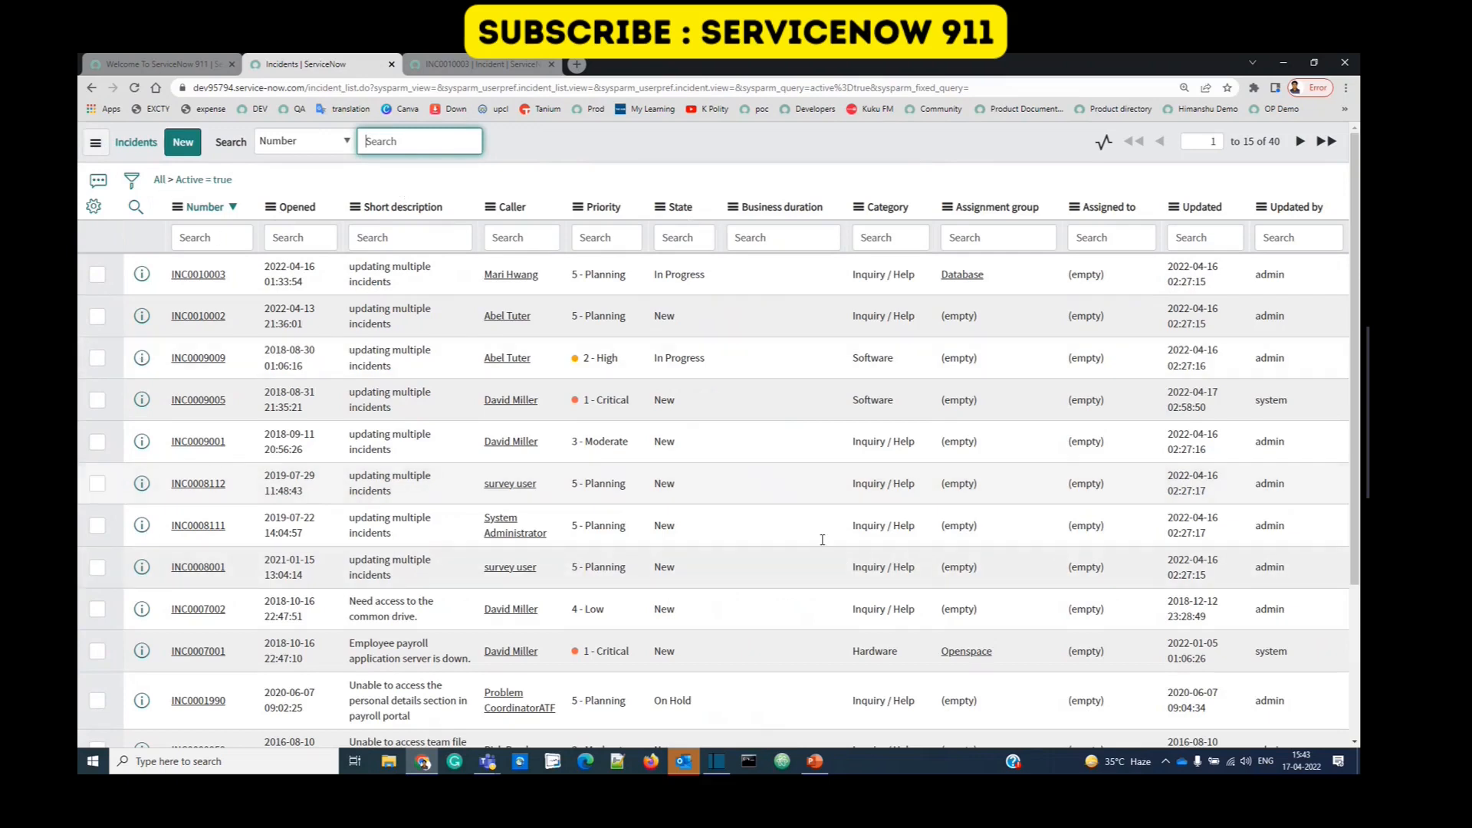
Step: Switch the incident list to the Indicators Panel view and highlight the incident table name in the page address
click(100, 144)
mouse_move(104, 157)
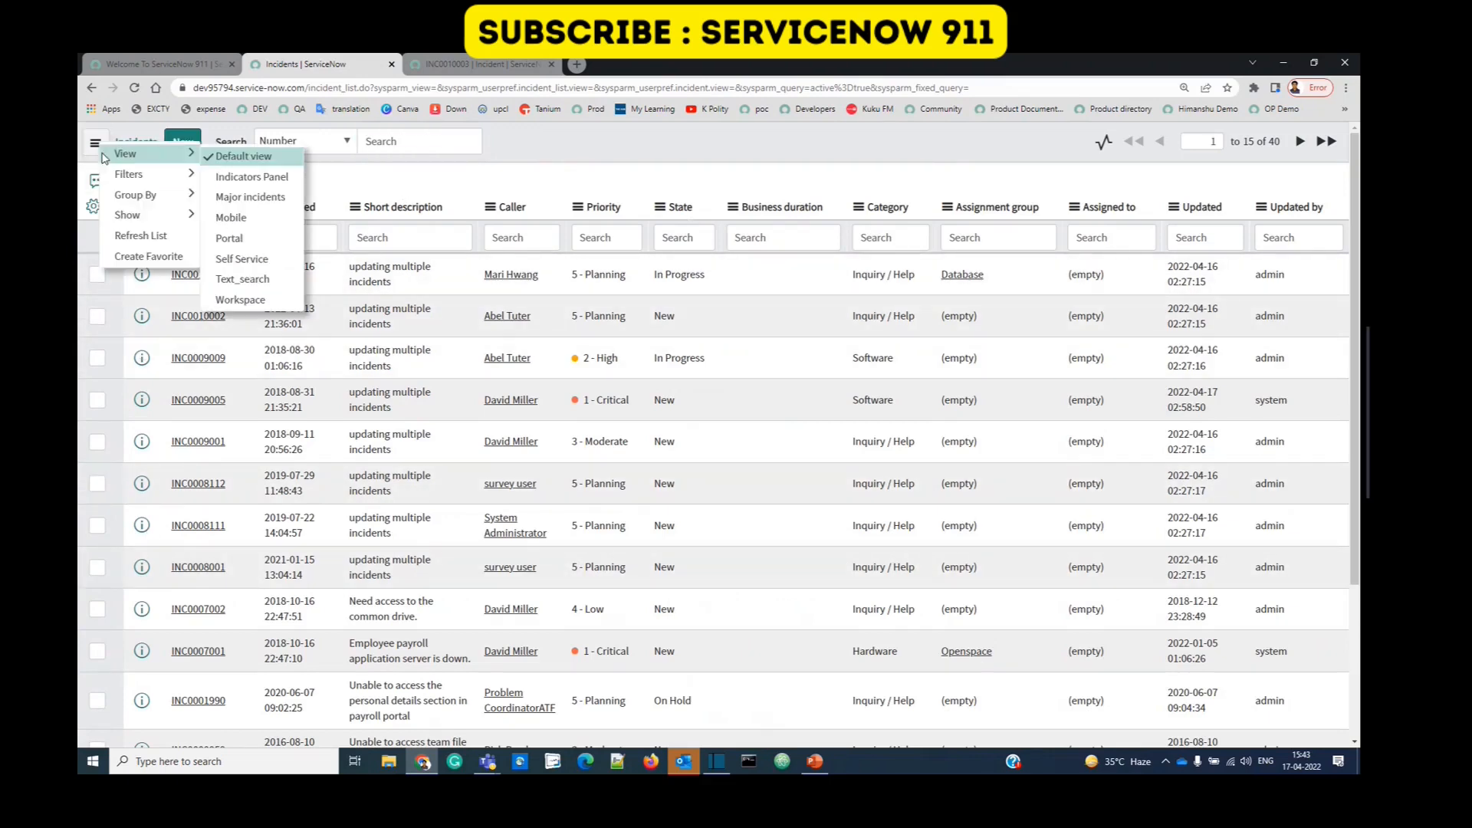
click(236, 157)
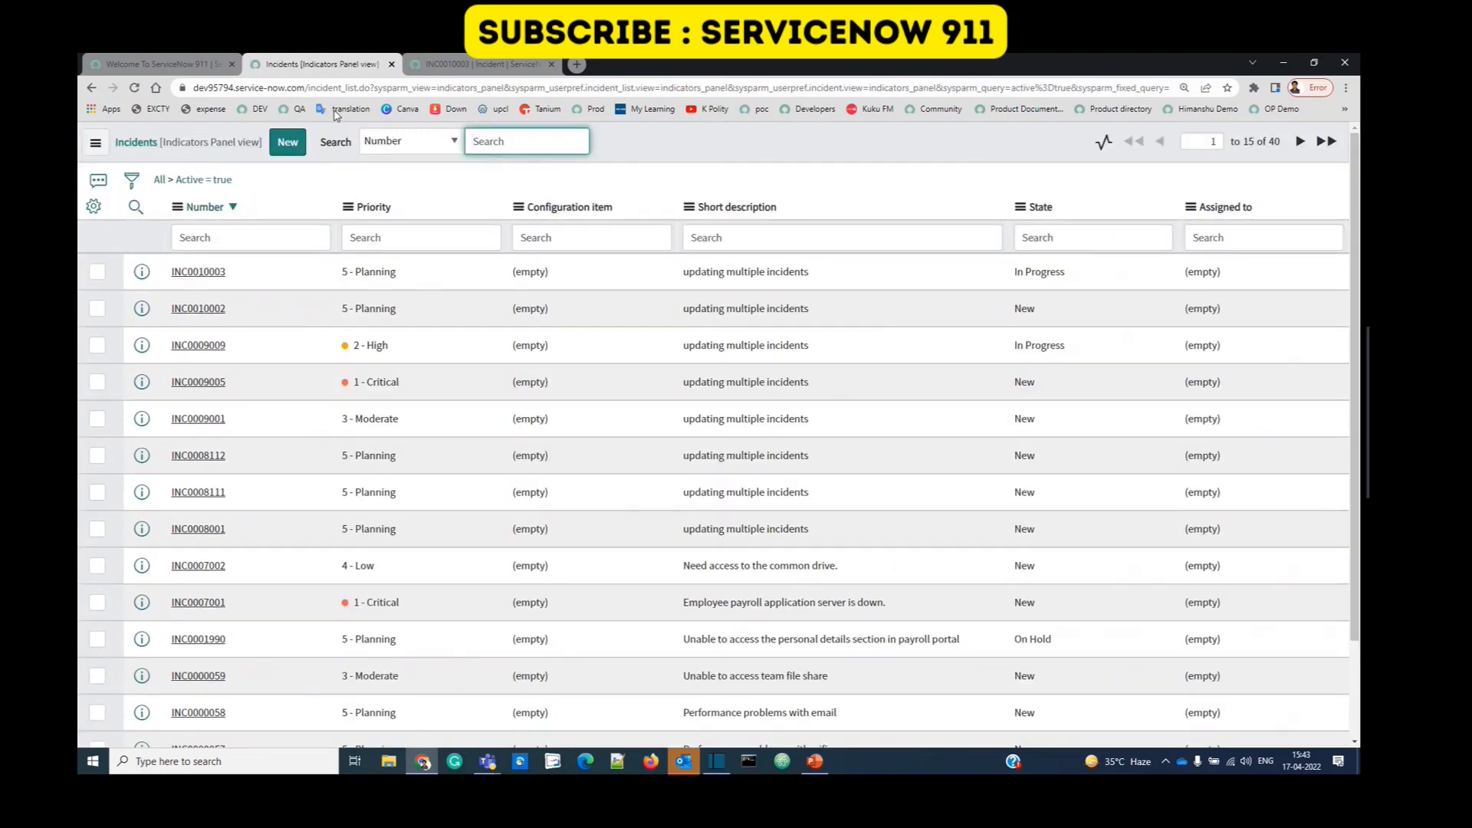
click(313, 89)
double_click(314, 89)
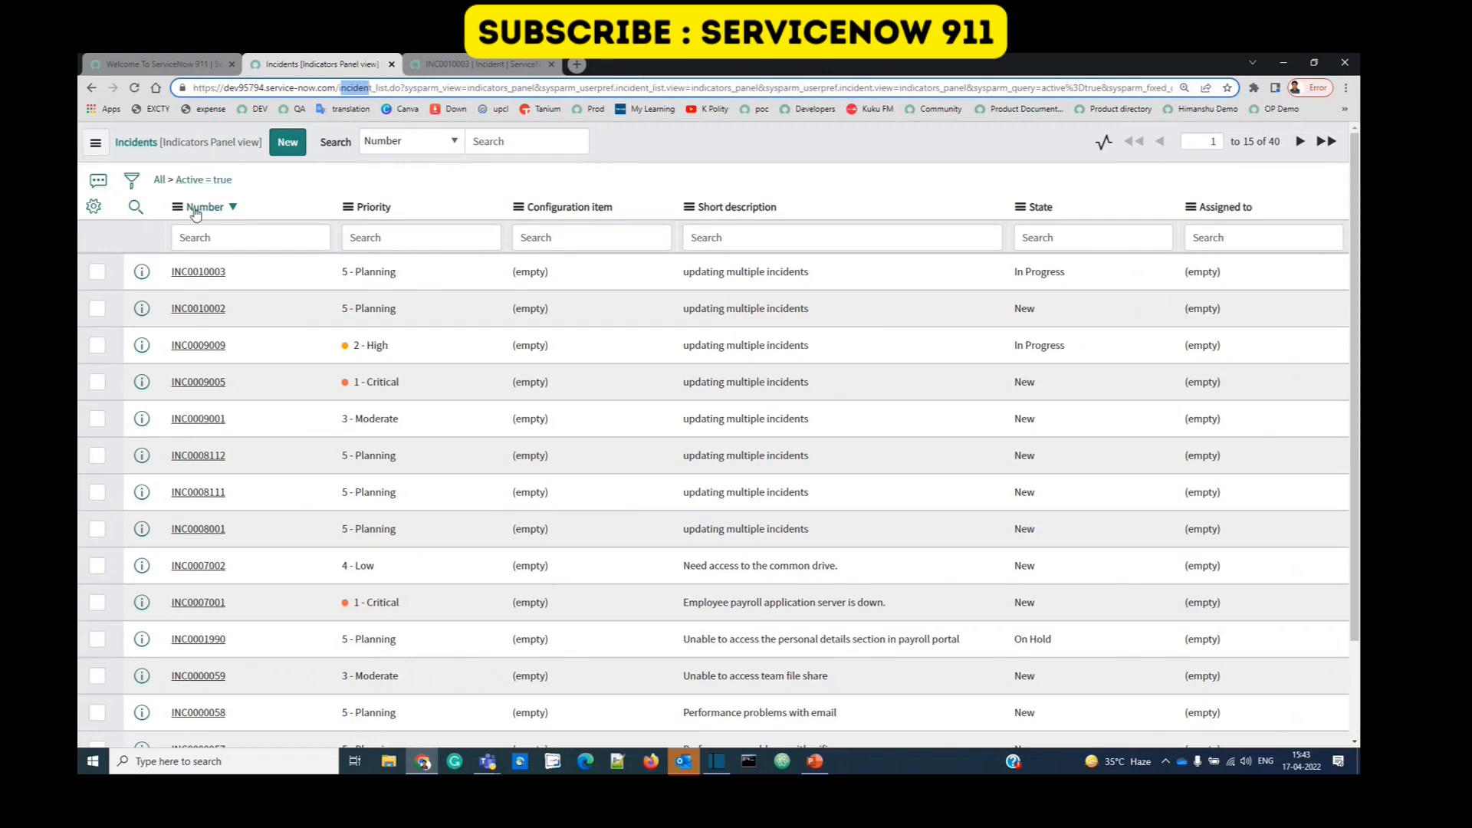
click(319, 201)
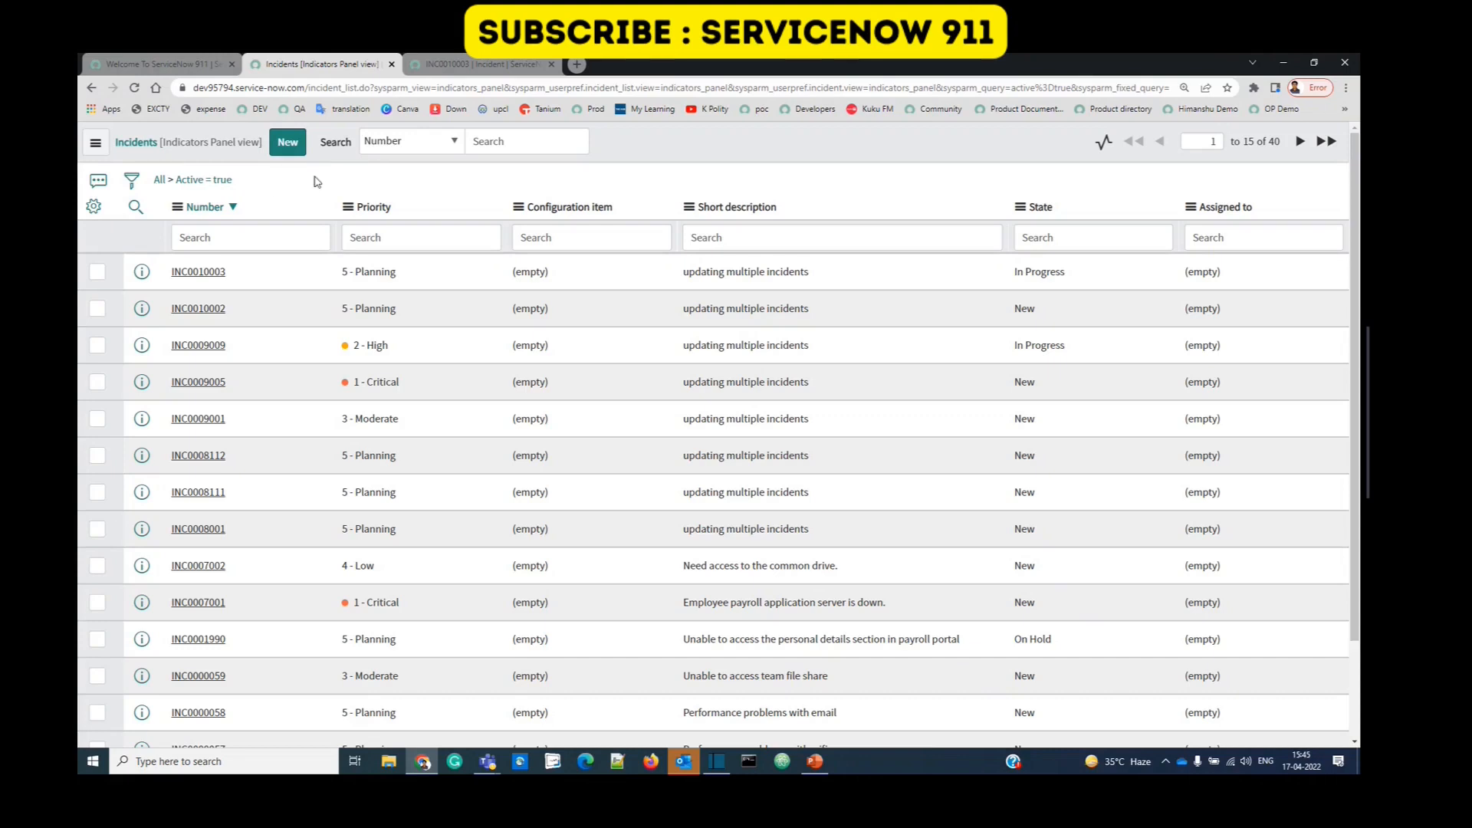
Step: Switch the incident list to the Self Service view
click(97, 143)
mouse_move(134, 153)
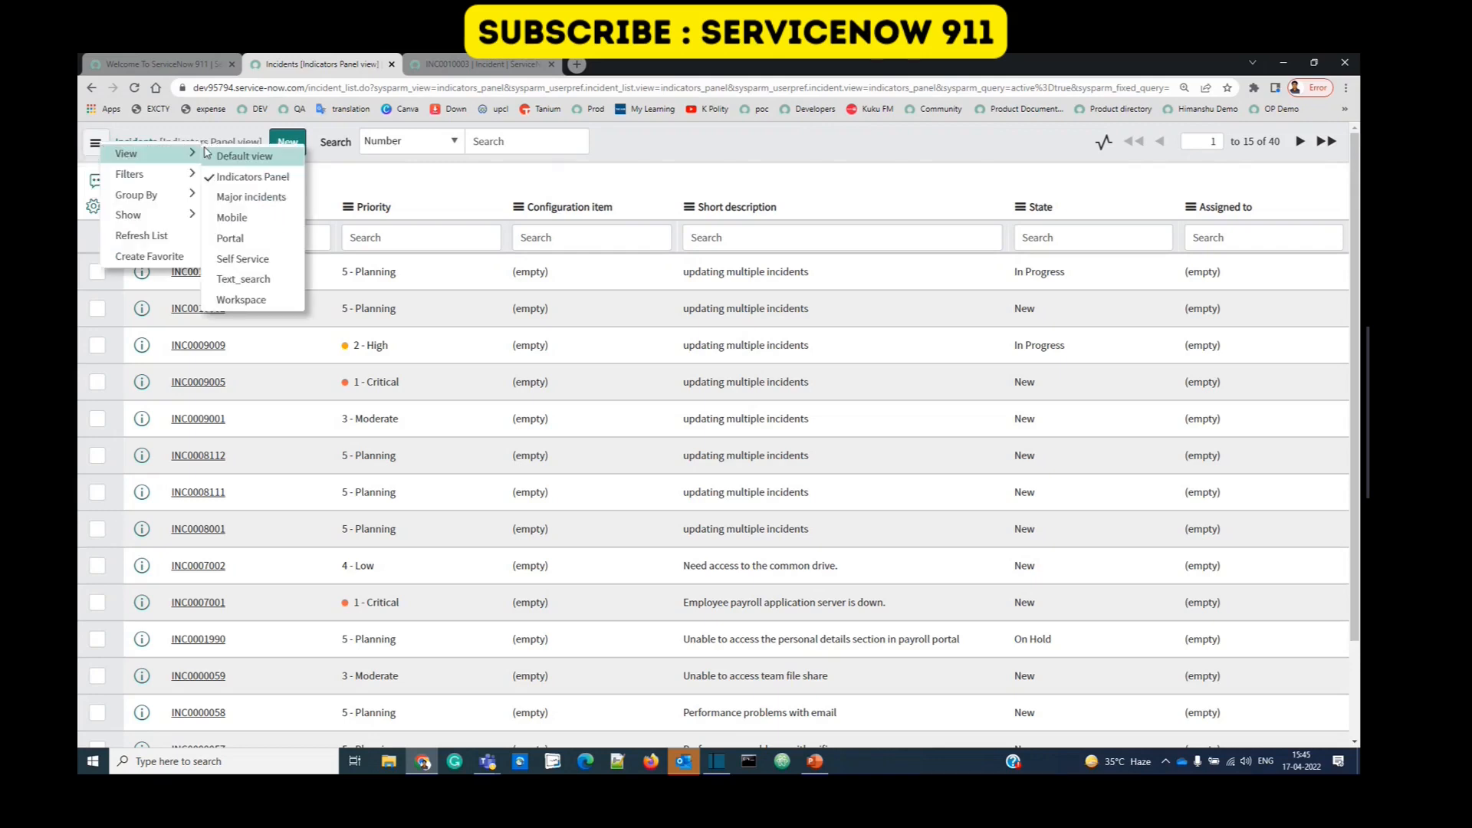
click(242, 259)
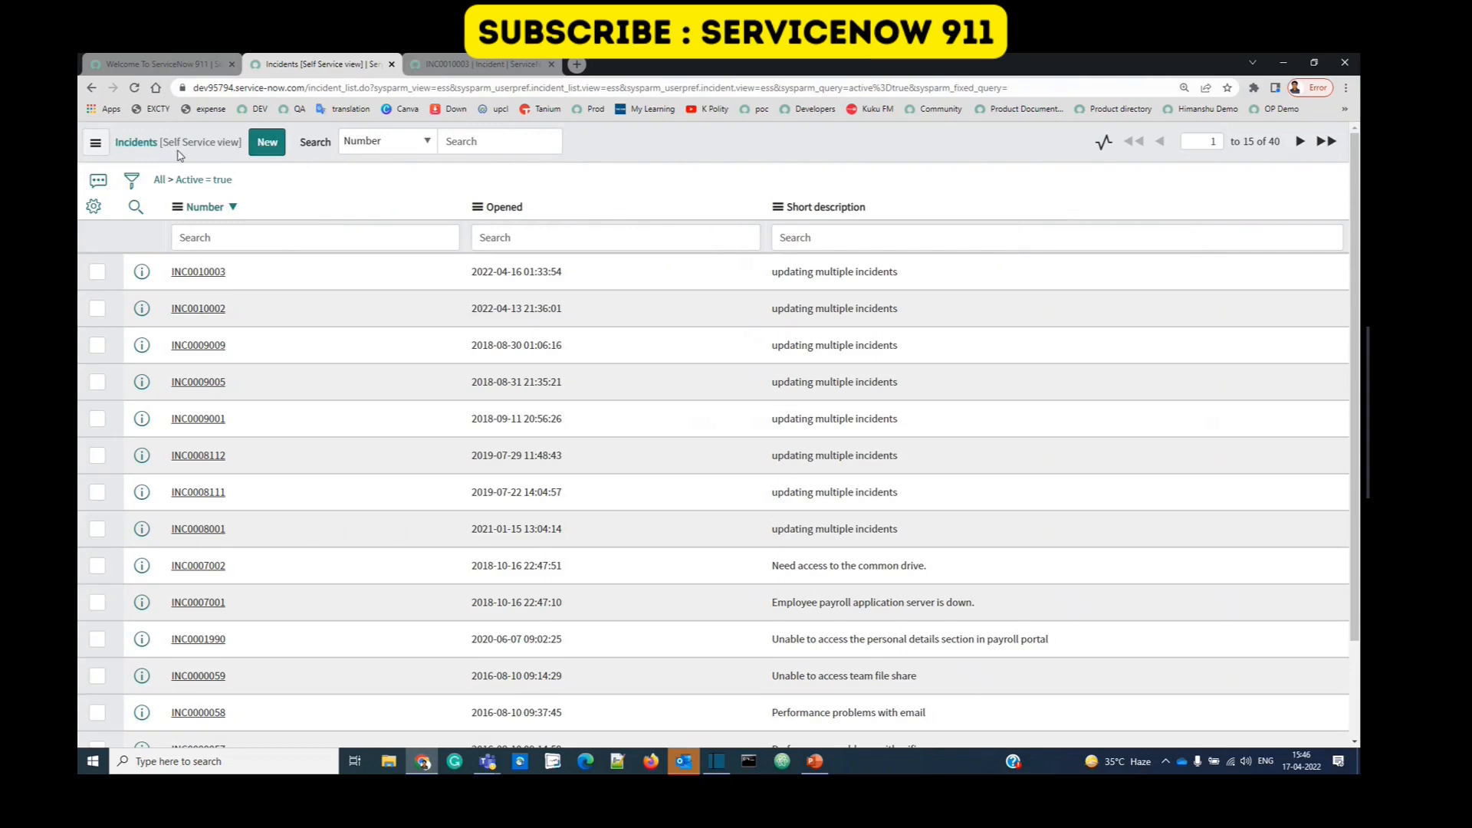
Step: Apply the saved "Assigned to me" filter to the incident list and check the other saved filters
click(95, 143)
mouse_move(142, 177)
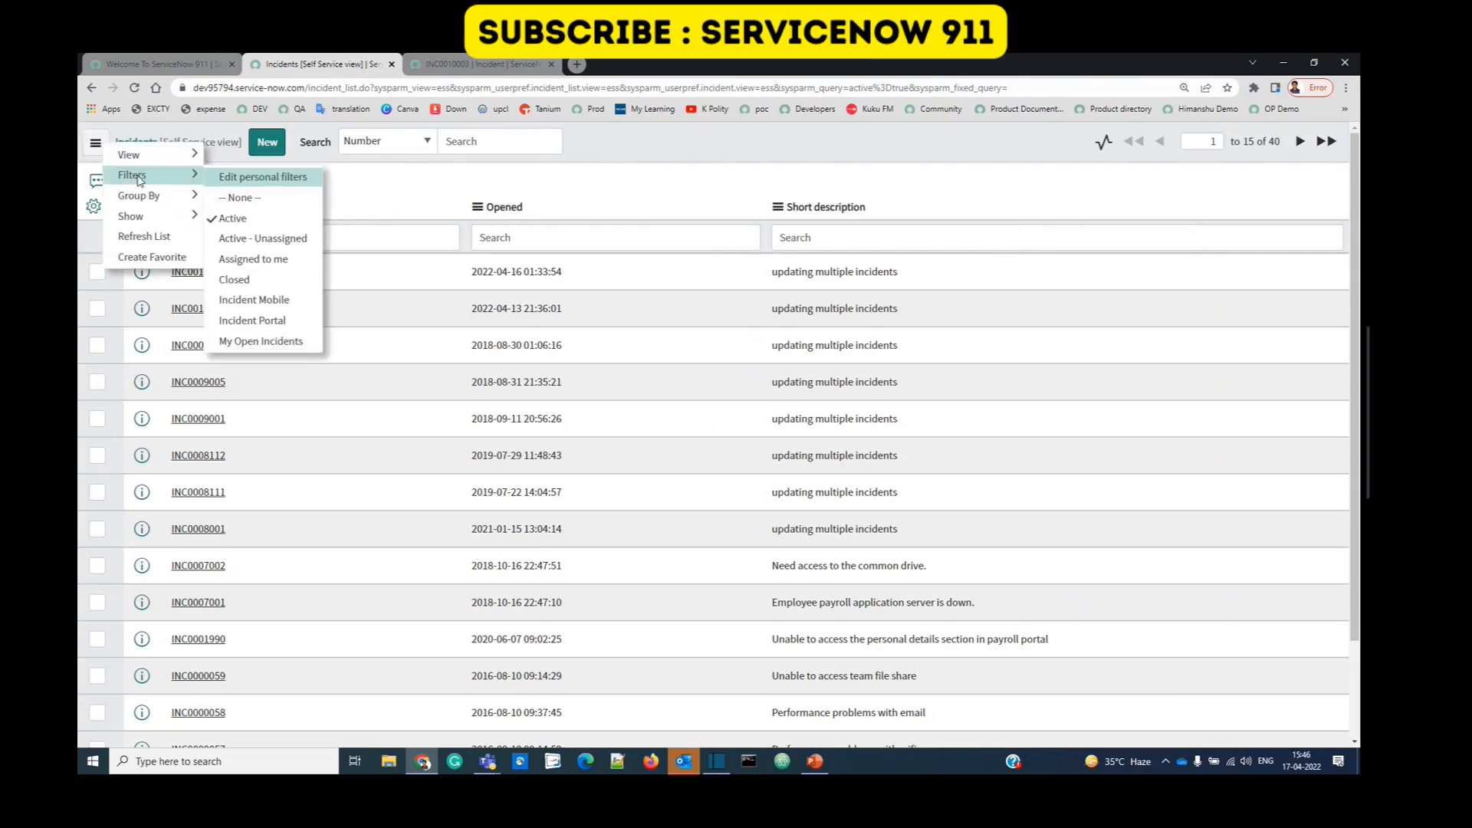
click(253, 258)
click(95, 144)
mouse_move(107, 157)
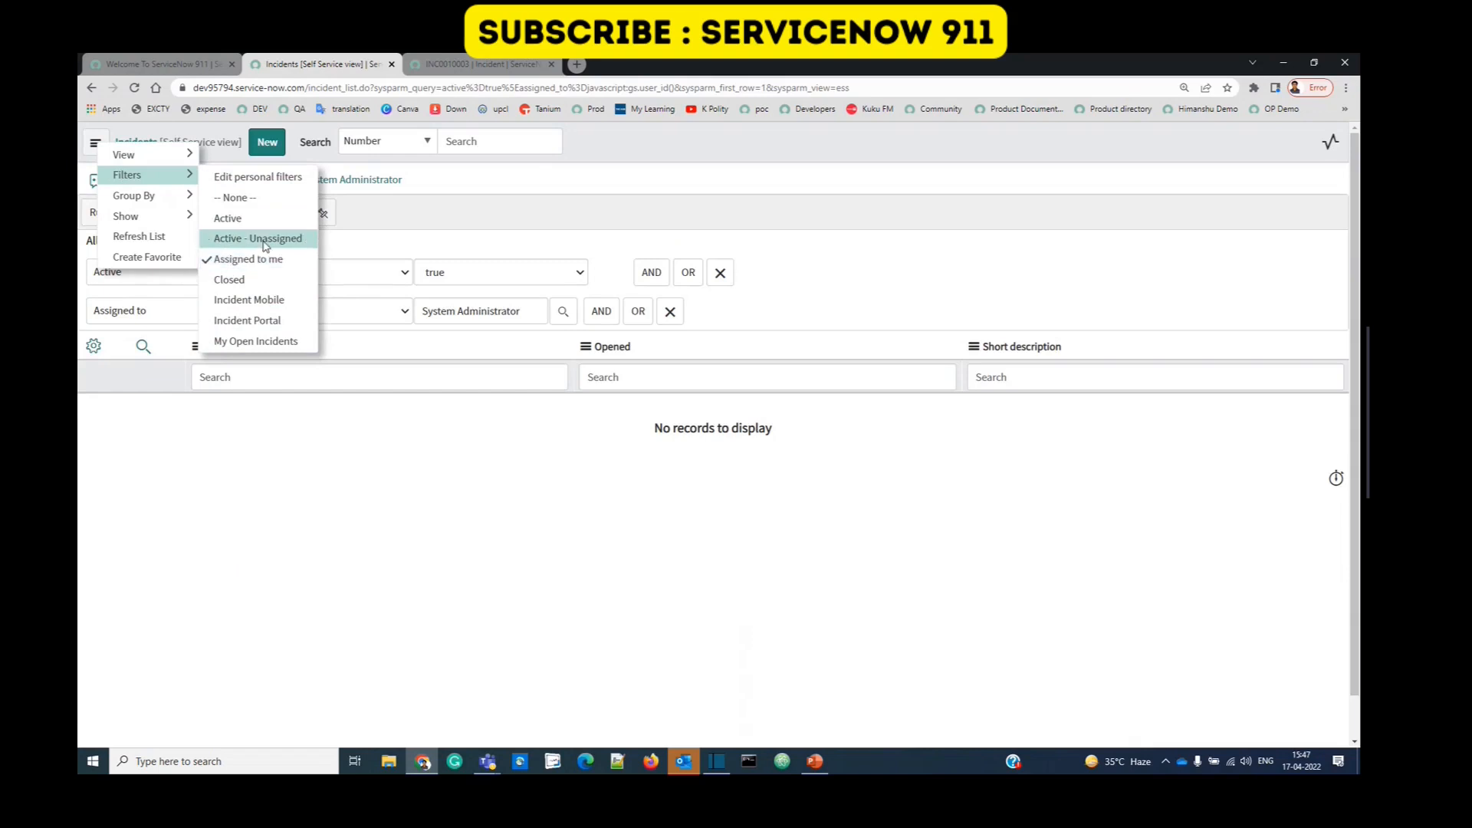
key(Escape)
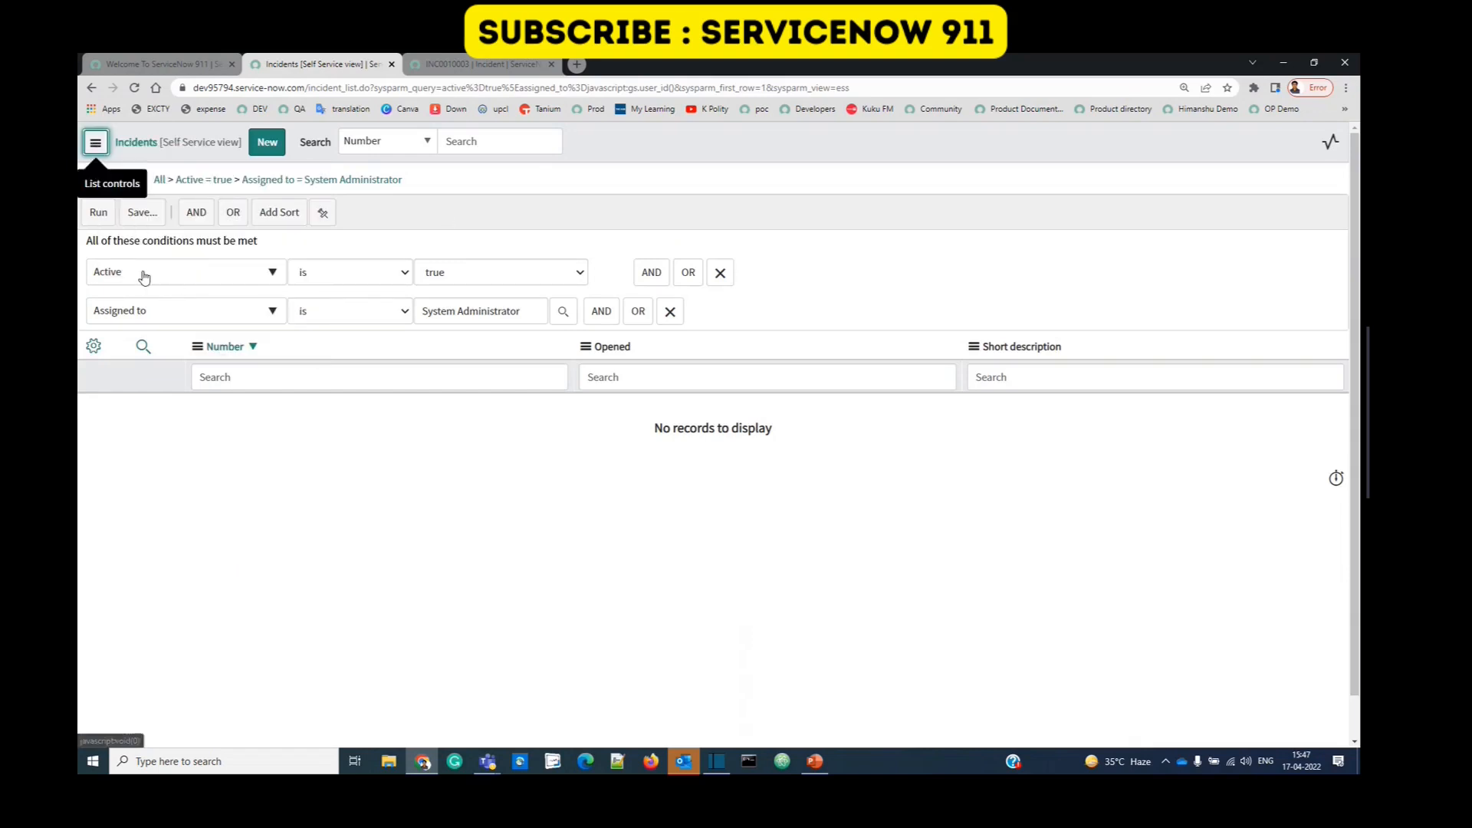
Step: Set the Assigned to filter condition to another user's name, keeping the operator "is"
triple_click(481, 303)
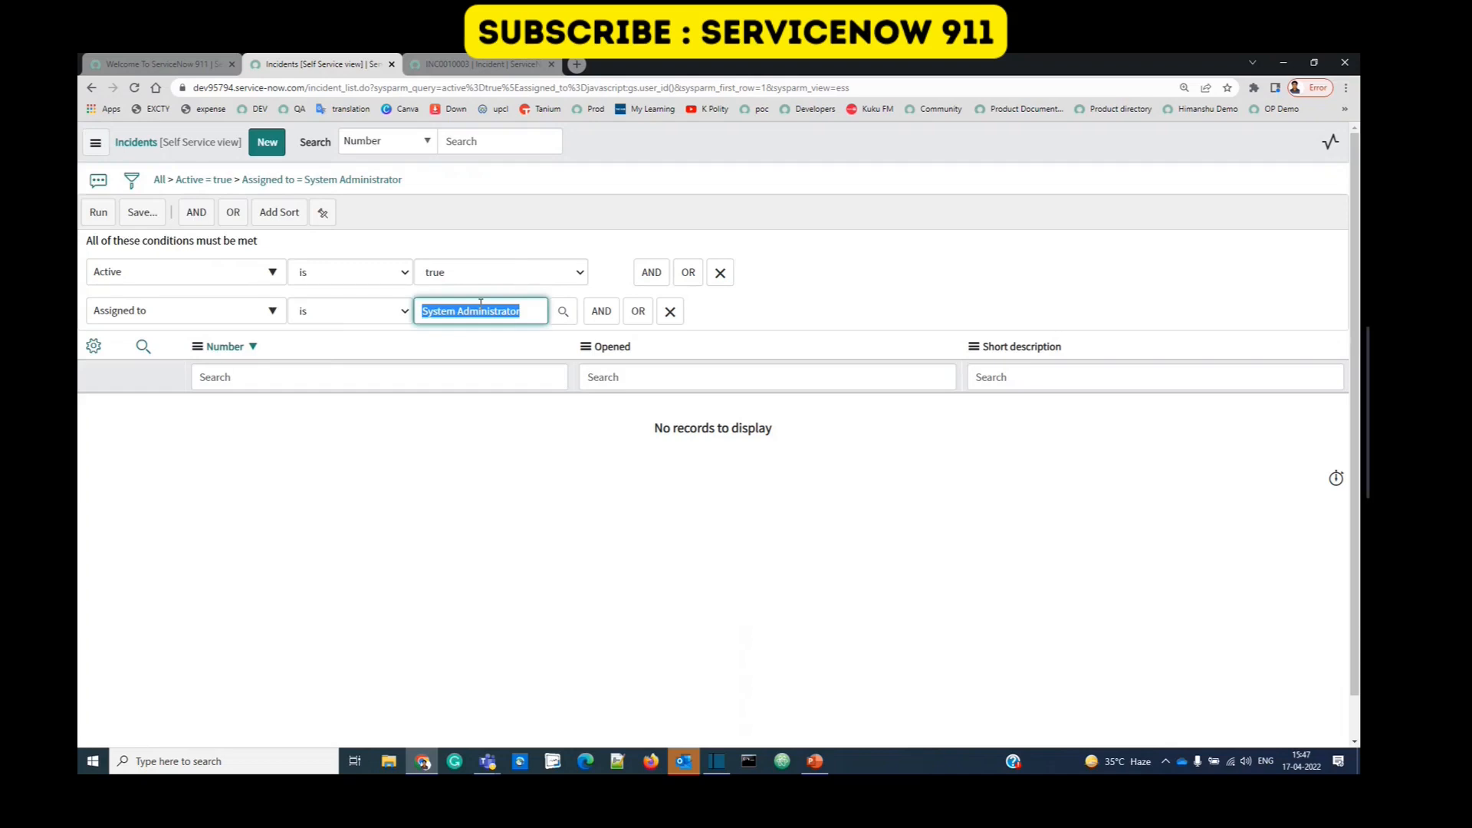
text(abe)
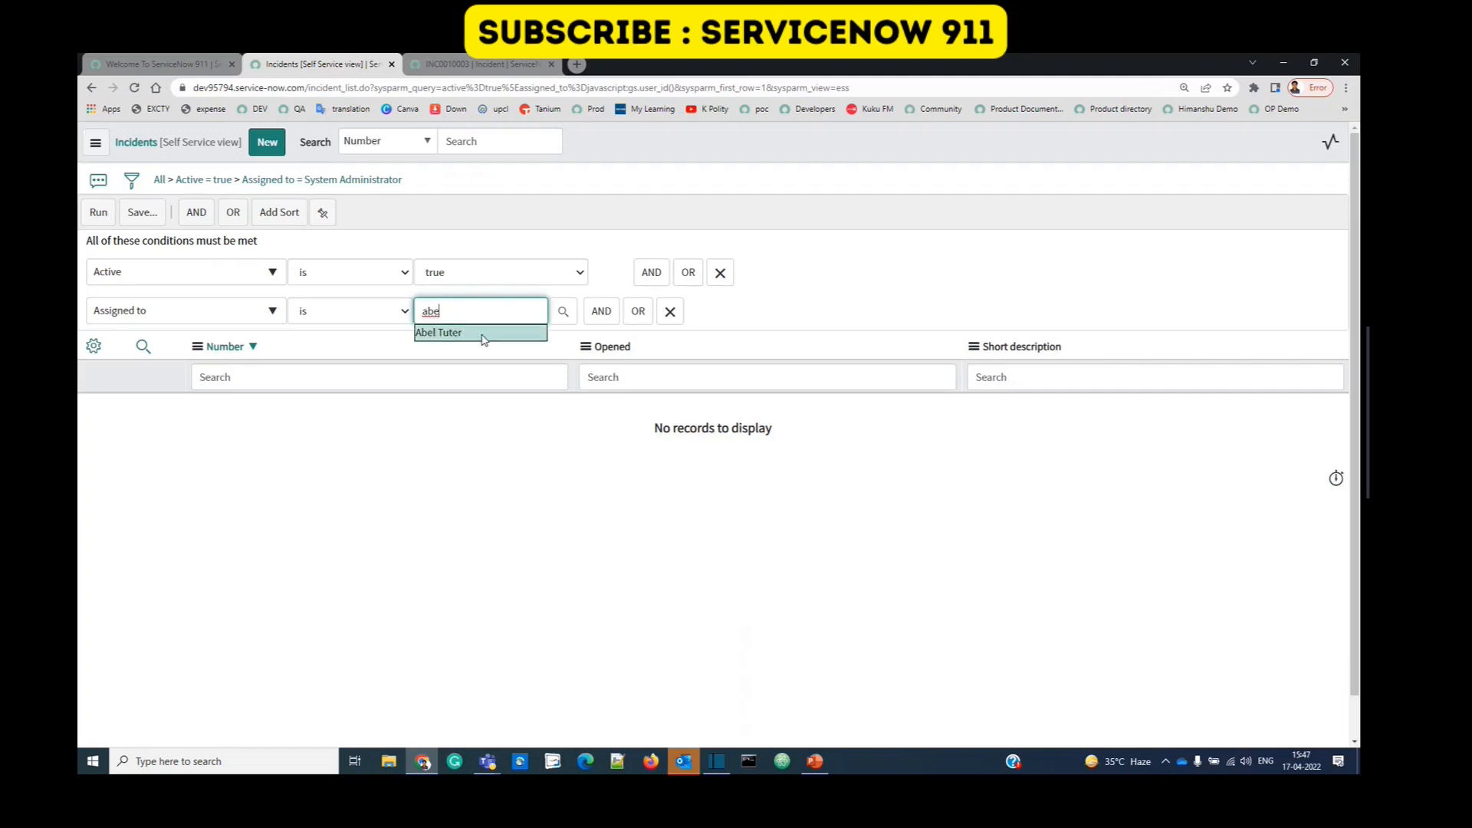
click(484, 334)
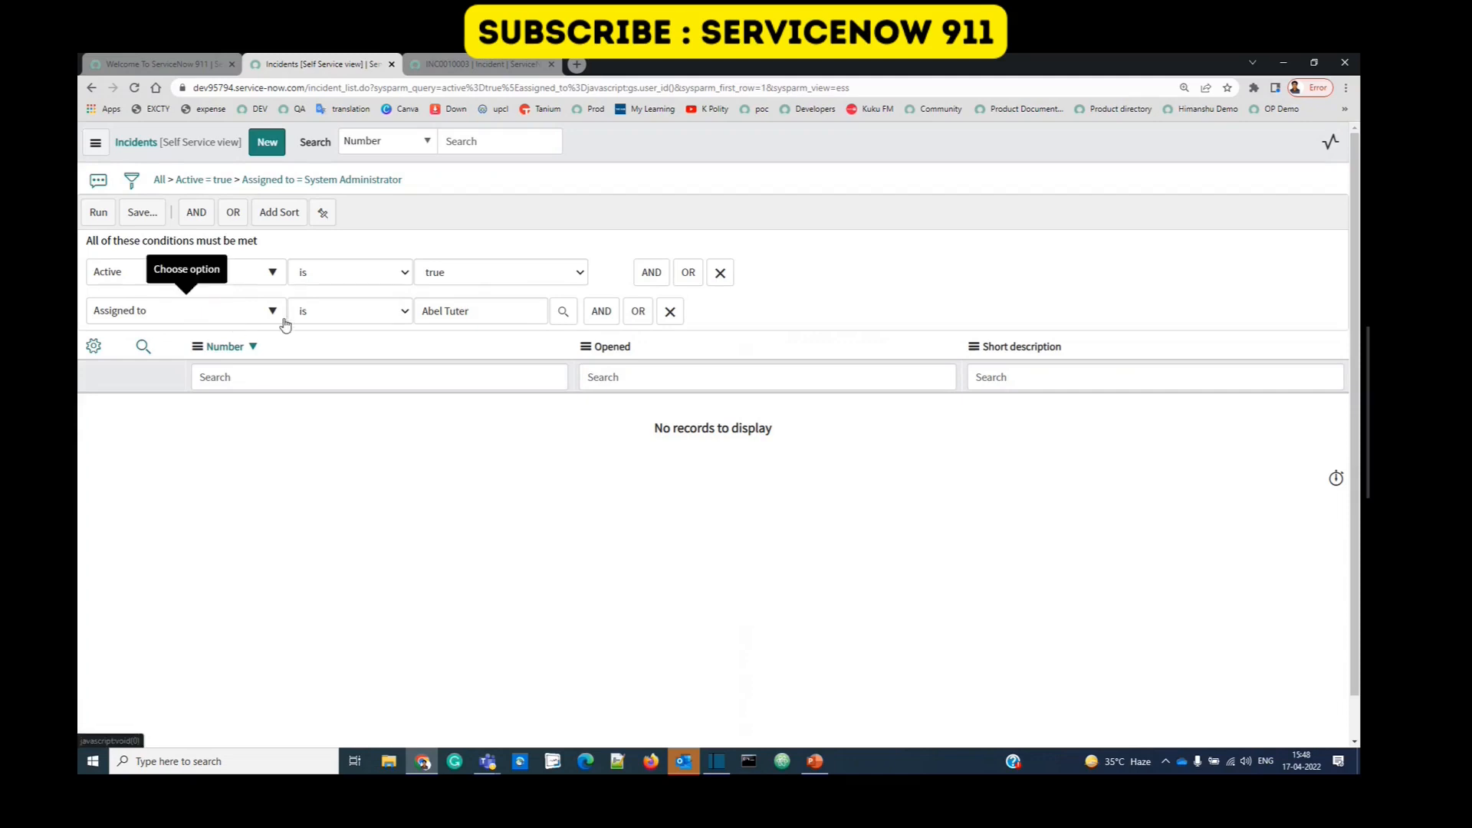
click(387, 314)
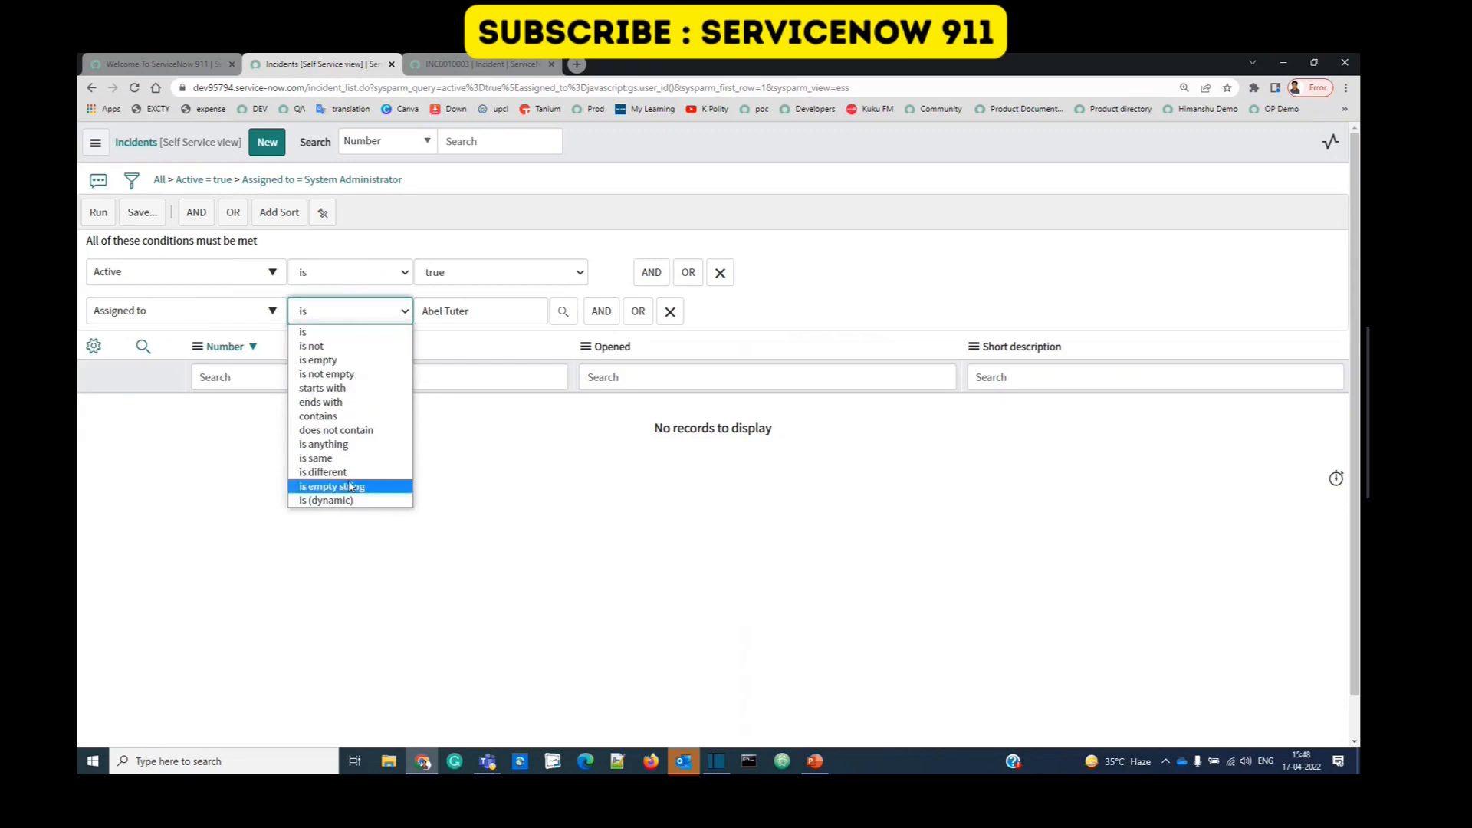
click(363, 335)
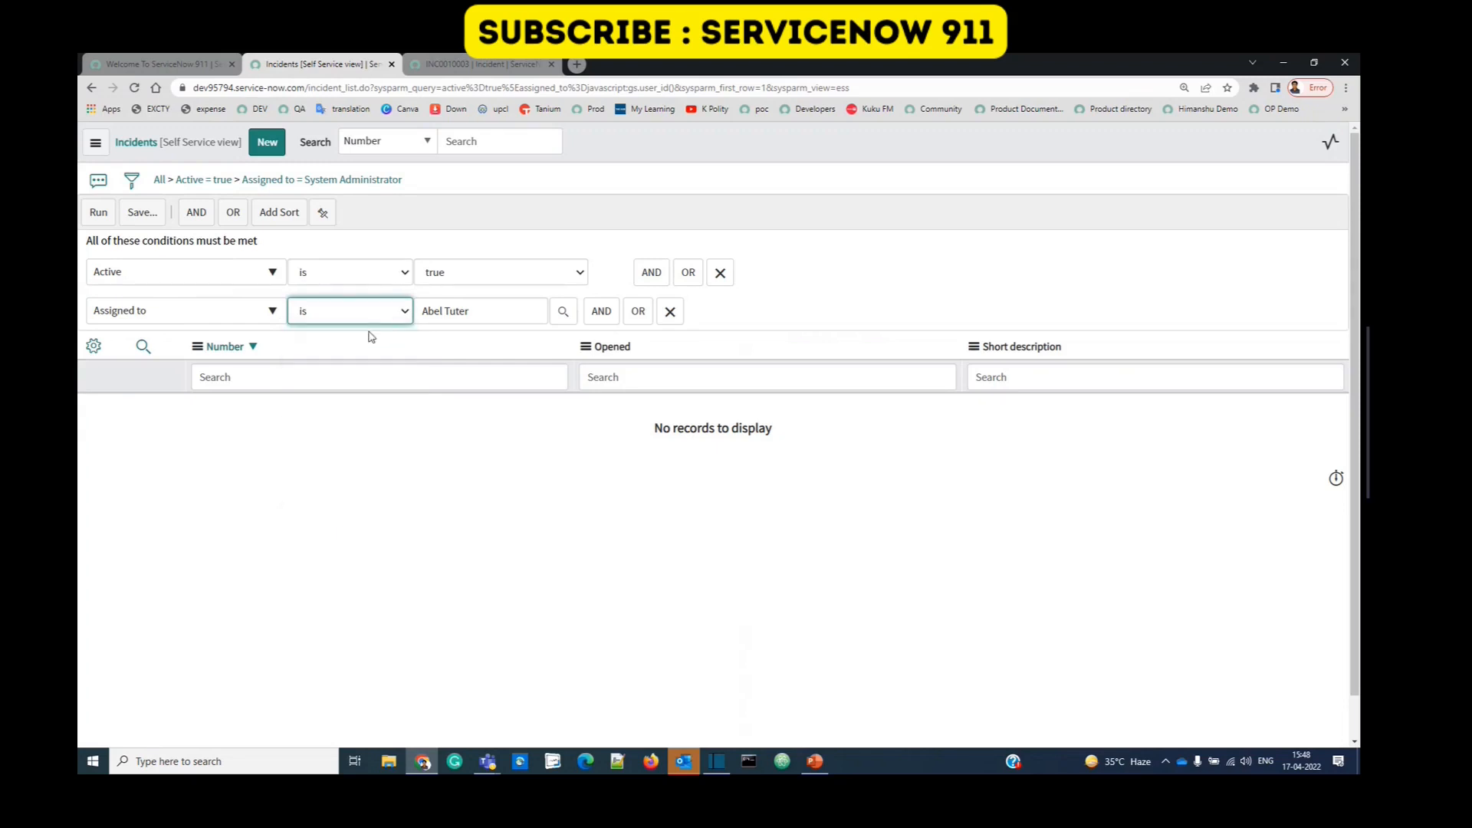
Step: Examine the Users lookup for the Assigned to condition, including its sys_user table name and the listed records
triple_click(502, 309)
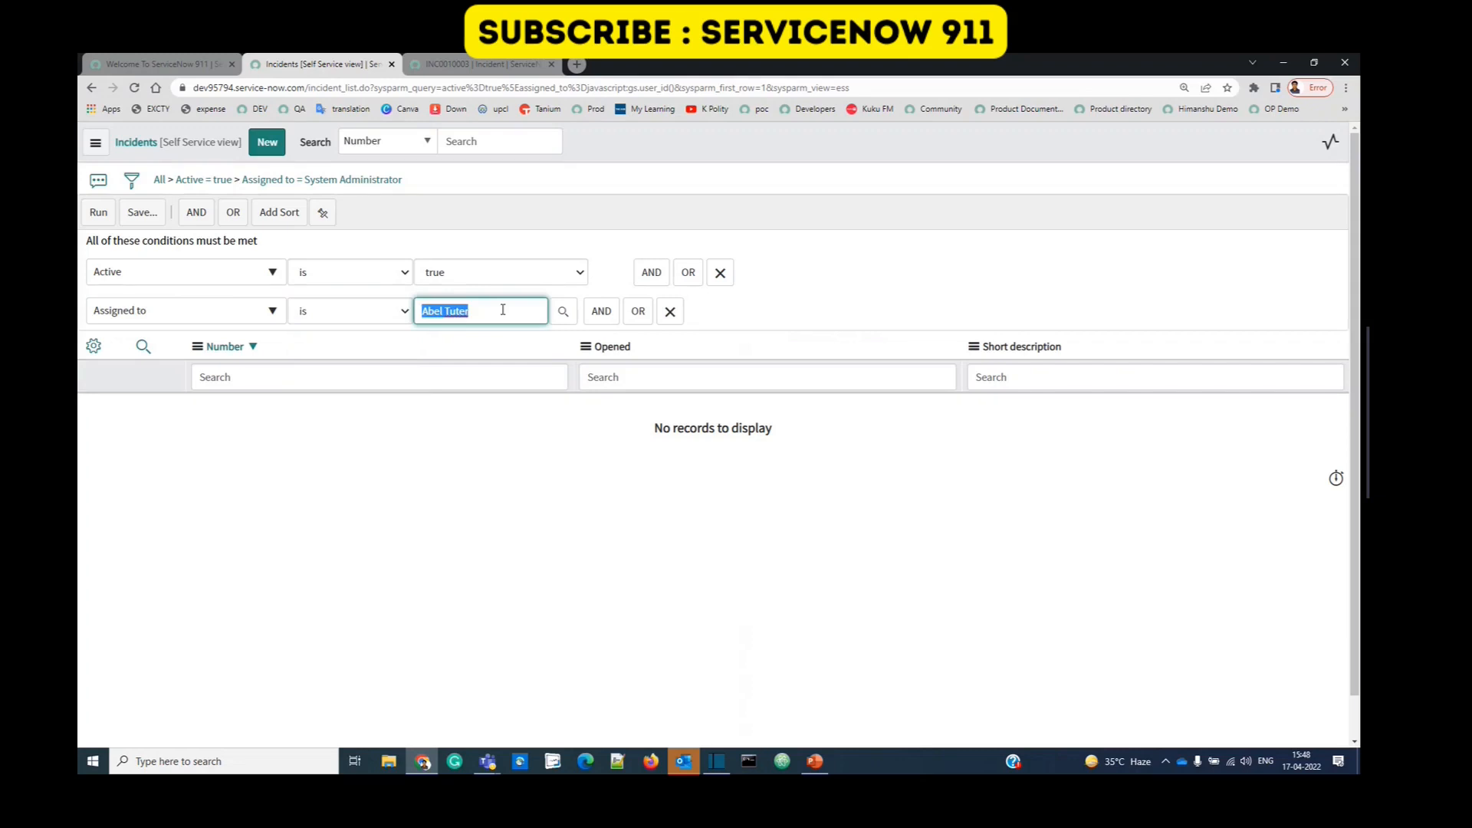
click(562, 313)
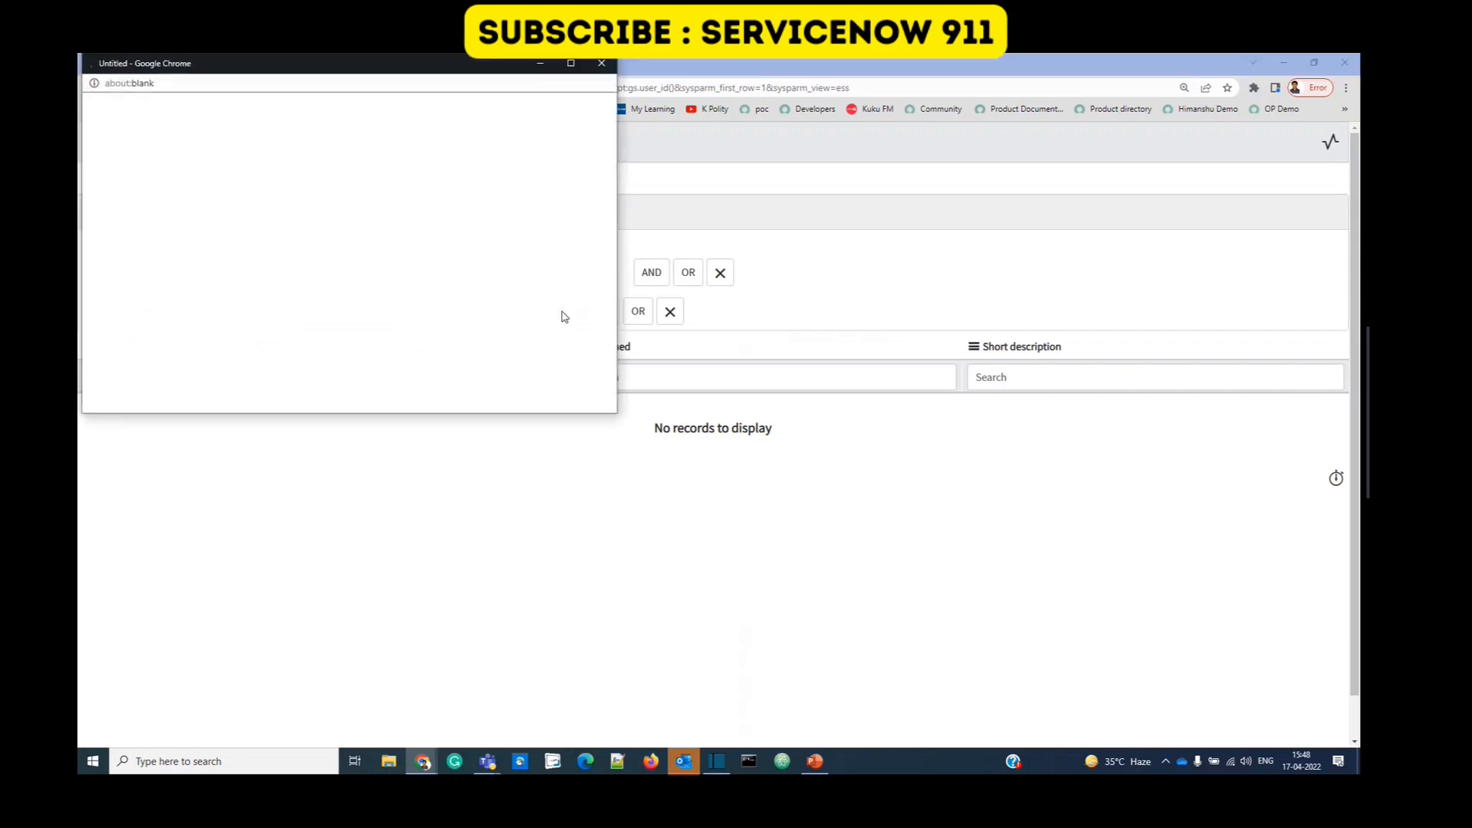
drag(414, 65, 481, 154)
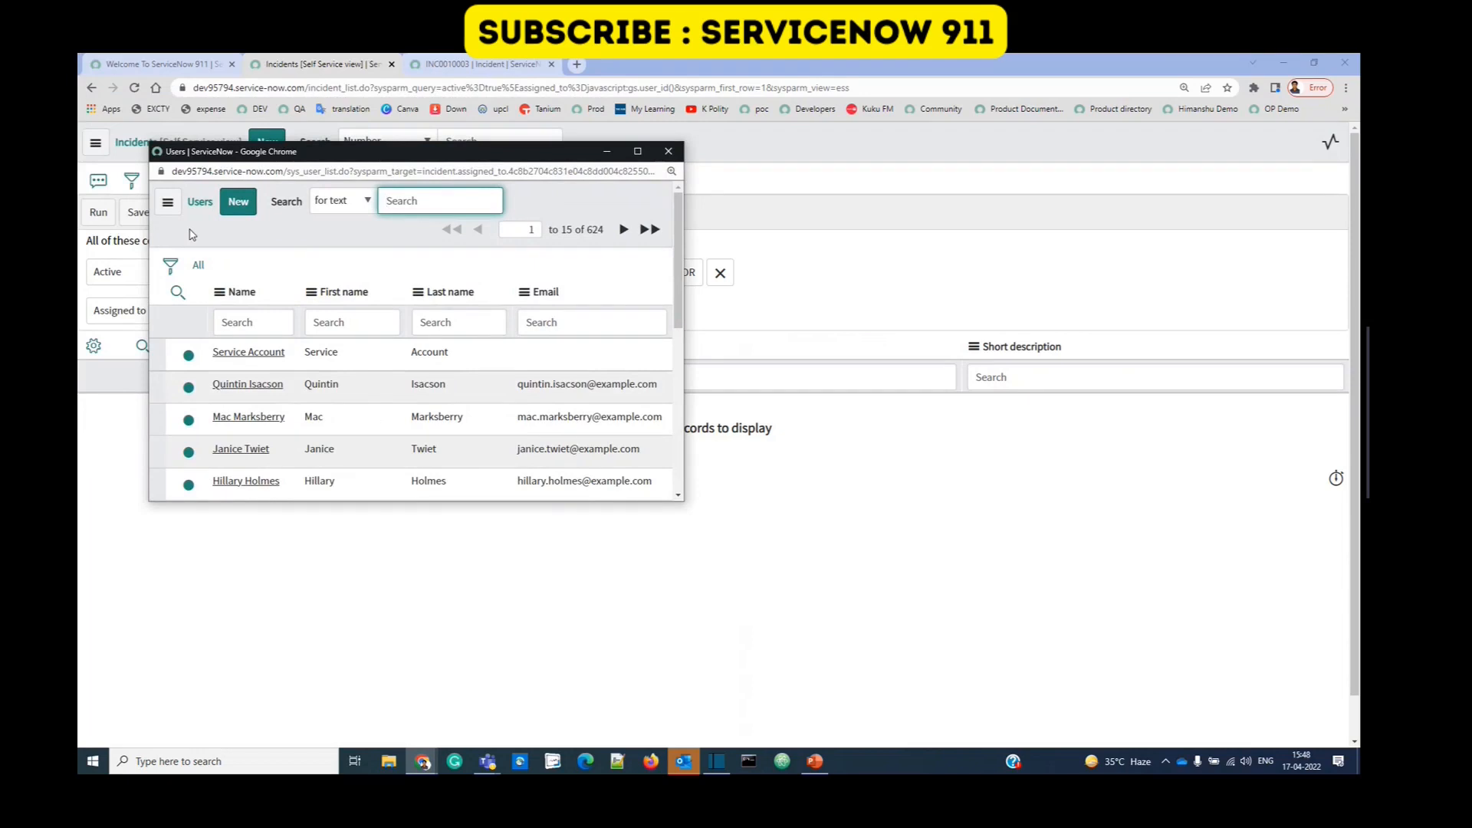
drag(186, 219, 211, 216)
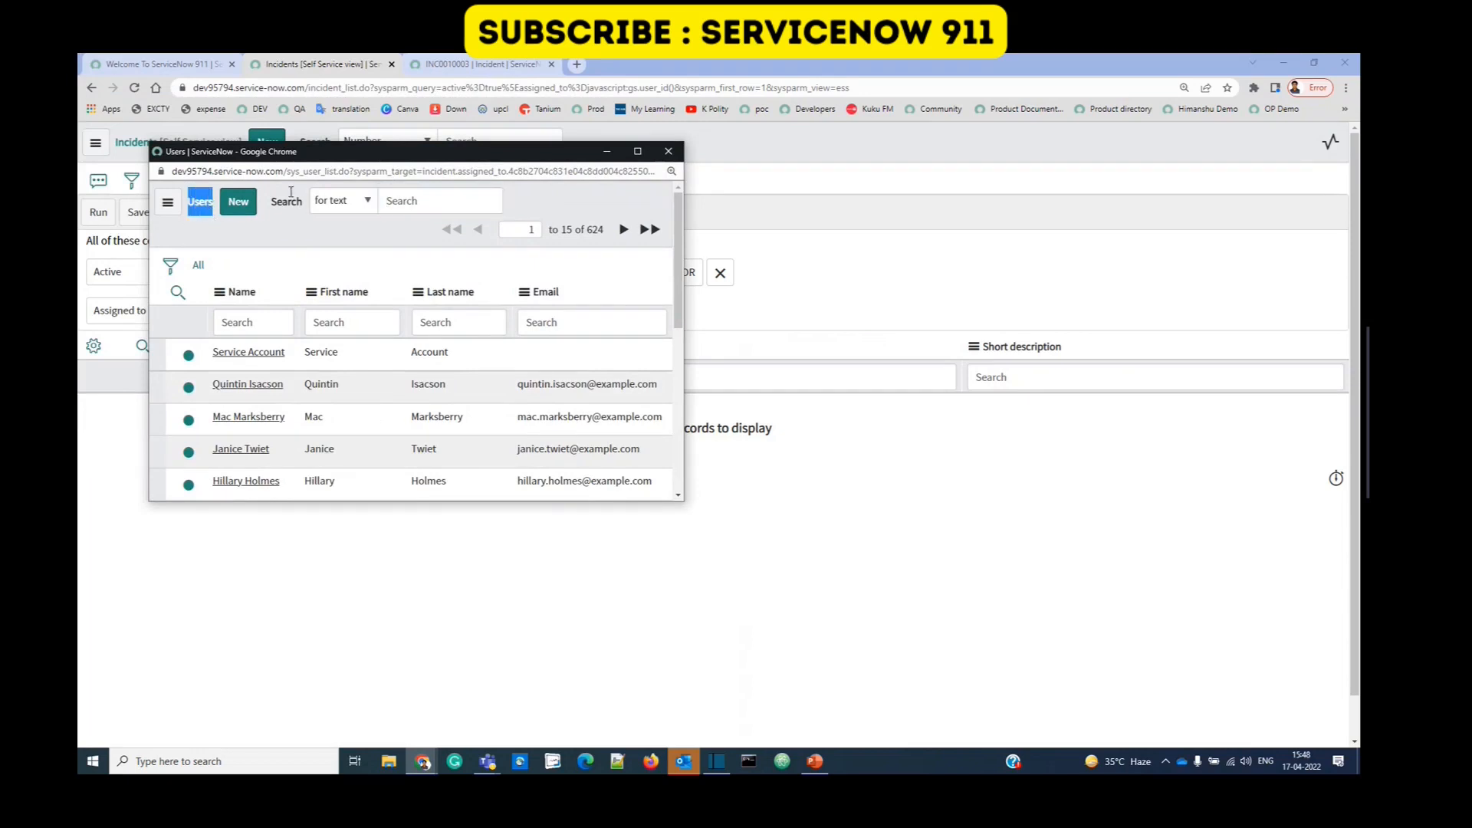
drag(287, 171, 323, 172)
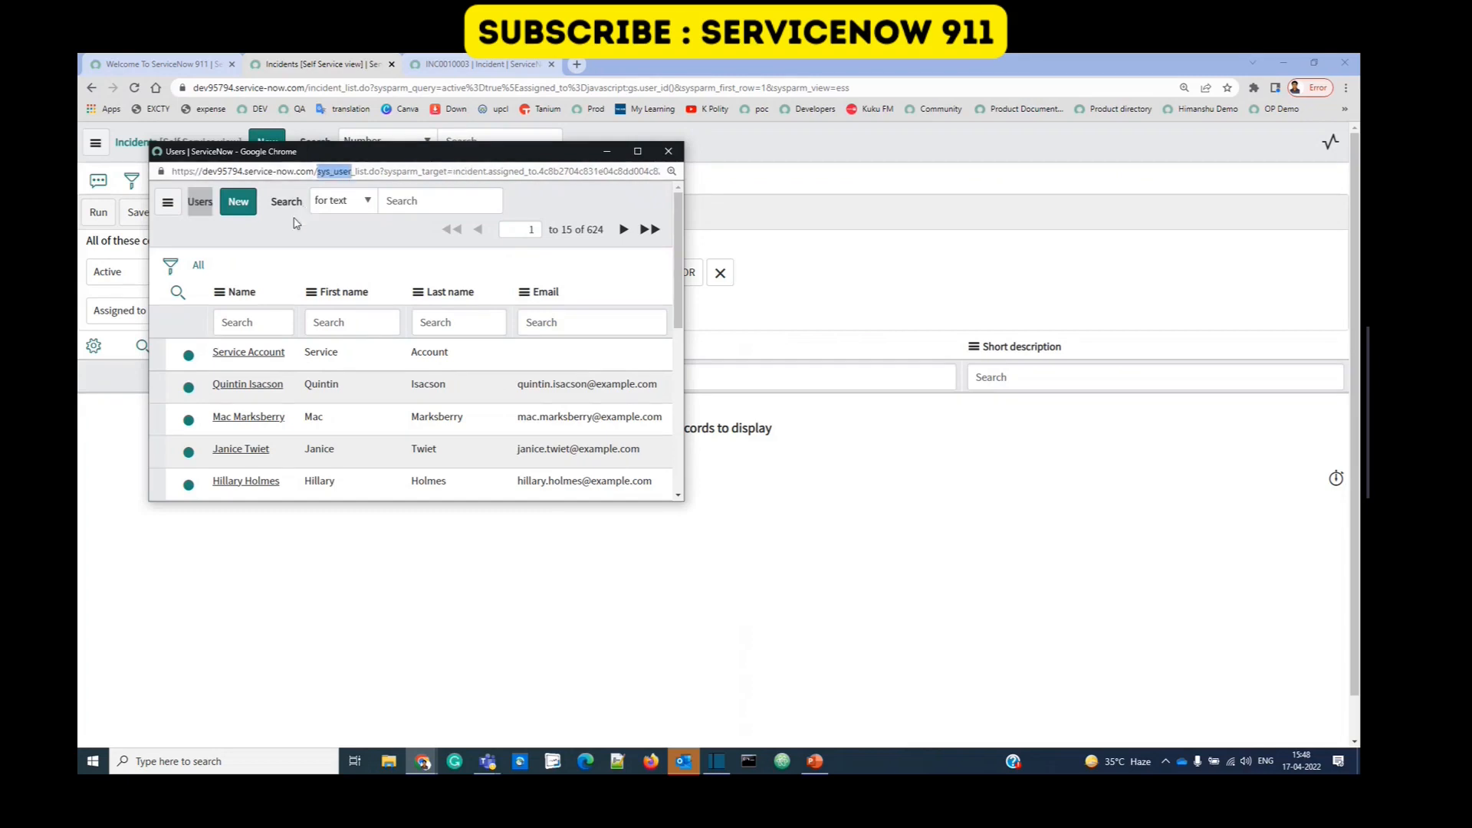
click(620, 233)
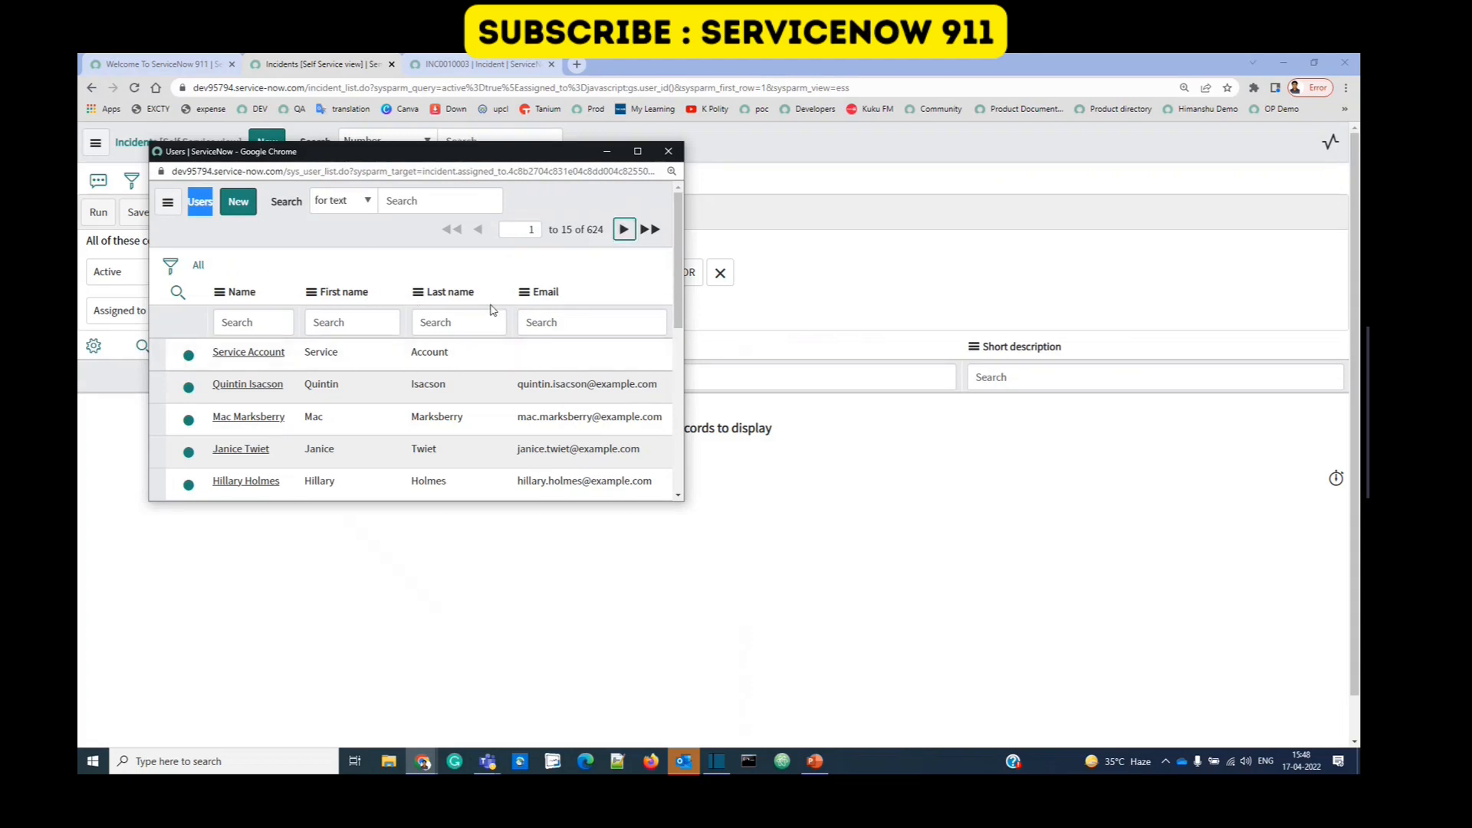
click(866, 316)
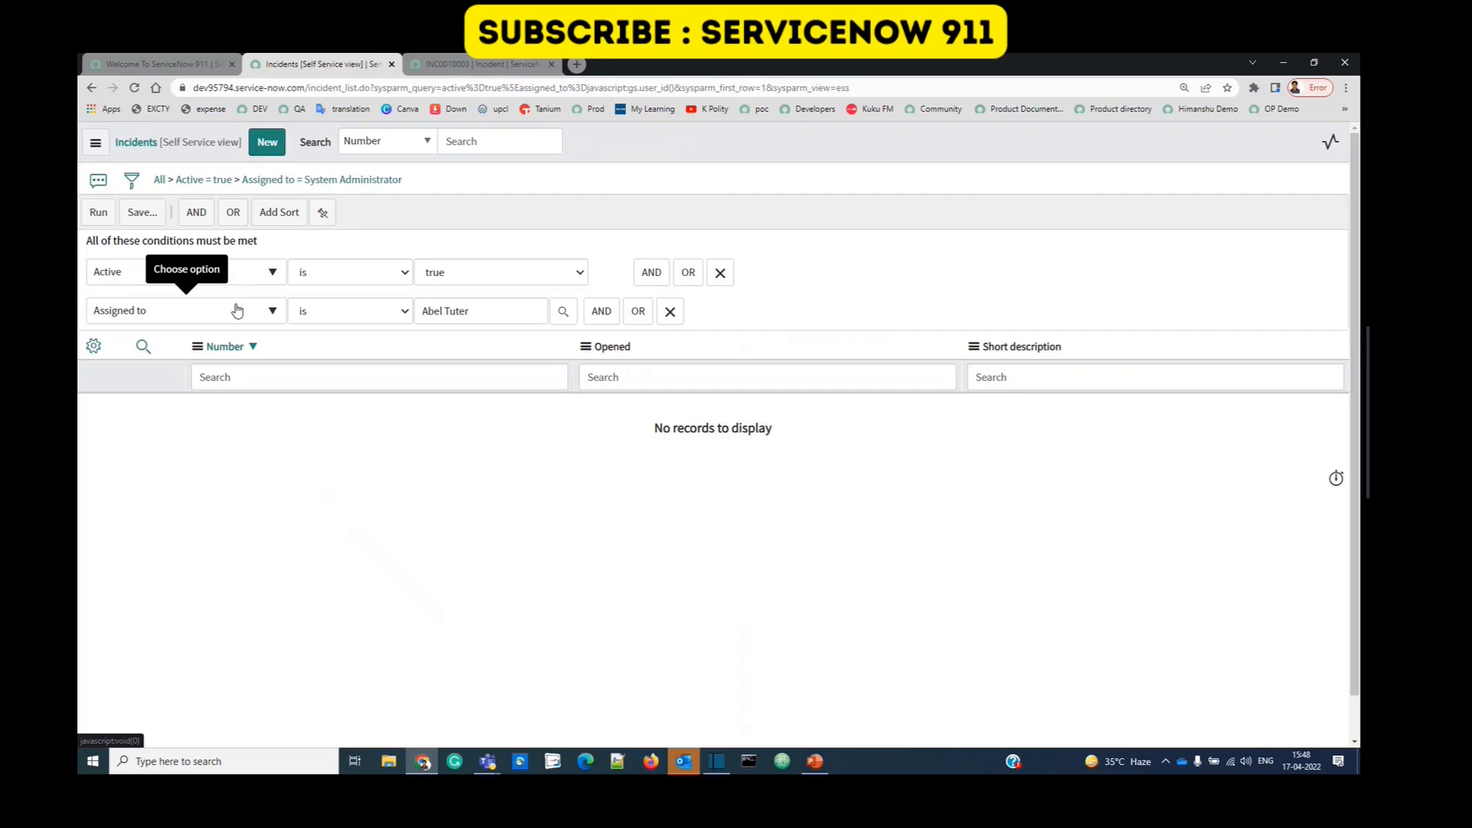
click(564, 310)
scroll(192, 326, down, 5)
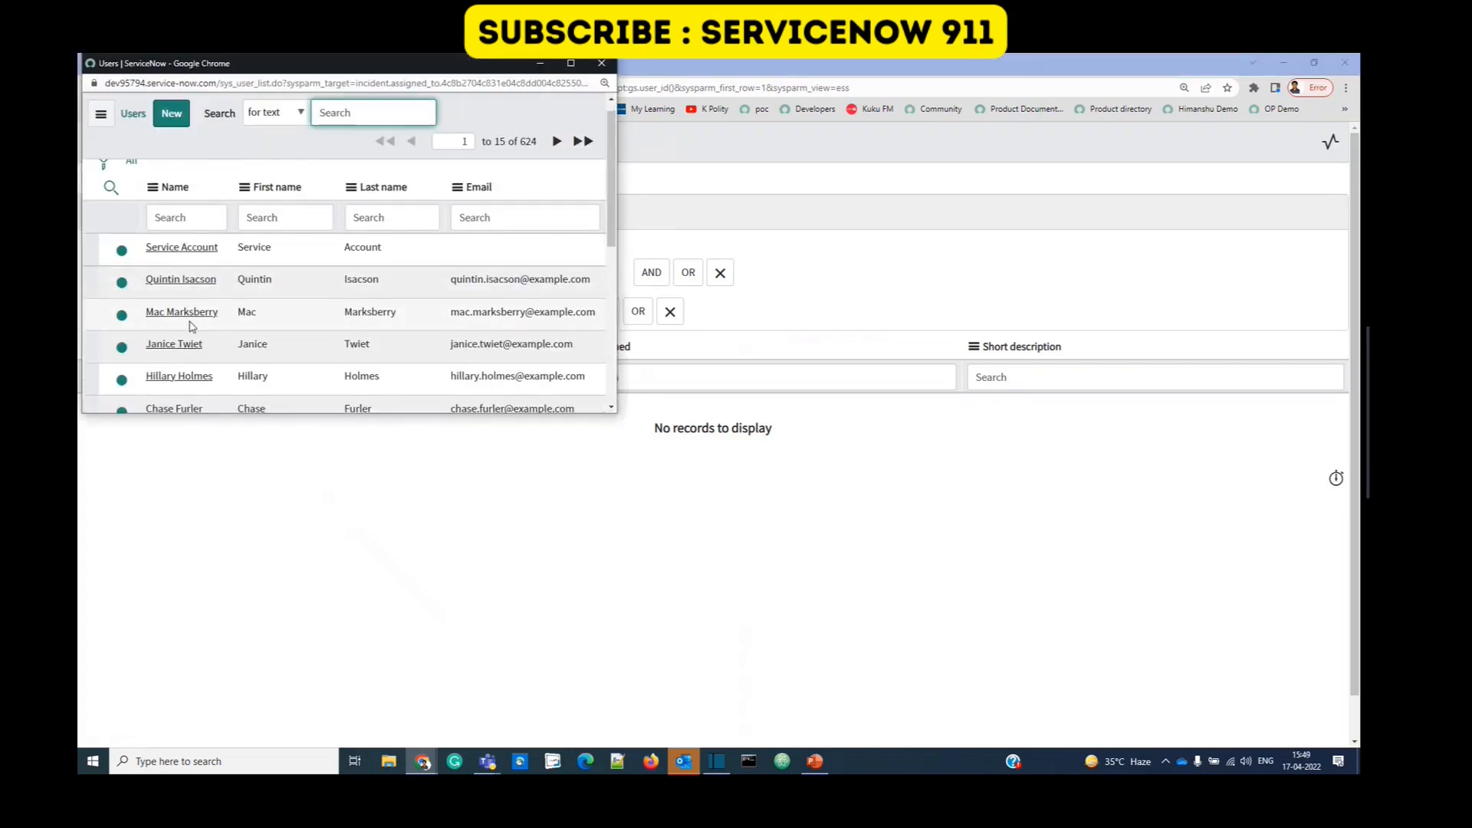
click(563, 376)
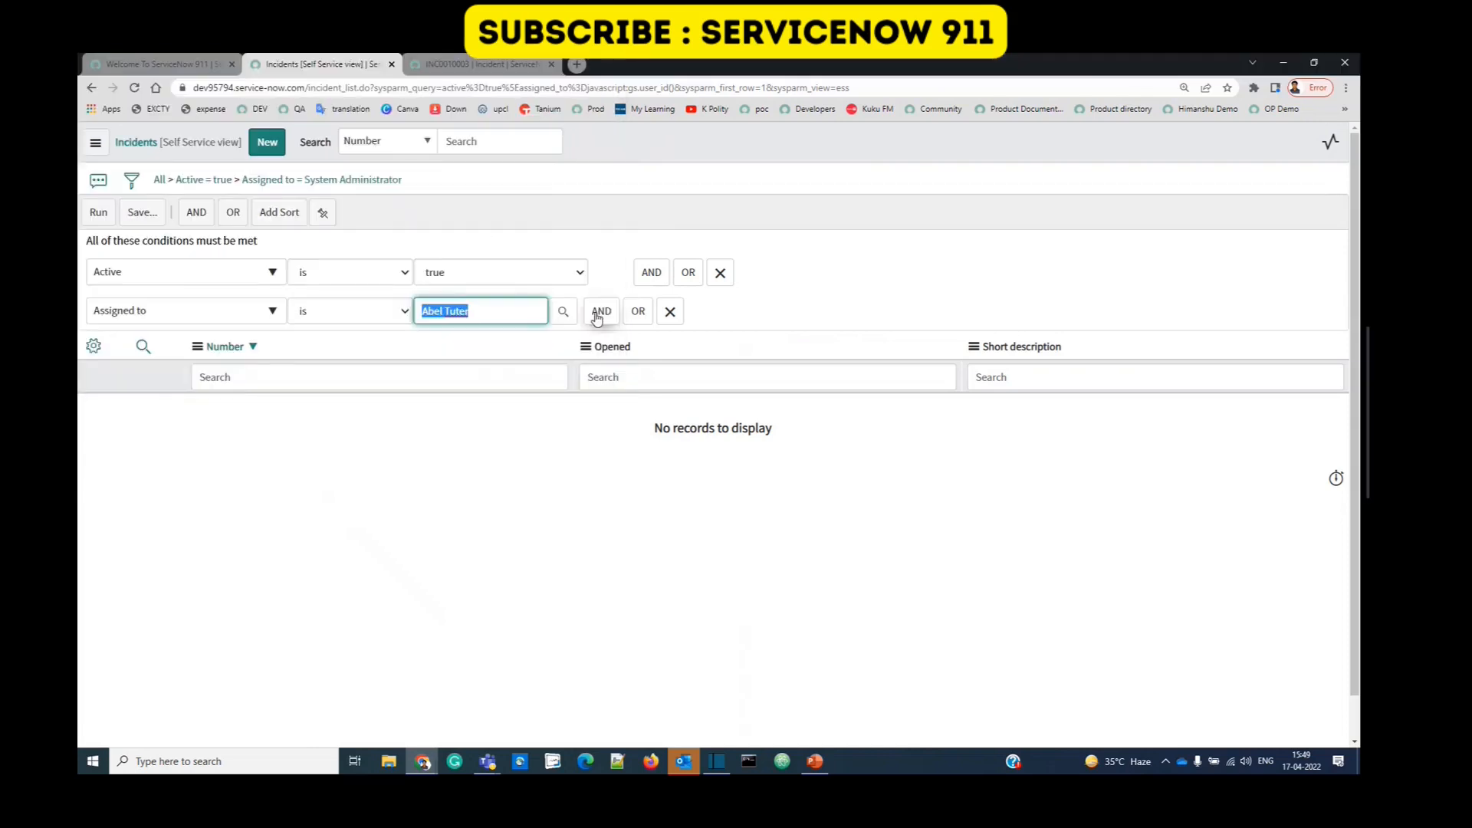
Step: Run the filter, remove the Assigned to condition, and run it again with only Active is true
click(98, 213)
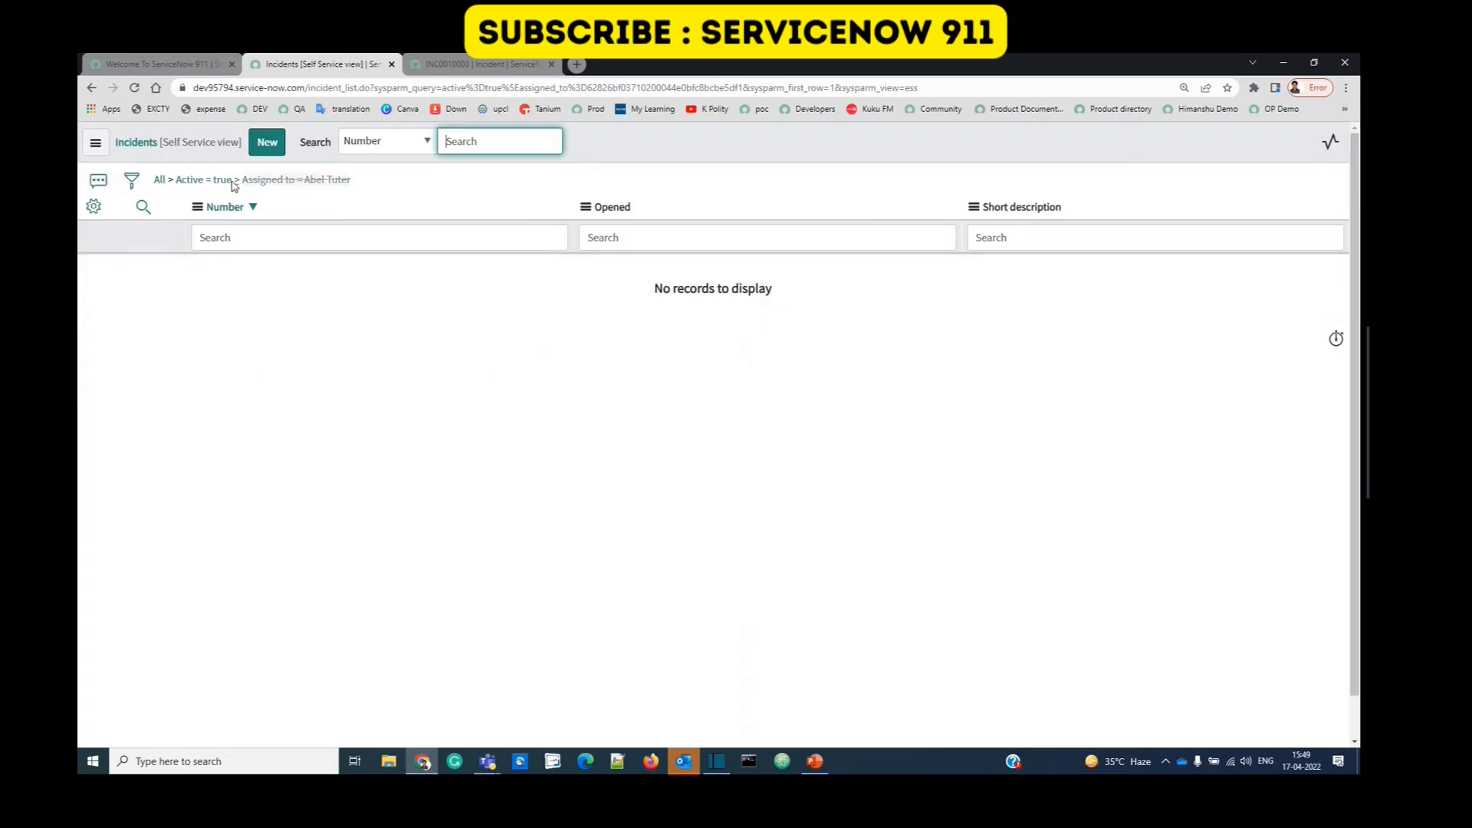
click(127, 183)
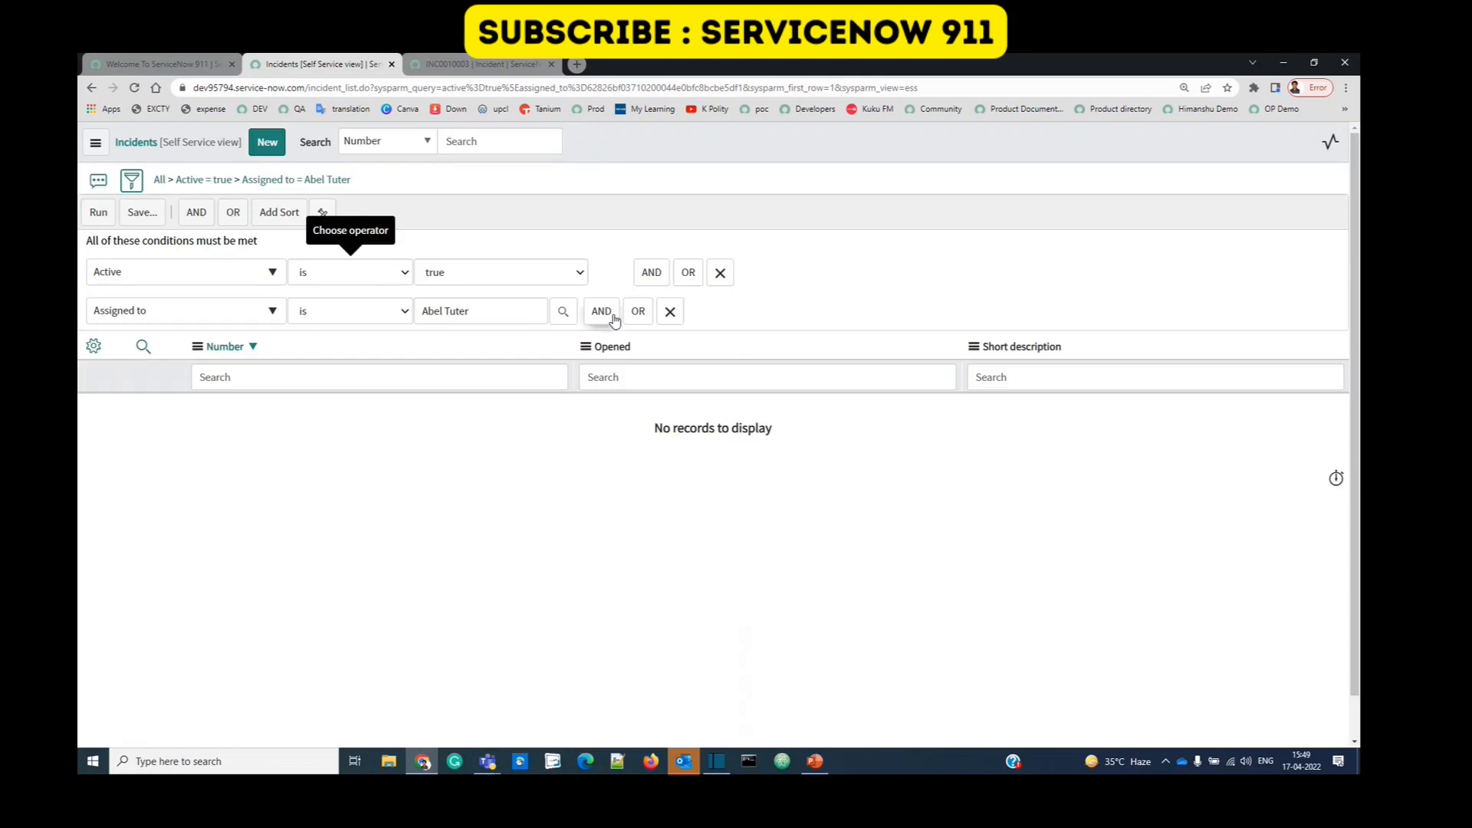
click(670, 311)
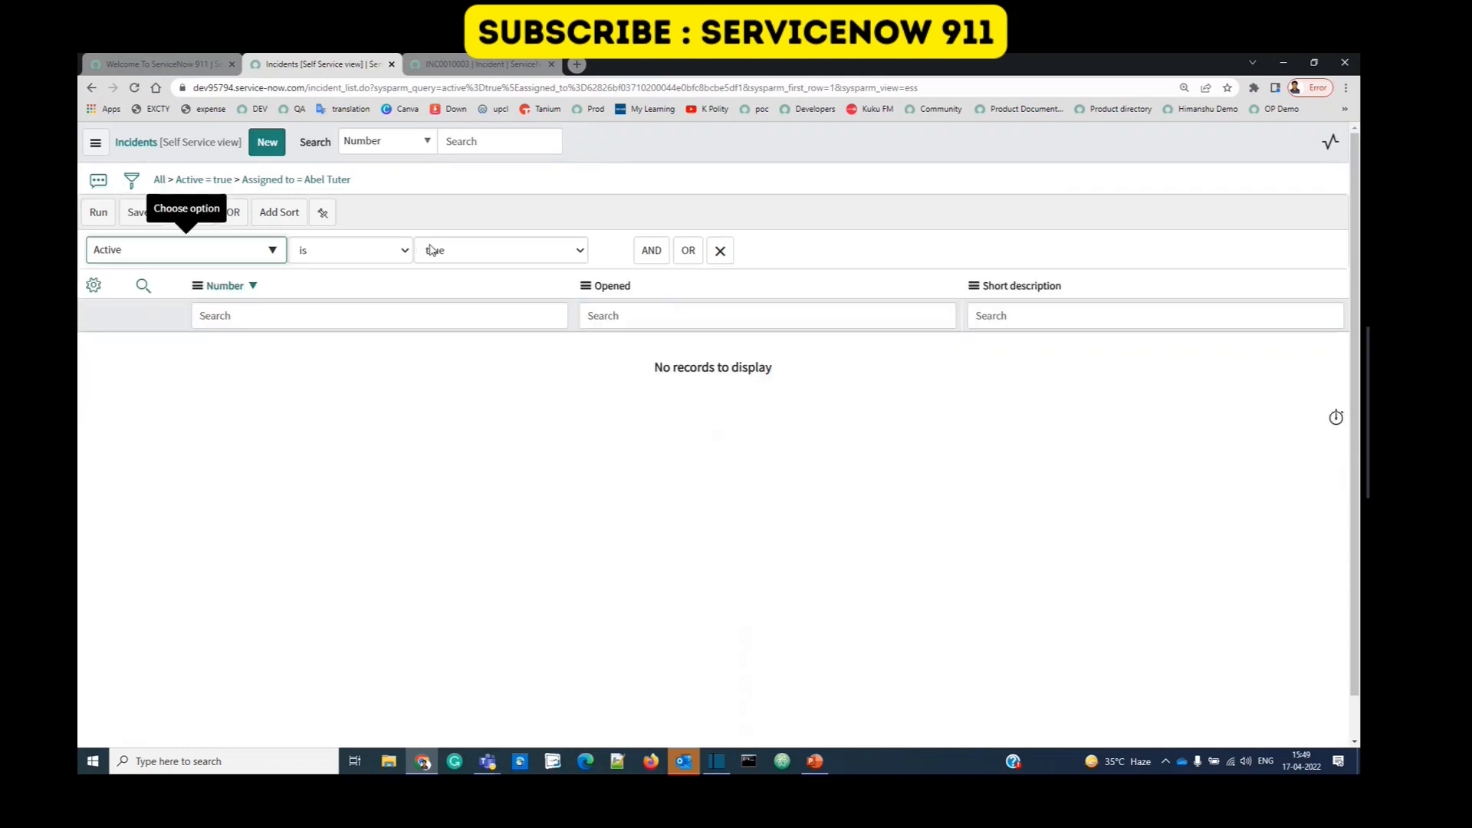
click(96, 214)
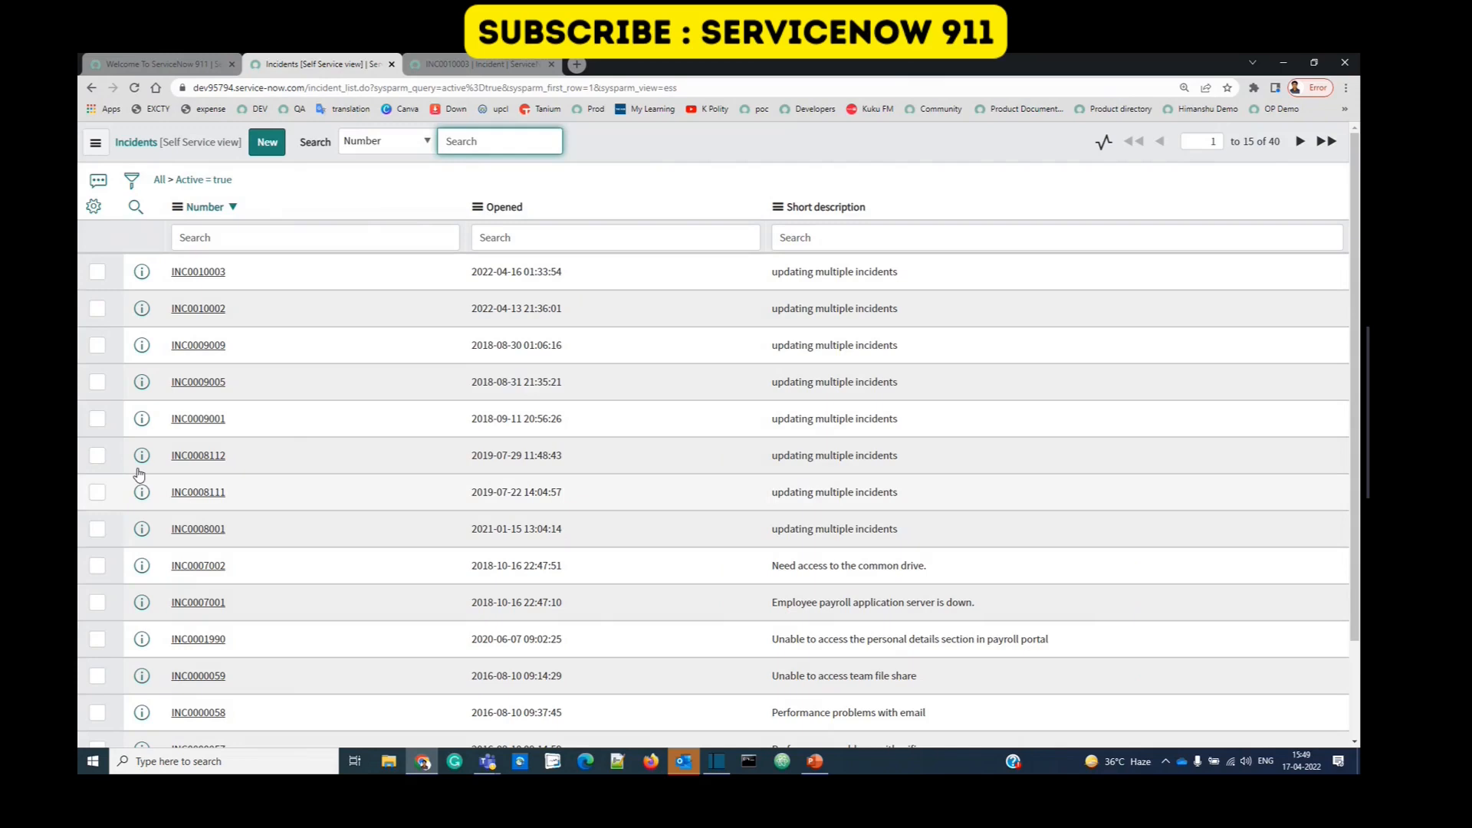
Step: Open the column personalization for the incident list and look over the available and selected columns
drag(157, 192, 90, 219)
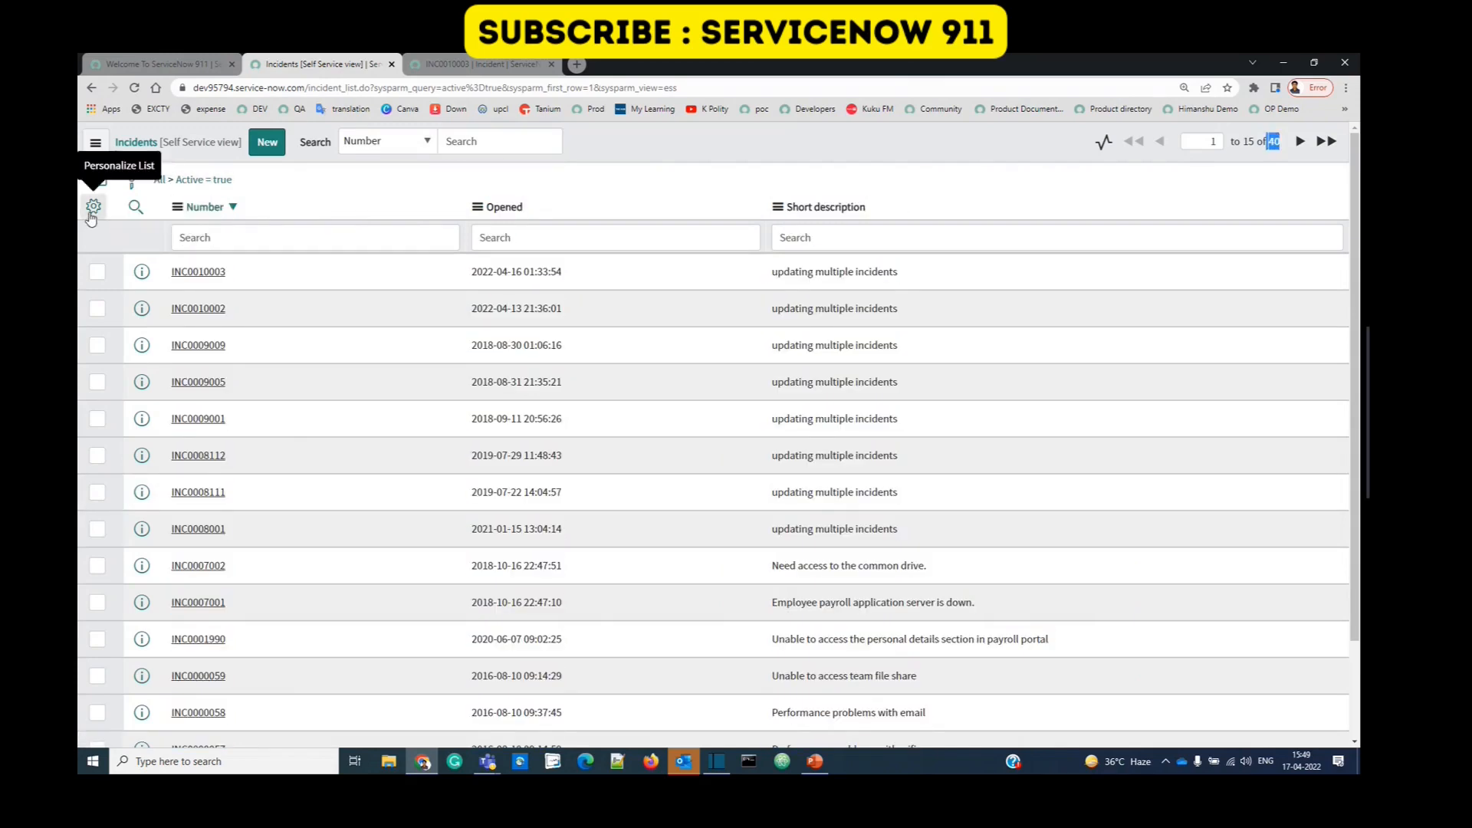
click(94, 209)
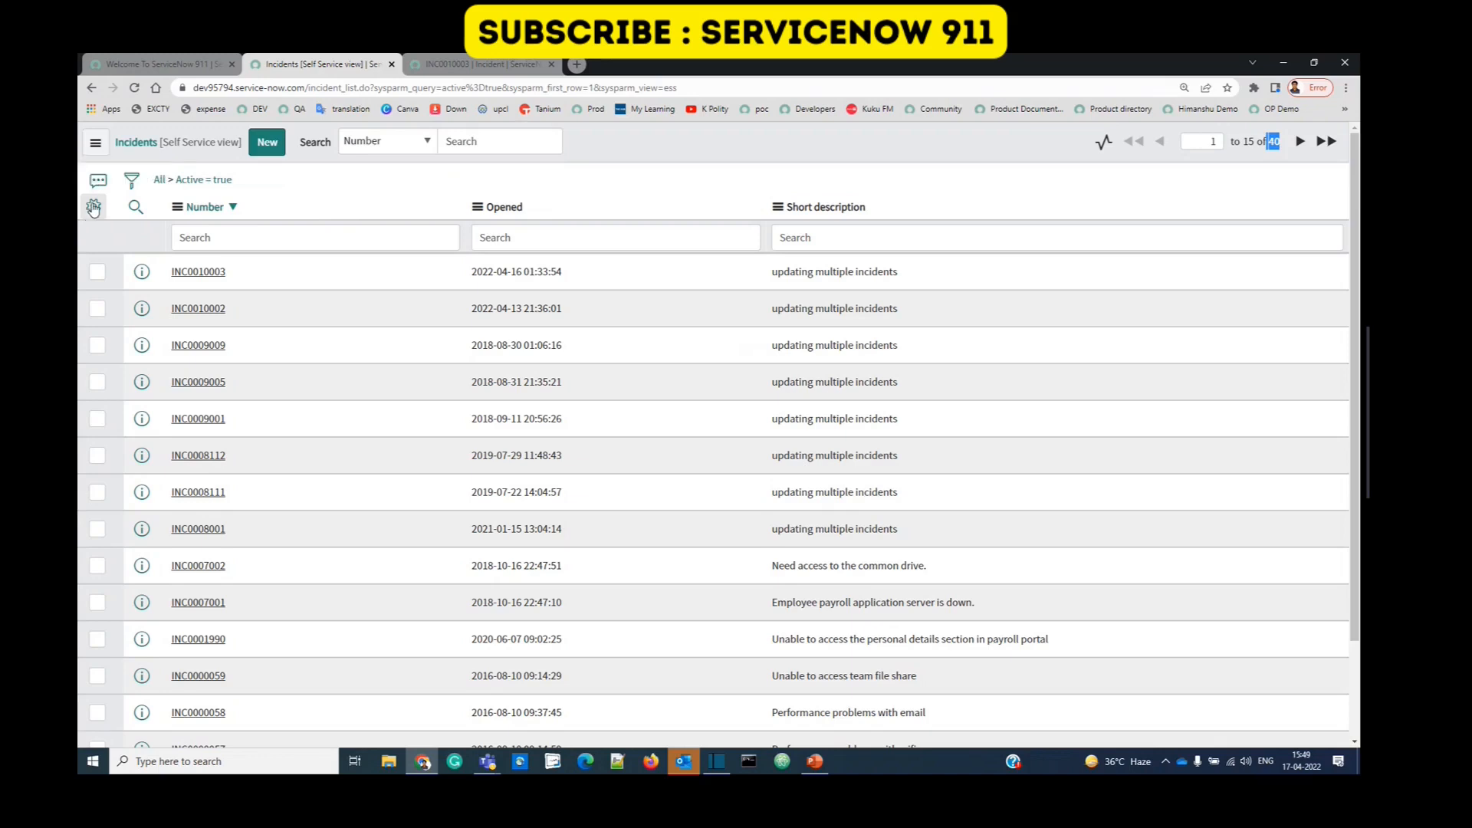
click(94, 208)
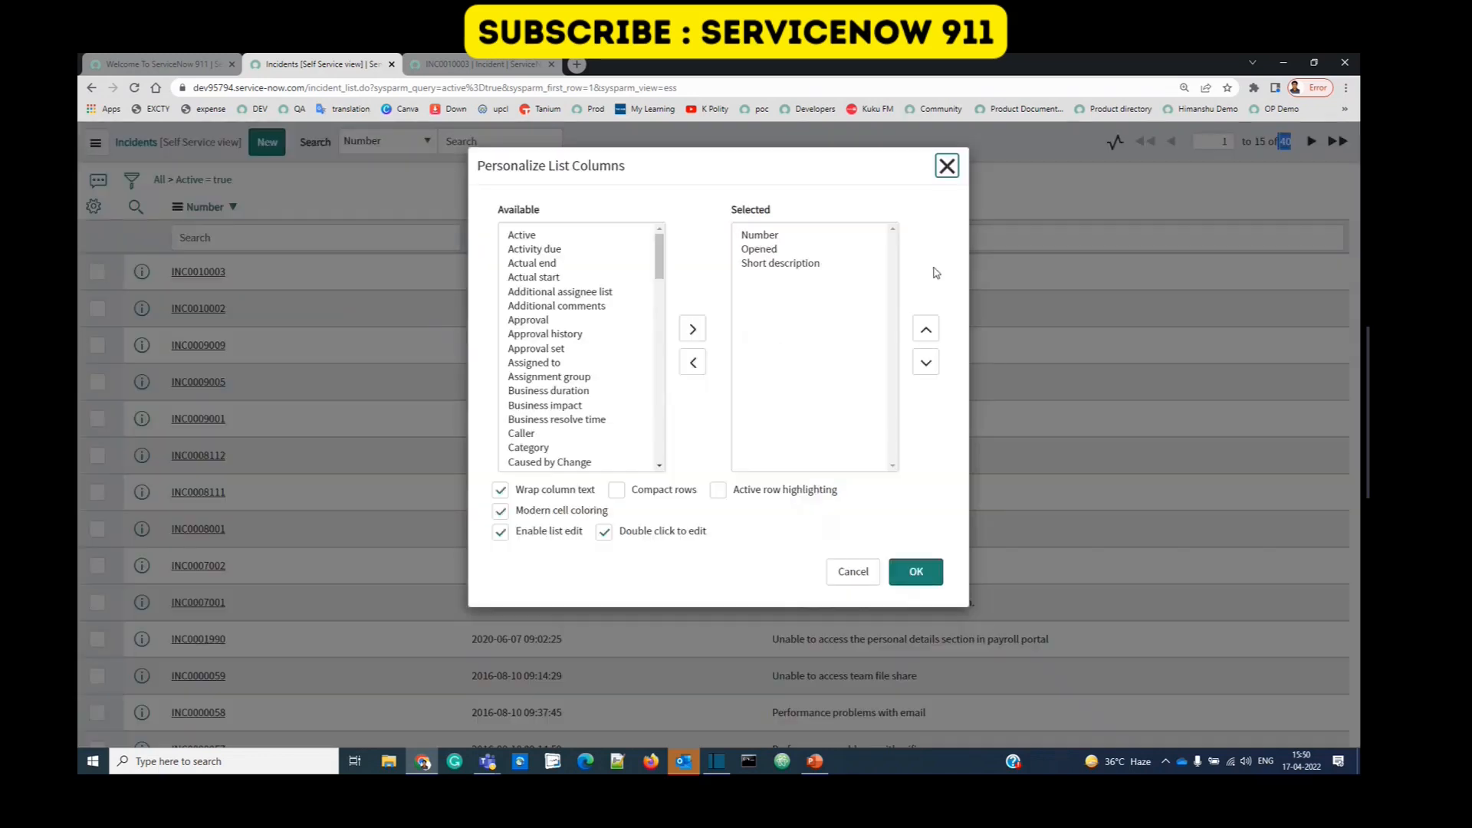
drag(529, 236, 580, 465)
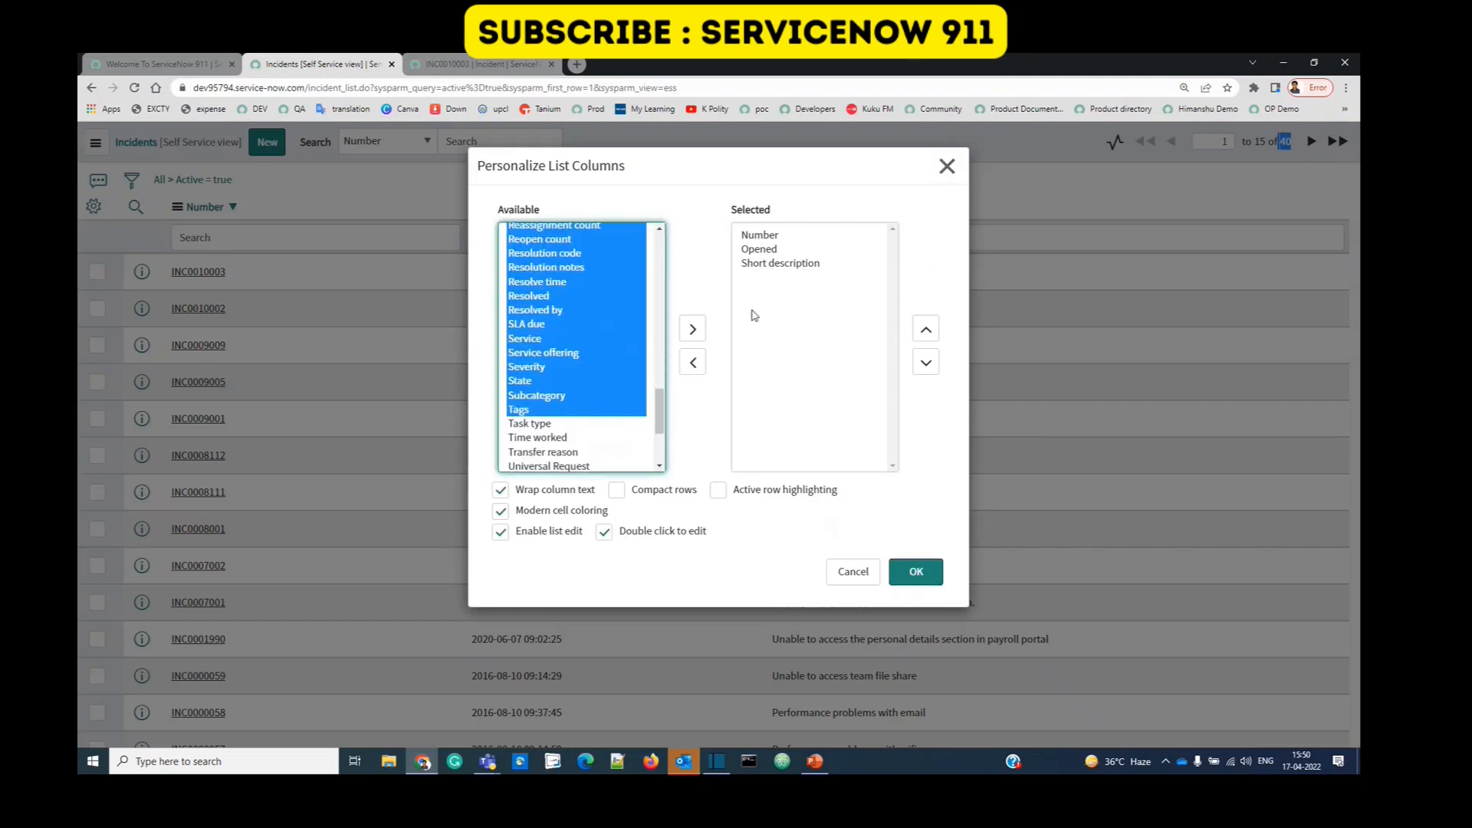
click(756, 238)
drag(758, 258, 759, 266)
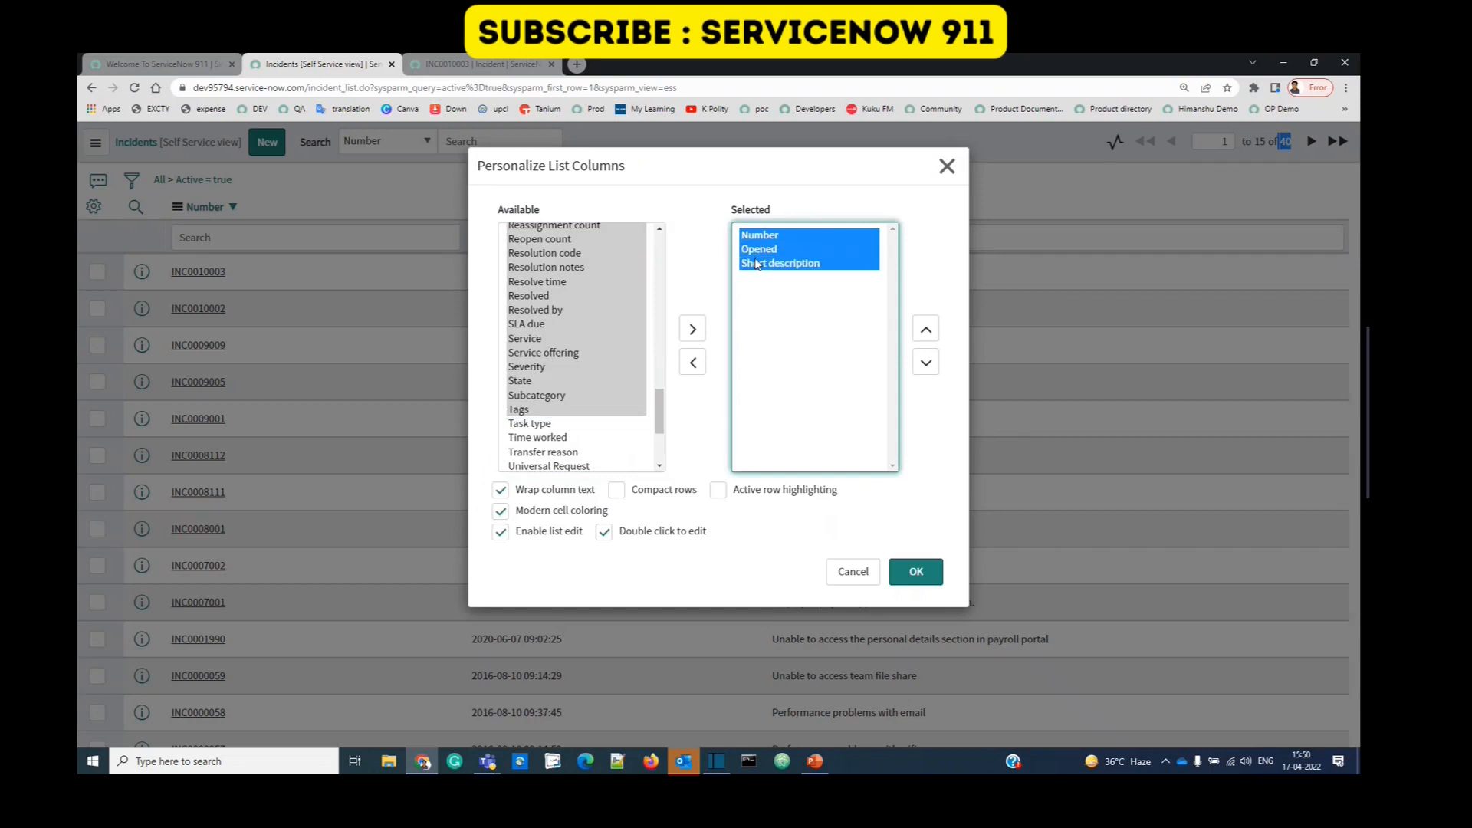
Step: Add the Active column to the selected columns and move it to the first place, above Number
click(562, 238)
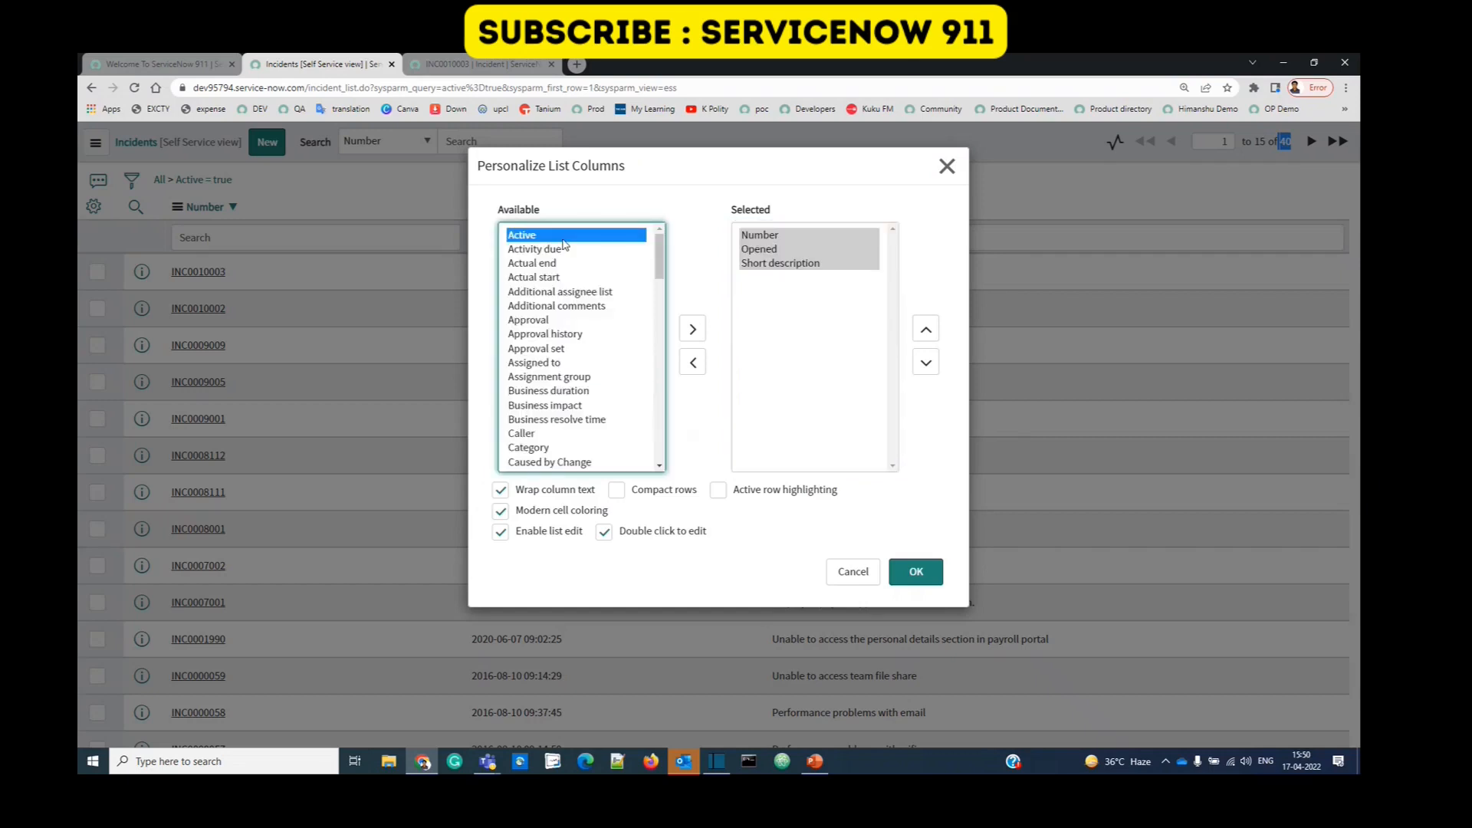
click(692, 329)
click(927, 330)
click(927, 329)
click(926, 330)
Step: Add the Caller column to the selected columns and move it up directly below Active
scroll(575, 345, down, 2)
click(555, 289)
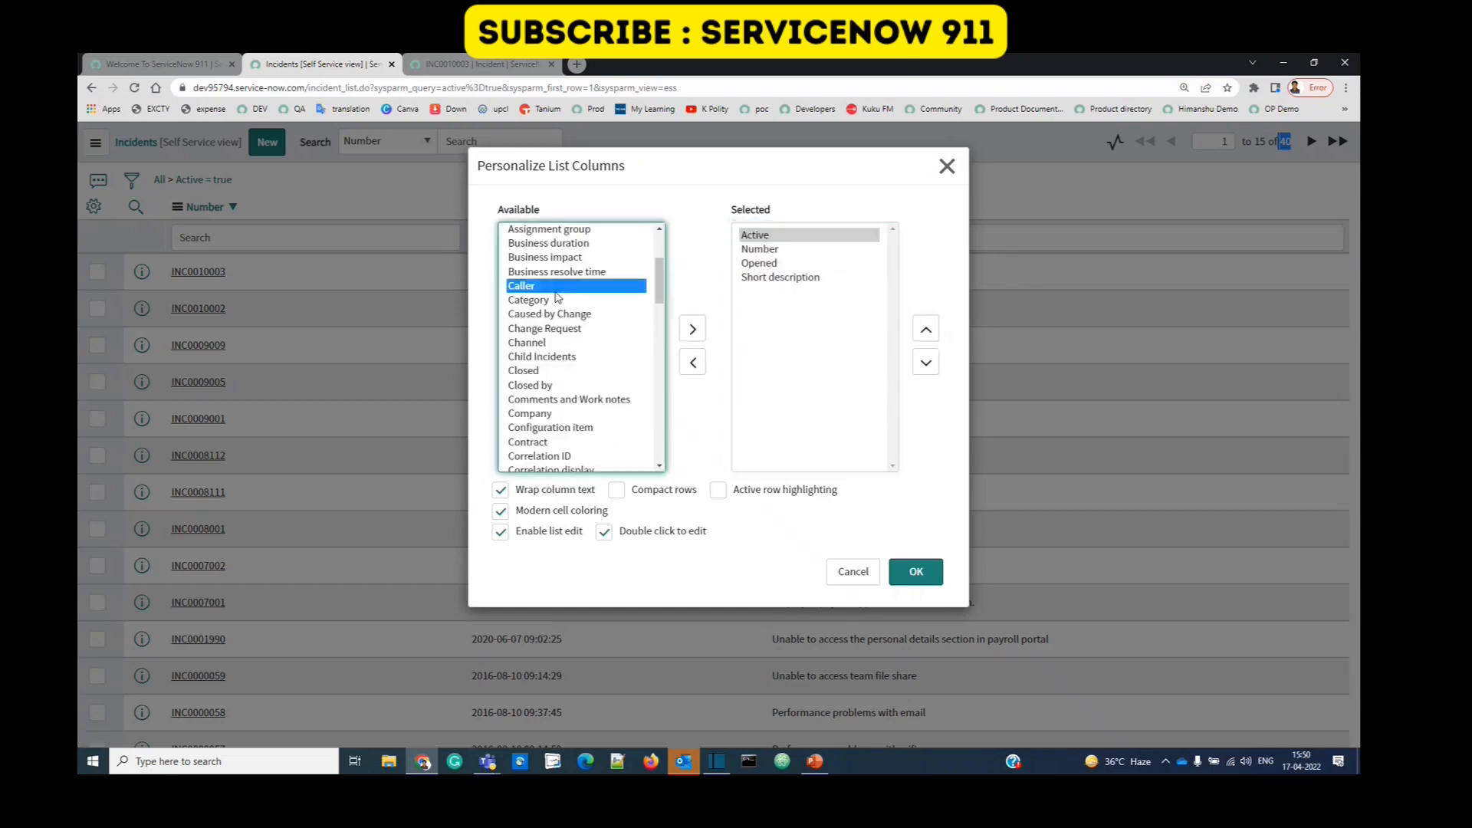
click(692, 330)
click(927, 330)
click(926, 330)
click(927, 329)
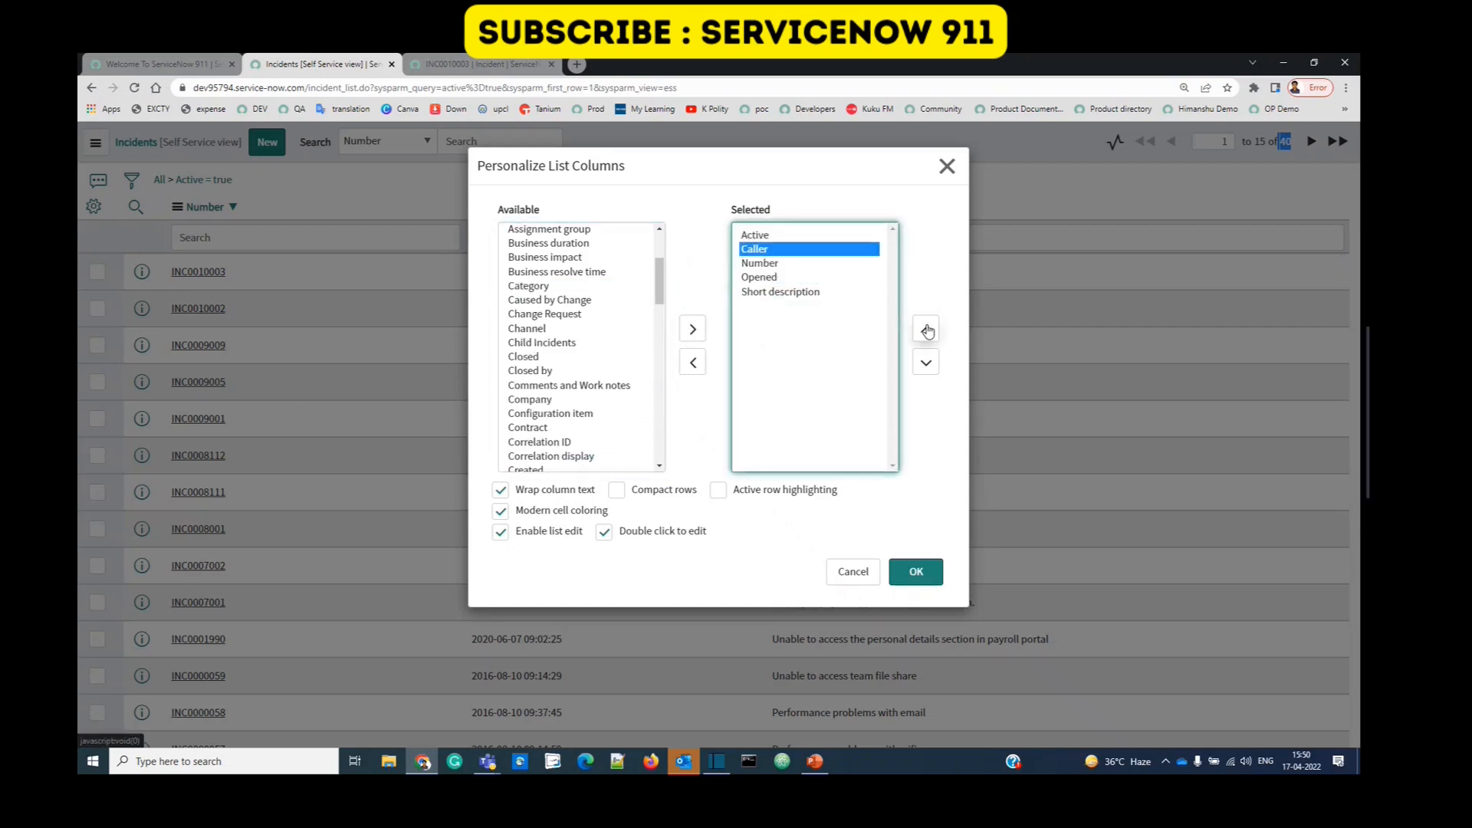
Step: Add the Category column to the selected columns, move it up directly below Caller, and apply the personalized list layout
click(537, 287)
click(697, 329)
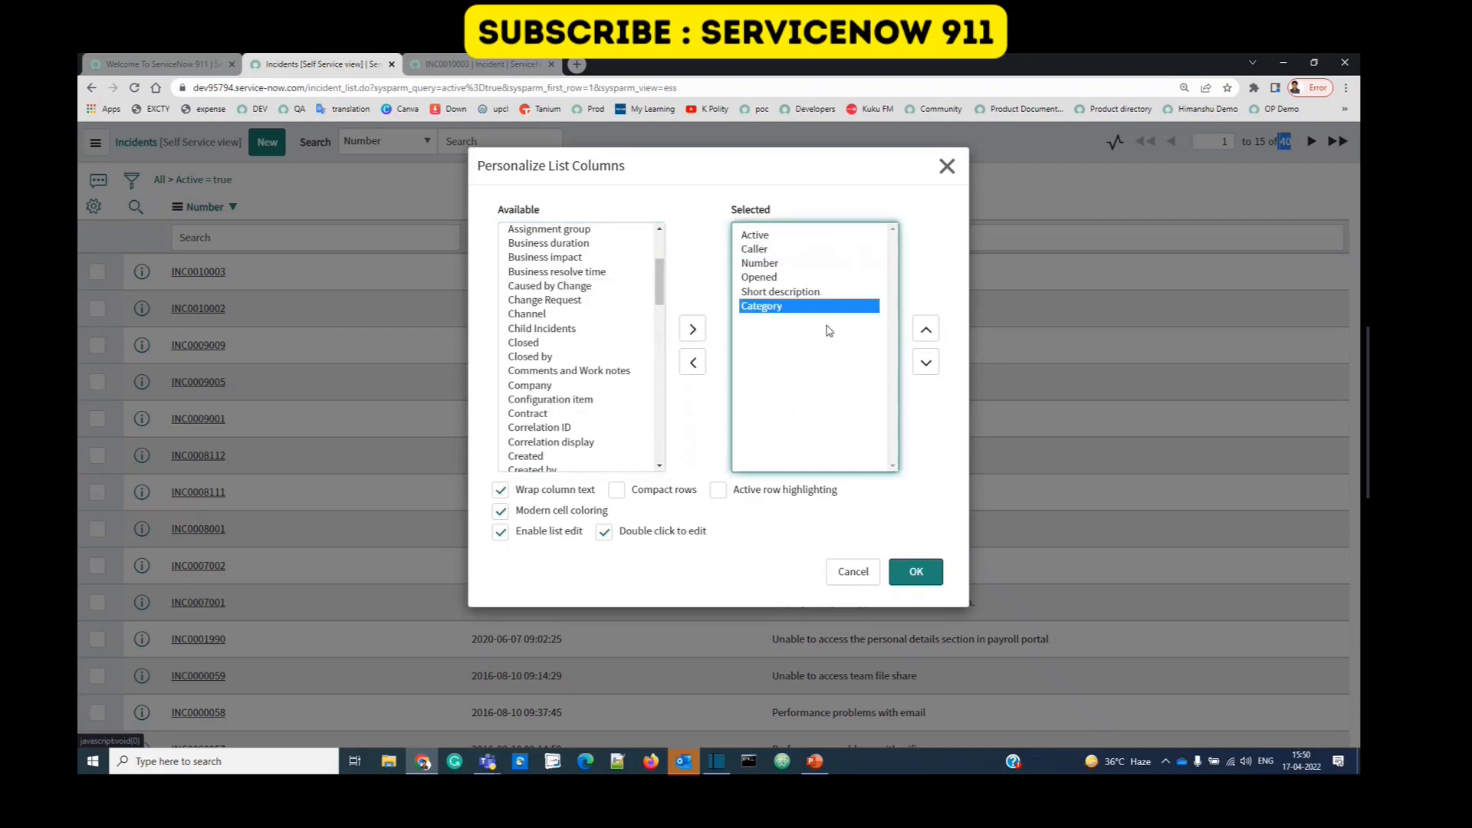
click(926, 329)
click(926, 329)
click(927, 330)
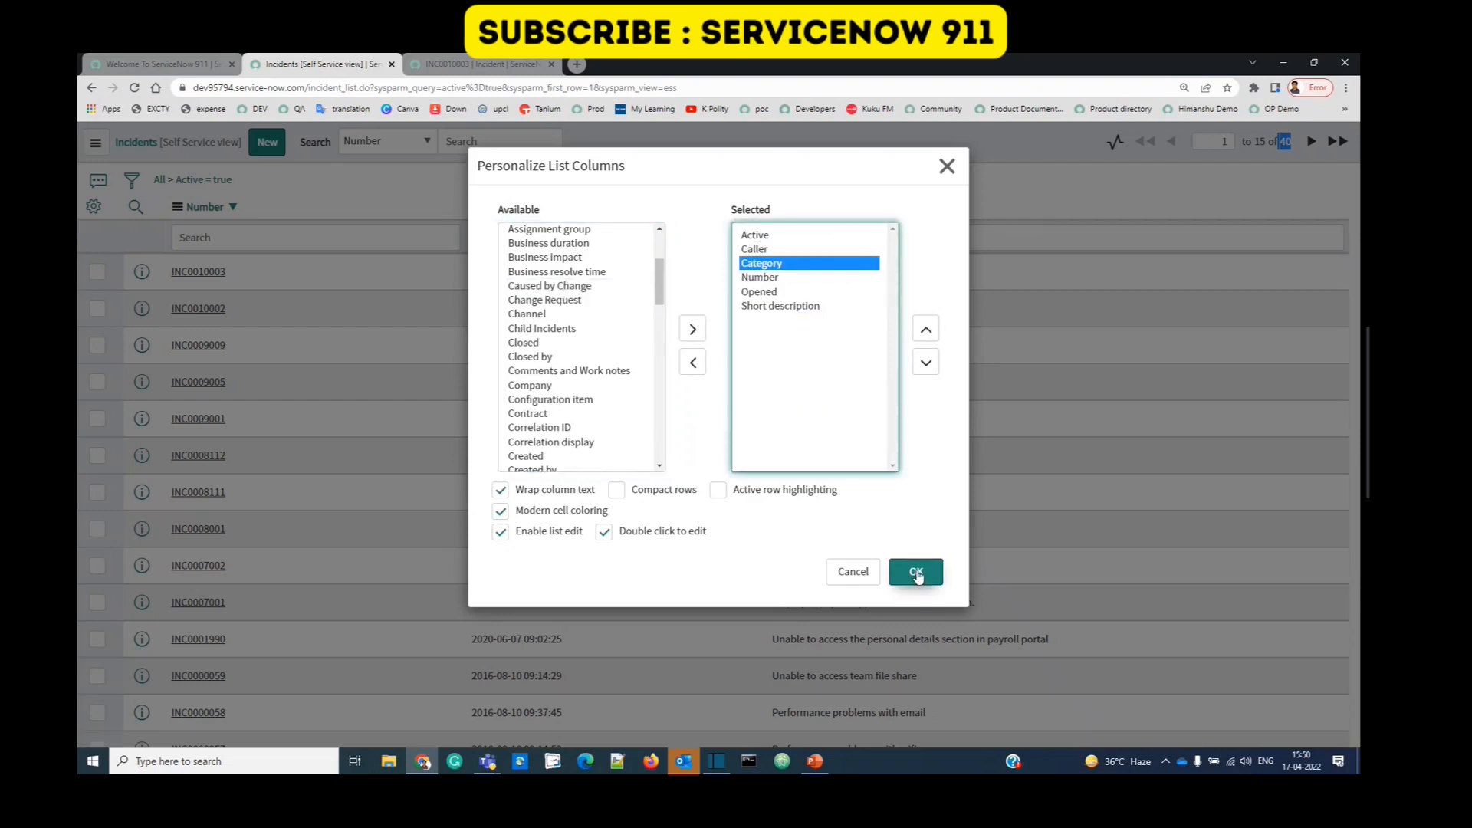
click(917, 573)
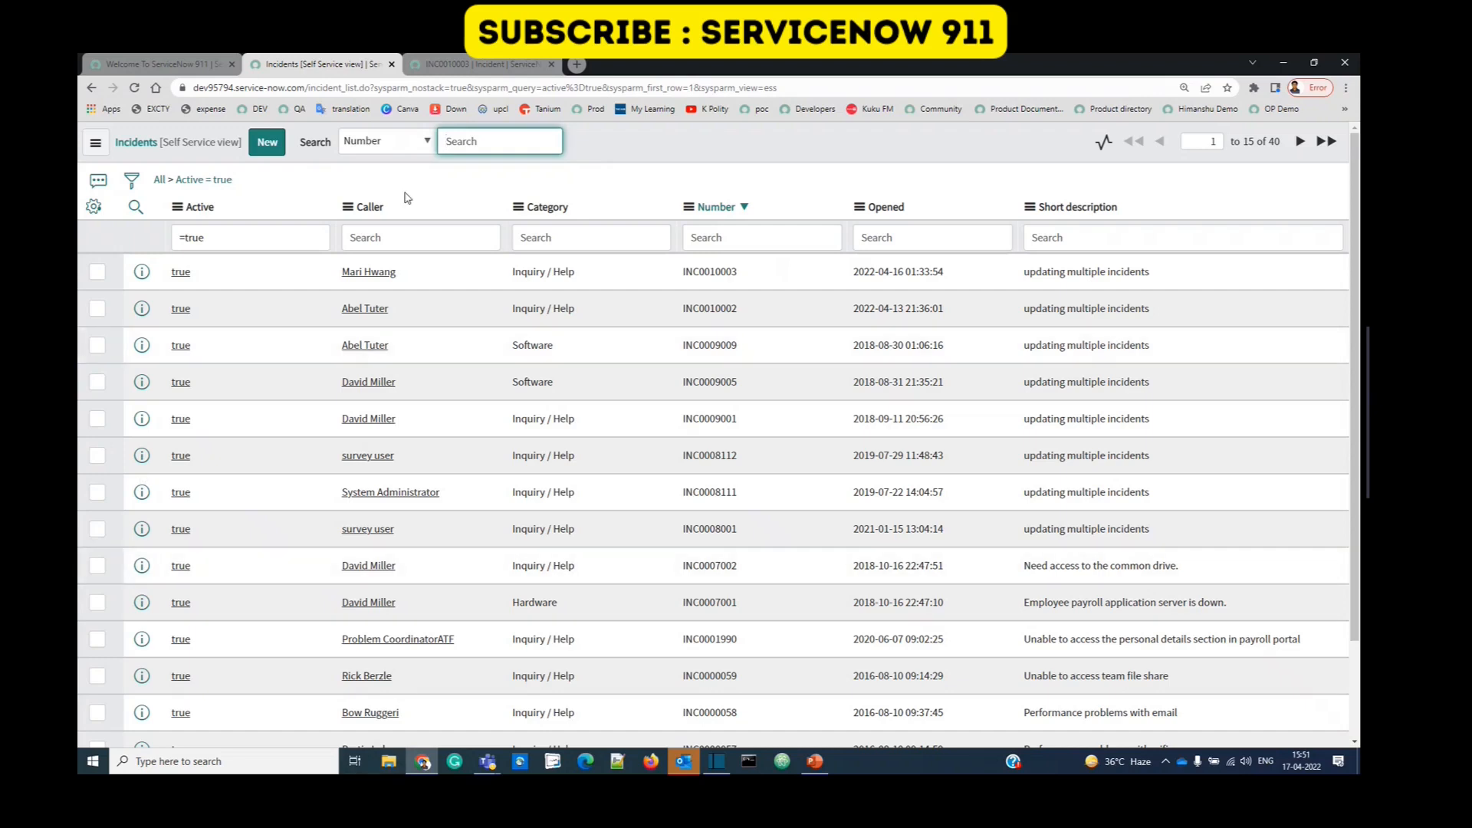
Step: Reset the personalized incident list to its column defaults and check the column headers
click(95, 208)
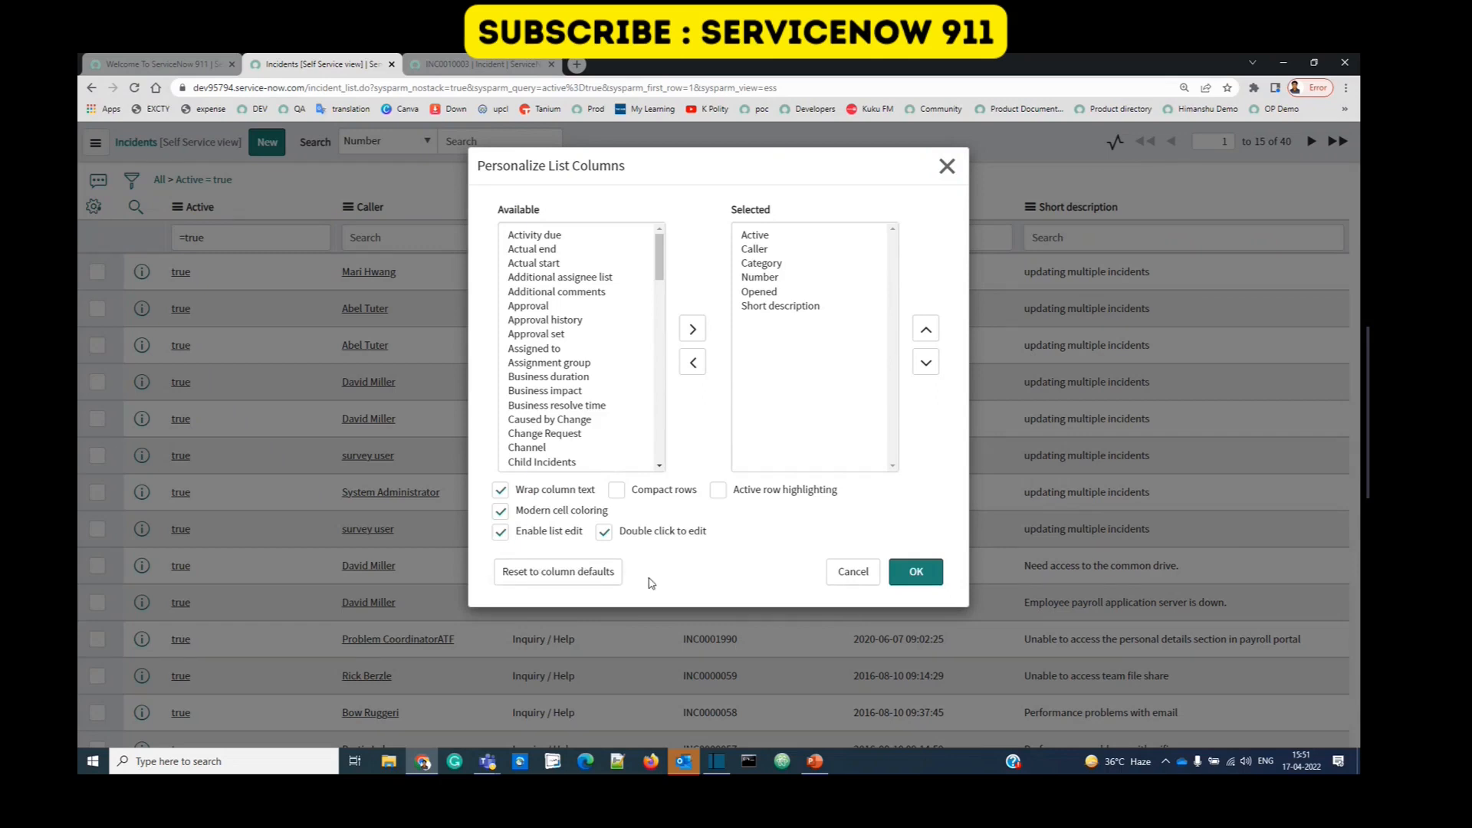
click(566, 574)
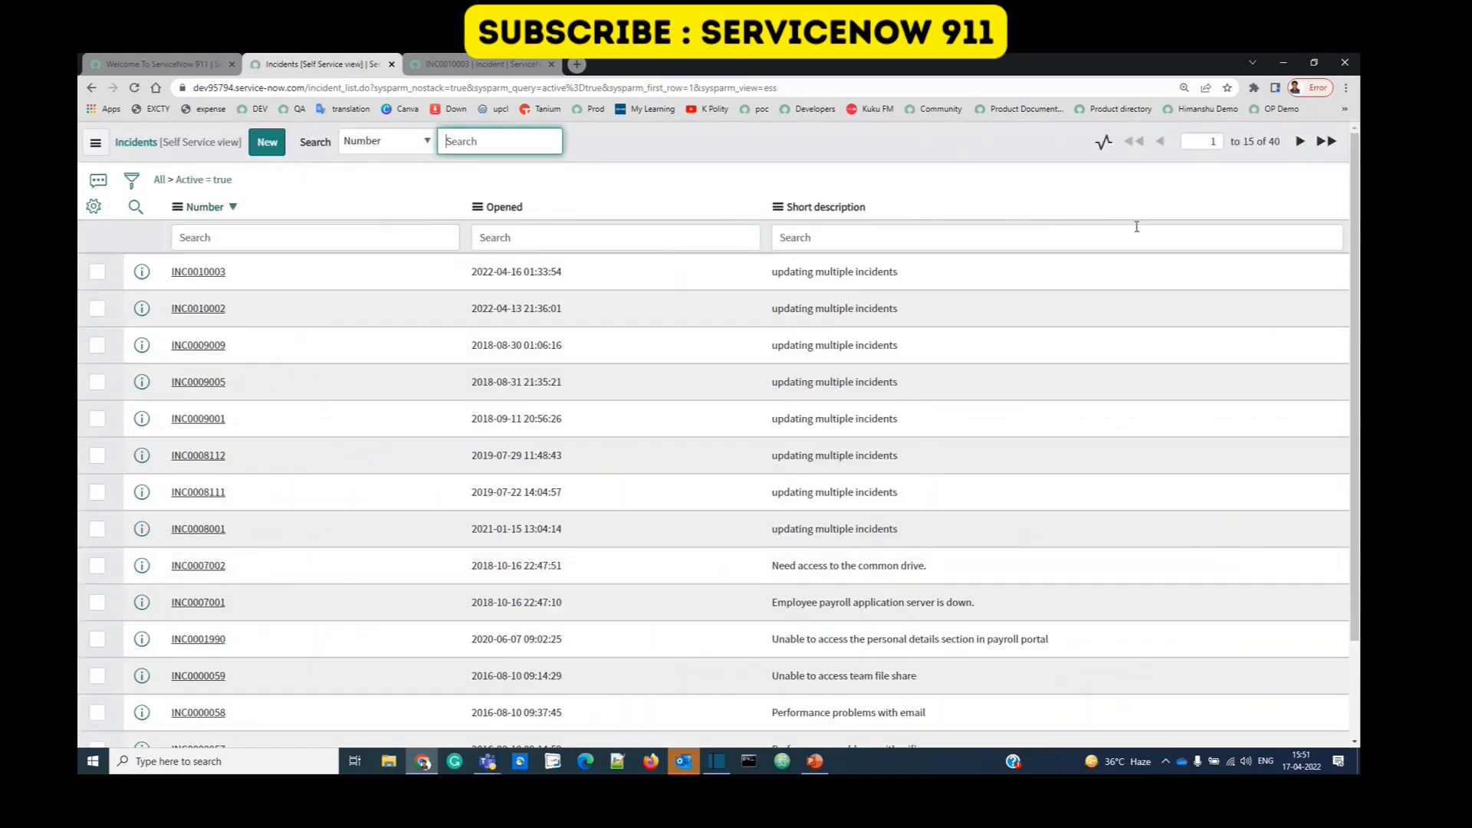
drag(914, 221, 334, 222)
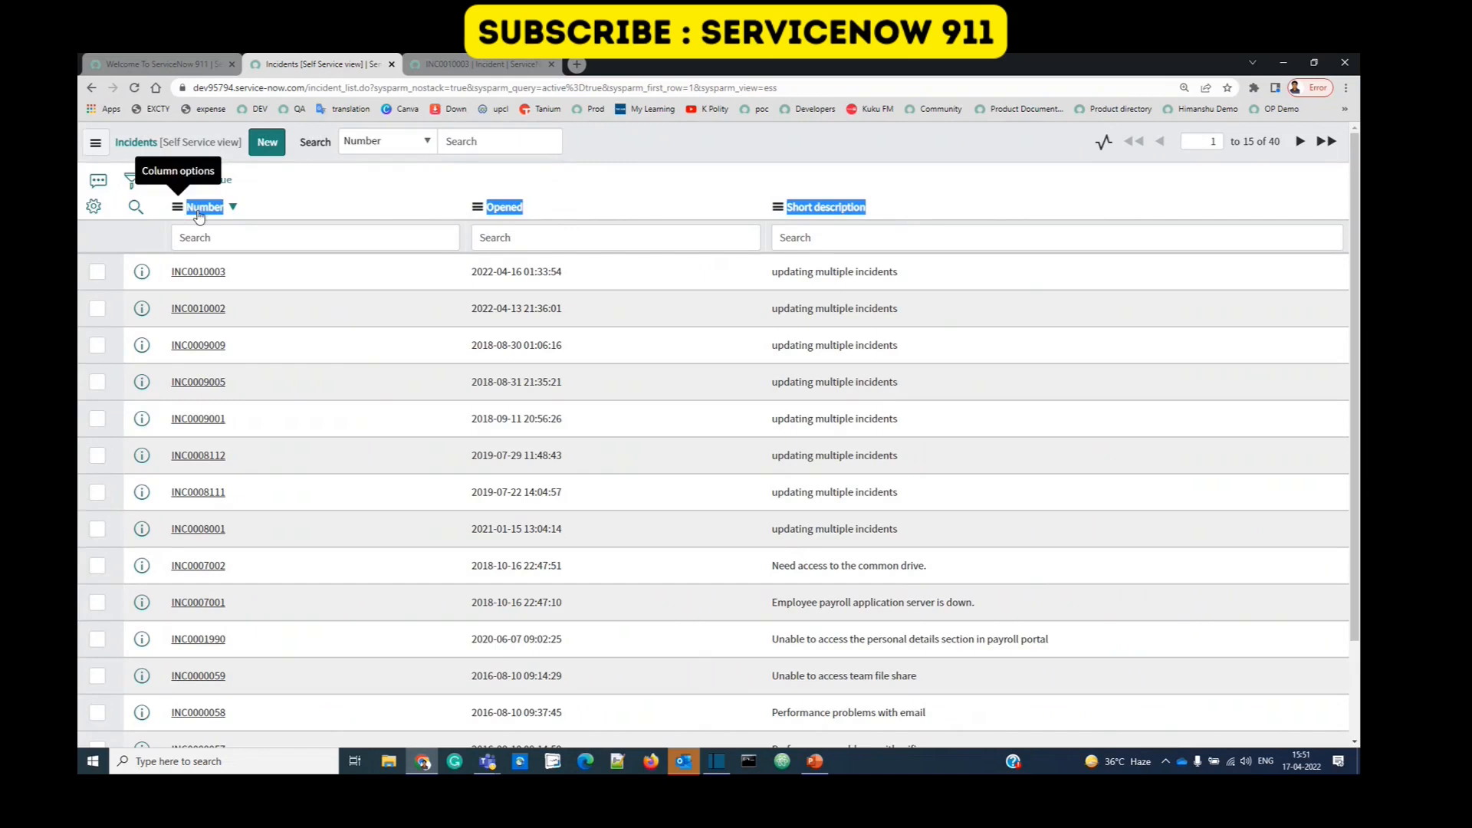
click(396, 197)
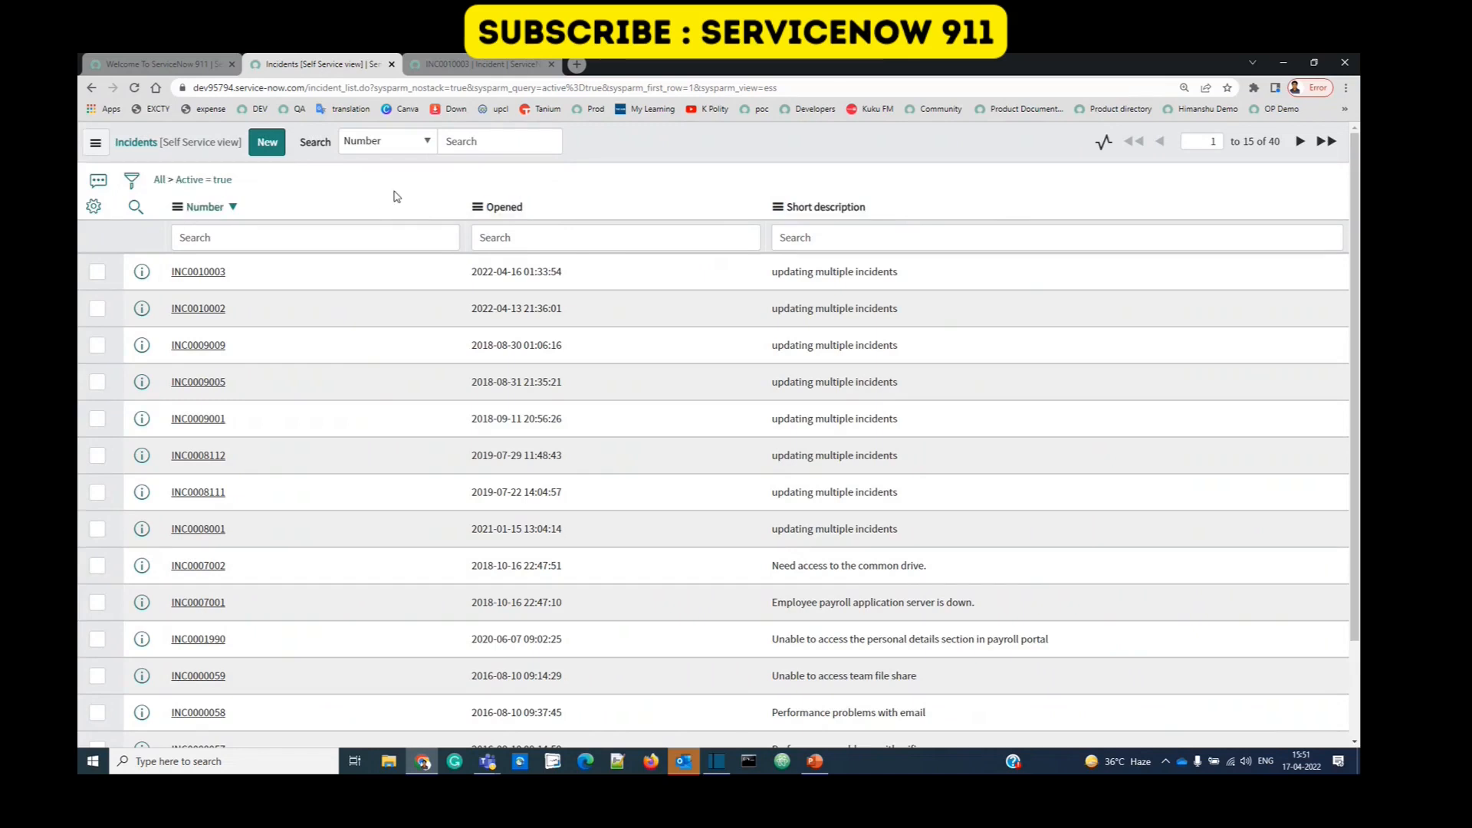
Step: Add the Active column after Short description, apply it to the incident list, and reset the list to its column defaults
click(93, 207)
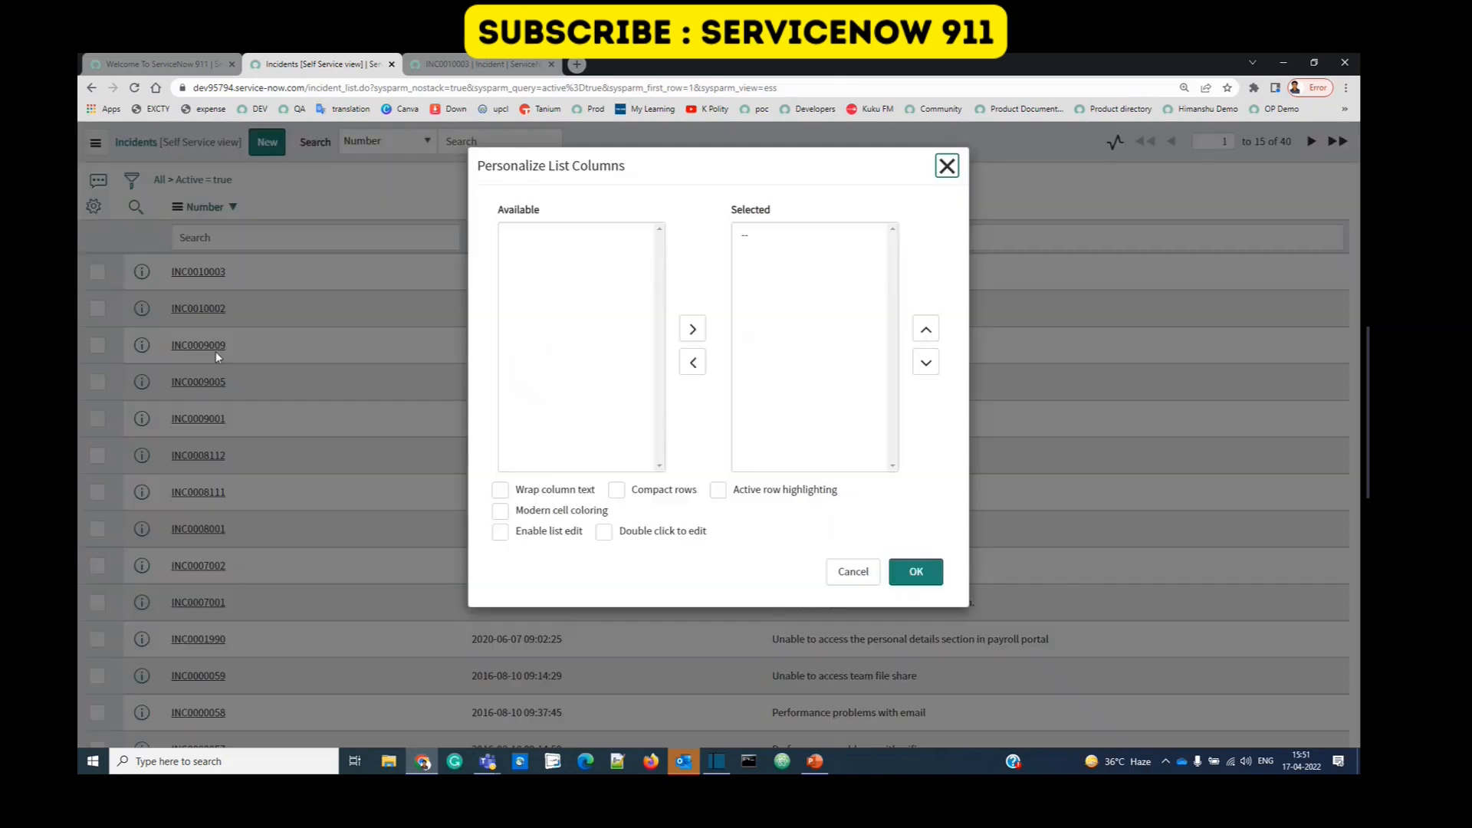
double_click(523, 236)
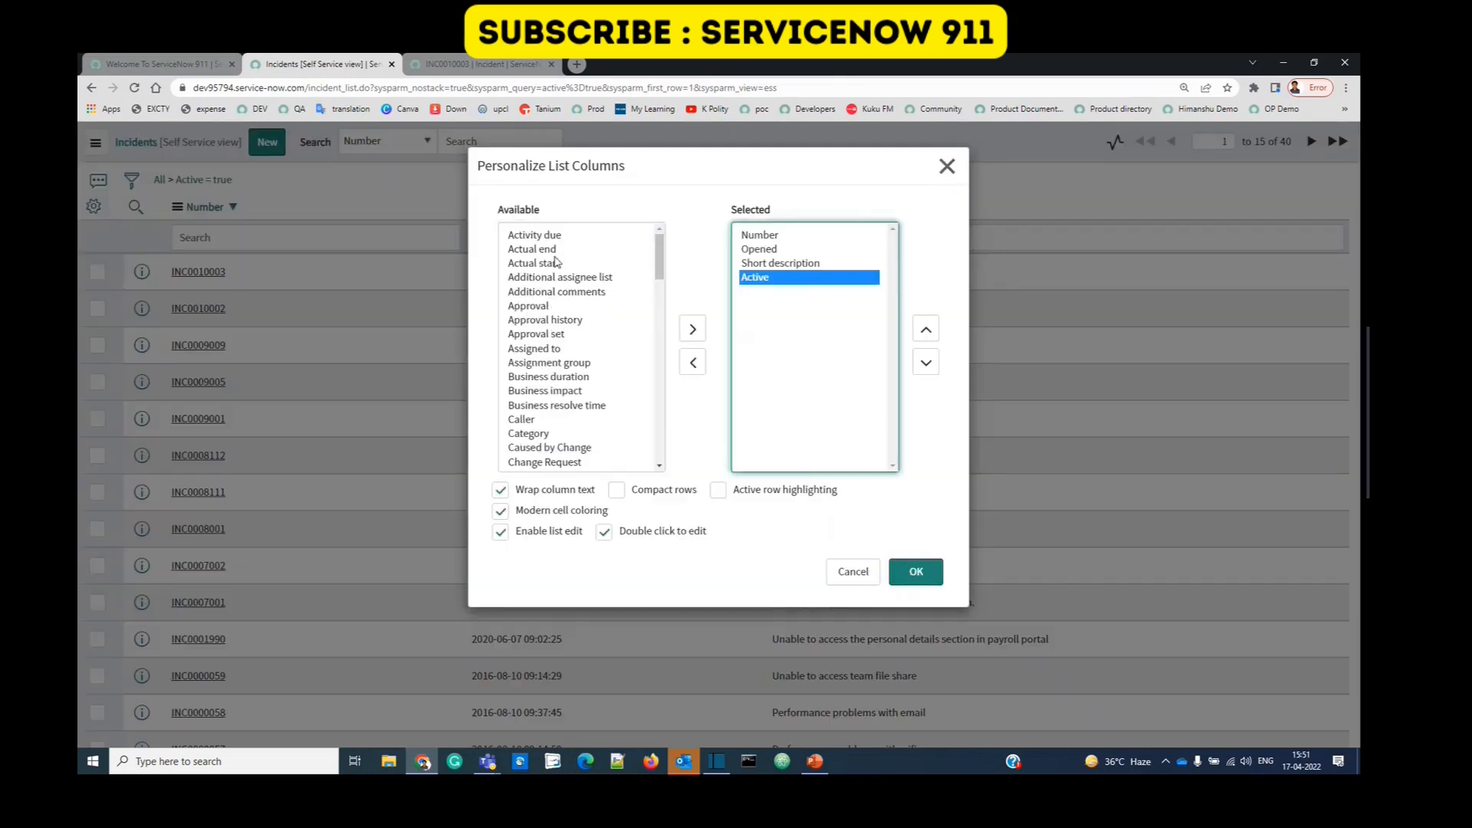
click(916, 571)
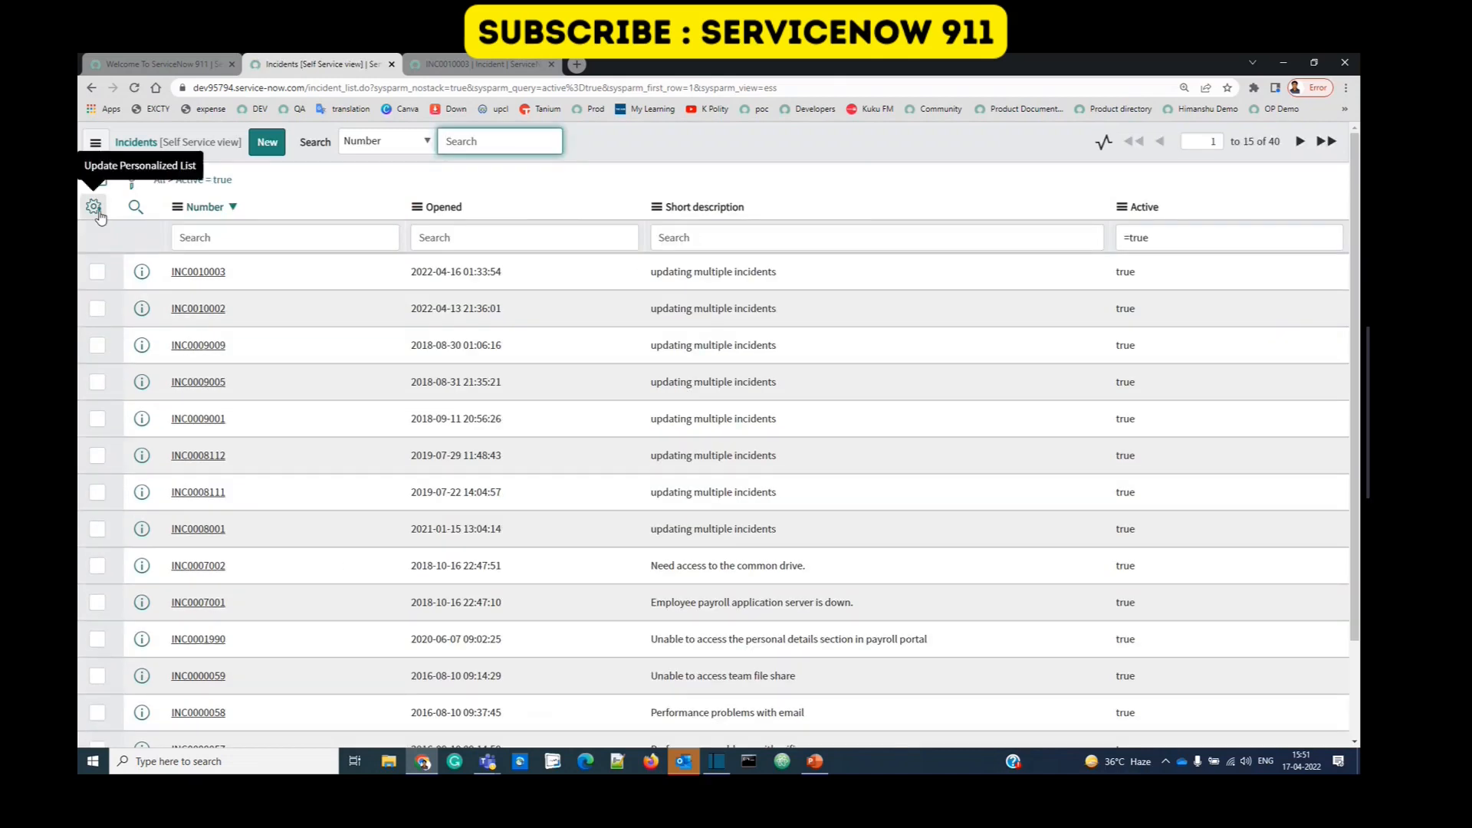
click(94, 208)
click(544, 572)
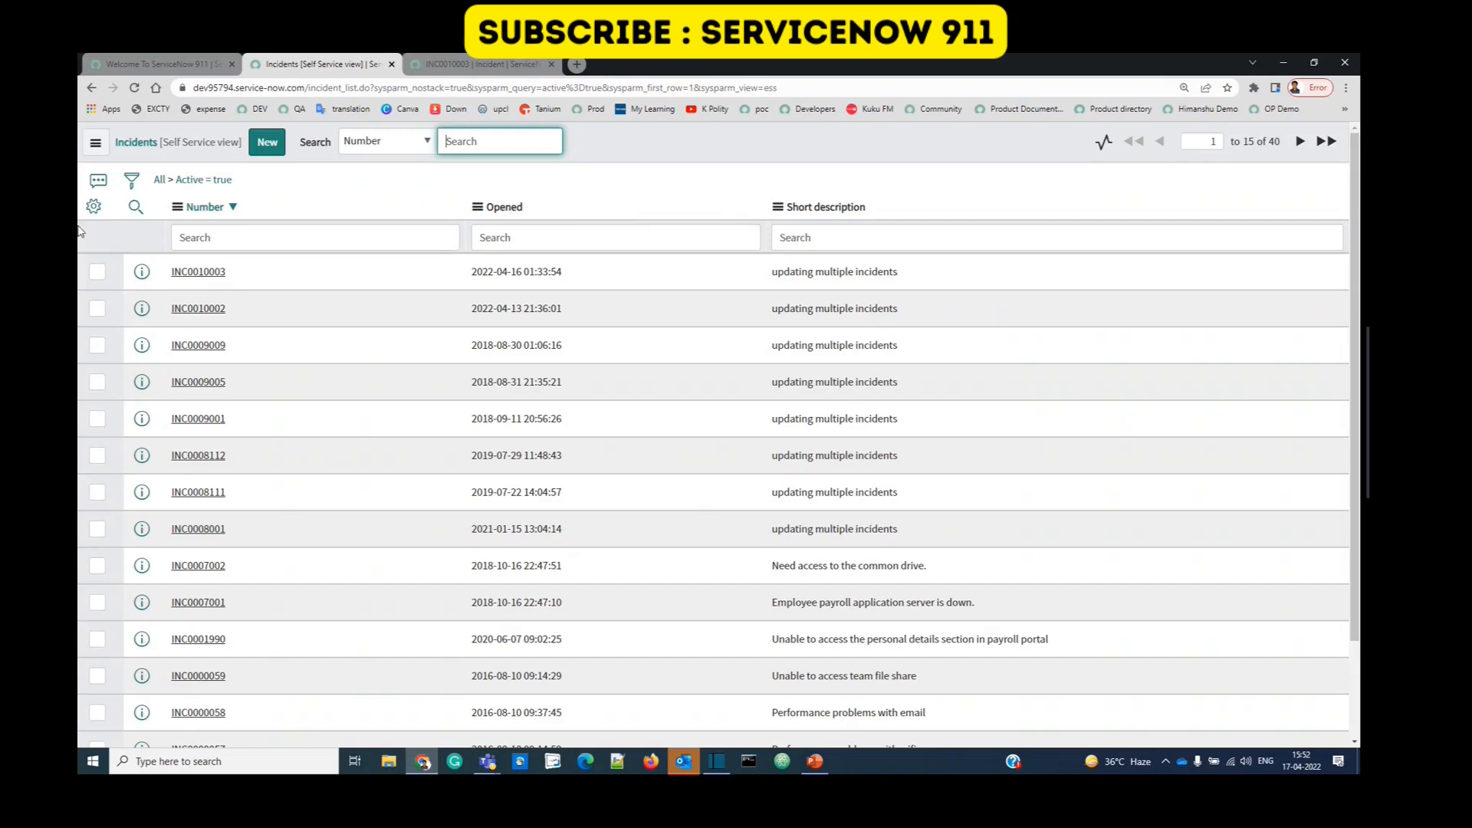
Step: Add the Active column in first place above Number, apply it, and review the selected columns without further changes
click(93, 206)
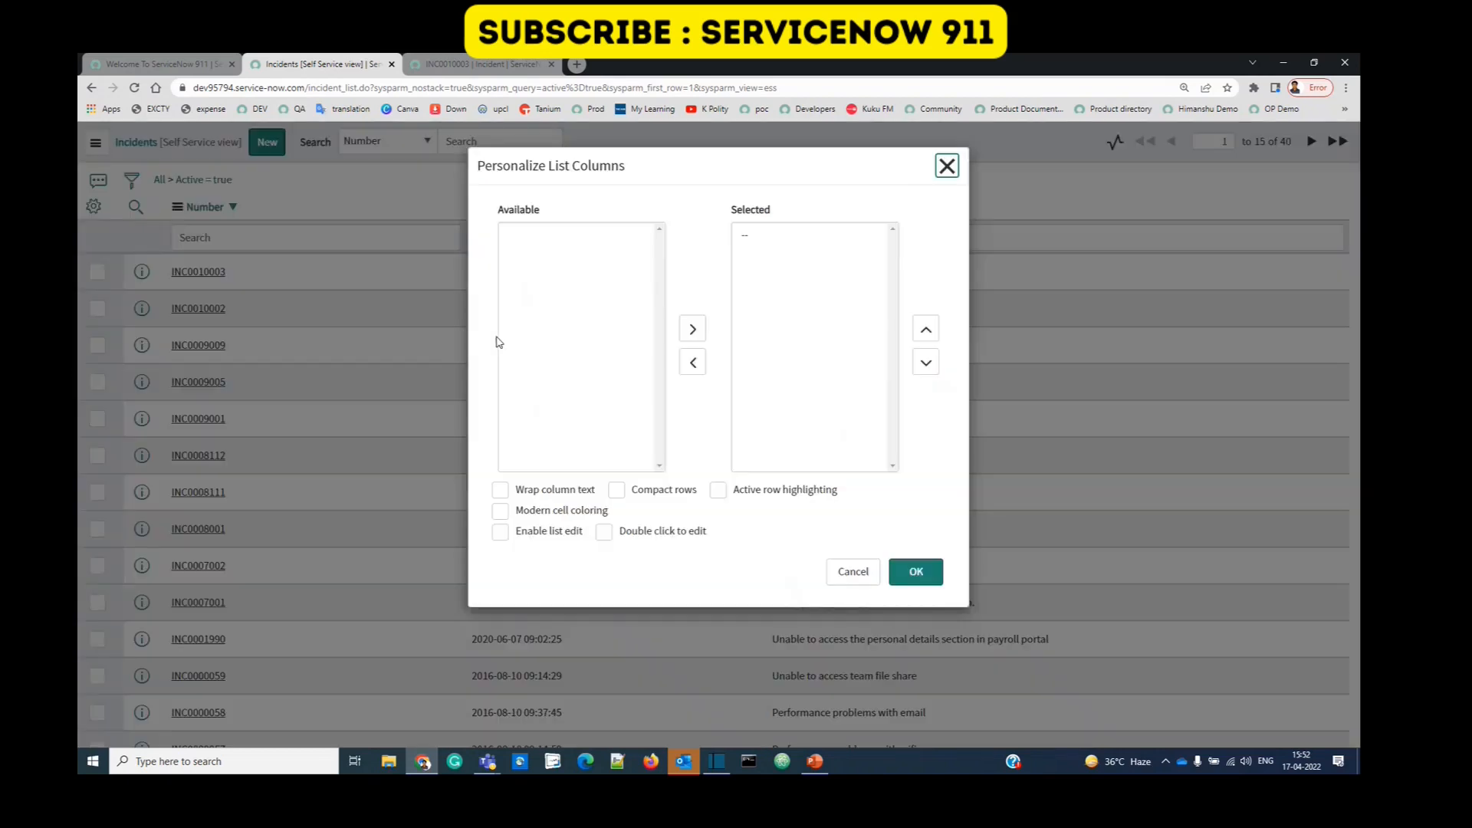
click(914, 572)
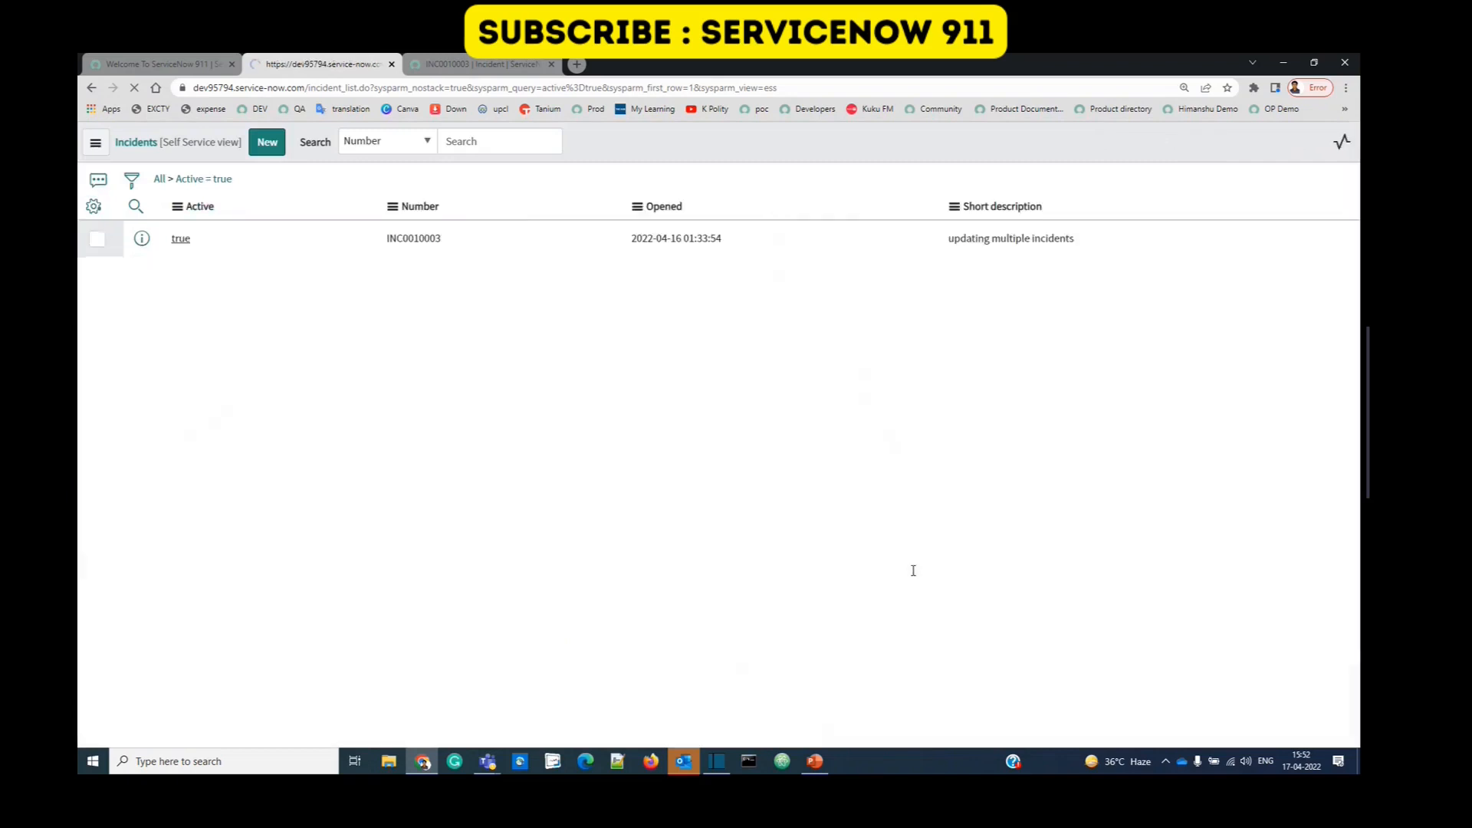
click(94, 206)
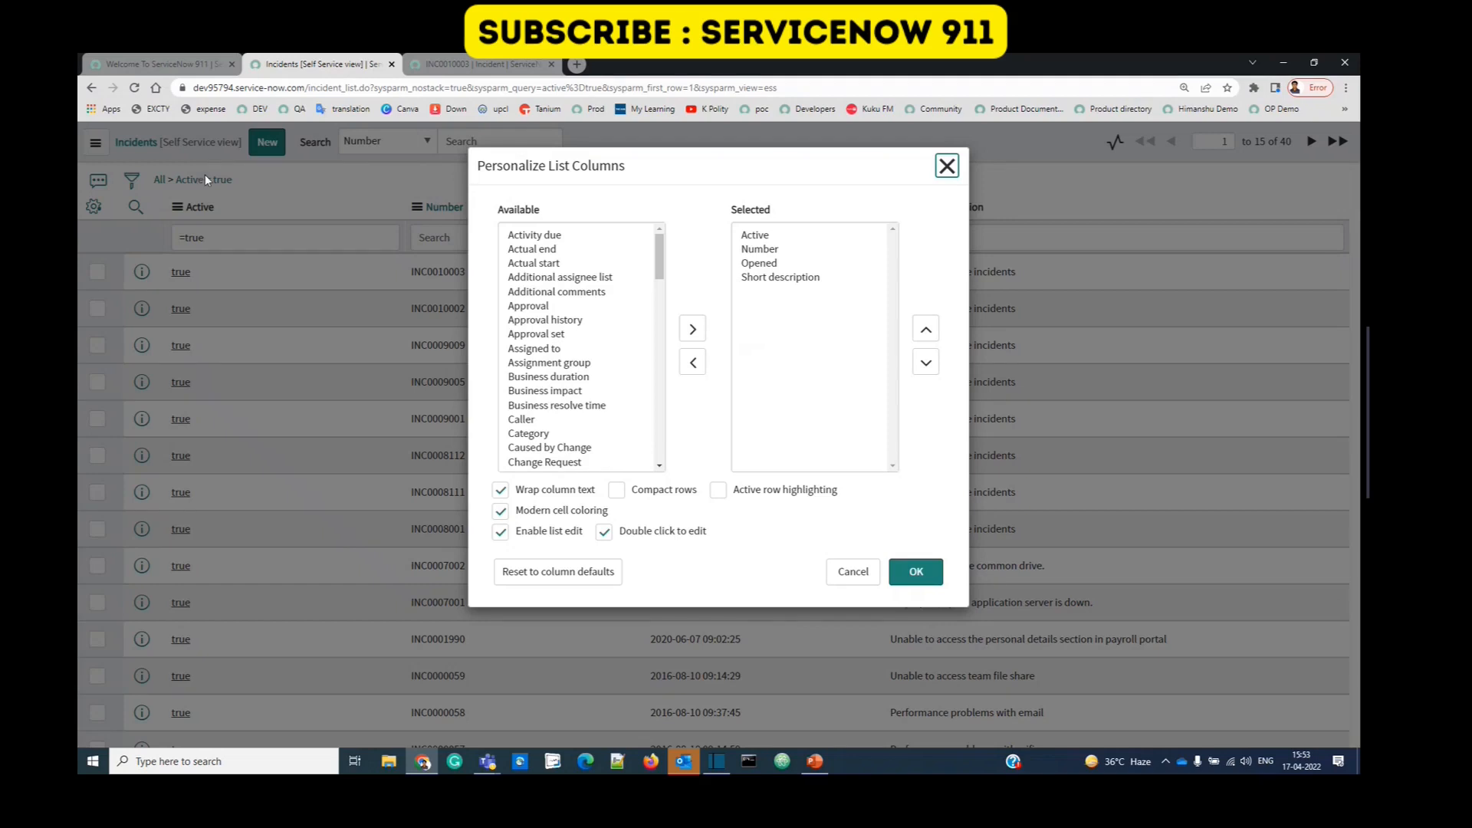
click(859, 580)
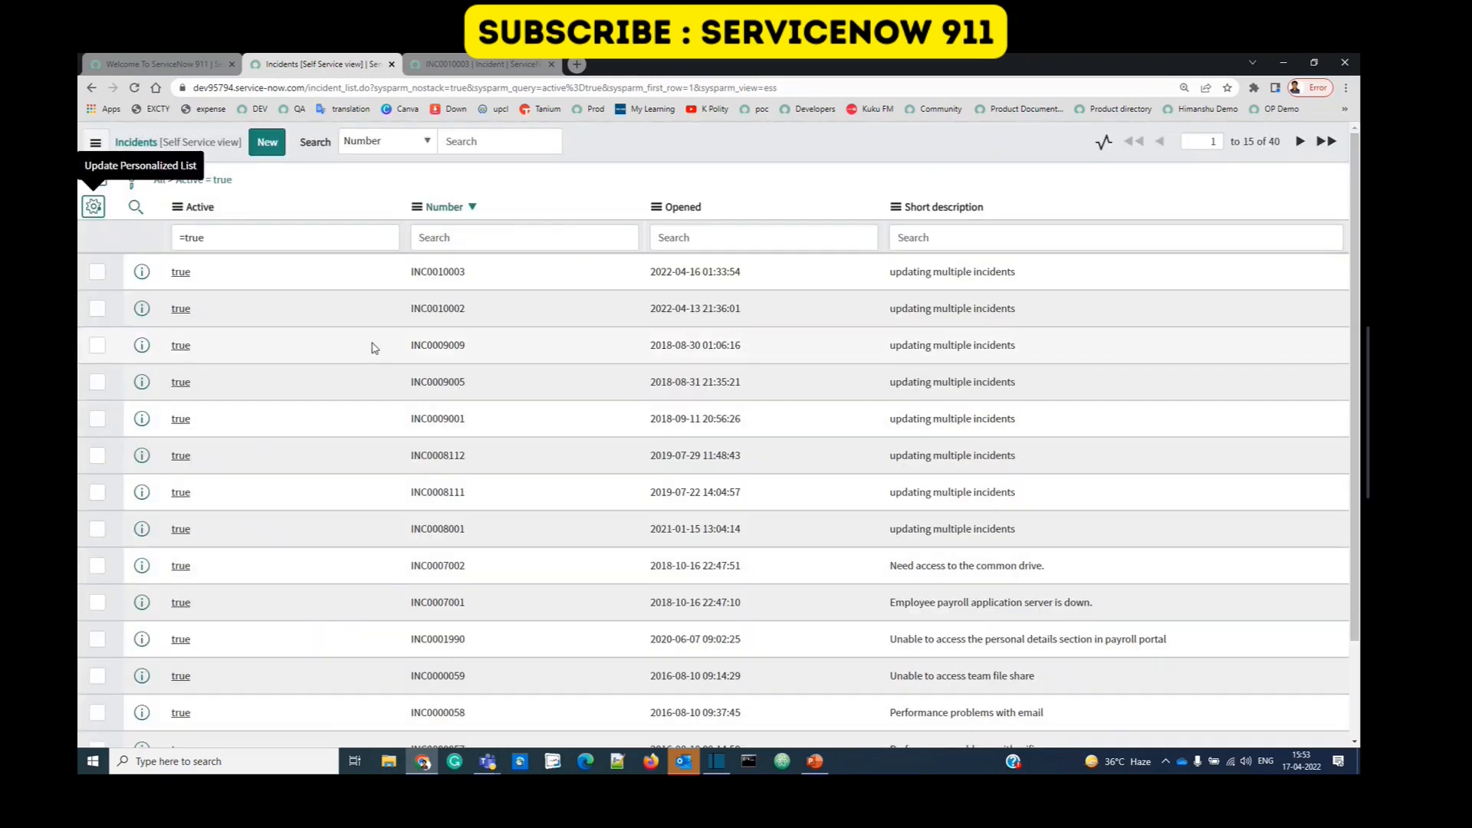
Step: Look over the incident list's view and grouping options, and switch the list to the Default view
click(95, 143)
mouse_move(99, 158)
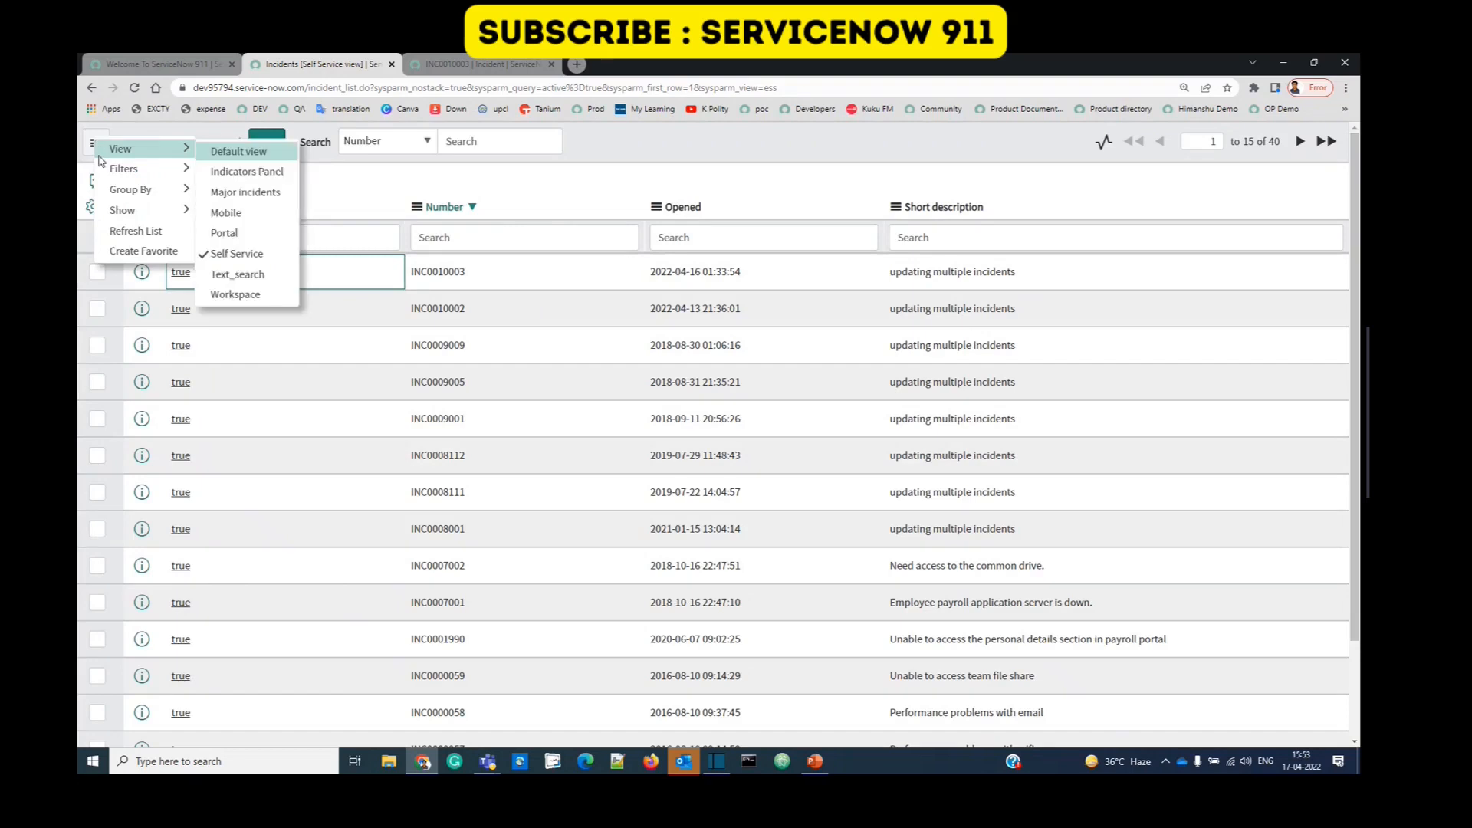
mouse_move(135, 188)
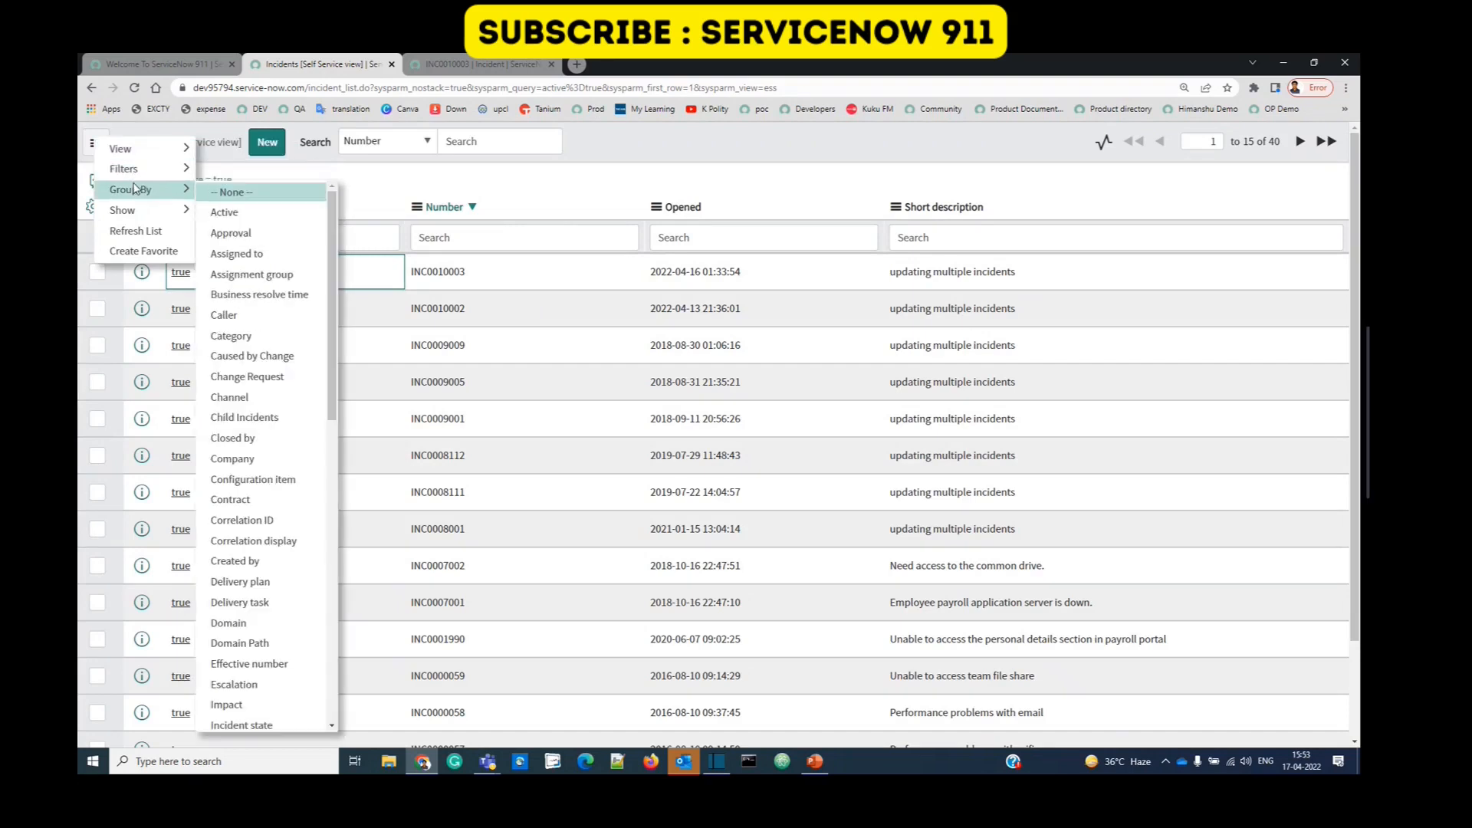
click(393, 187)
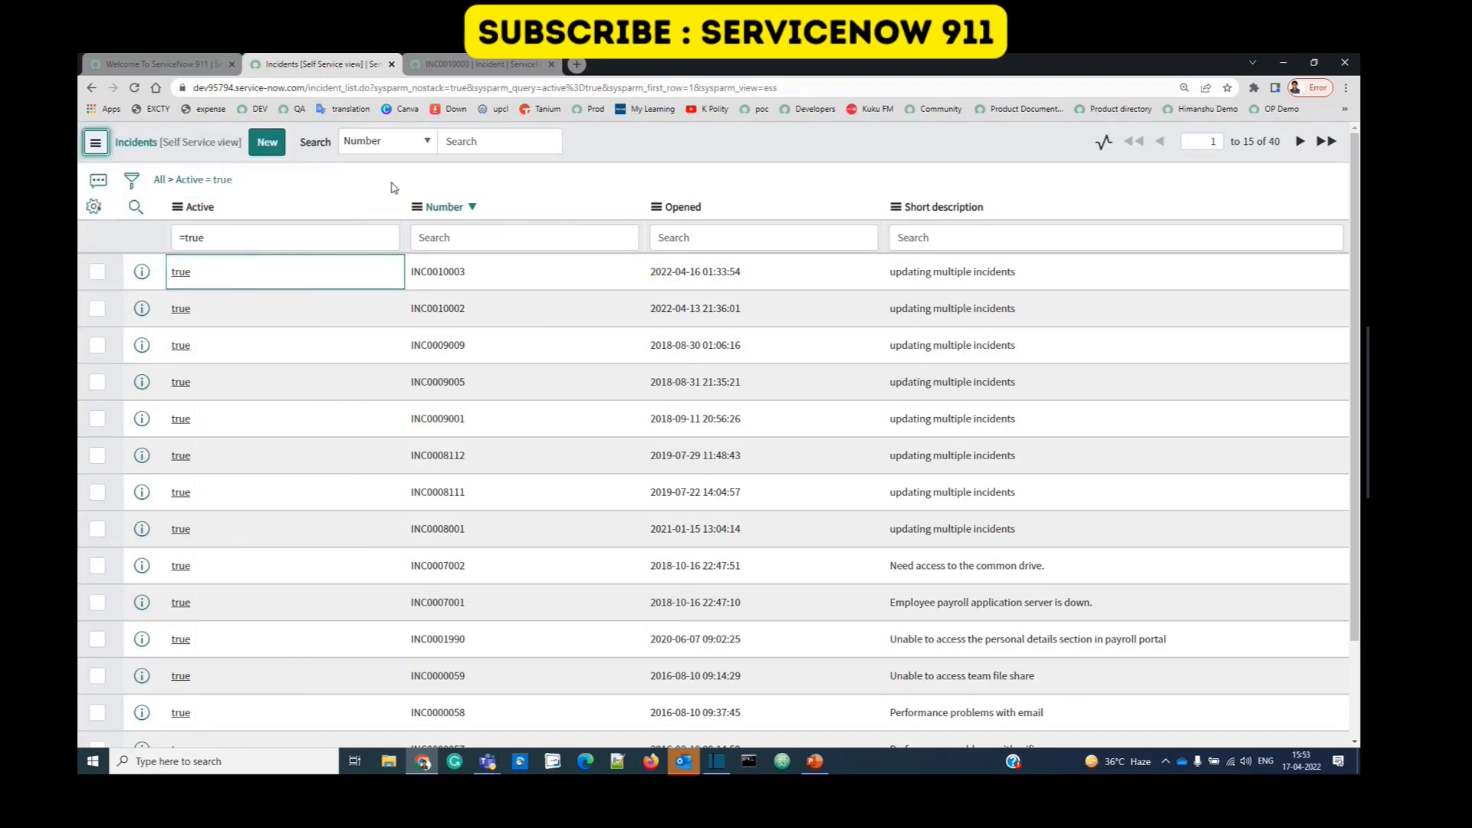
right_click(182, 150)
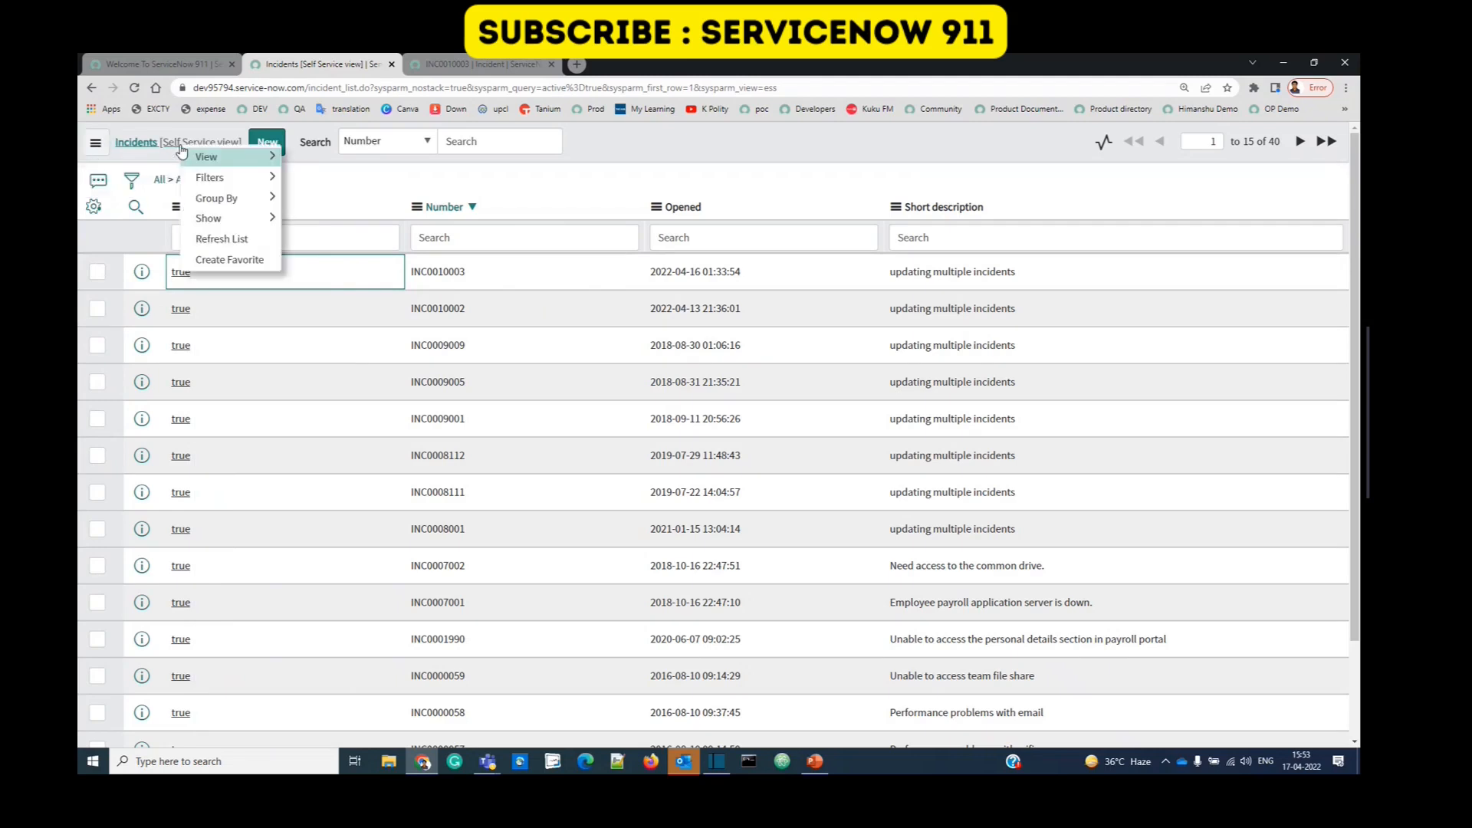
mouse_move(257, 162)
click(317, 161)
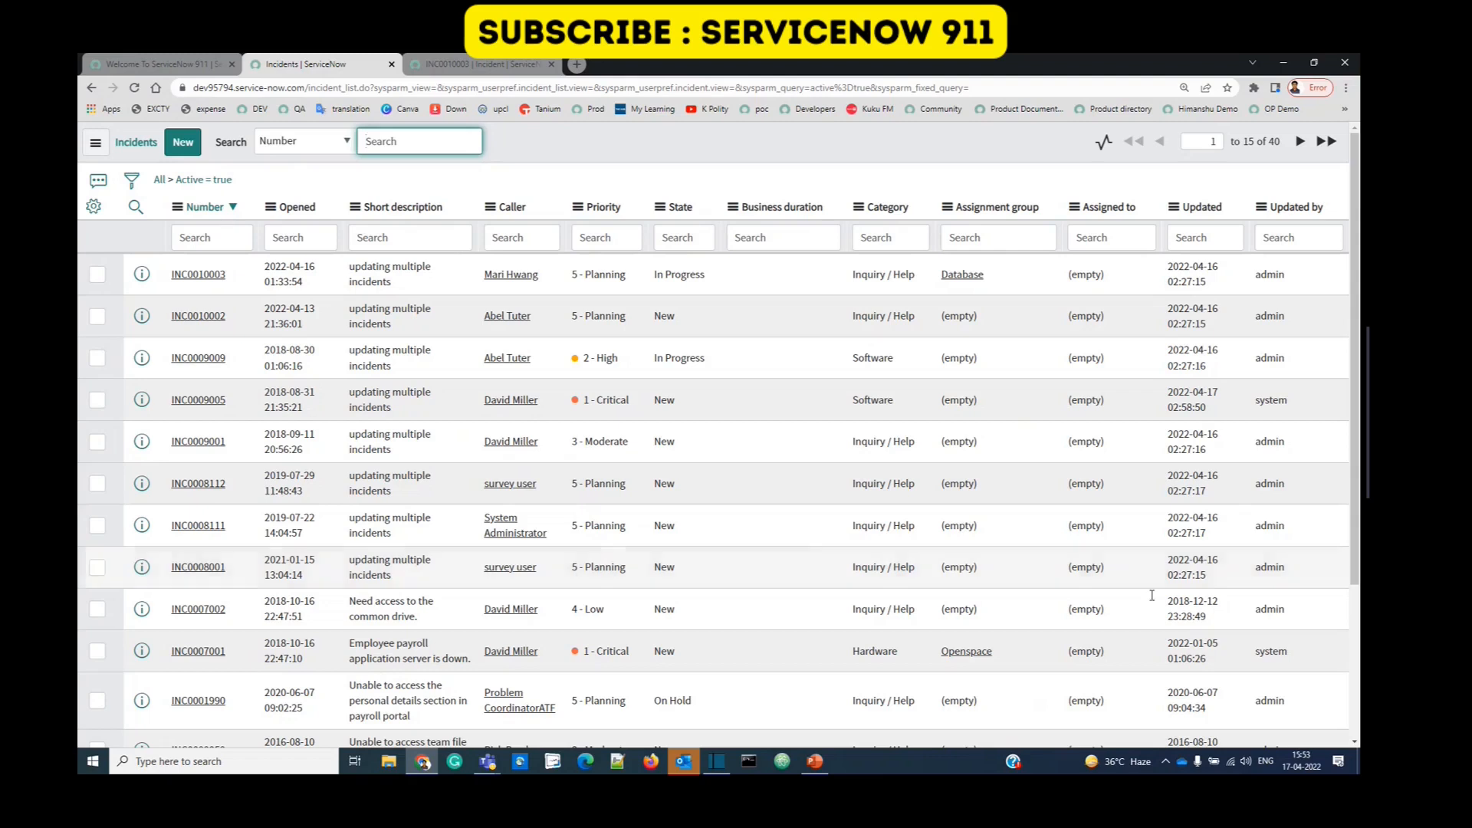
Step: Switch the incident list to the Indicators Panel view, and return it to the Default view
click(142, 146)
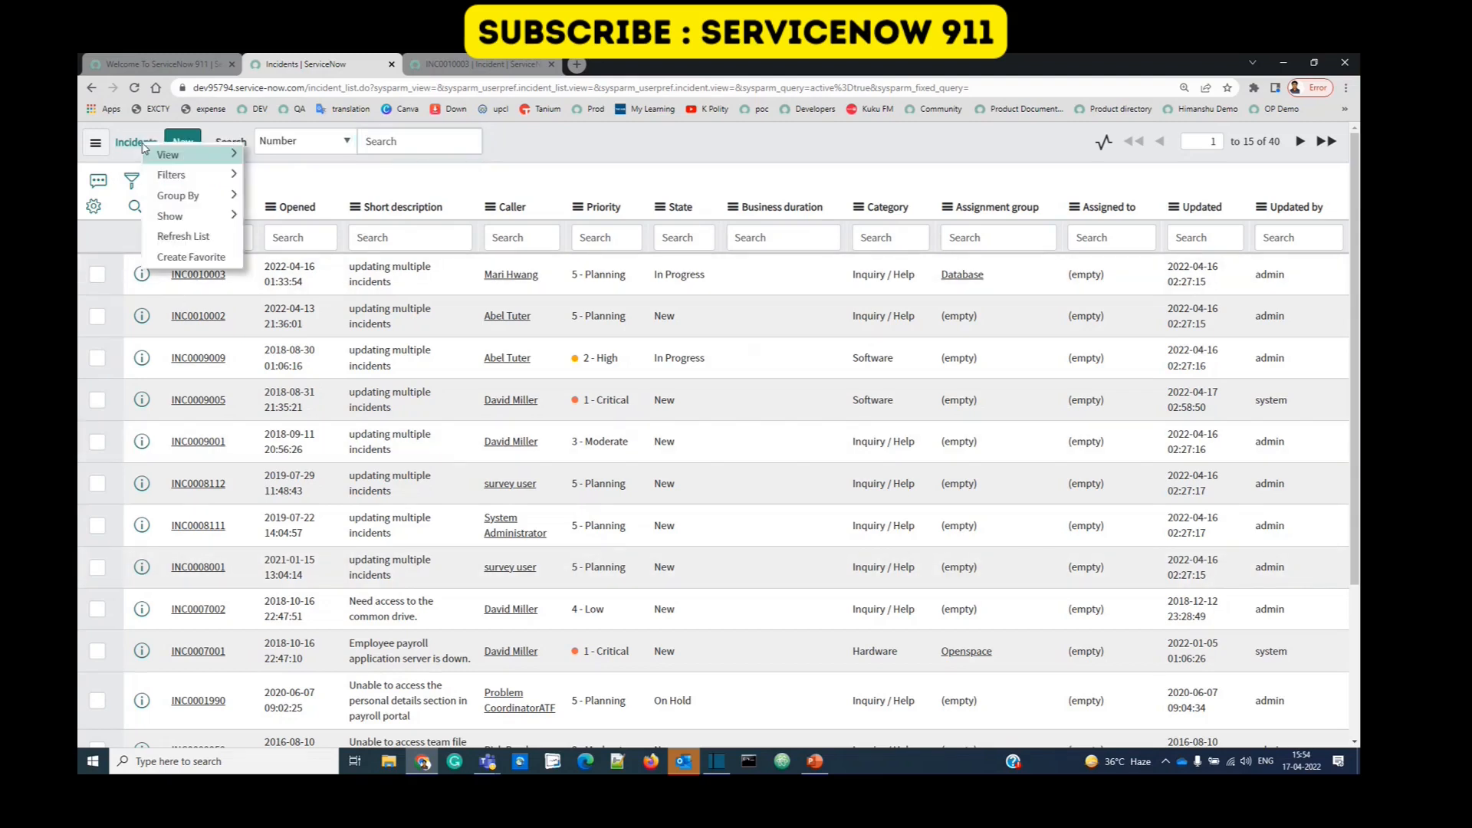
mouse_move(157, 177)
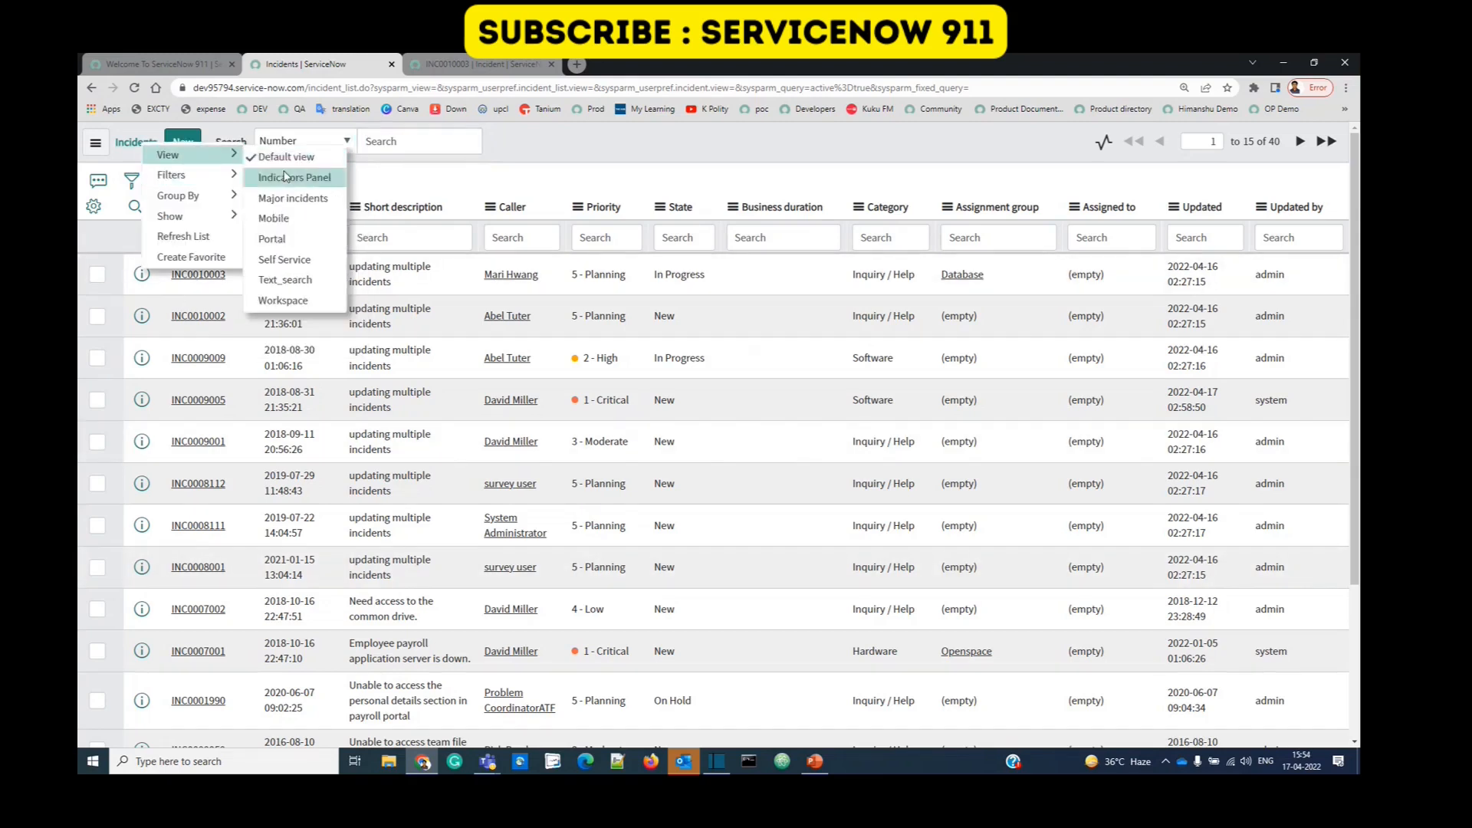
click(287, 176)
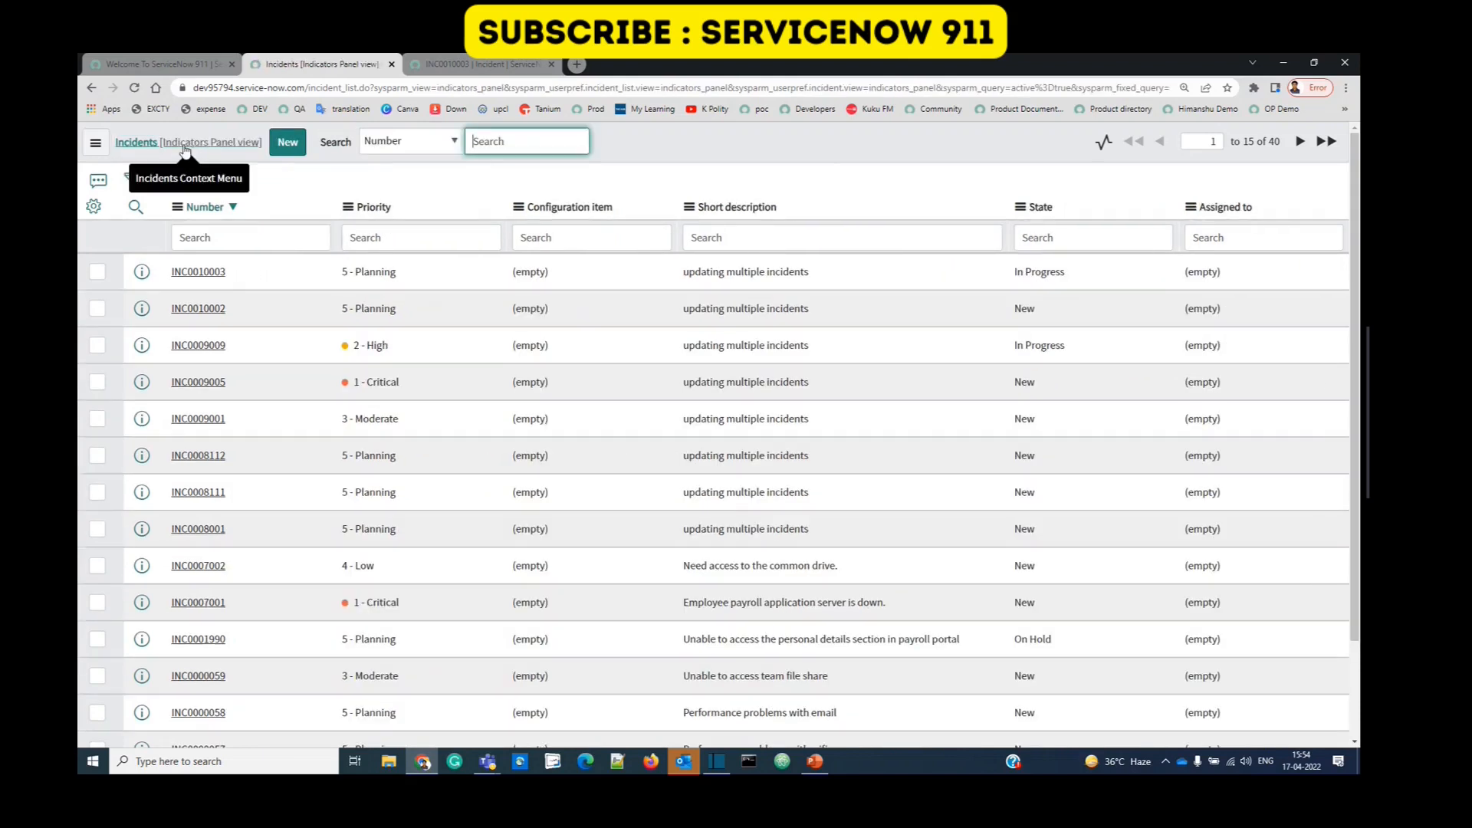
click(126, 152)
mouse_move(147, 159)
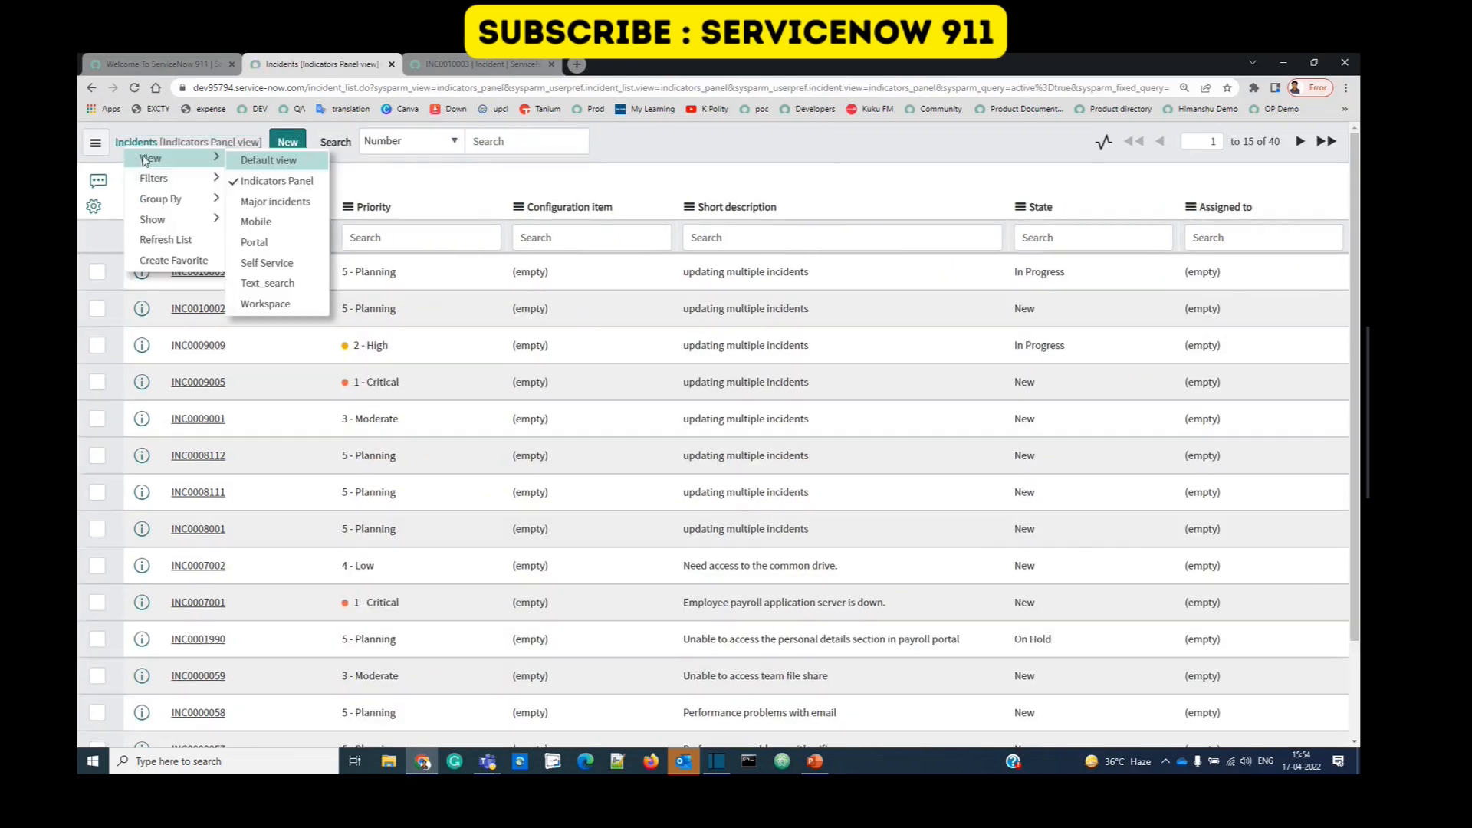
click(273, 161)
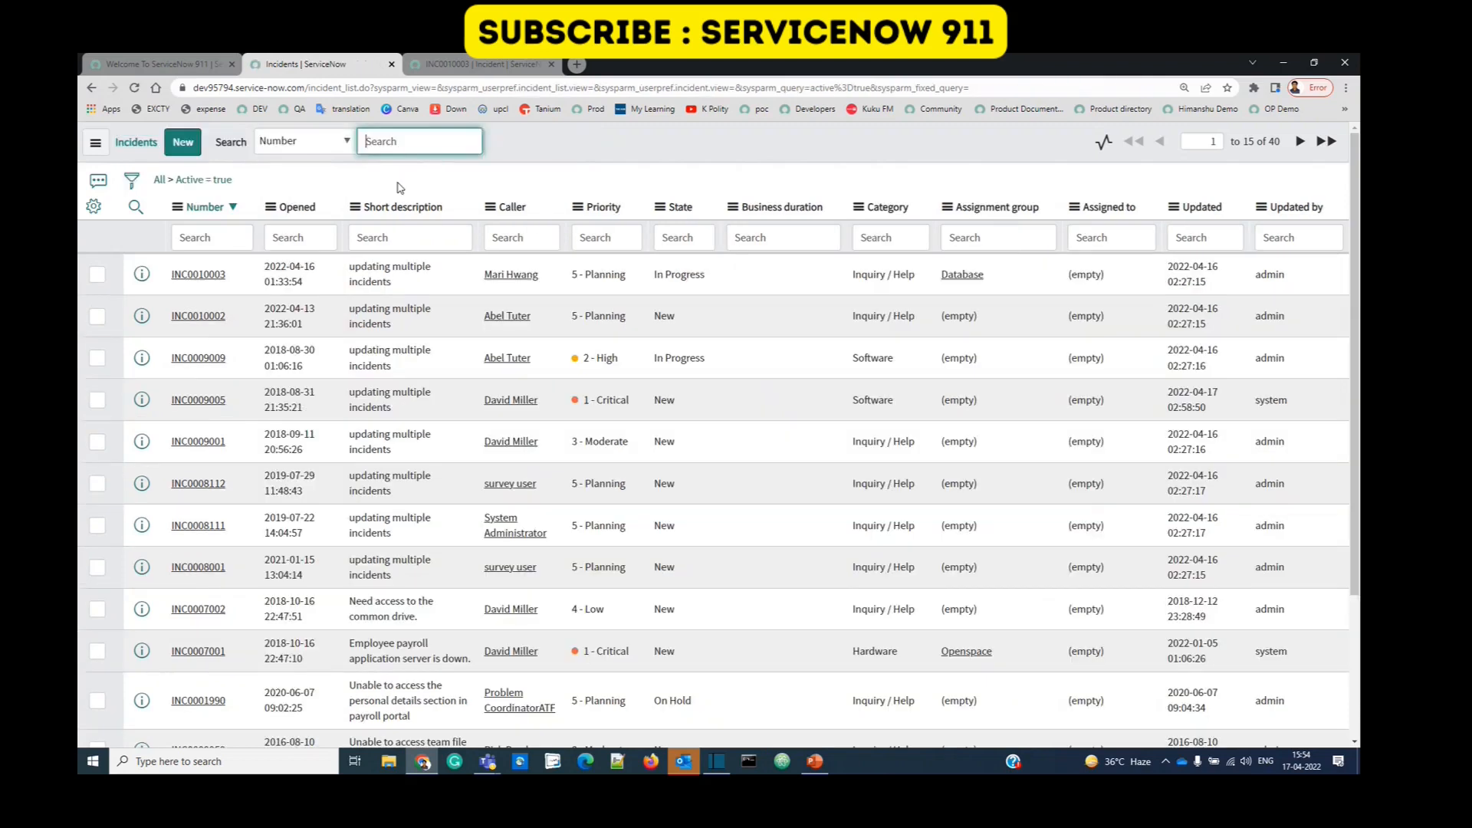
Step: Group the incident list by Caller
click(131, 143)
mouse_move(115, 210)
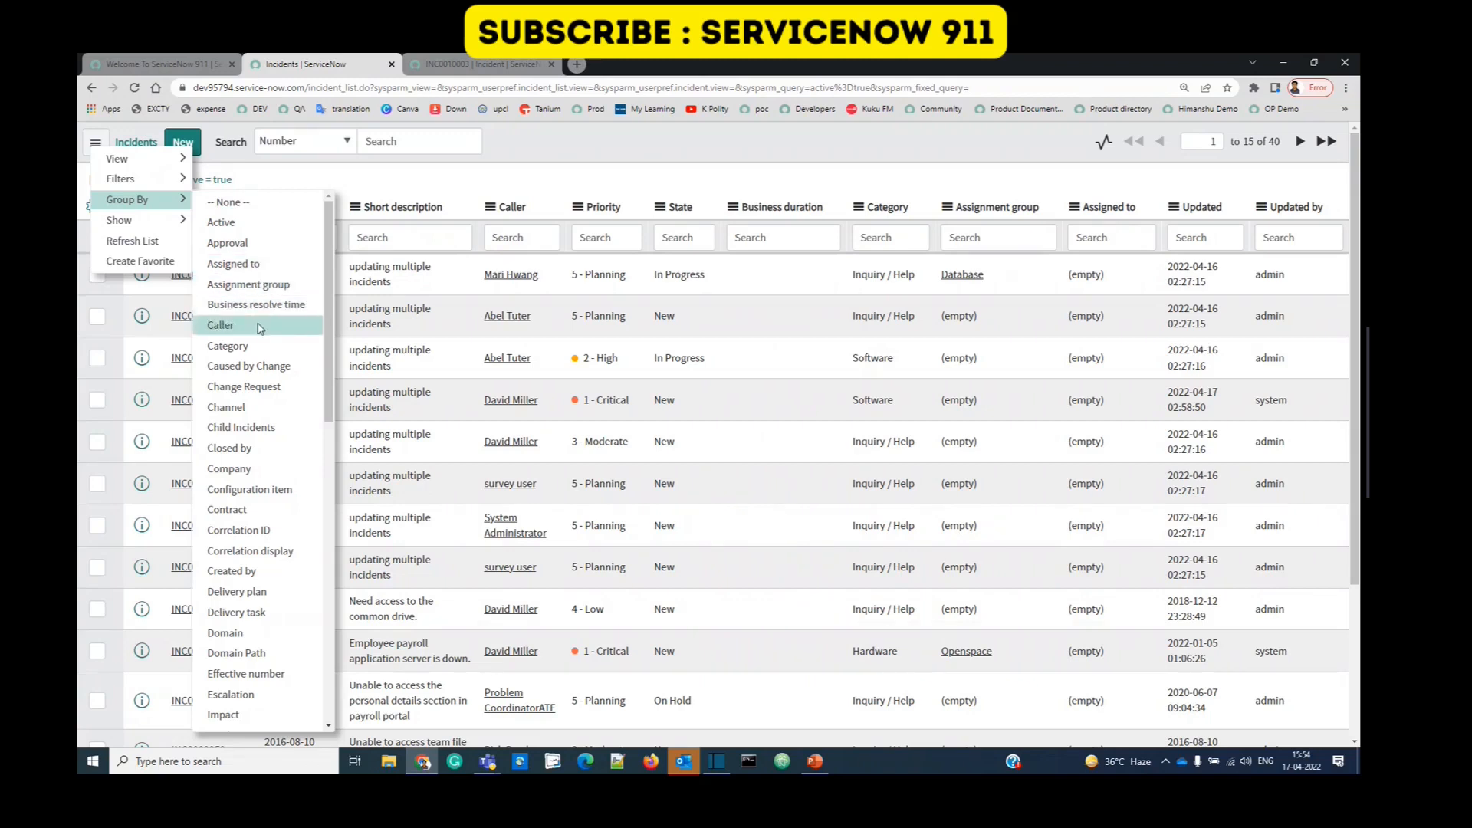
click(260, 351)
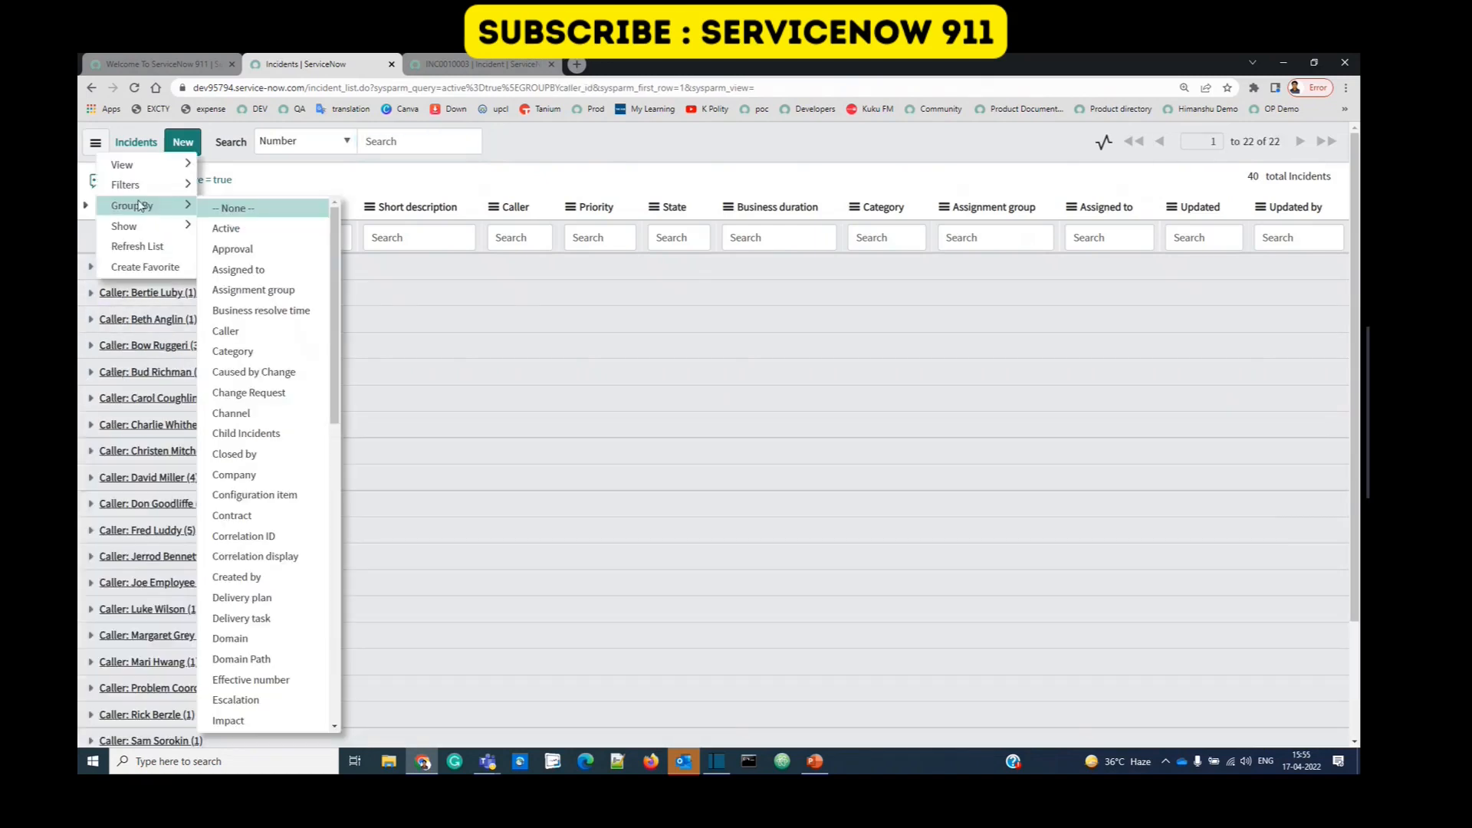
Step: Remove the grouping, show 15 rows per page, and look through the incidents on the first page
mouse_move(180, 228)
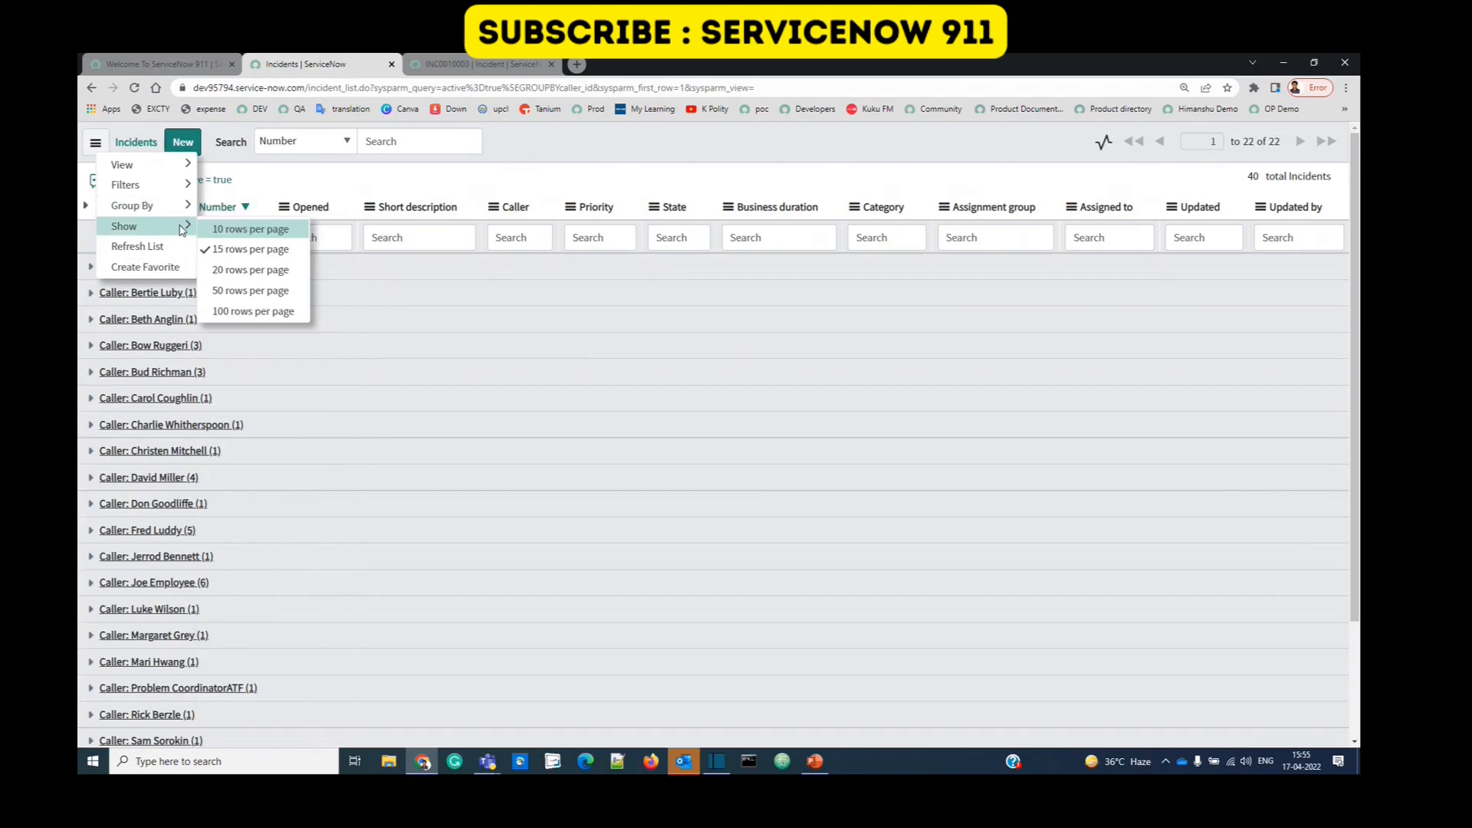
click(250, 250)
double_click(1255, 144)
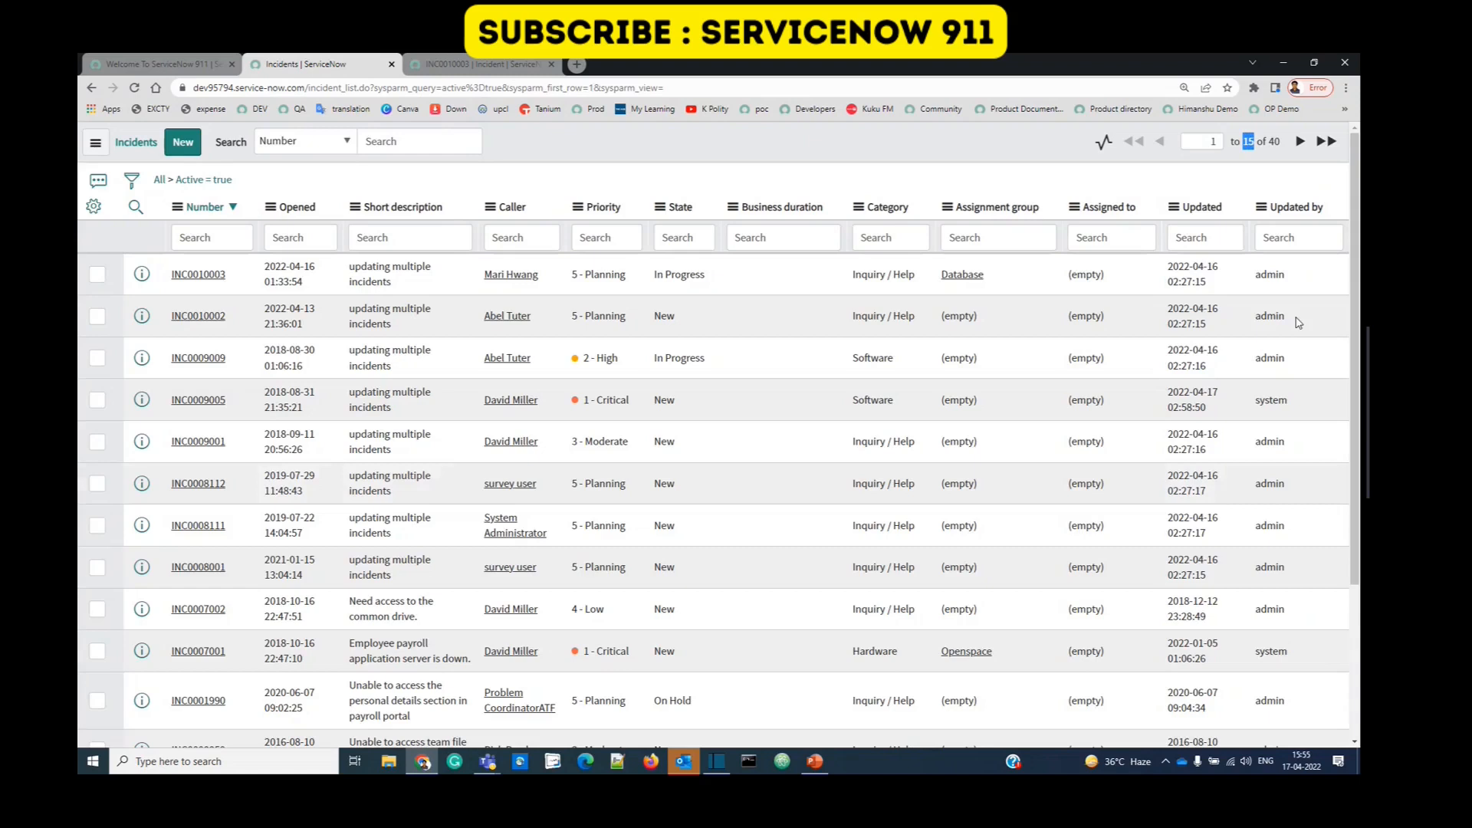
scroll(672, 622, down, 2)
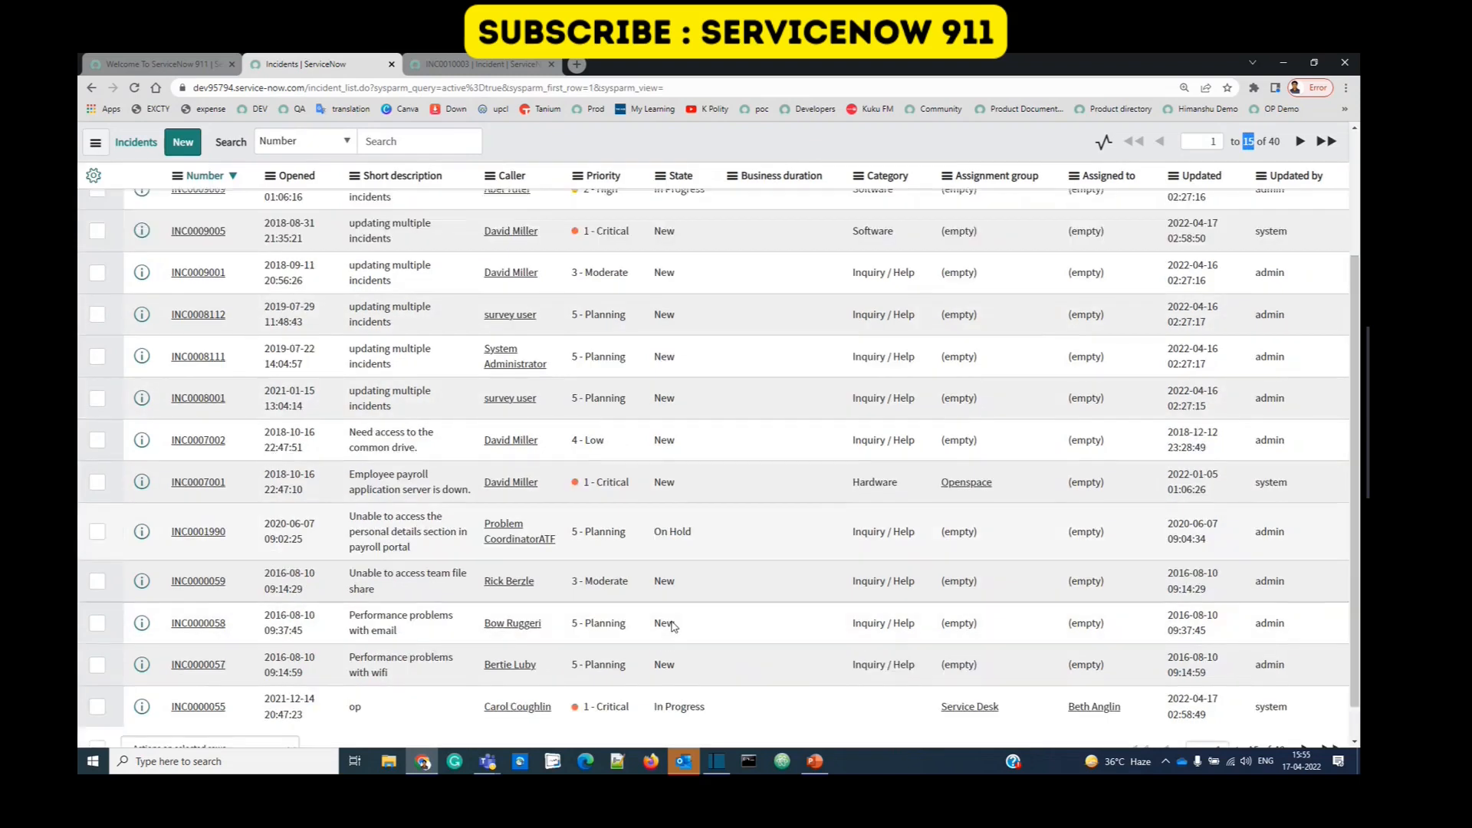
scroll(672, 625, down, 1)
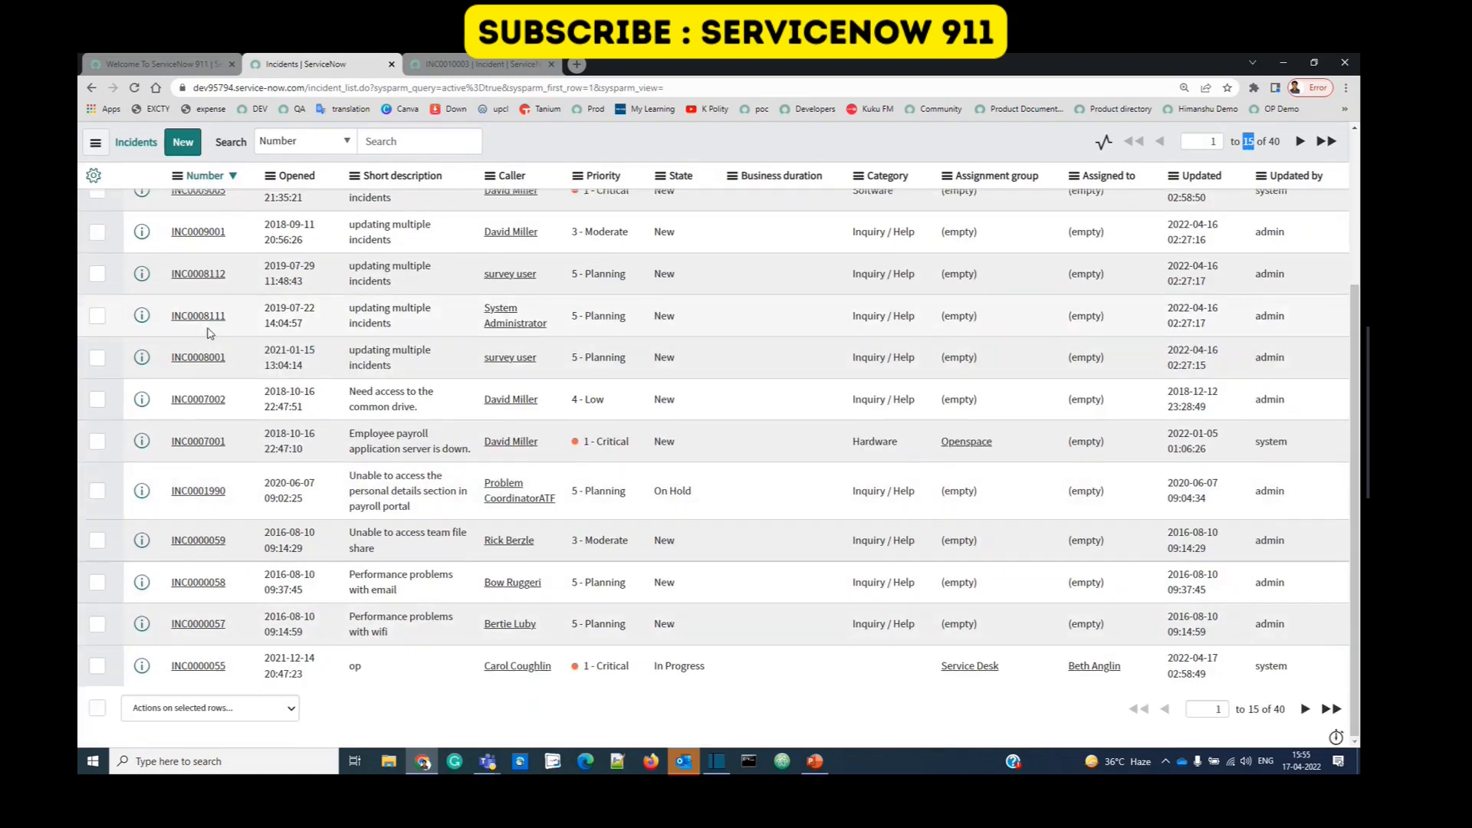
scroll(209, 332, up, 3)
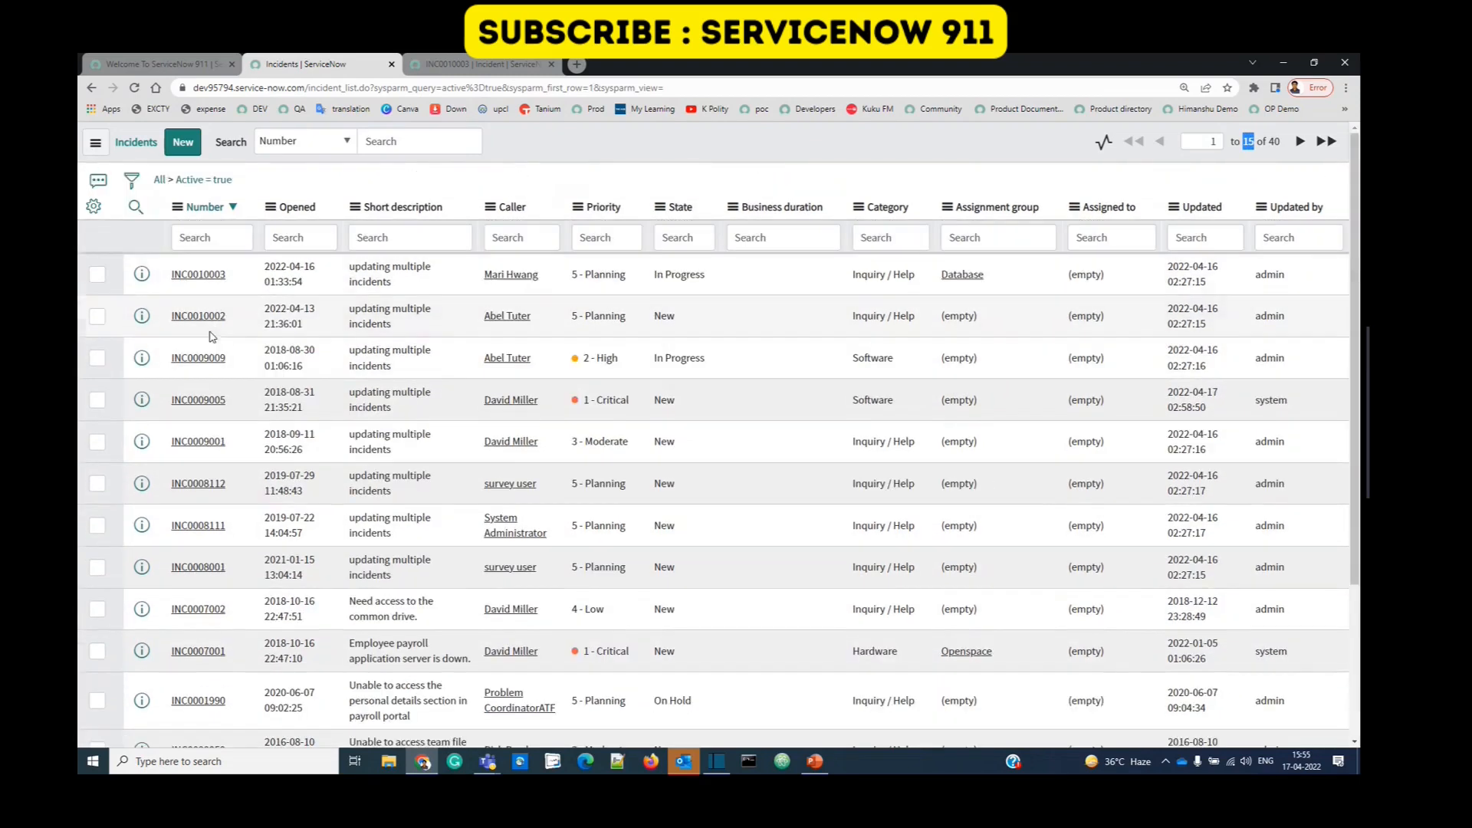
Step: Set the incident list to show 20 rows per page and check the displayed row range
click(92, 143)
mouse_move(114, 211)
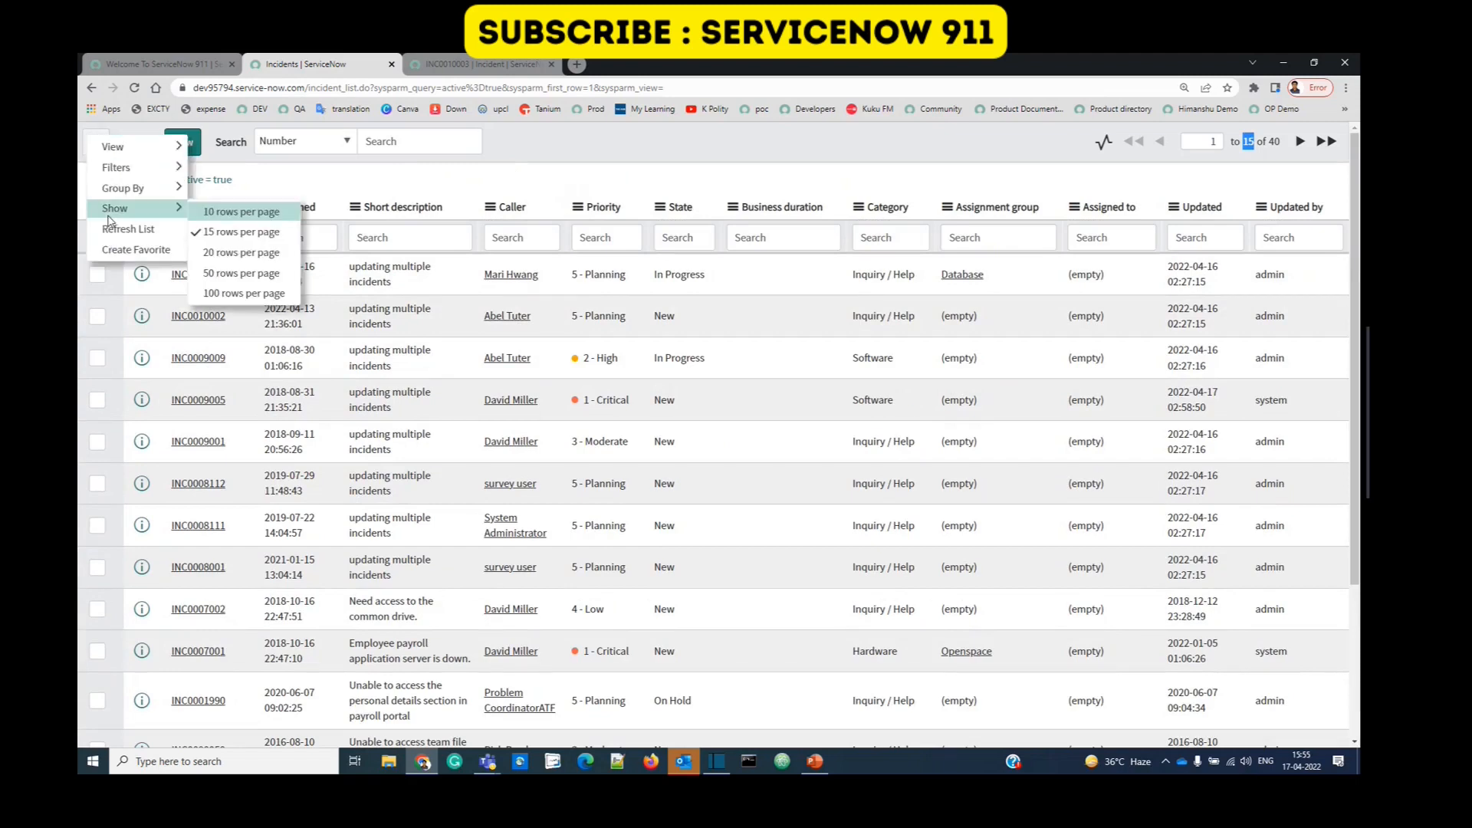
click(239, 252)
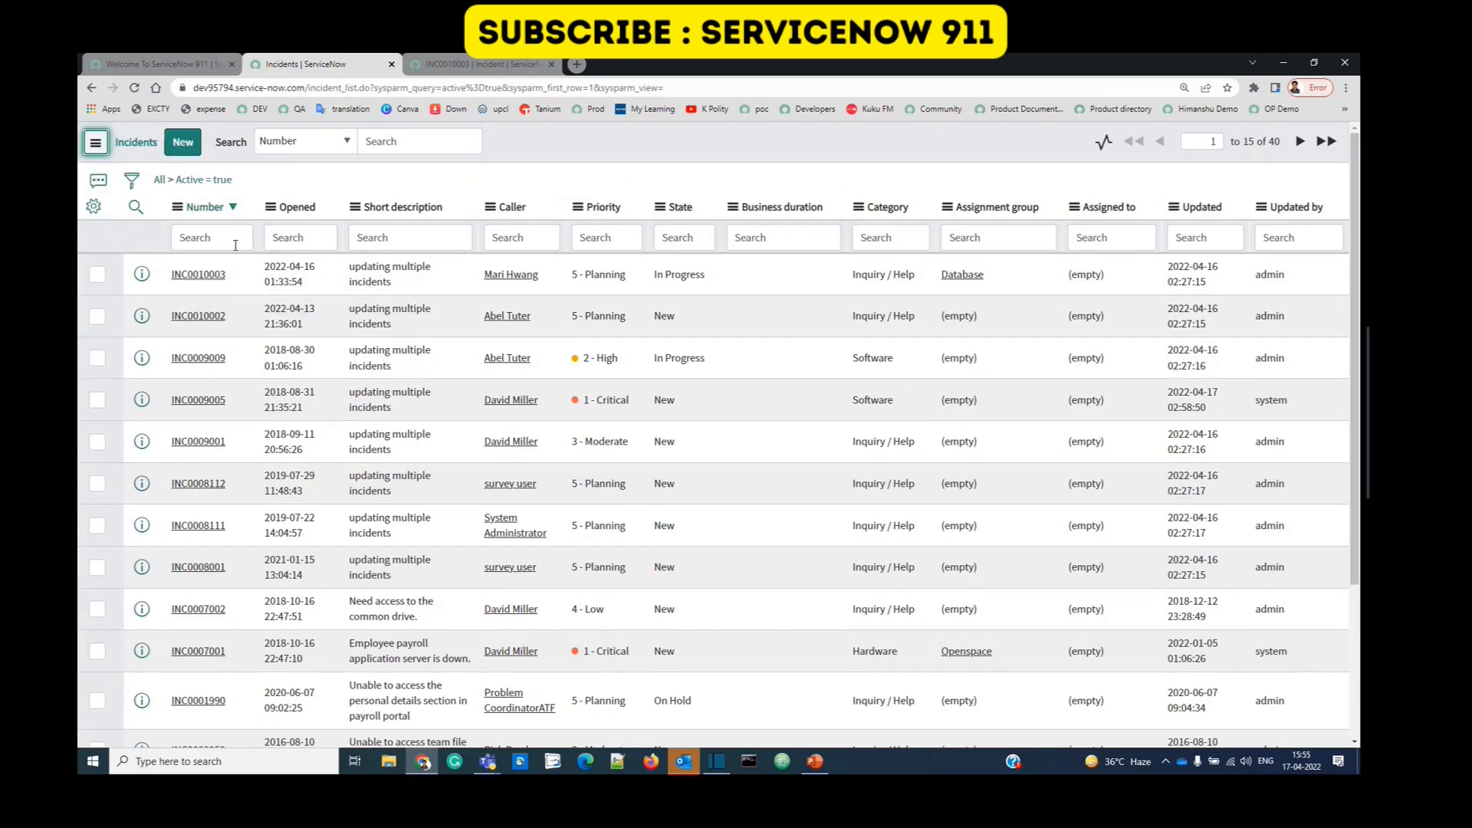
drag(1256, 143, 1244, 146)
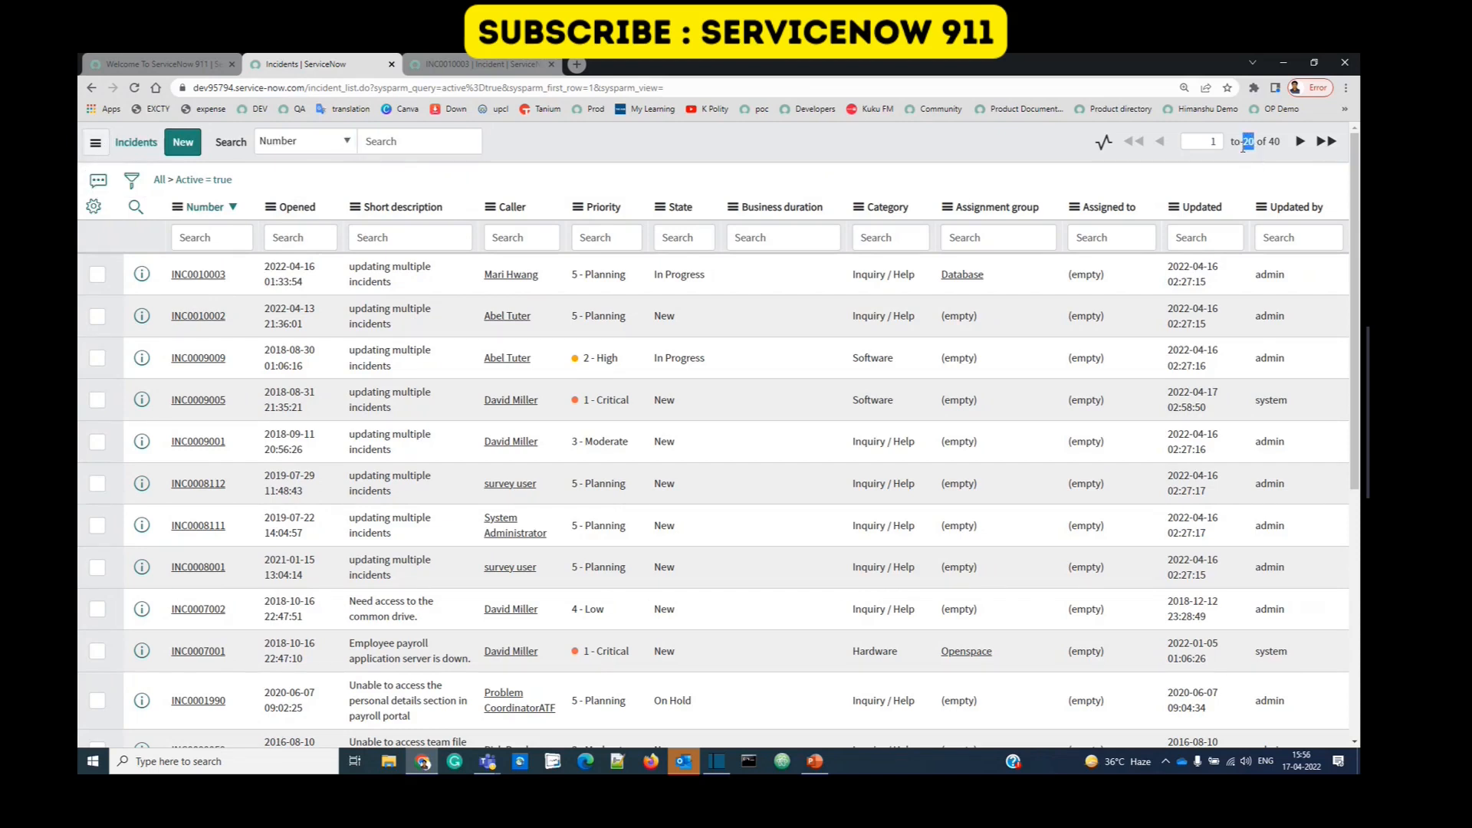
Step: Review the list's rows-per-page options and the incident form that is already open, and return to the incident list
click(95, 144)
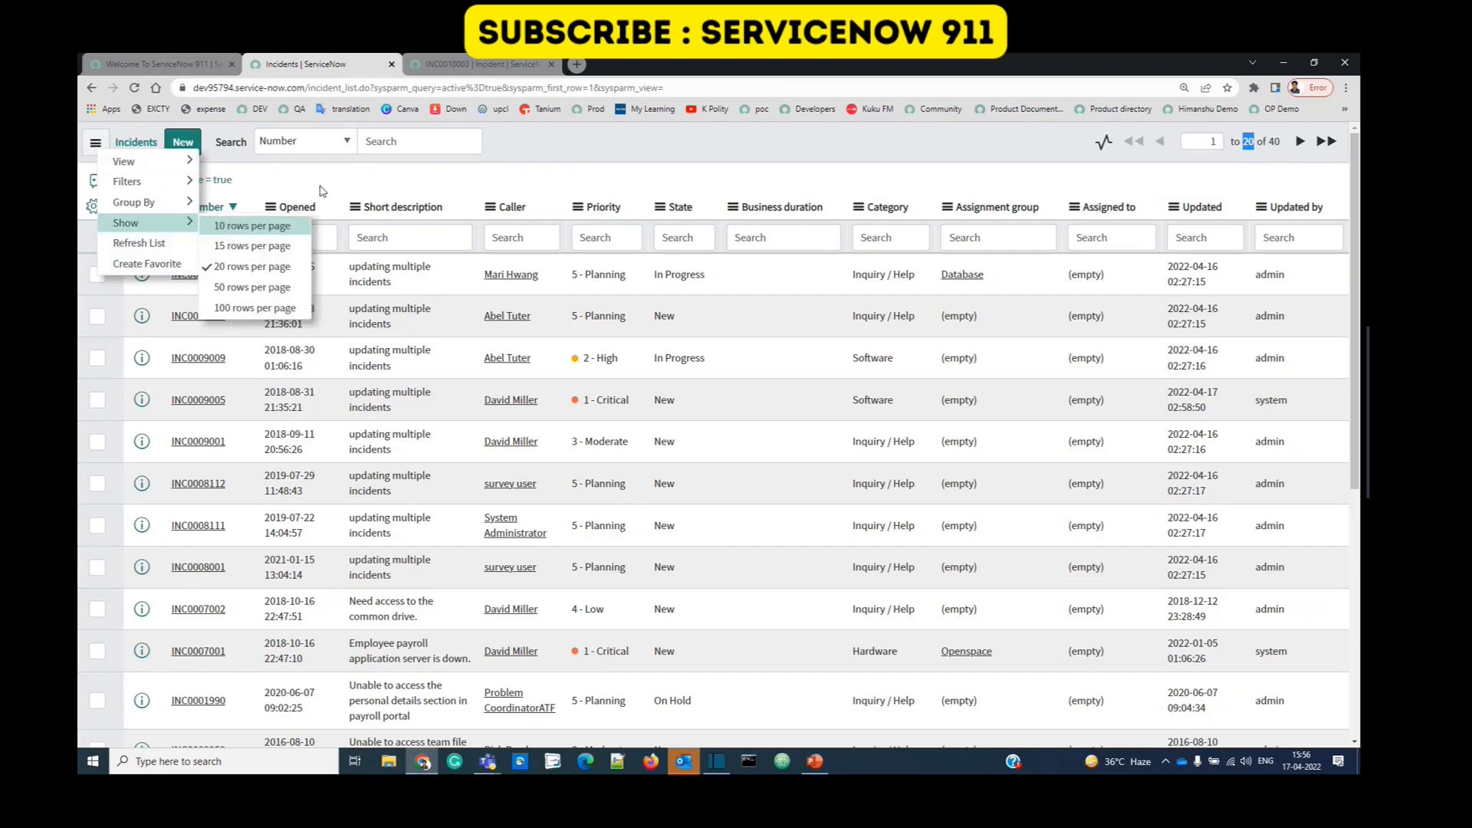
click(343, 190)
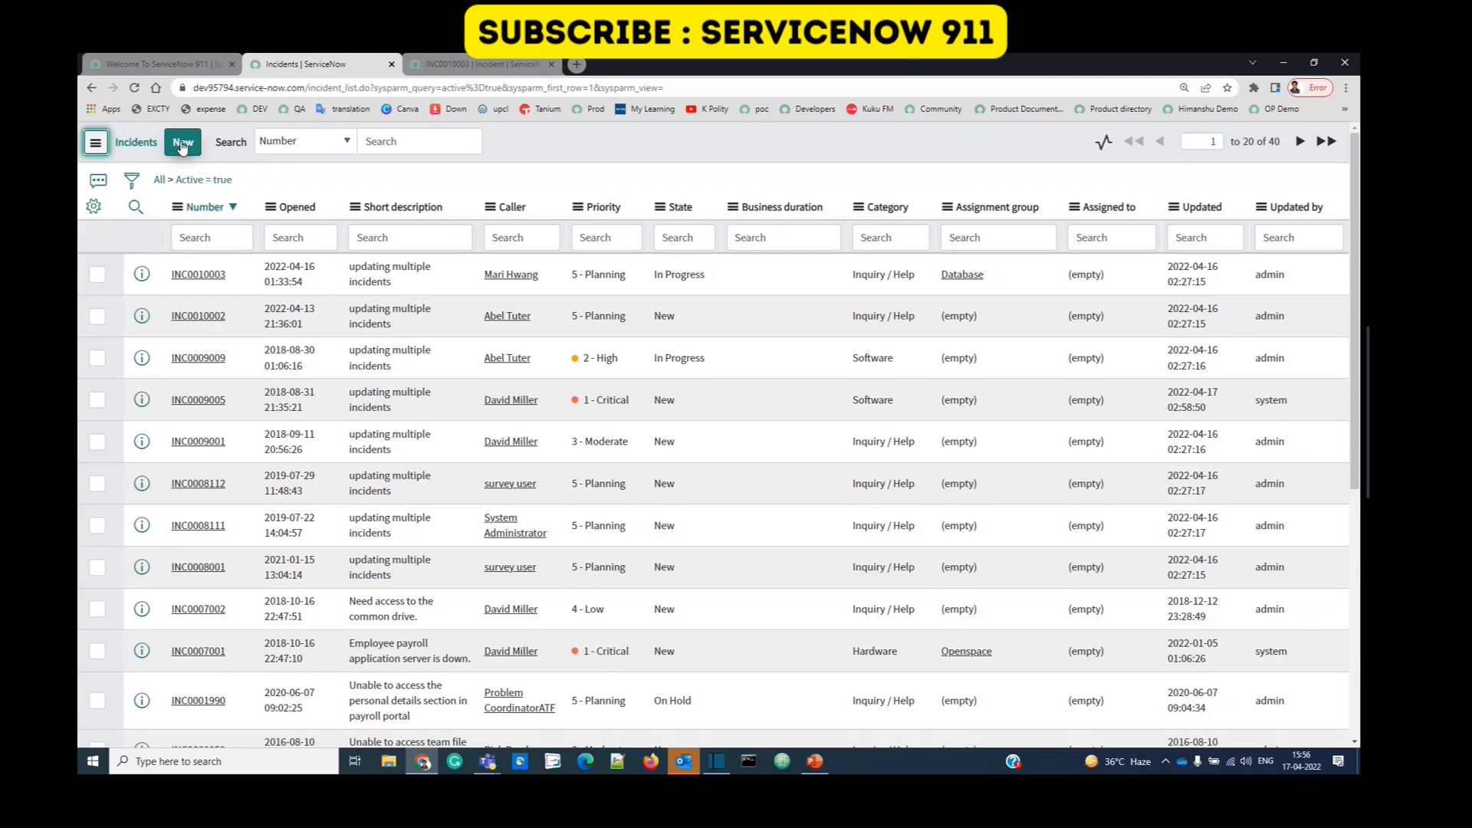
click(469, 63)
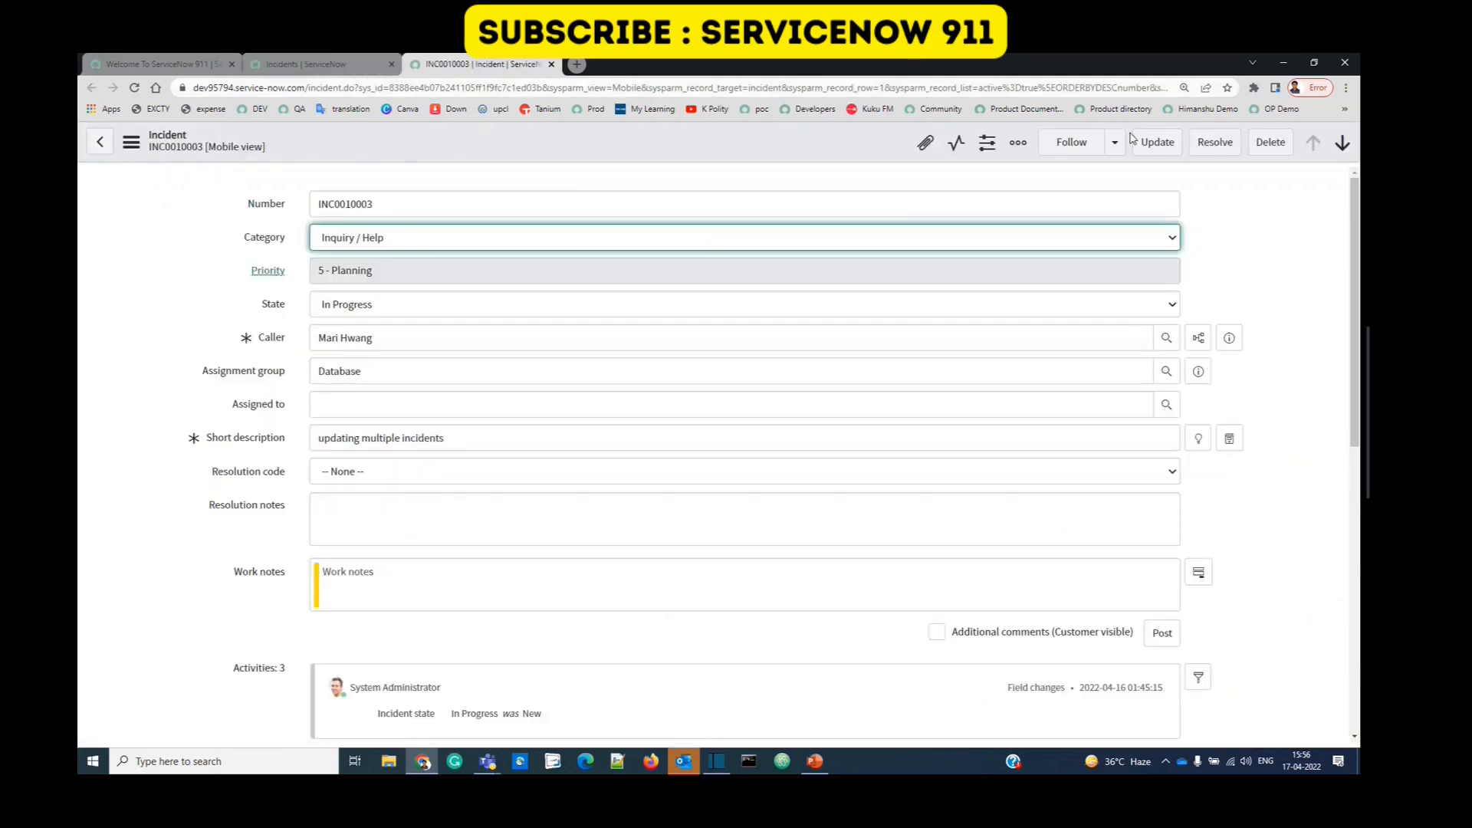
click(1255, 184)
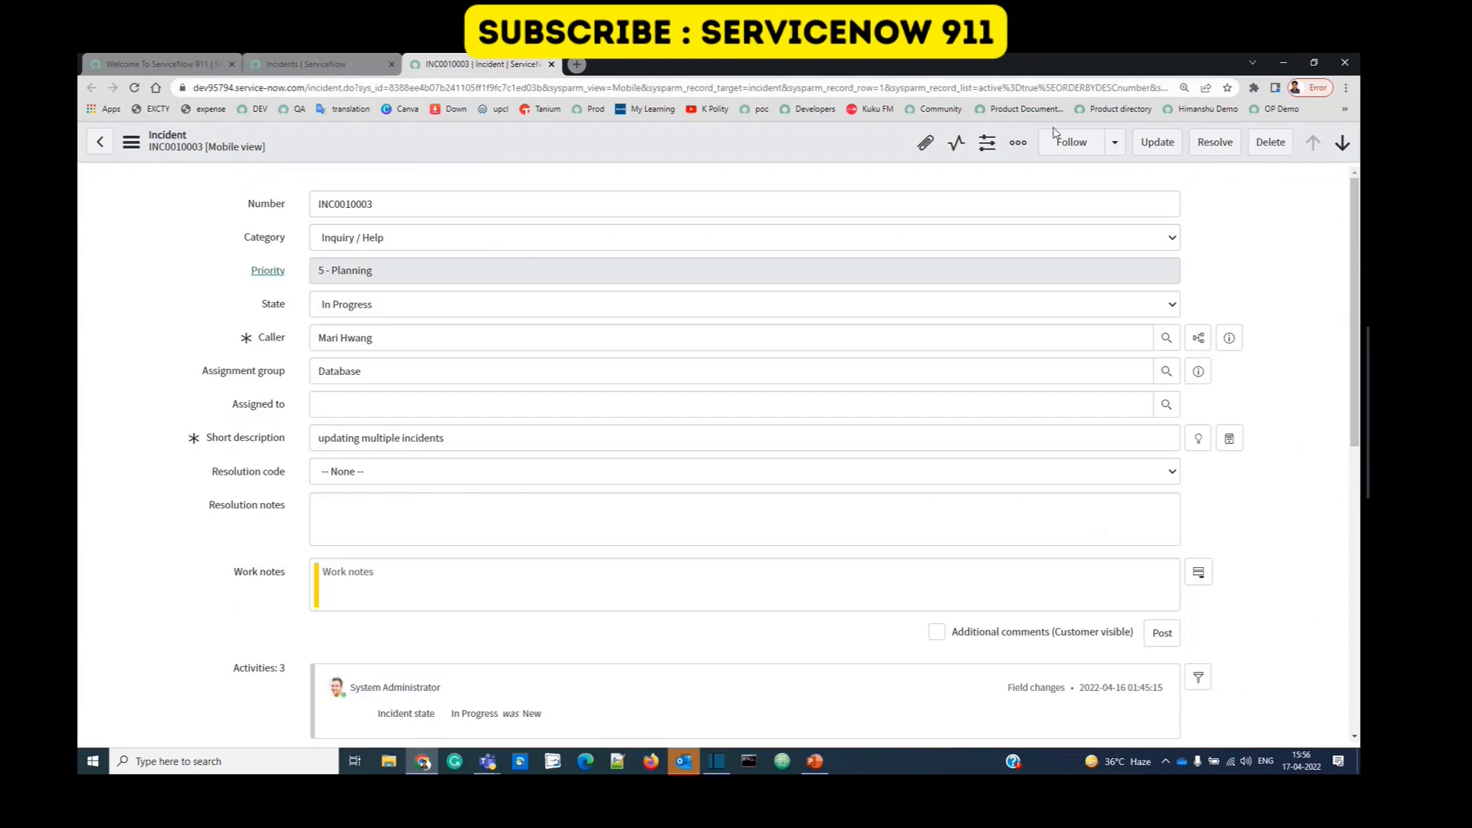
click(308, 65)
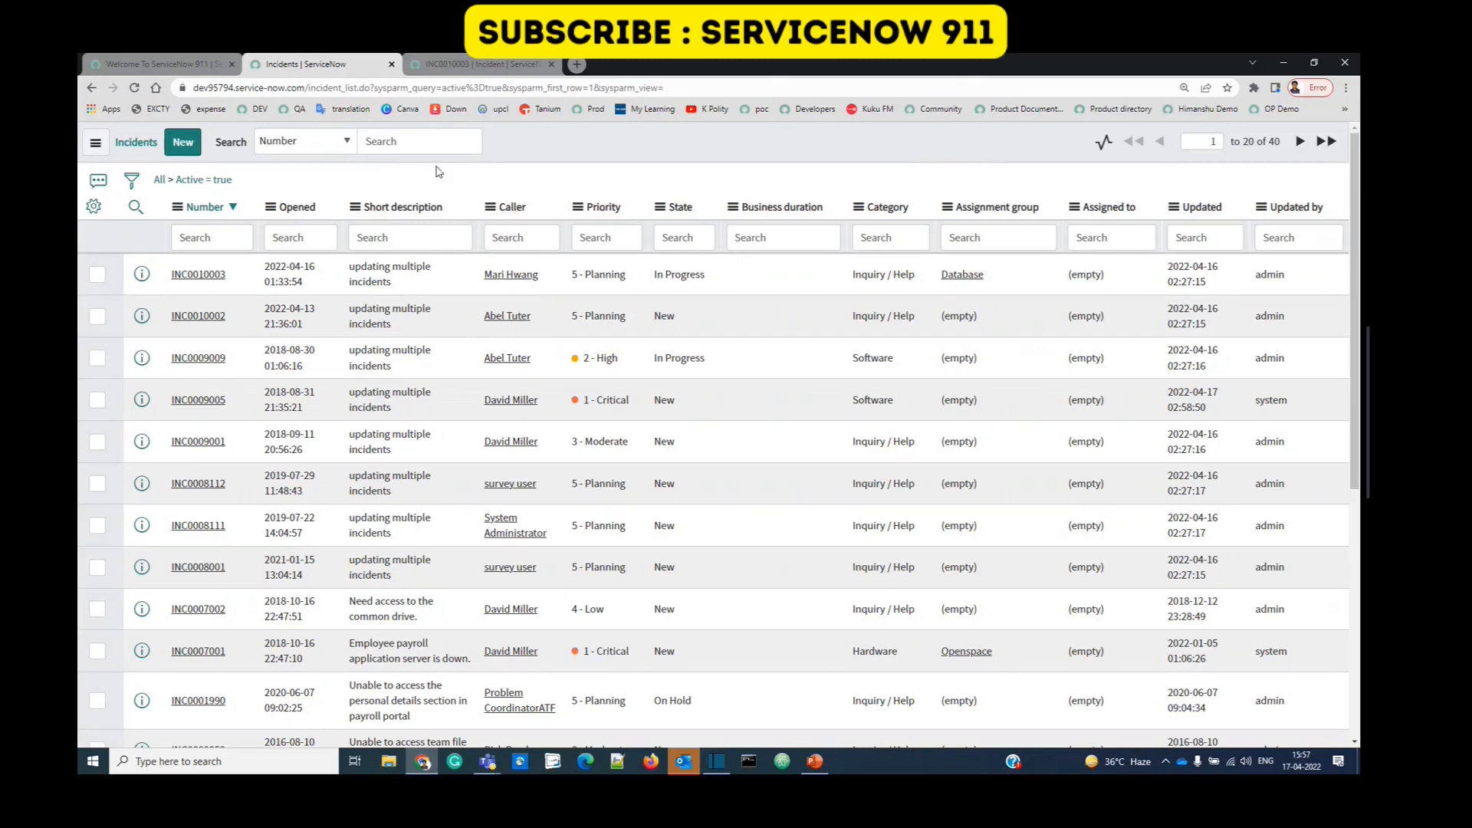
Step: Start a new incident record and fill the mandatory Caller field with the first of the recent selections
click(183, 142)
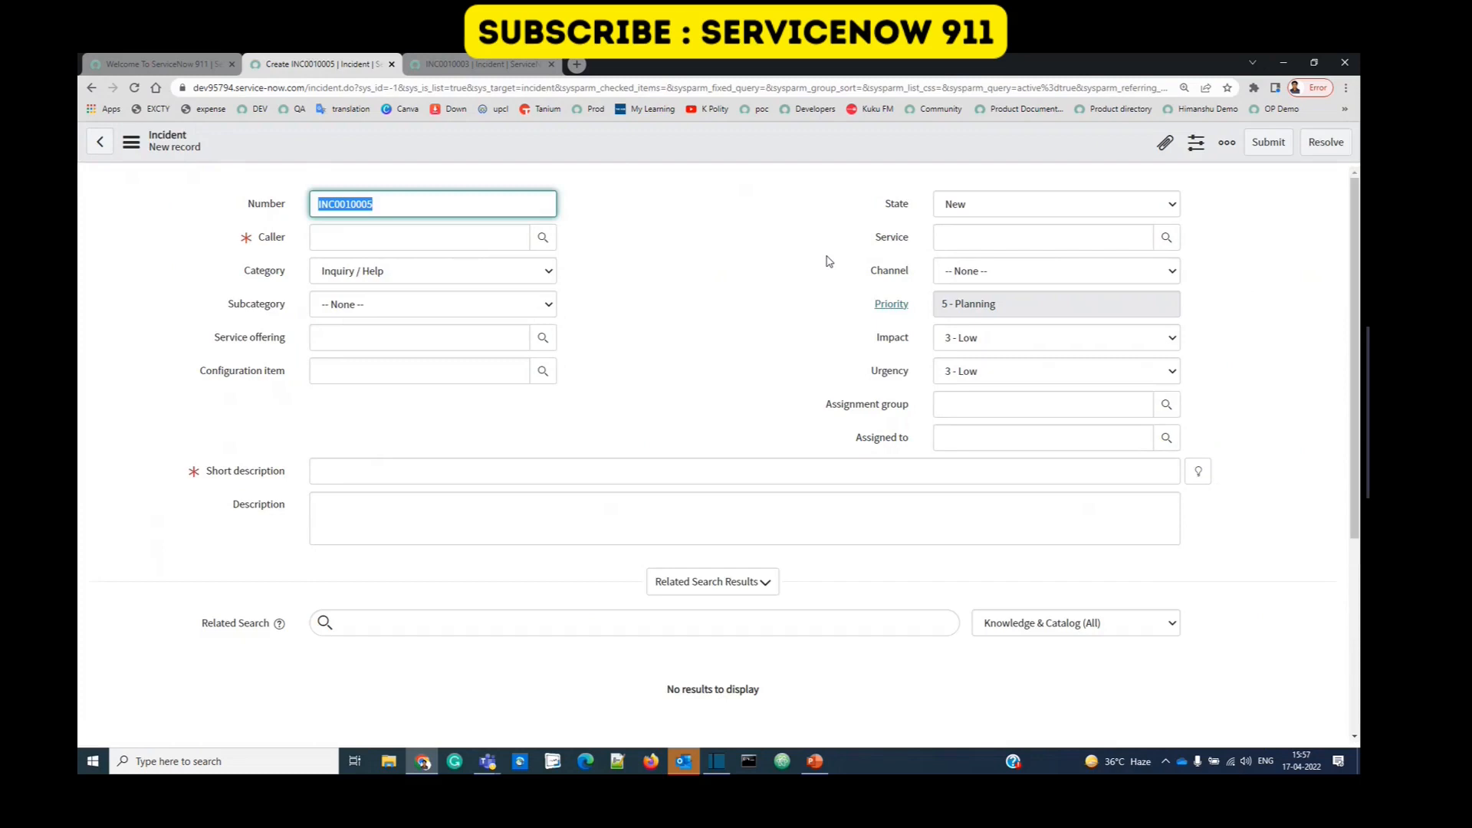
click(461, 242)
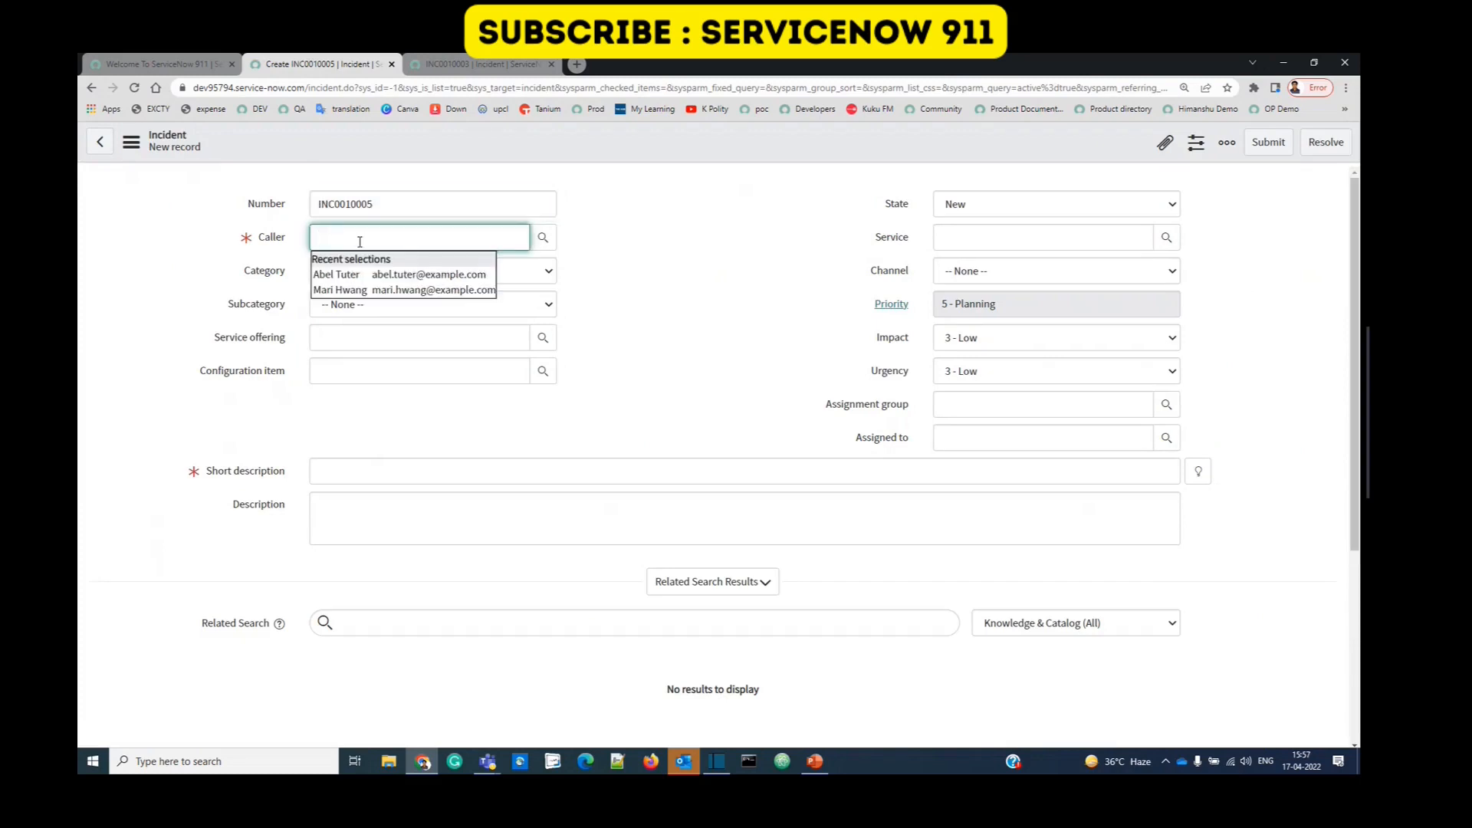
click(342, 274)
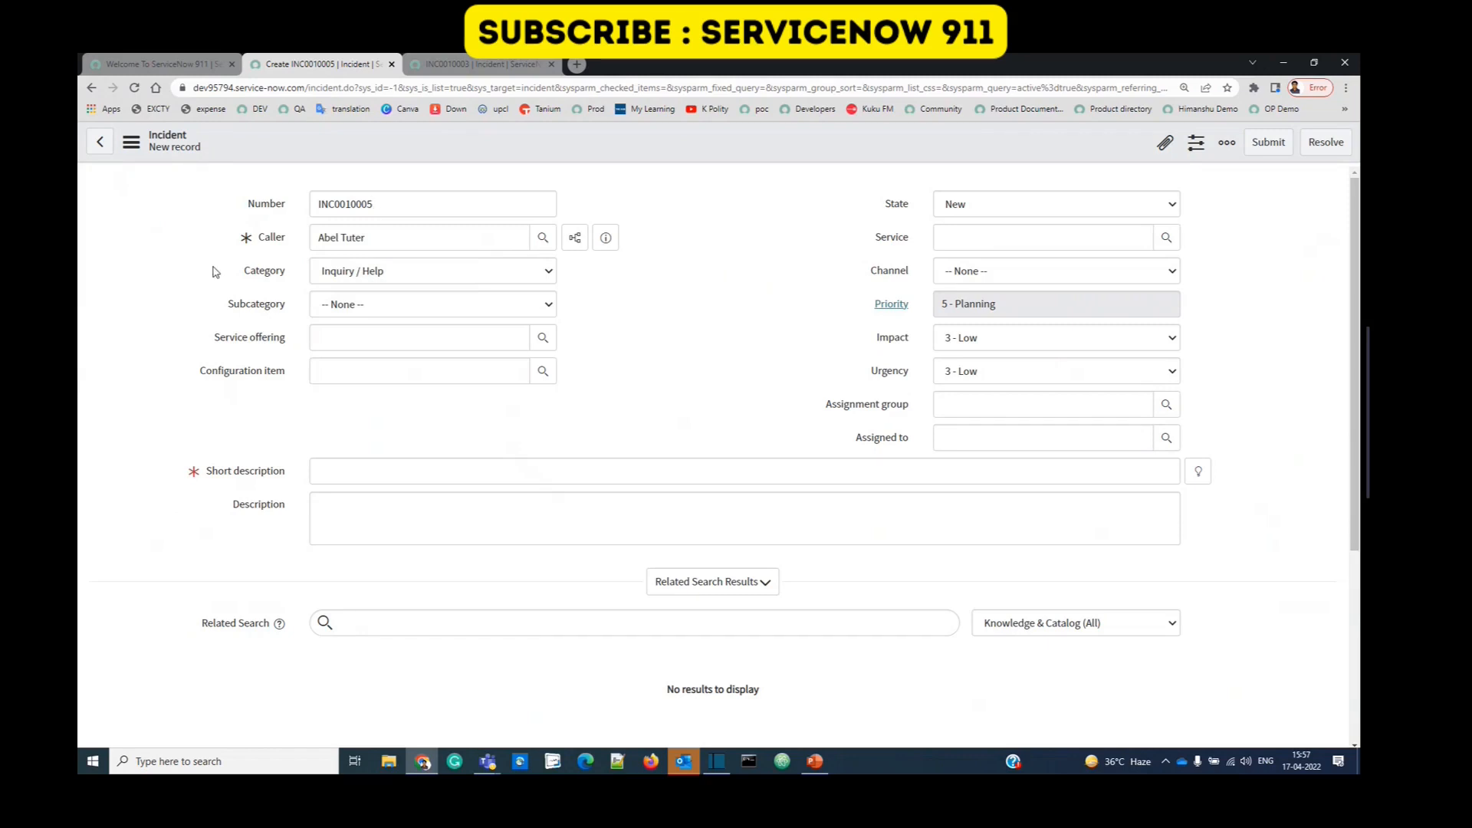
click(247, 207)
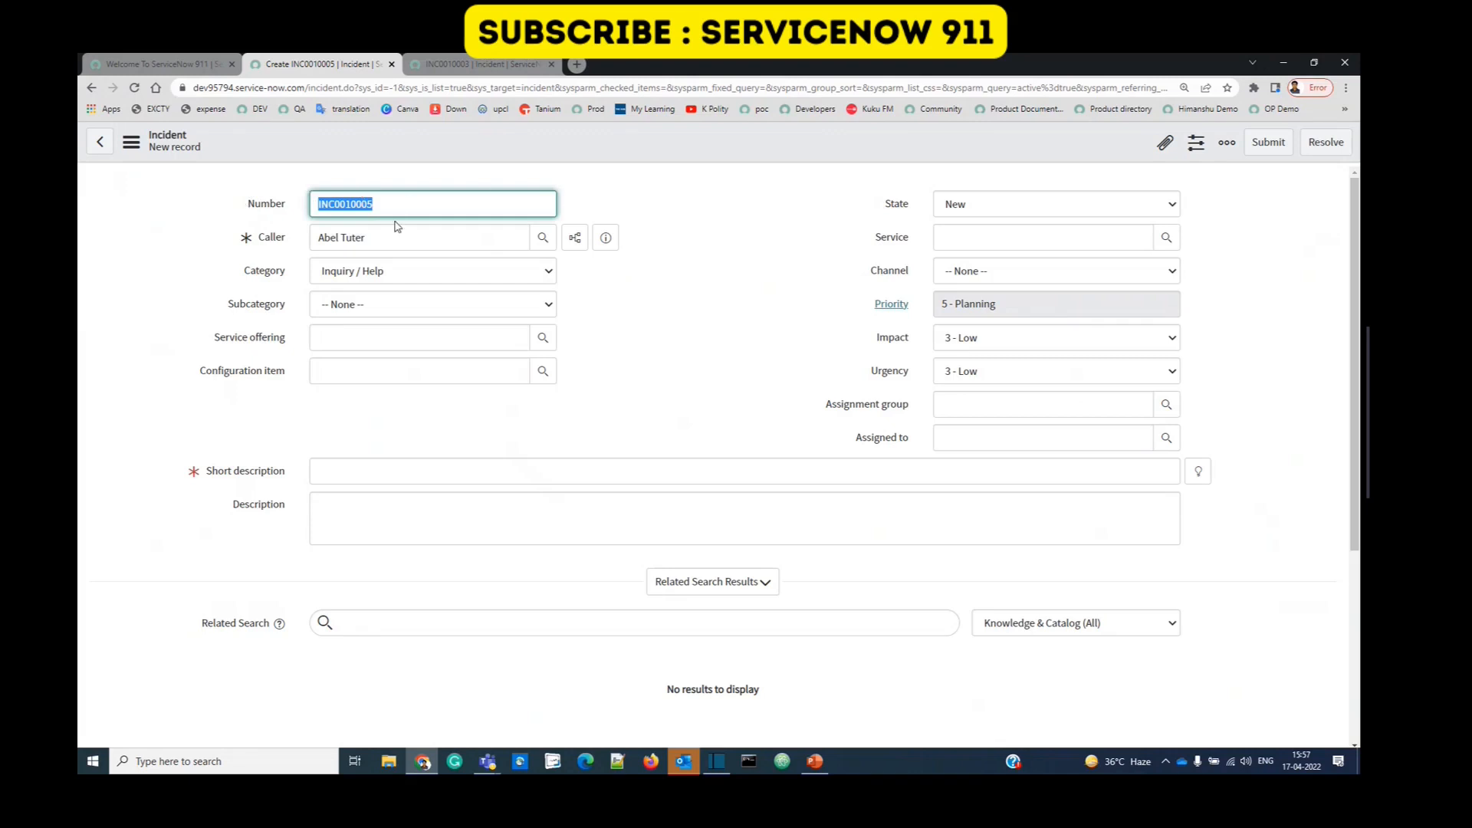
click(260, 241)
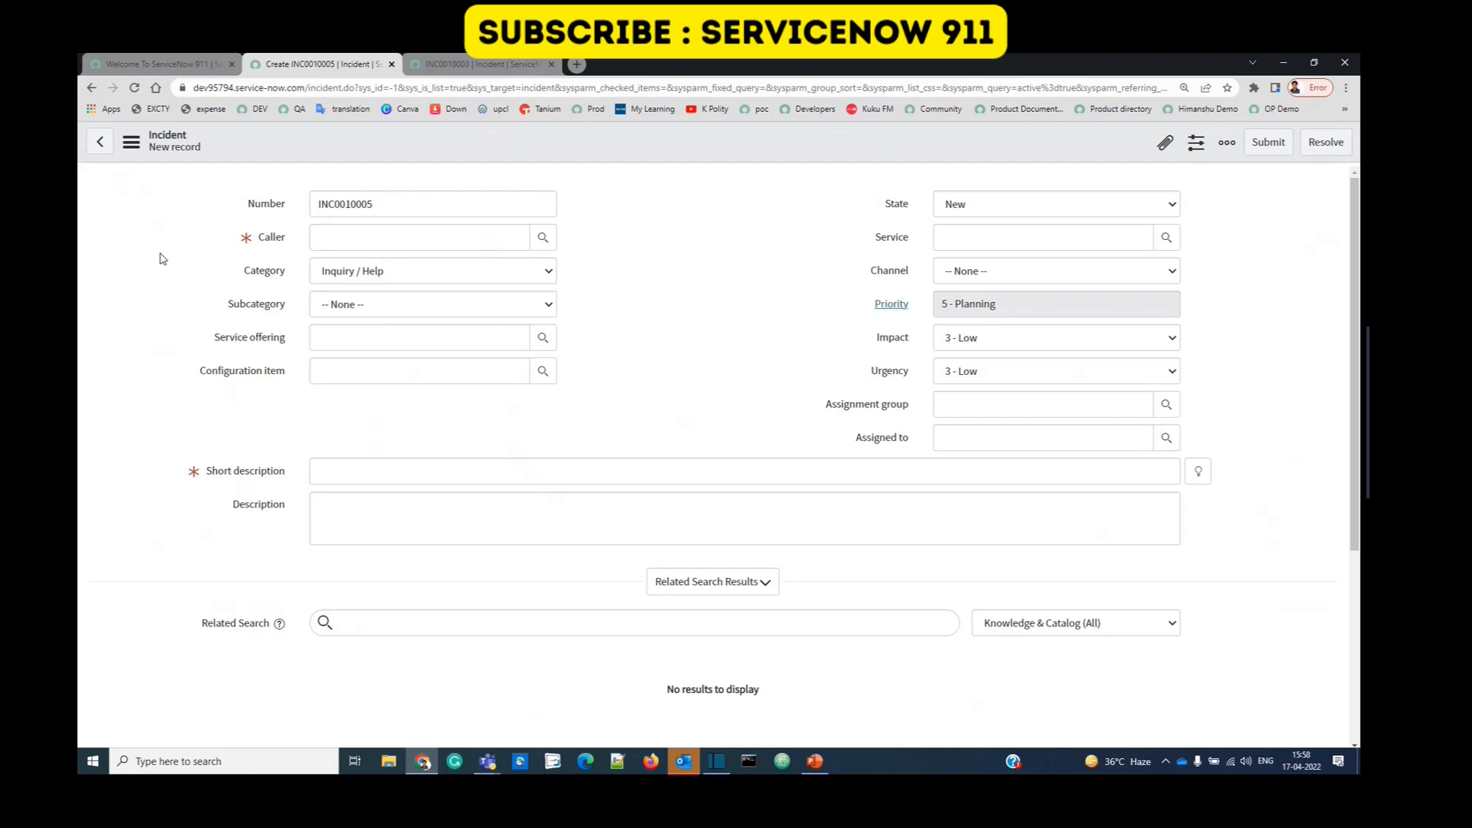
mouse_move(251, 243)
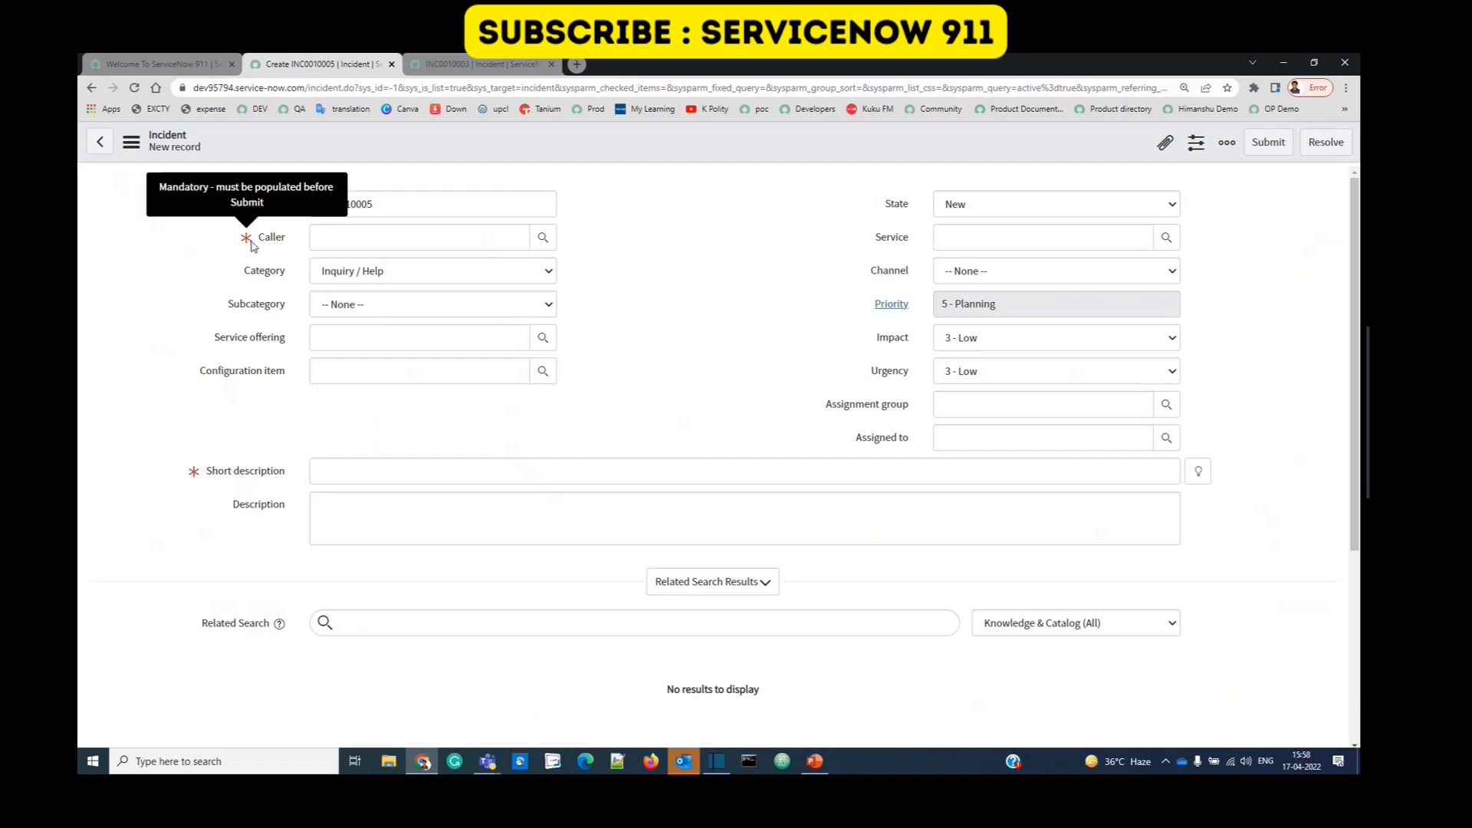
click(347, 238)
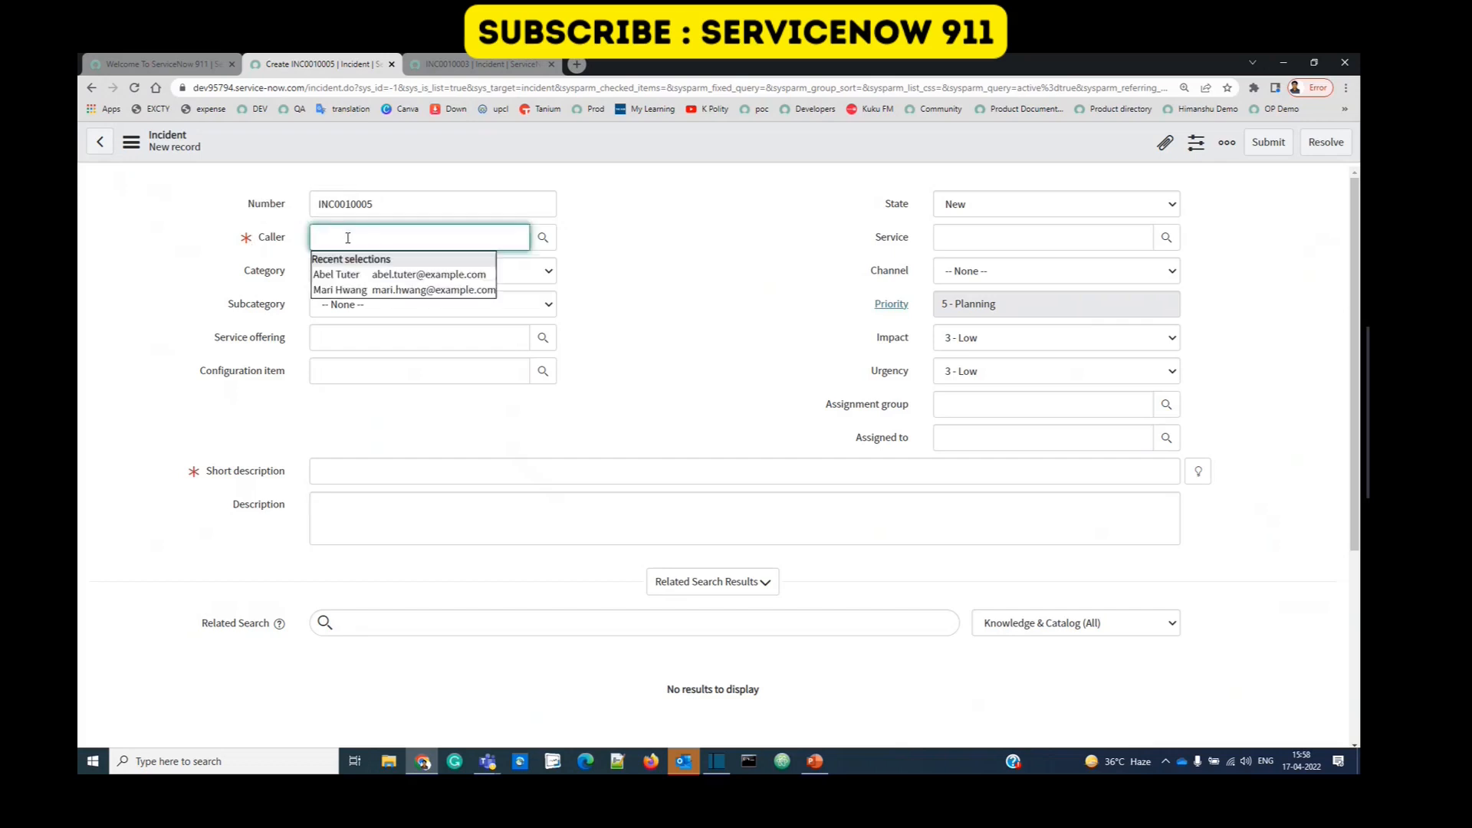
click(342, 273)
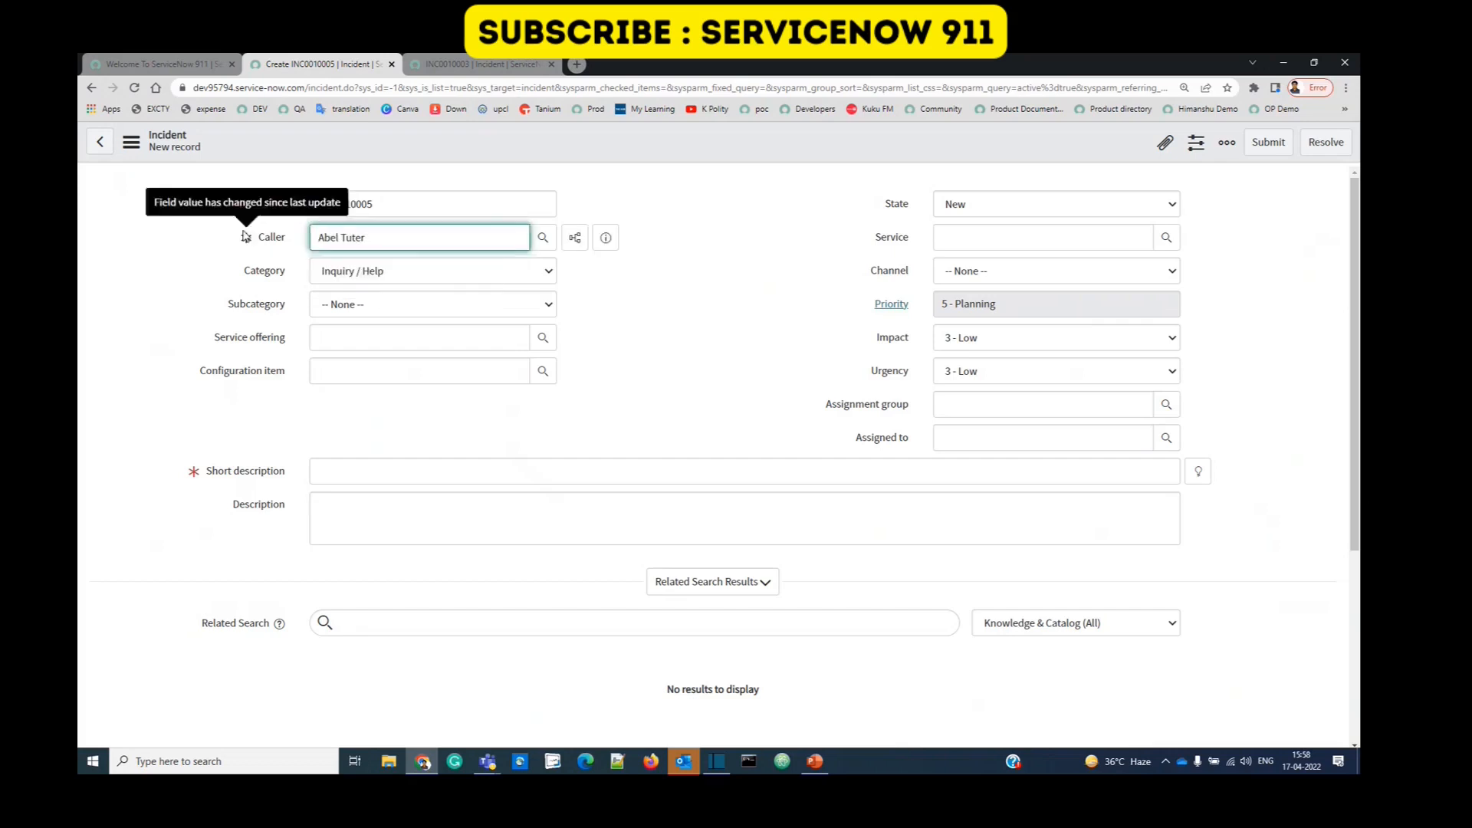
Step: Examine the user records offered by the Caller field's lookup list, and return to the new incident form
click(543, 240)
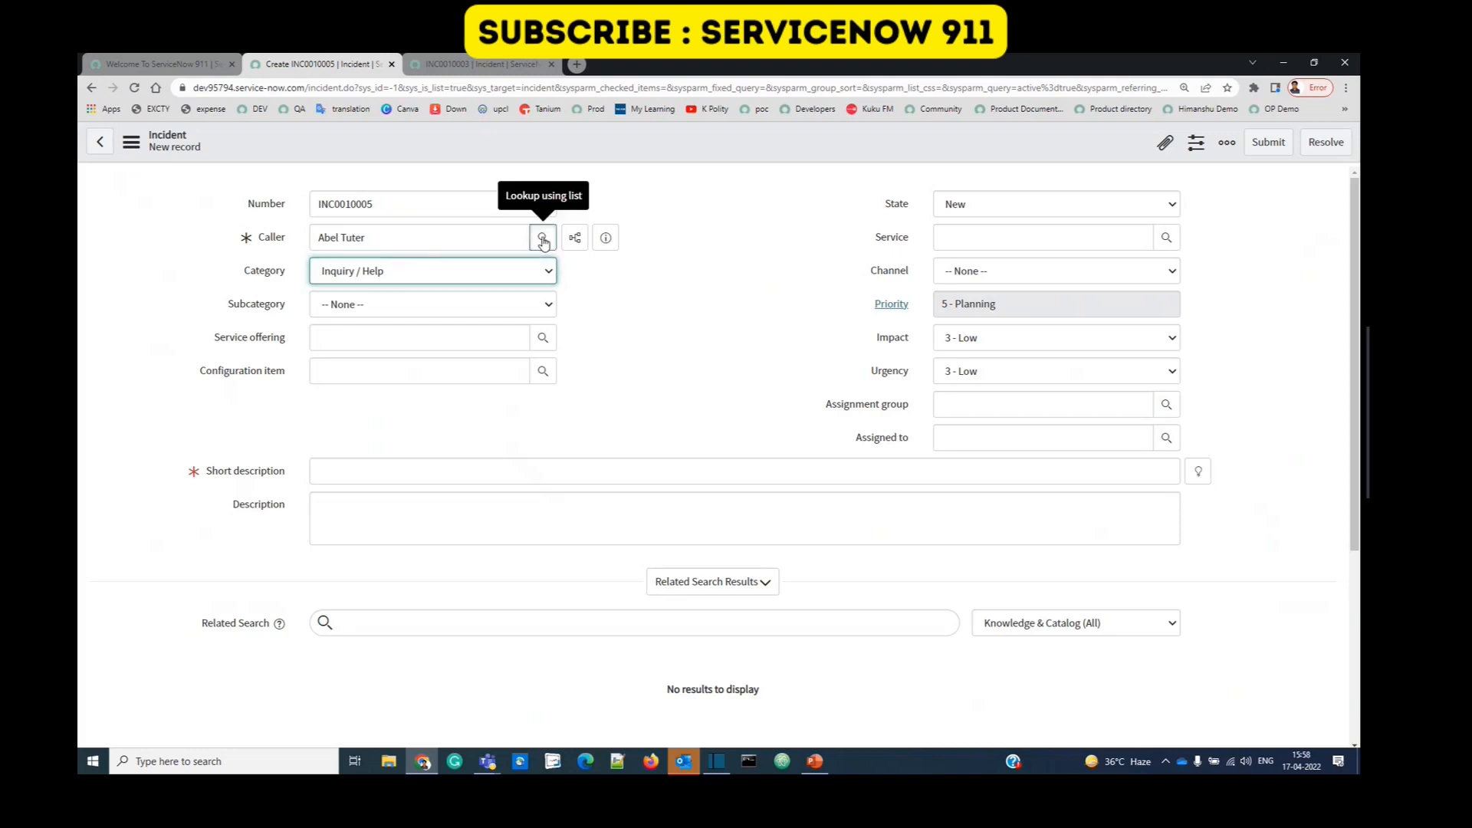
drag(487, 260, 1001, 175)
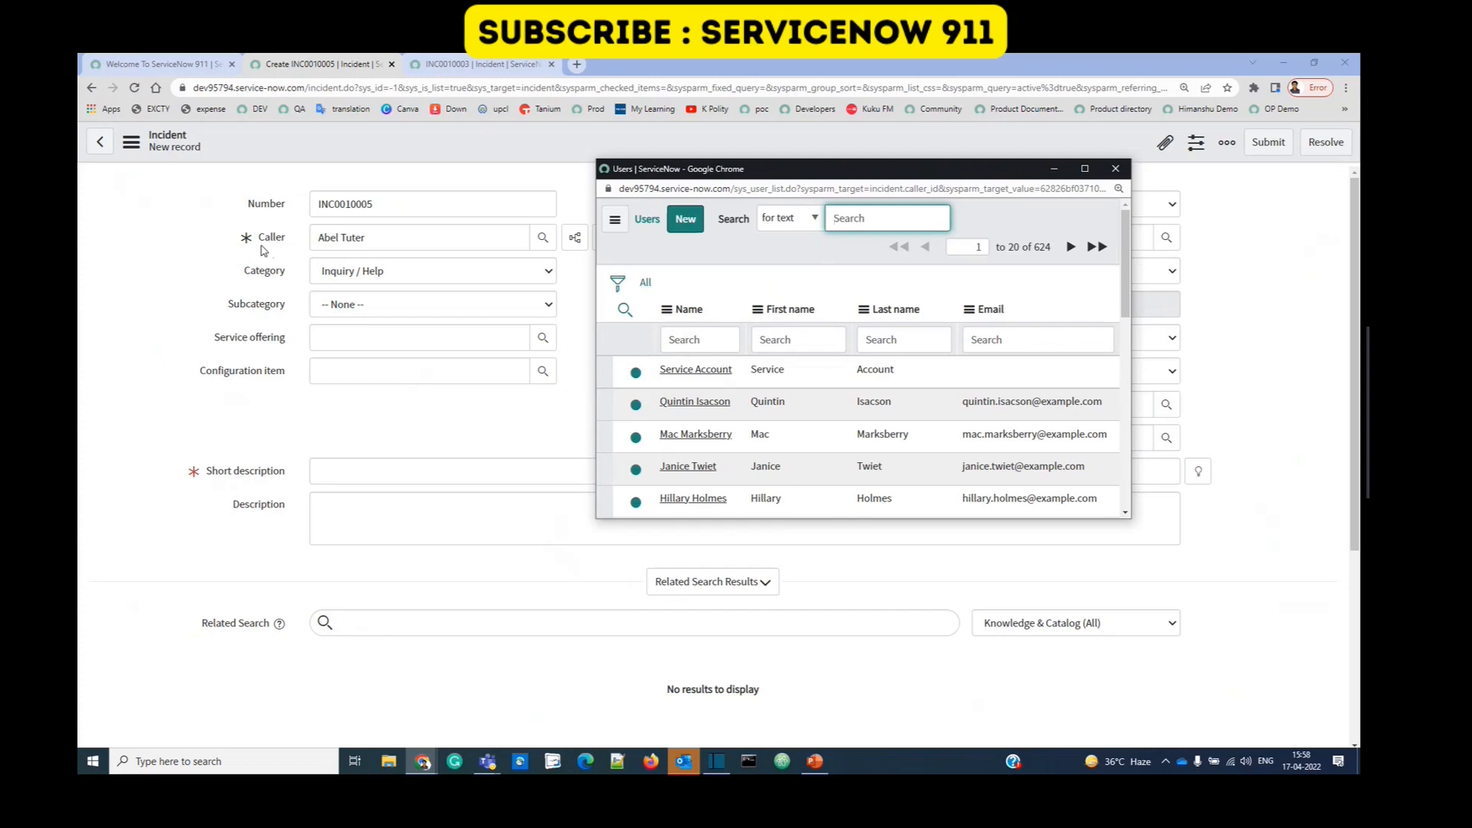
mouse_move(277, 245)
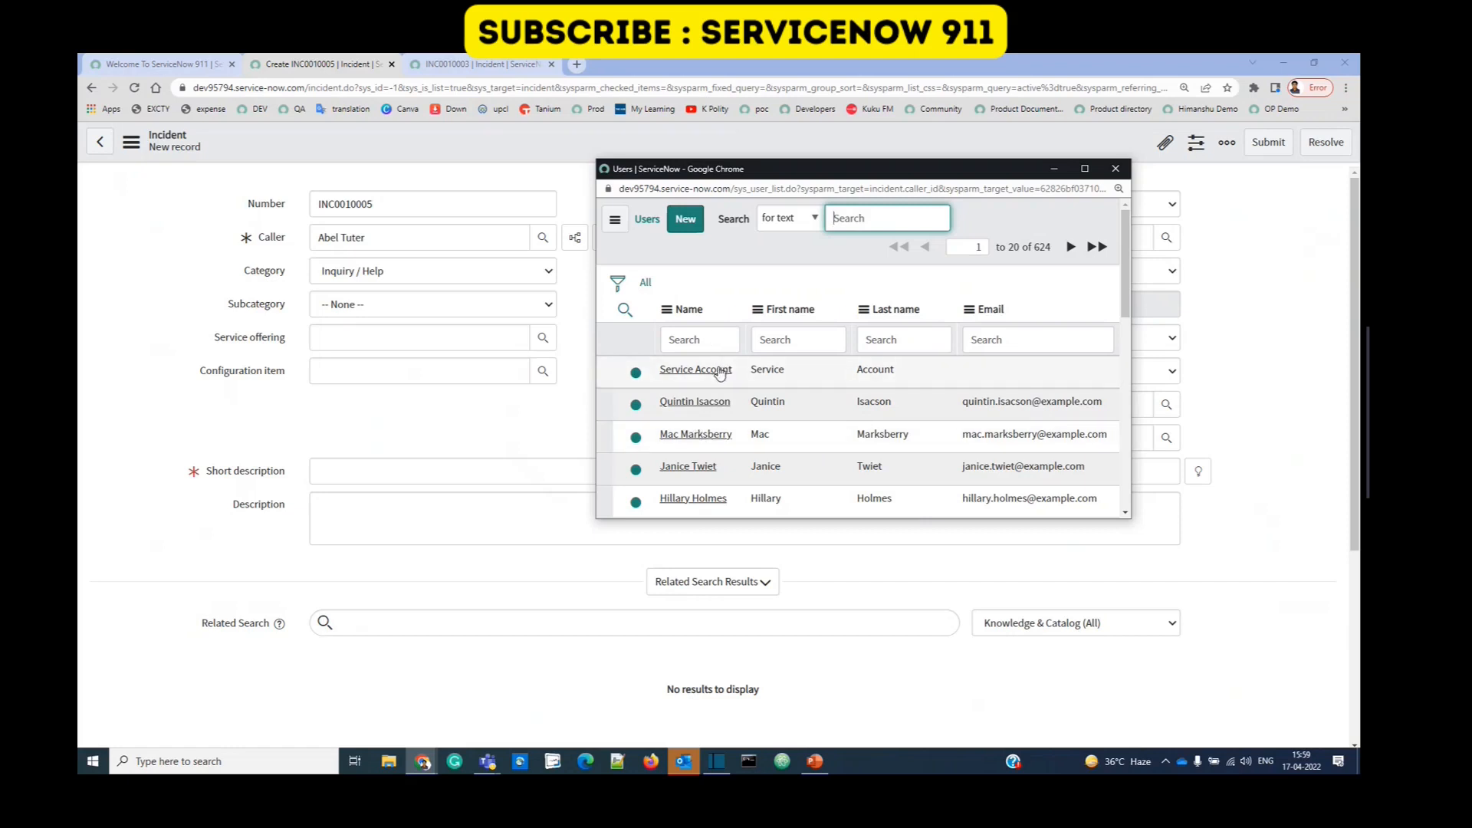
scroll(699, 454, down, 5)
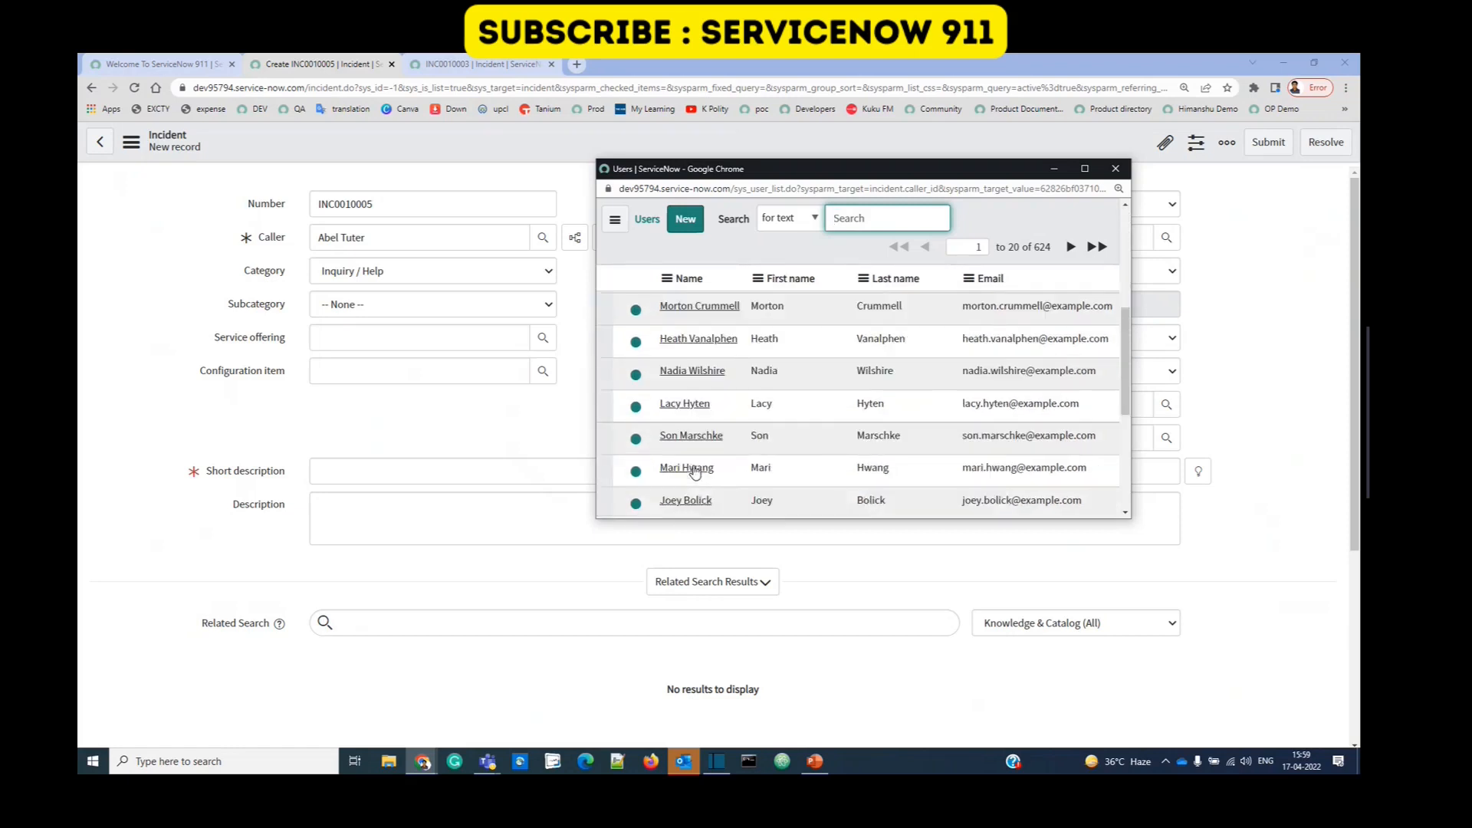
scroll(696, 470, down, 3)
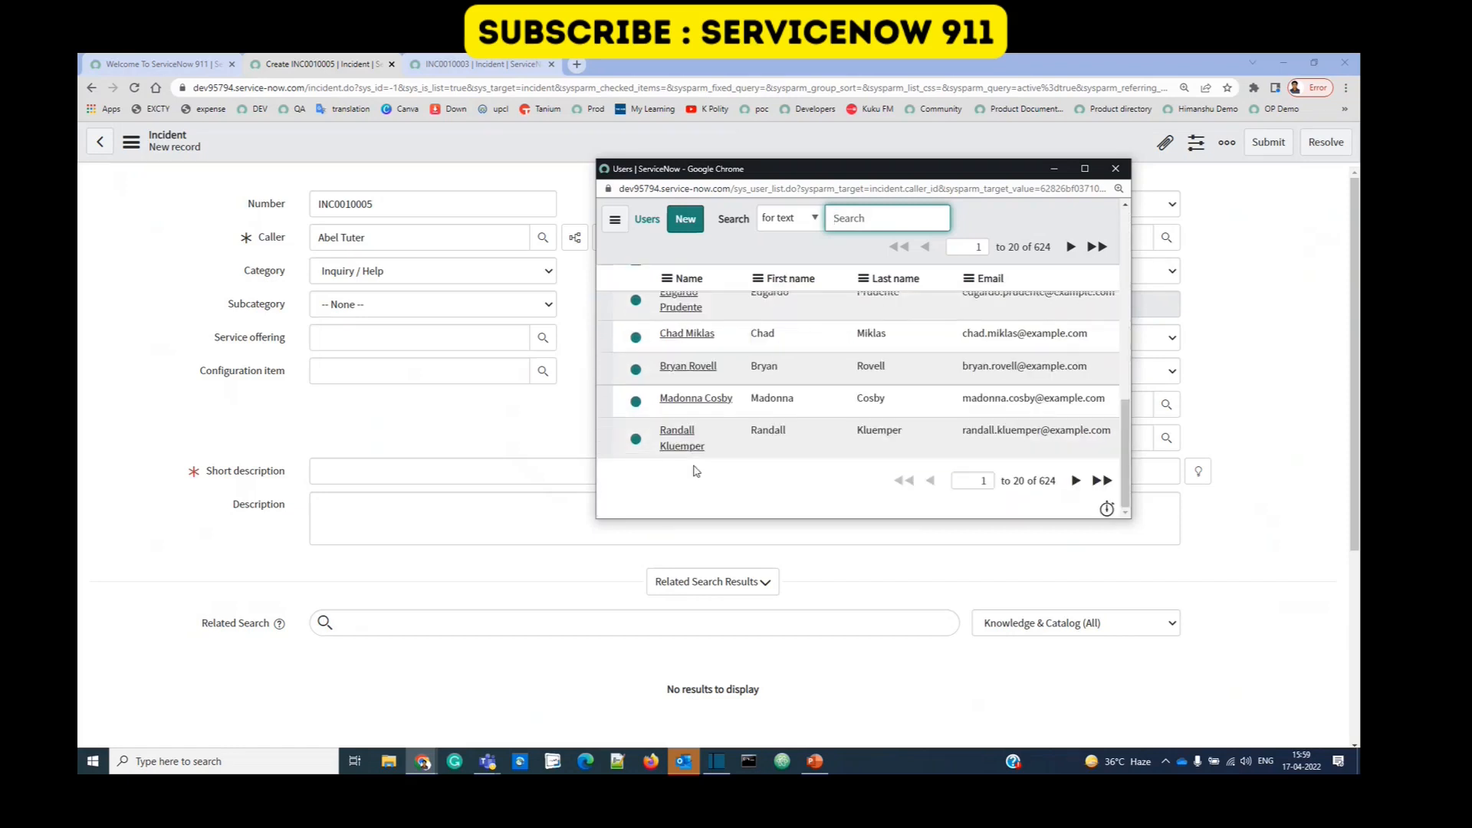
double_click(1047, 481)
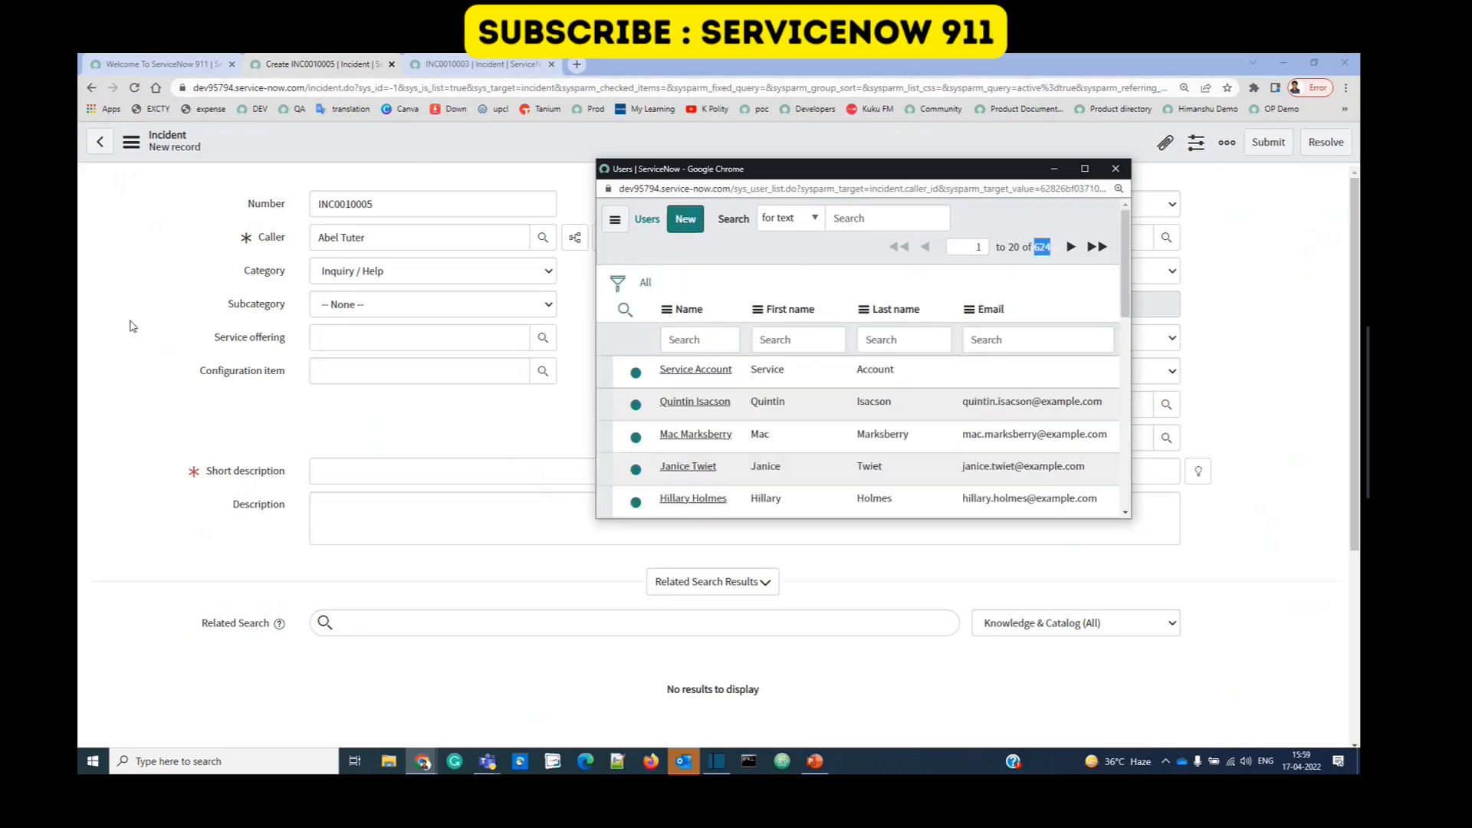
click(133, 326)
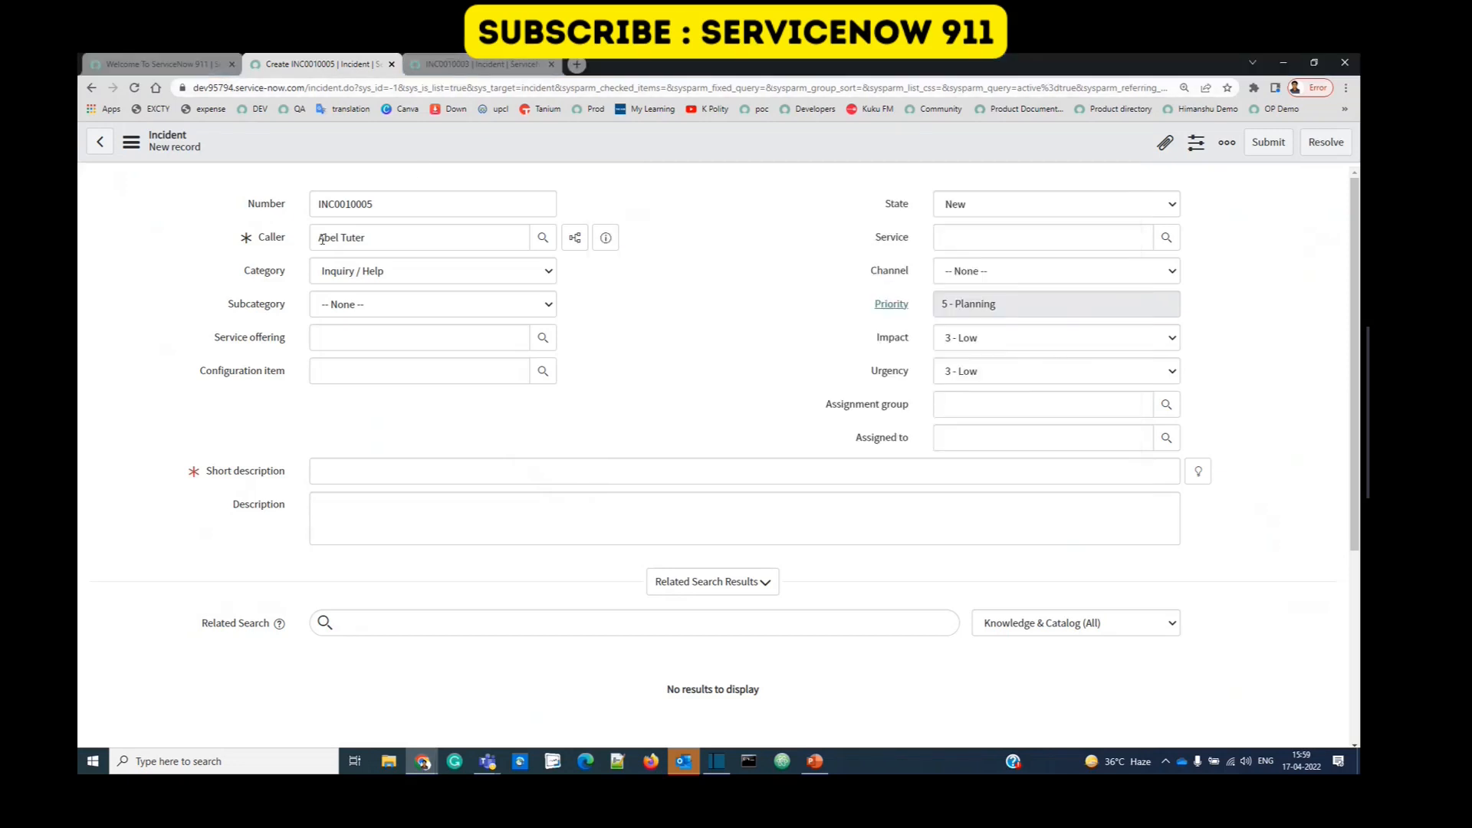
drag(382, 237, 319, 237)
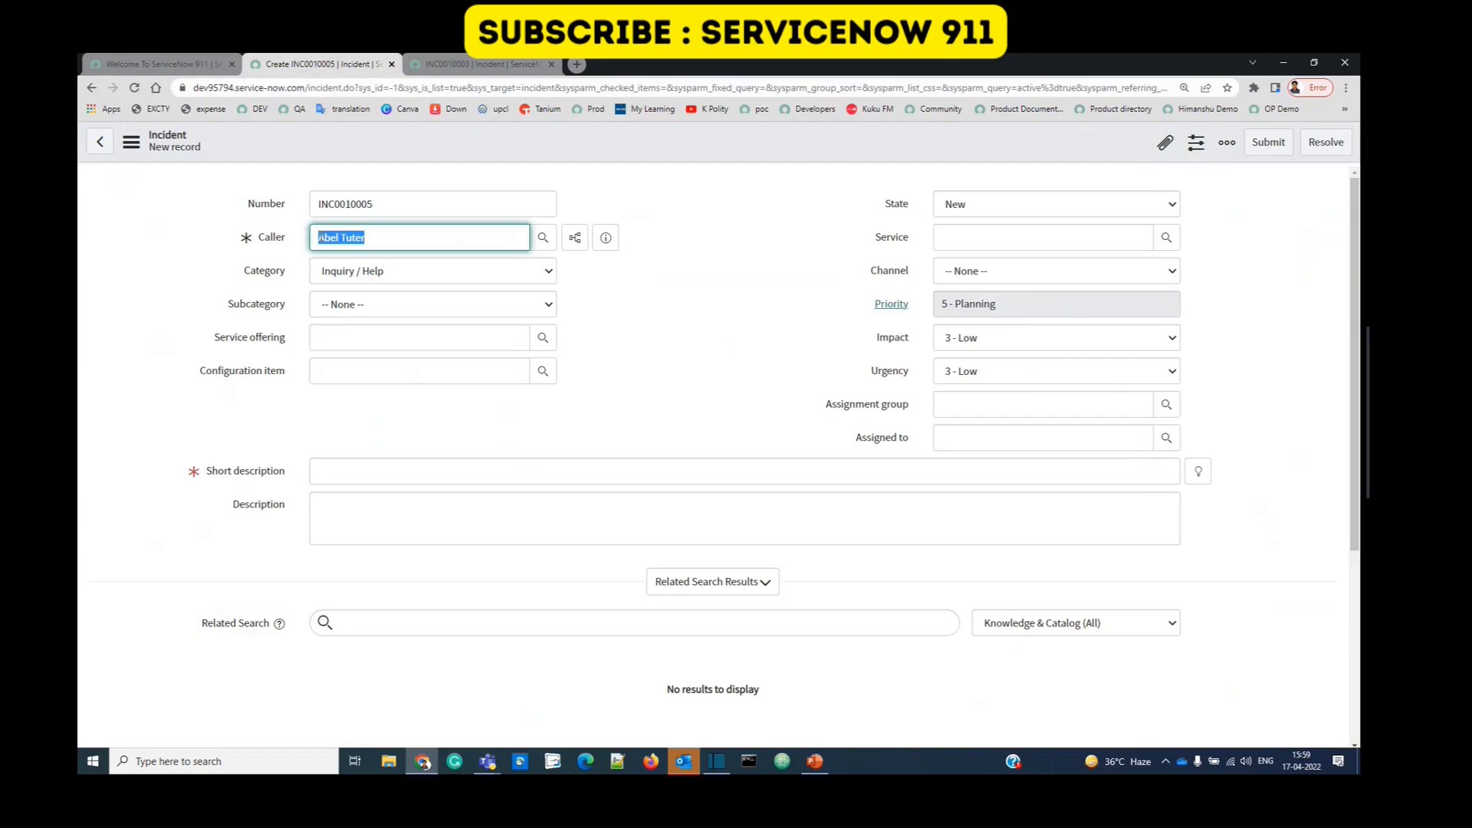
click(214, 254)
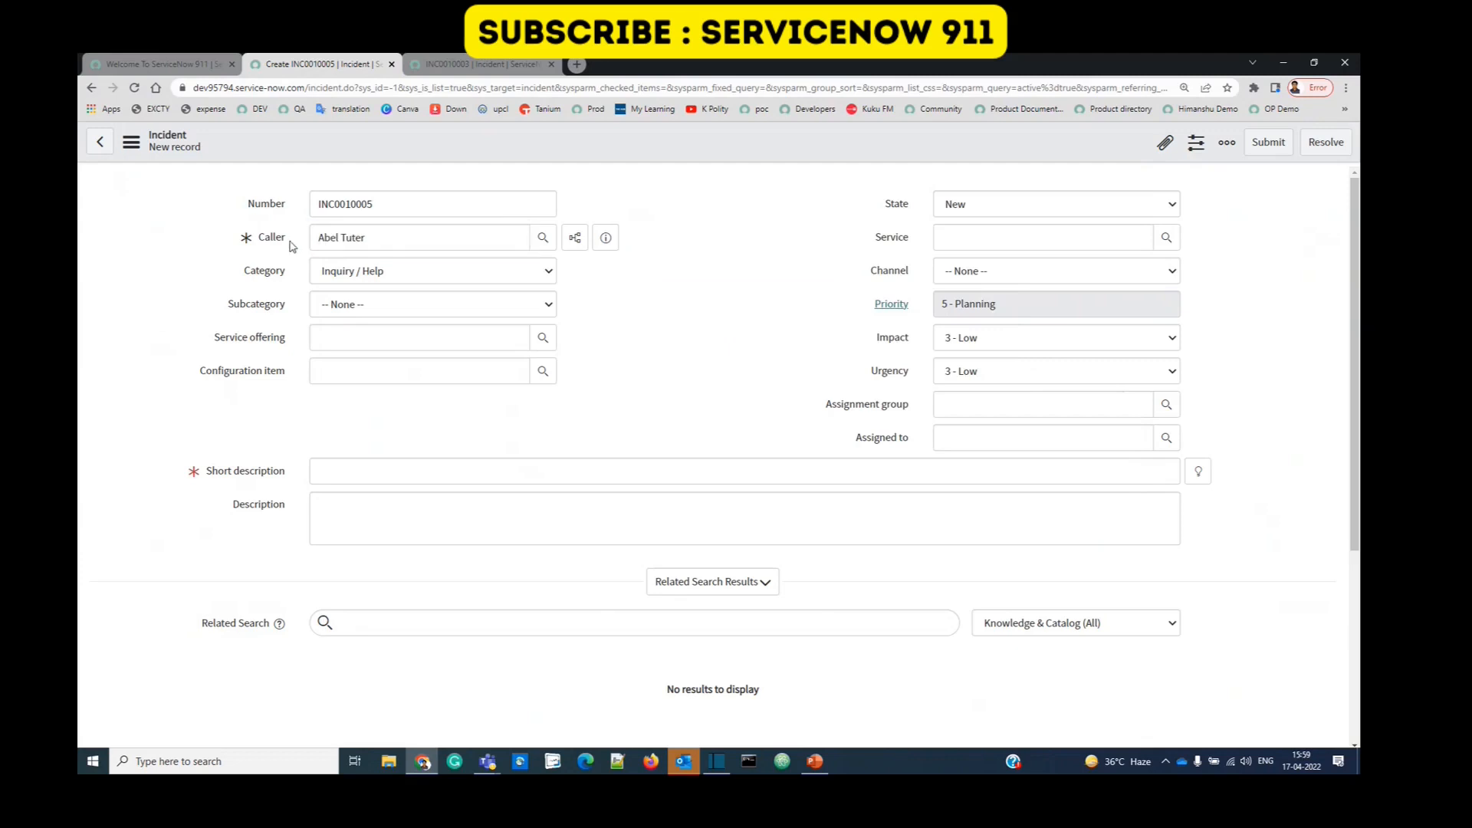
click(543, 242)
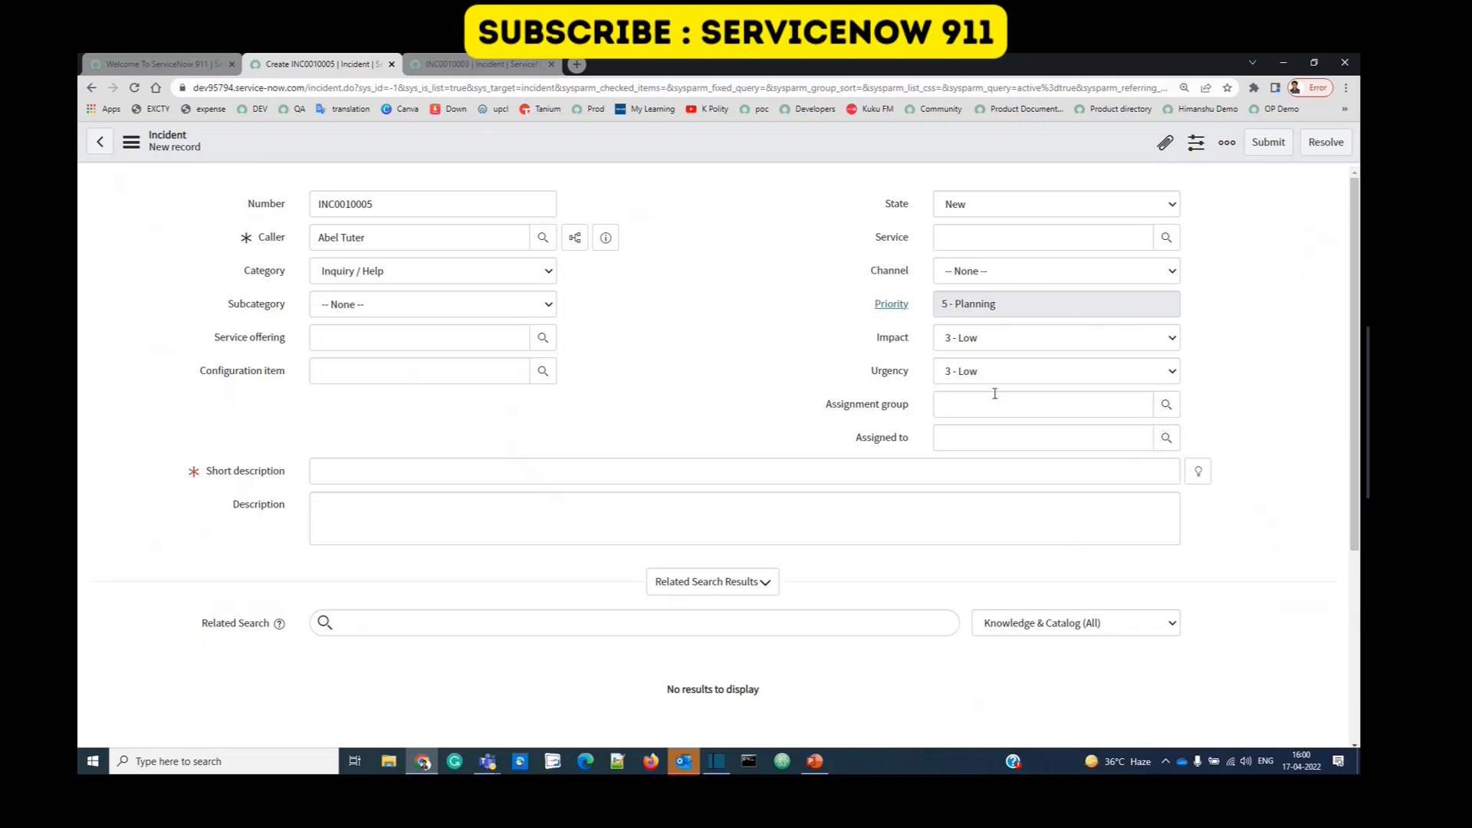
Step: Look up the Assignment group's reference records, inspect the sys_user_group table name in the address, and choose Change Management
click(917, 409)
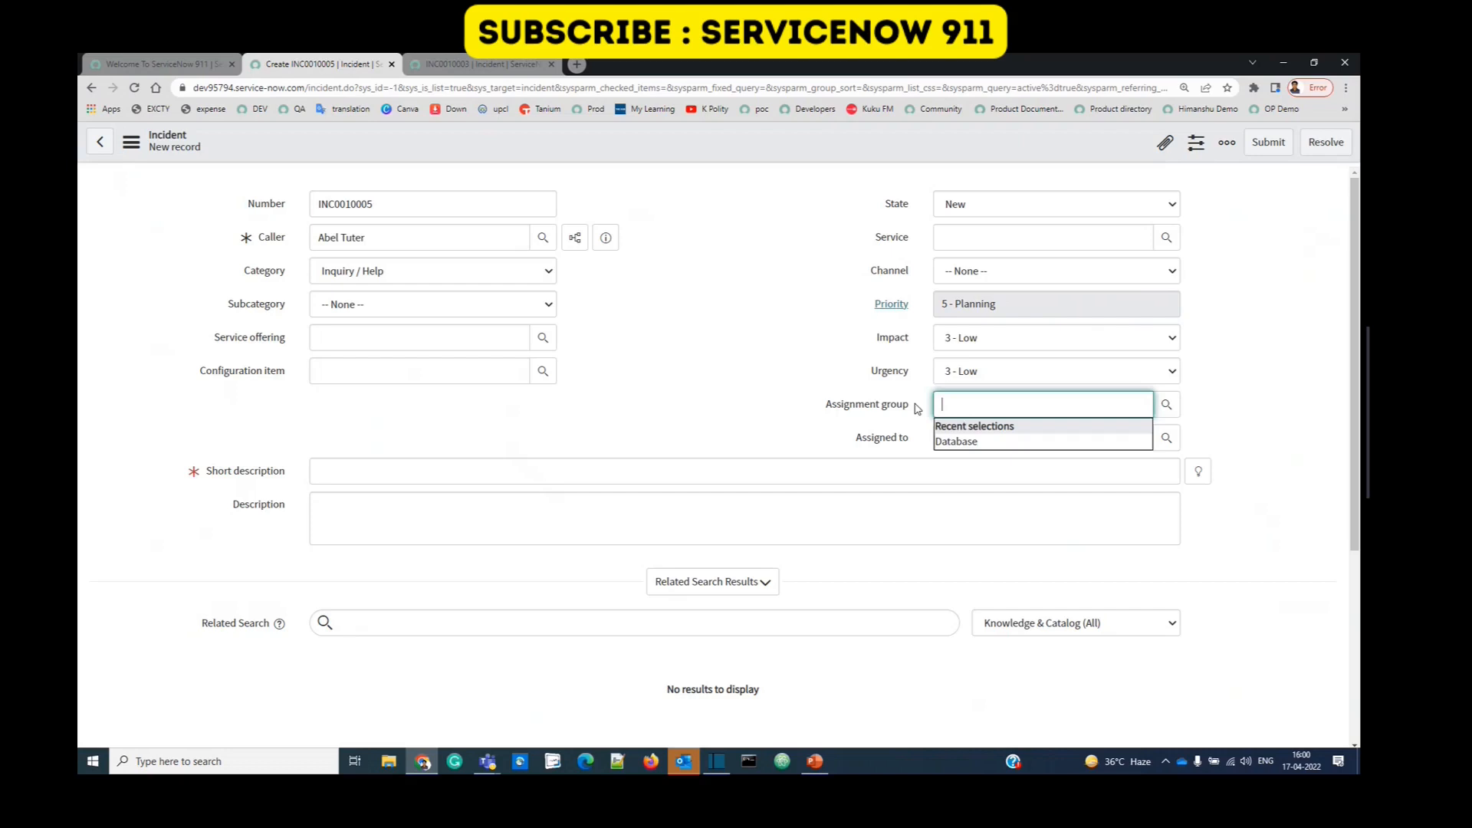
click(1167, 404)
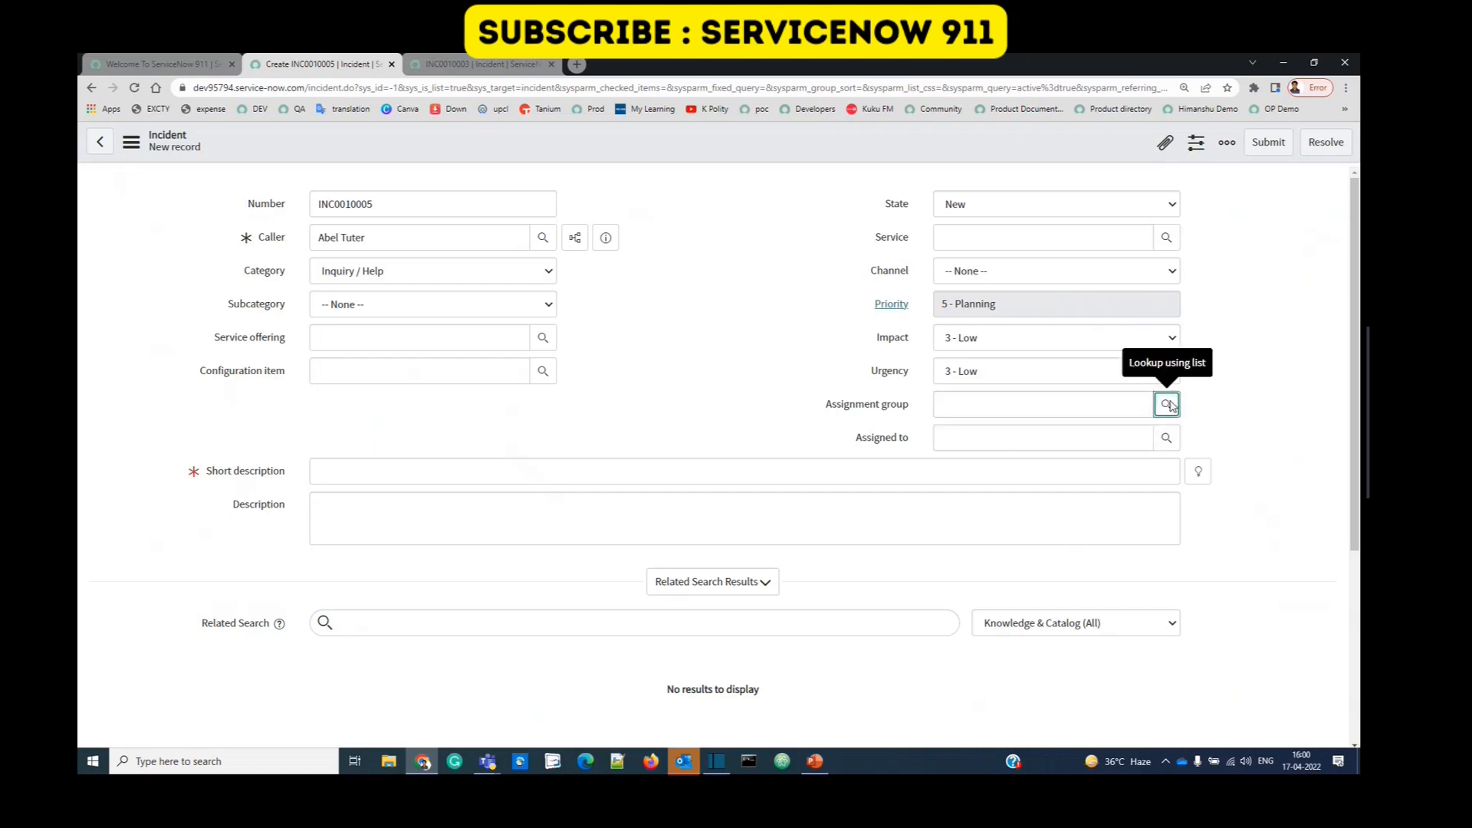
drag(1039, 388, 987, 167)
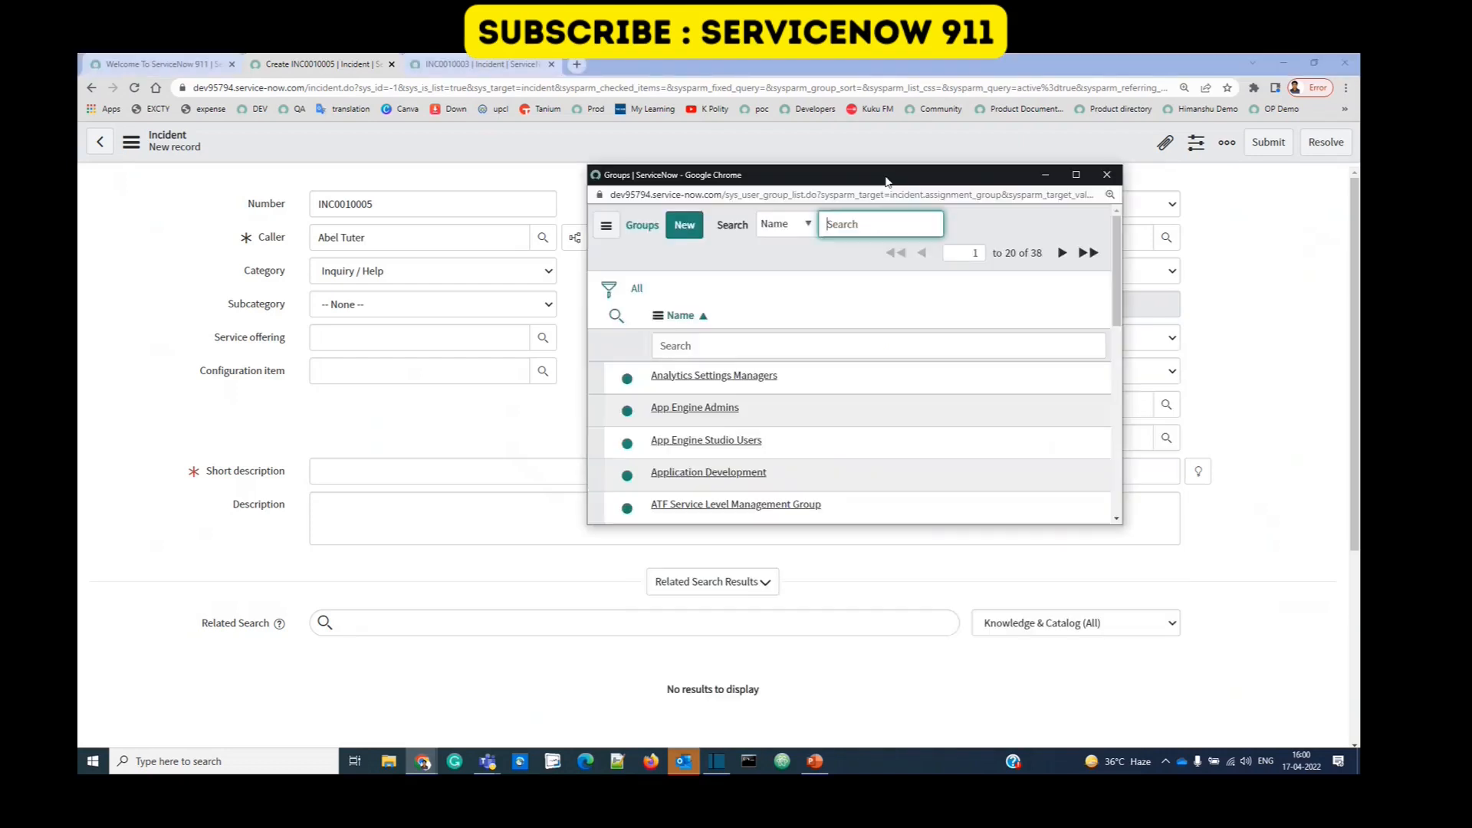
drag(730, 193, 789, 199)
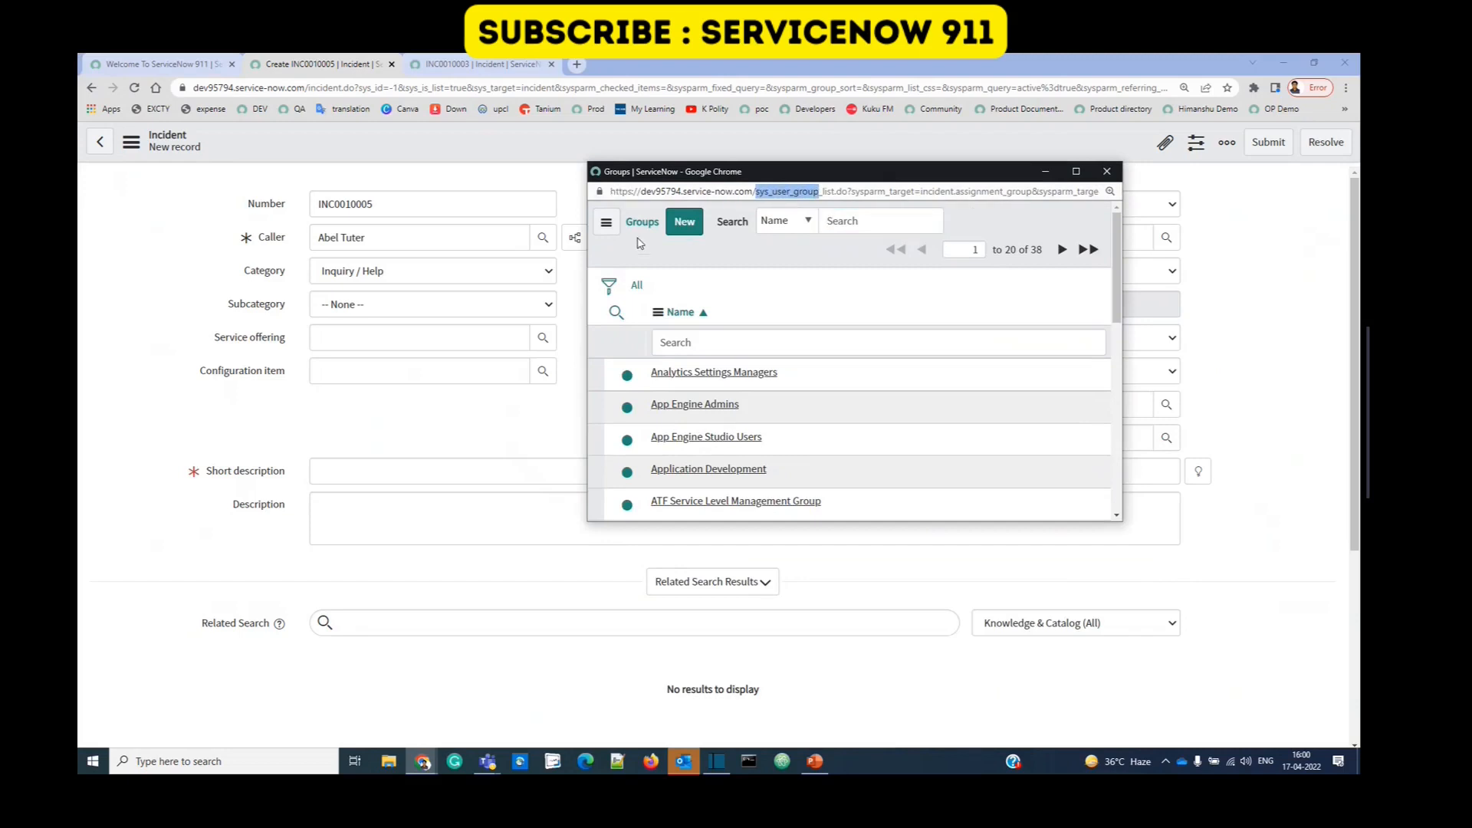
drag(625, 229, 659, 231)
click(637, 273)
click(872, 289)
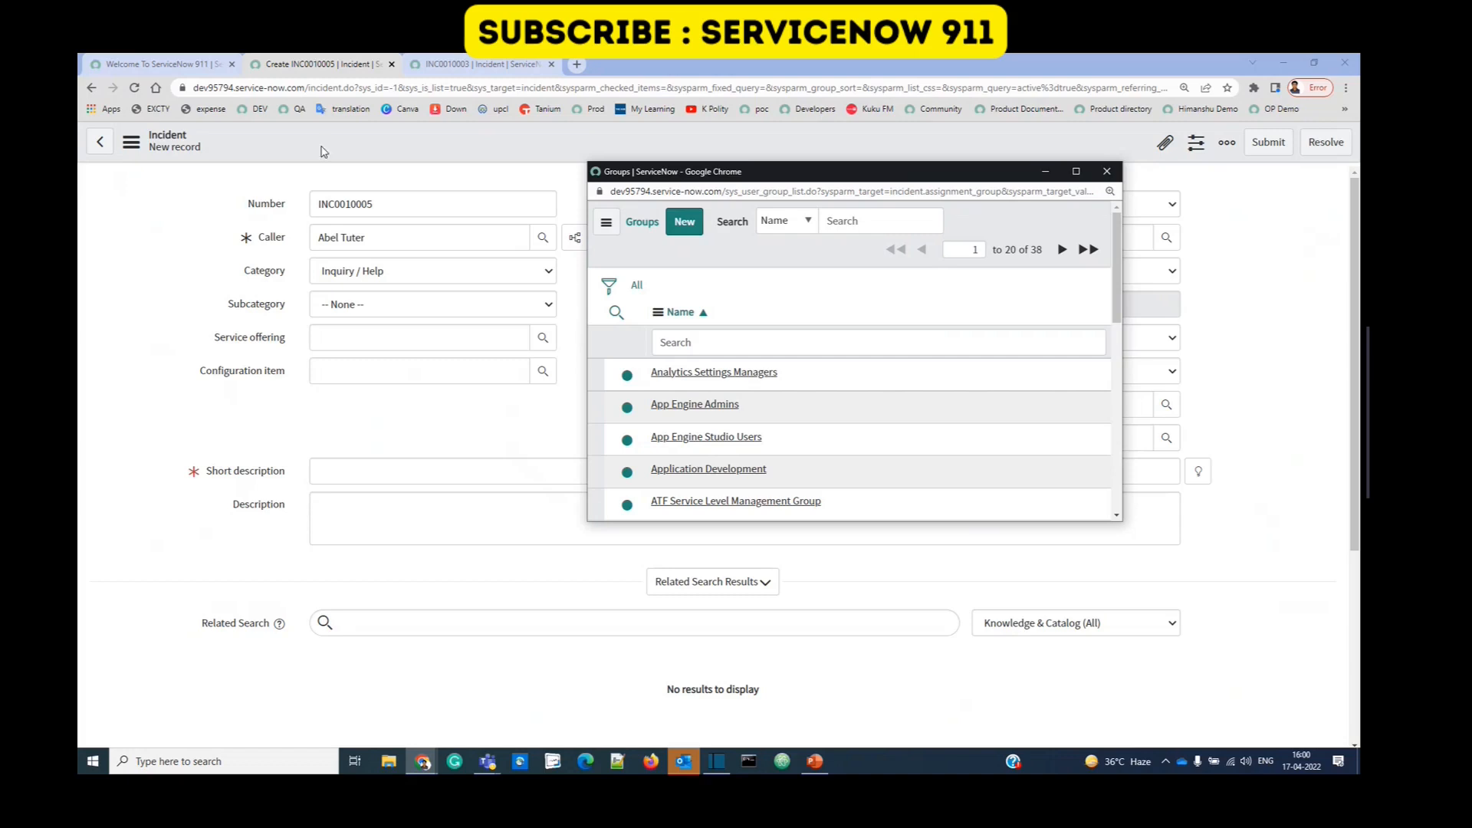
scroll(751, 437, down, 3)
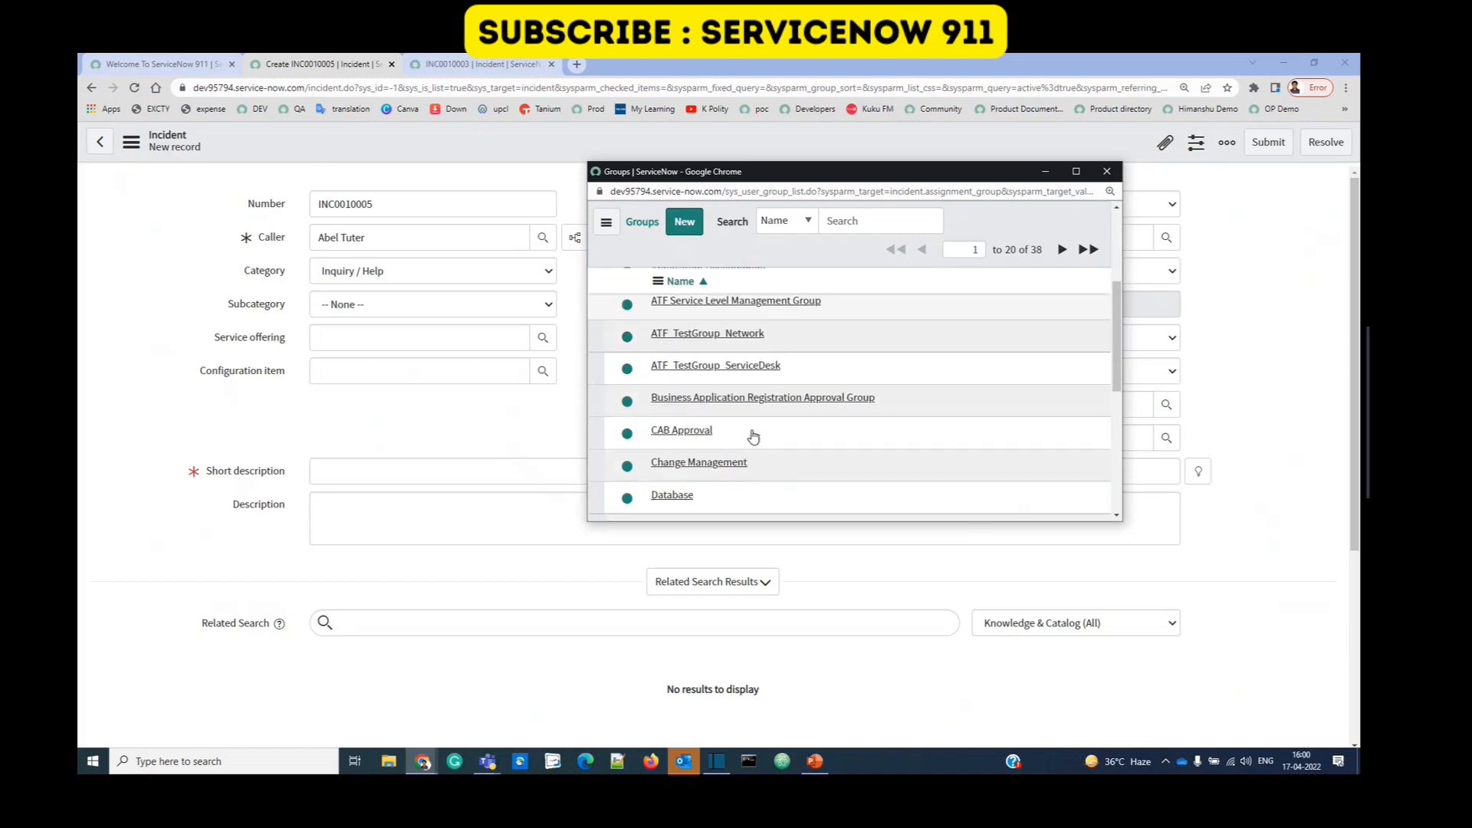
click(704, 467)
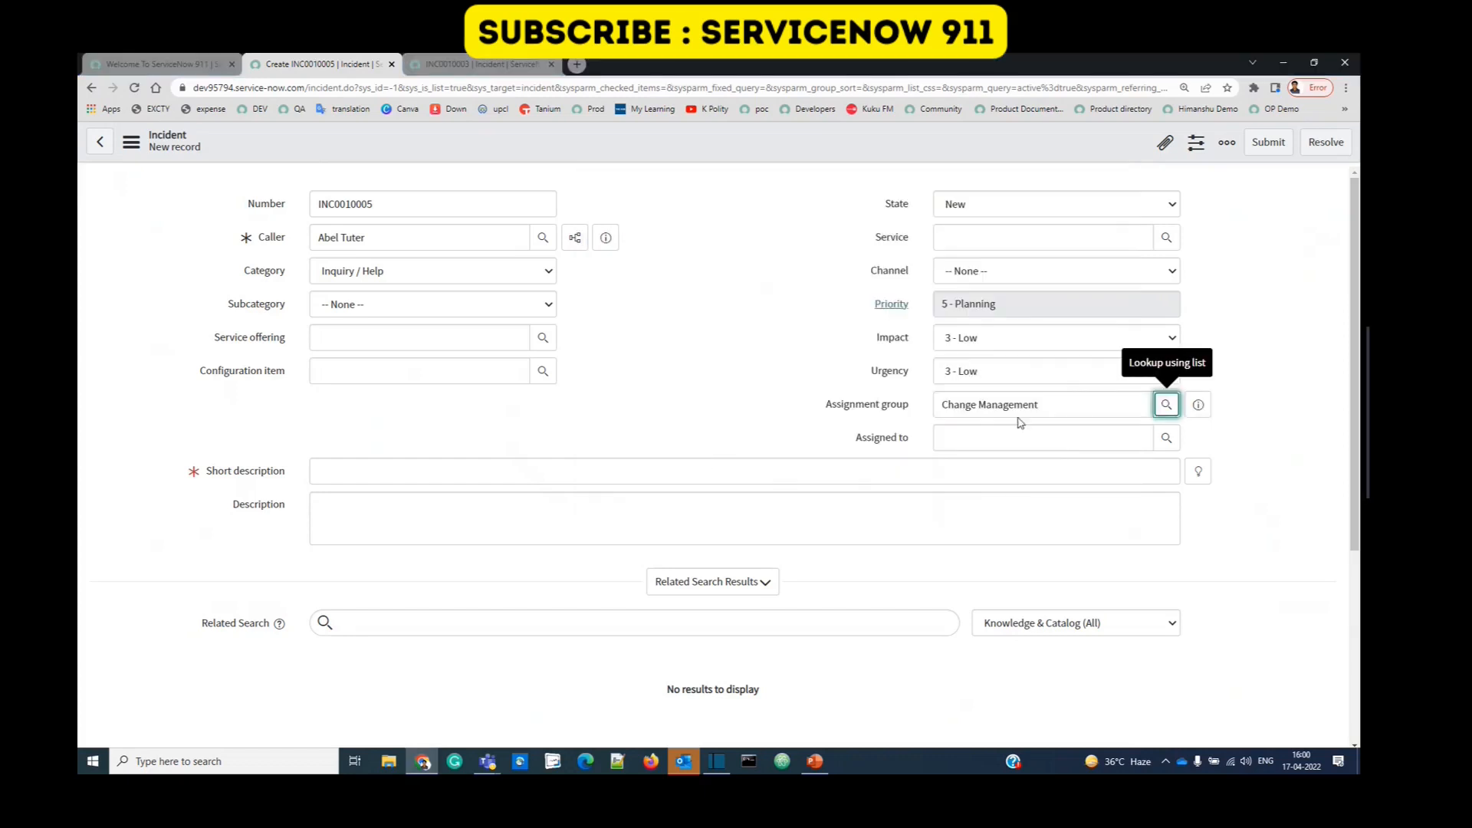
Step: Preview the Change Management assignment group and open its full group record in a separate browser tab
drag(1072, 405, 947, 404)
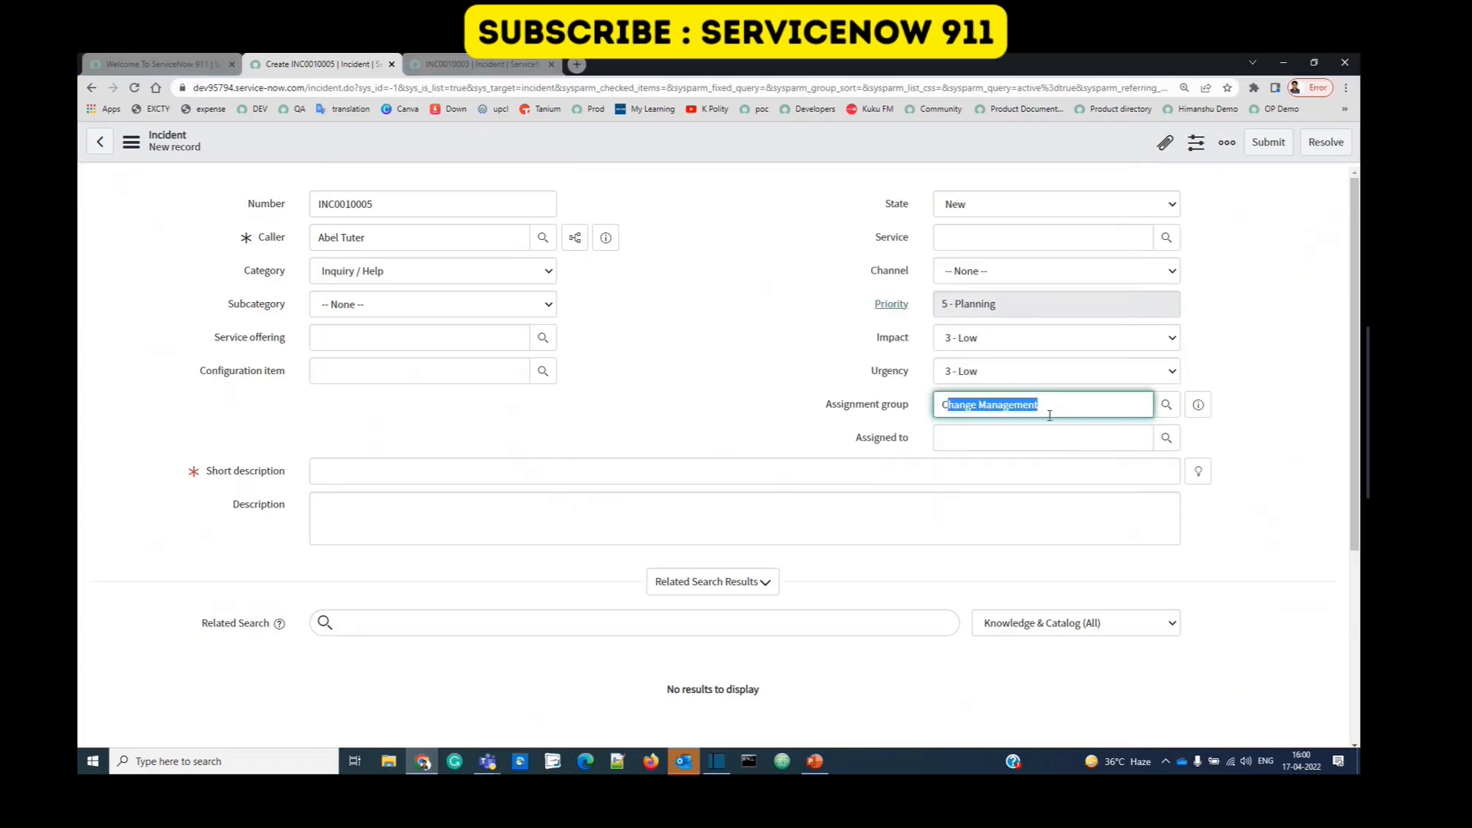
click(1197, 406)
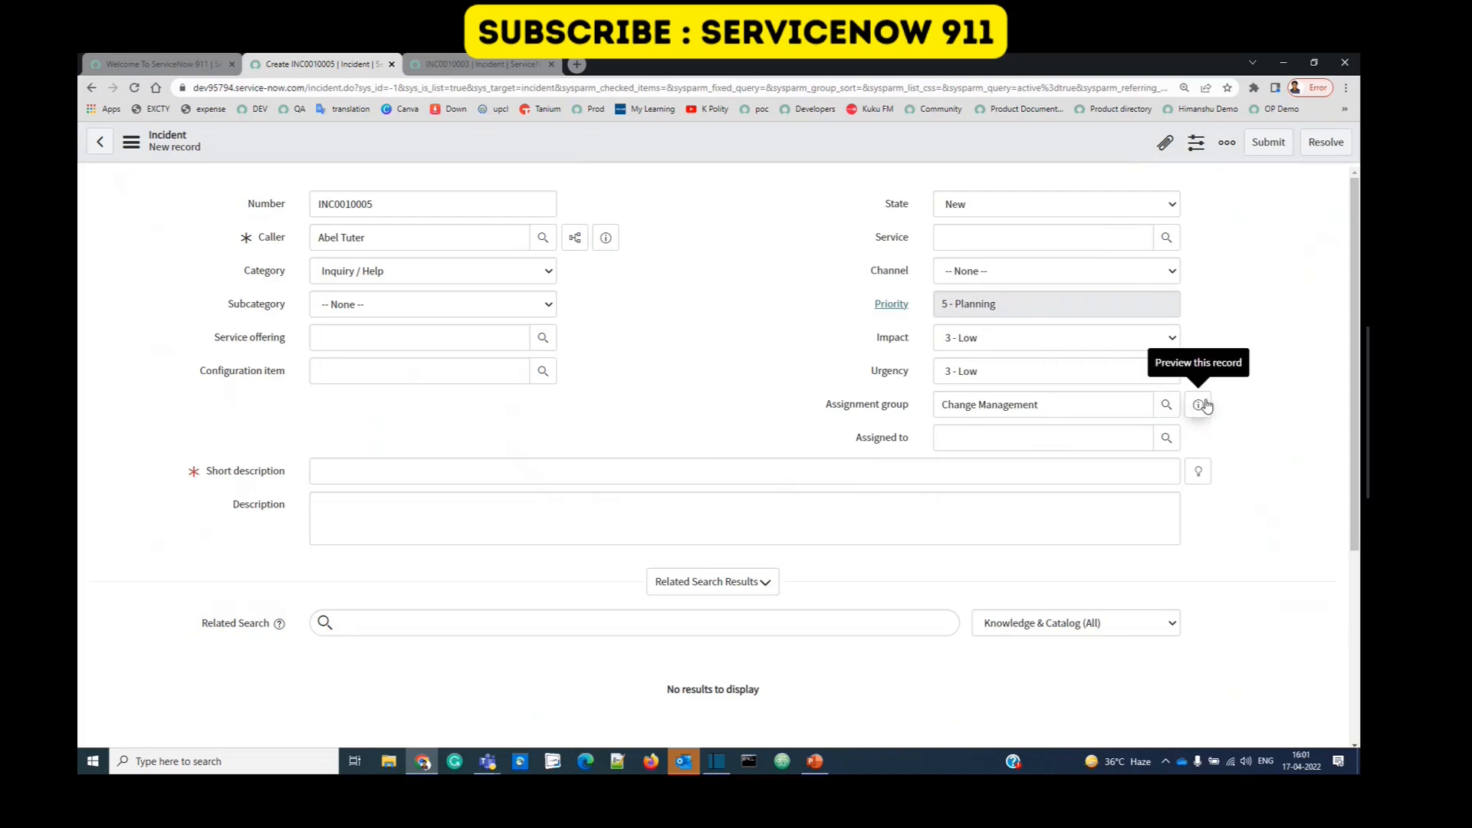
click(1200, 406)
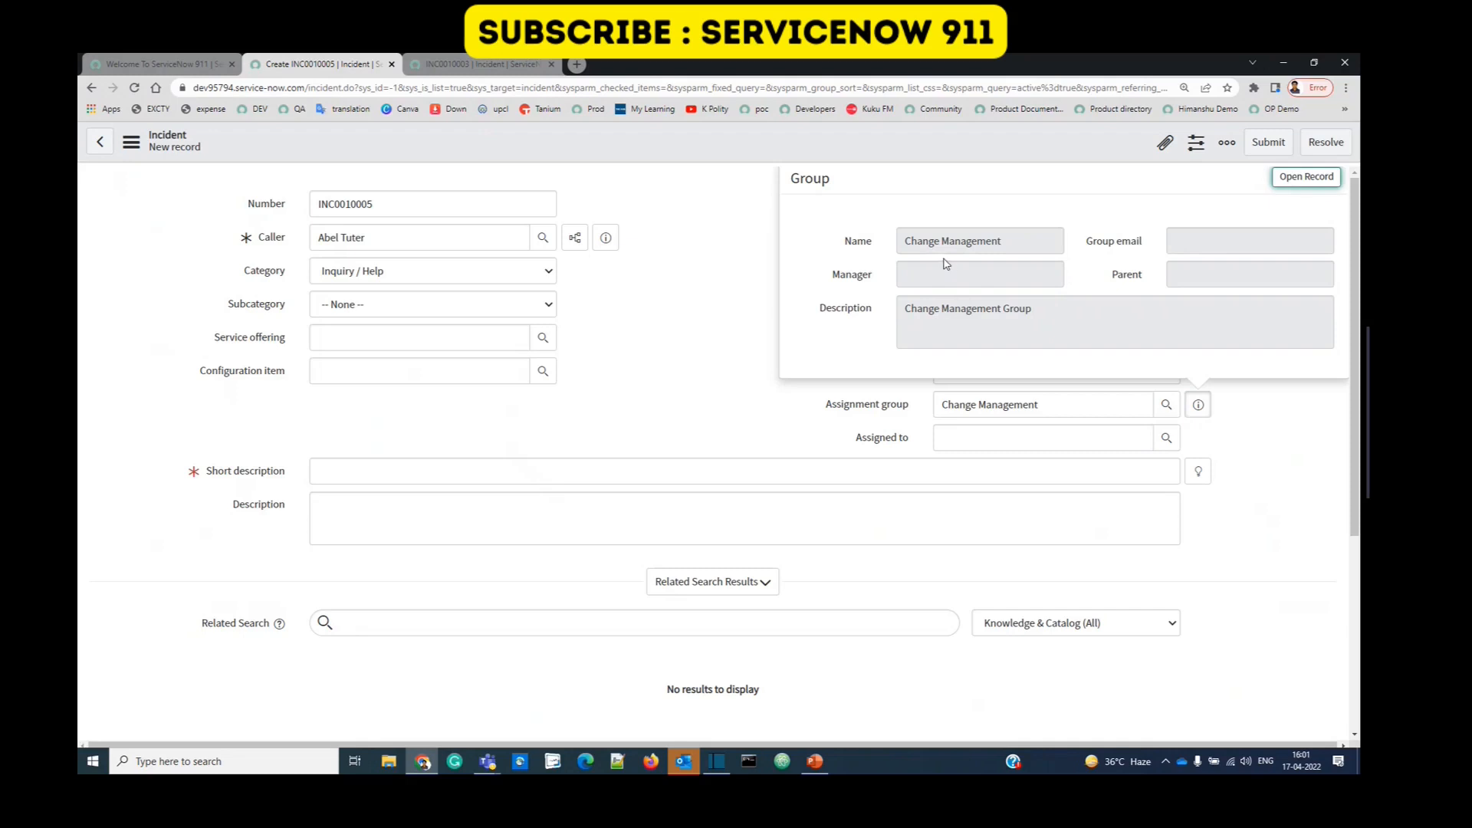
ctrl+click(1313, 187)
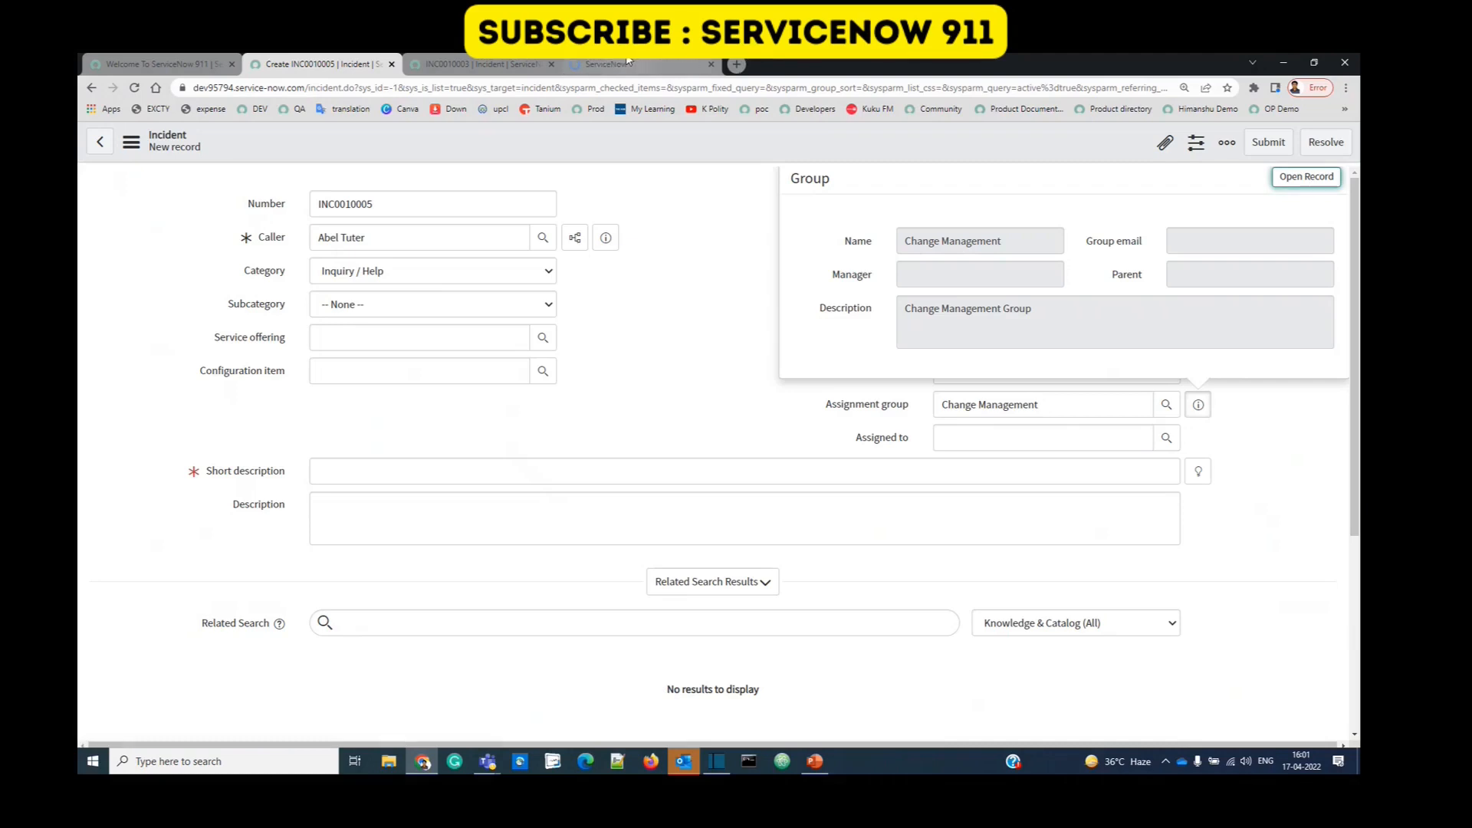
click(636, 63)
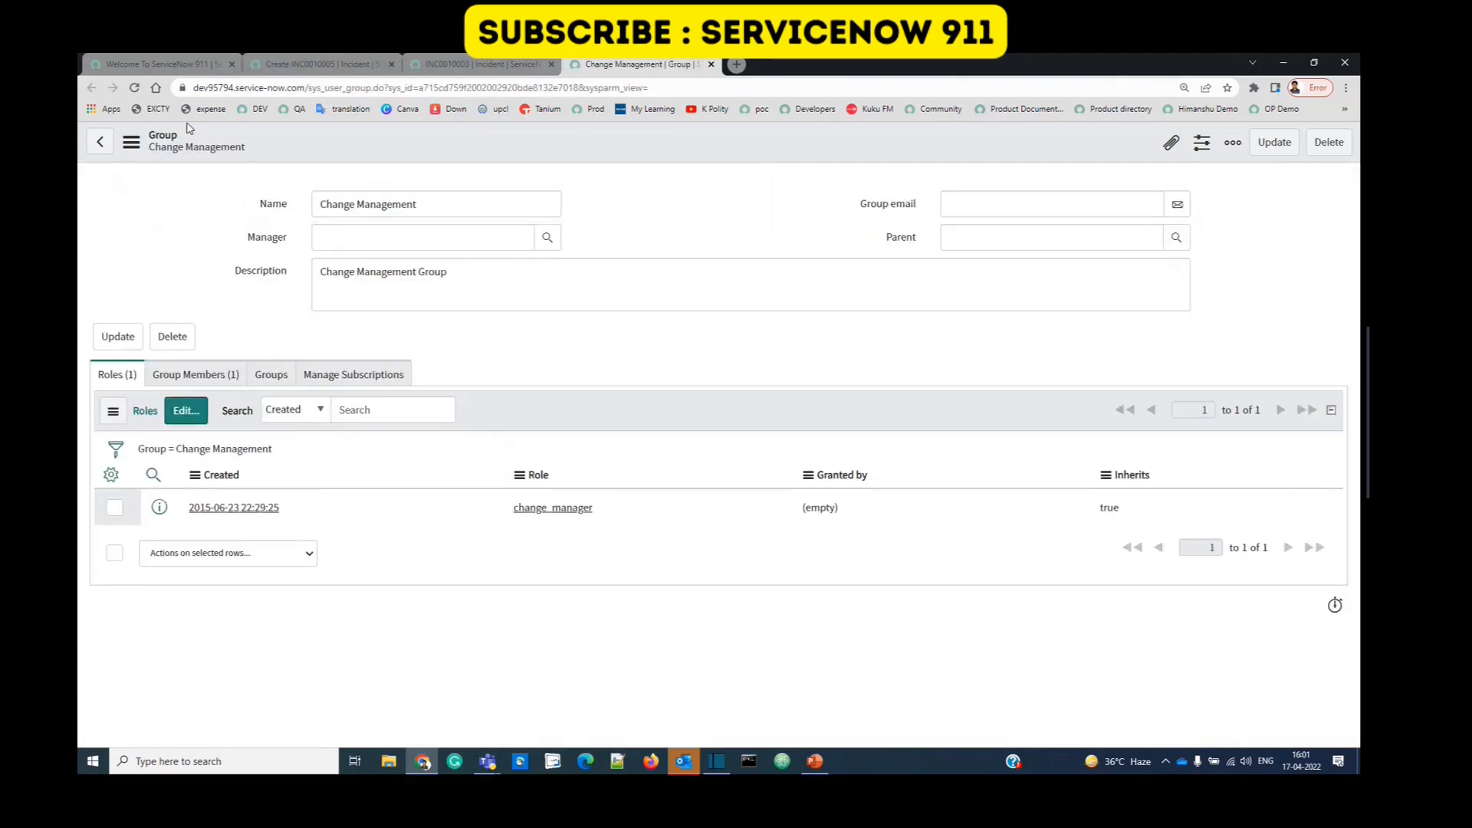
Step: Inspect the group record's address, covering the sys_user_group table name, the .do suffix and the sys_id value
click(310, 89)
drag(310, 89, 379, 90)
double_click(410, 88)
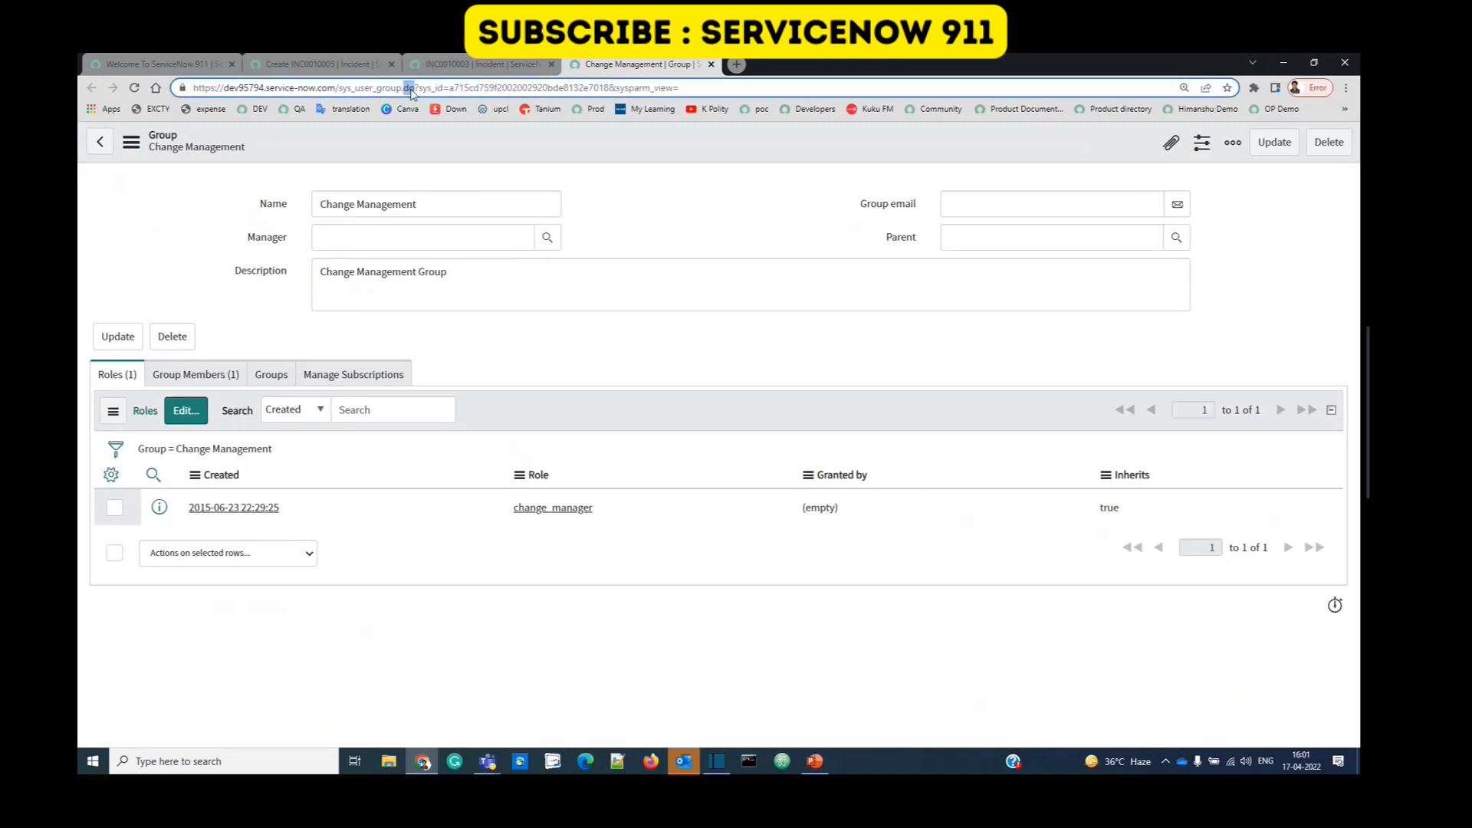
click(718, 238)
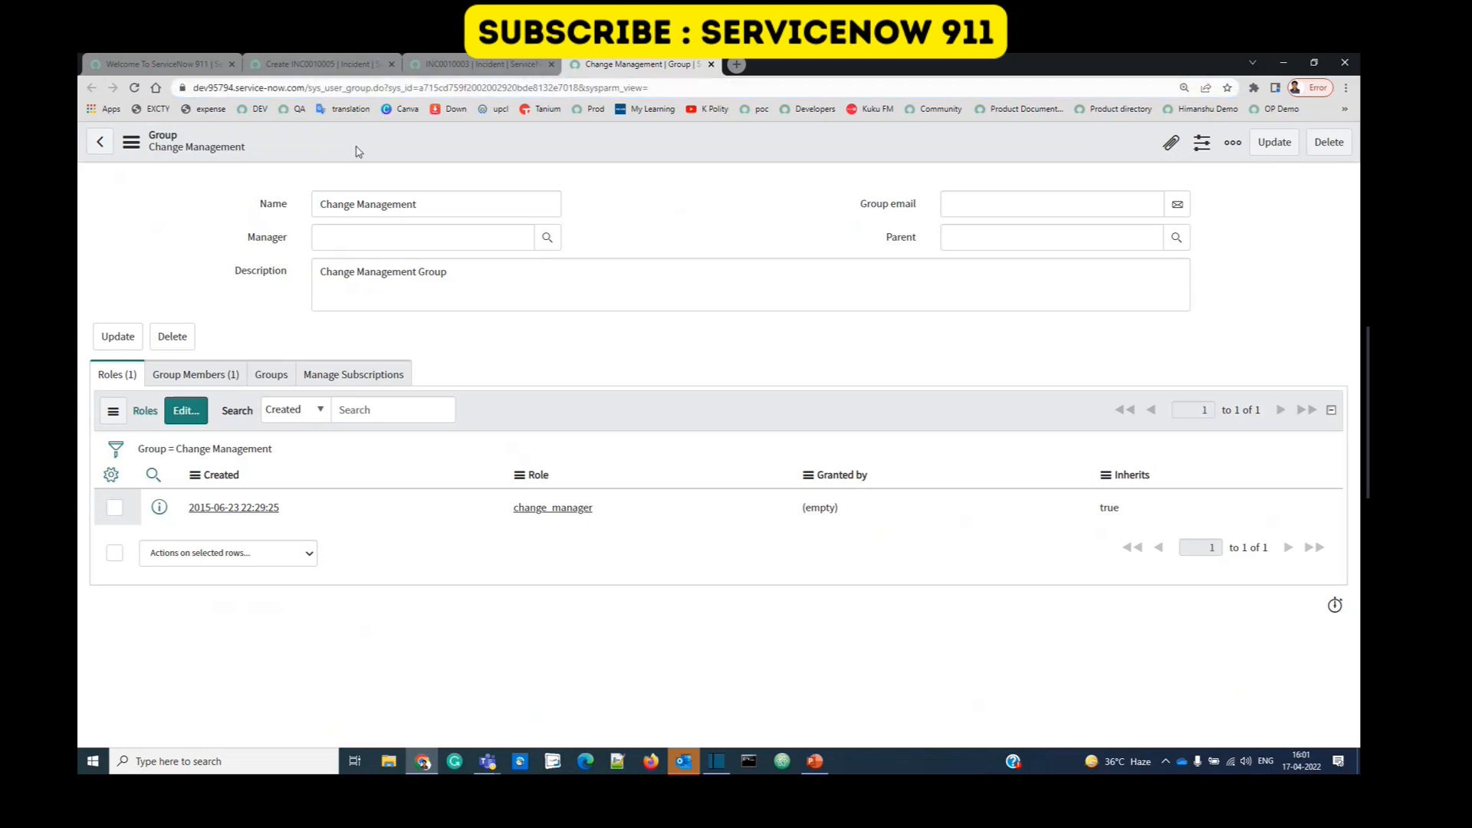
click(476, 88)
double_click(481, 88)
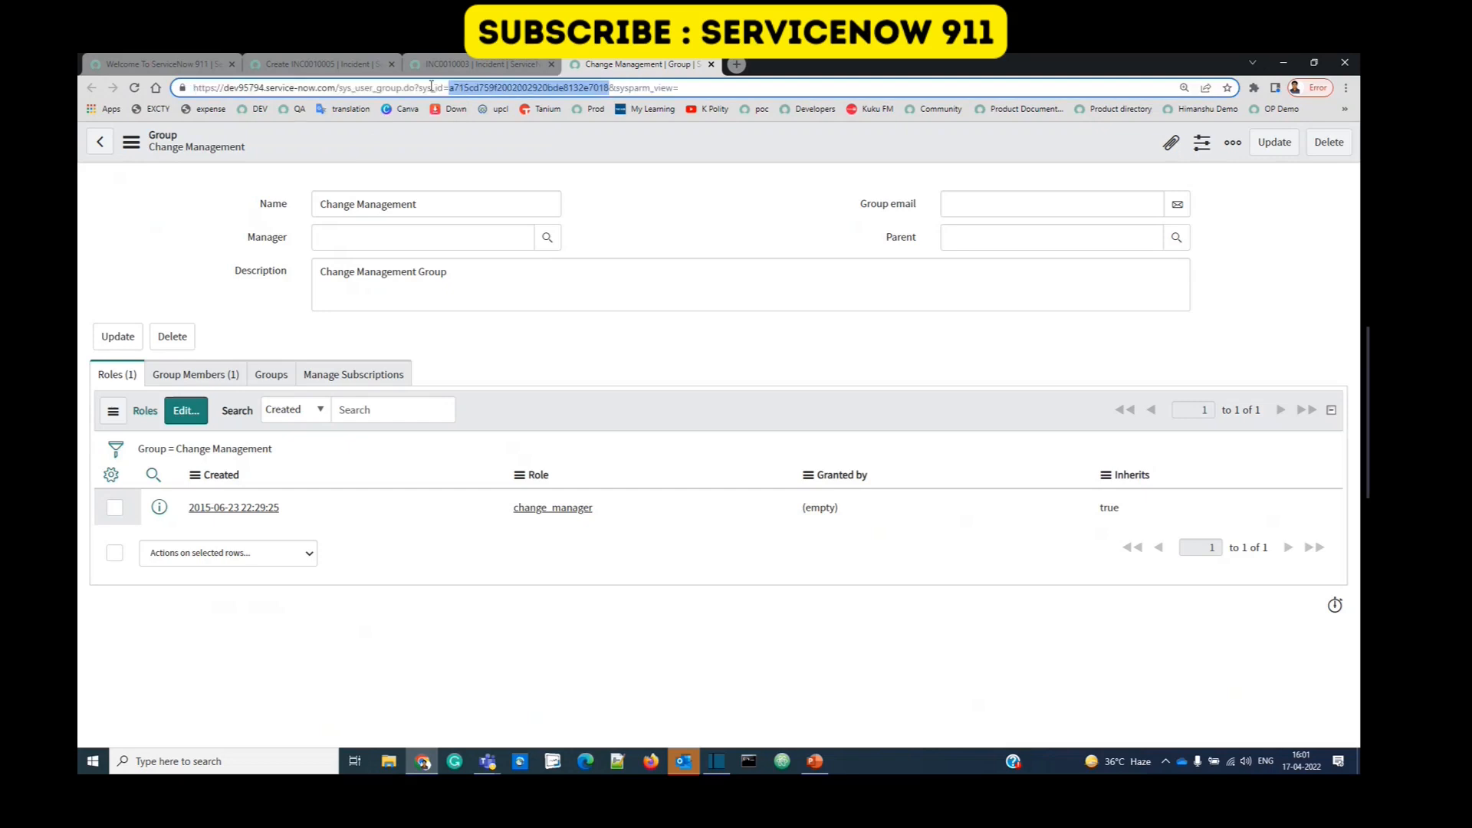
click(683, 191)
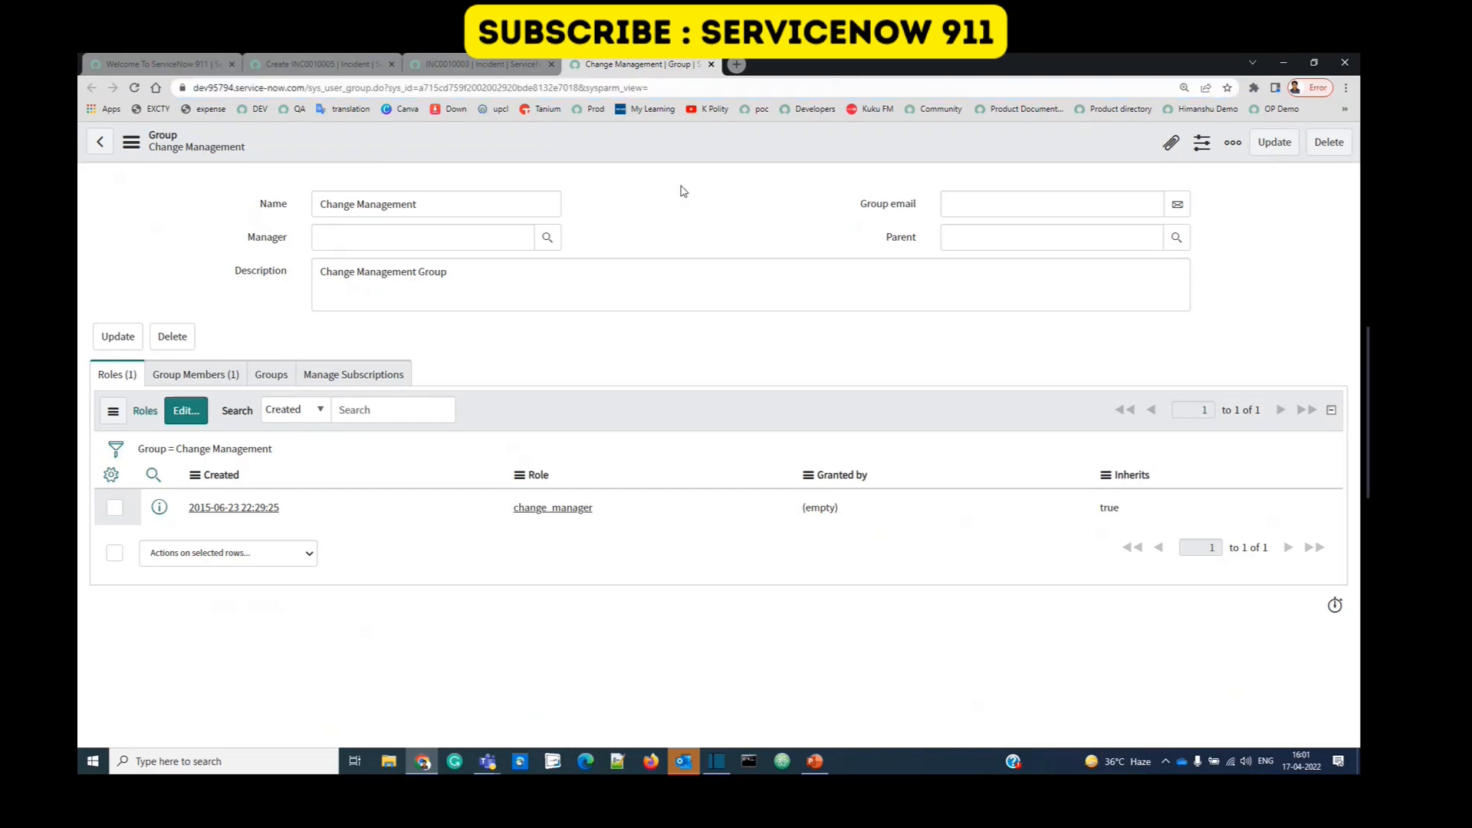
Step: Look through the group's Group Members, Groups and Manage Subscriptions related lists, and return to the new incident form
click(196, 374)
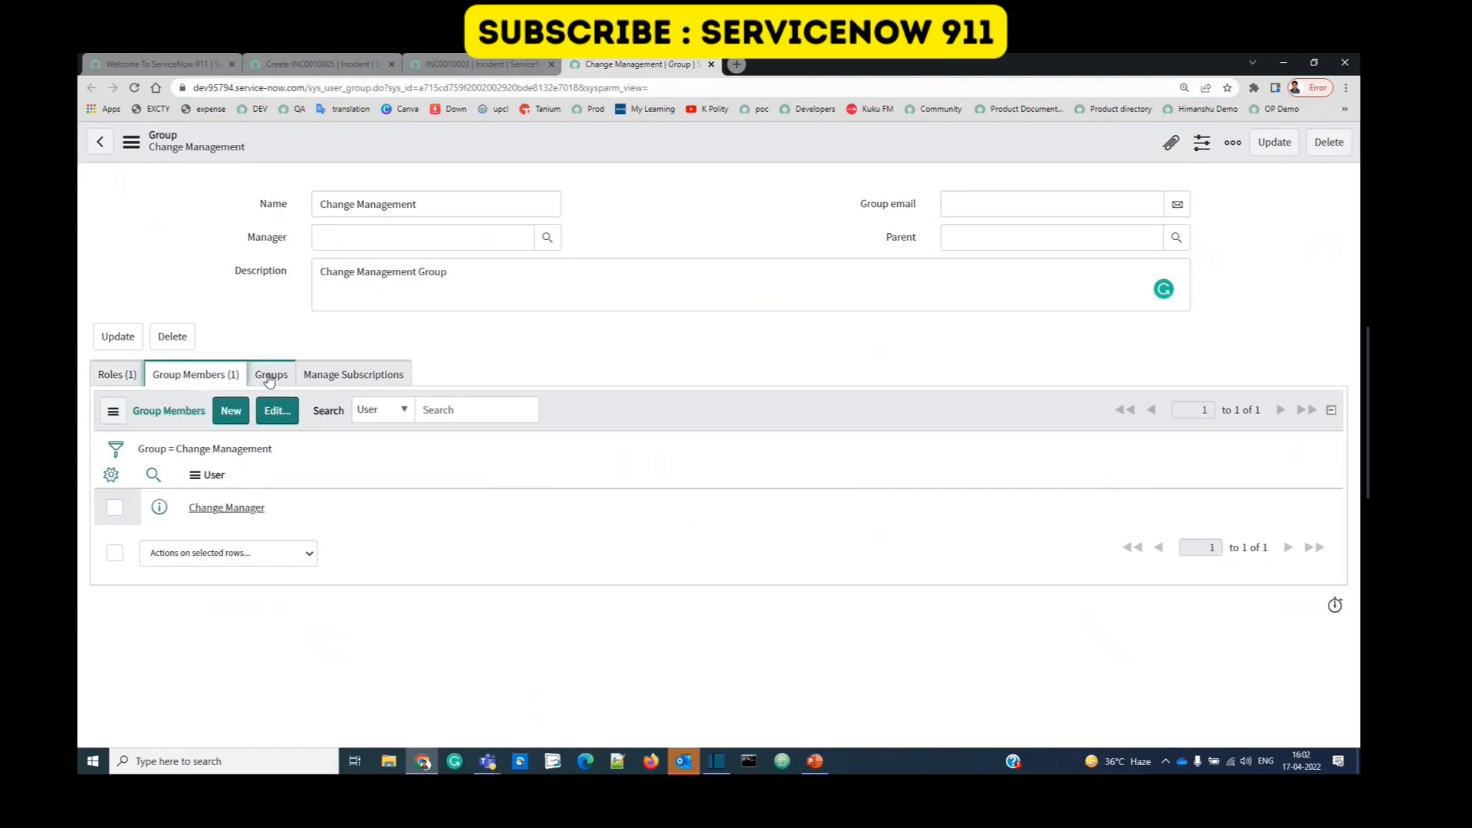
click(271, 375)
click(306, 379)
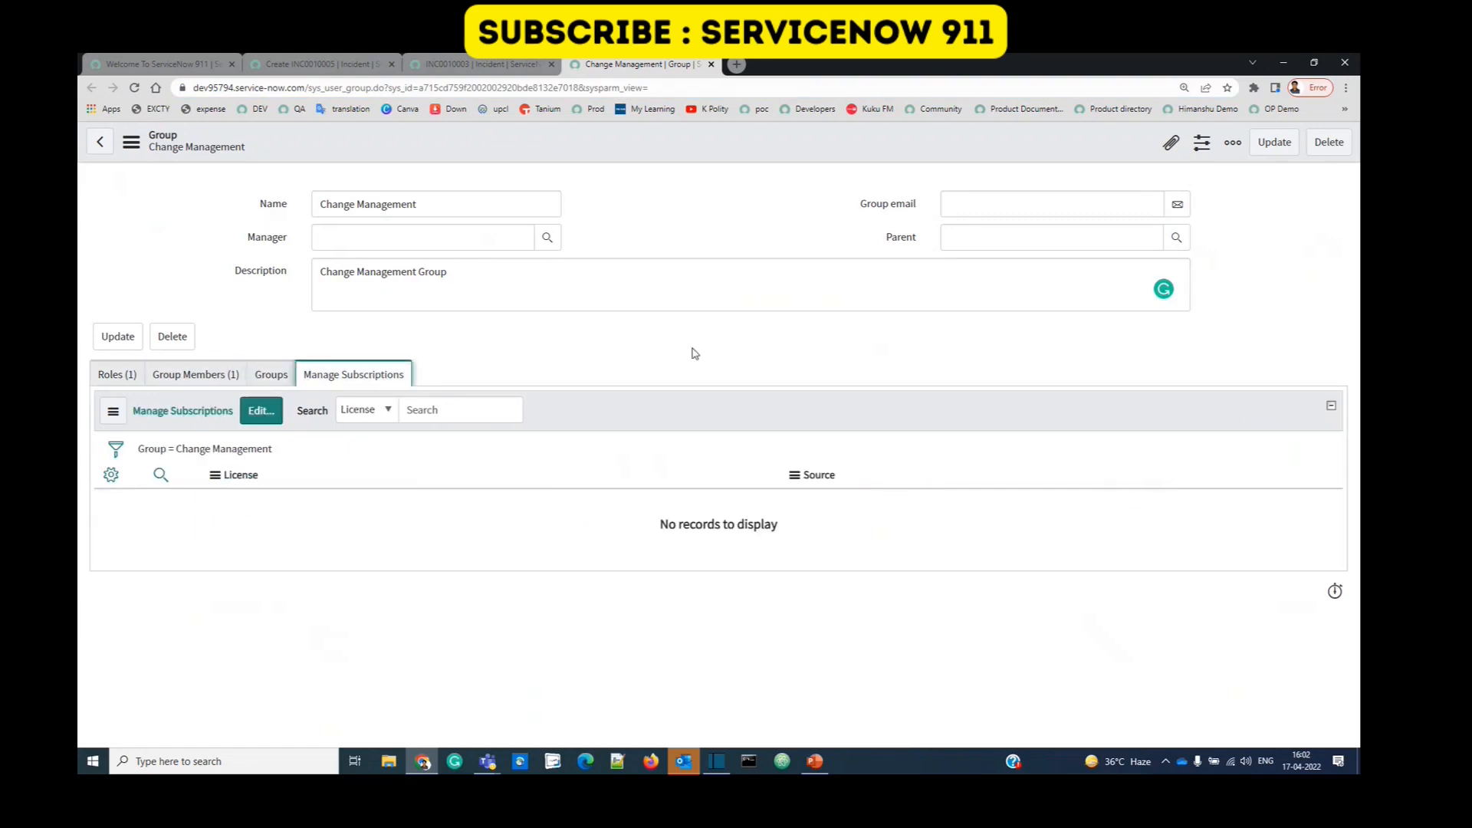
click(454, 63)
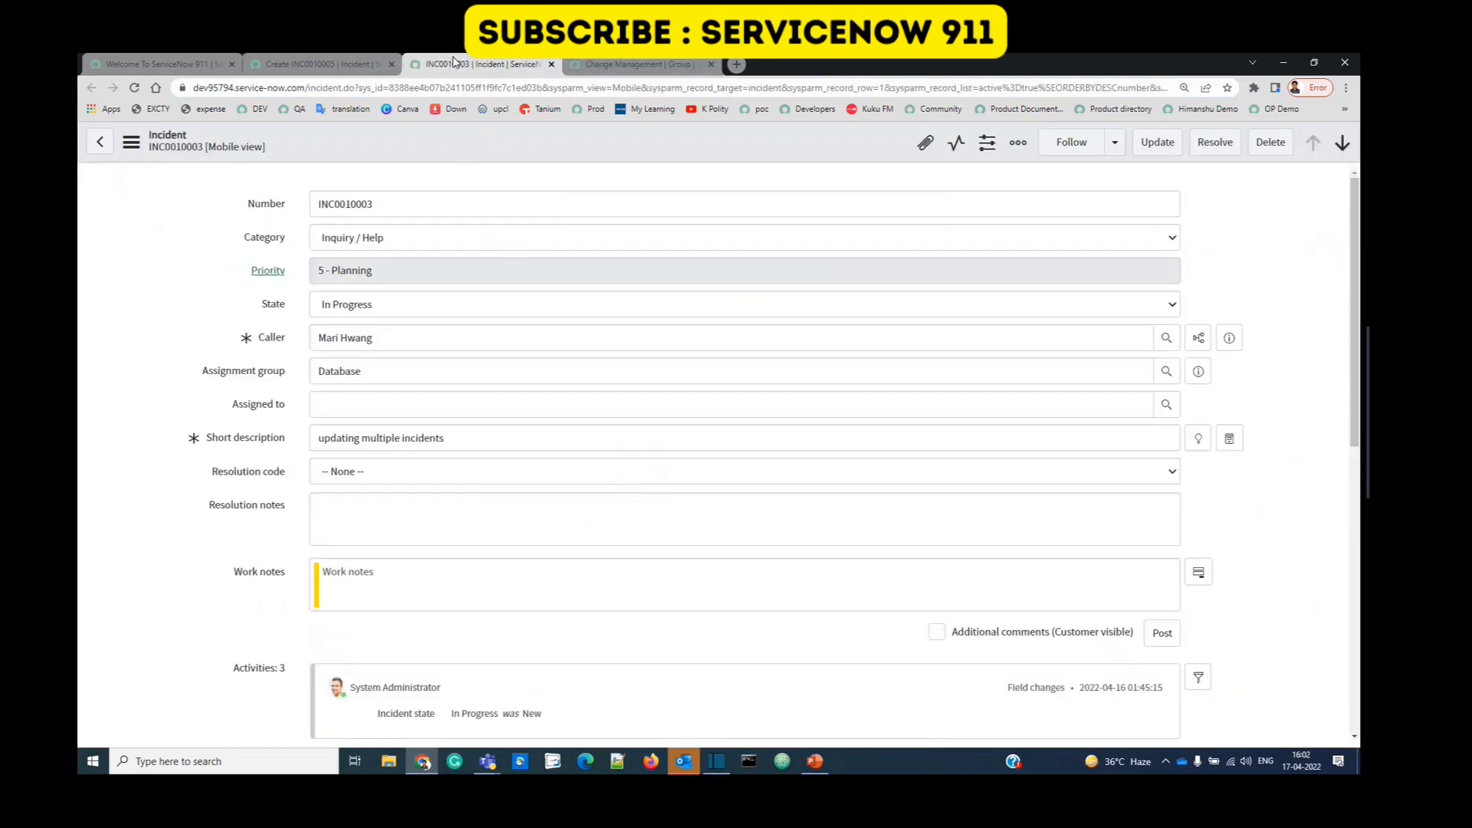
click(349, 64)
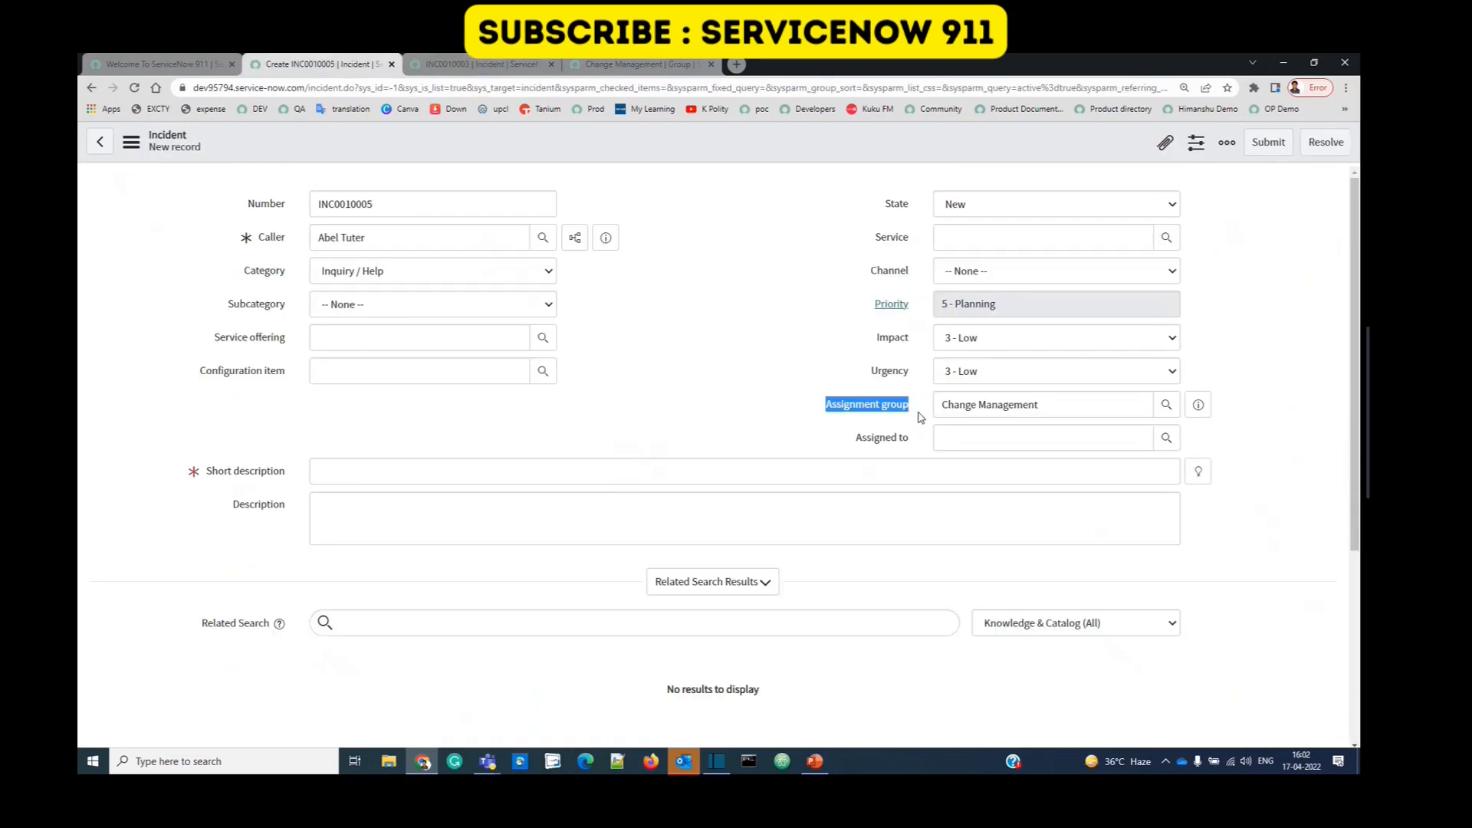
Step: Examine the Urgency, Impact and Channel choice fields of the new incident without changing their values
click(988, 373)
click(989, 374)
click(994, 342)
click(997, 343)
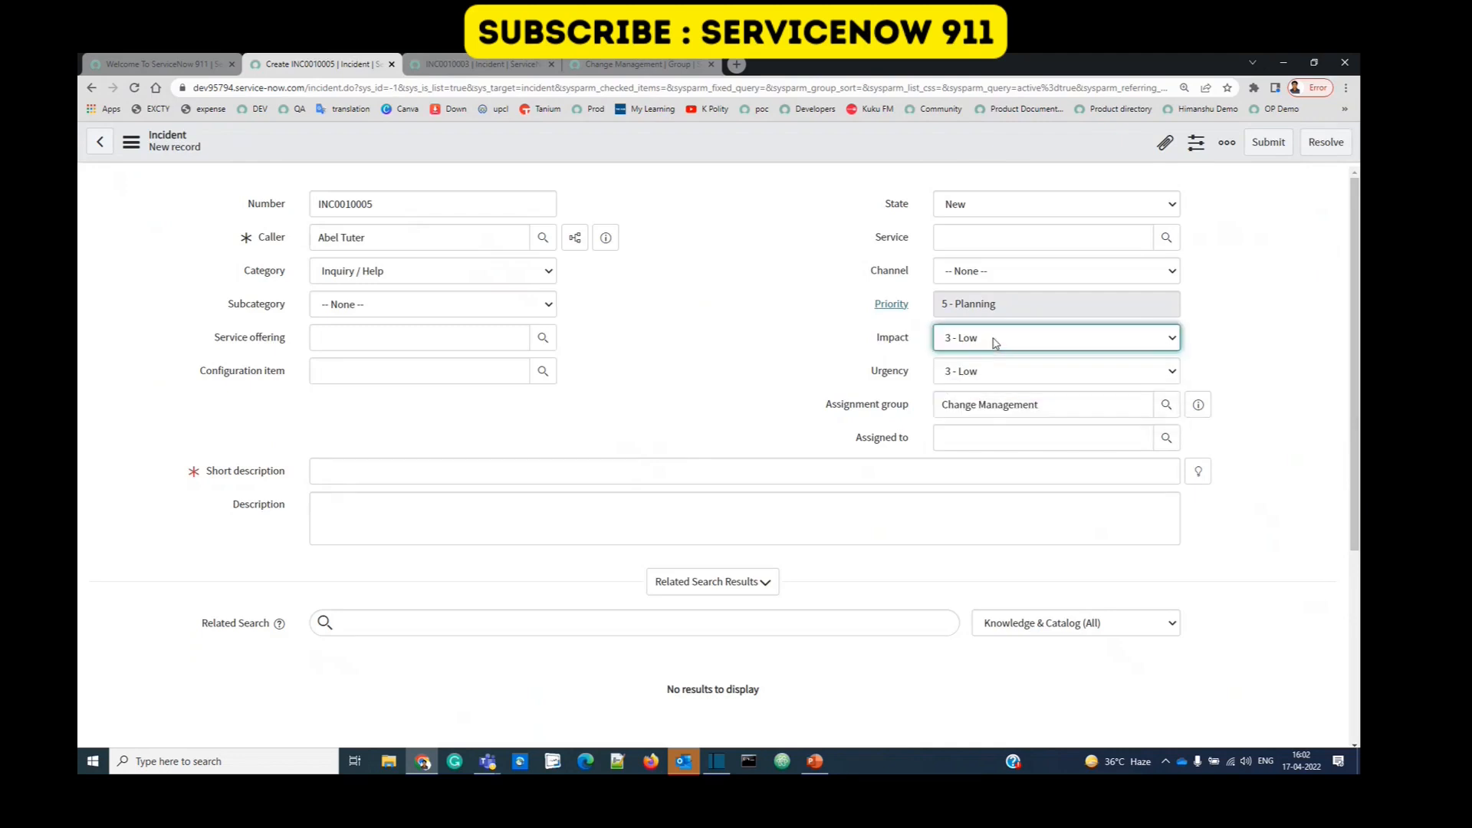
click(993, 273)
click(776, 331)
Step: Fill the new incident's mandatory Short description field with "test"
click(167, 517)
scroll(372, 312, down, 3)
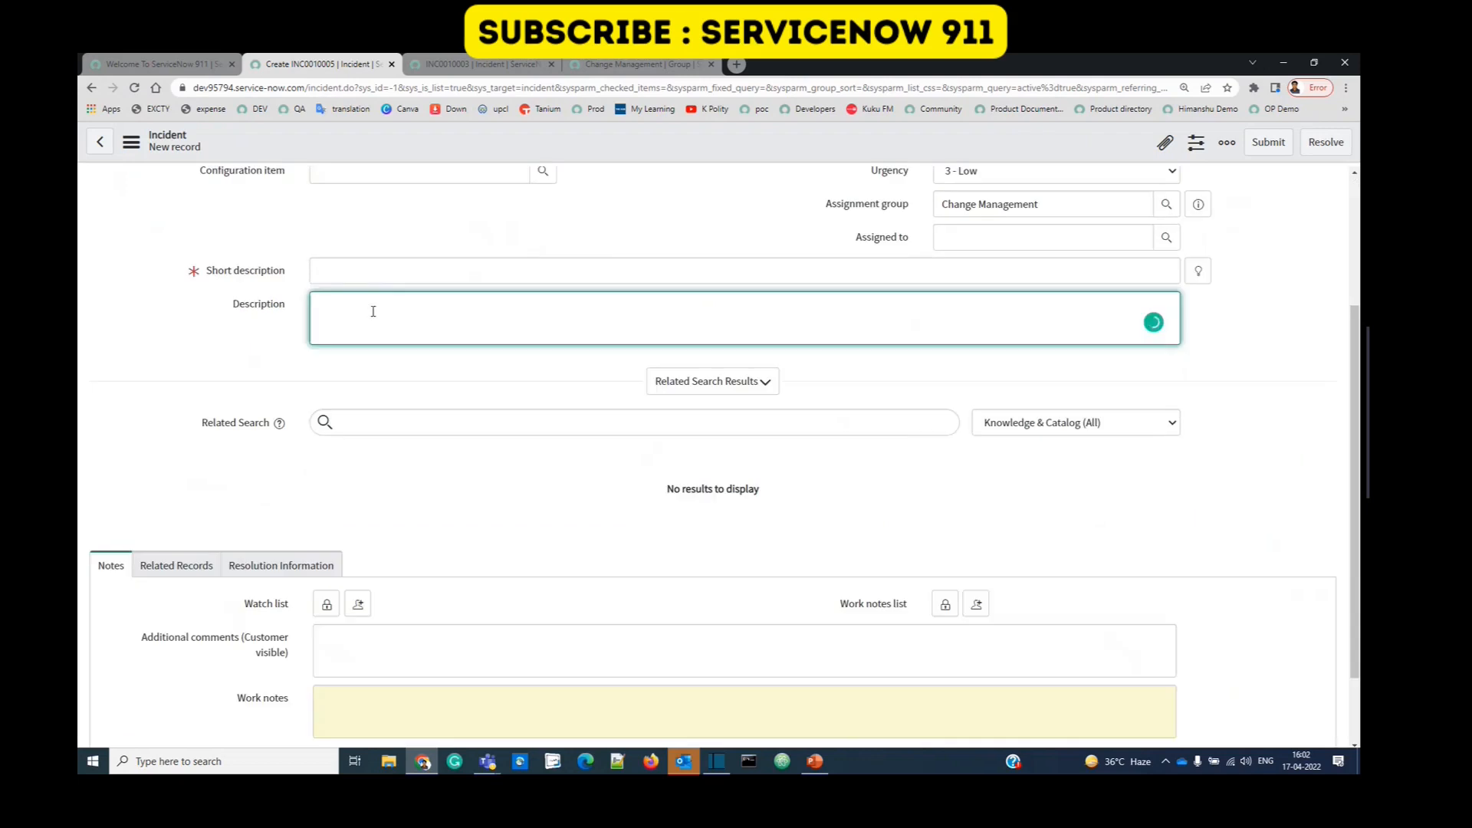
click(359, 269)
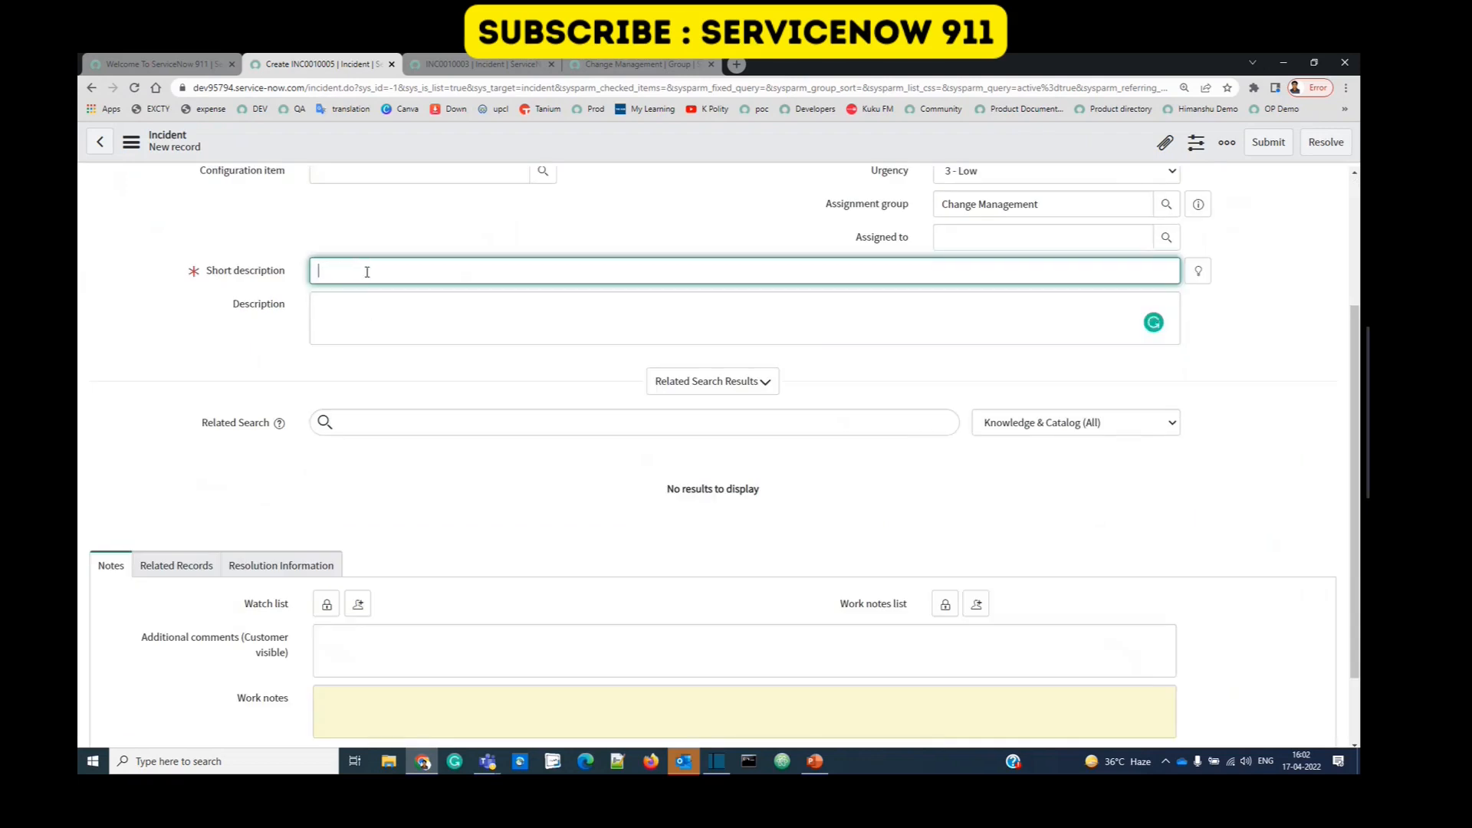
text(test)
Step: Look through the new incident's Related Records, Resolution Information and Notes sections, and inspect the form's header title
scroll(154, 447, down, 2)
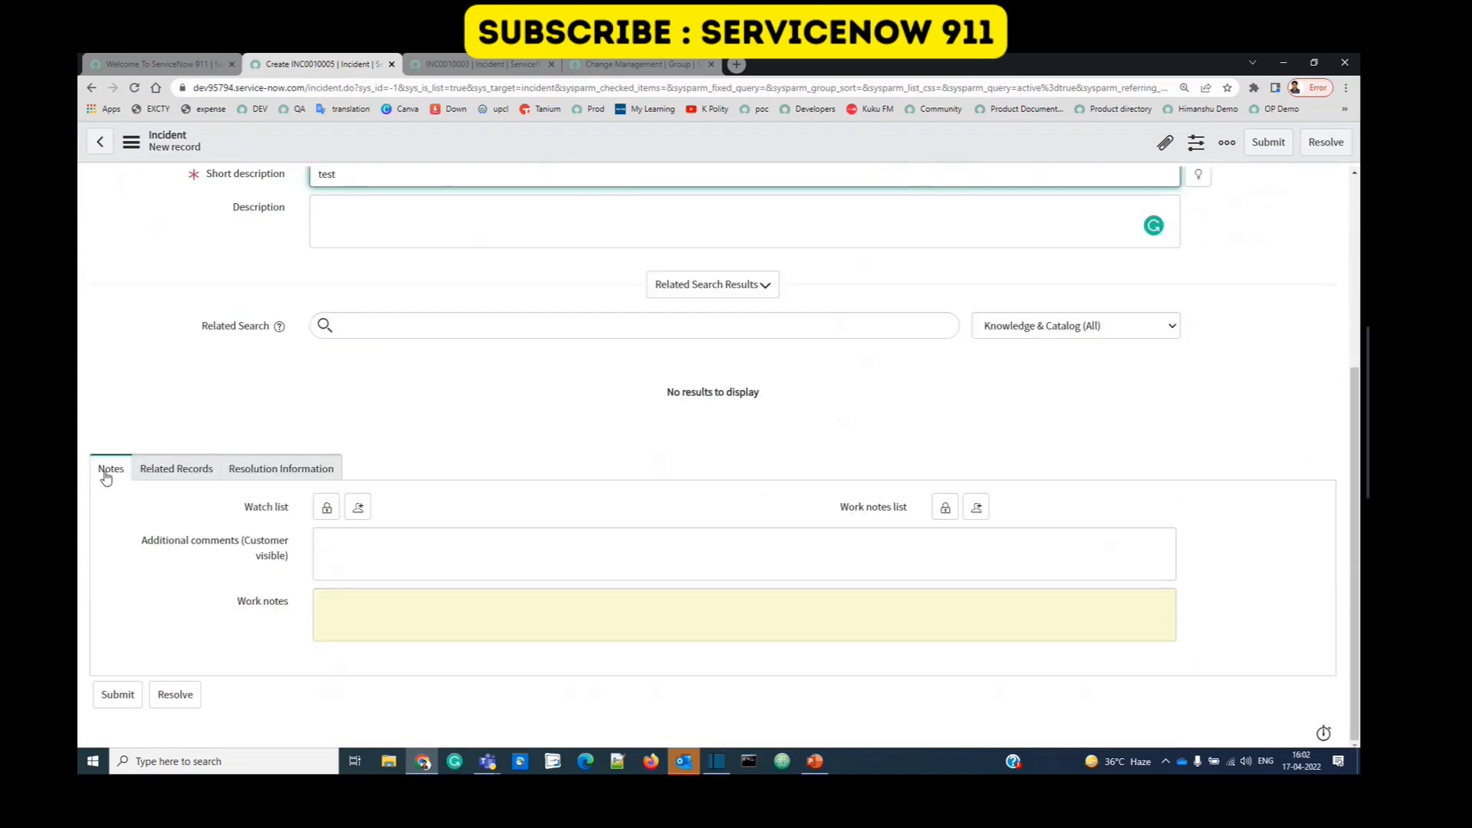
click(175, 469)
click(263, 513)
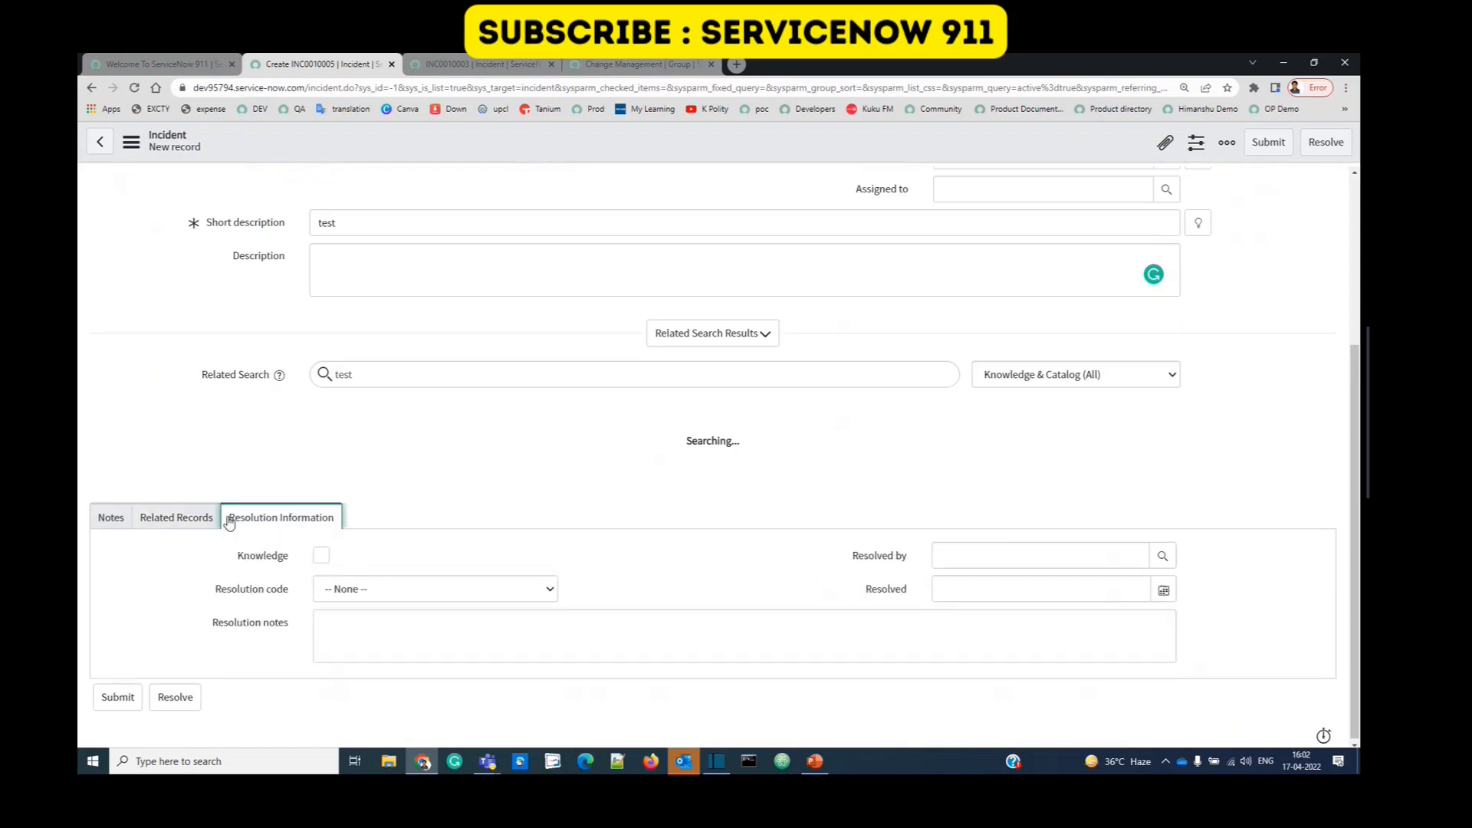
click(104, 518)
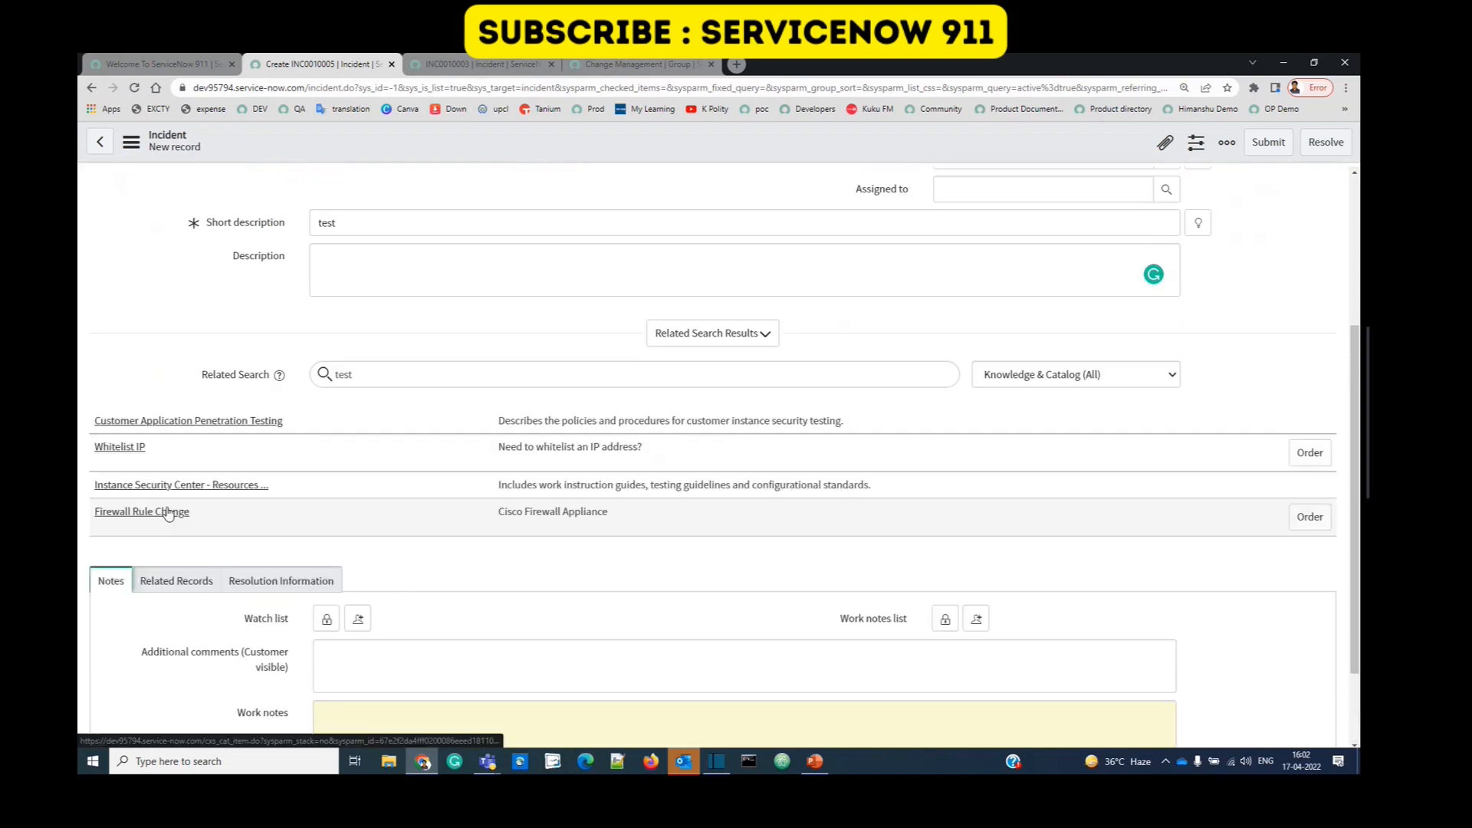
click(157, 581)
scroll(234, 535, up, 3)
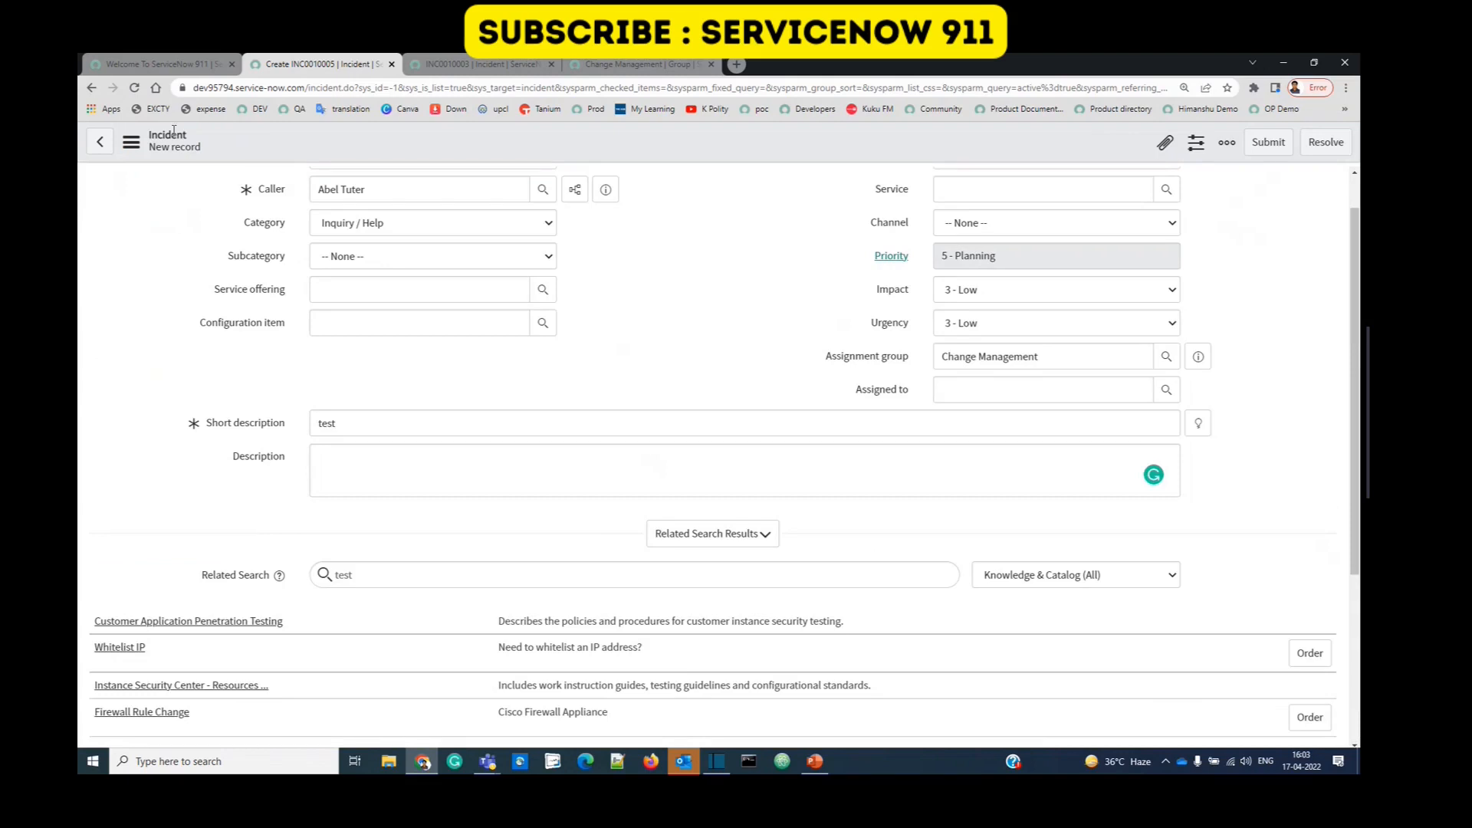
drag(203, 147, 170, 135)
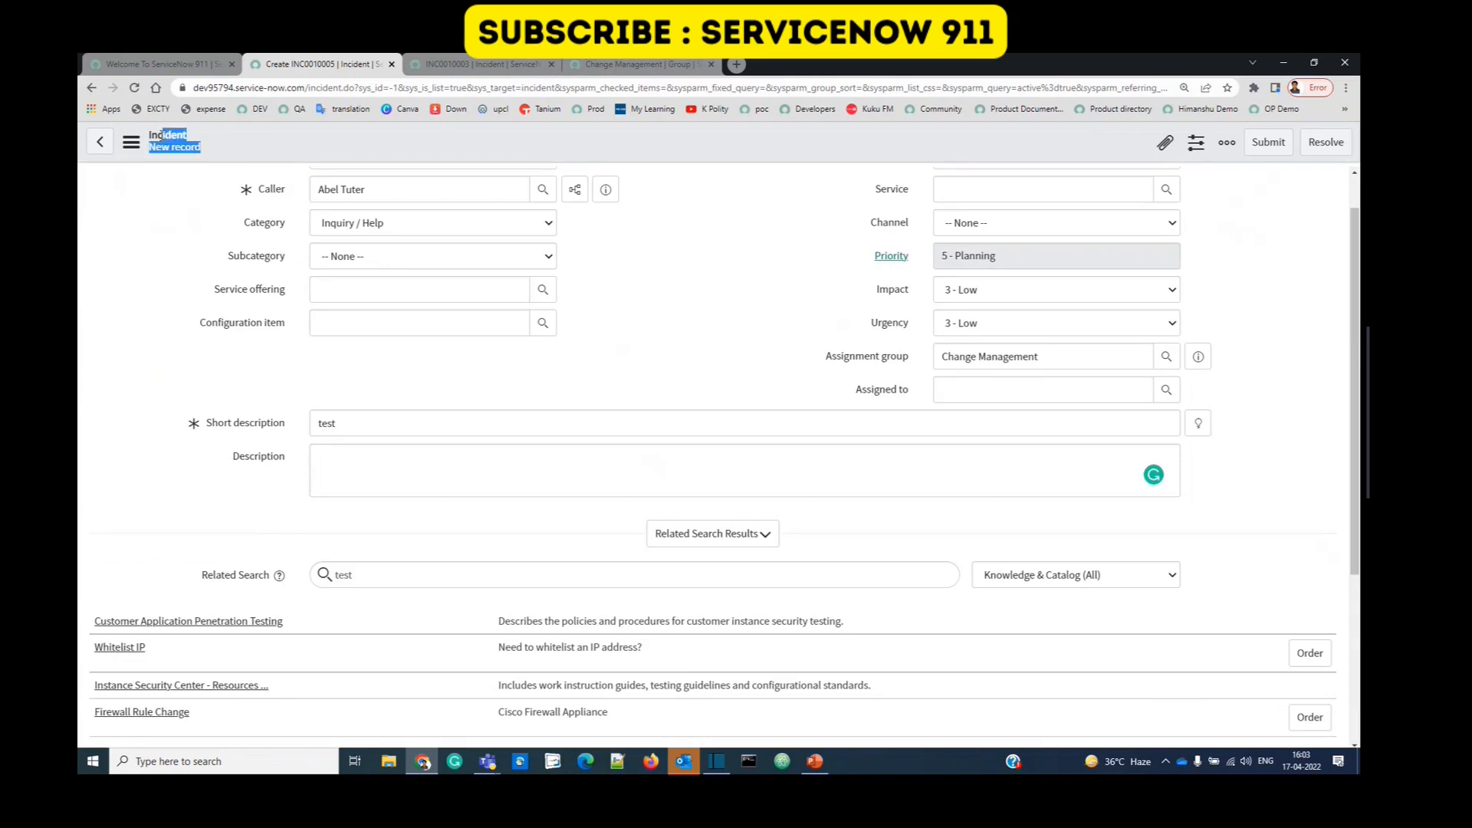
click(175, 288)
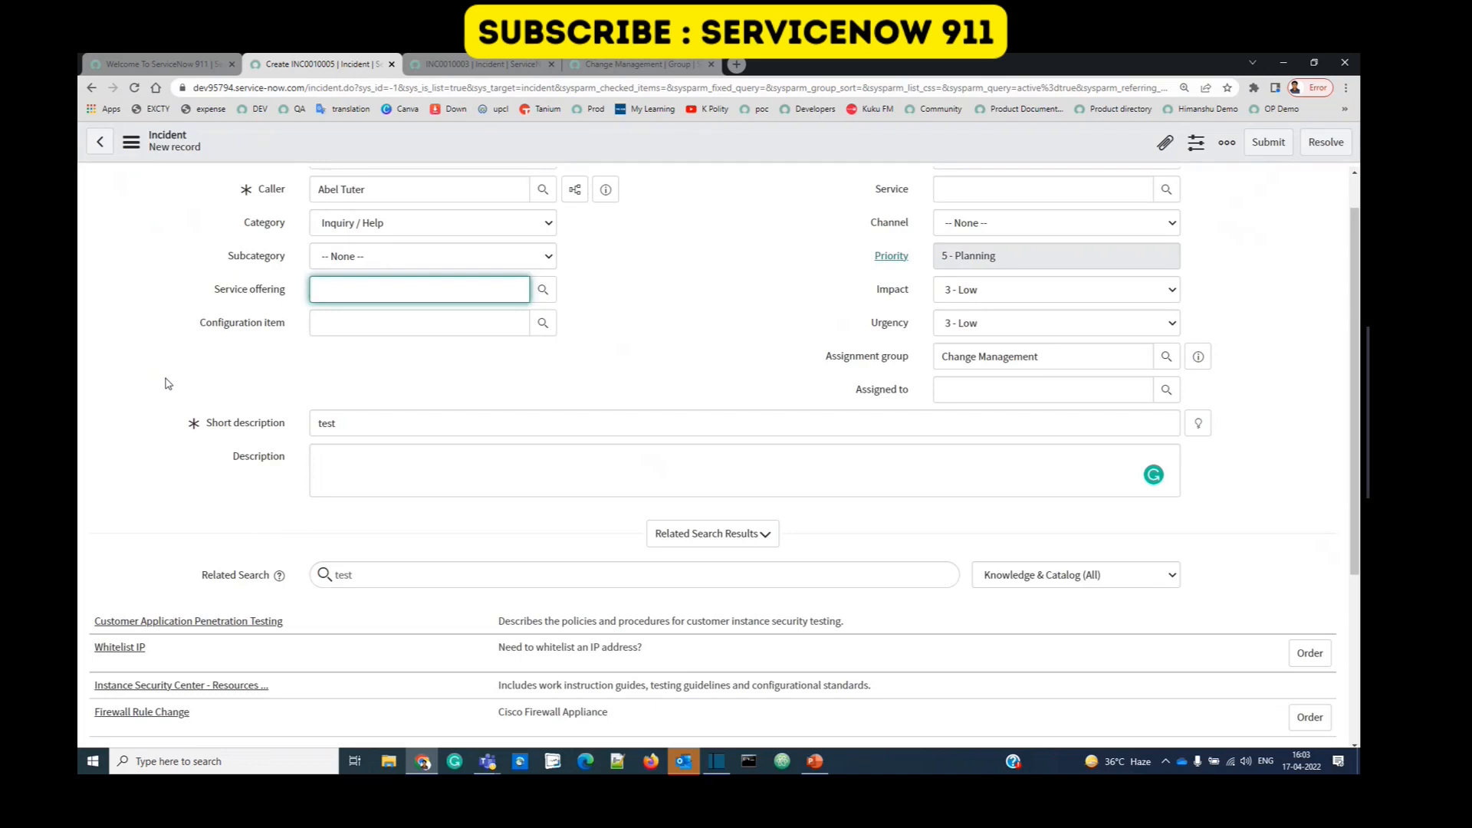
Step: Compare the fields grouped under the incident form's Notes, Related Records and Resolution Information sections
scroll(167, 382, down, 3)
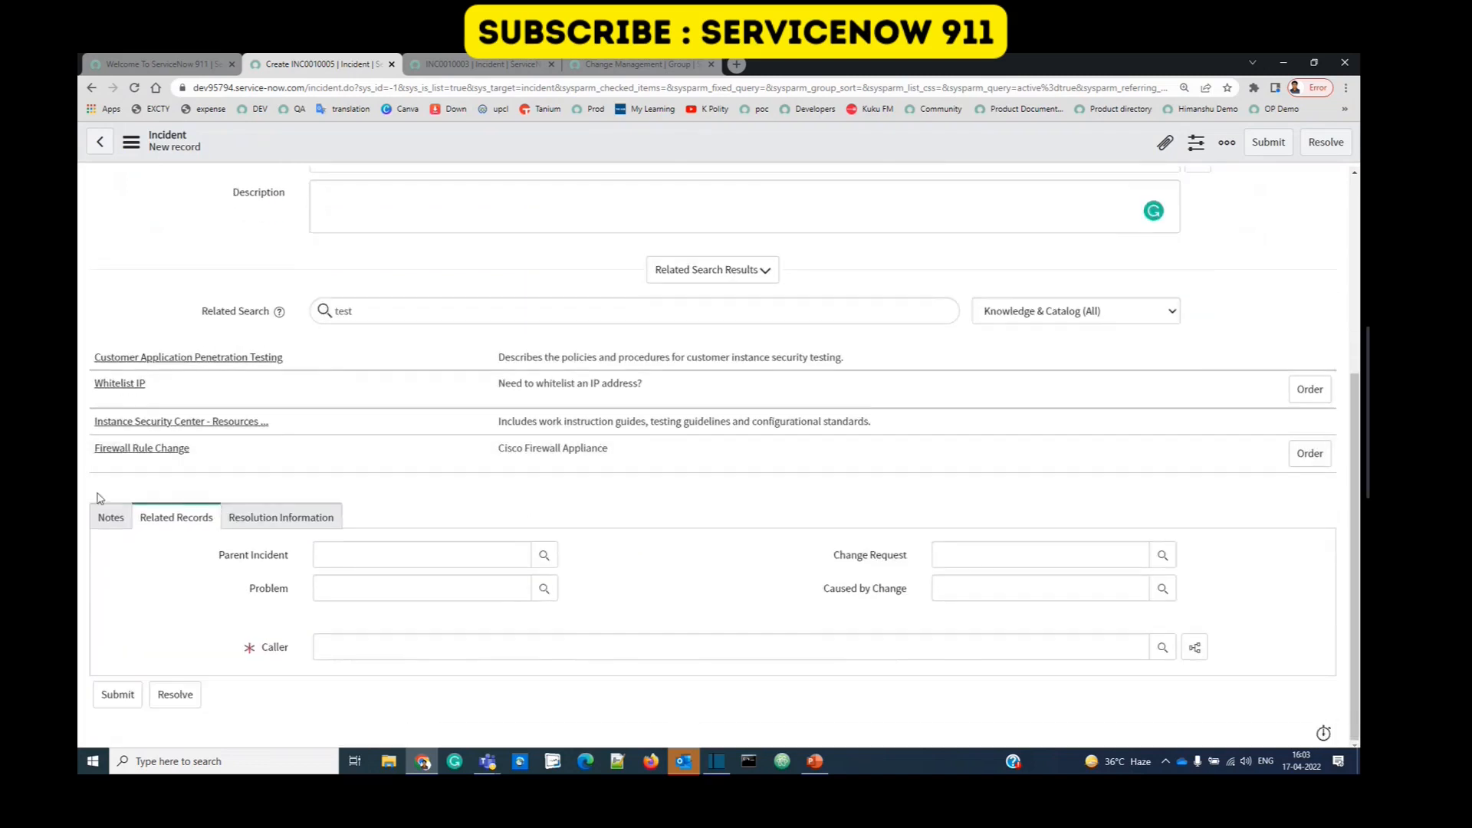
click(107, 518)
click(153, 518)
click(254, 521)
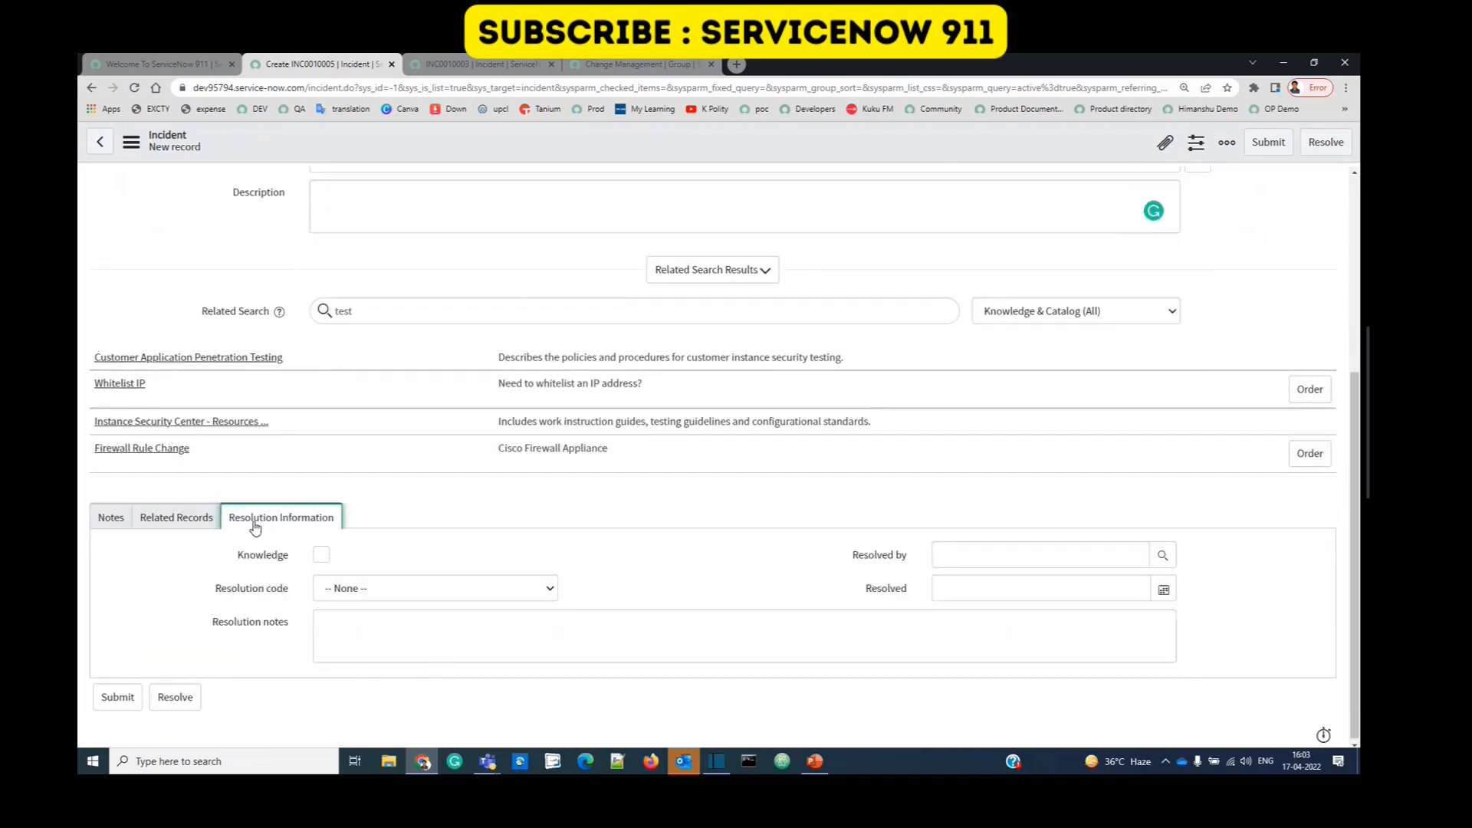
click(111, 518)
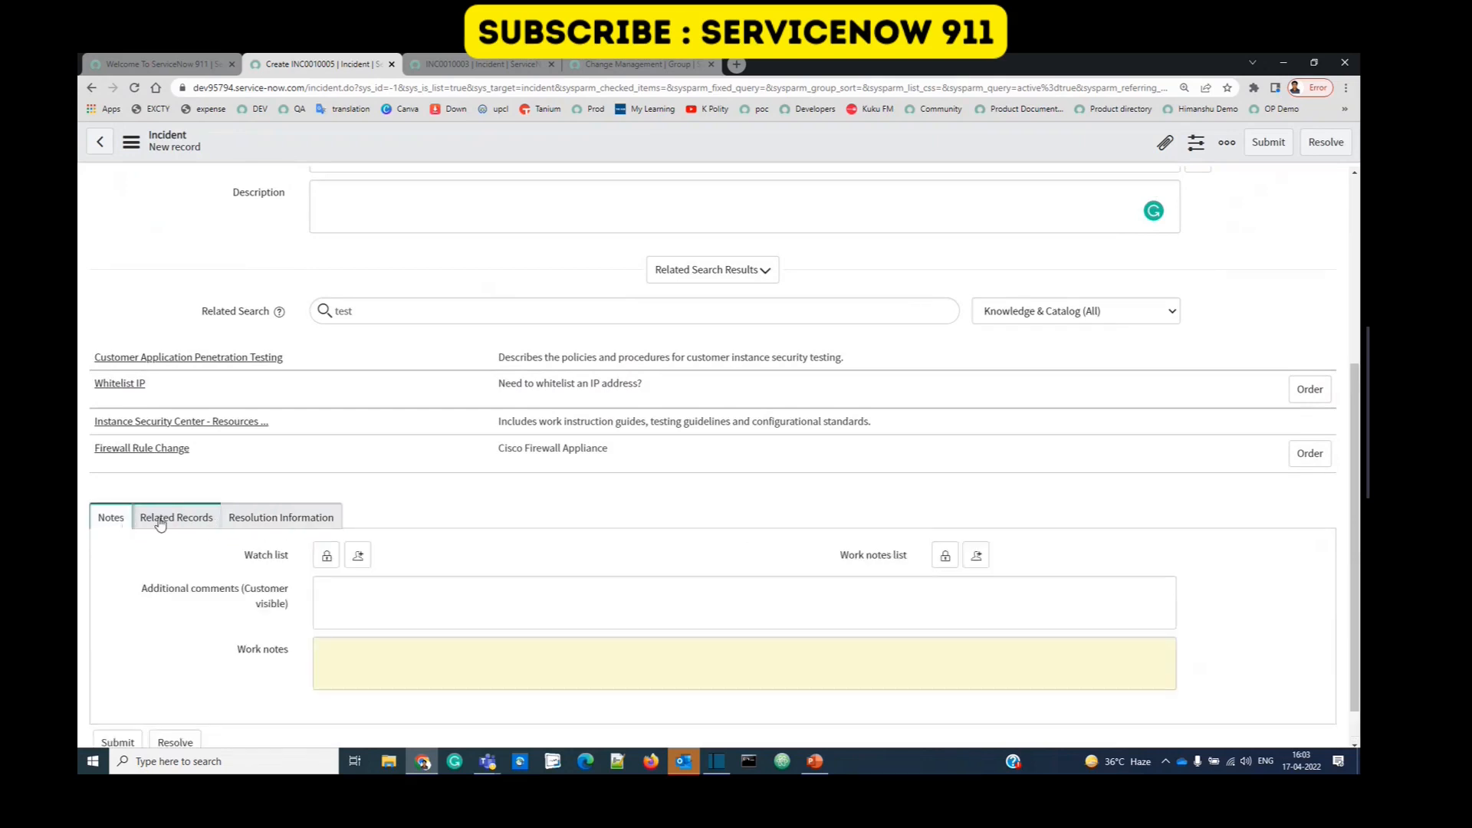
click(160, 521)
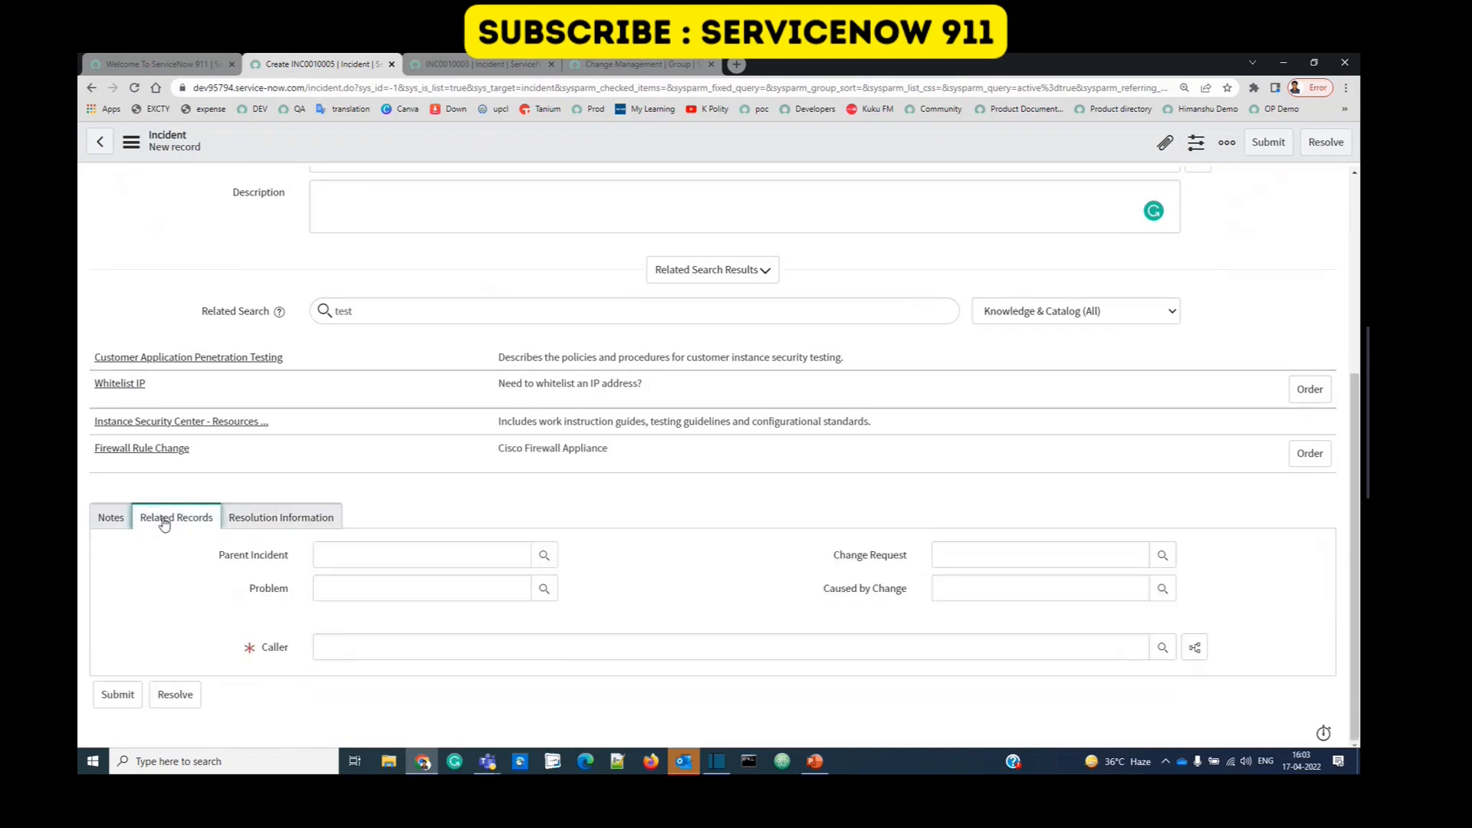
click(311, 528)
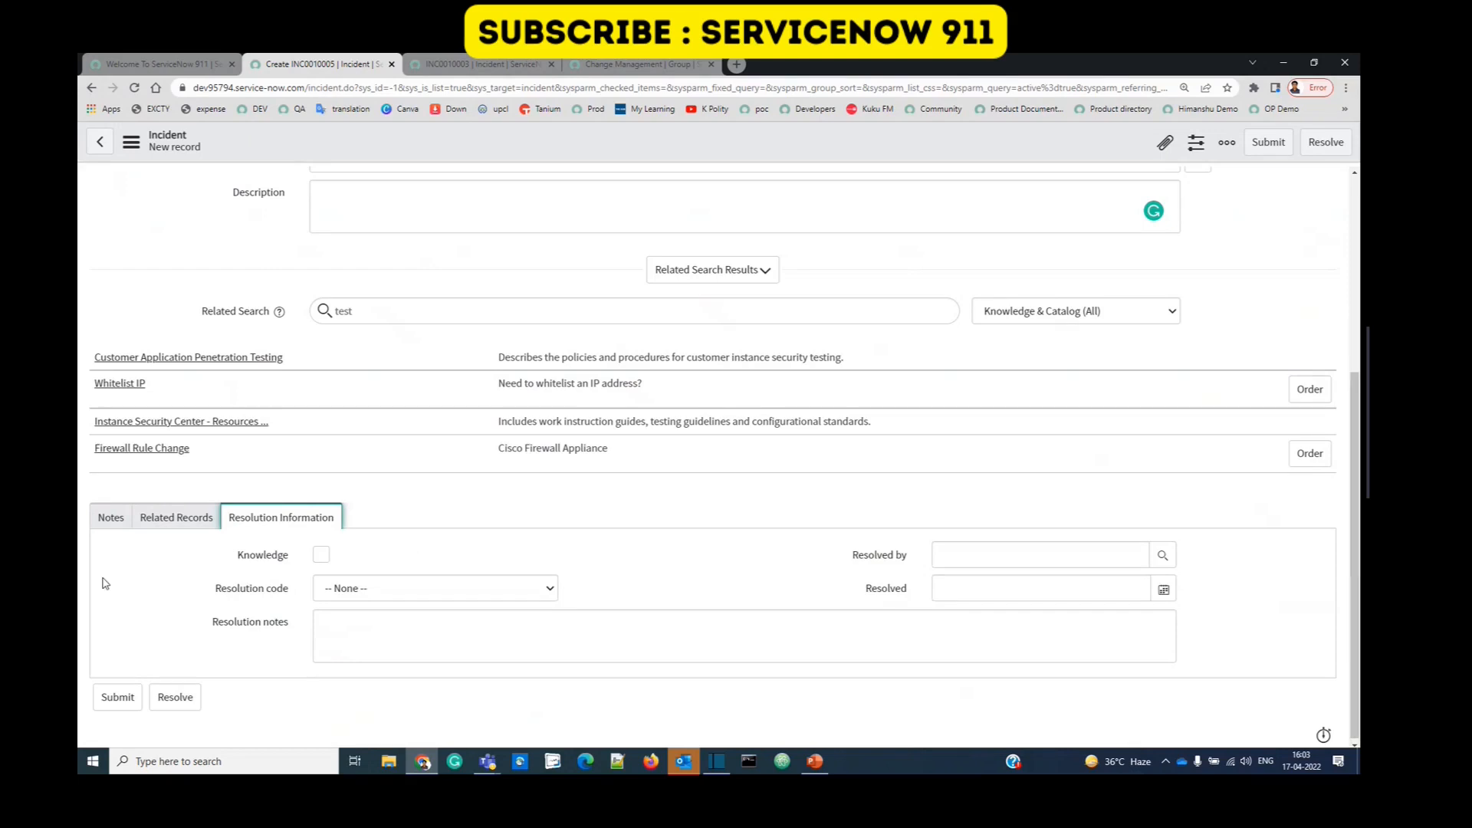
Step: Examine the Notes section's Watch list, Additional comments, Work notes and Work notes list fields
click(111, 517)
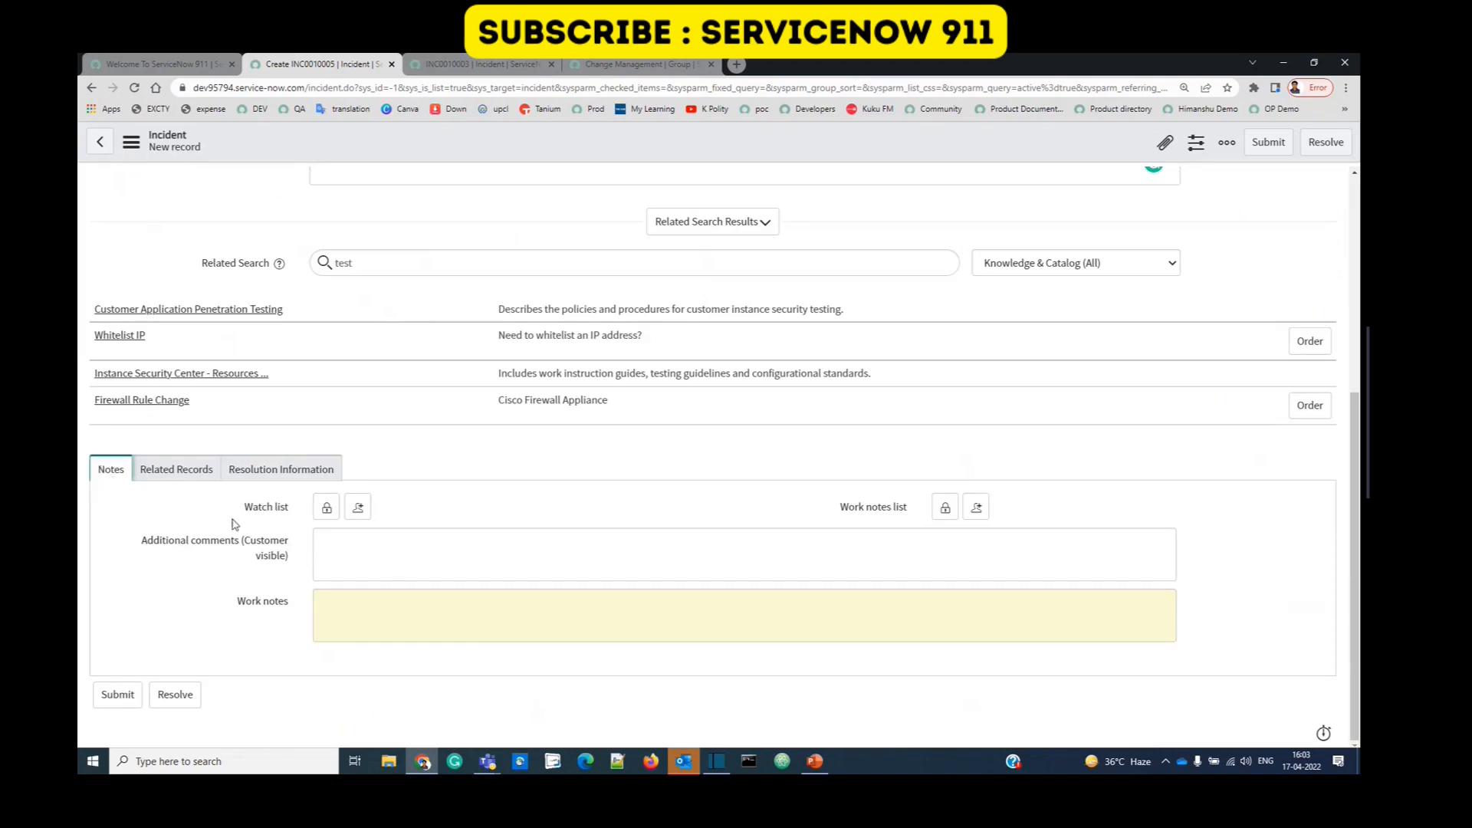
double_click(258, 507)
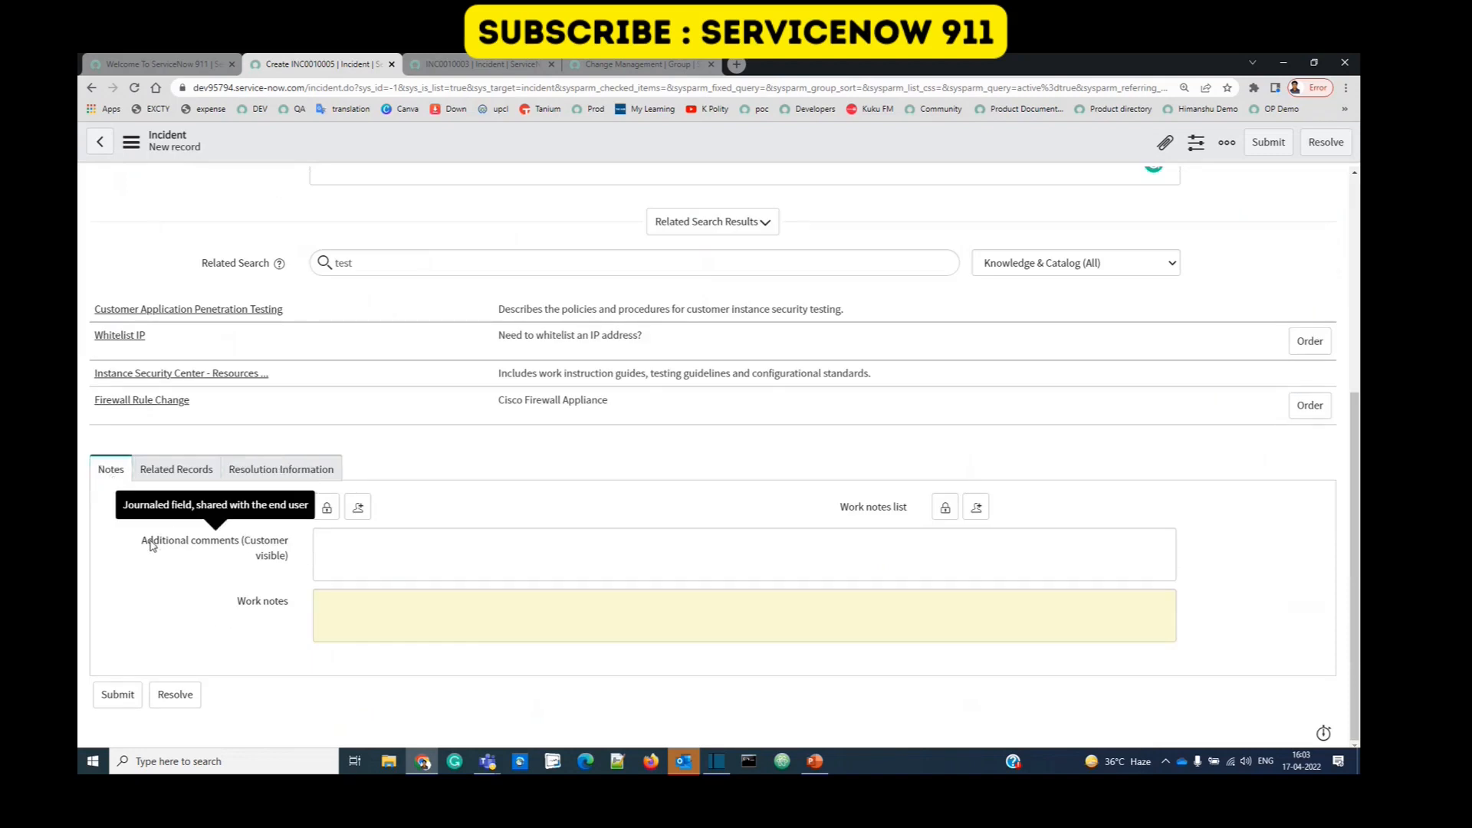
drag(149, 541, 258, 543)
drag(237, 605, 278, 605)
drag(848, 508, 887, 508)
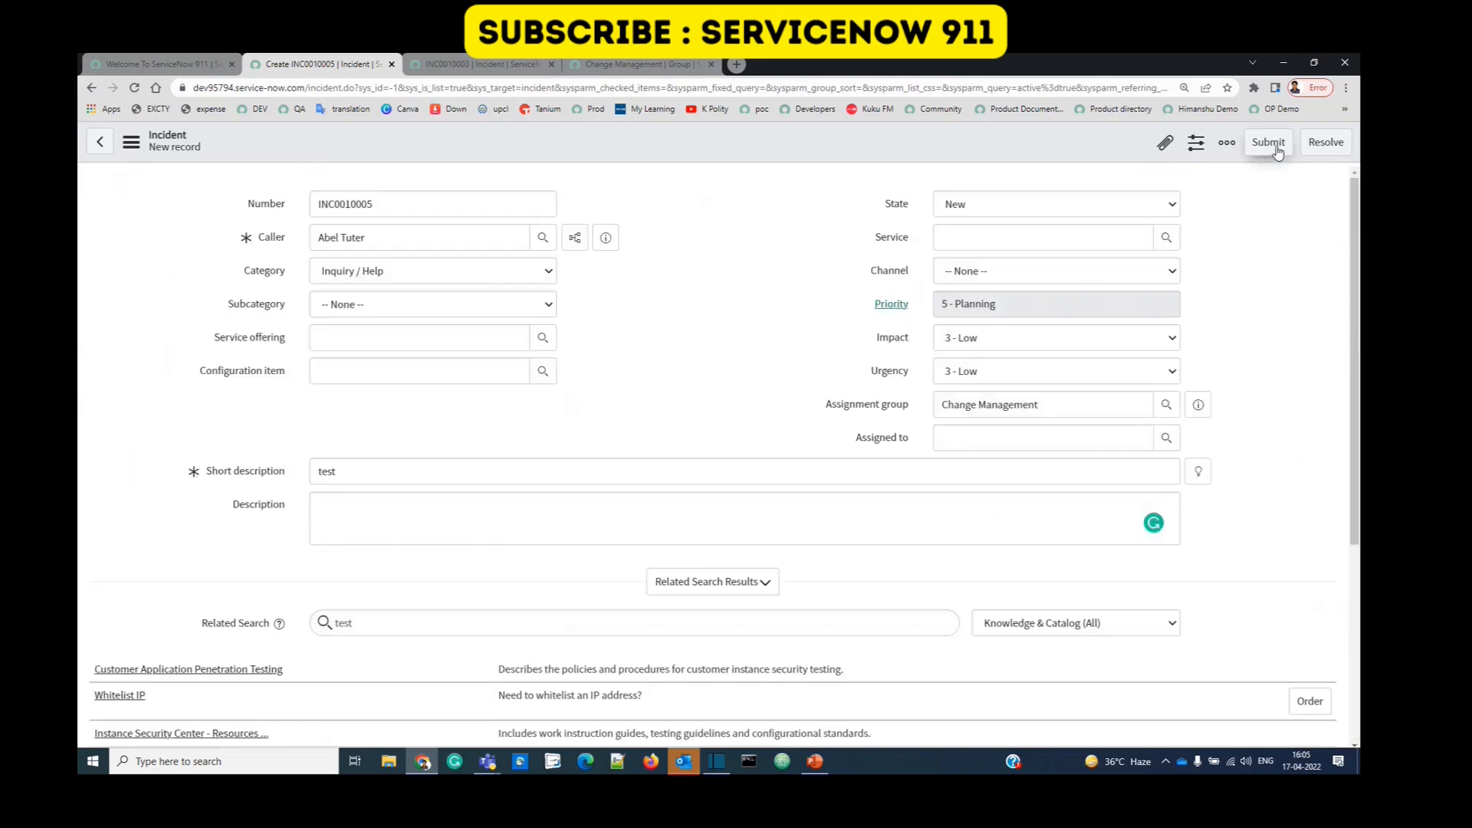
Step: Submit the new incident and check its number, short description, caller and assignment group in the incident list
click(1269, 142)
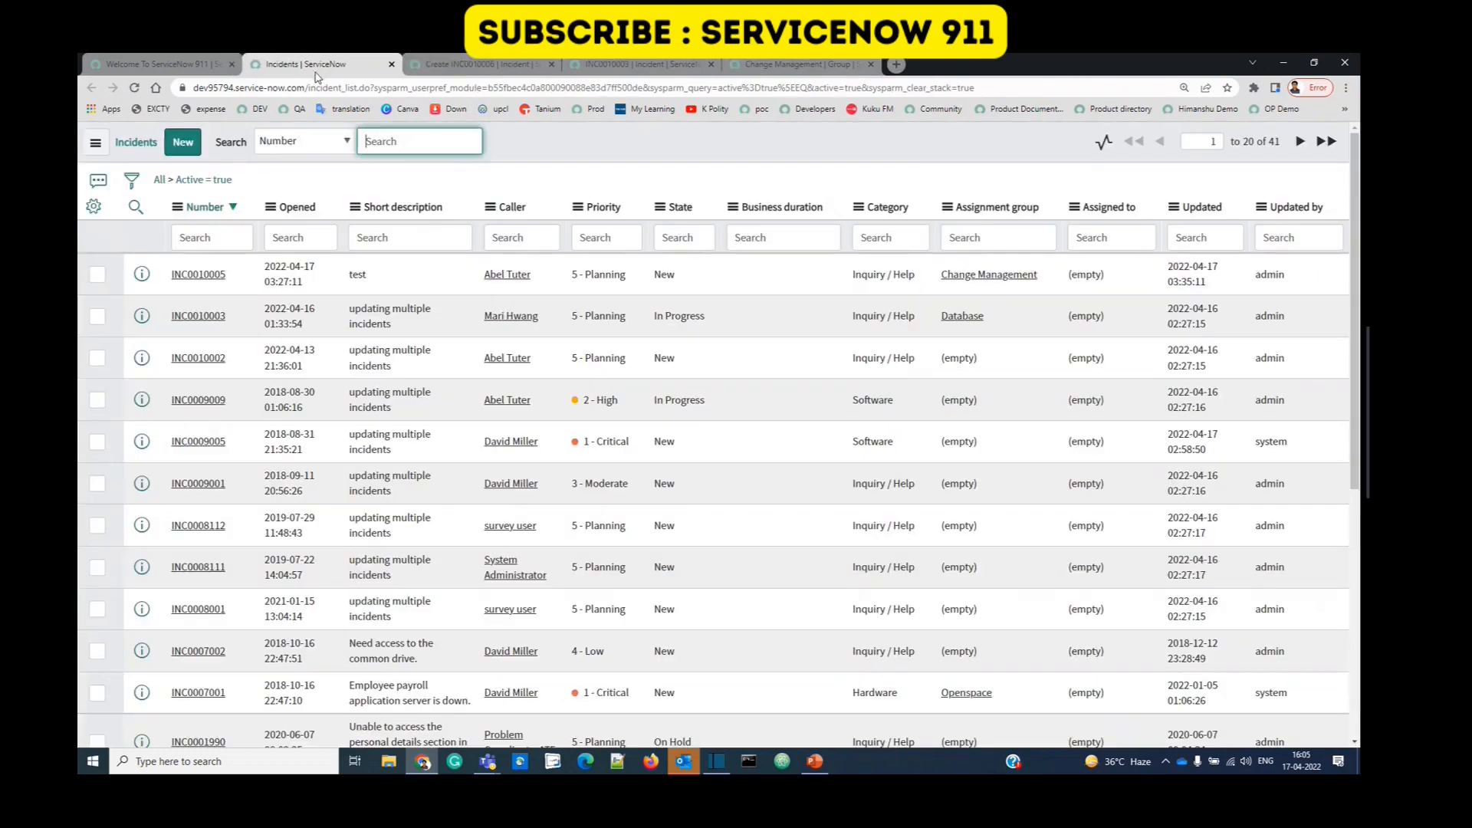
drag(228, 291, 174, 296)
drag(377, 284, 349, 280)
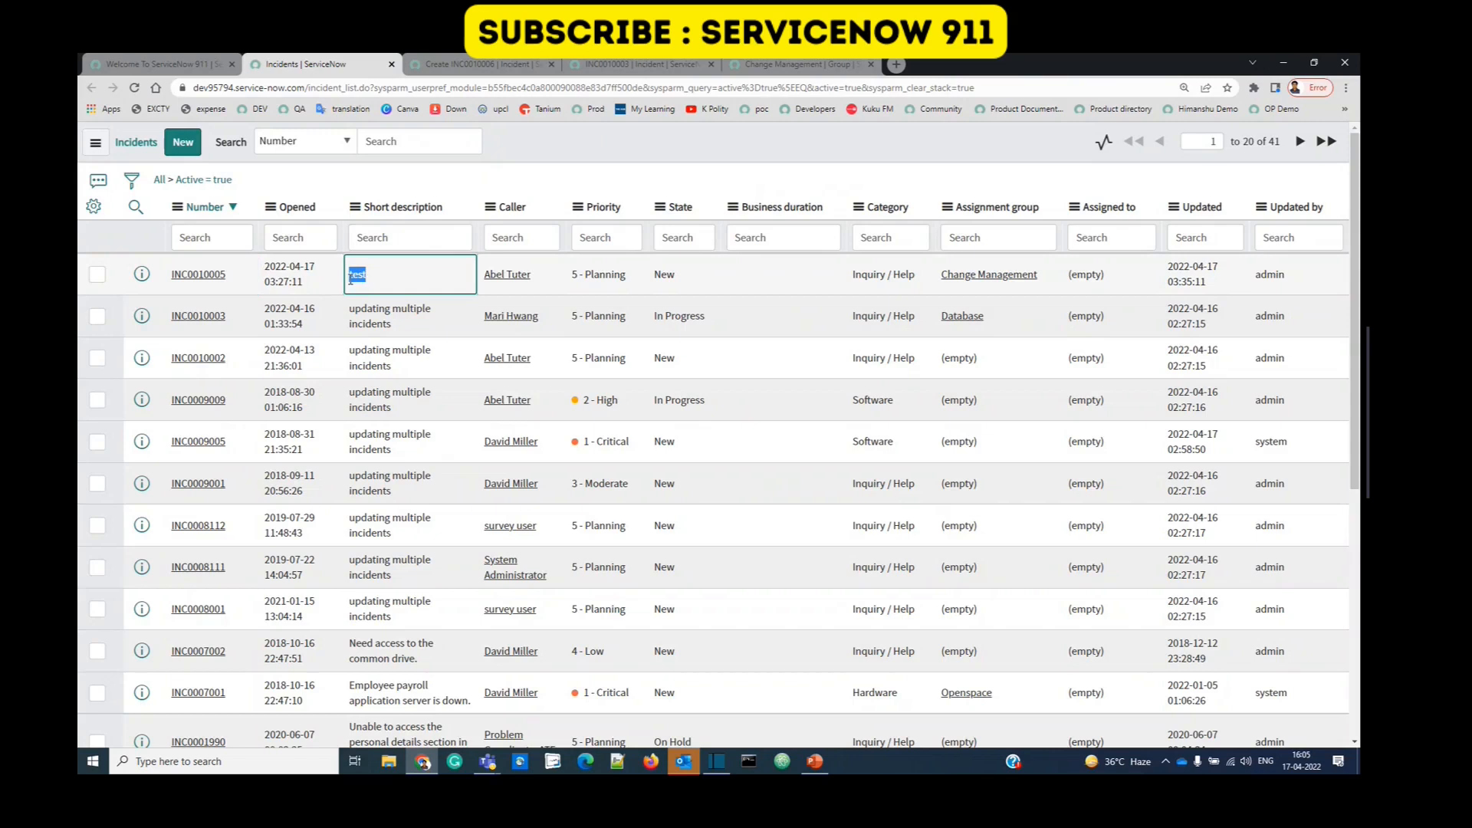
drag(549, 284, 480, 294)
drag(1041, 285, 942, 288)
click(709, 286)
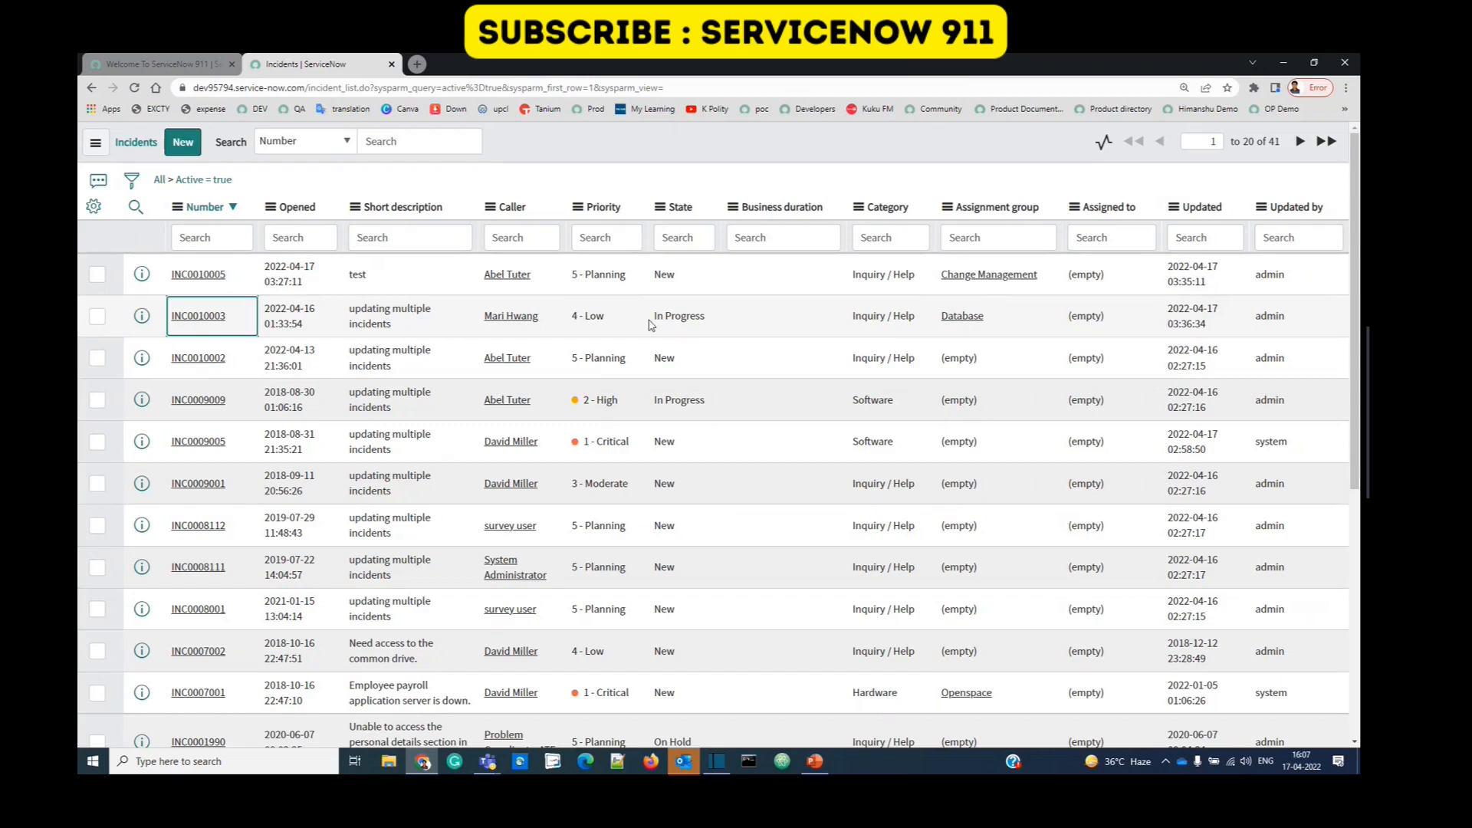
Step: Try to set the state of incident INC0010003 to Closed by editing it directly in the incident list
click(686, 315)
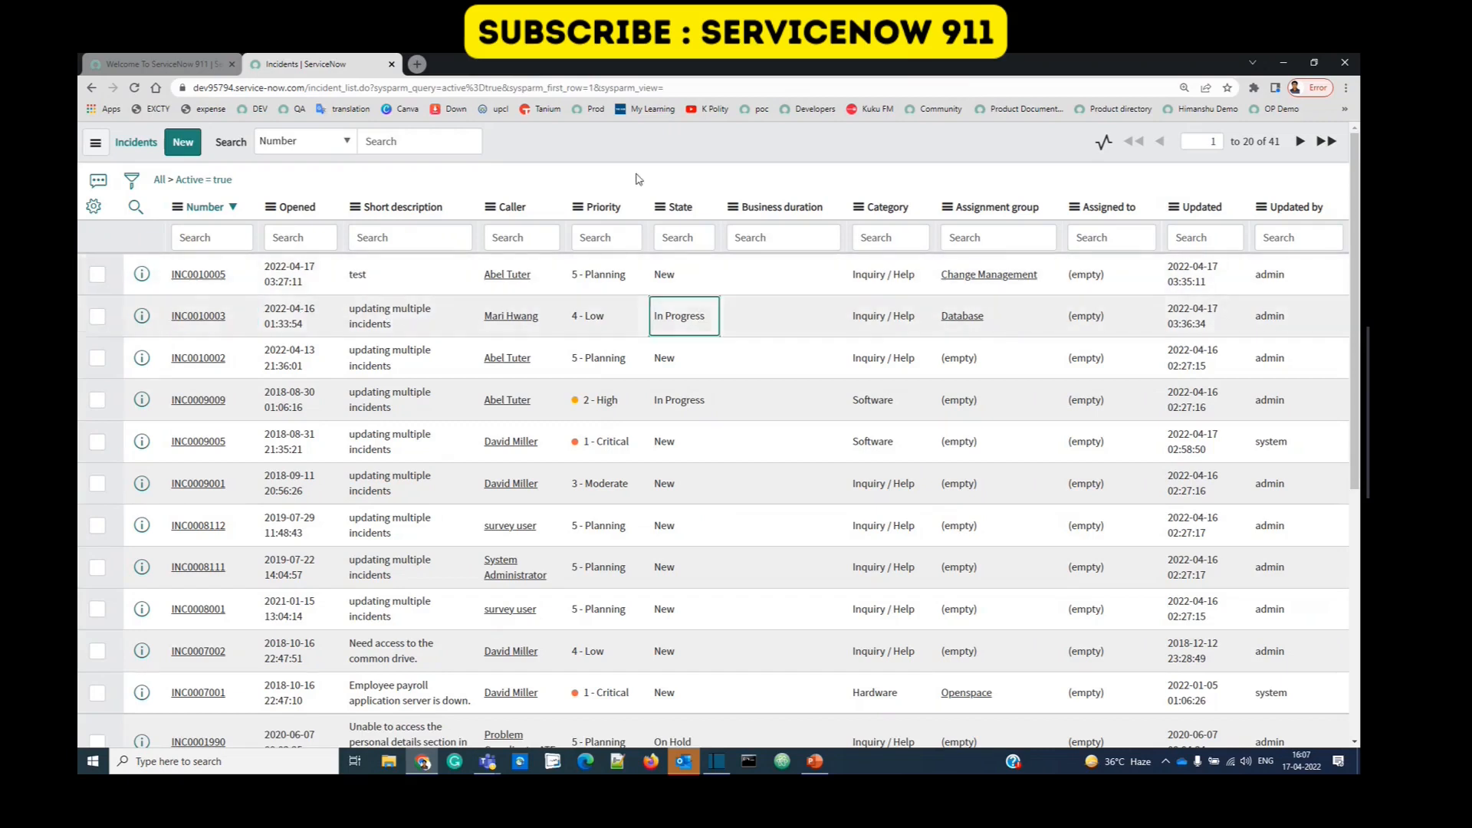
double_click(687, 316)
click(687, 316)
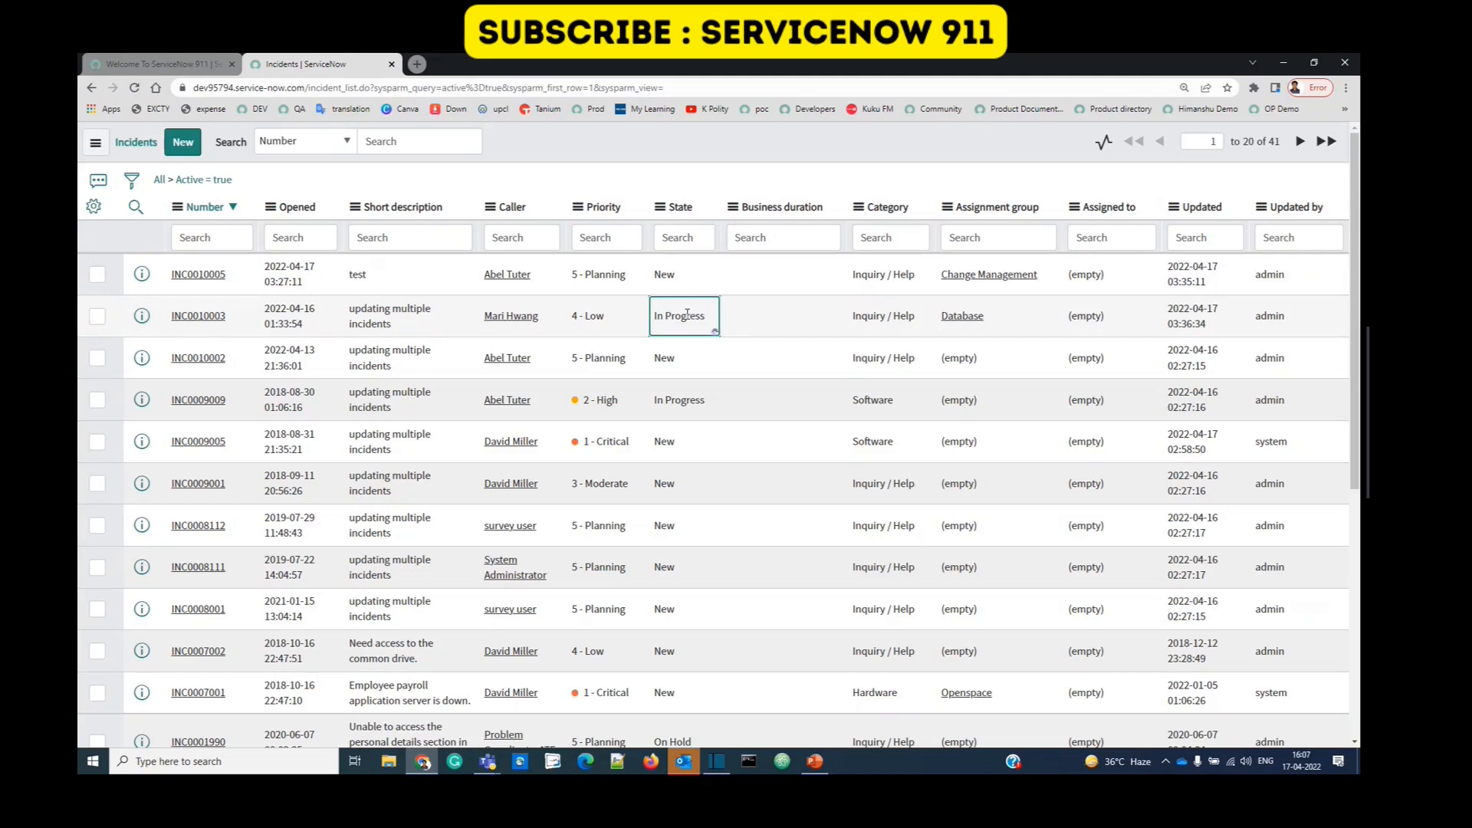
double_click(687, 315)
click(693, 317)
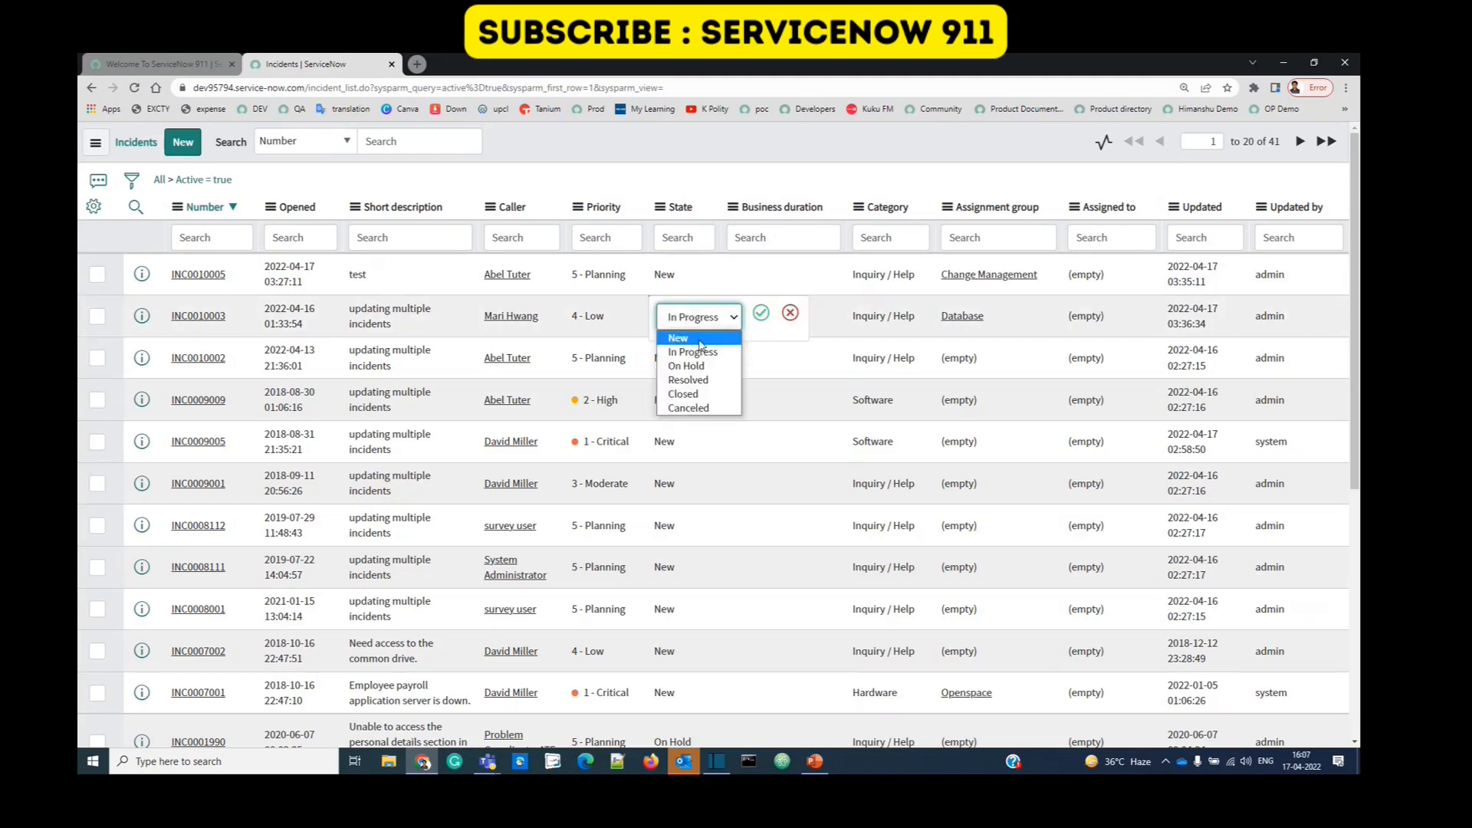
click(704, 394)
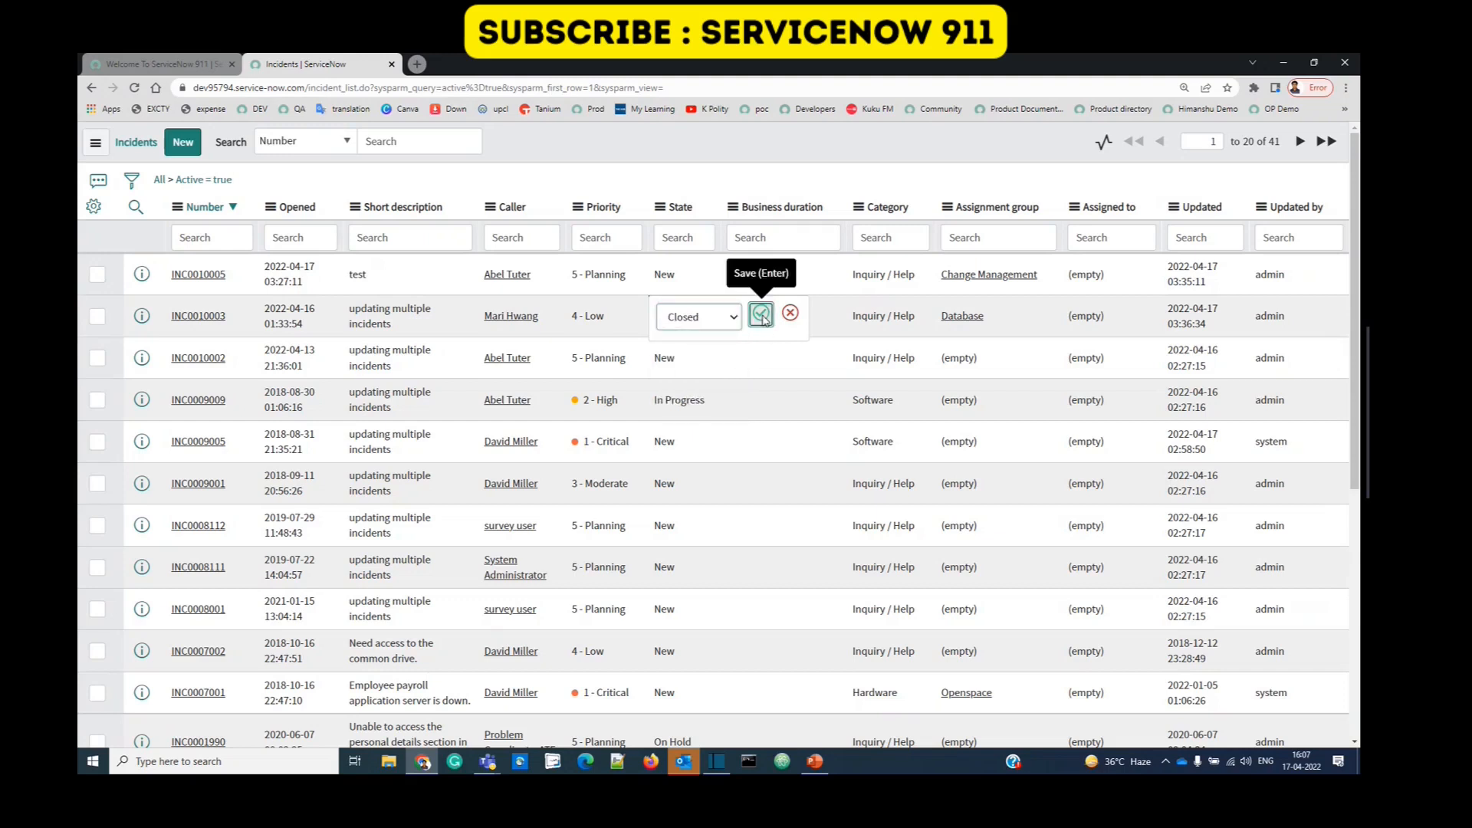
click(762, 315)
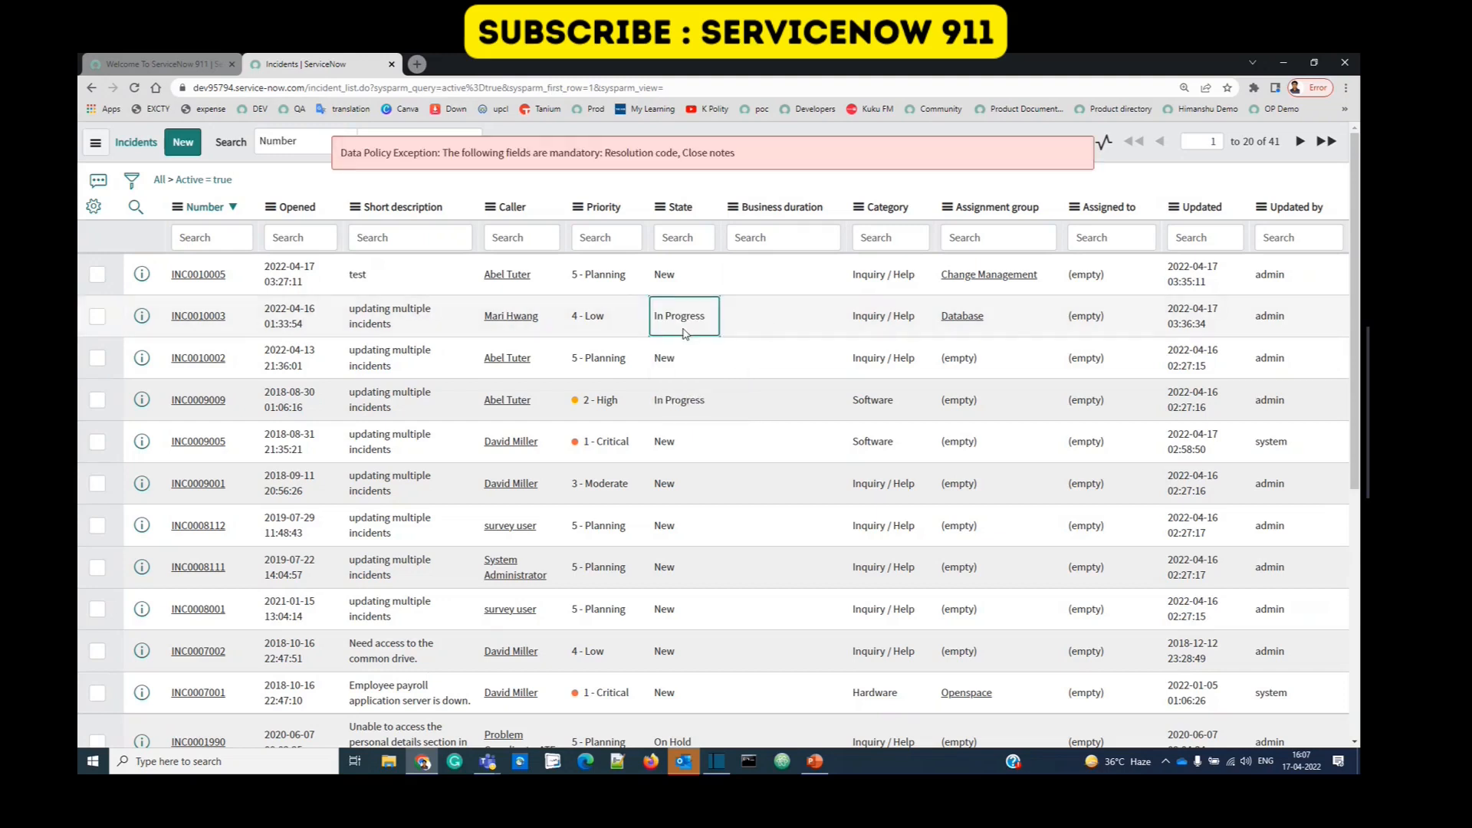
Step: Examine the wording of the data policy error message shown above the incident list
drag(340, 153, 755, 151)
click(549, 154)
triple_click(549, 153)
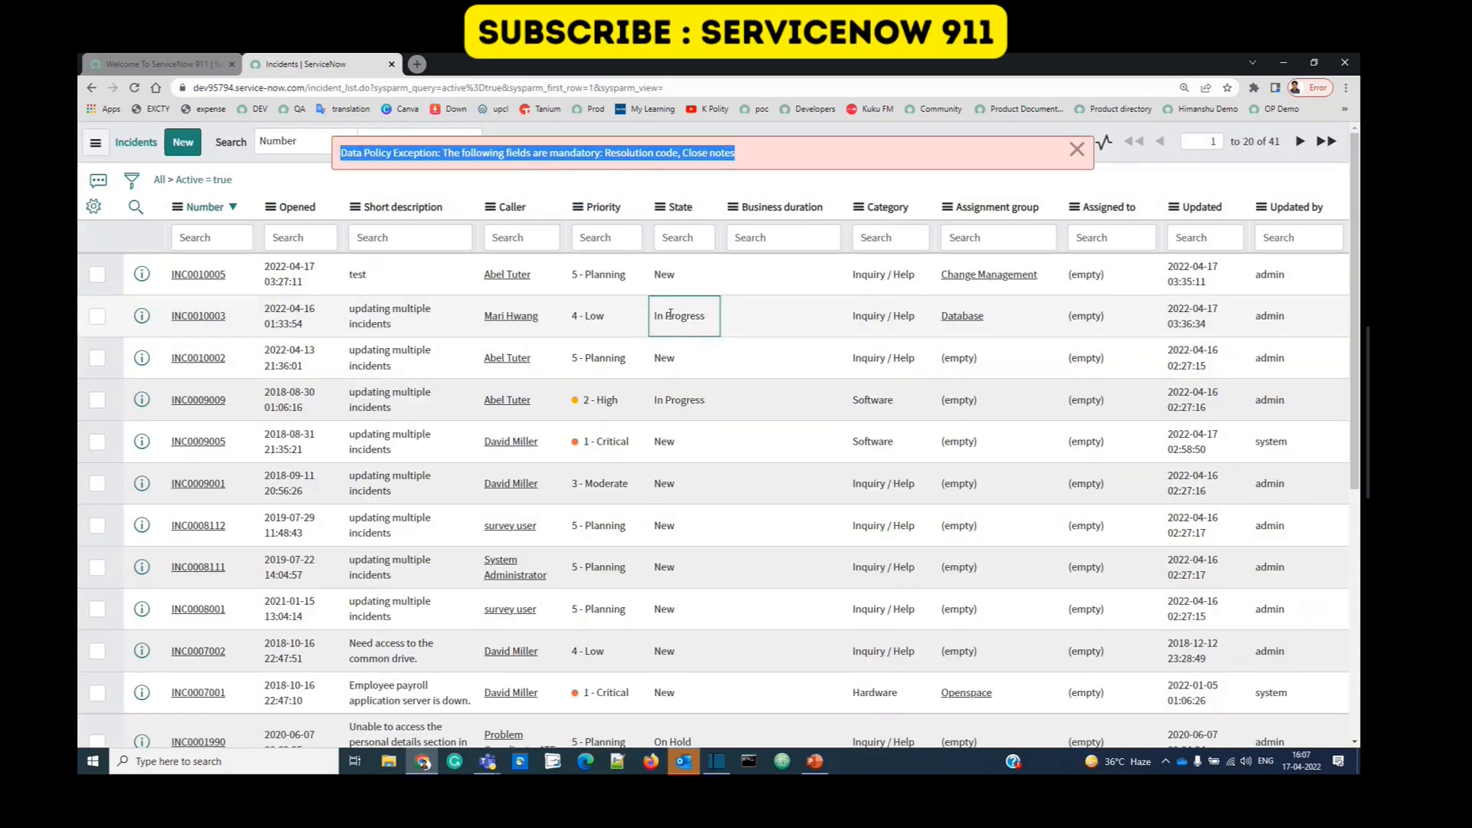
double_click(395, 153)
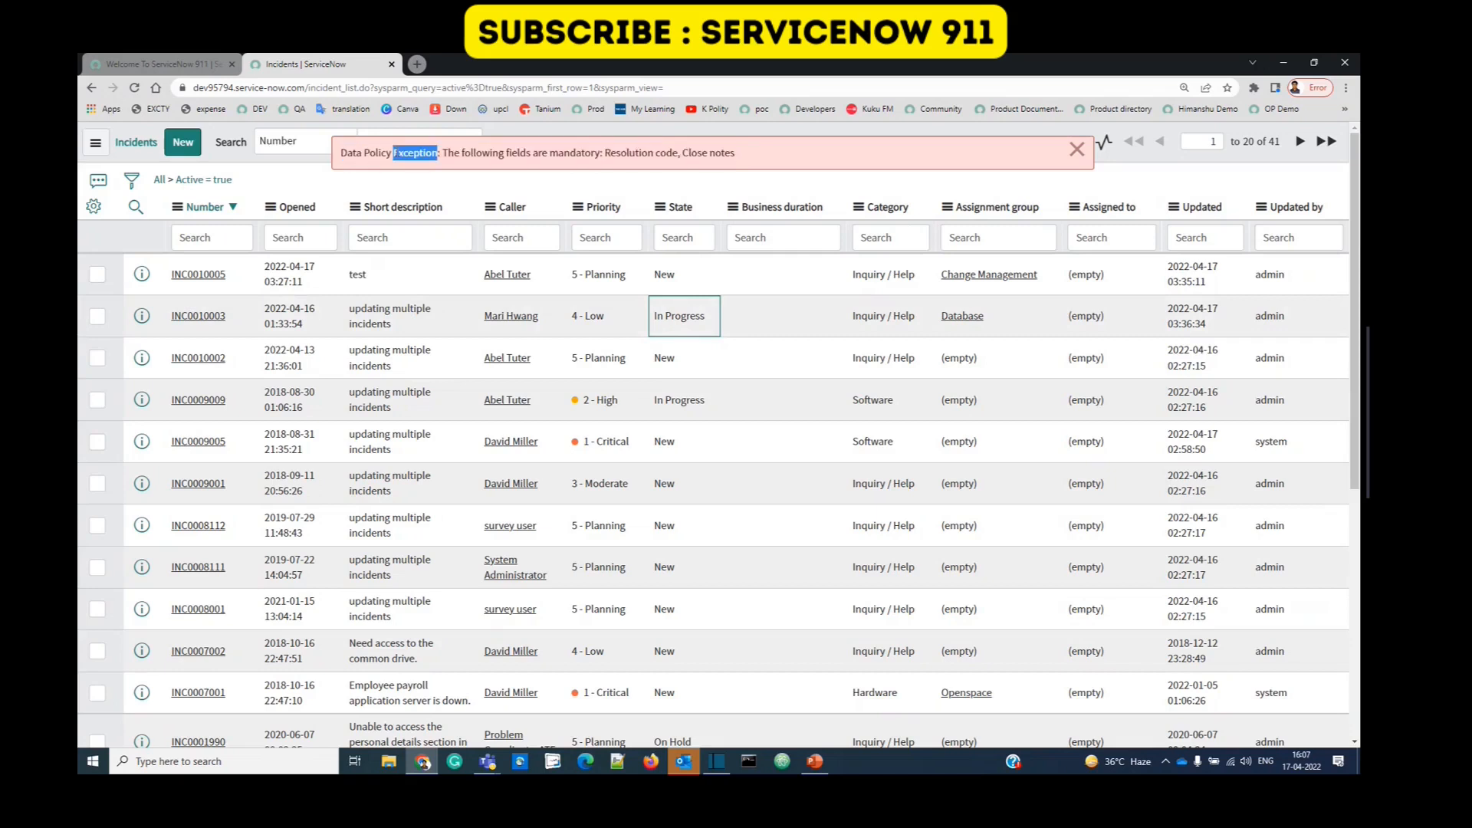
Step: Set the category of incident INC0010003 to Software directly in the incident list
drag(605, 153, 731, 153)
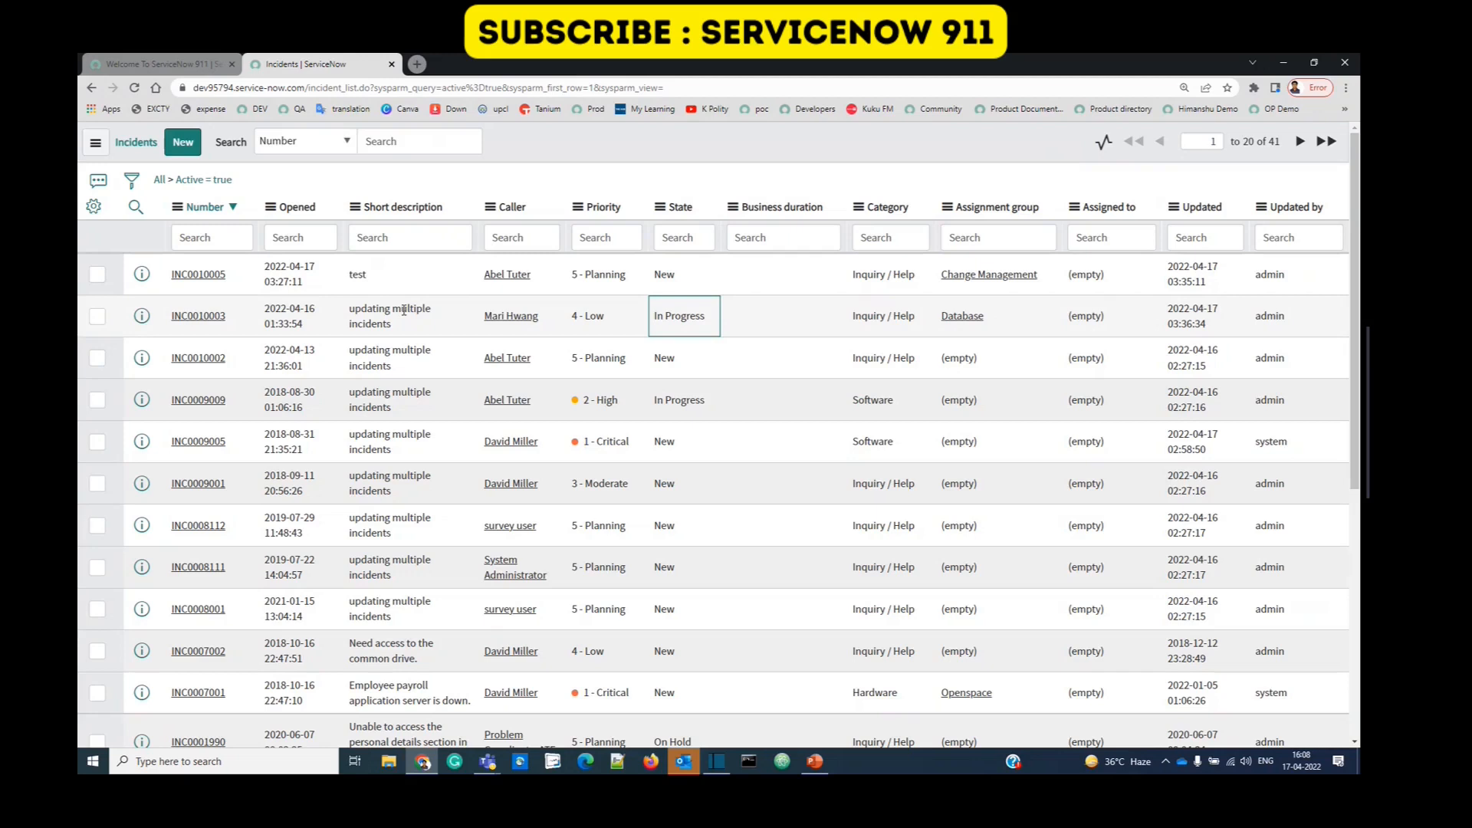
click(879, 317)
double_click(879, 317)
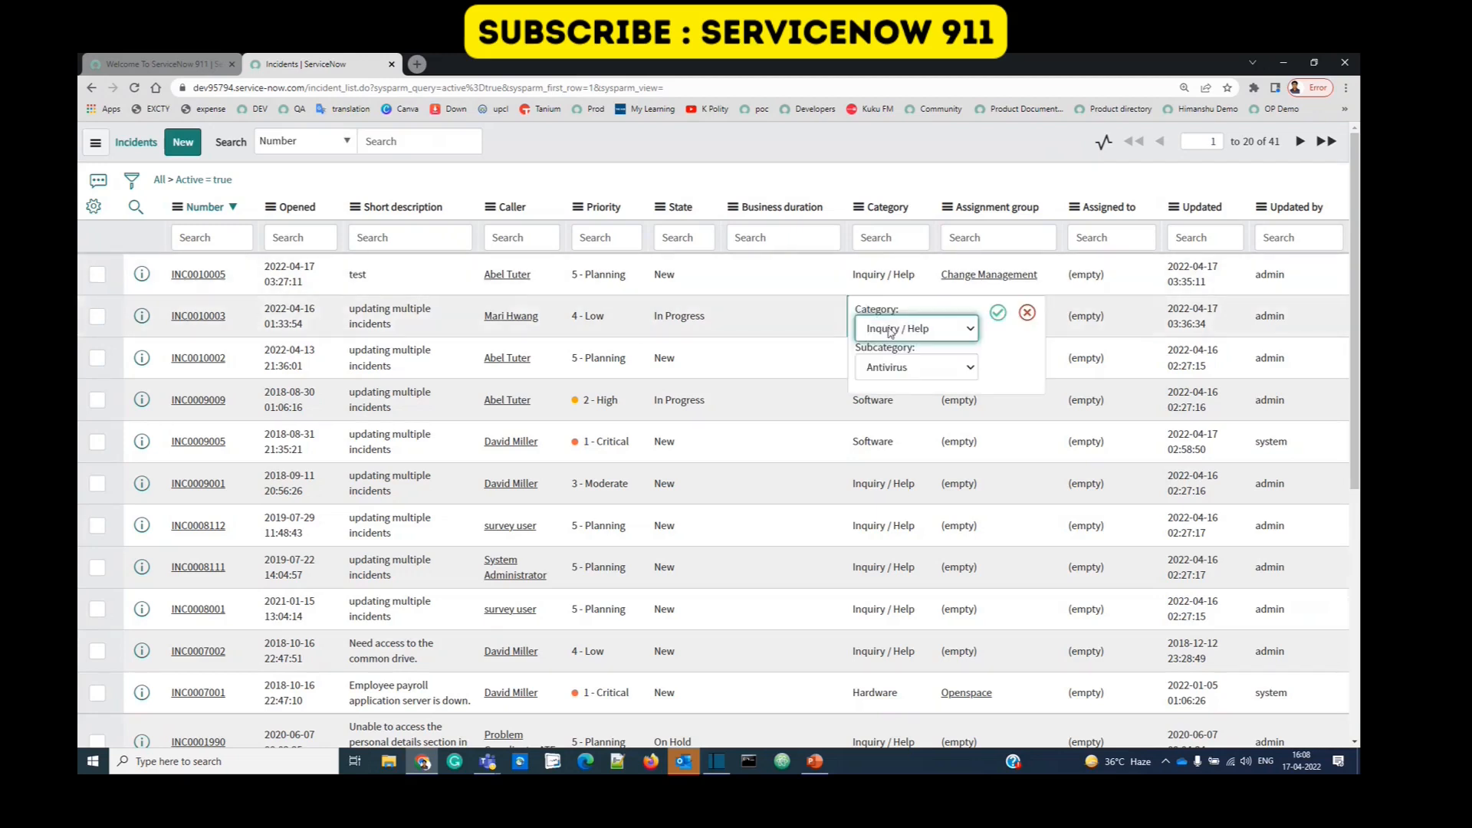
click(893, 330)
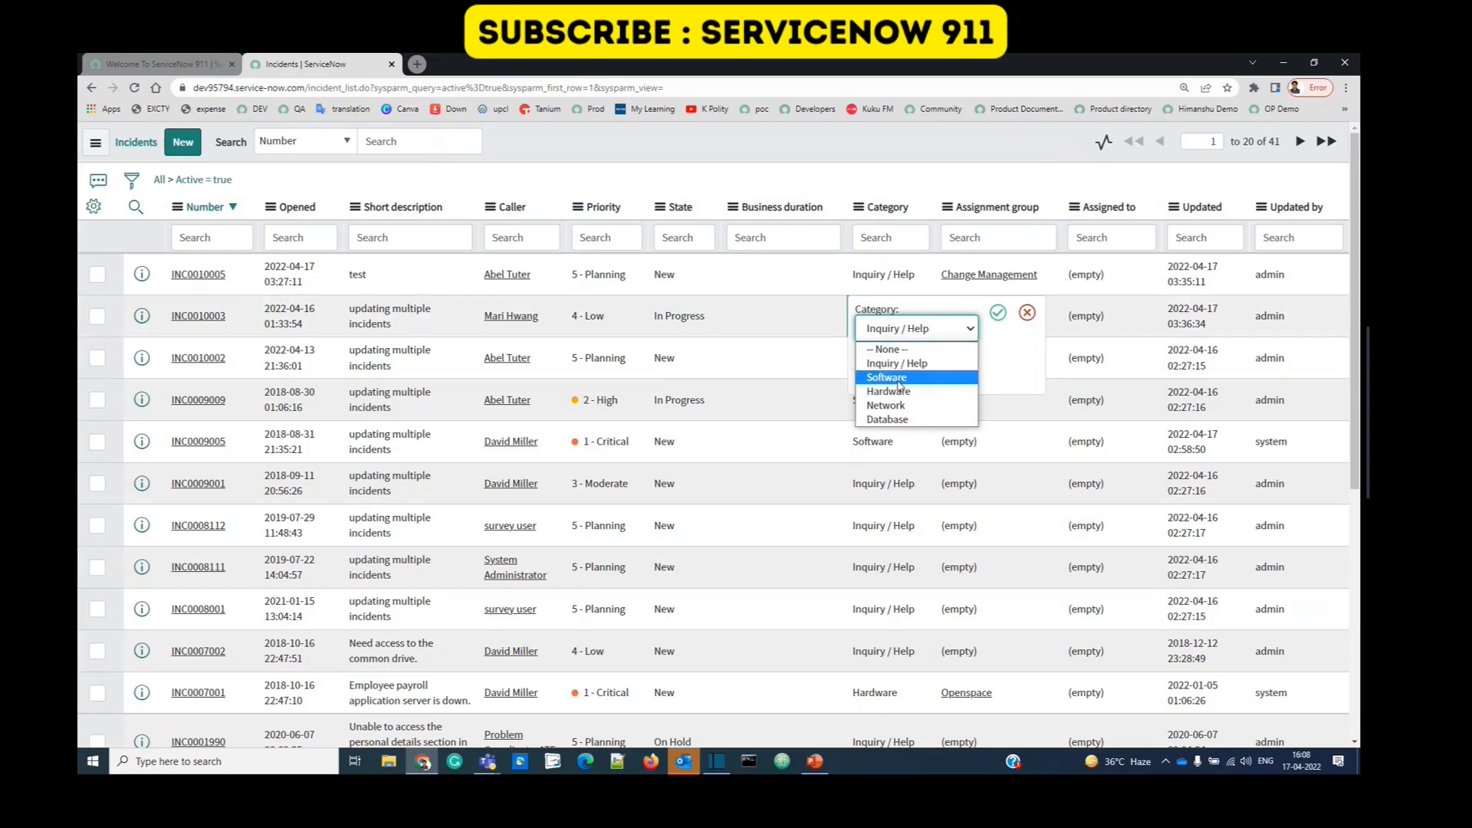
click(887, 378)
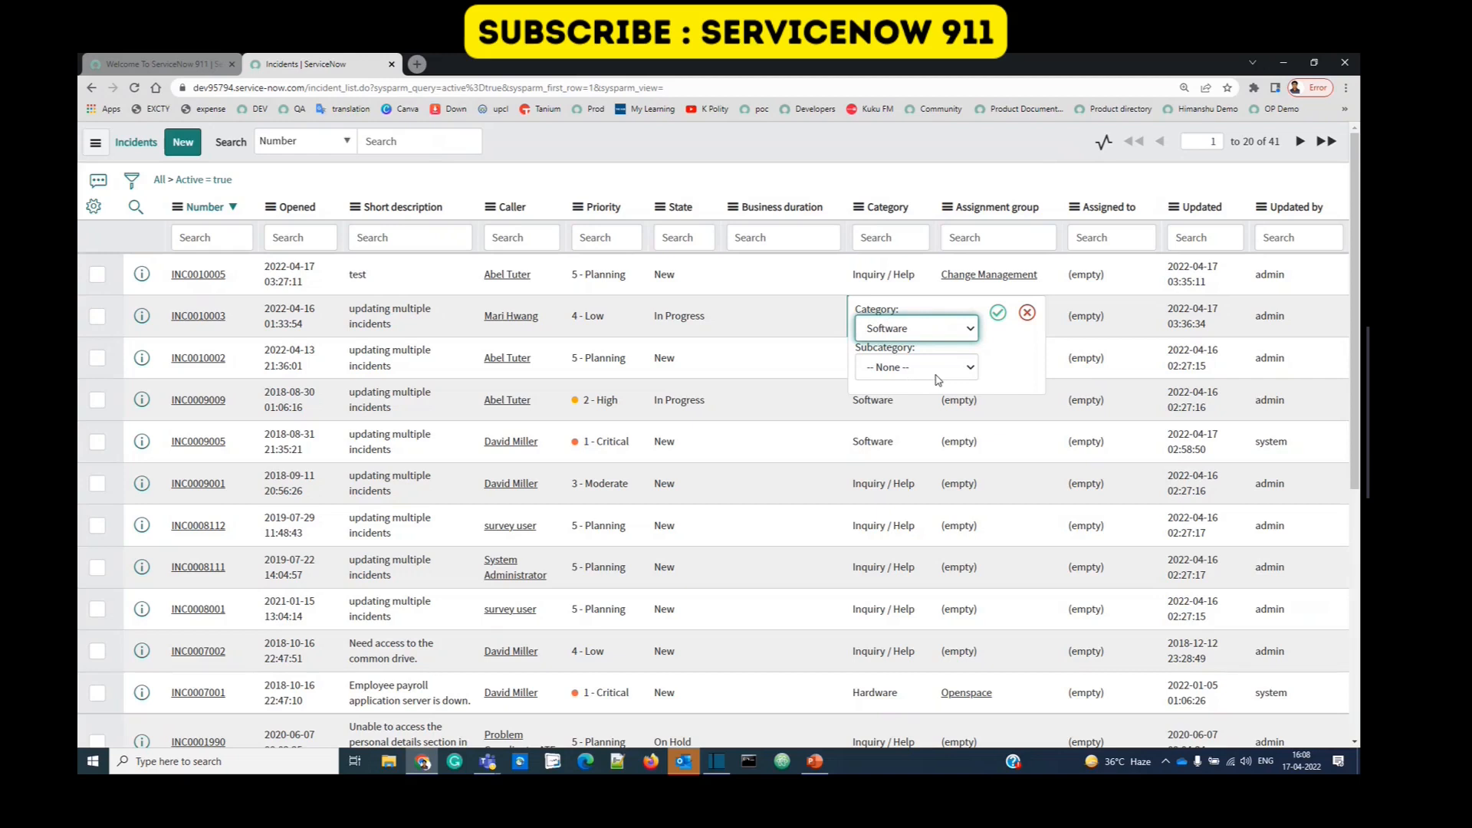
click(999, 313)
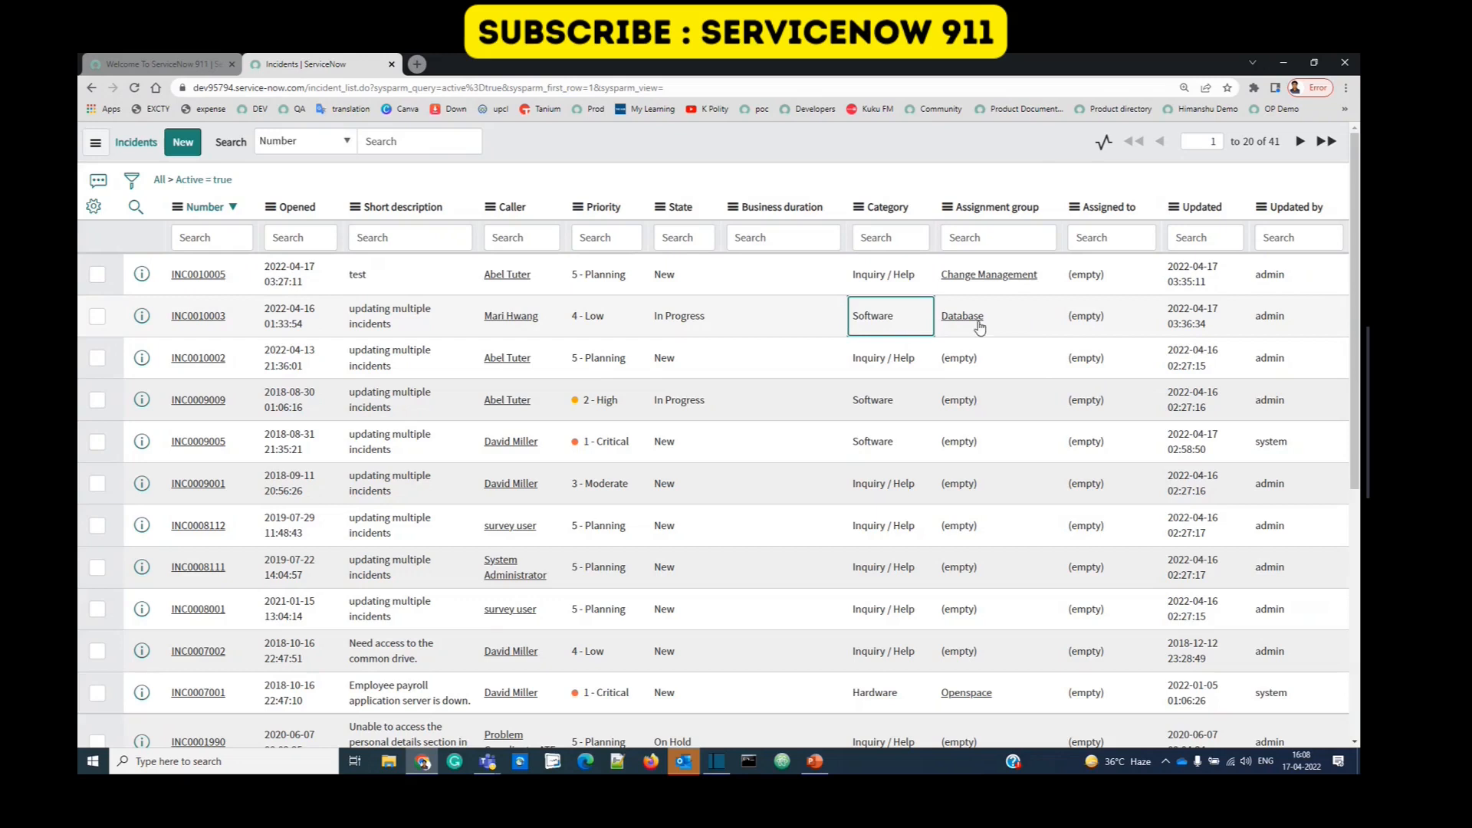
Step: Look up the Hardware group and assign it as incident INC0010003's assignment group directly in the list
double_click(1035, 317)
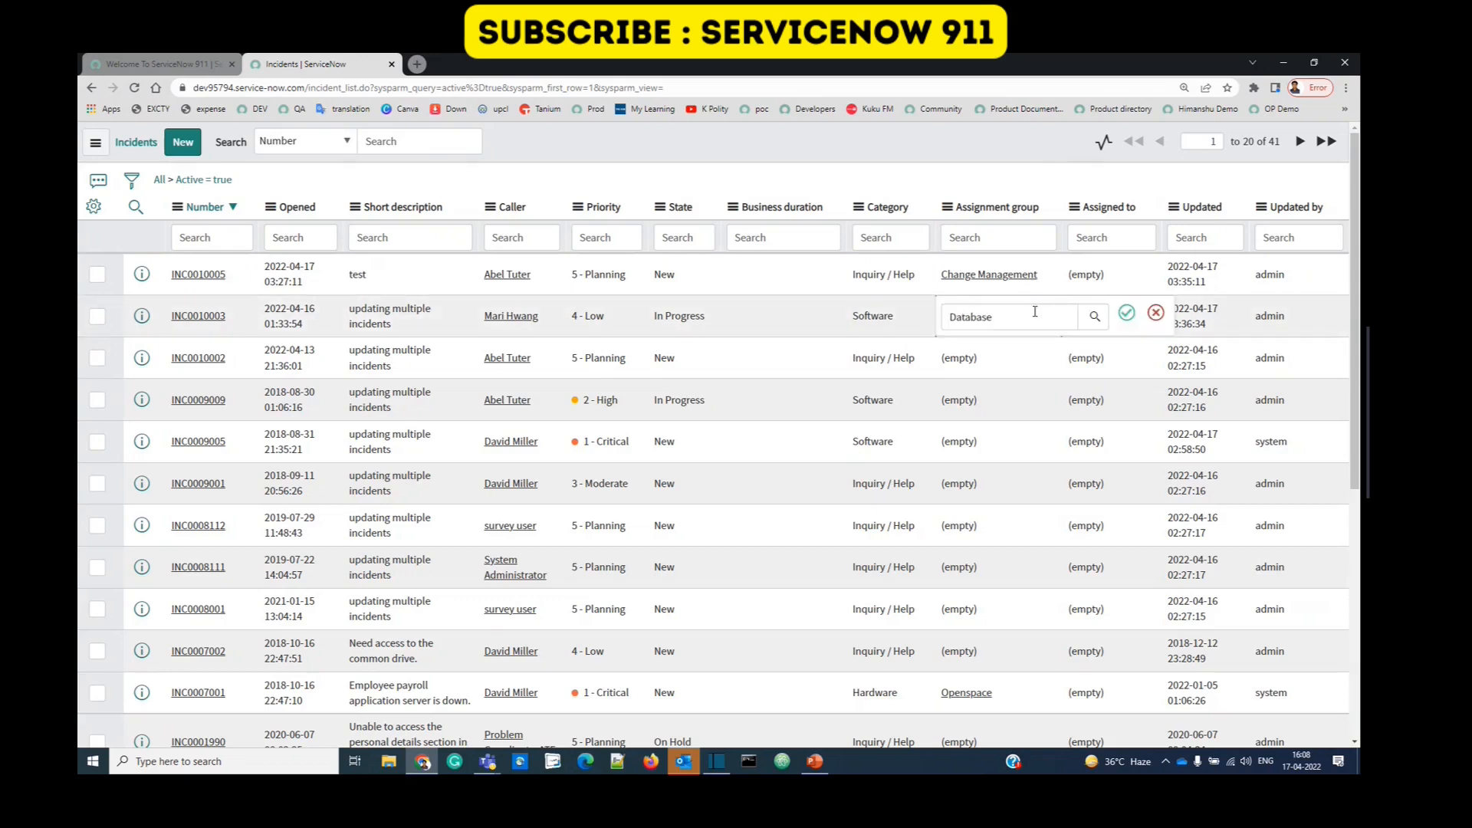
click(1096, 318)
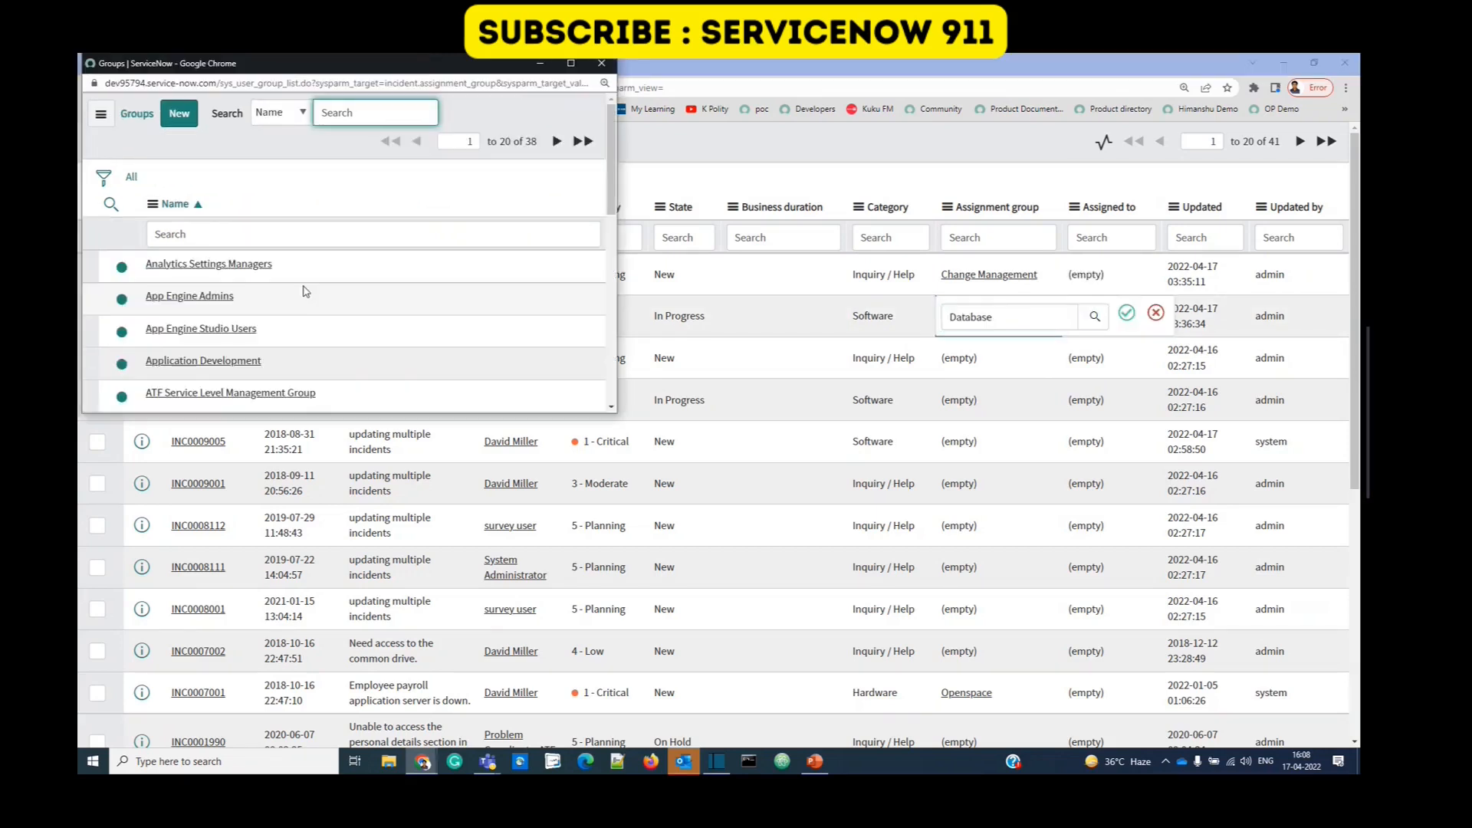
scroll(184, 299, down, 3)
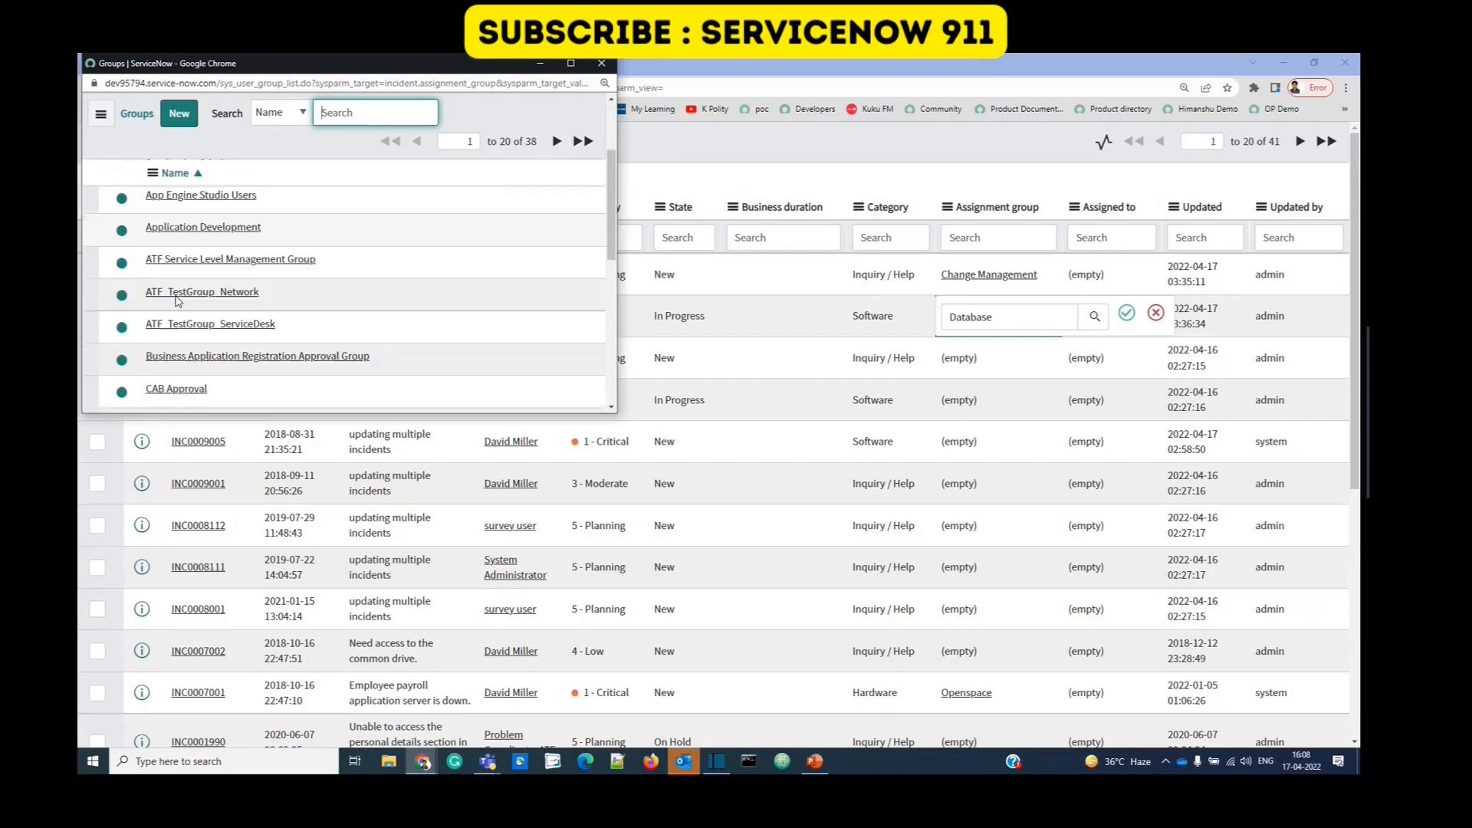
scroll(177, 301, down, 2)
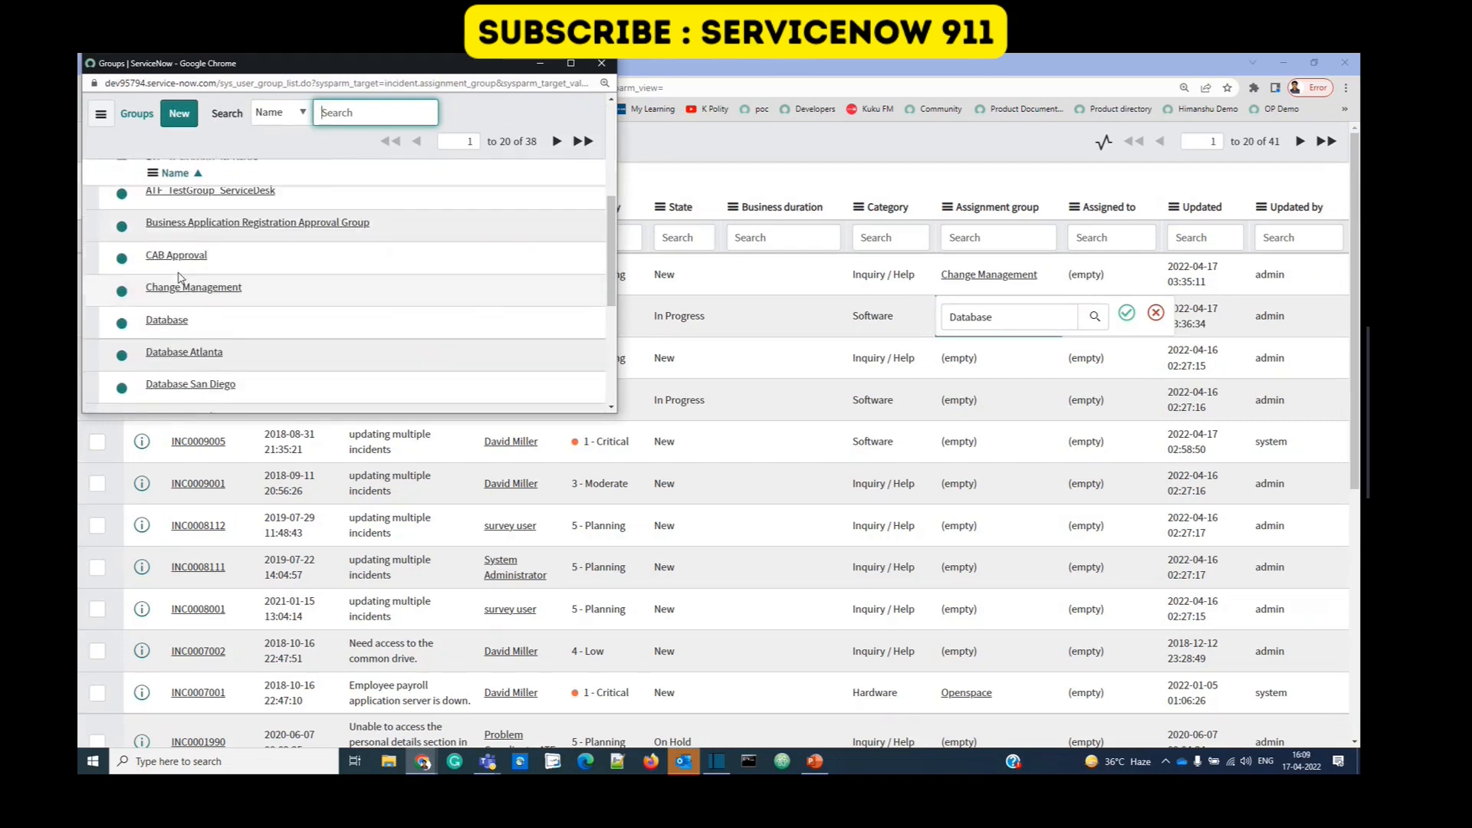
click(169, 328)
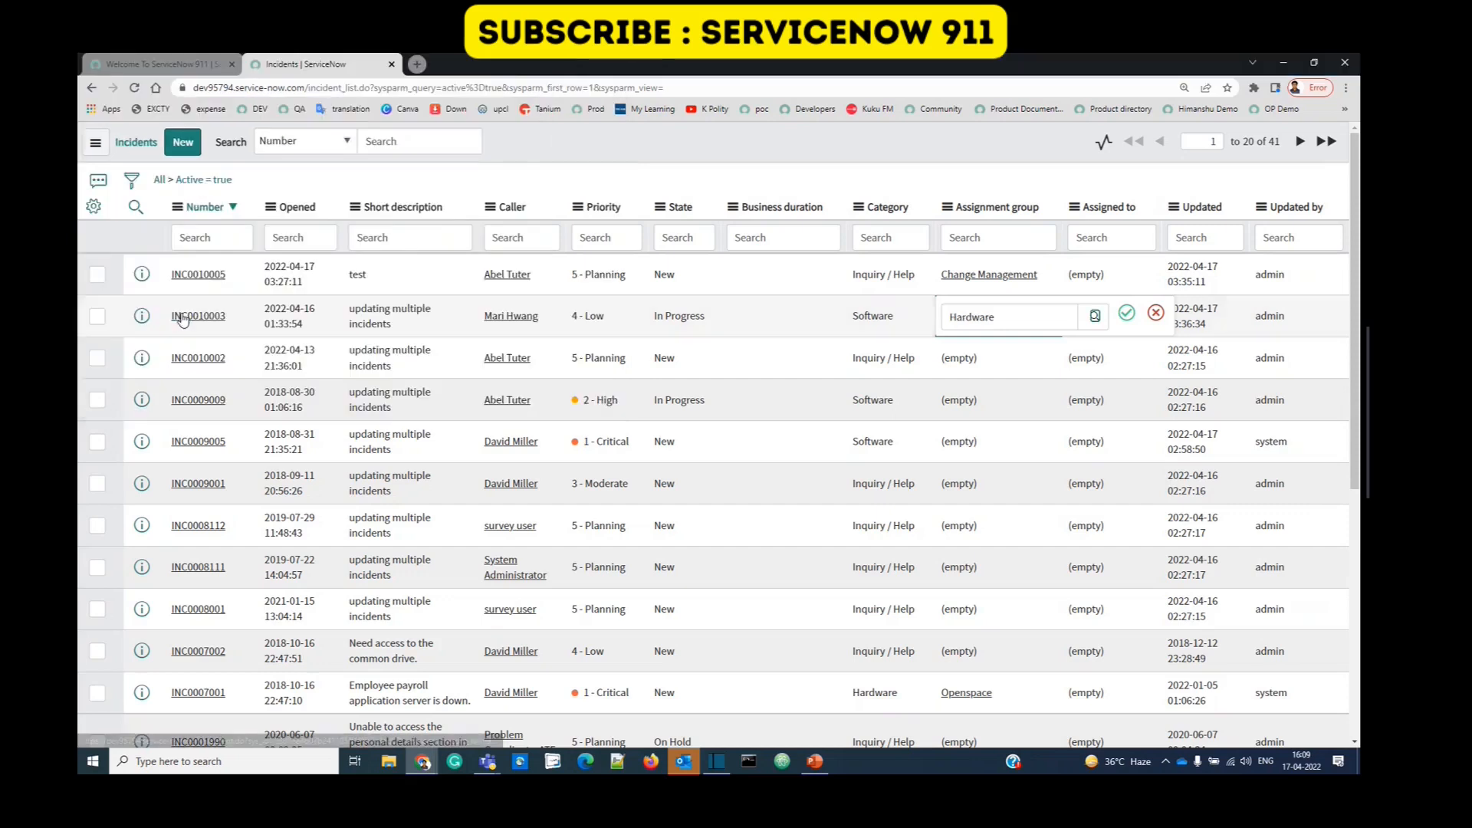
click(1125, 315)
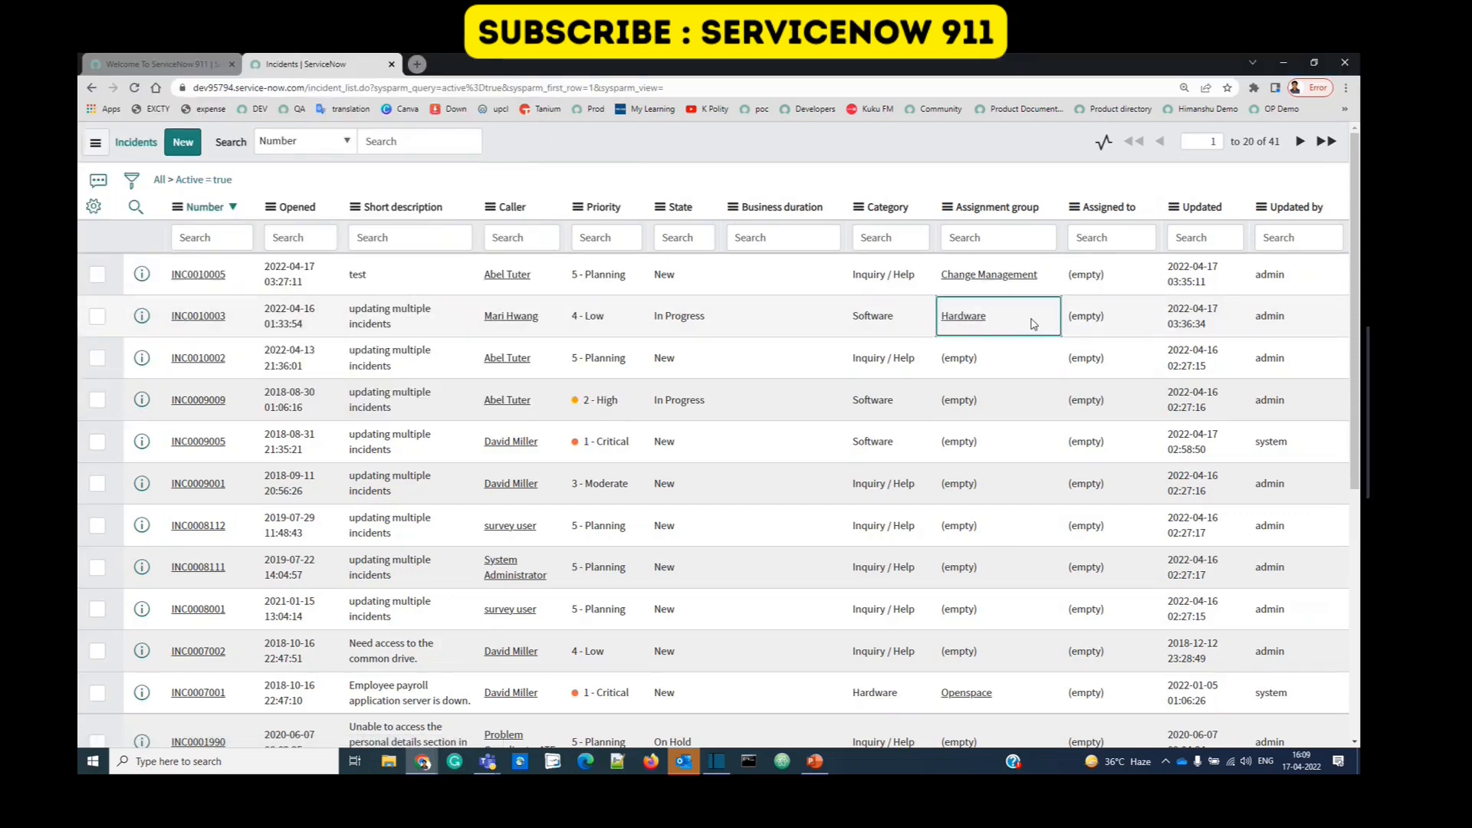
click(886, 329)
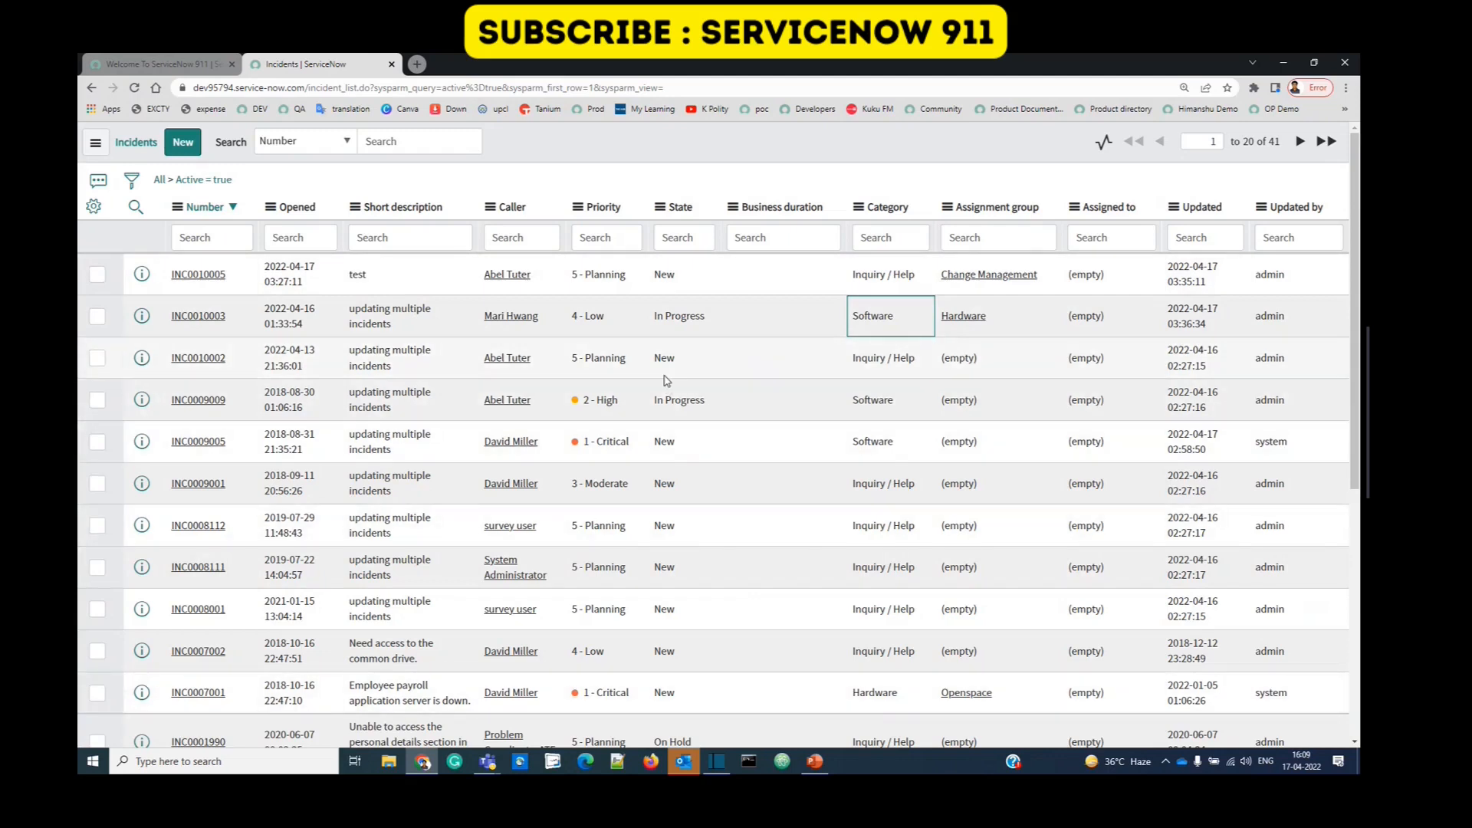
Step: Filter the incident list to records matching the New state, check their states, and remove that filter again
right_click(692, 281)
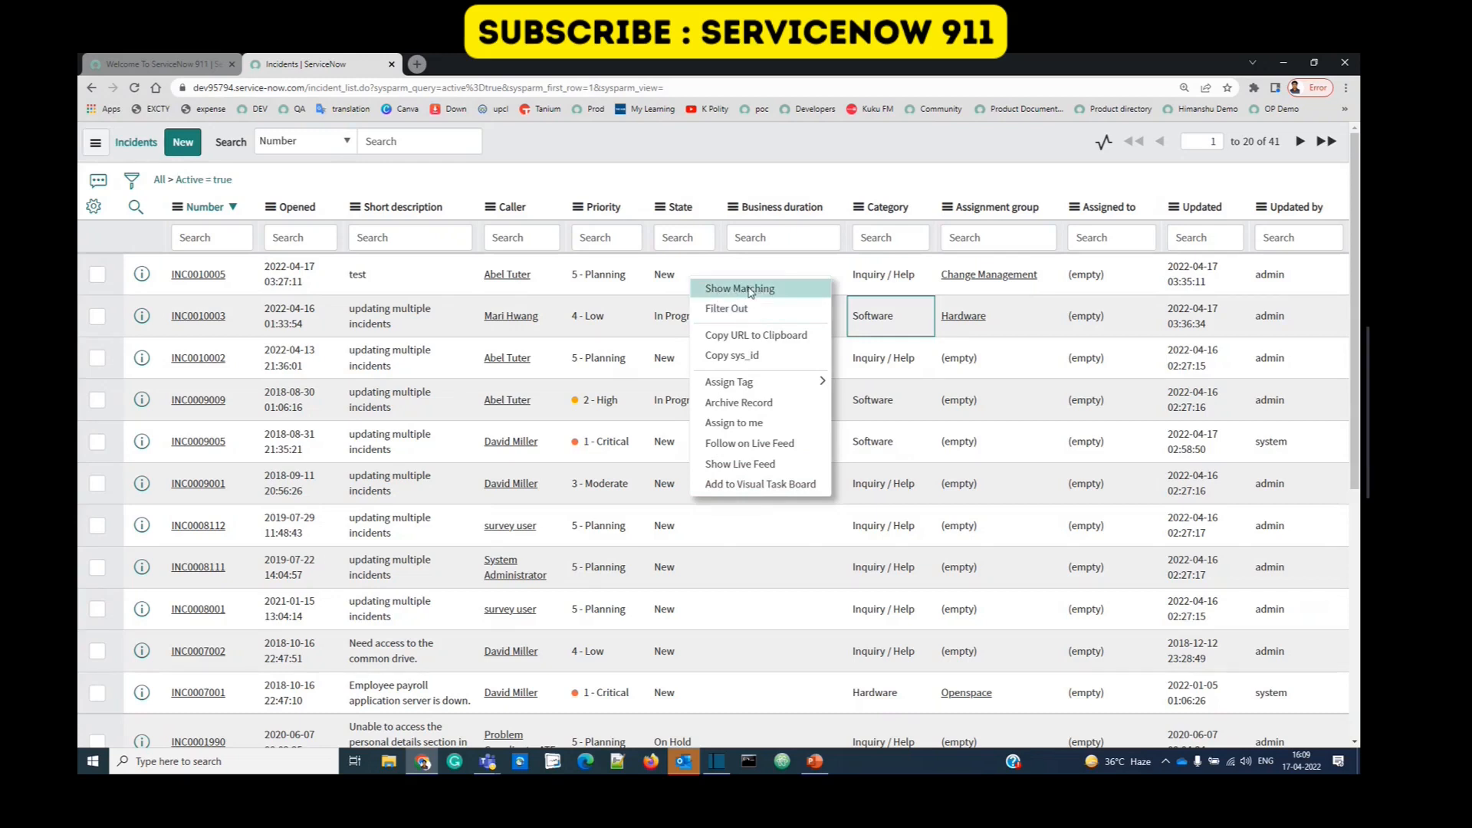
click(694, 271)
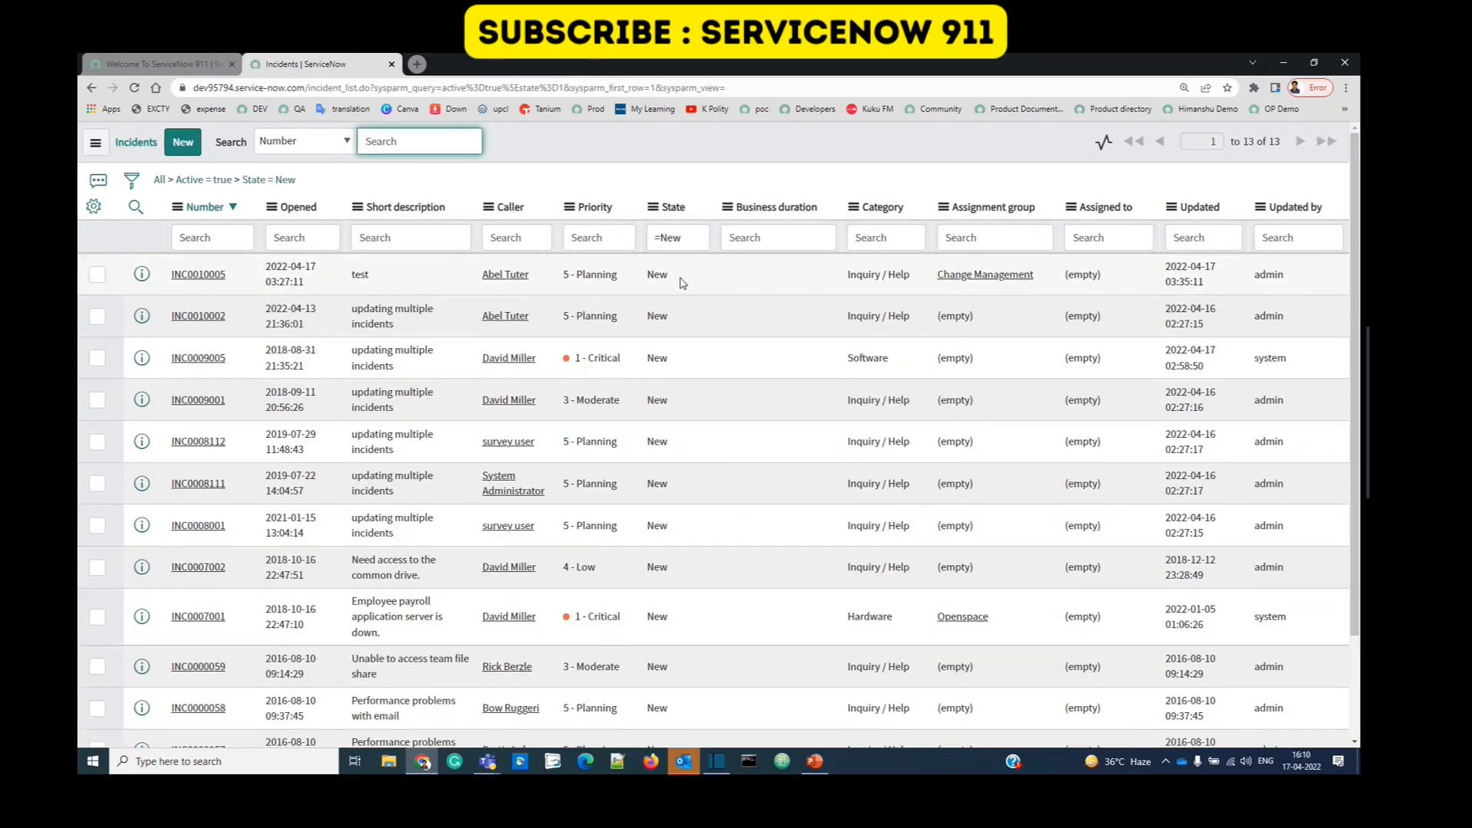
double_click(682, 282)
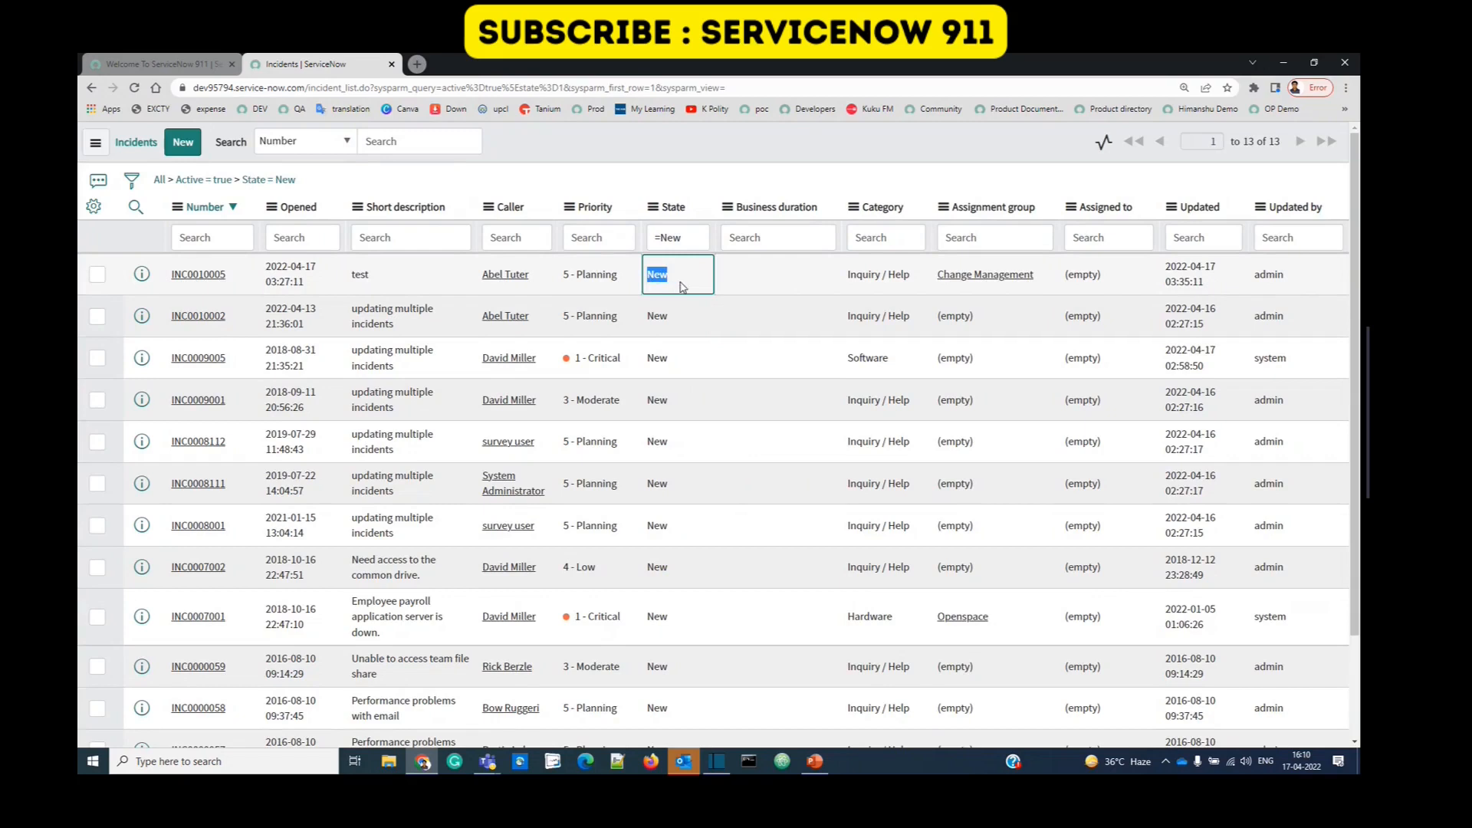
double_click(681, 315)
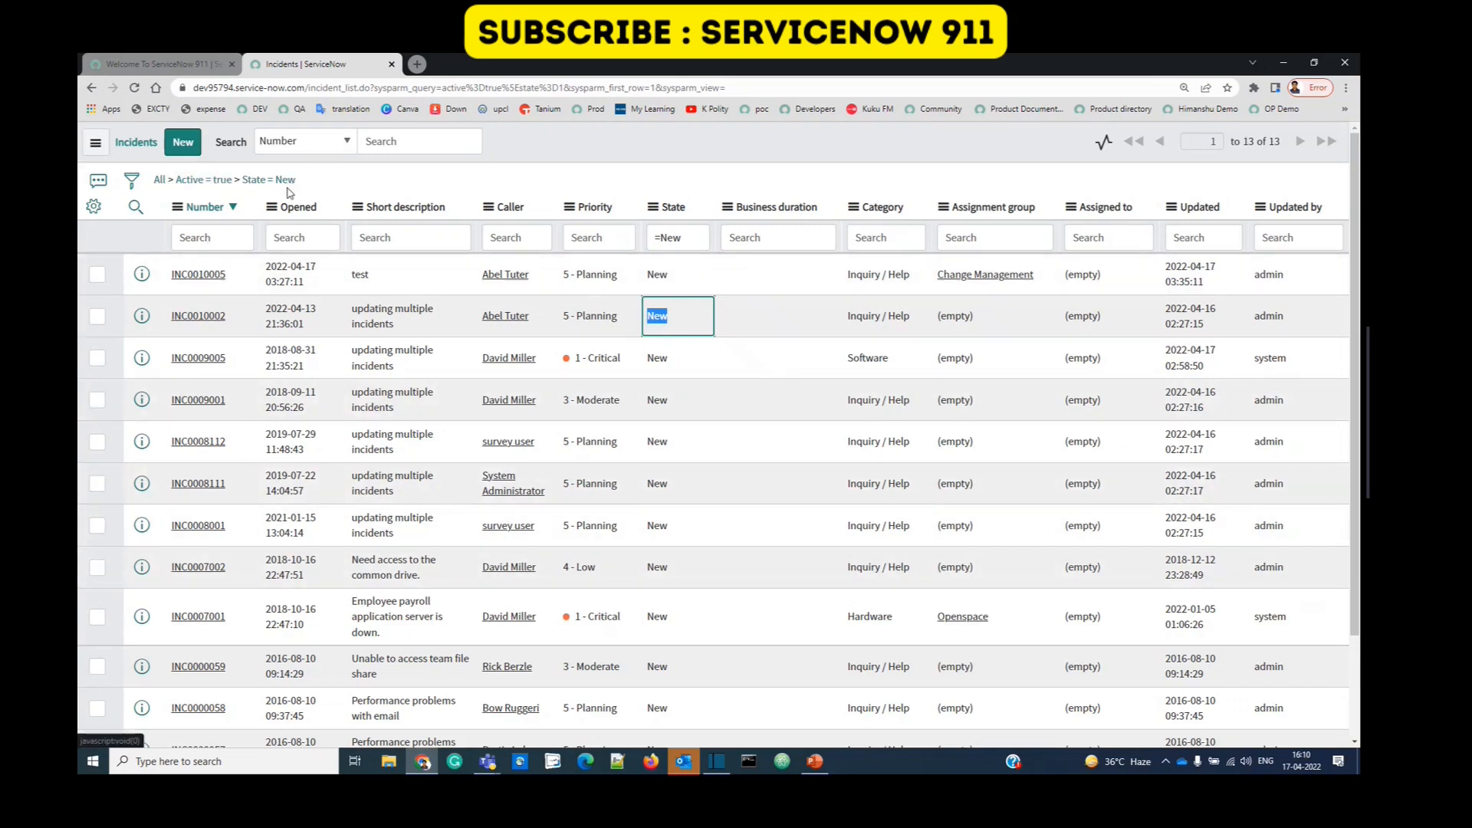
click(238, 185)
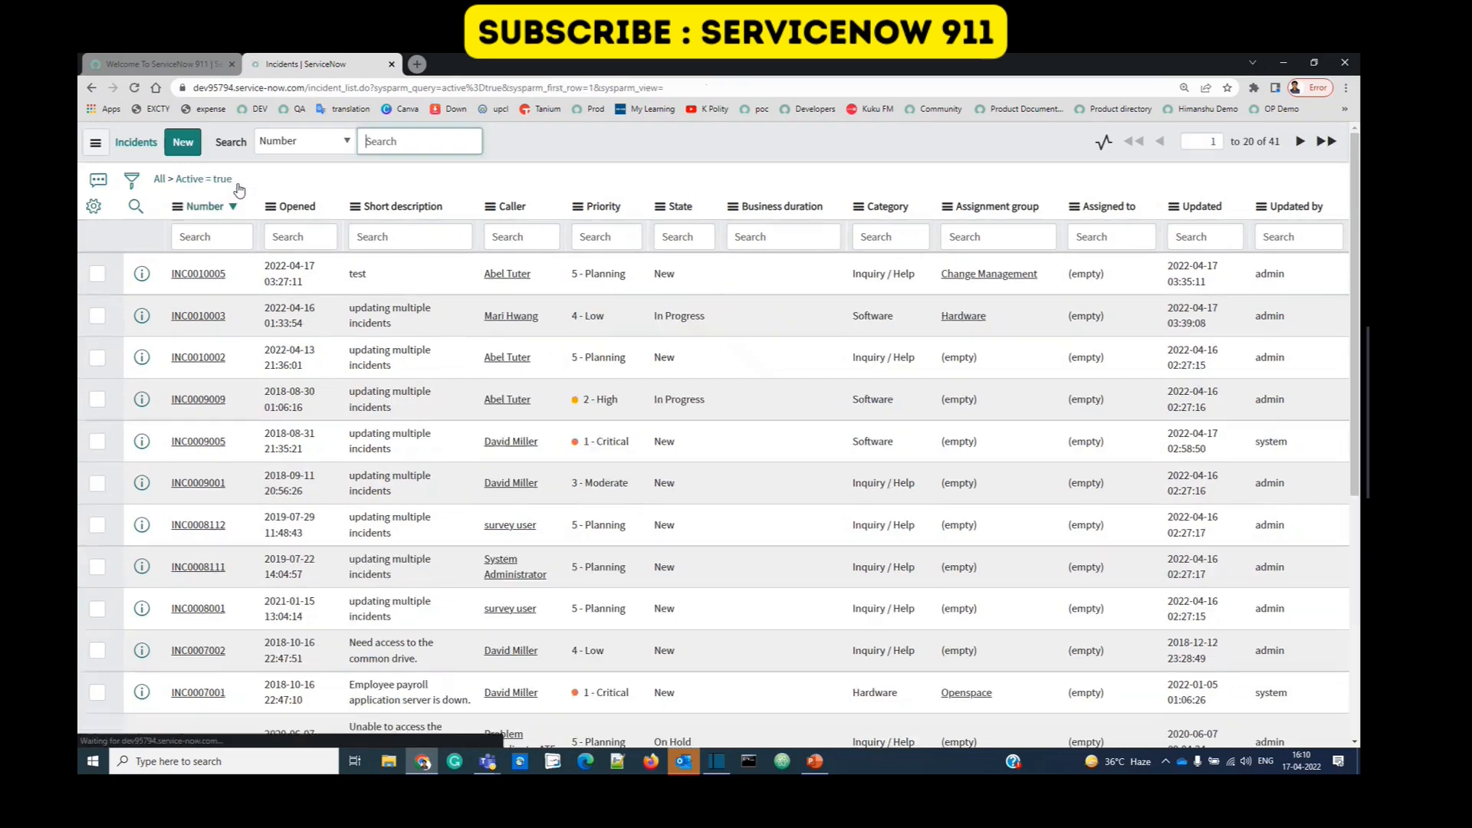
Step: Filter out all incidents that have the same caller as incident INC0010005
right_click(545, 285)
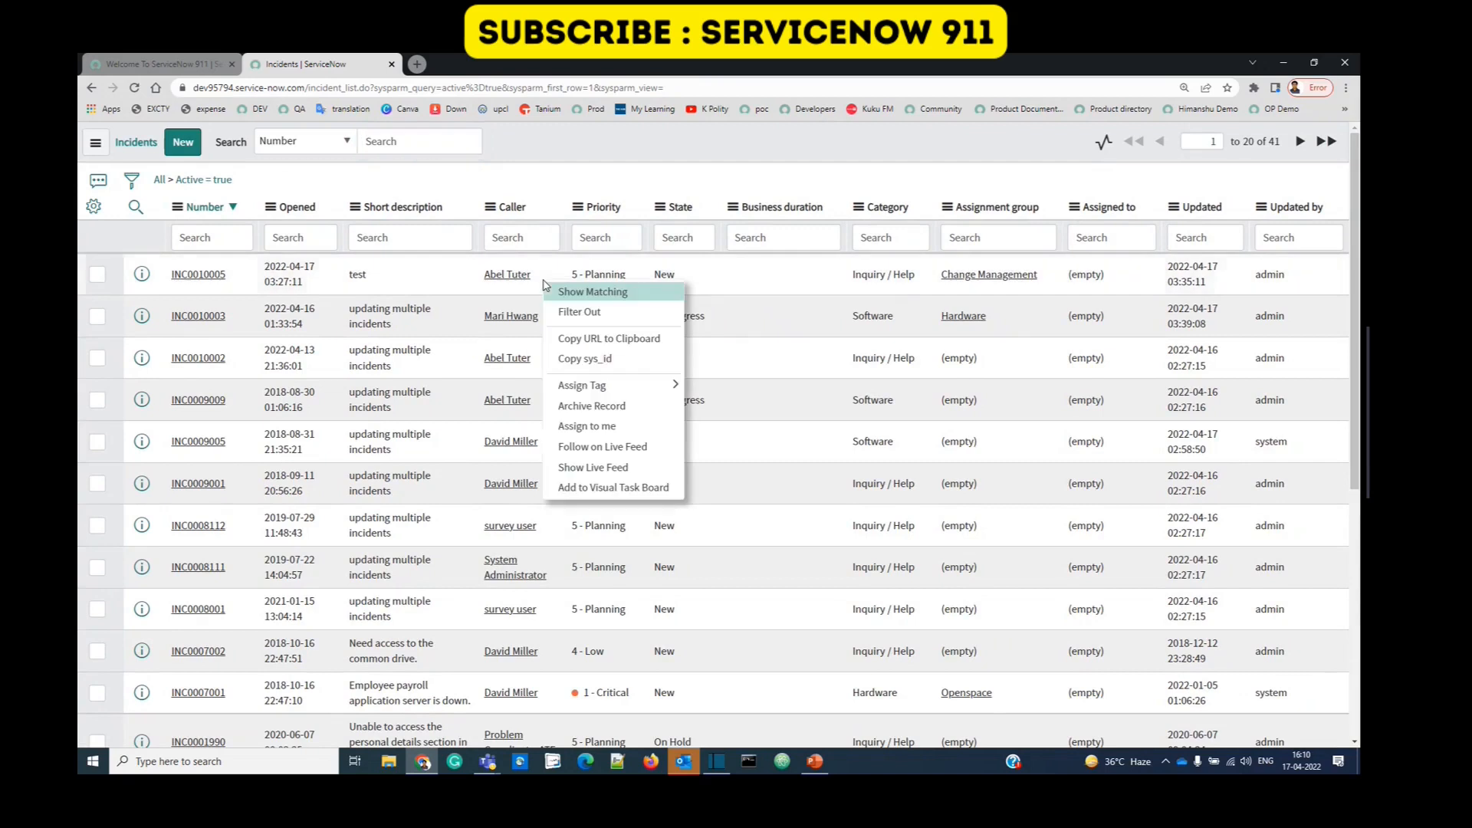
click(572, 315)
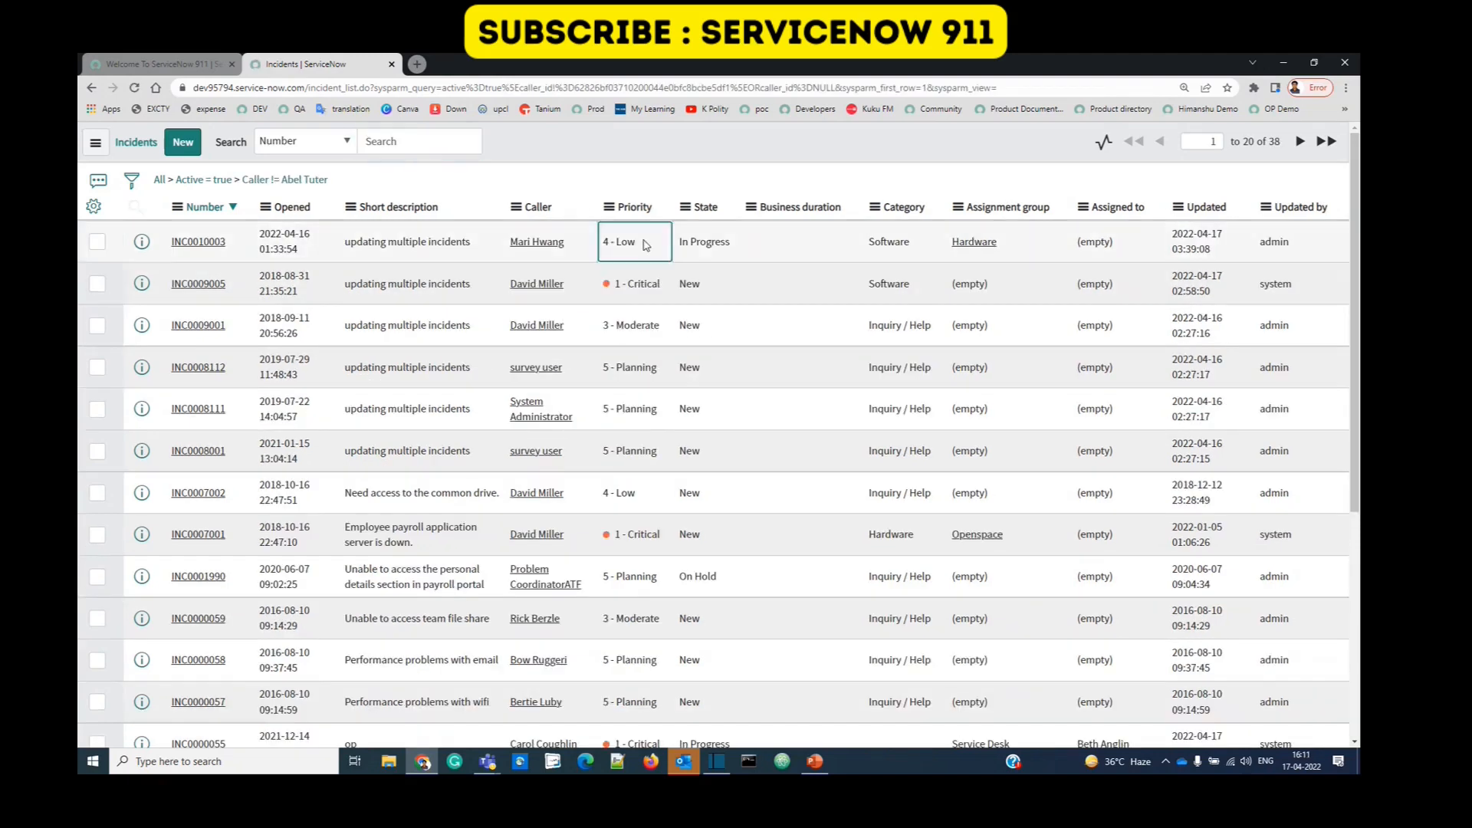
Step: Copy the URL of incident INC0010003 into a new Notepad++ document and highlight its sys_id value
right_click(644, 243)
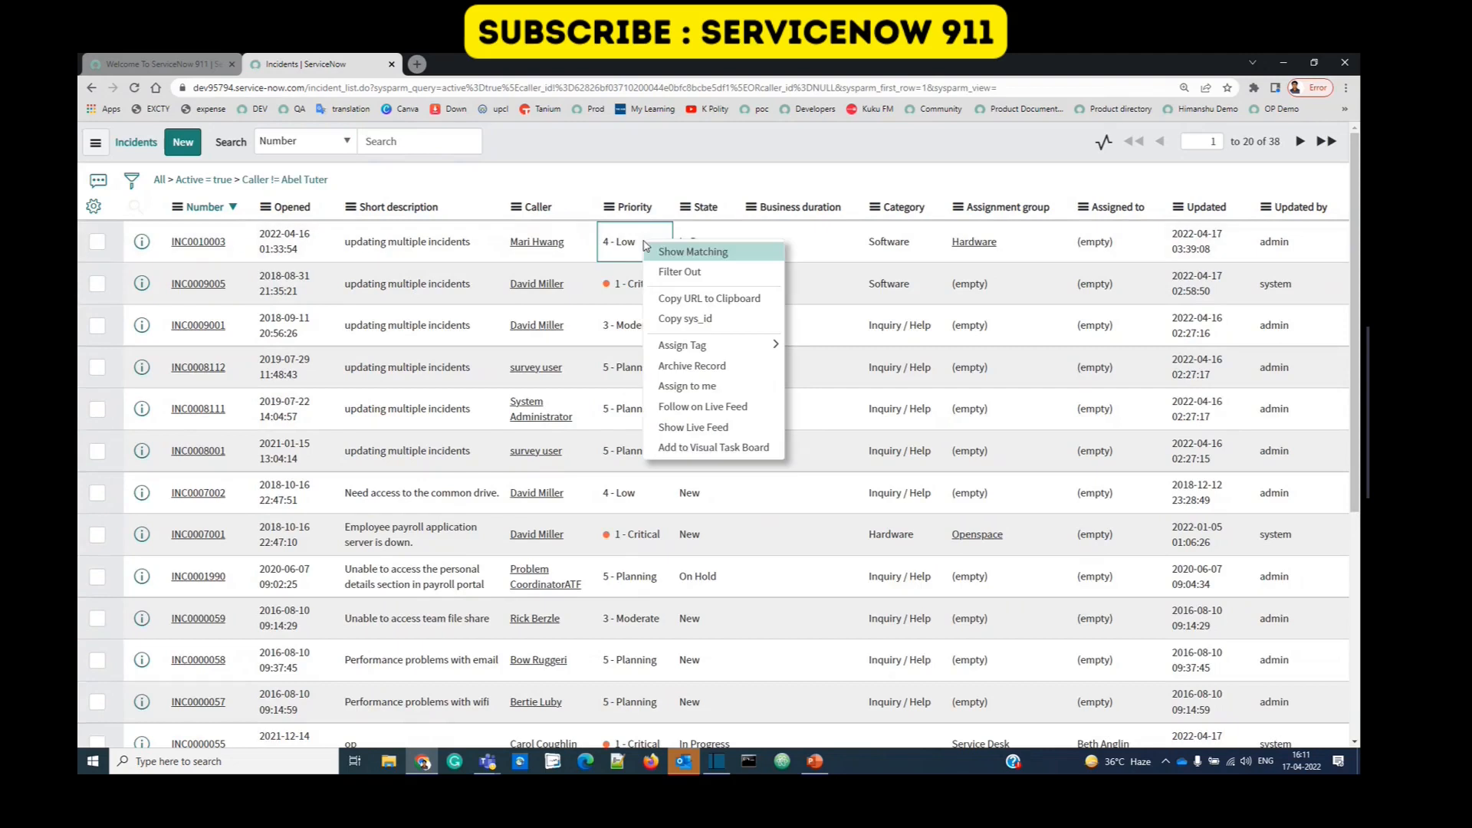
click(694, 303)
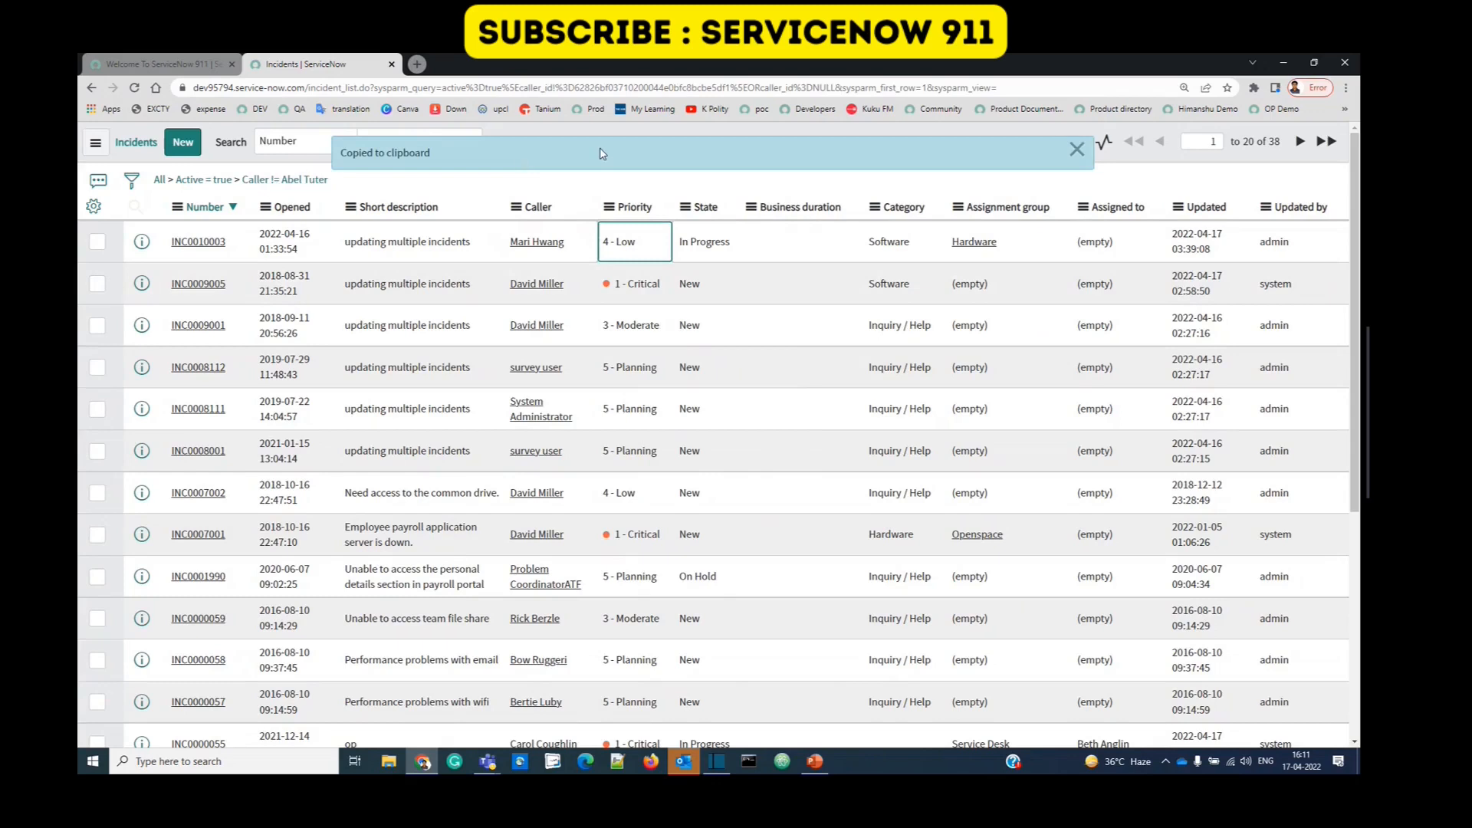
click(618, 763)
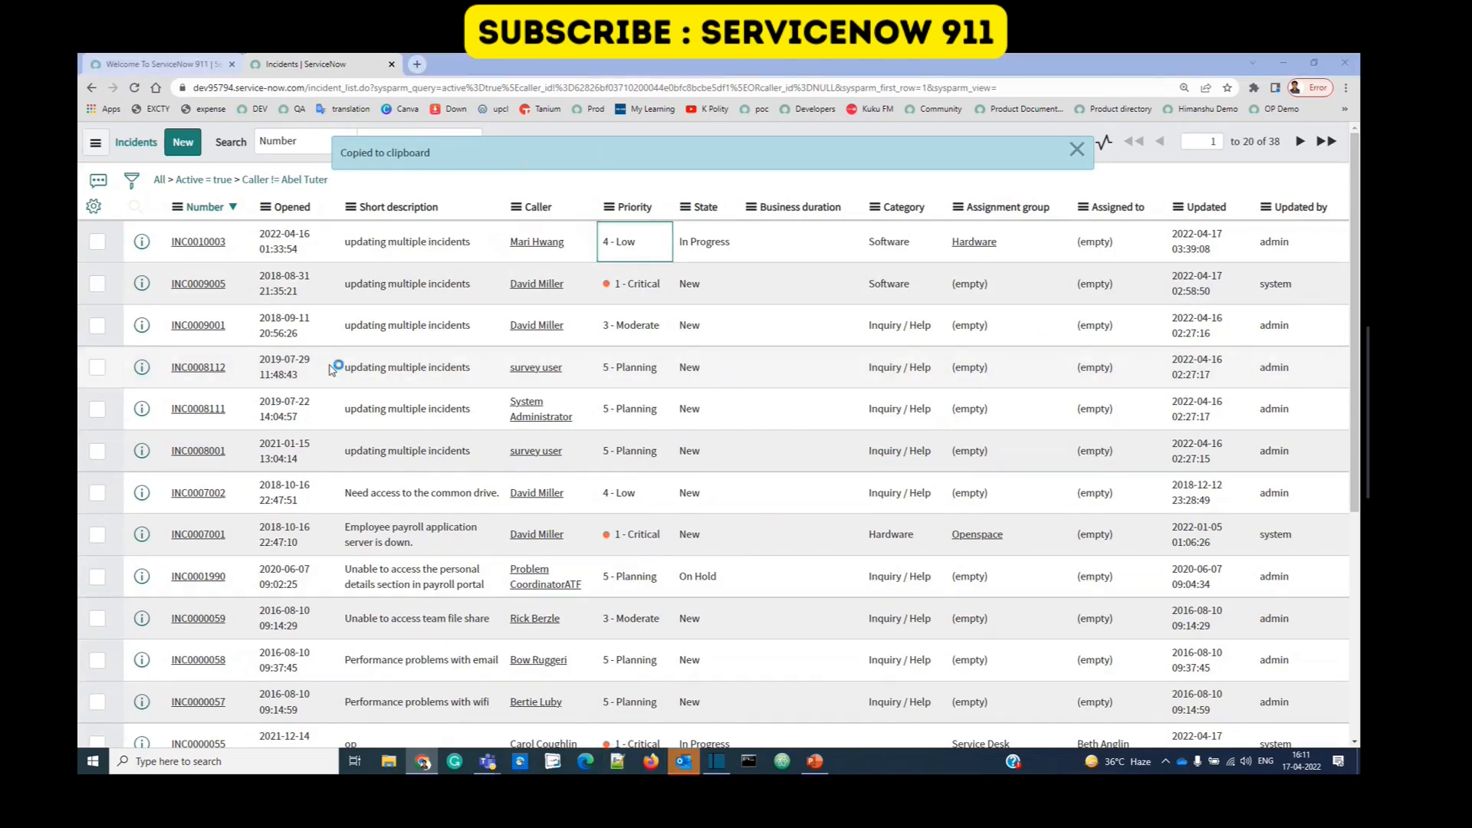
key(ctrl+n)
key(ctrl+v)
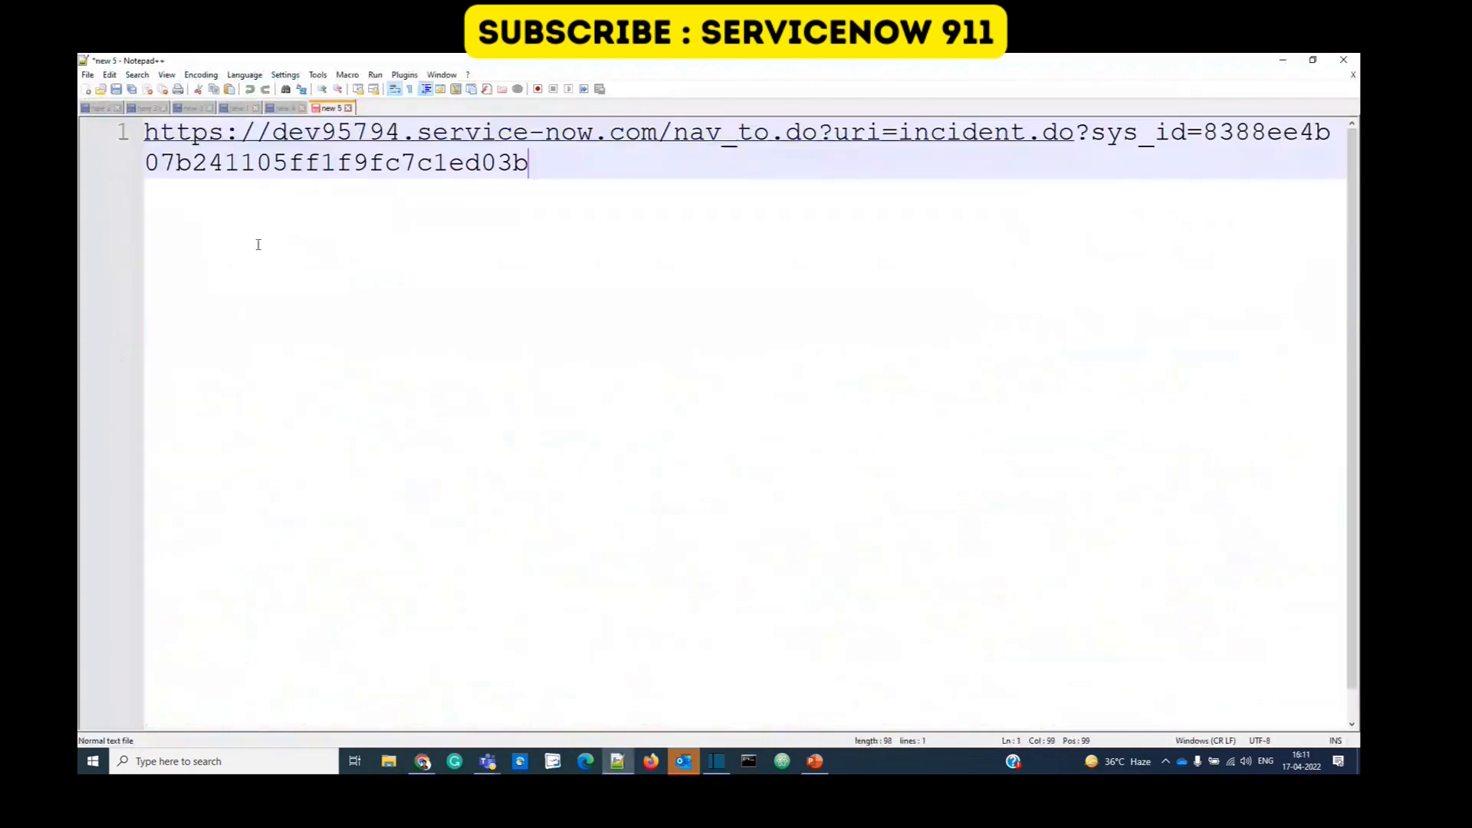
key(ctrl+a)
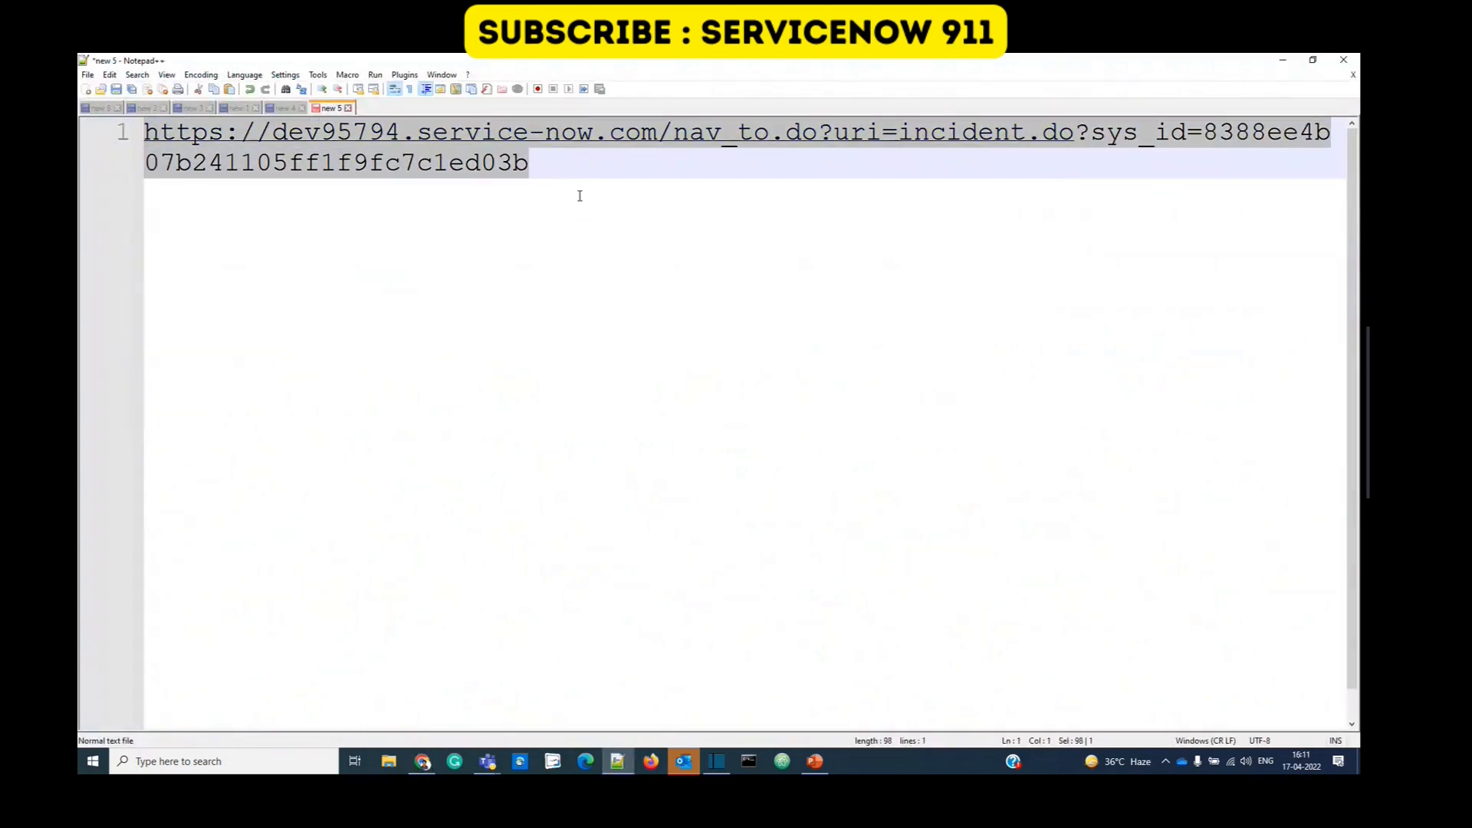
double_click(1122, 142)
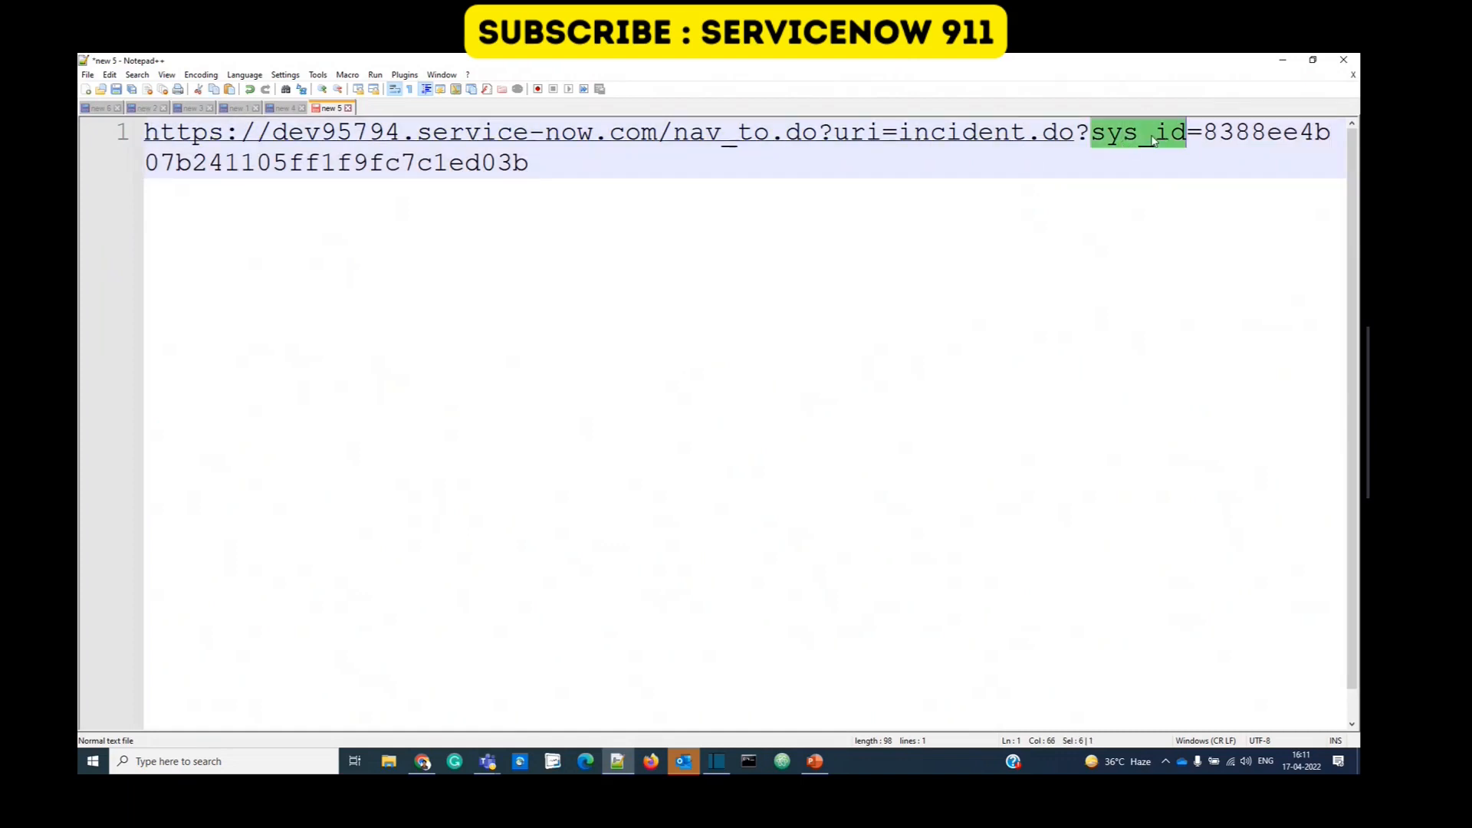
double_click(1218, 153)
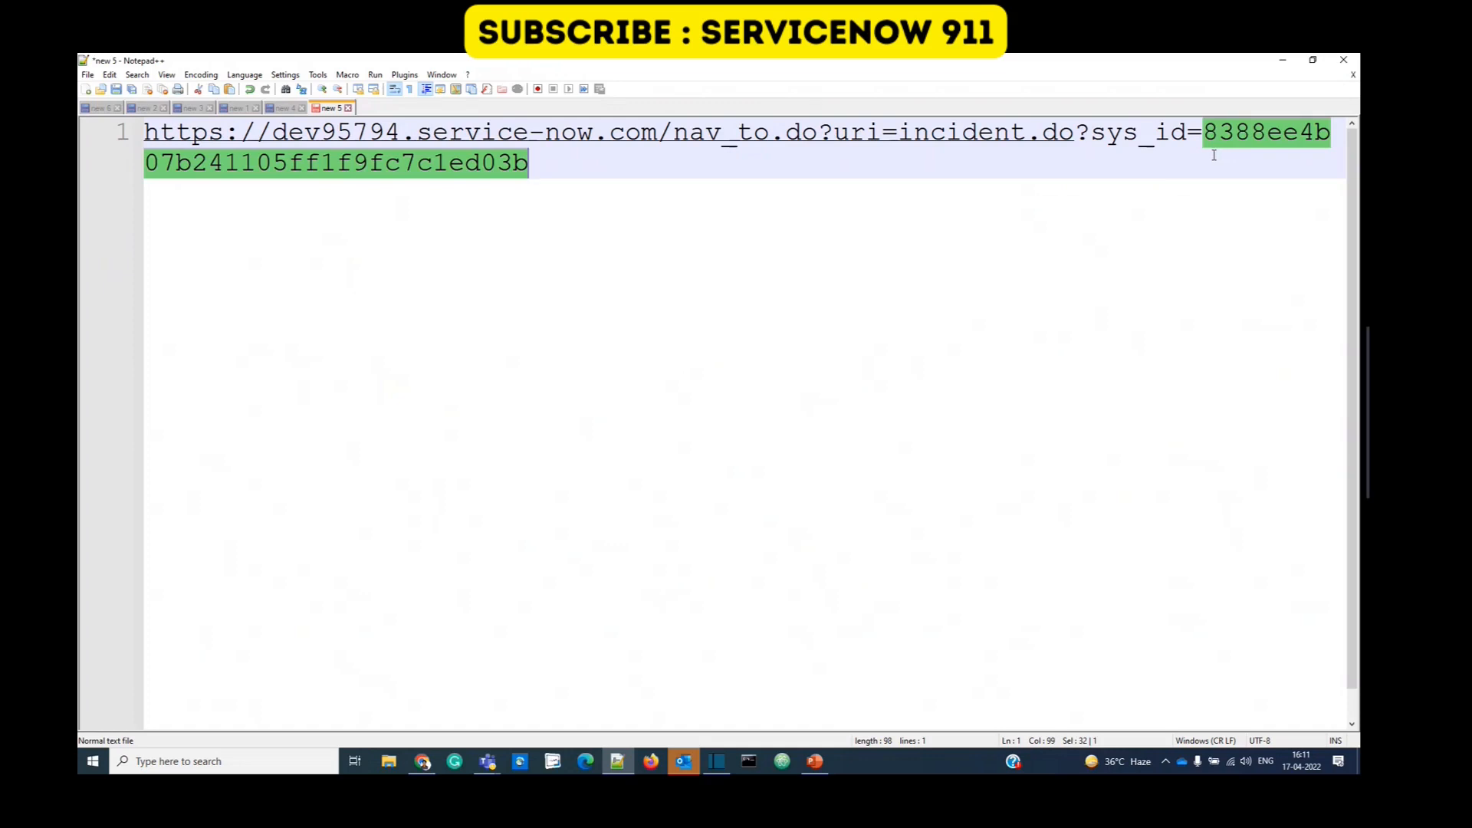
Step: Switch back to the ServiceNow incident list in Chrome, view the record options of INC0009005 and select that record
key(alt+Tab)
right_click(637, 280)
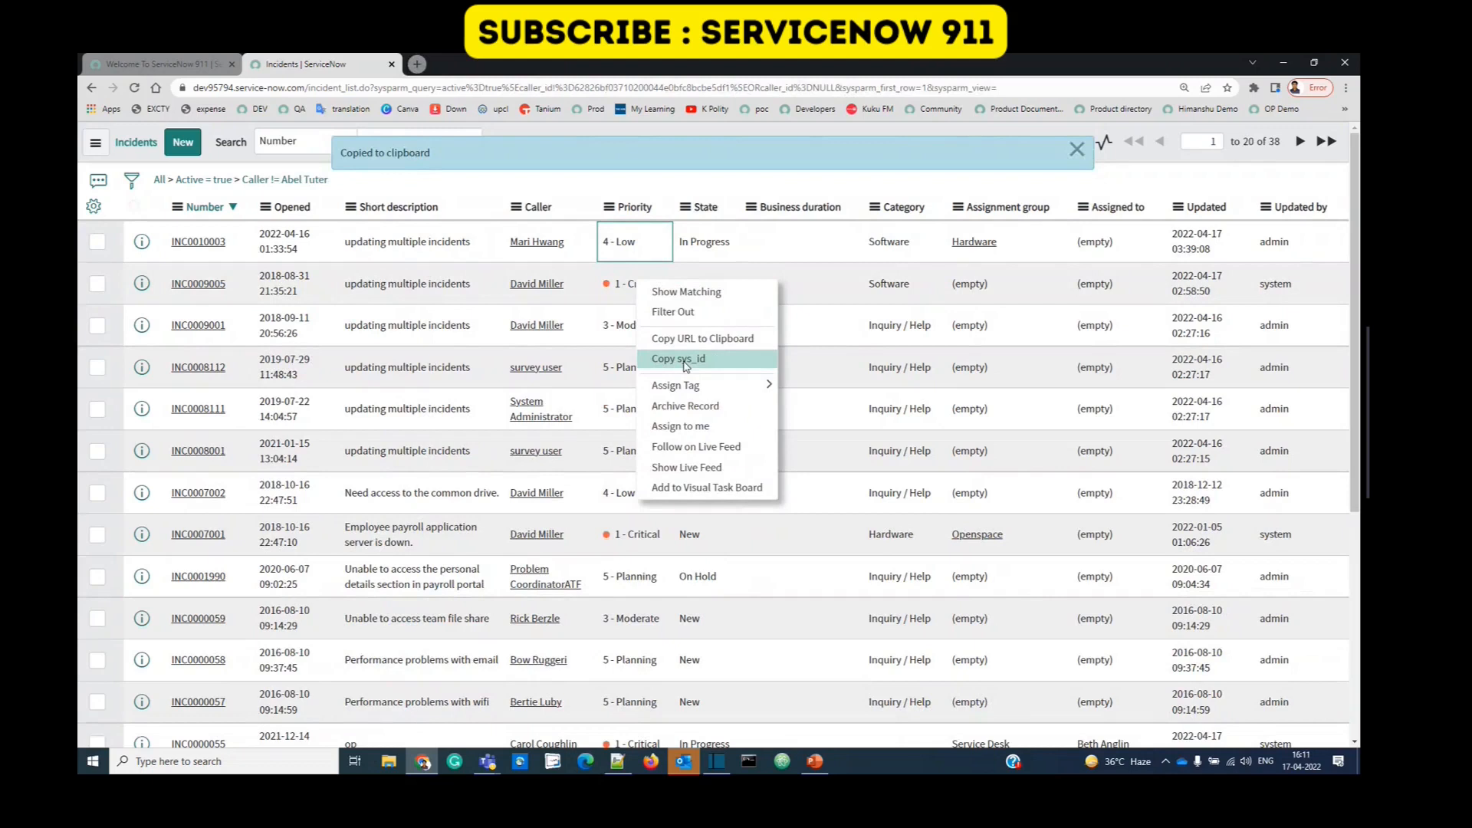
click(634, 288)
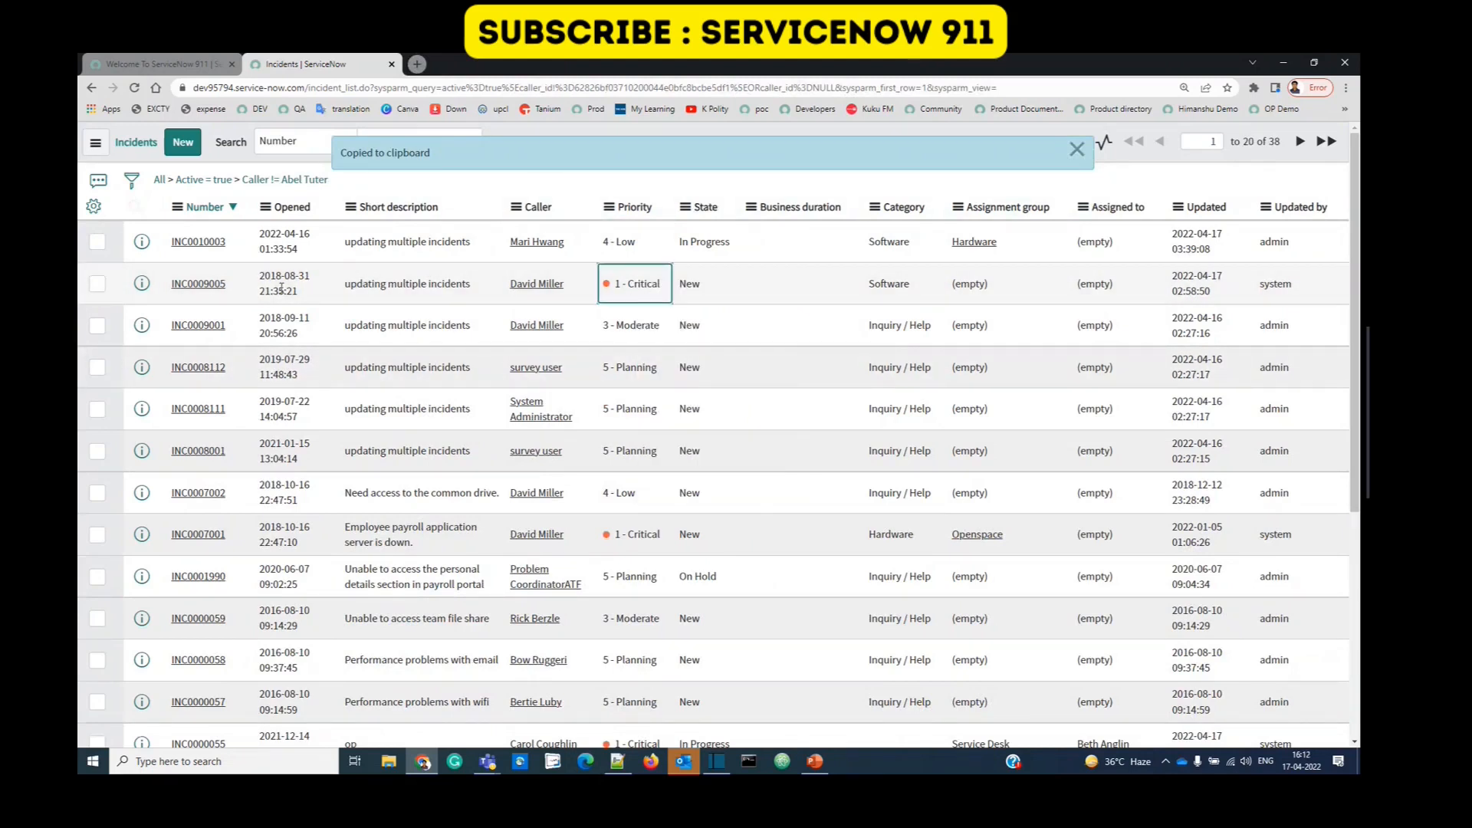
click(96, 288)
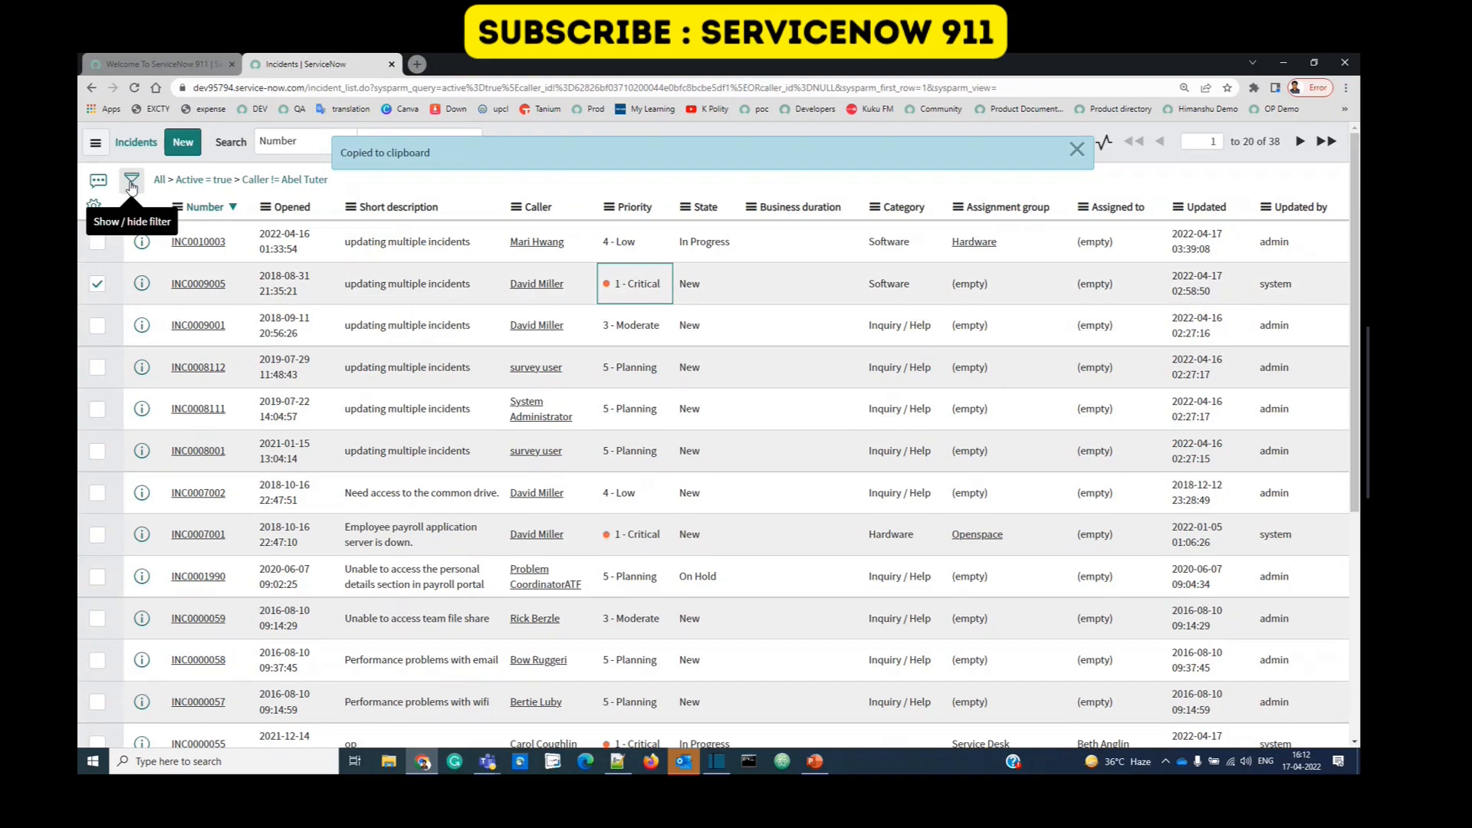
Step: Show the incident list's filter conditions and remove both Caller conditions
click(131, 183)
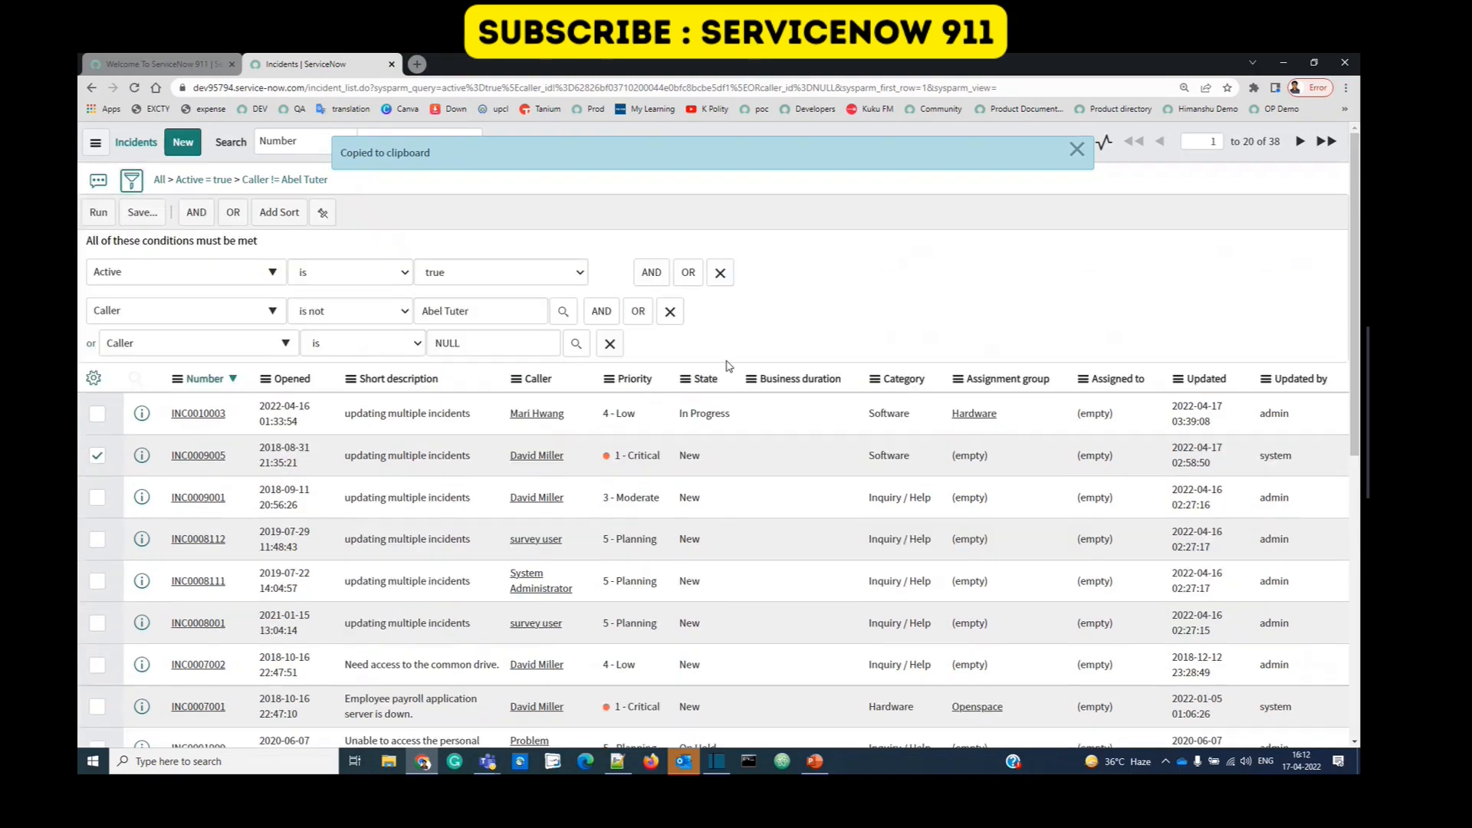
click(609, 344)
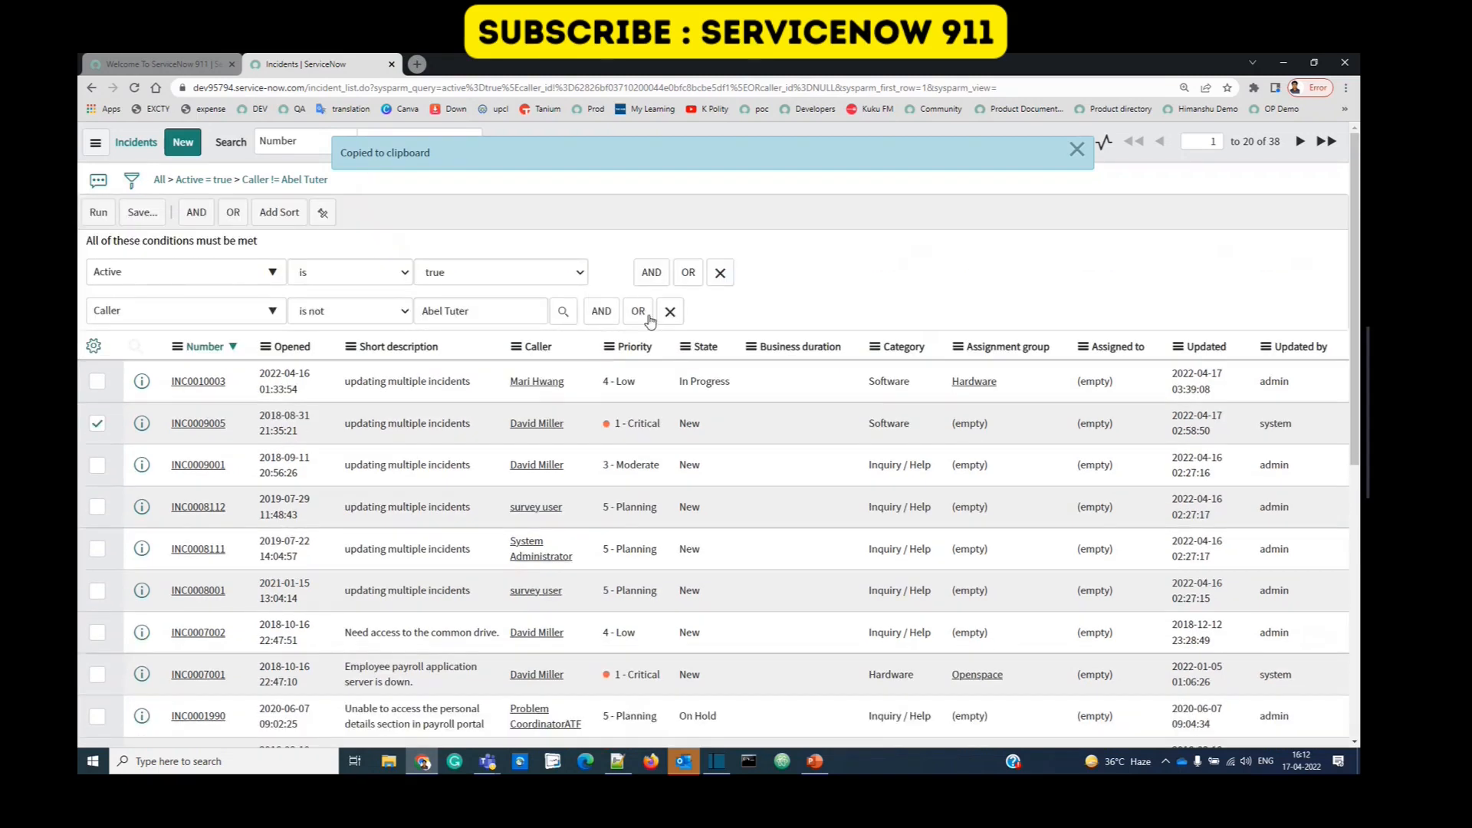
click(670, 312)
Step: Add an AND condition that Sys ID is the copied sys_id, run the filter and highlight the matching incident's number
click(652, 273)
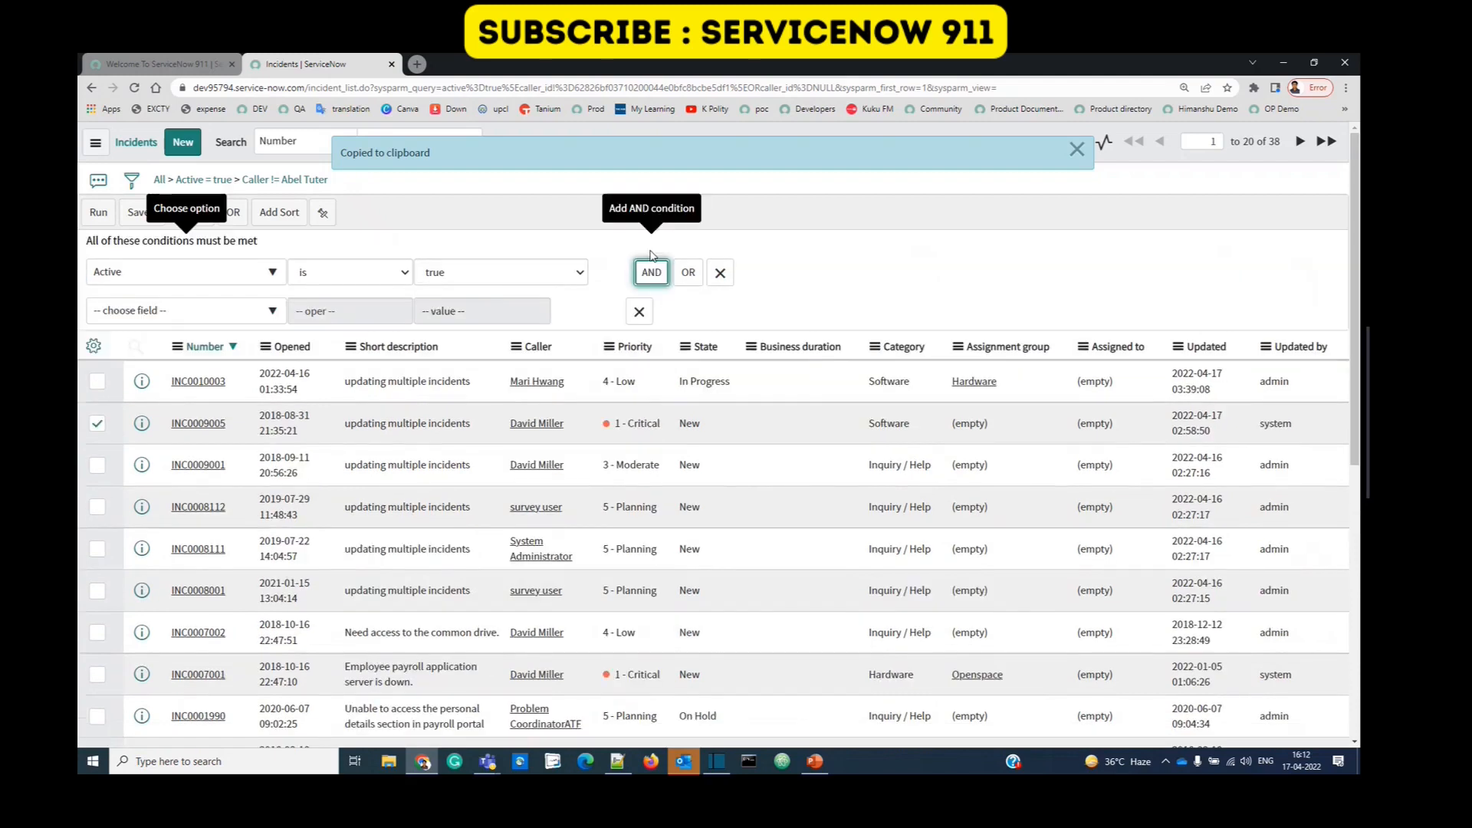
click(212, 316)
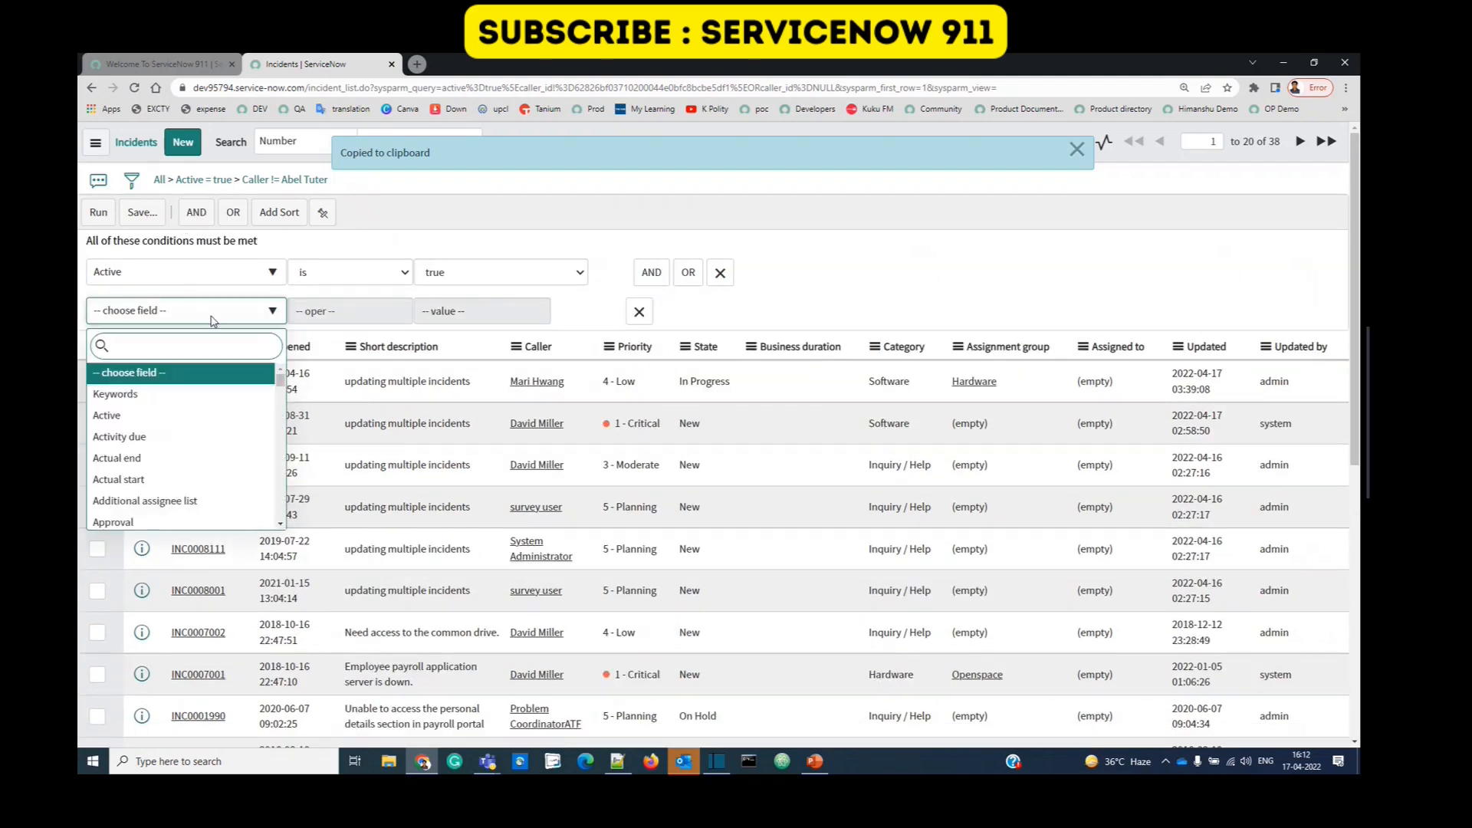
text(sys)
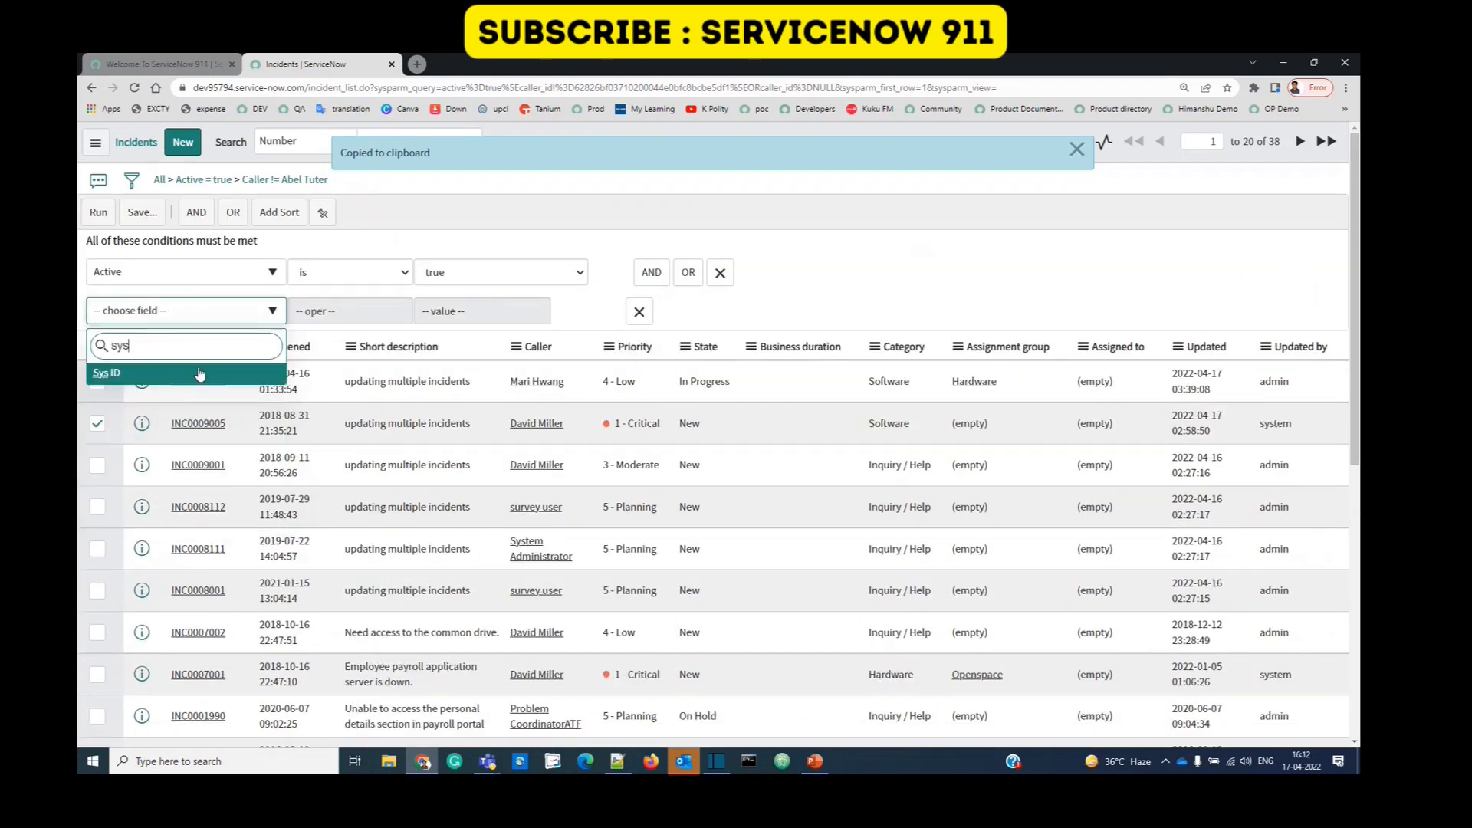
click(198, 373)
click(391, 311)
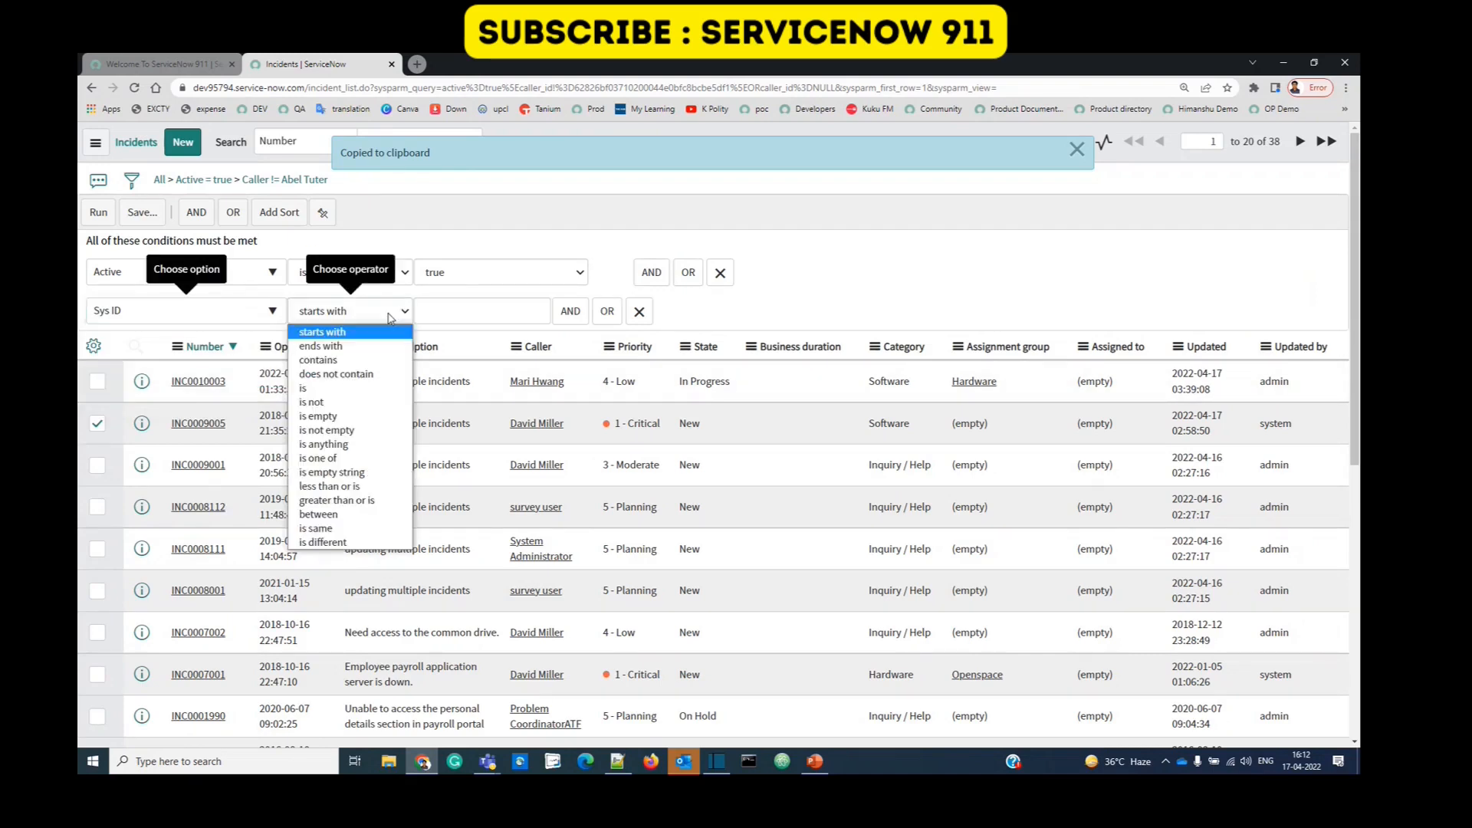
click(362, 394)
click(483, 311)
key(ctrl+v)
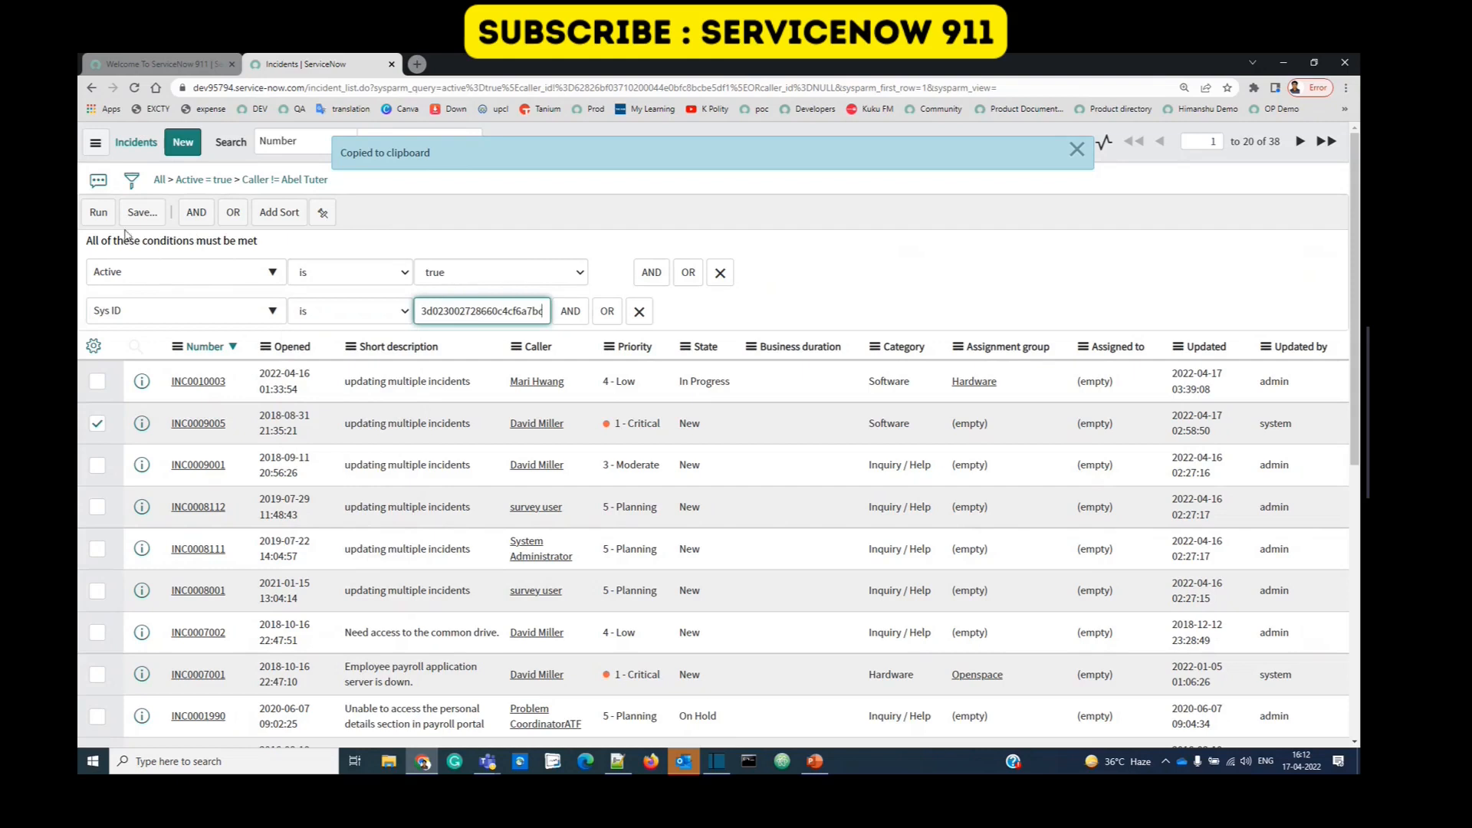
click(99, 212)
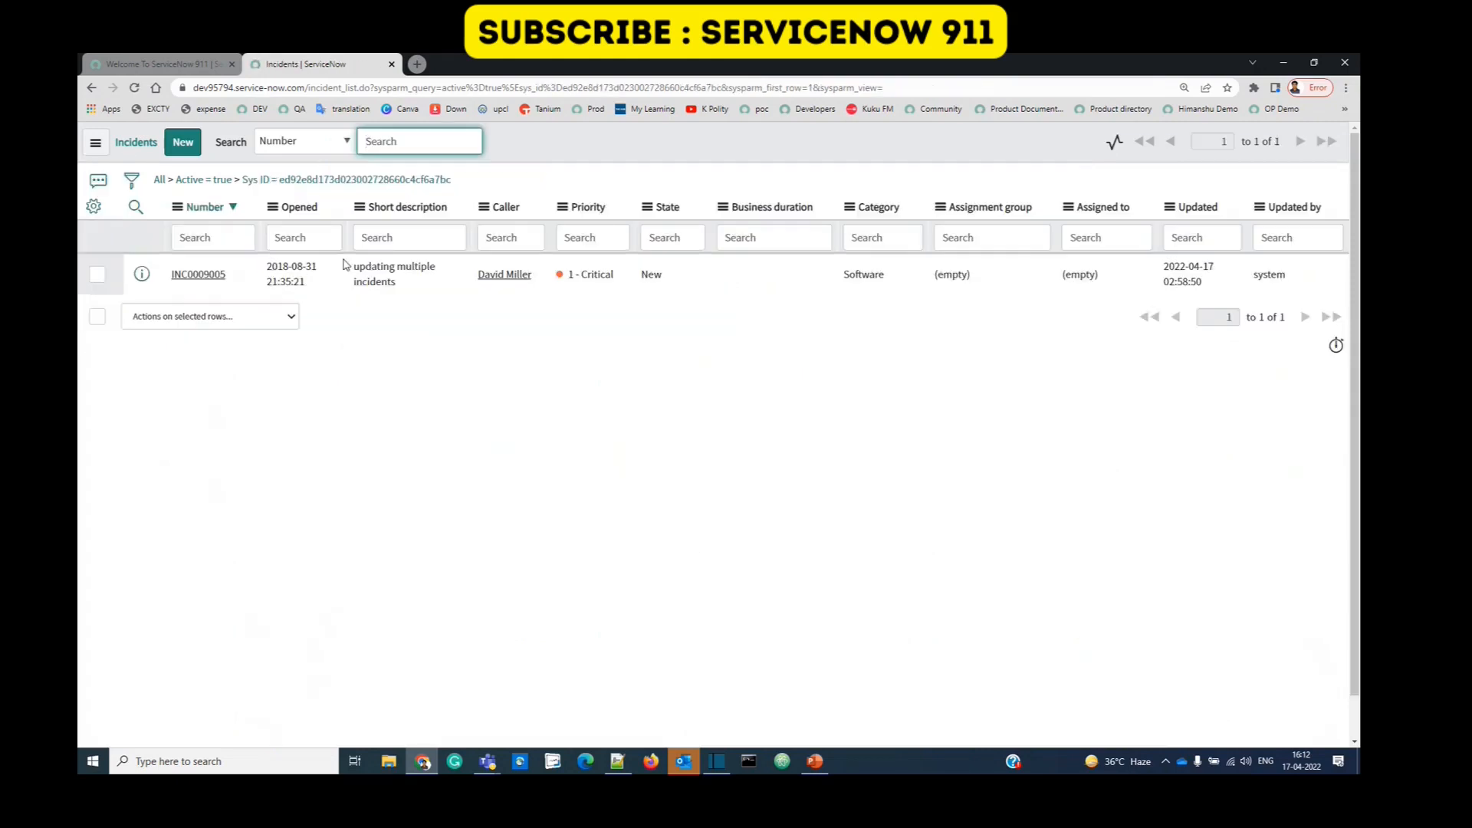
drag(239, 293, 168, 288)
Step: Remove the Sys ID condition, keeping only Active = true, and view the record options of incident INC0010005
click(237, 182)
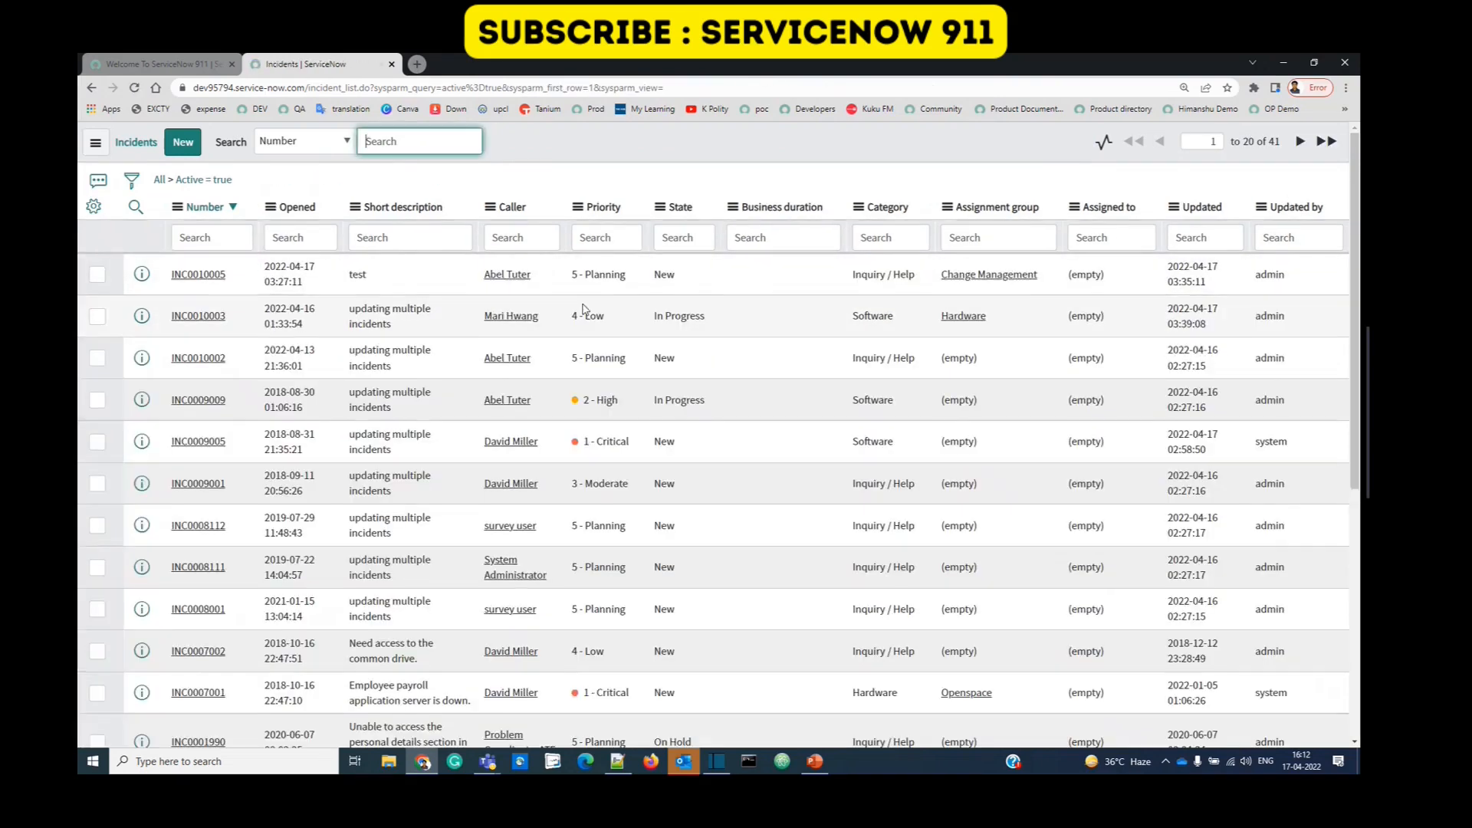
right_click(546, 288)
mouse_move(587, 395)
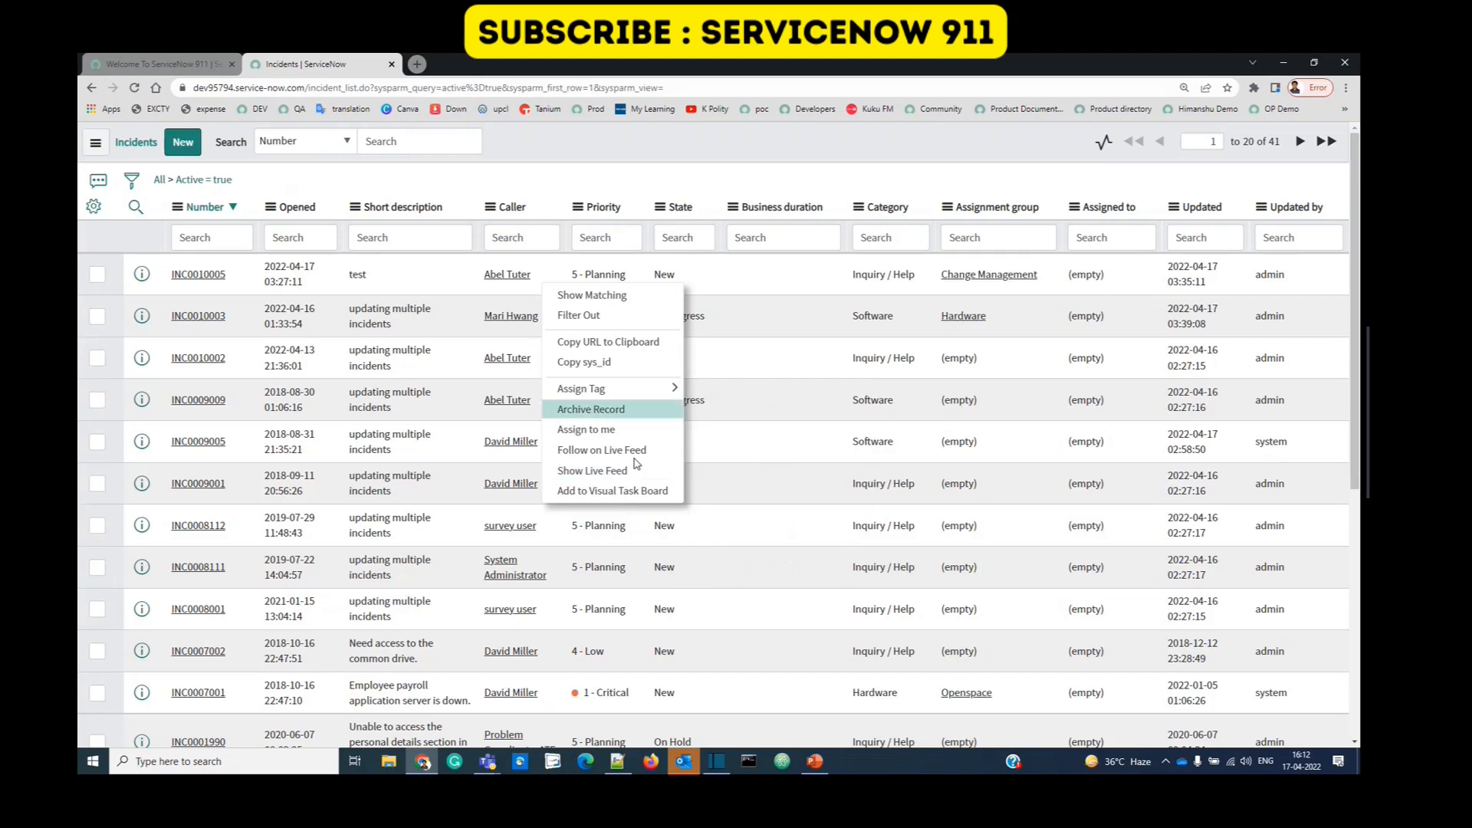
click(560, 173)
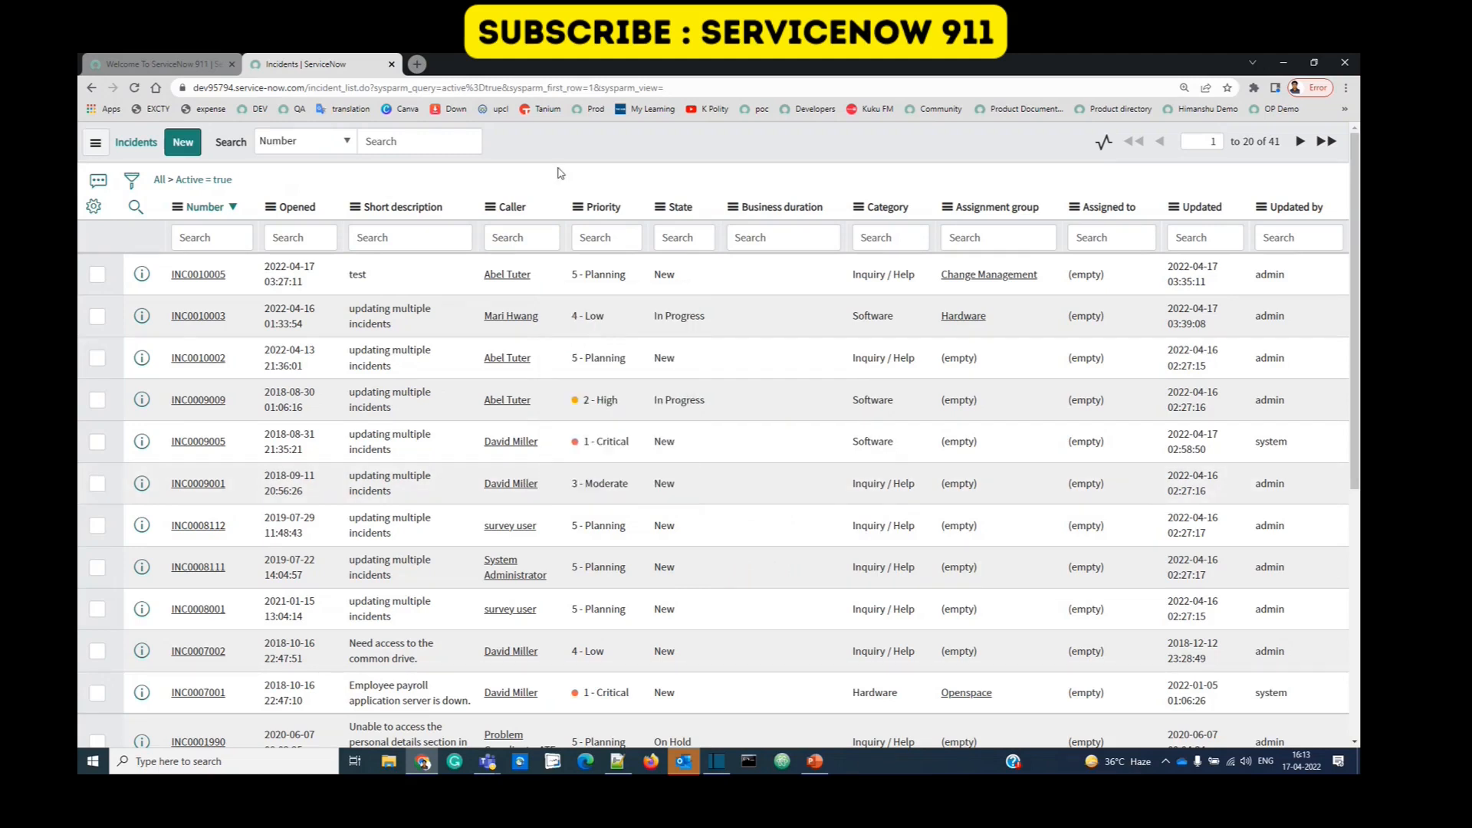
Step: View the Short description column options, sort the incident list by Opened descending and re-sort it ascending
right_click(453, 213)
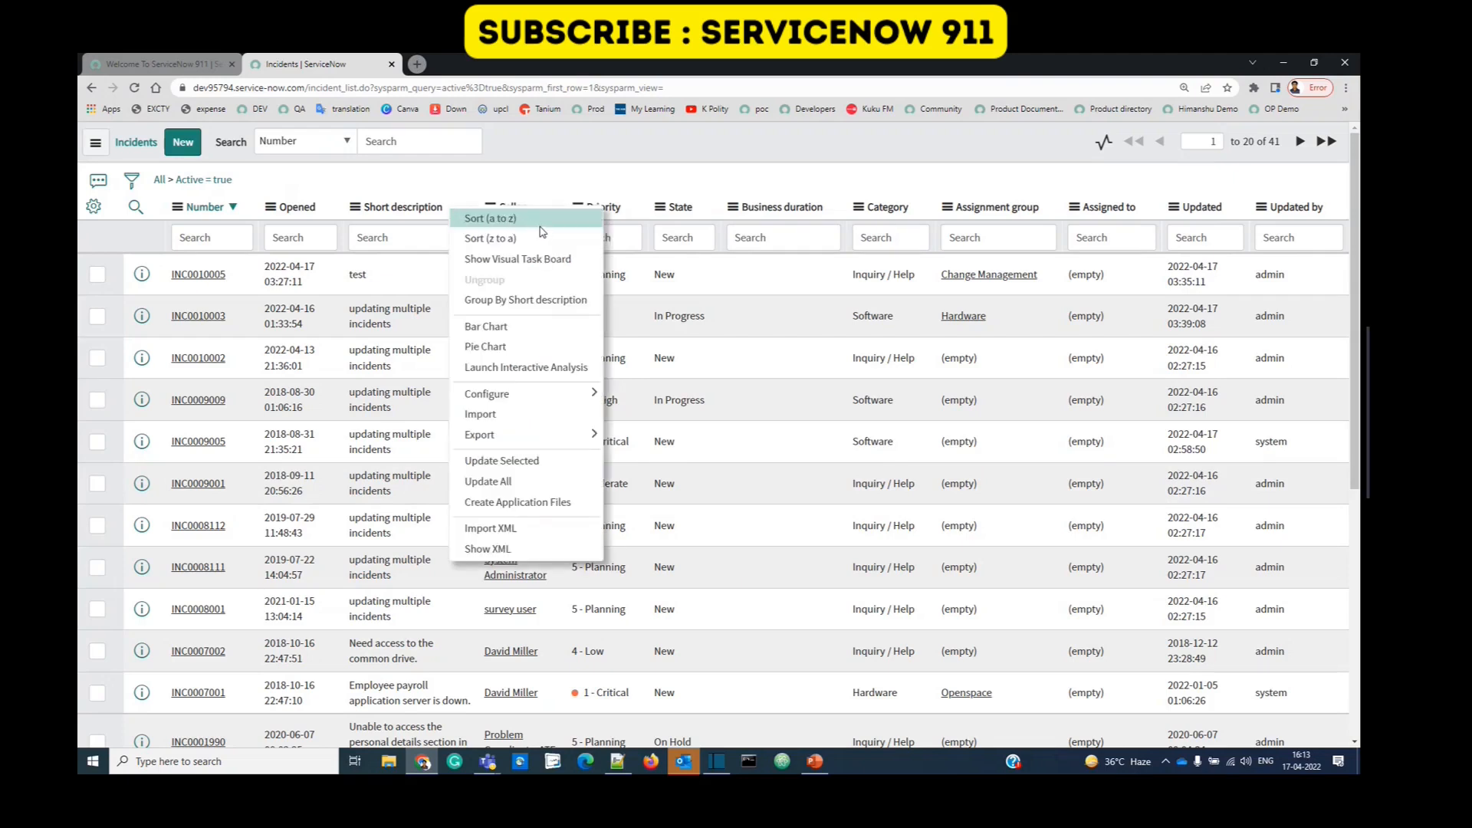
right_click(296, 209)
click(333, 240)
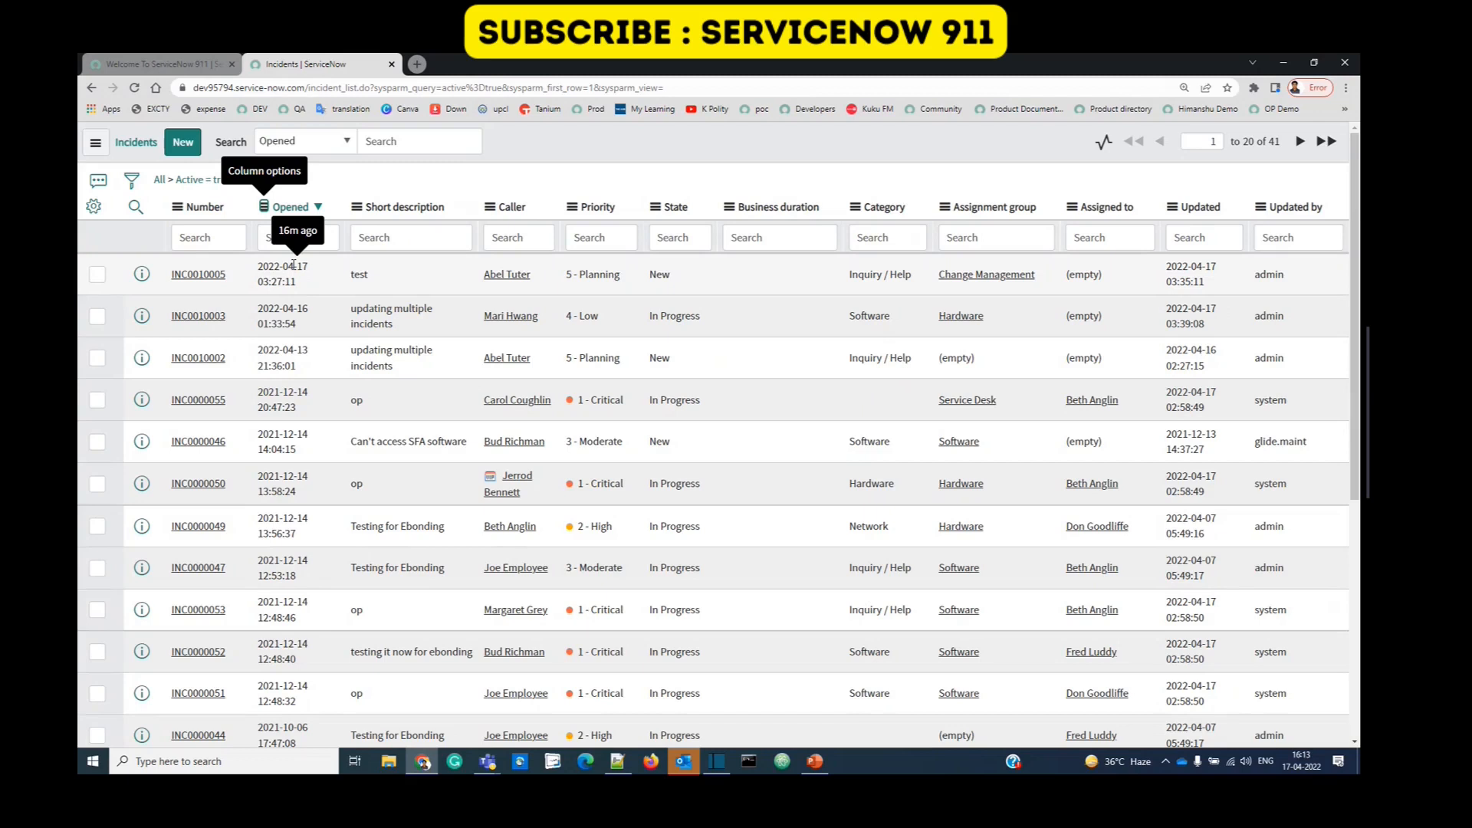
right_click(292, 213)
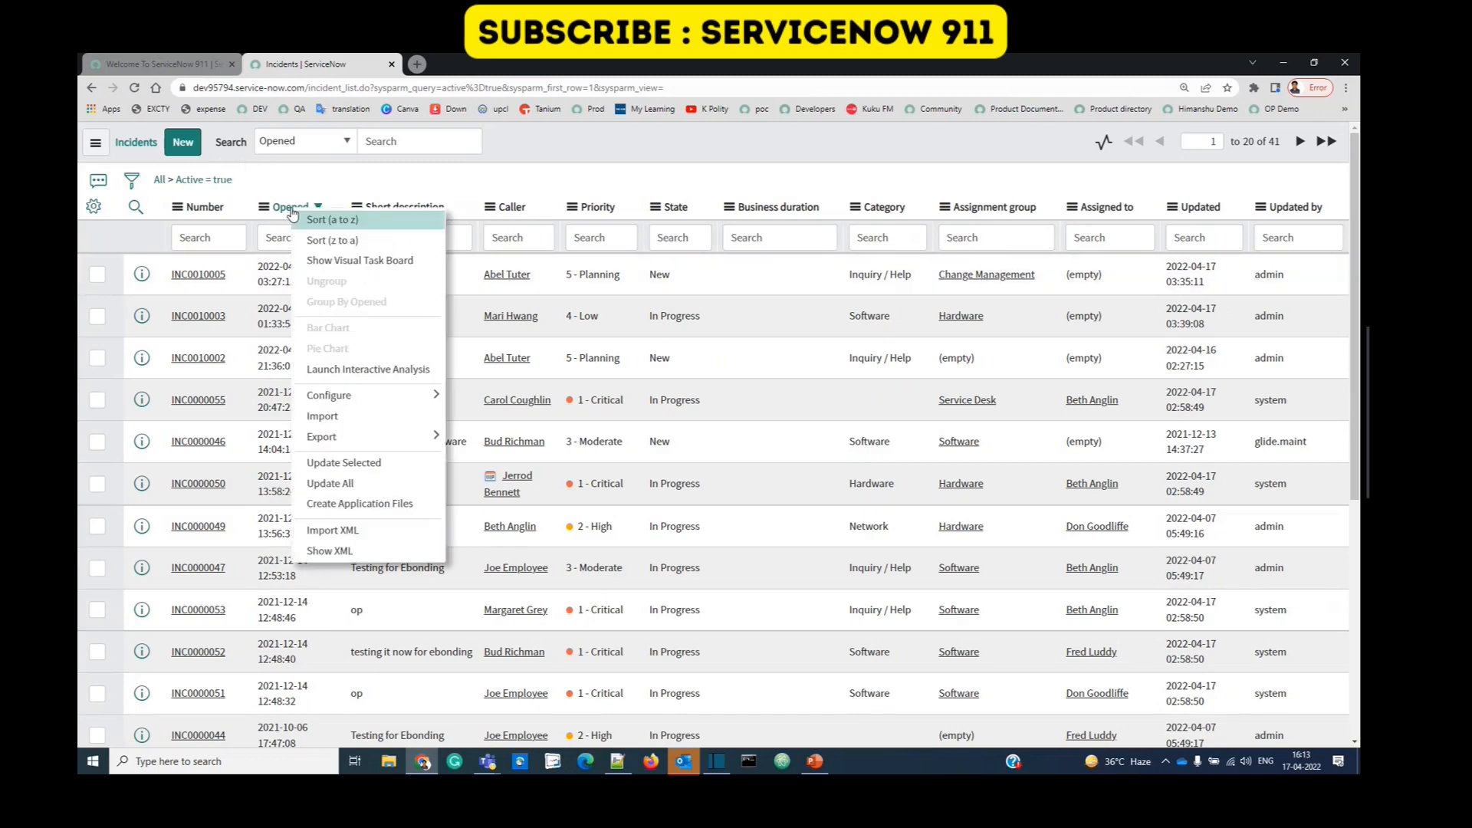
click(332, 223)
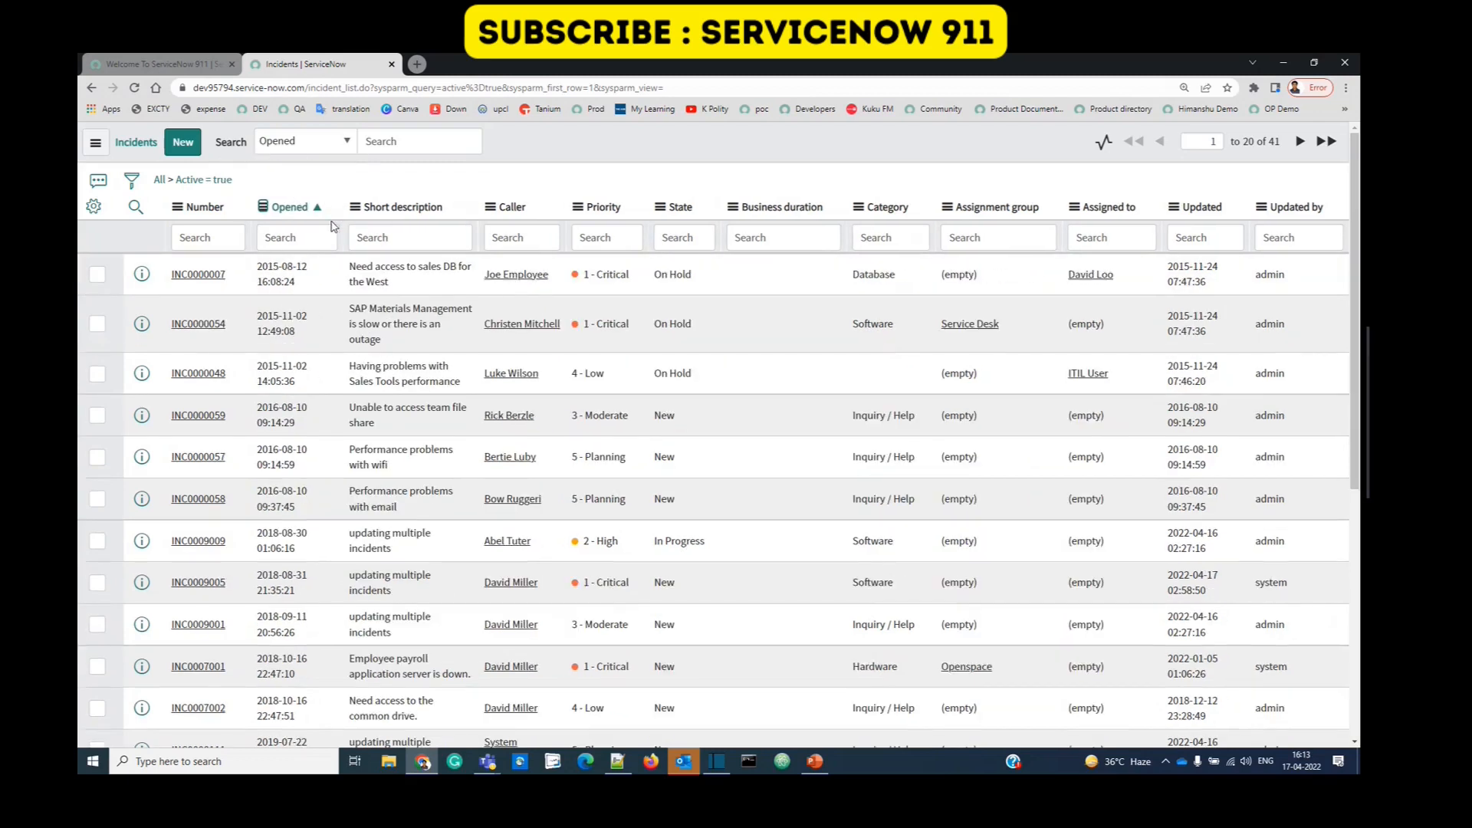
double_click(283, 269)
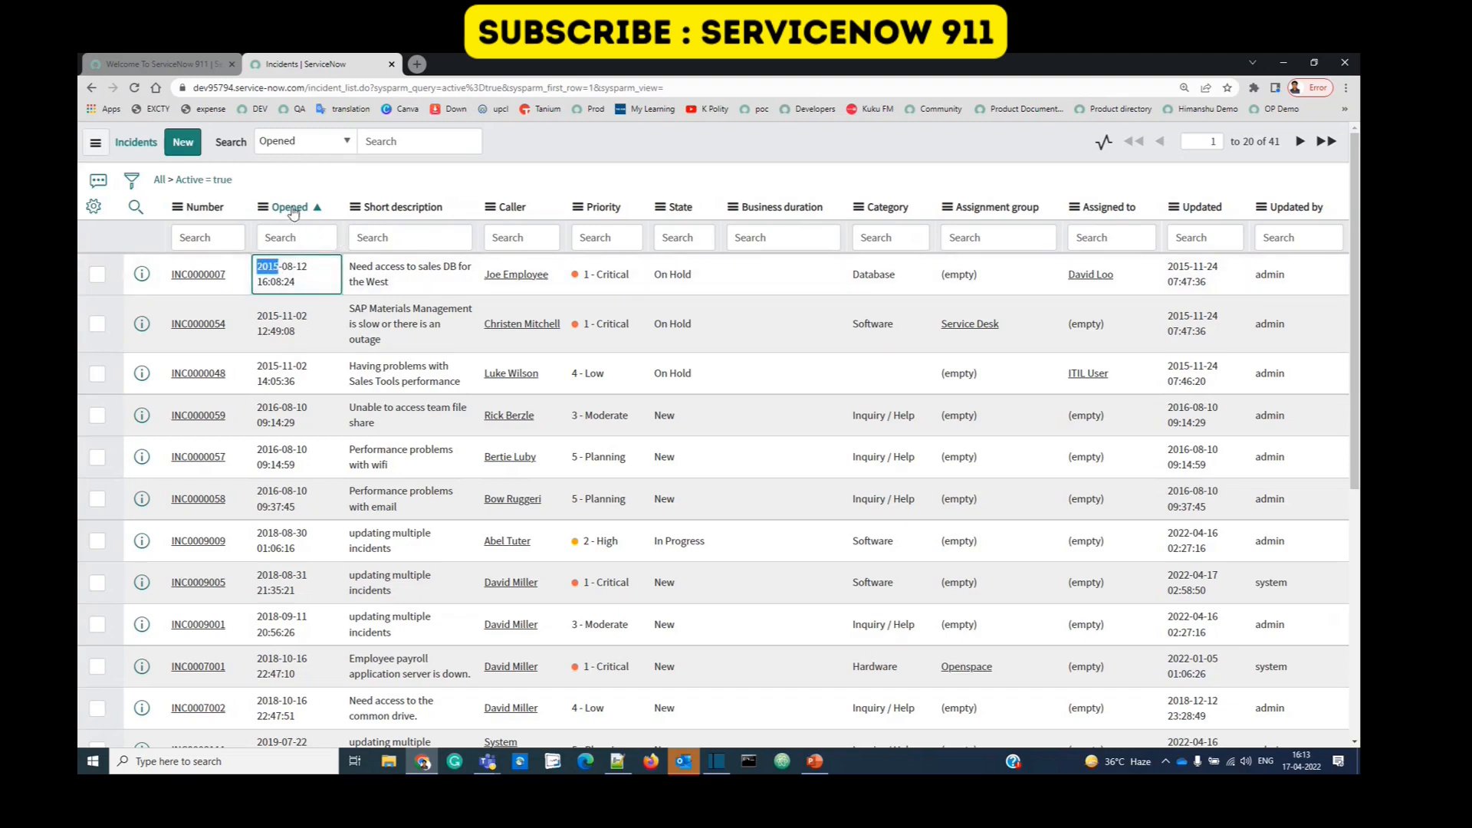
Step: Group the incident list by State and ungroup it again
right_click(680, 206)
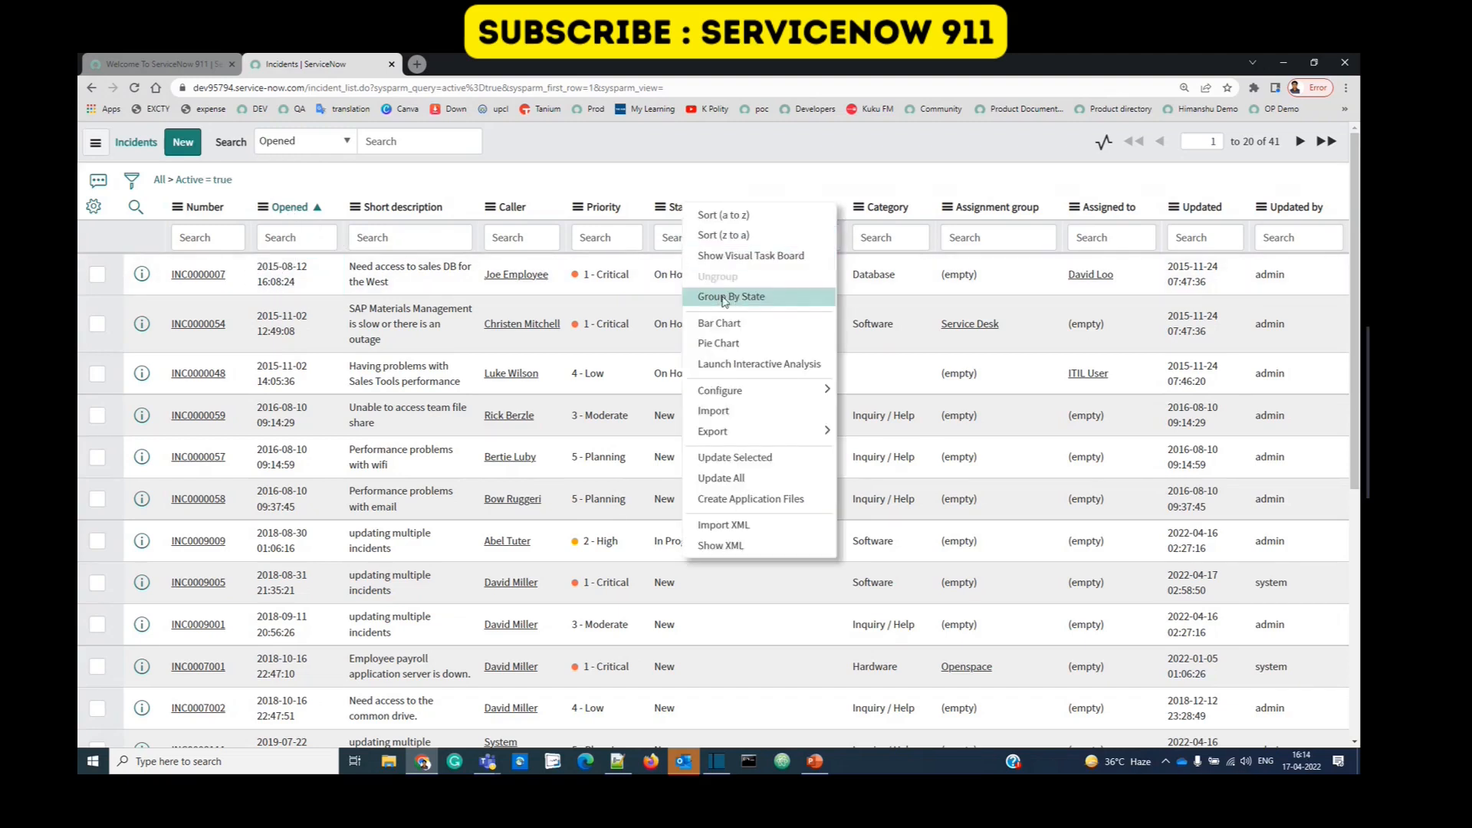
click(751, 298)
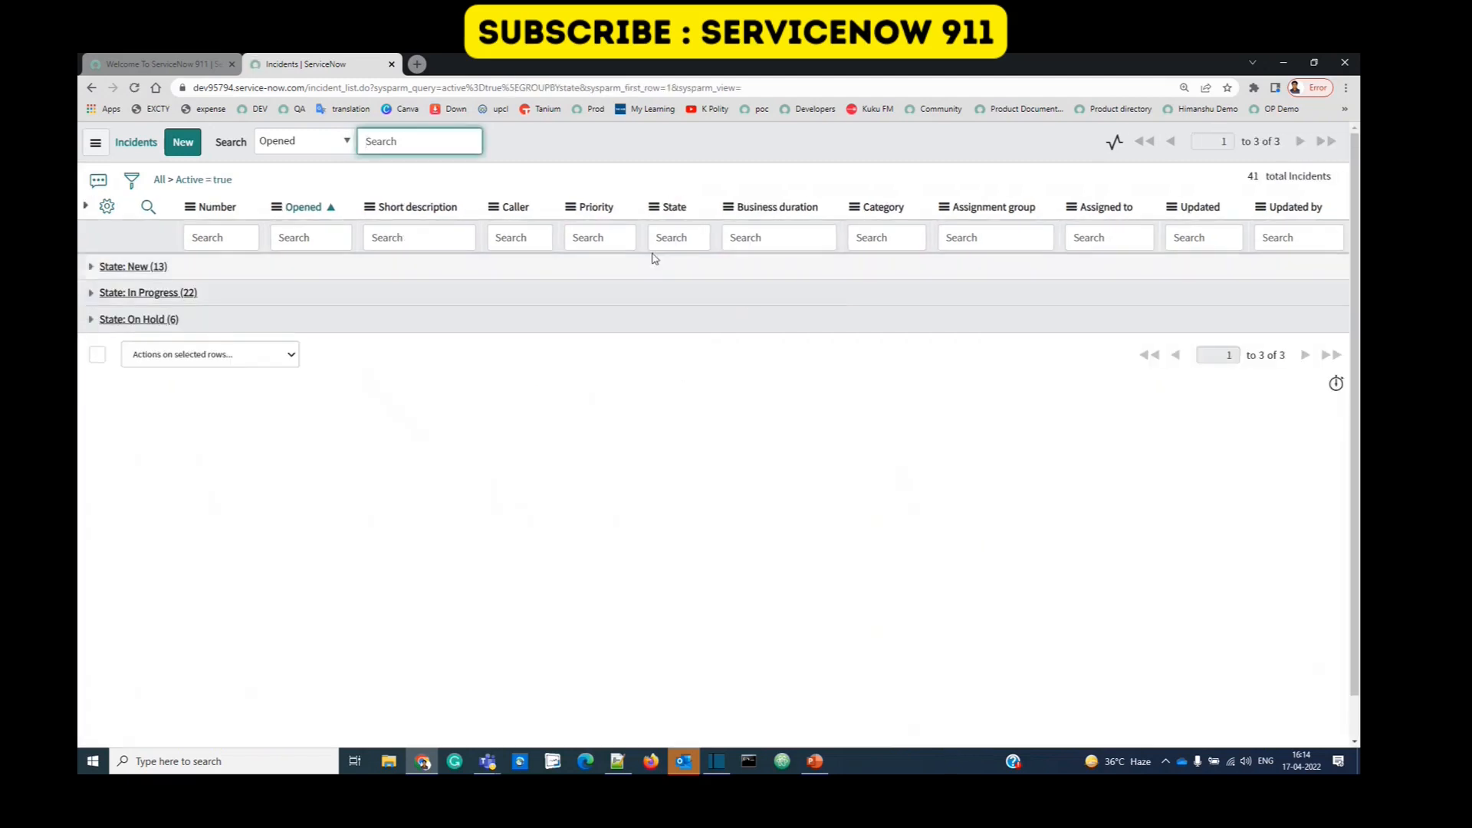
right_click(679, 208)
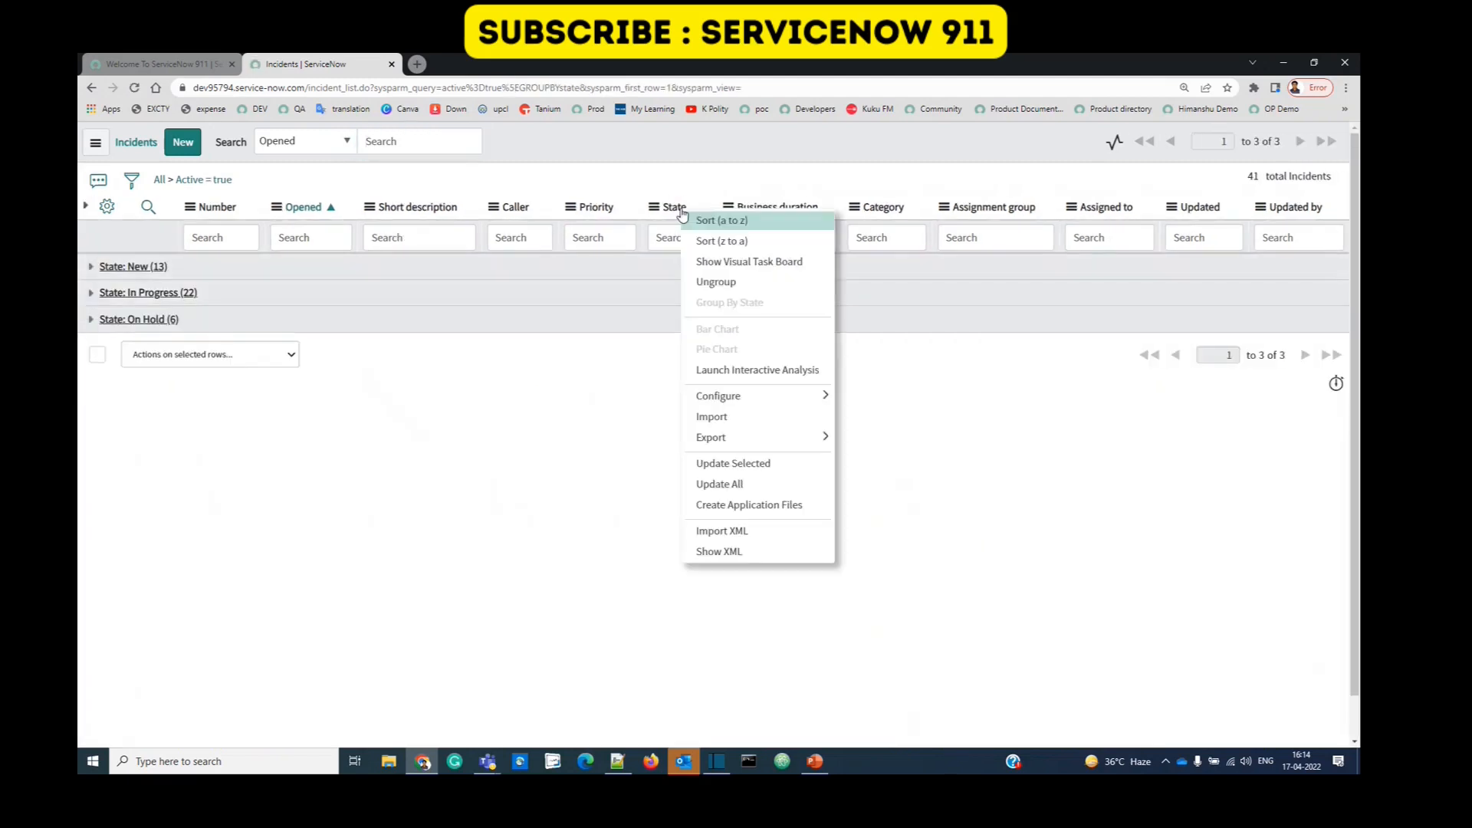
click(714, 284)
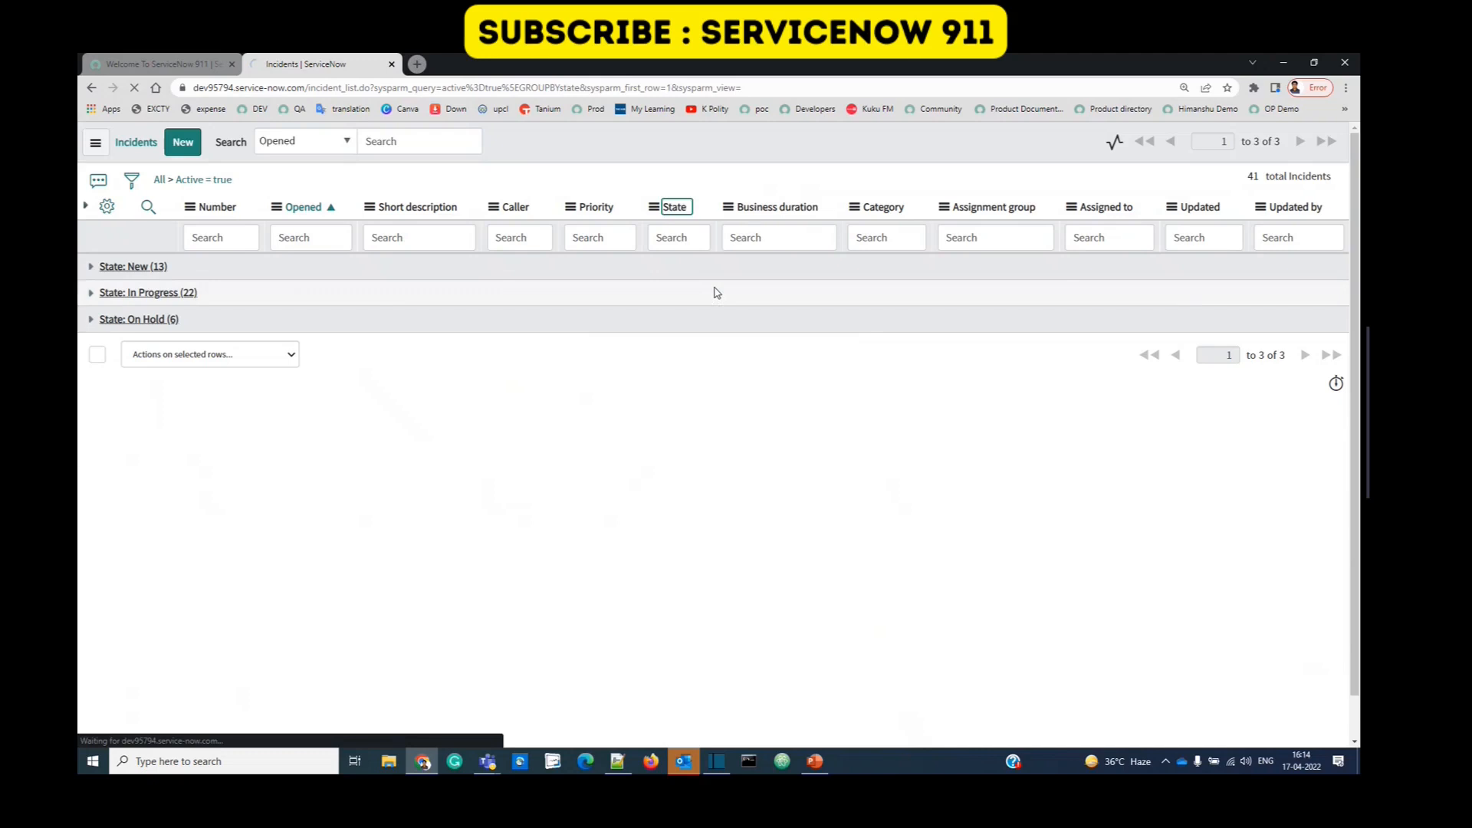
Step: Generate a bar chart of the active incidents by State and highlight the report designer's heading
right_click(680, 212)
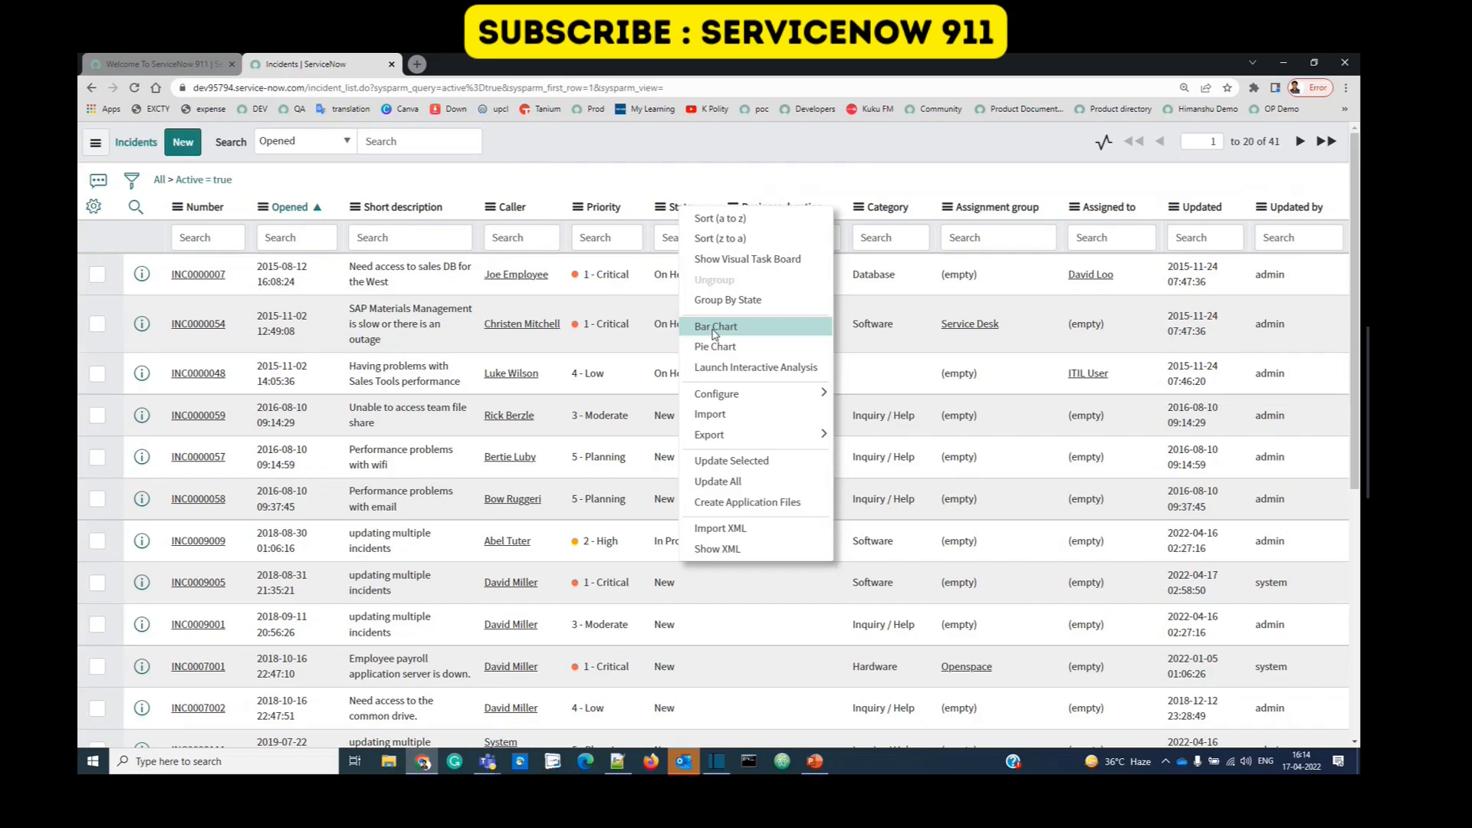
click(713, 330)
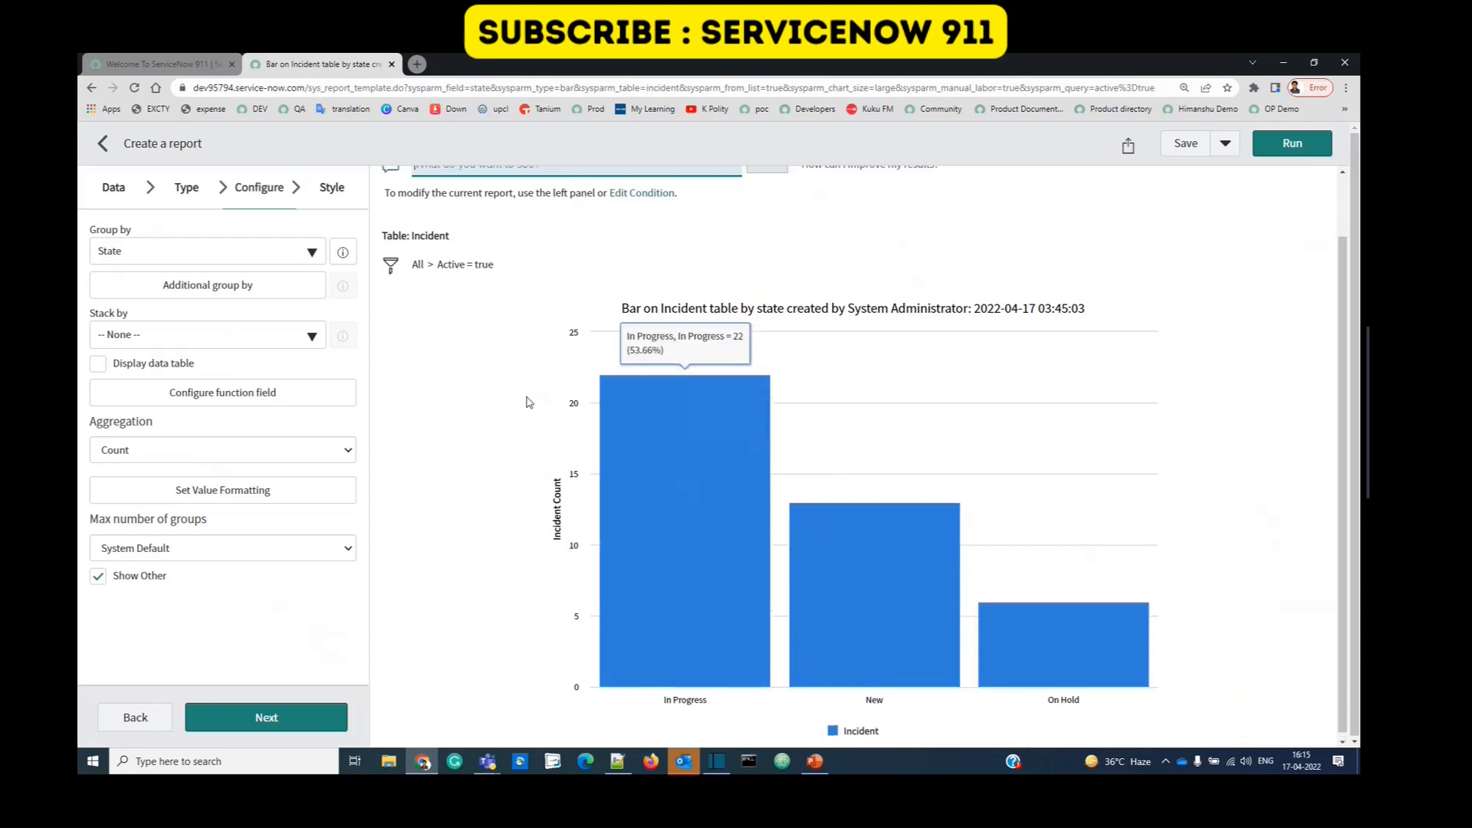
scroll(526, 401, up, 1)
drag(226, 145, 123, 145)
click(477, 149)
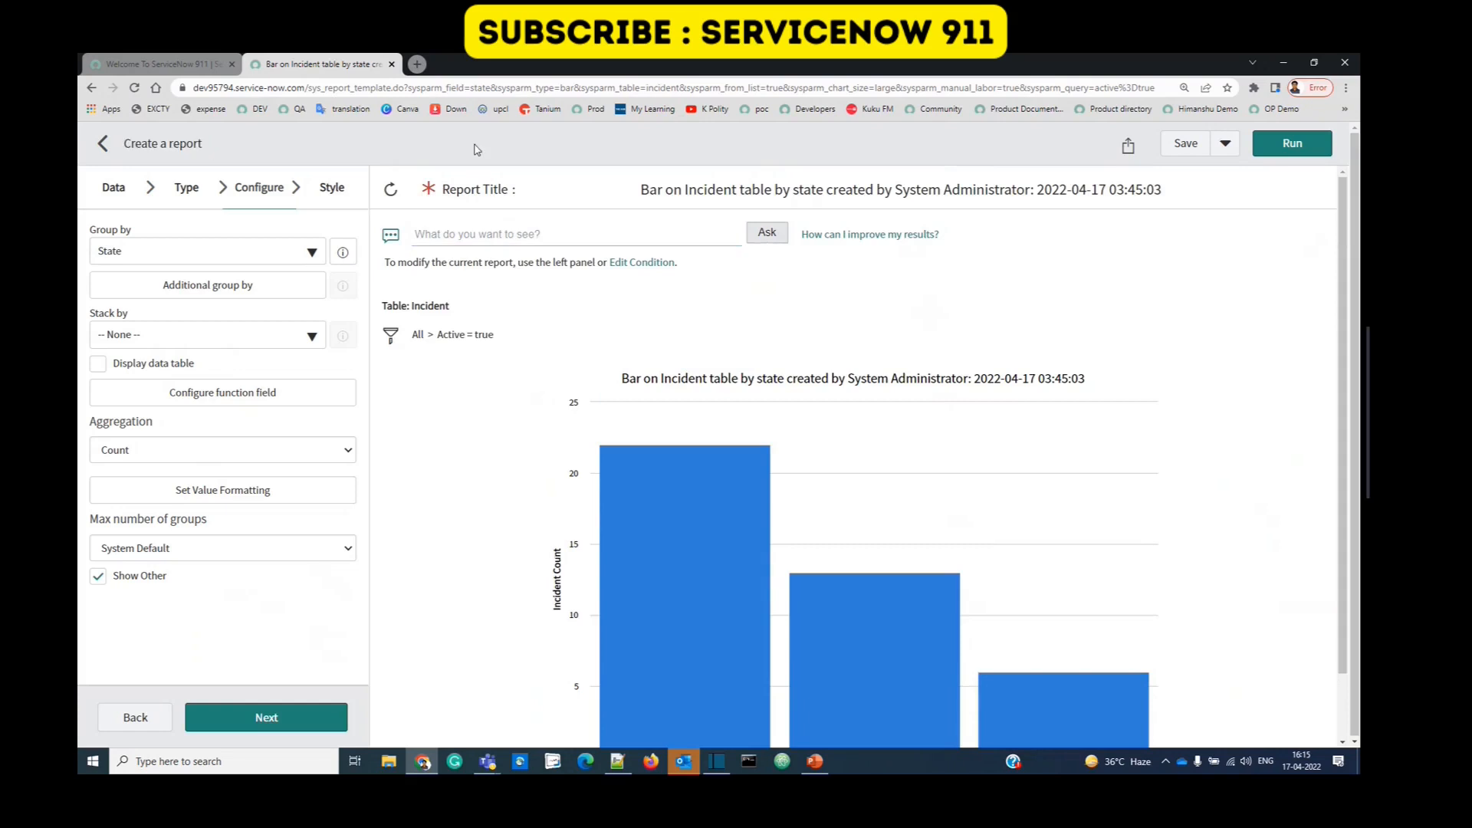
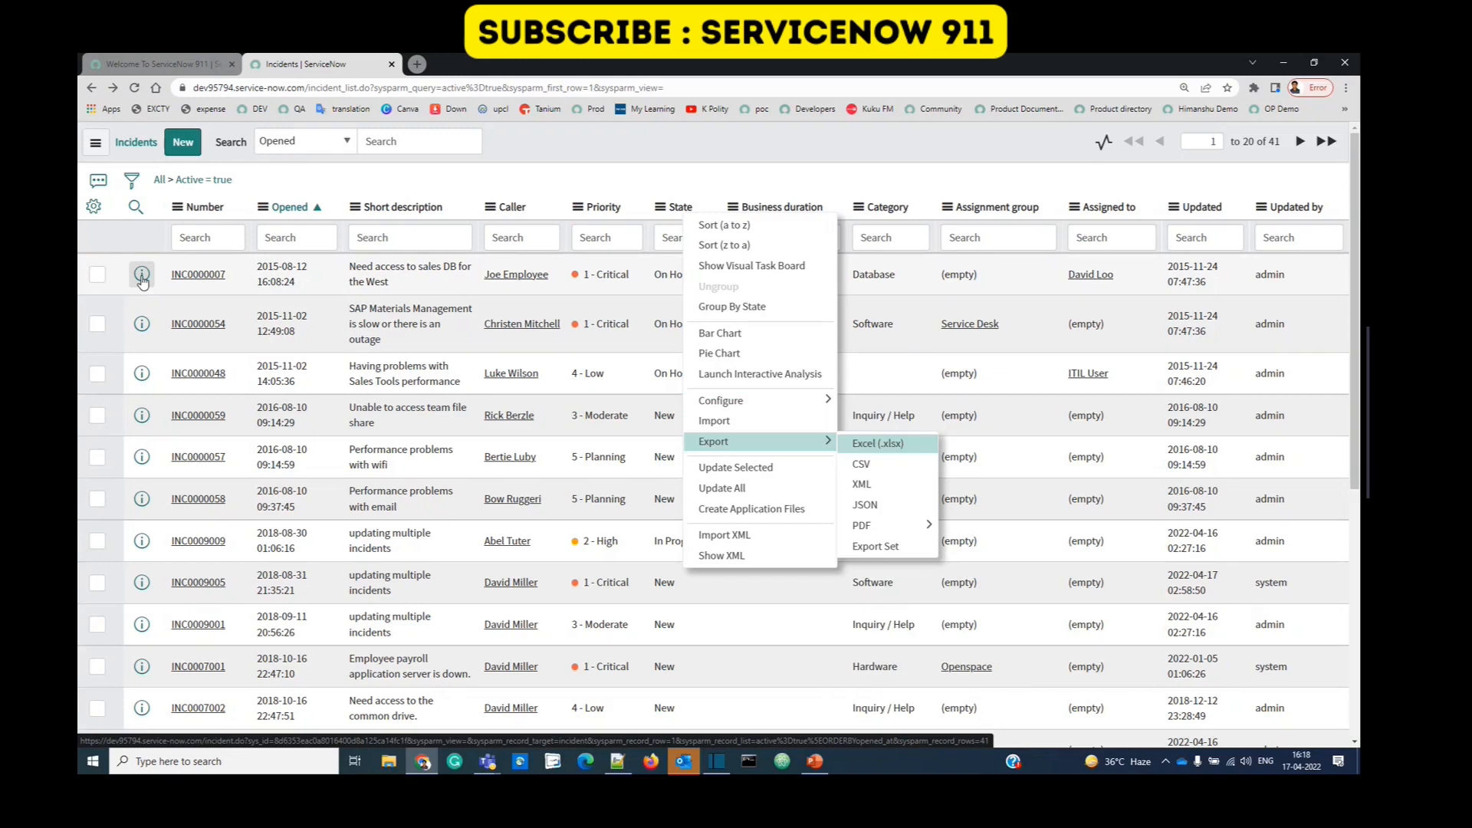
Step: Open the incident list's layout configuration and highlight all selected fields from Number through Updated by
mouse_move(775, 409)
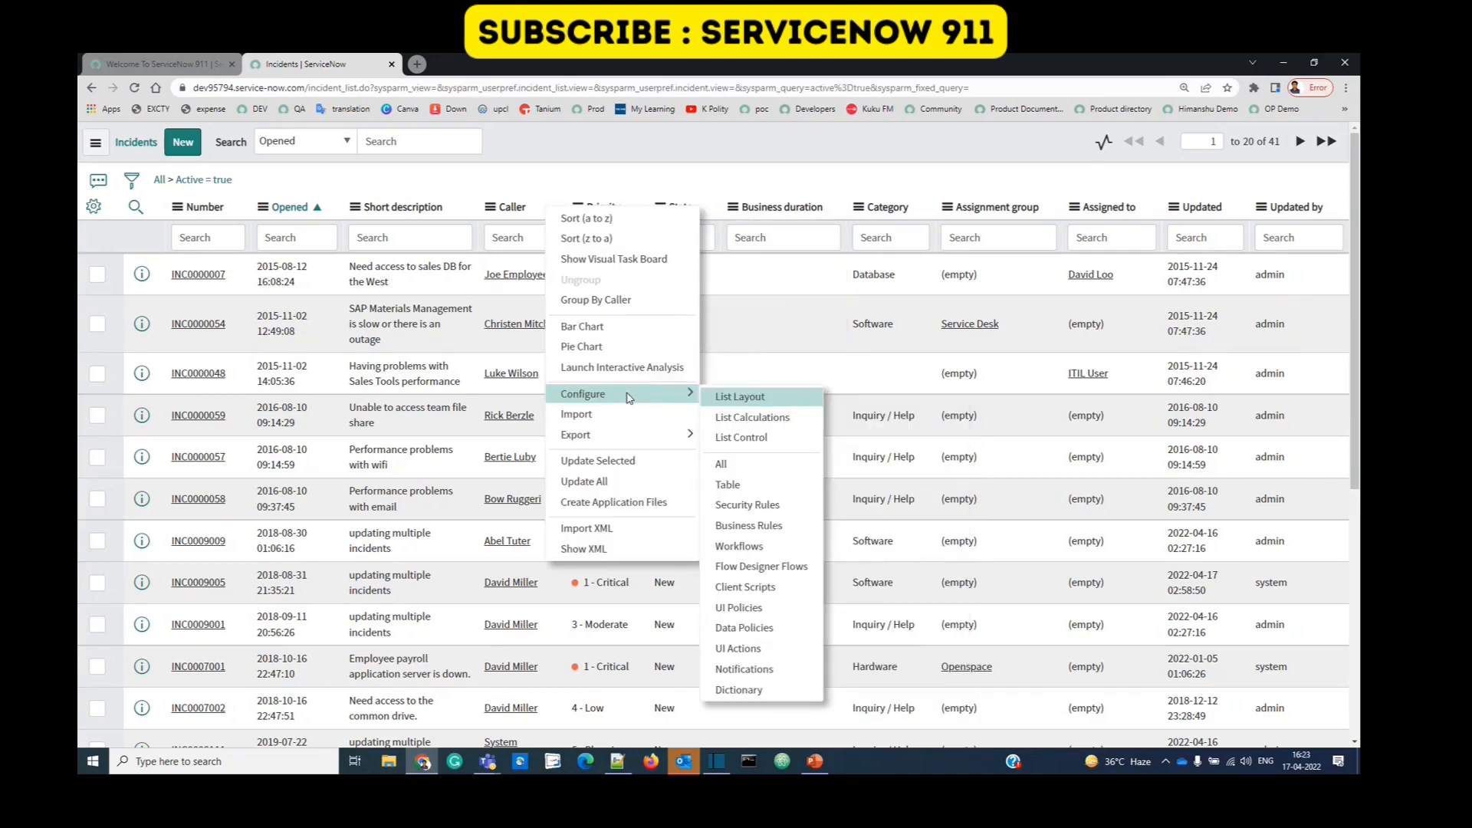
click(763, 398)
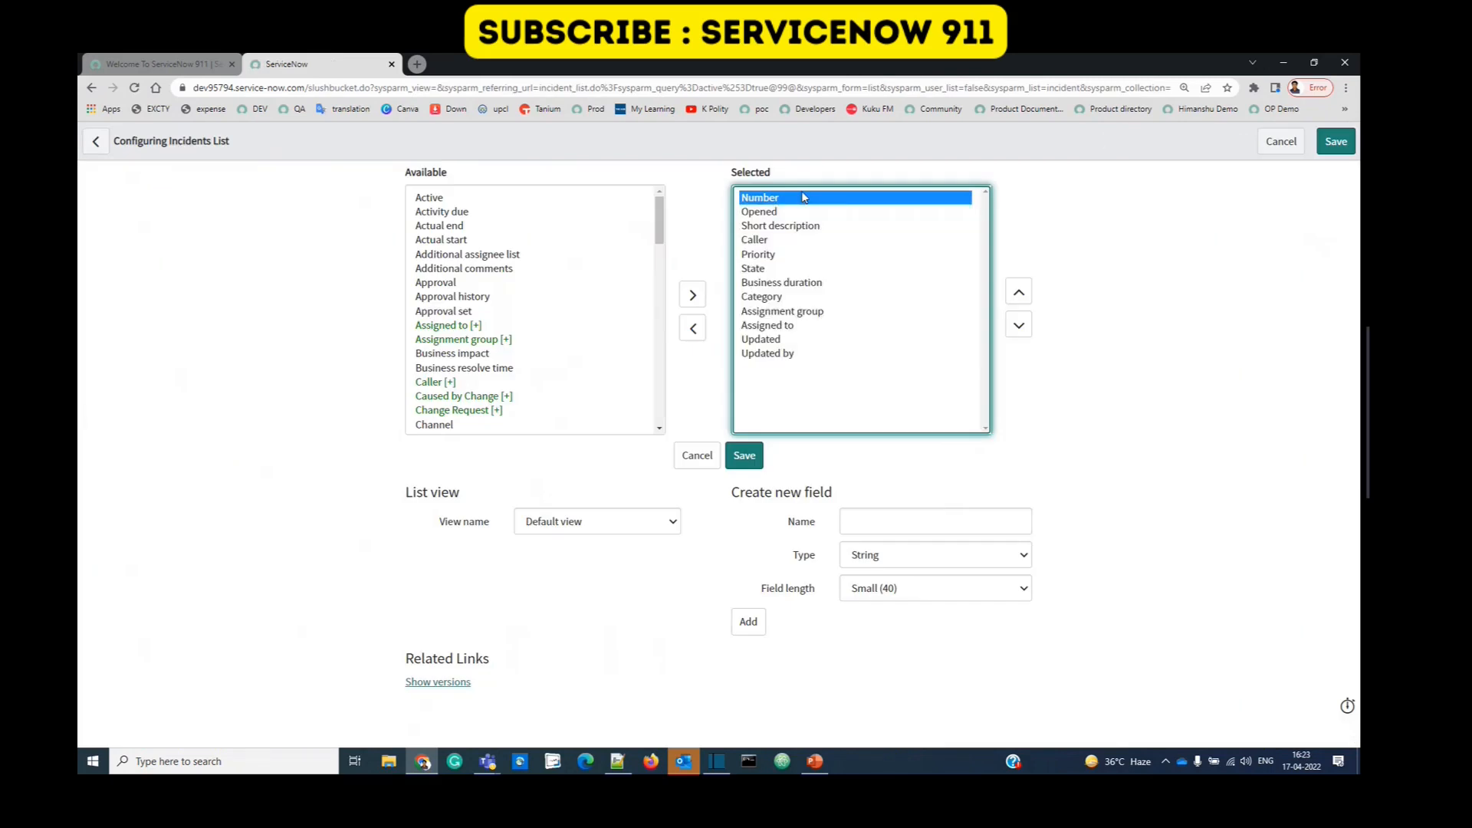
drag(803, 198, 837, 355)
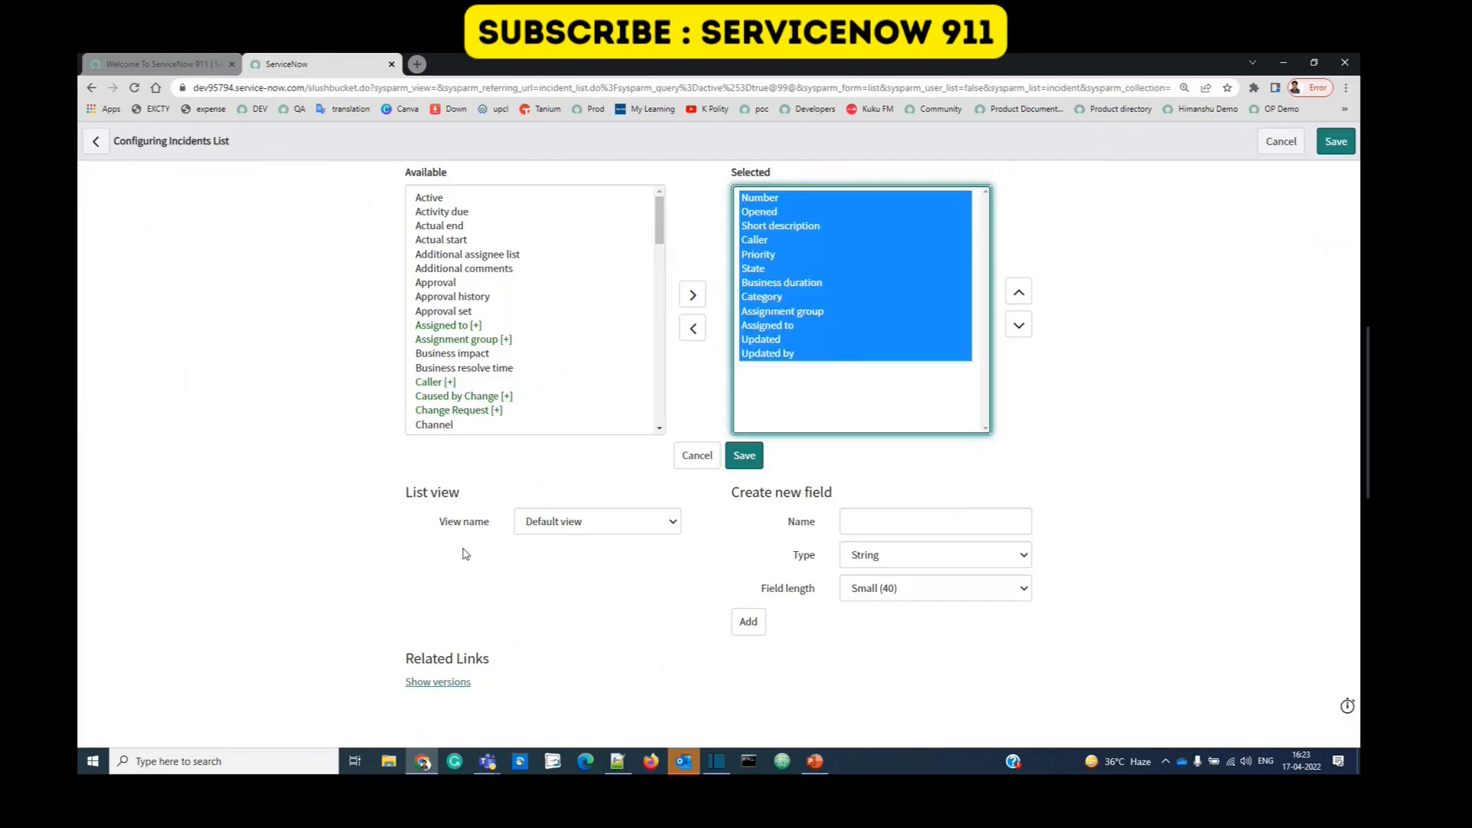
Step: Open the Open incidents list in a separate browser tab from the application navigator and switch to it
click(141, 65)
middle_click(105, 530)
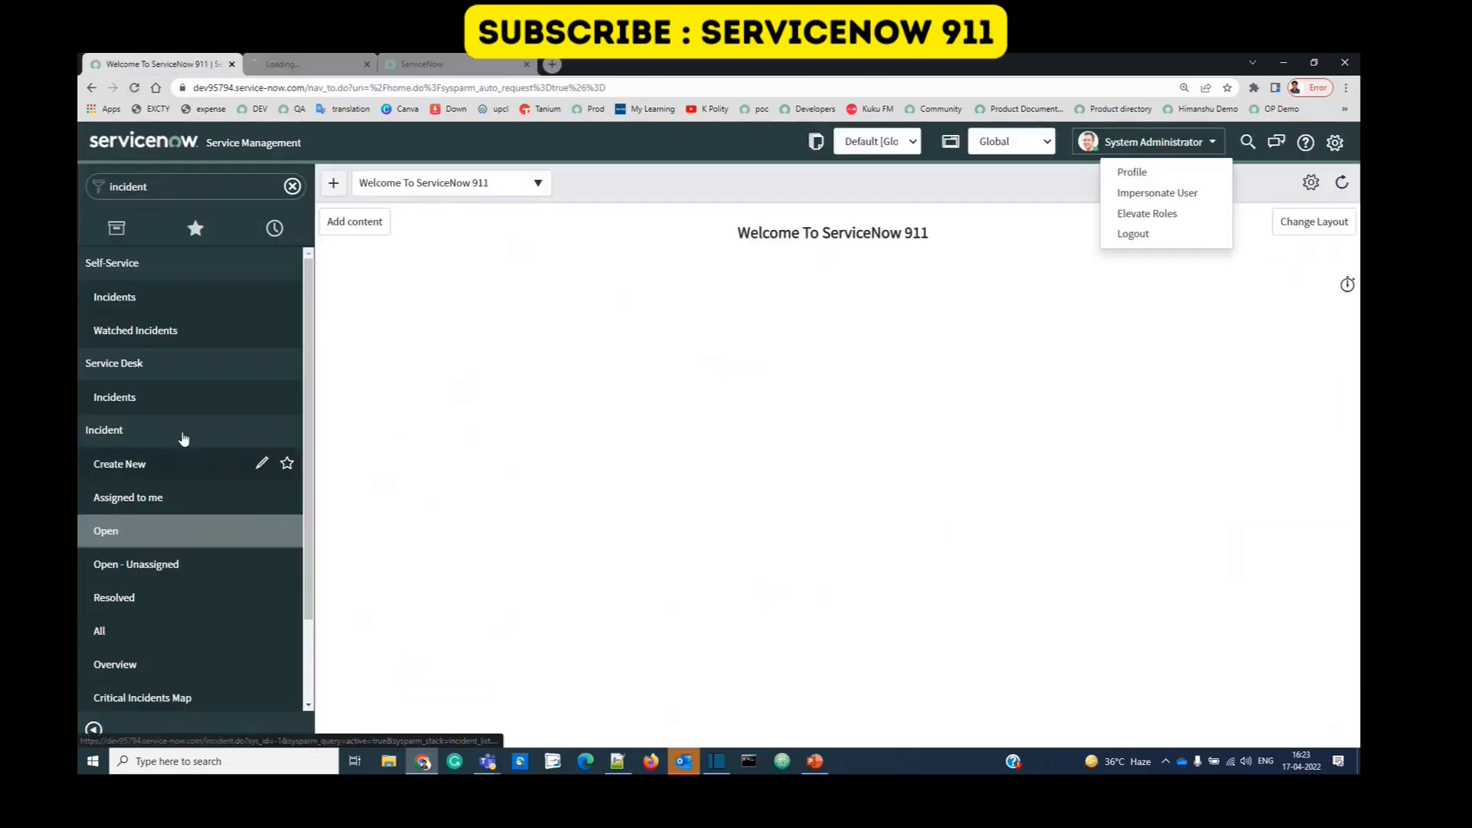
click(318, 68)
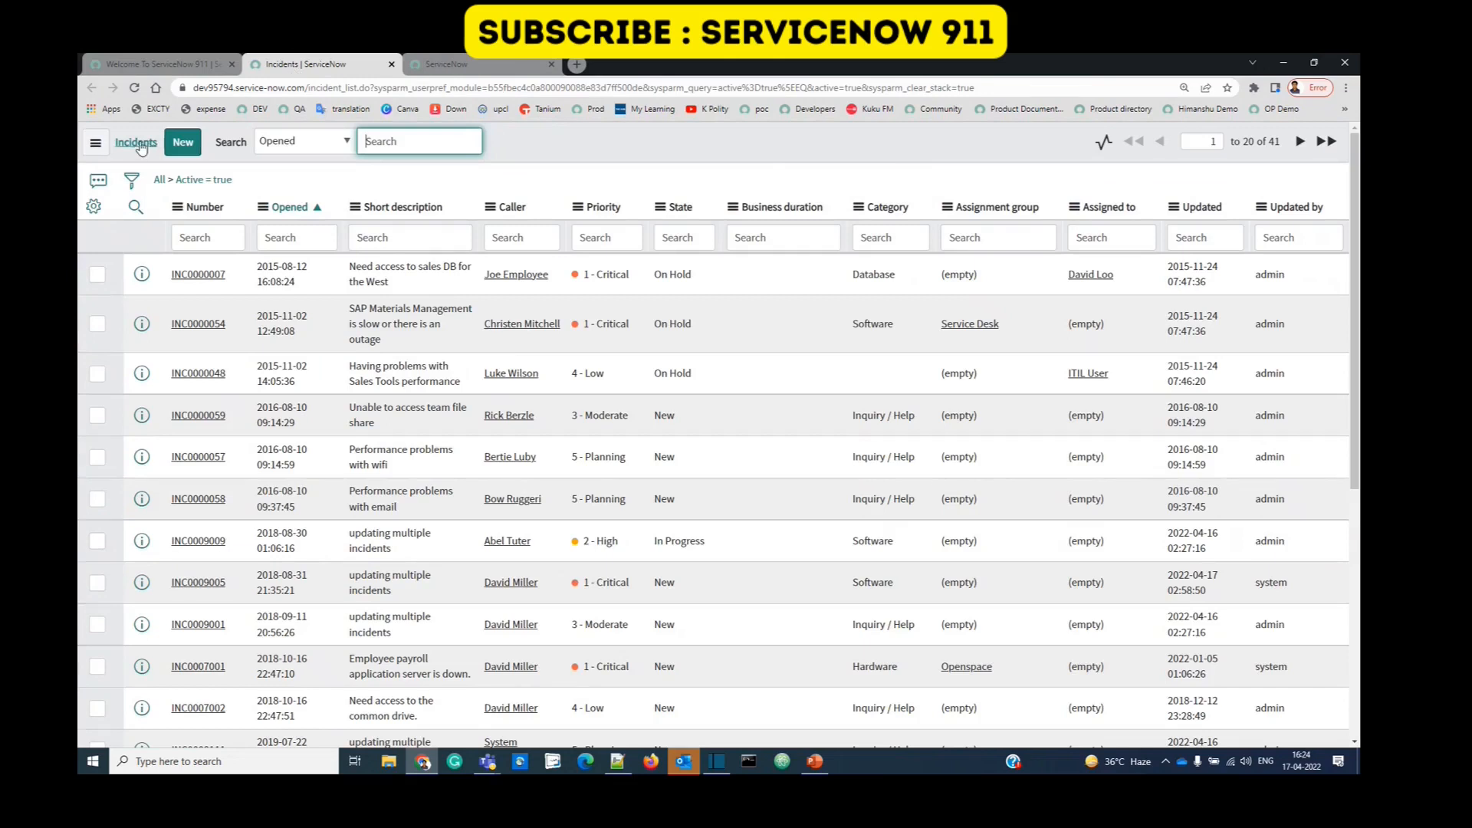
Step: Return to the list layout configuration, choose the Mobile view and highlight its four selected fields
click(468, 64)
click(615, 515)
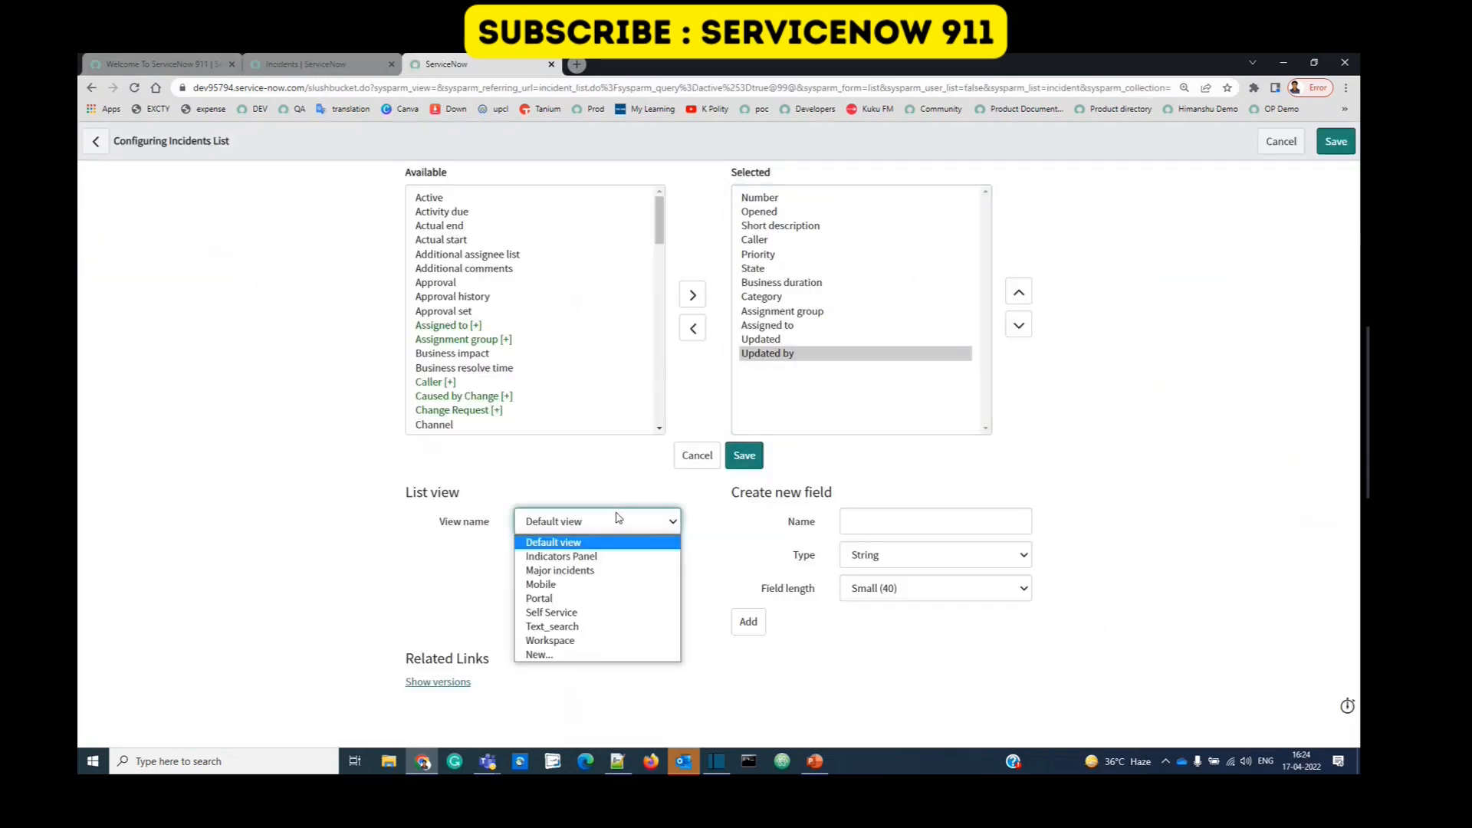
click(594, 586)
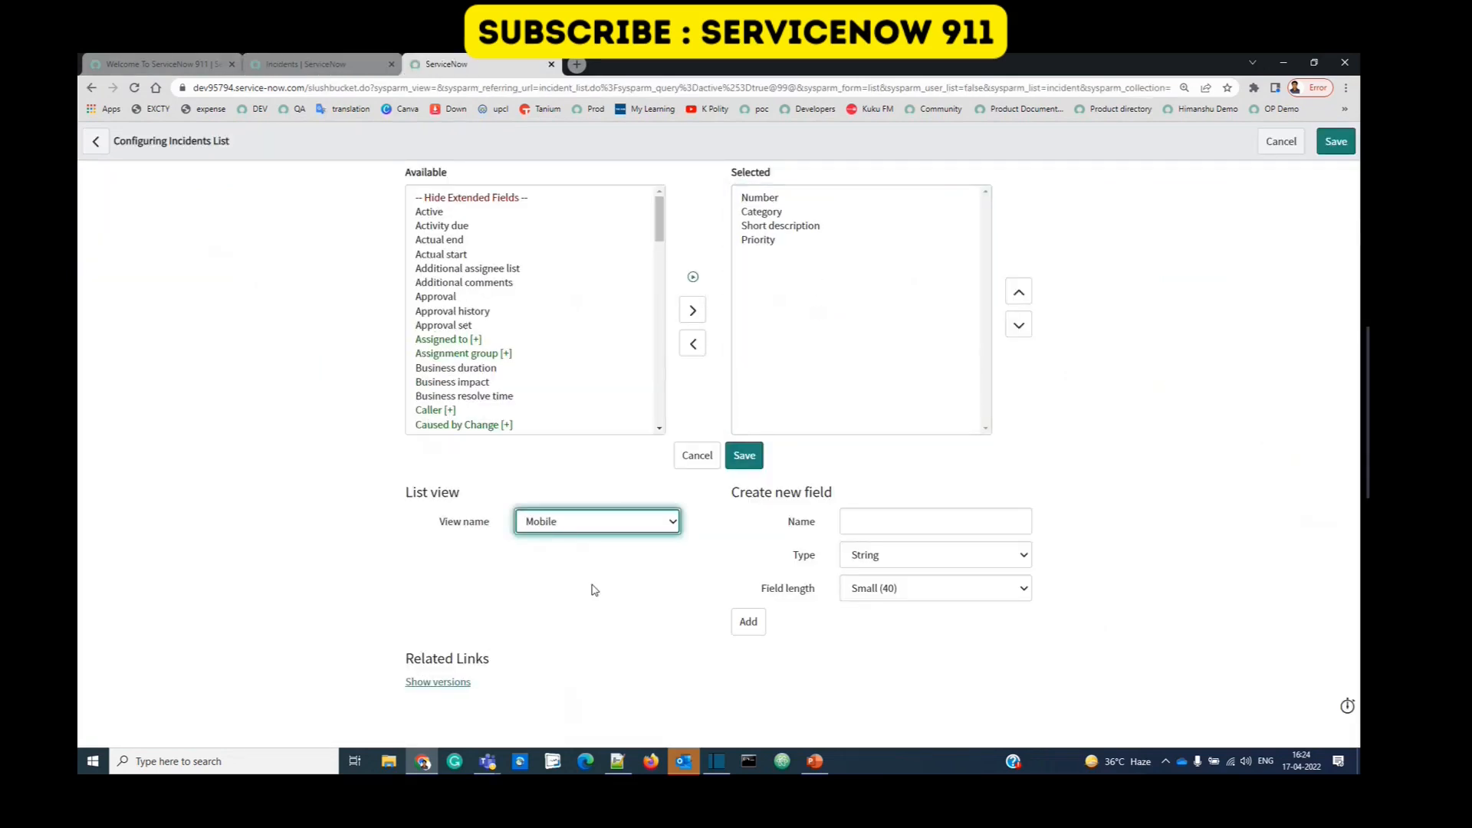
drag(778, 201, 781, 241)
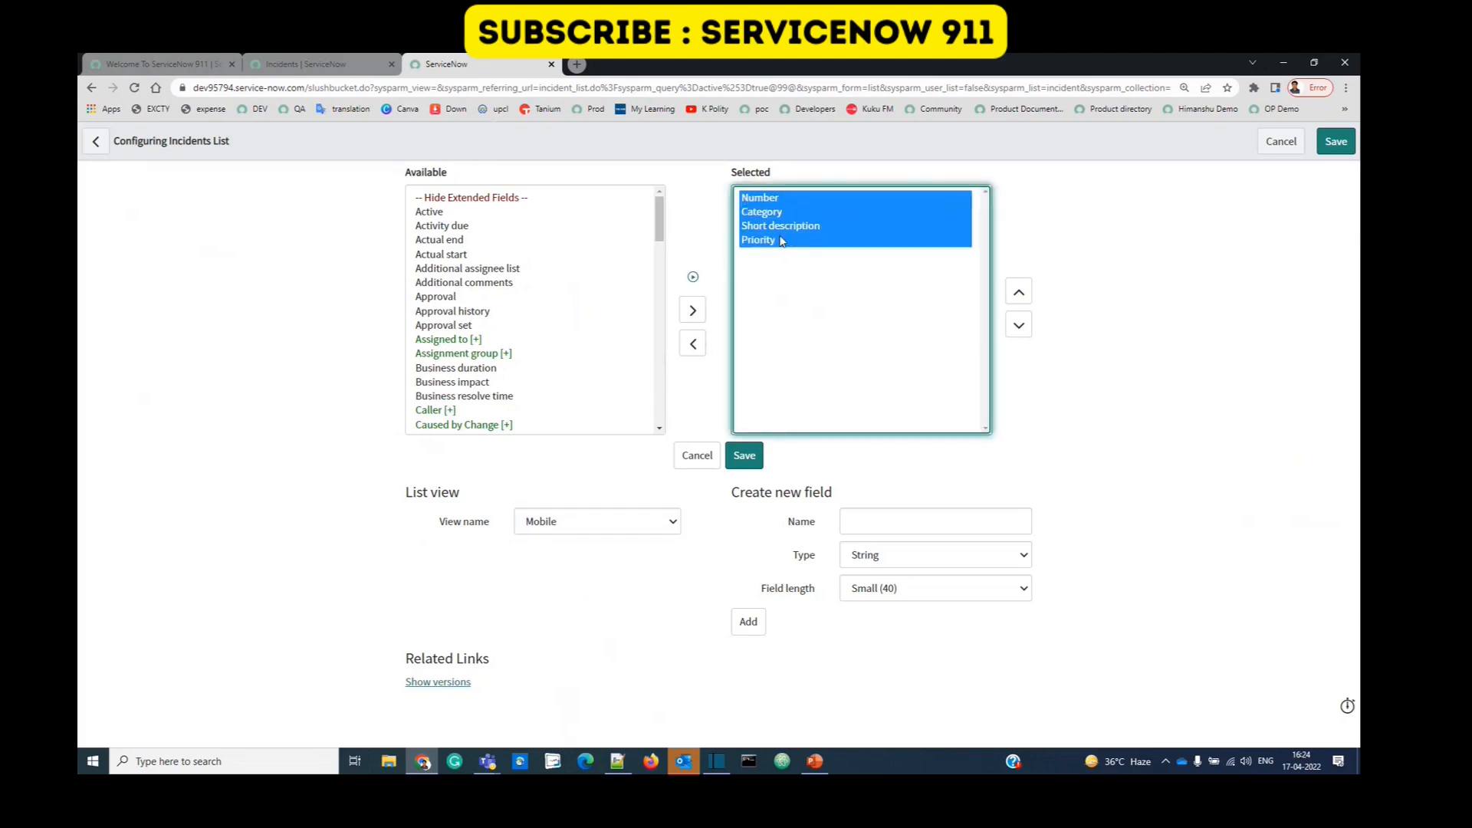
Step: Switch the incident list to the Mobile view and go back to the layout configuration to compare the fields
click(310, 64)
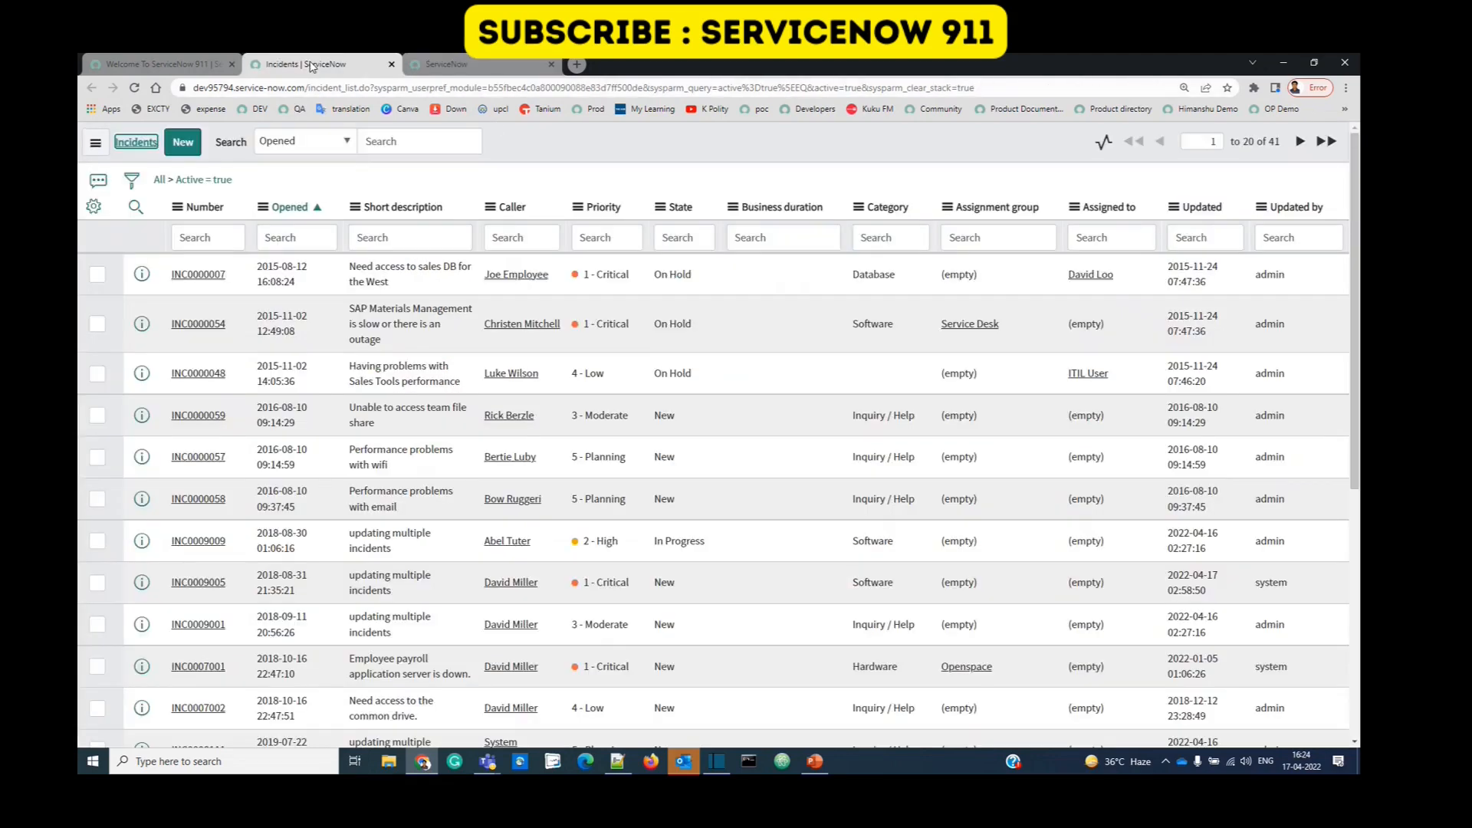
click(142, 144)
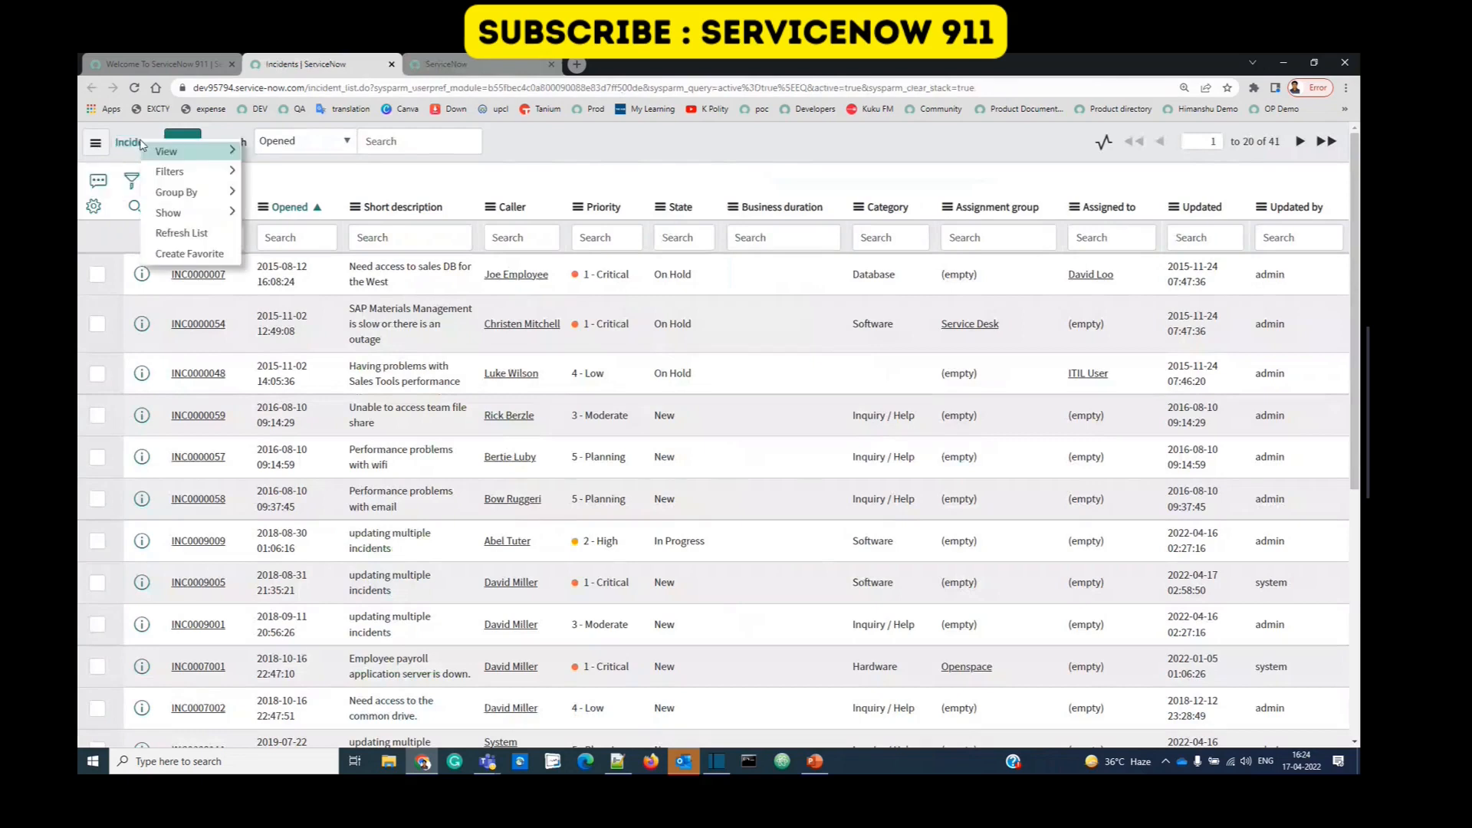
mouse_move(169, 167)
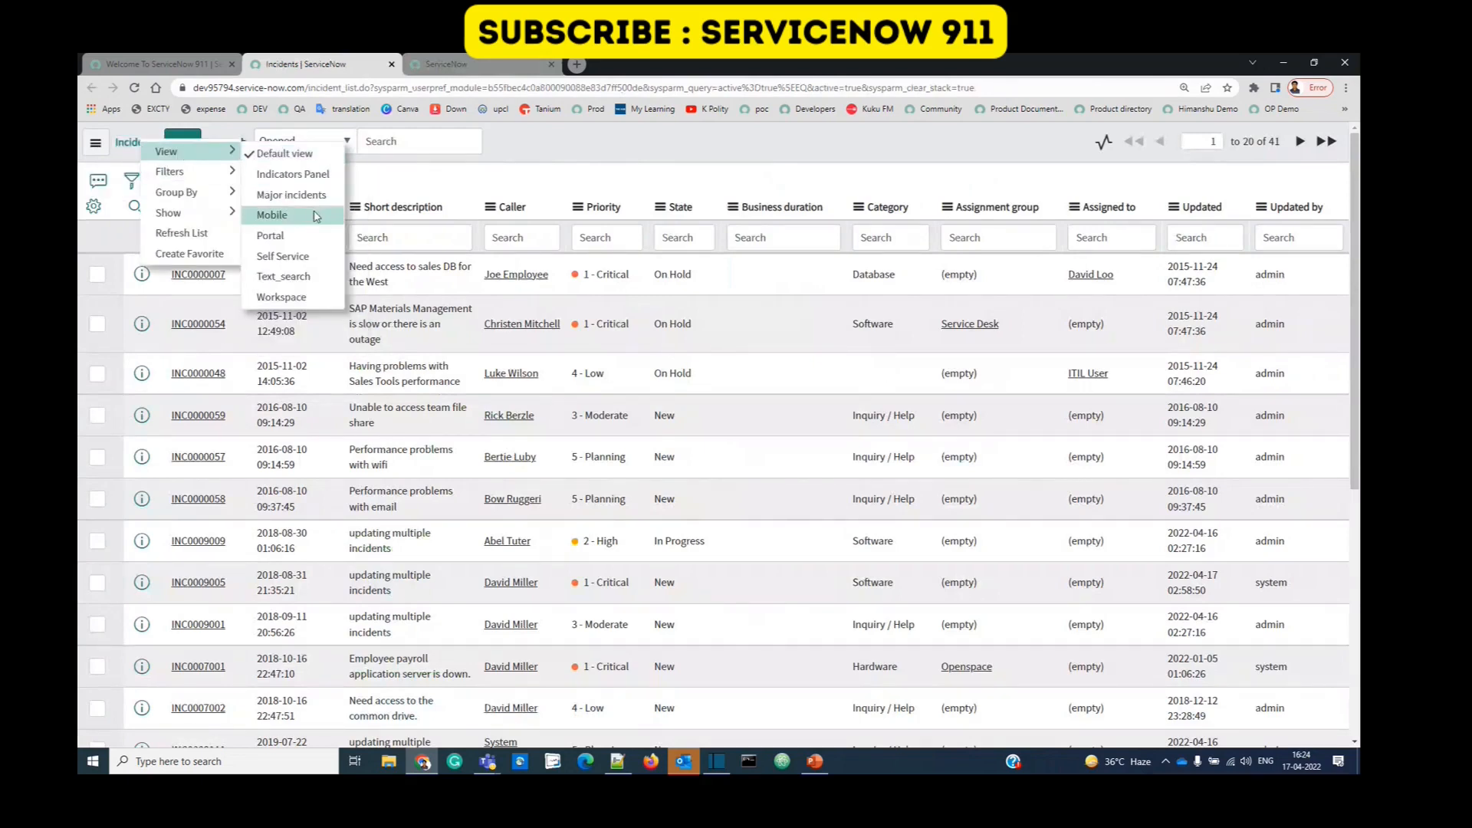
click(317, 214)
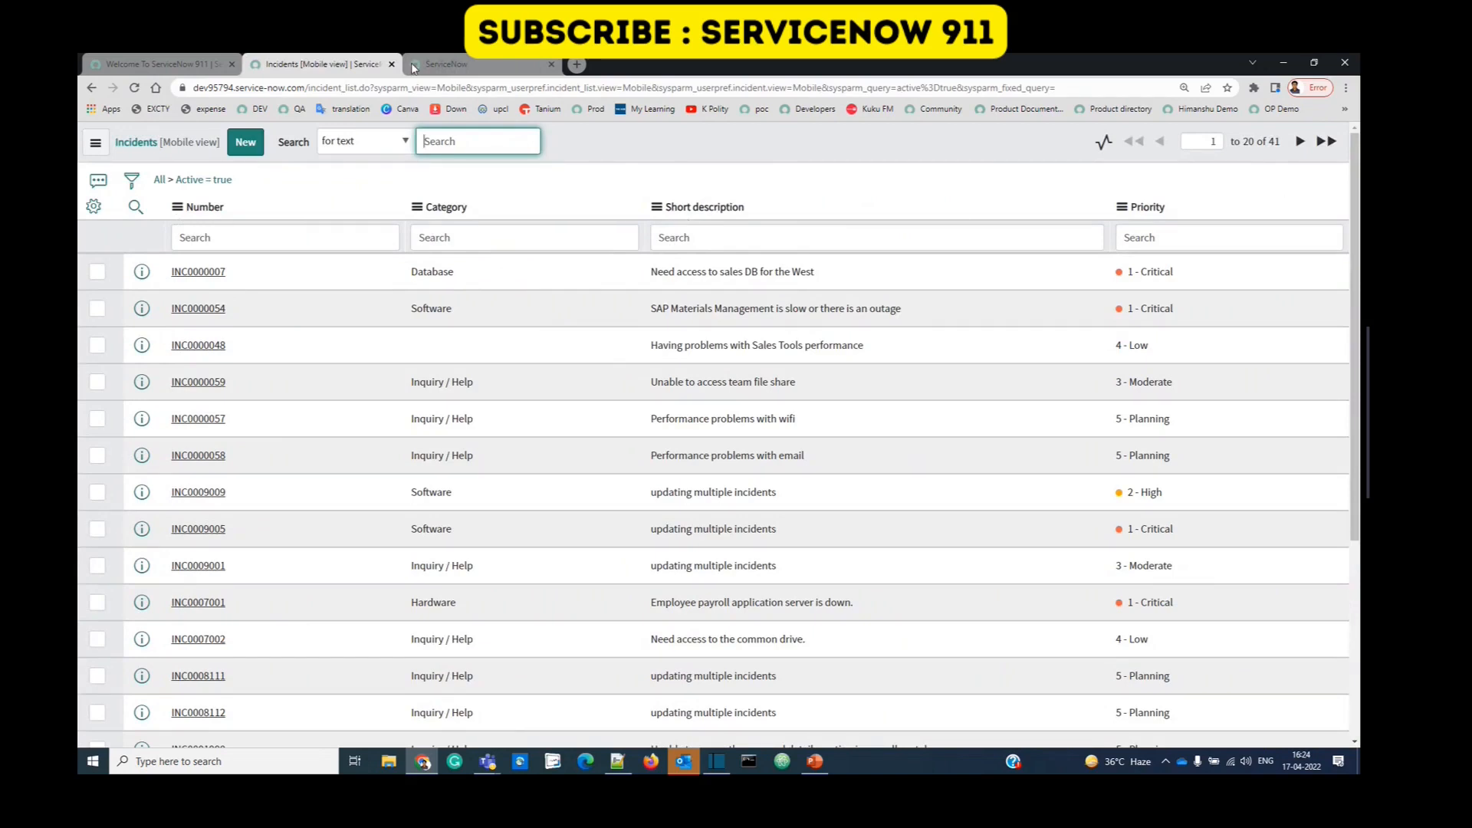
click(466, 63)
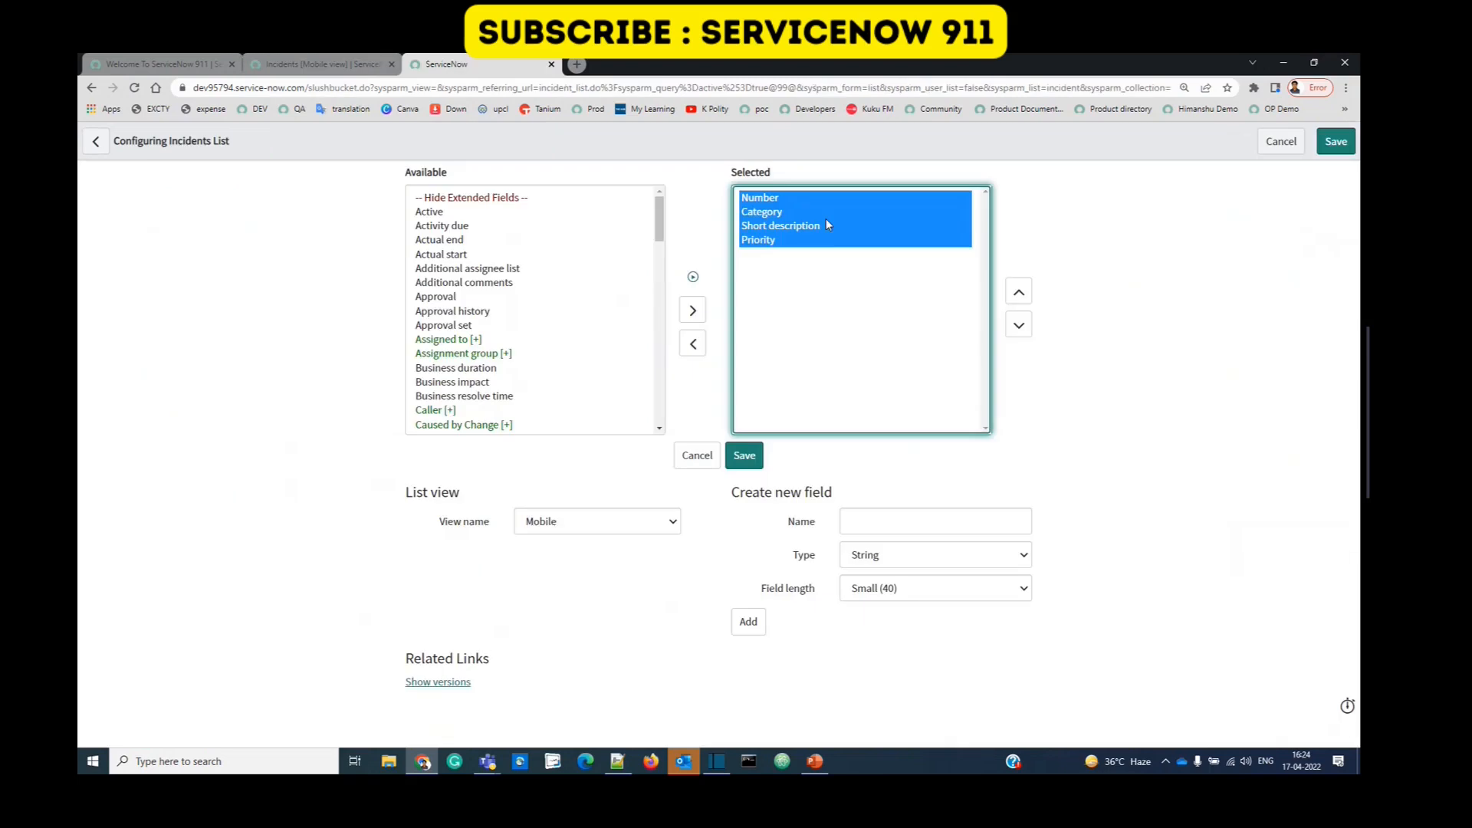
Step: Add the Assigned to field to the incident list's Mobile view layout and save it
click(345, 206)
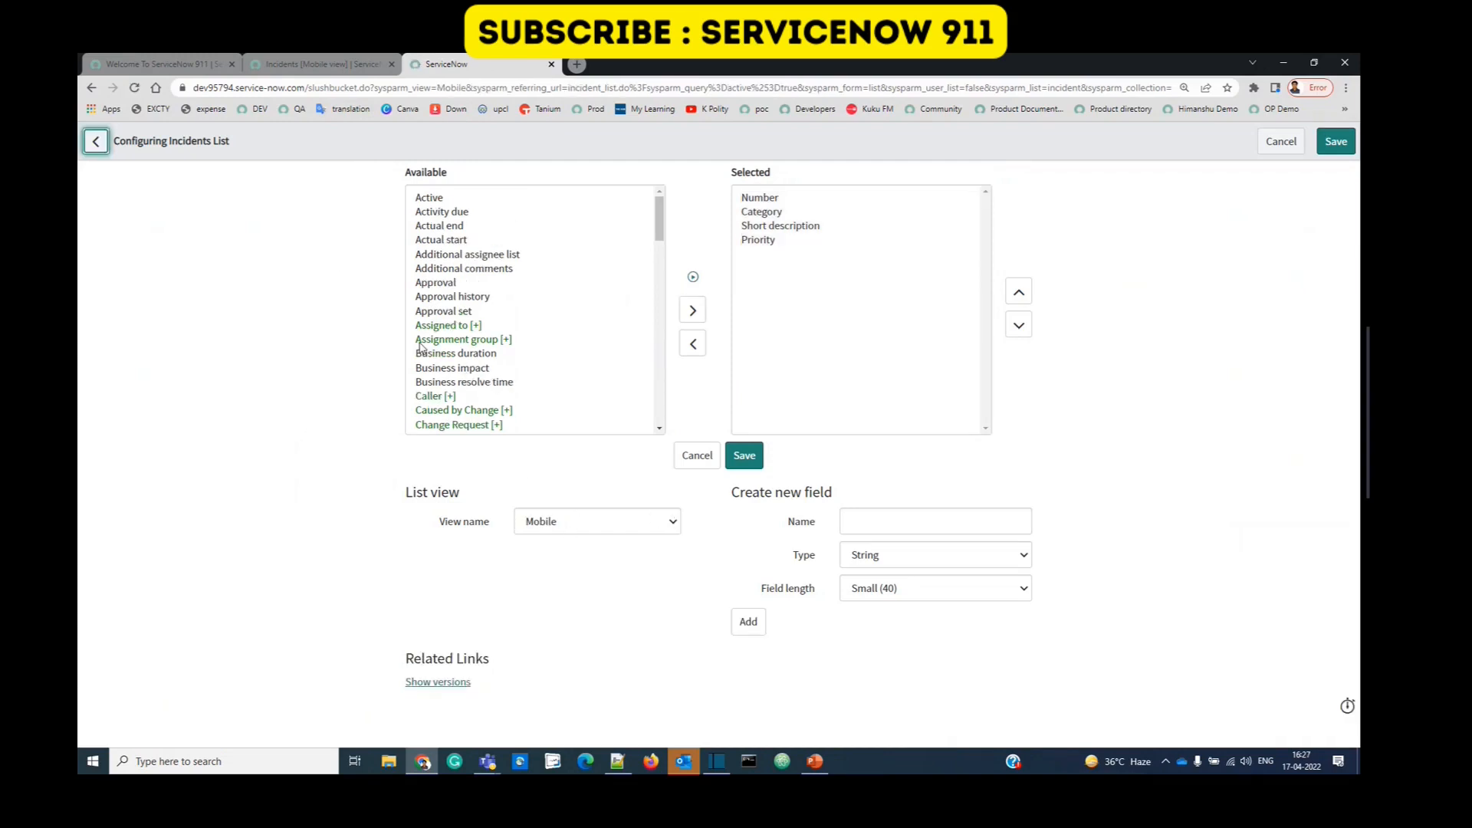
click(456, 328)
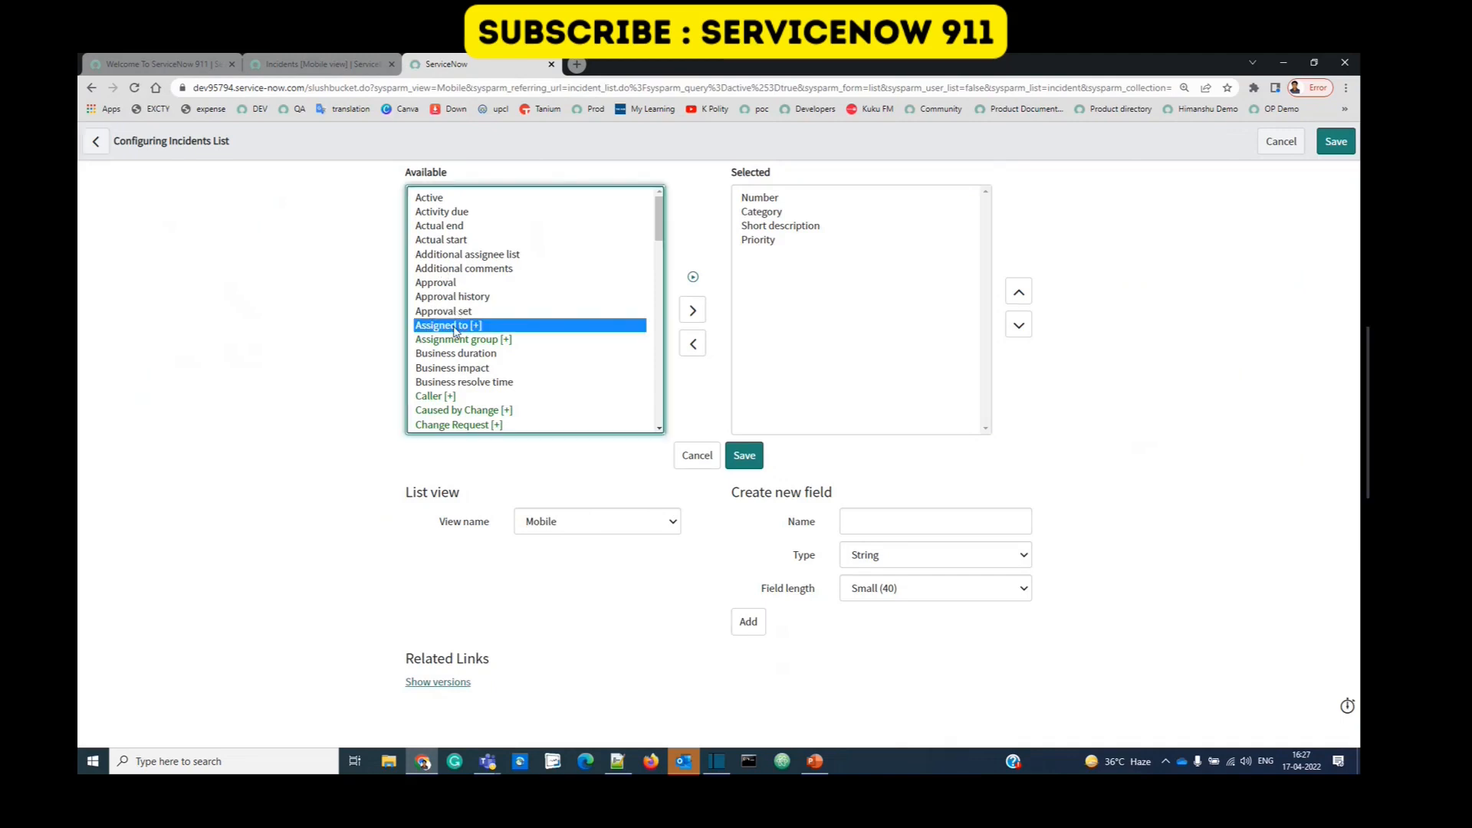
click(693, 323)
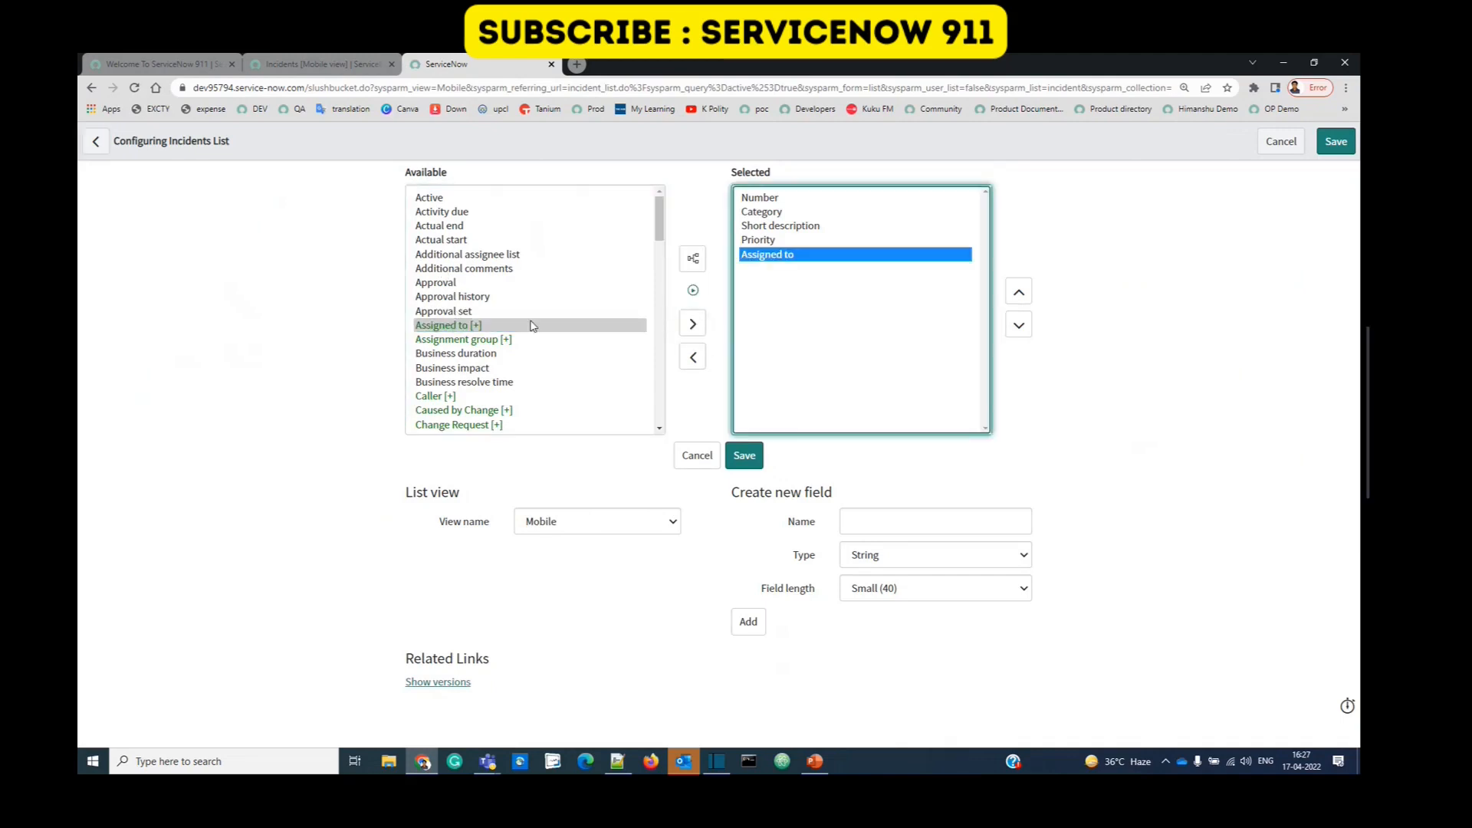
click(750, 456)
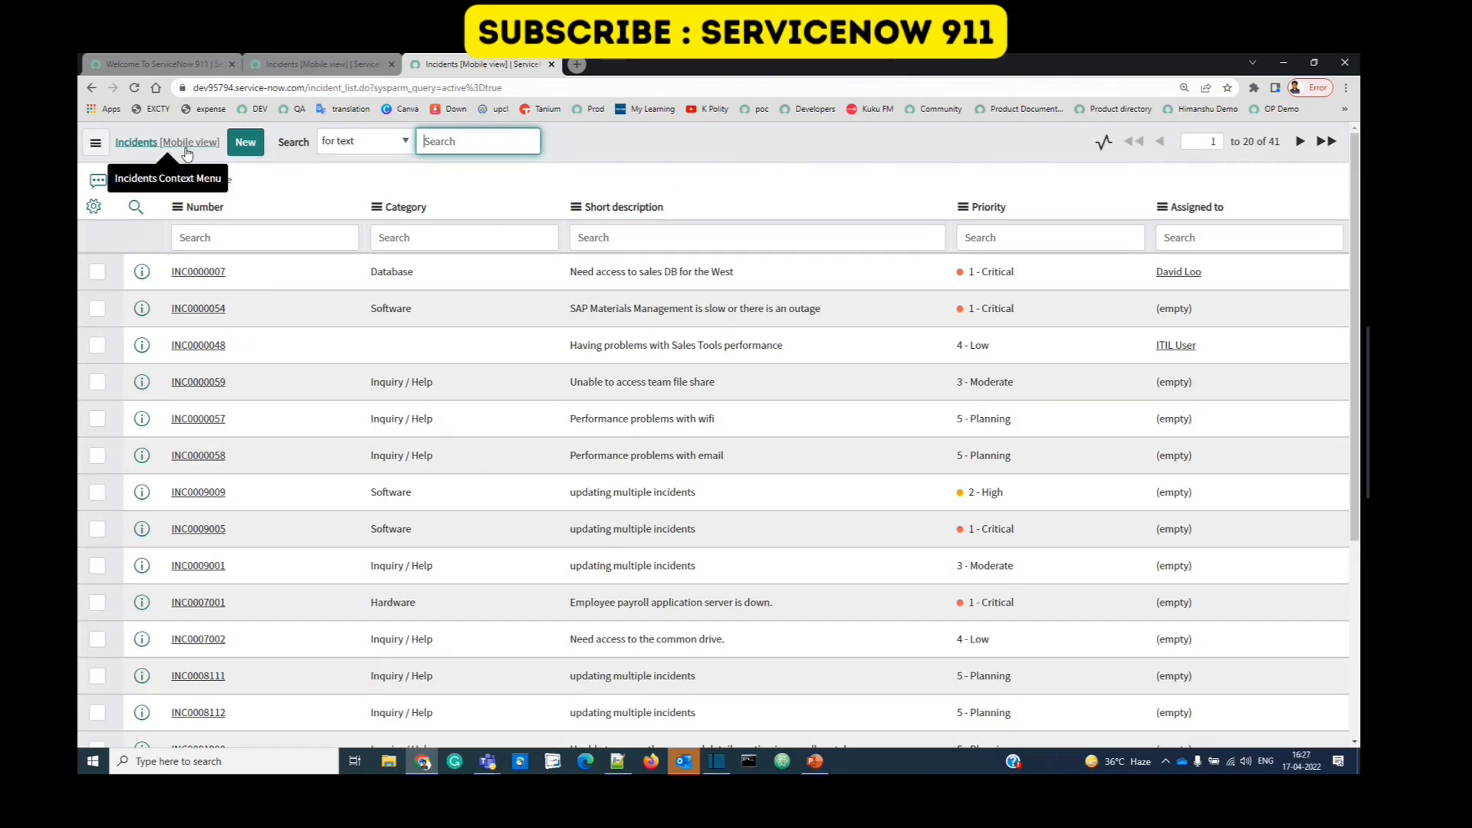
Step: Remove the Assigned to column from the Mobile view incident list by personalizing the list columns
drag(1226, 209, 1171, 211)
click(1074, 202)
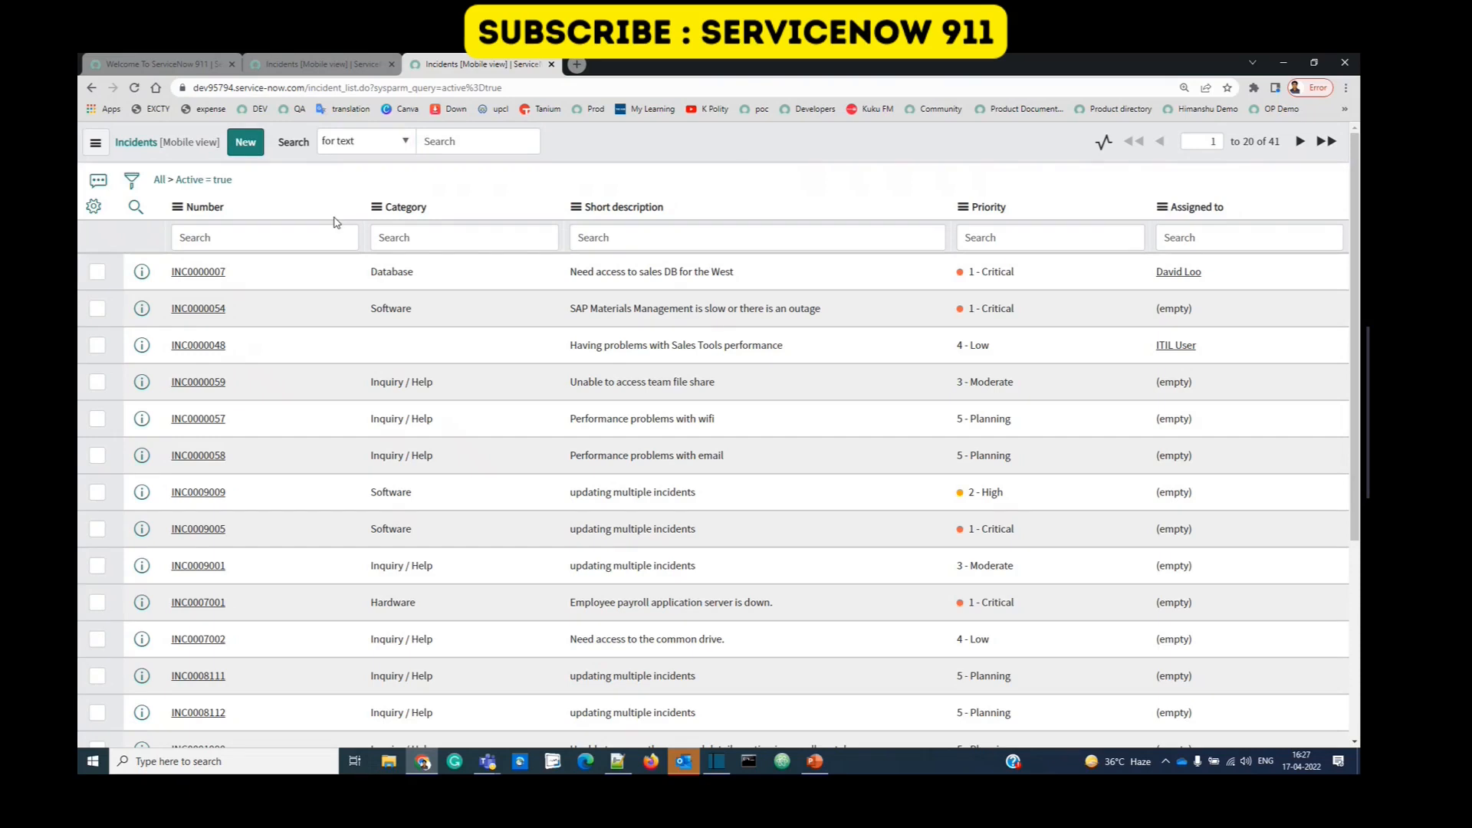
drag(1254, 205, 1175, 214)
click(377, 188)
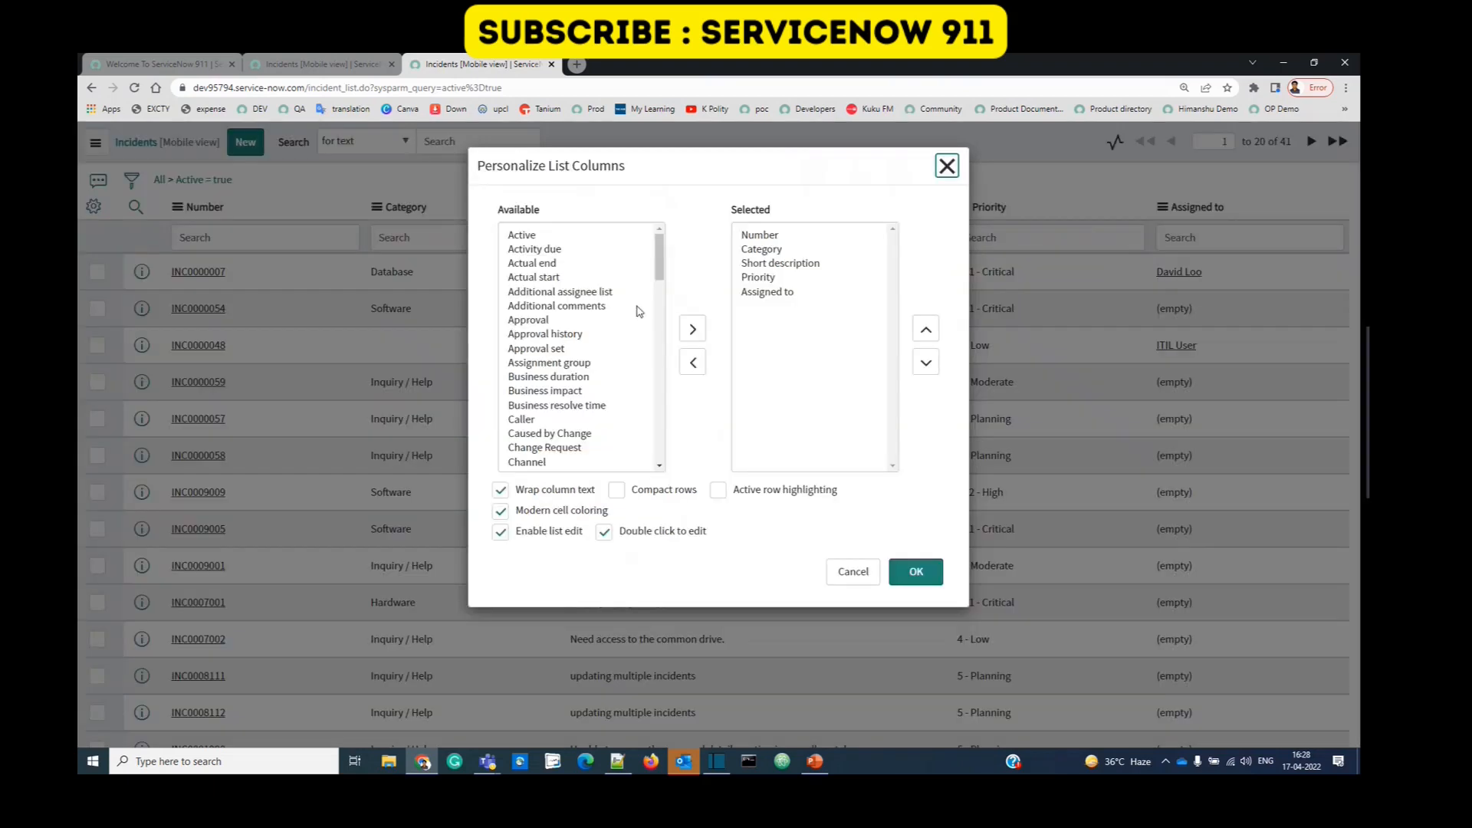
click(770, 293)
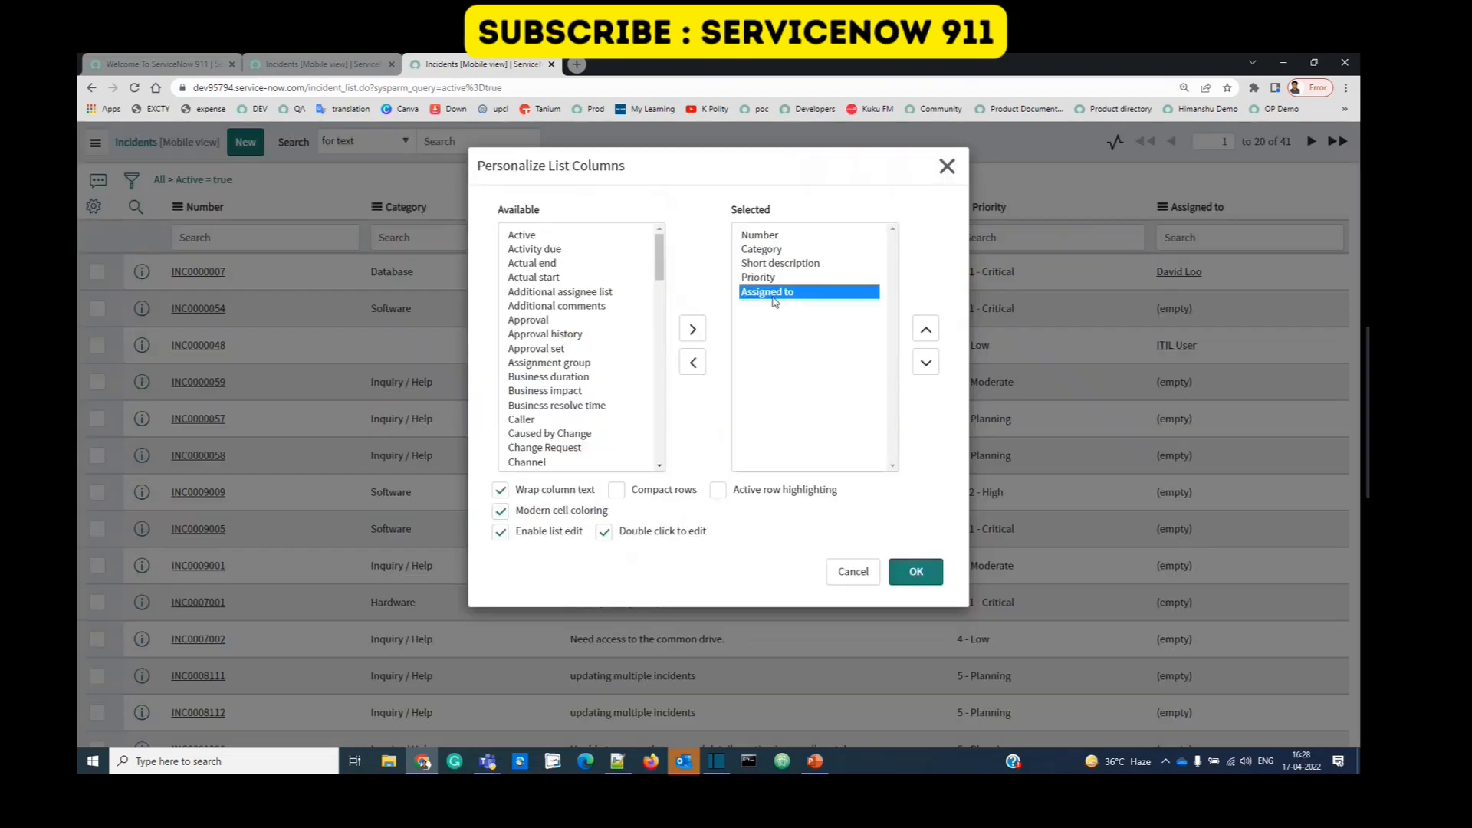
double_click(773, 296)
click(915, 571)
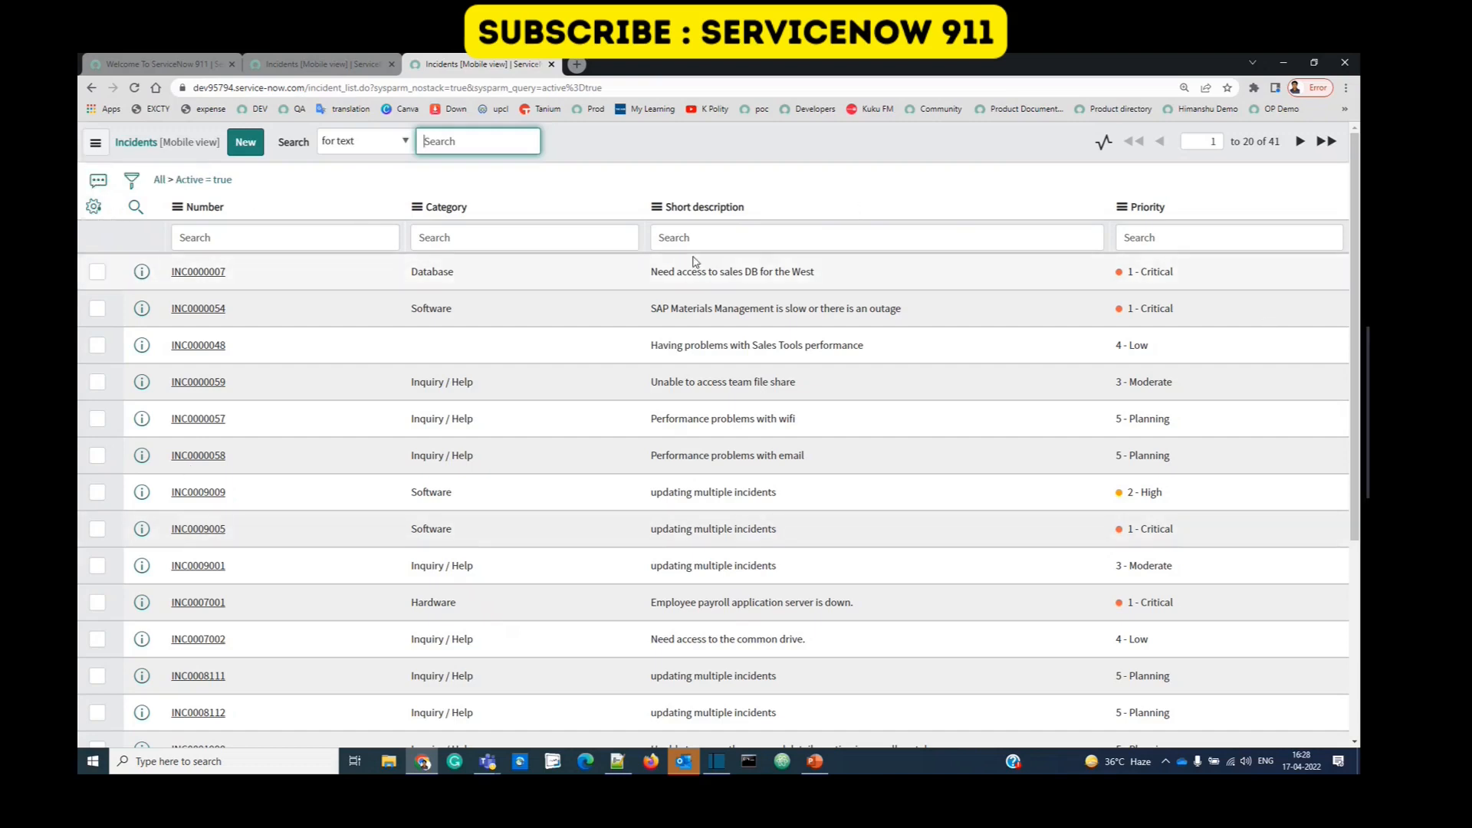
Step: Reset the personalized list columns to the defaults and highlight the Assigned to column heading
click(93, 212)
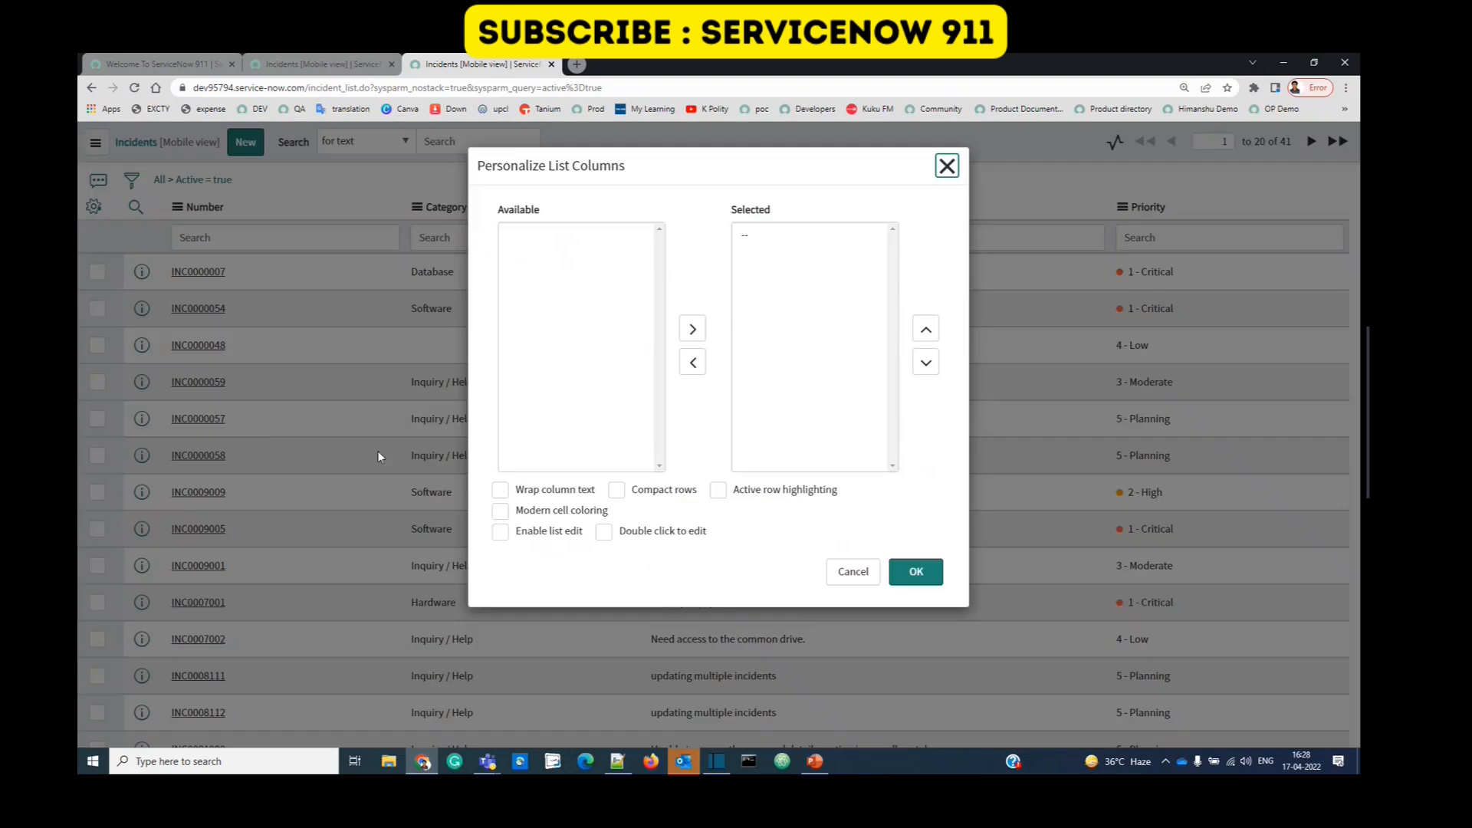
click(543, 575)
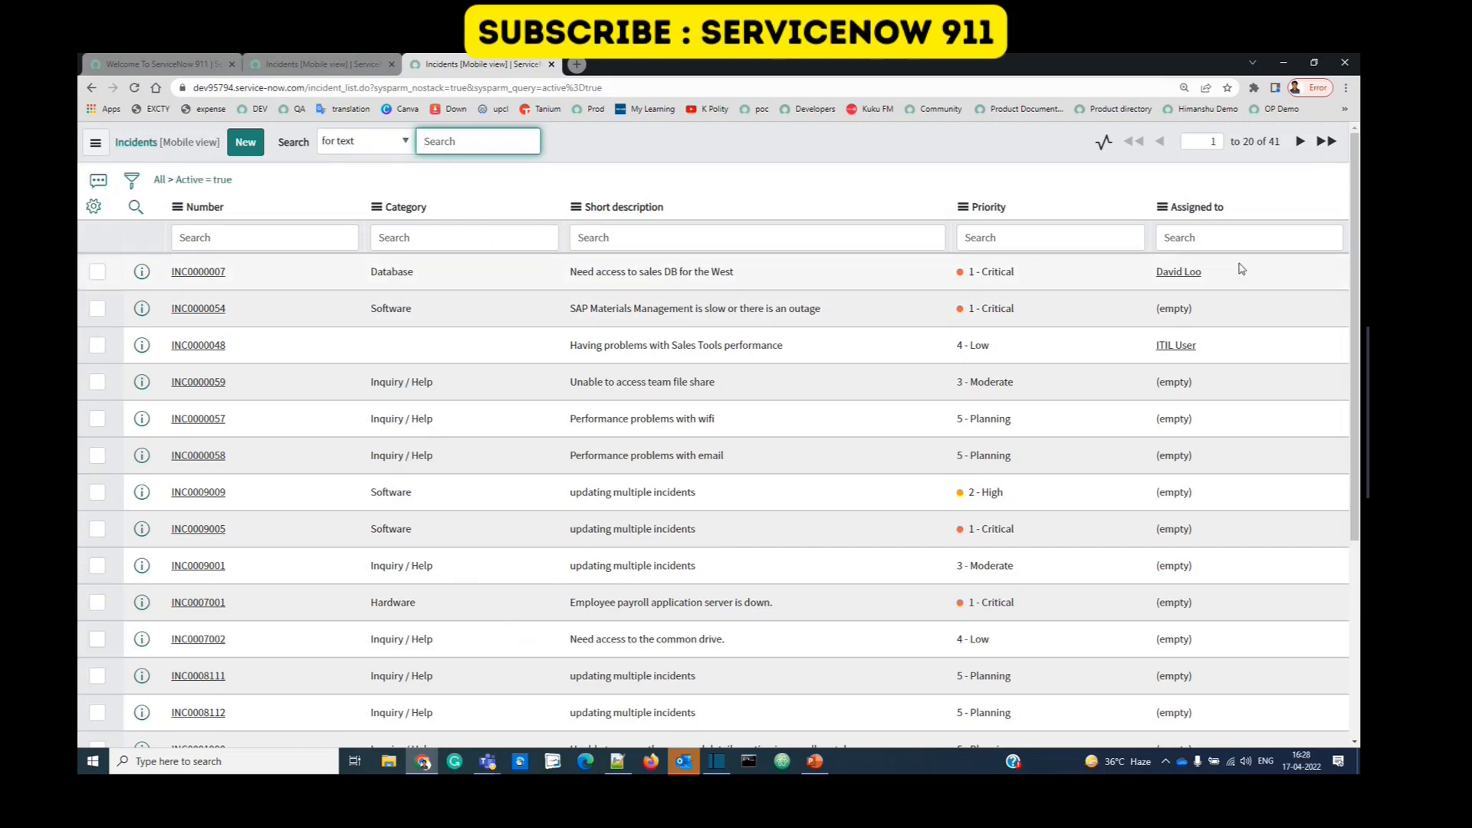
drag(1225, 209, 1158, 212)
click(1031, 191)
Step: Export the incident list as Excel (.xlsx), then open the downloaded file in Excel to examine its columns
right_click(739, 209)
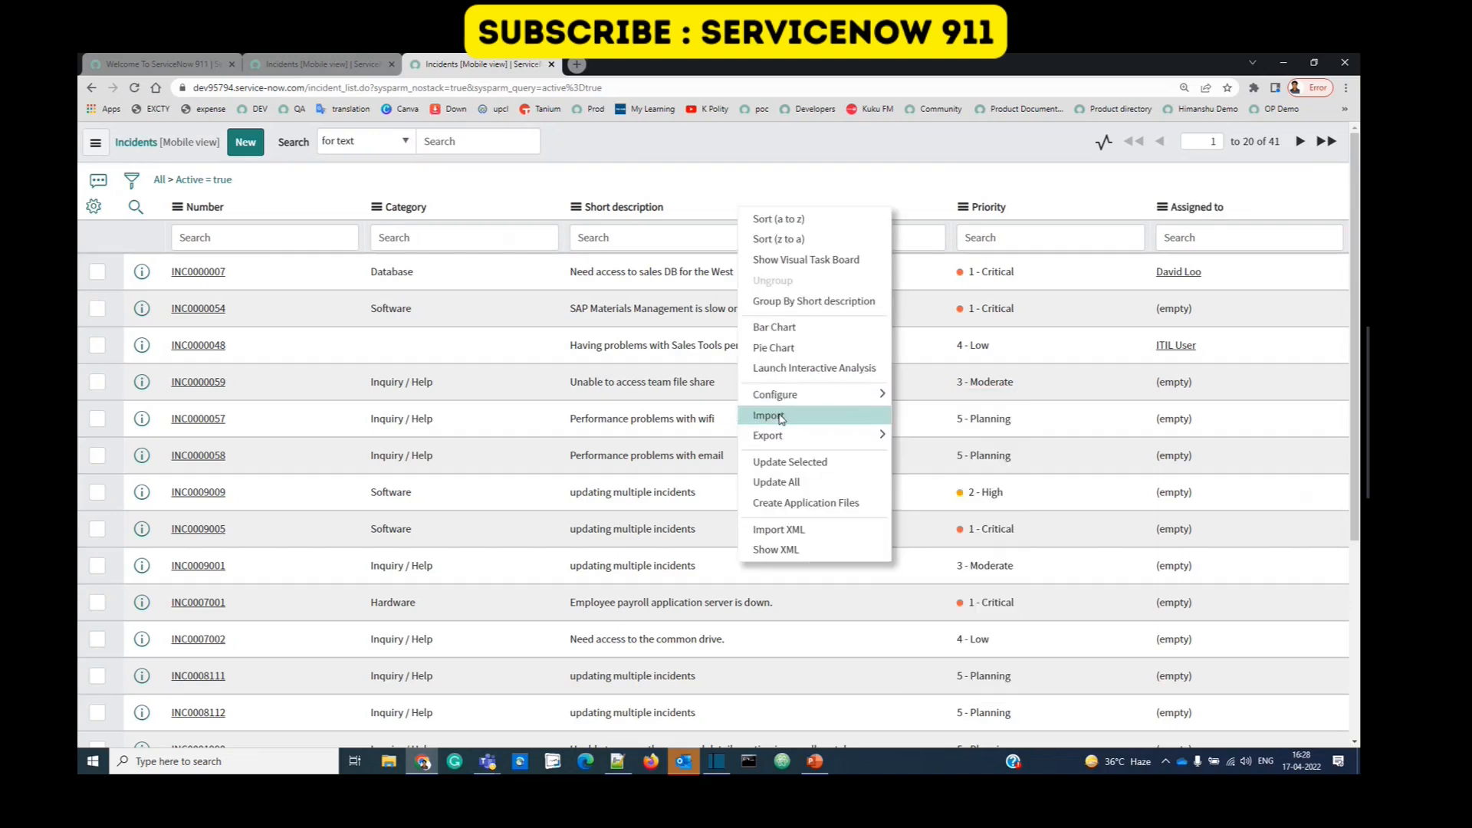
click(780, 418)
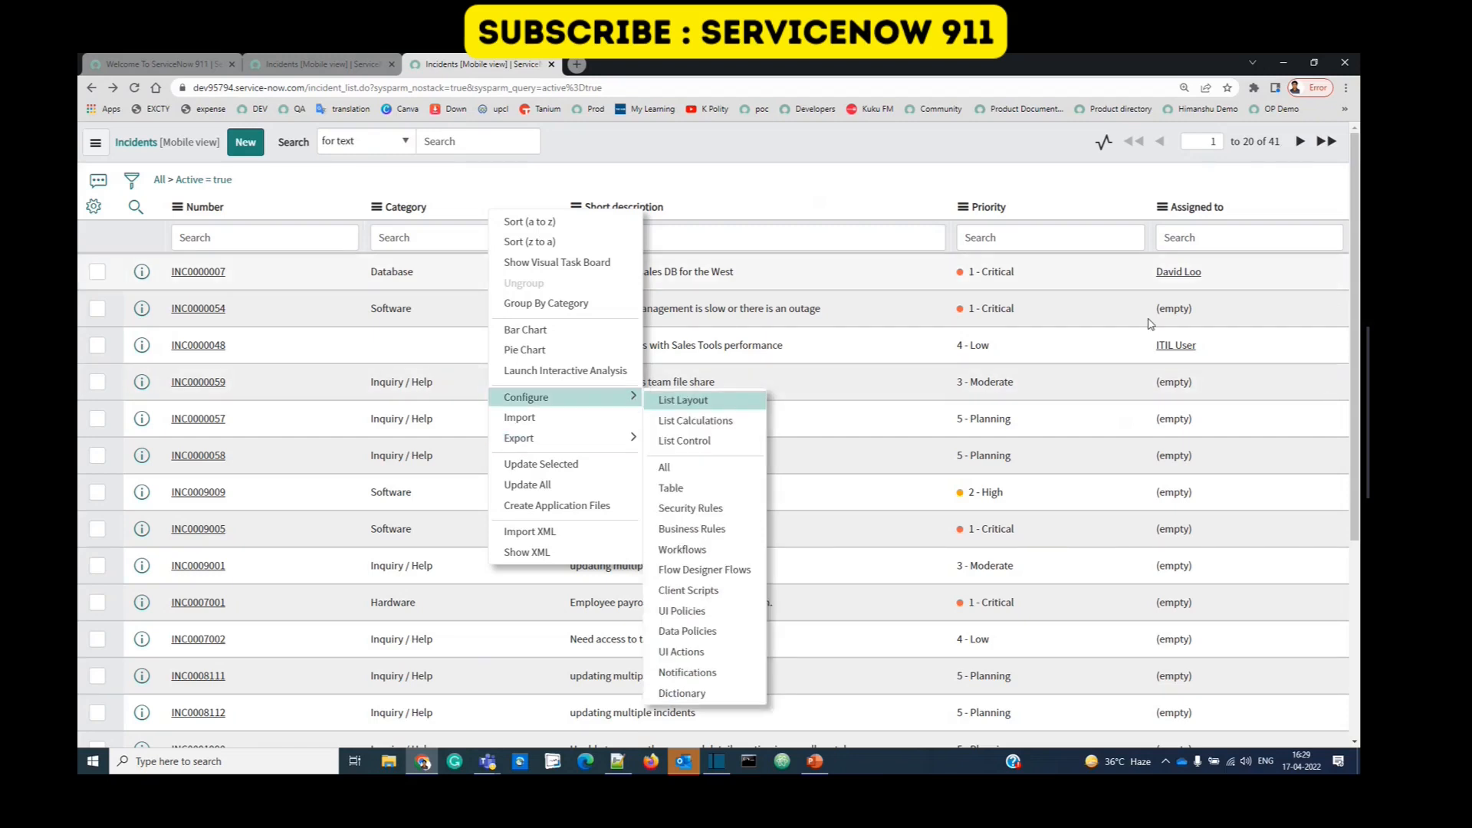
mouse_move(581, 438)
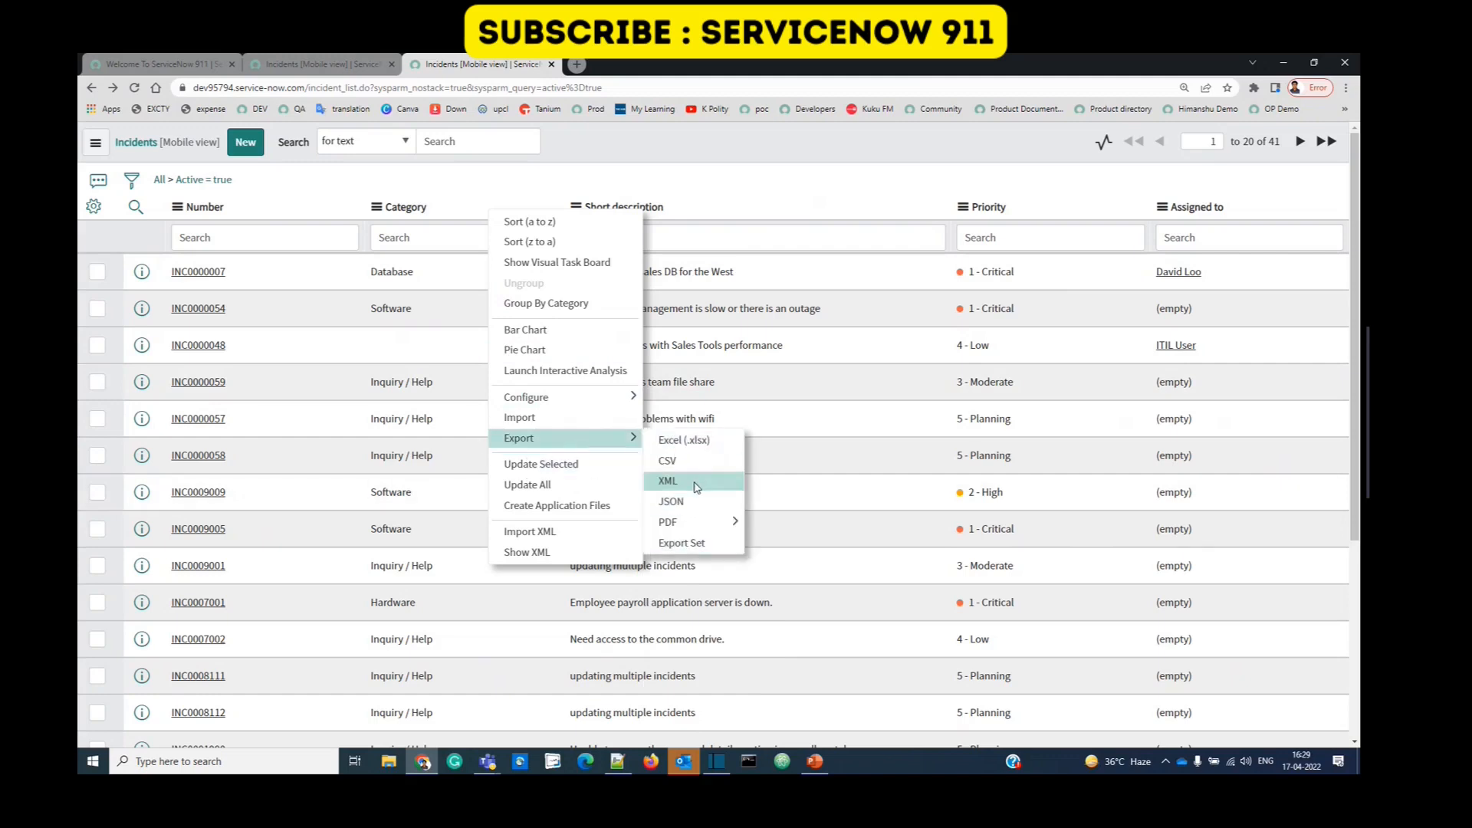
mouse_move(692, 529)
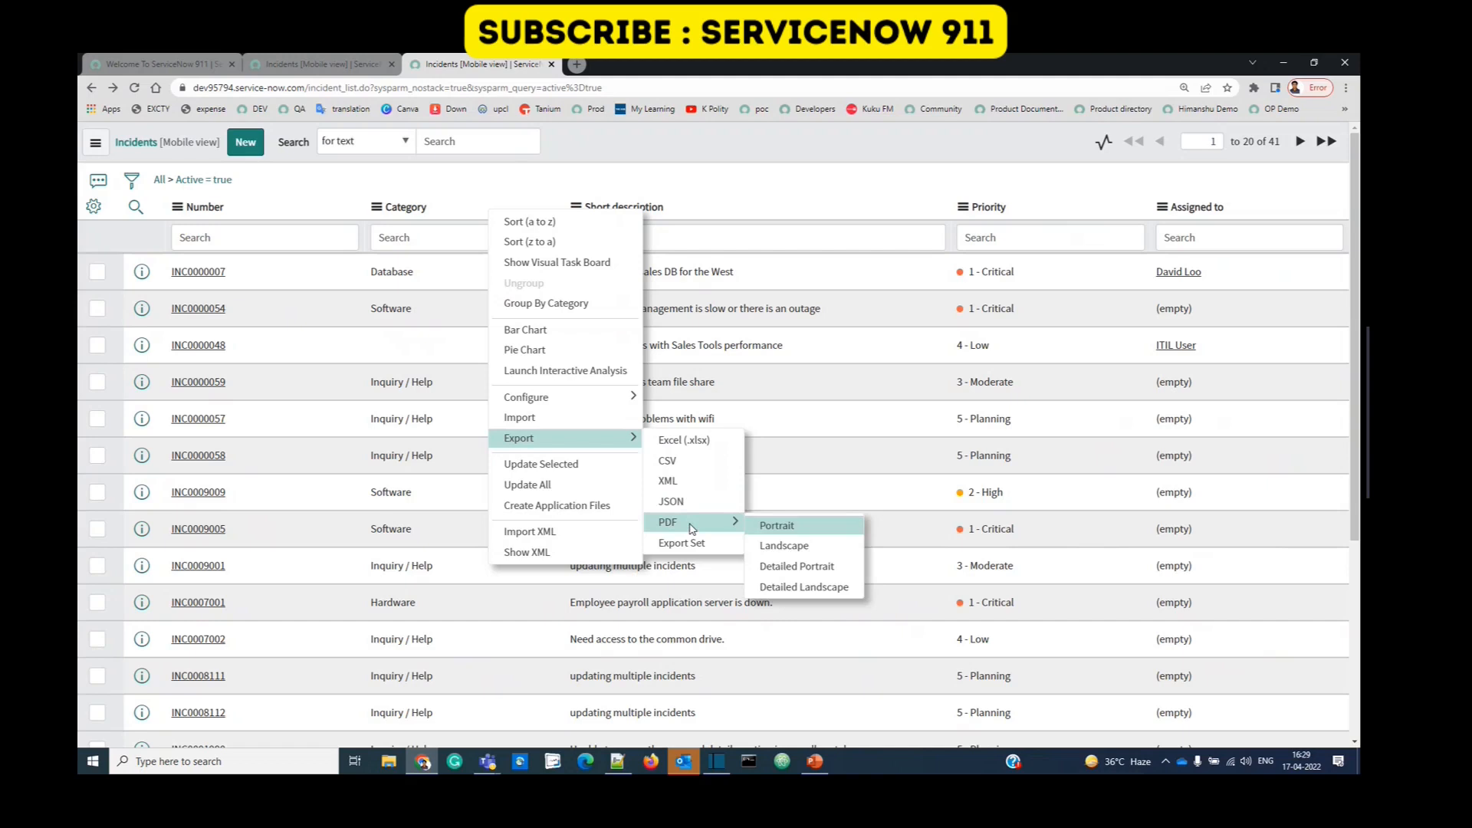
click(688, 444)
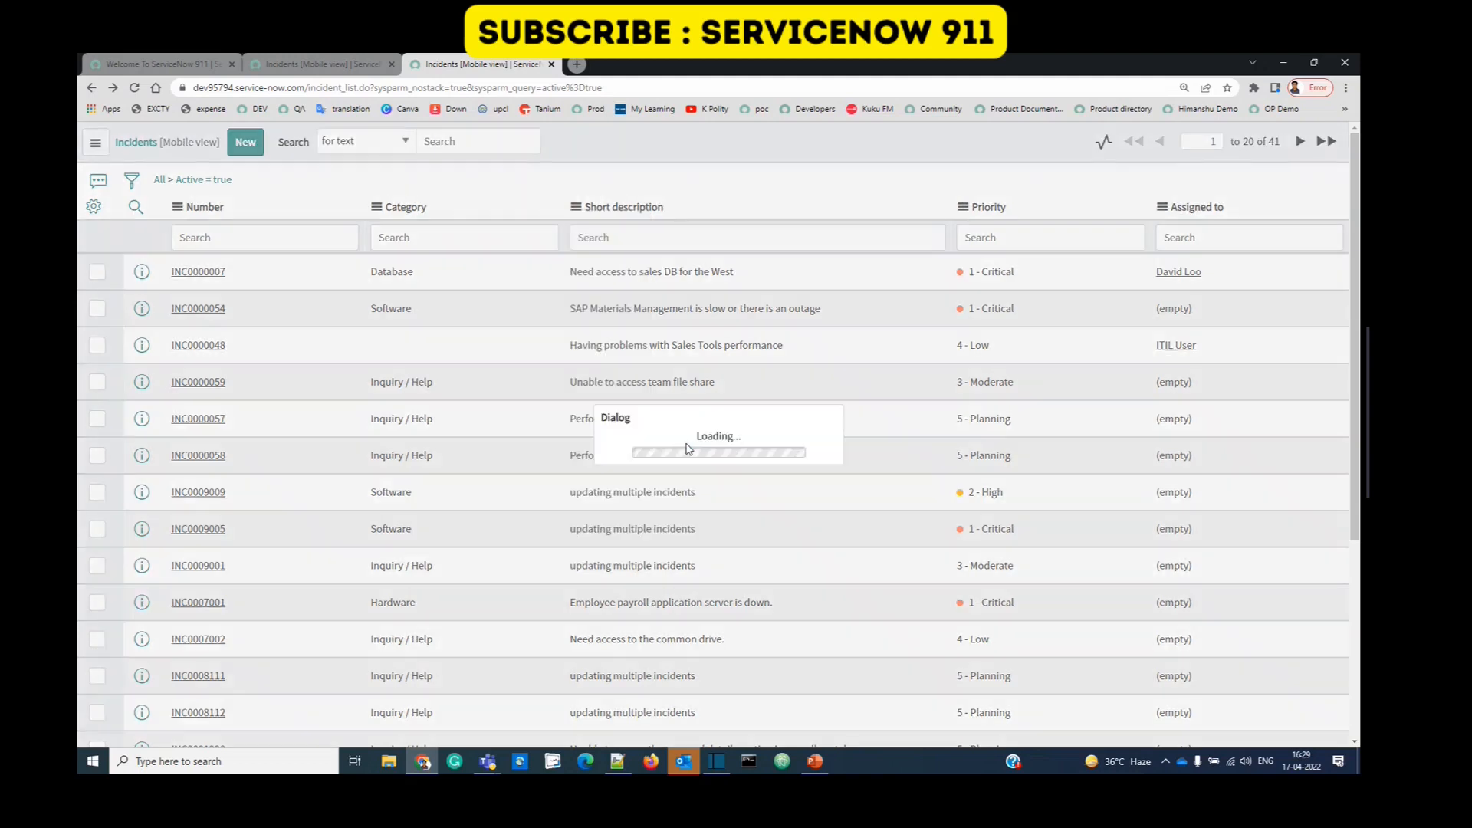
click(692, 468)
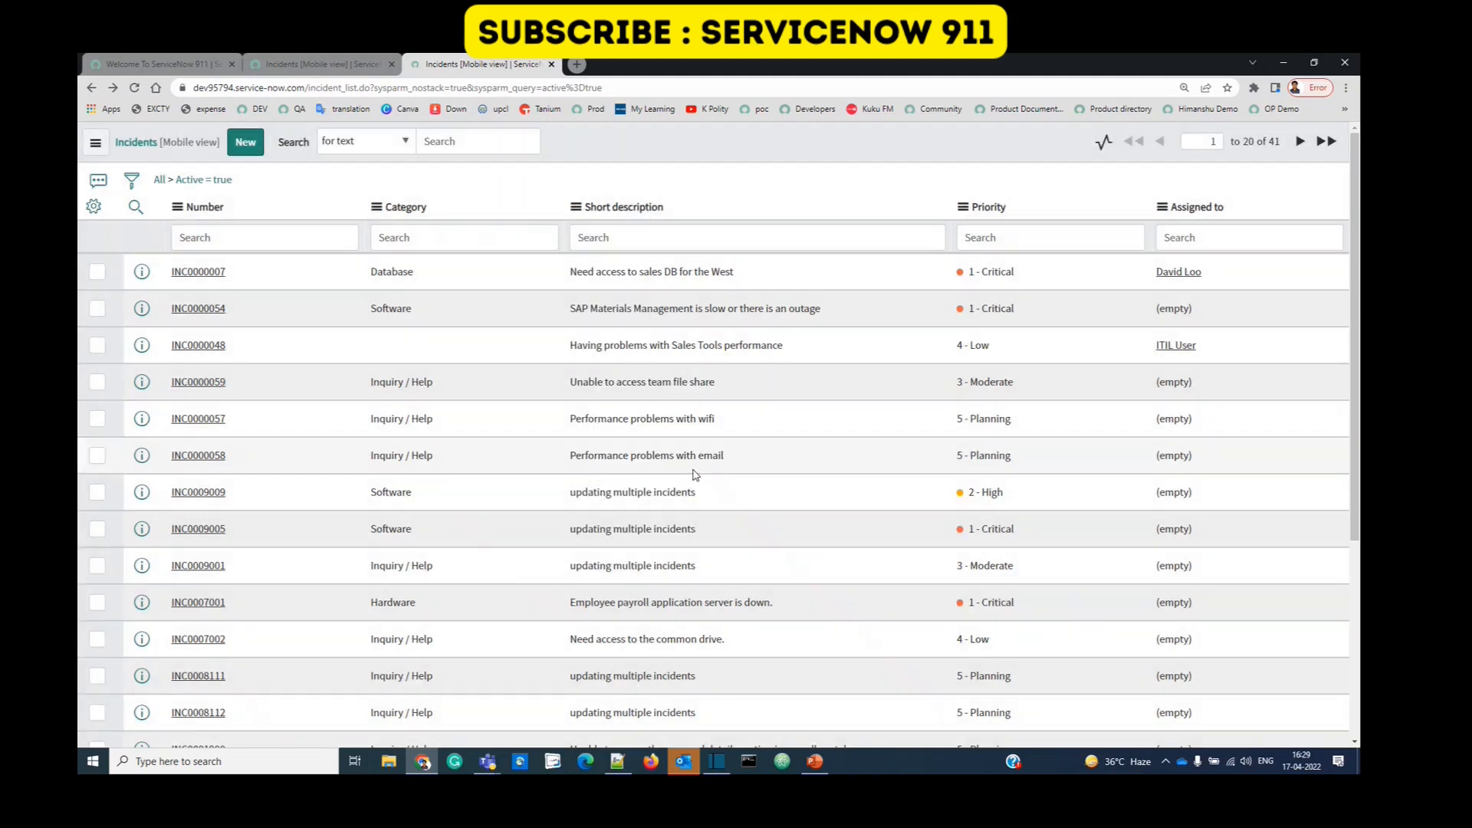
click(172, 742)
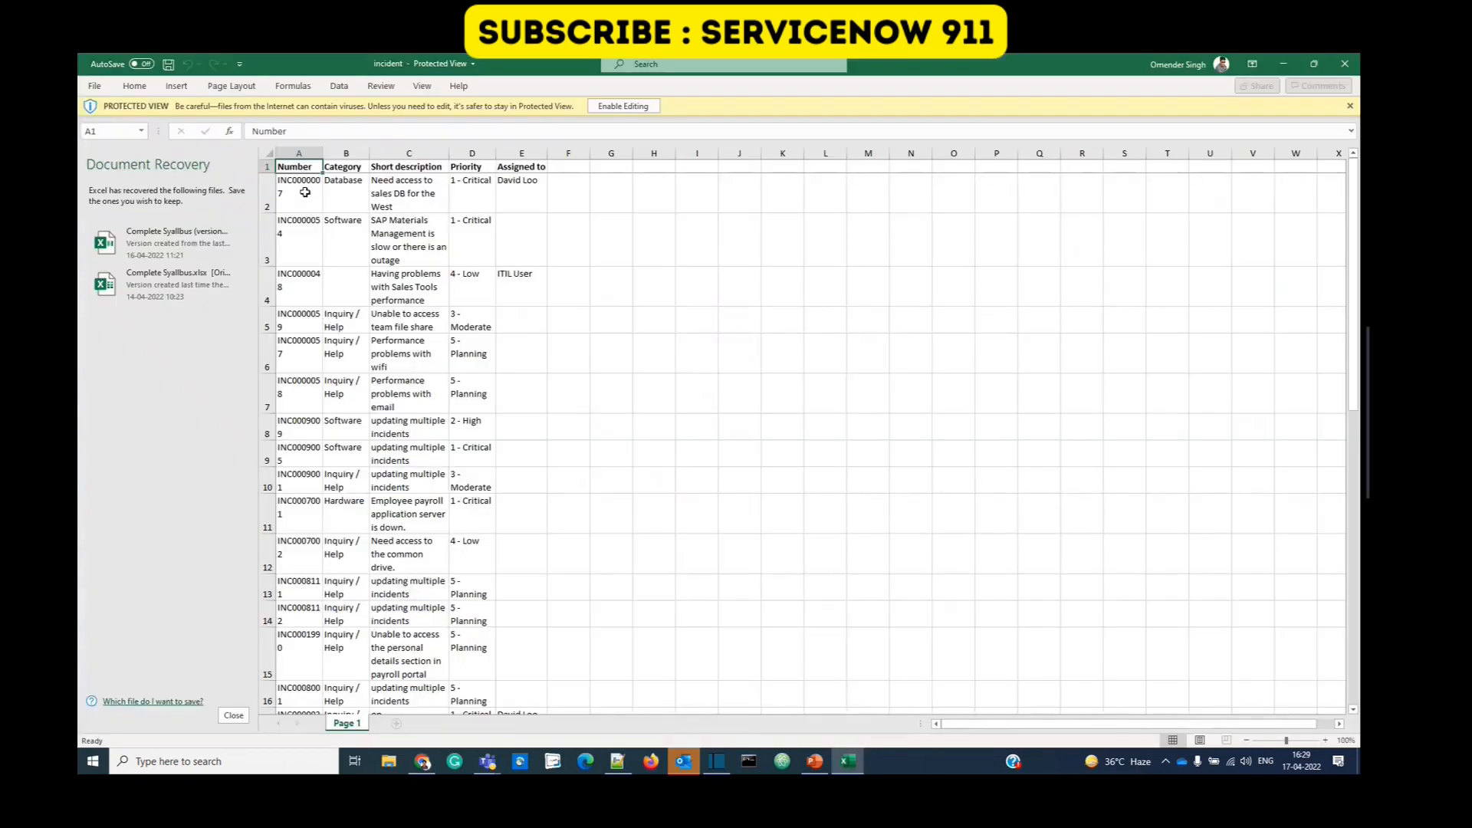
click(299, 154)
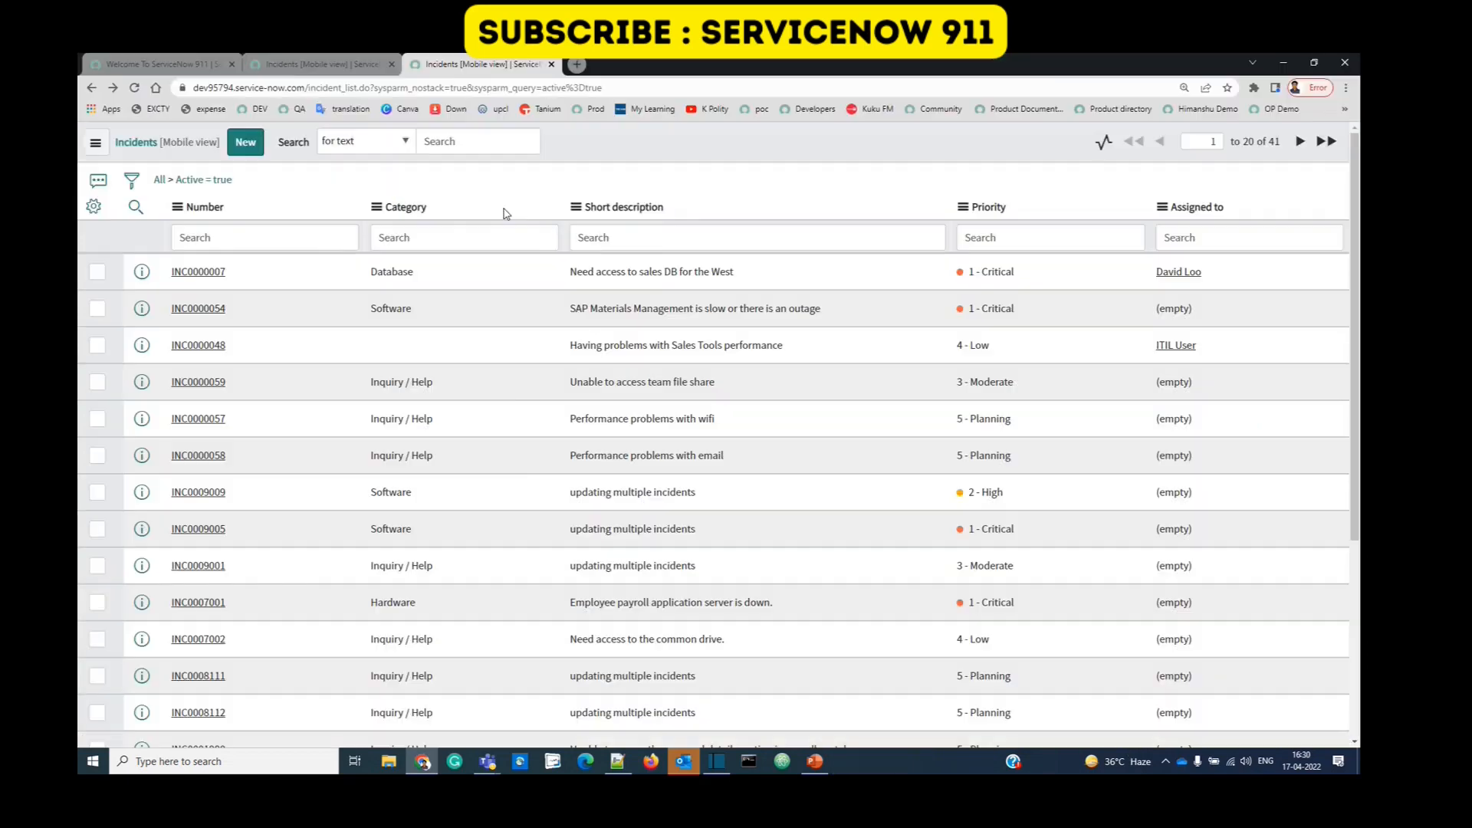
Step: Show the incident list's XML, look through the records' fields and close the XML window
right_click(504, 210)
mouse_move(541, 441)
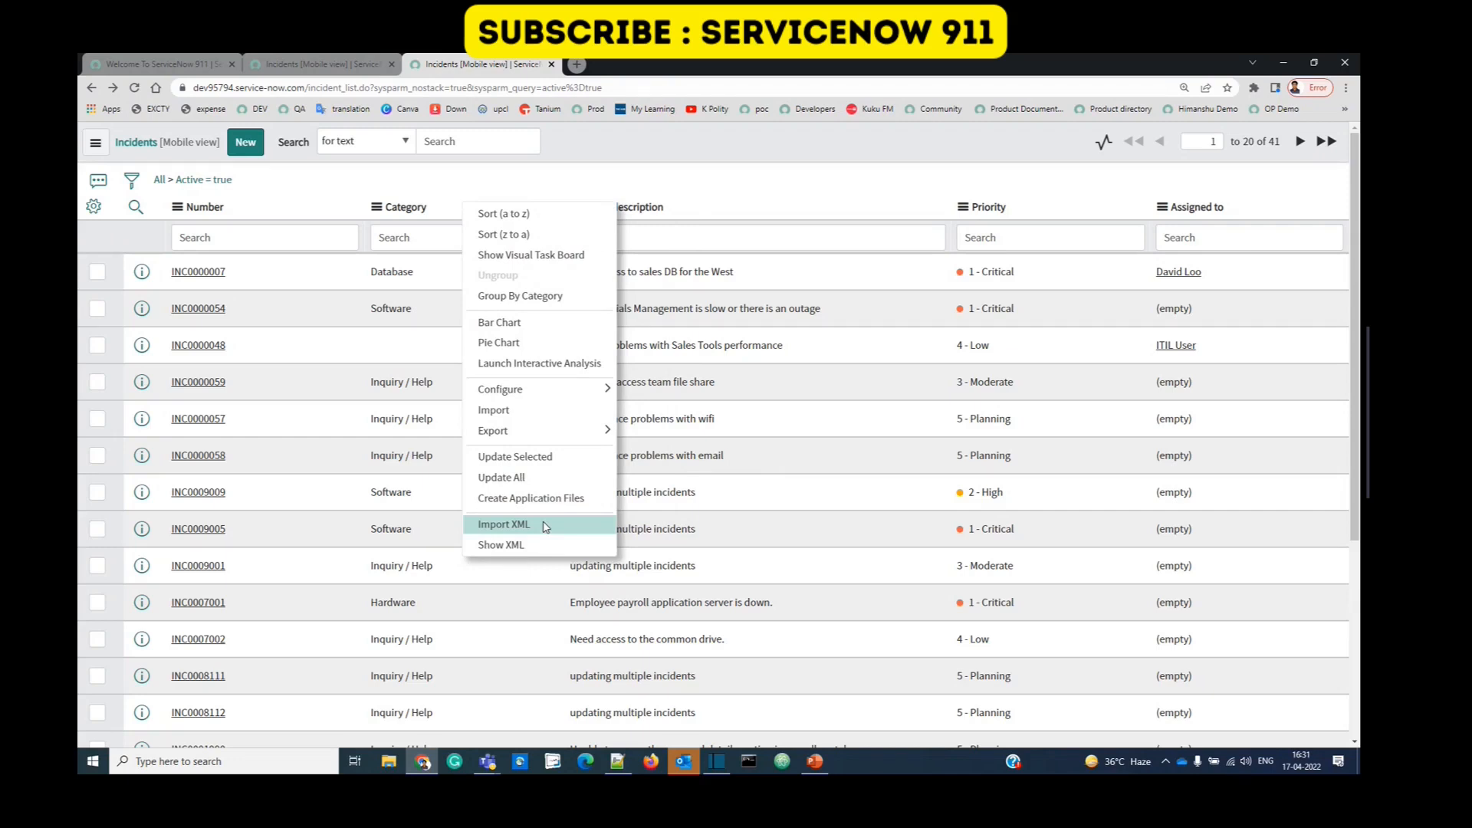
click(539, 546)
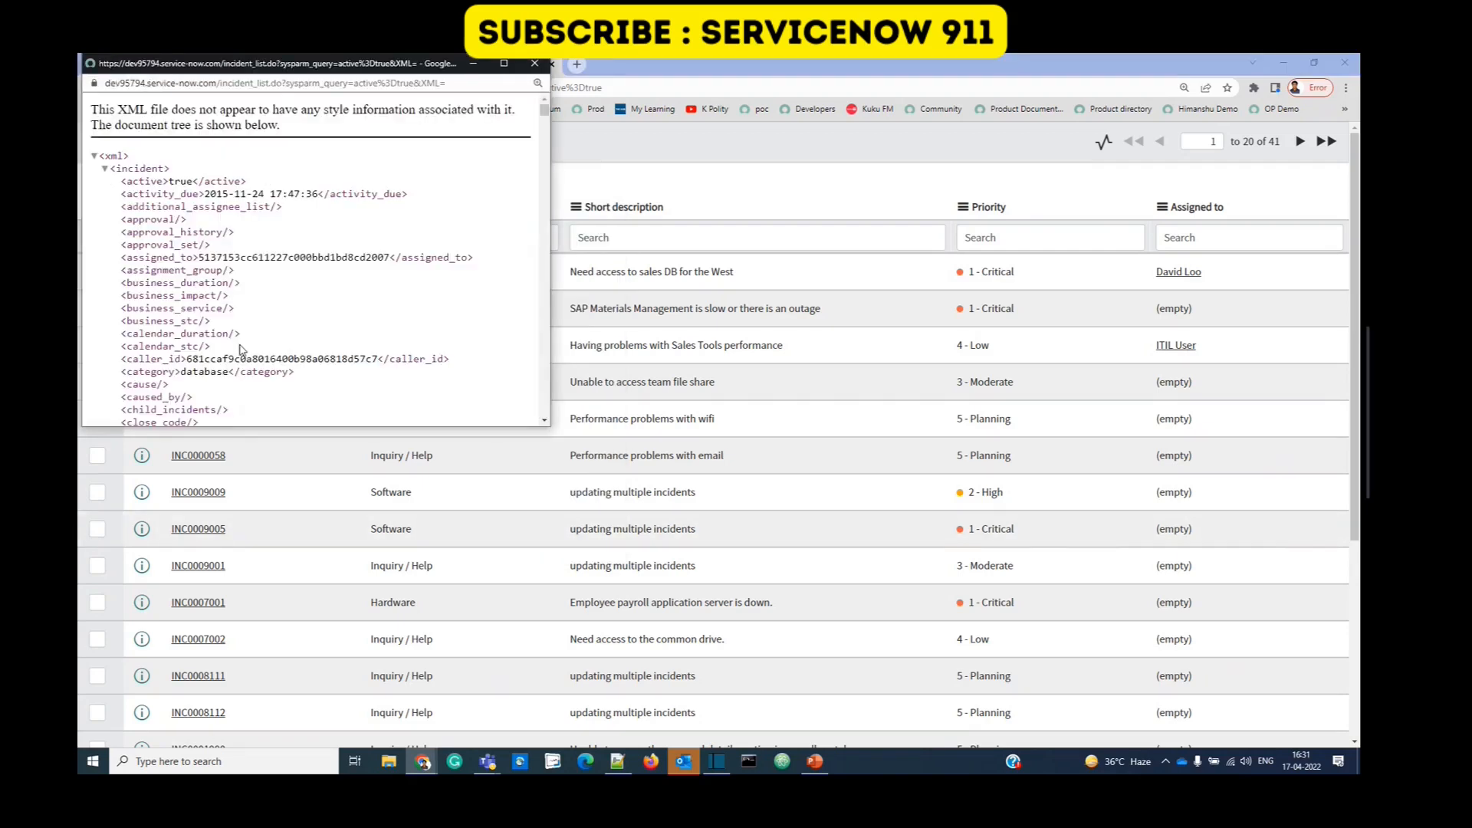
scroll(282, 245, down, 15)
scroll(283, 245, down, 3)
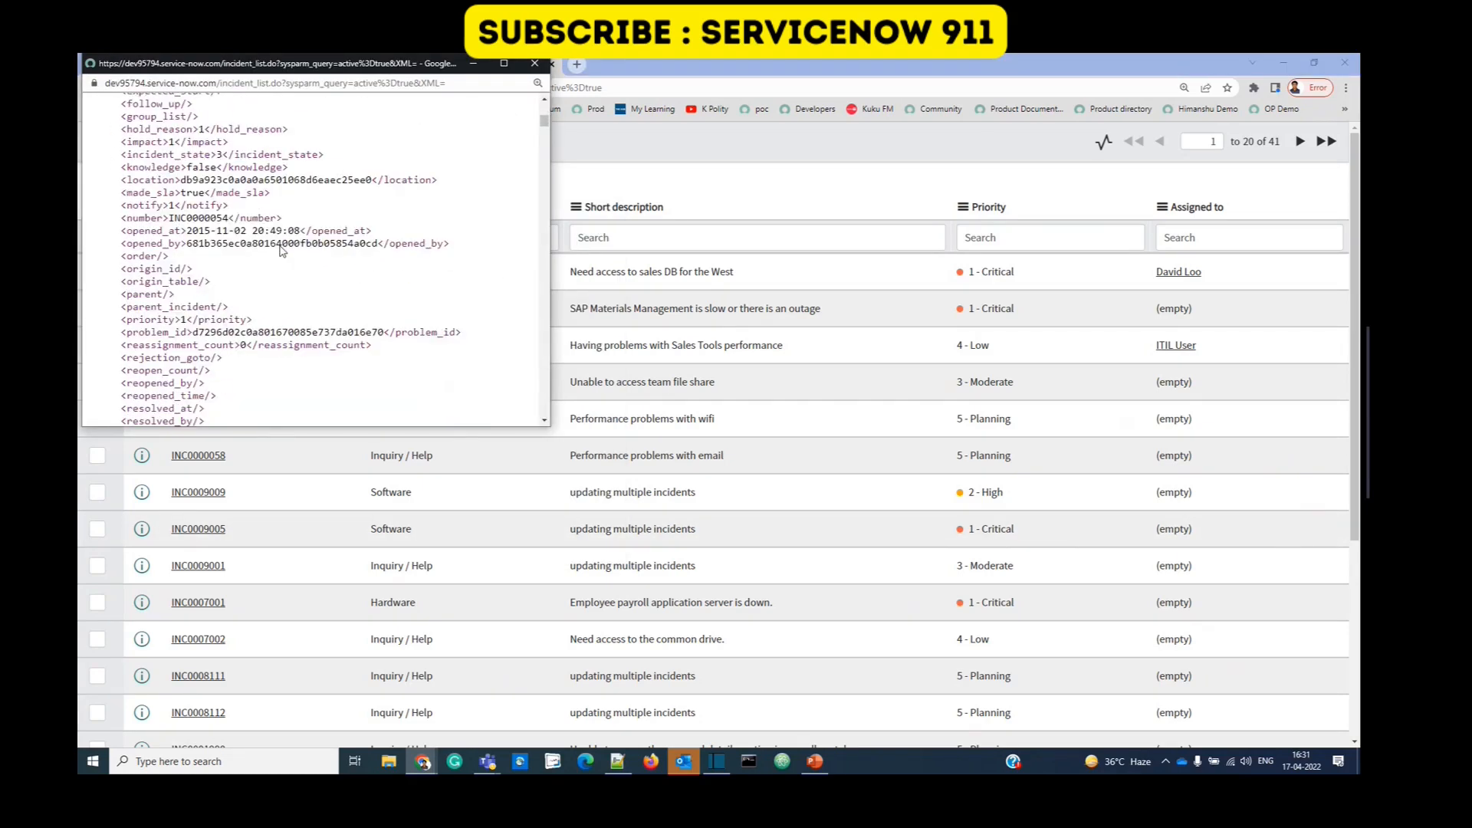
click(534, 63)
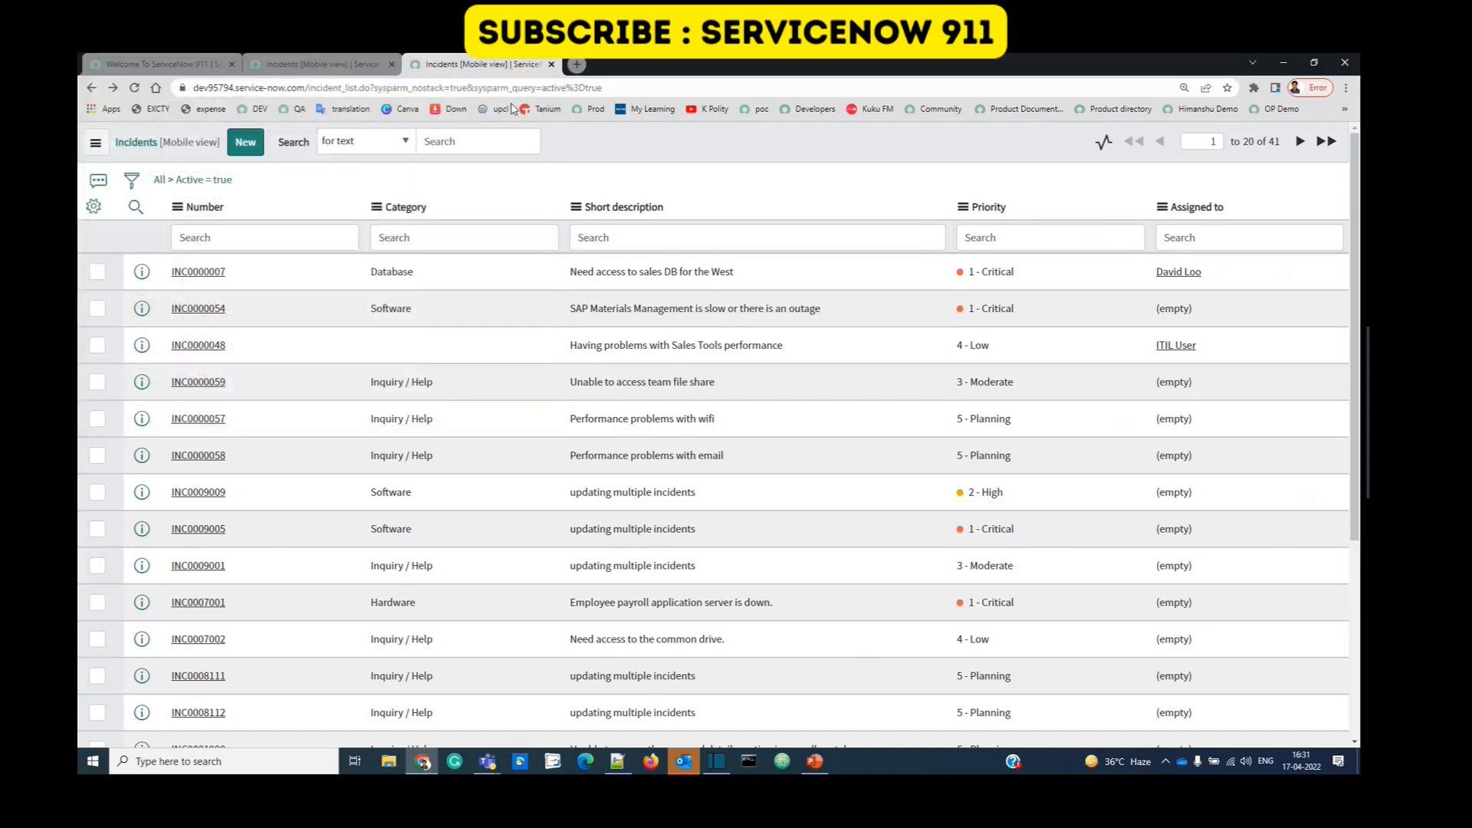
Step: Open incident INC0000007 in a separate browser tab and highlight the sys_id and table name in its URL
middle_click(142, 273)
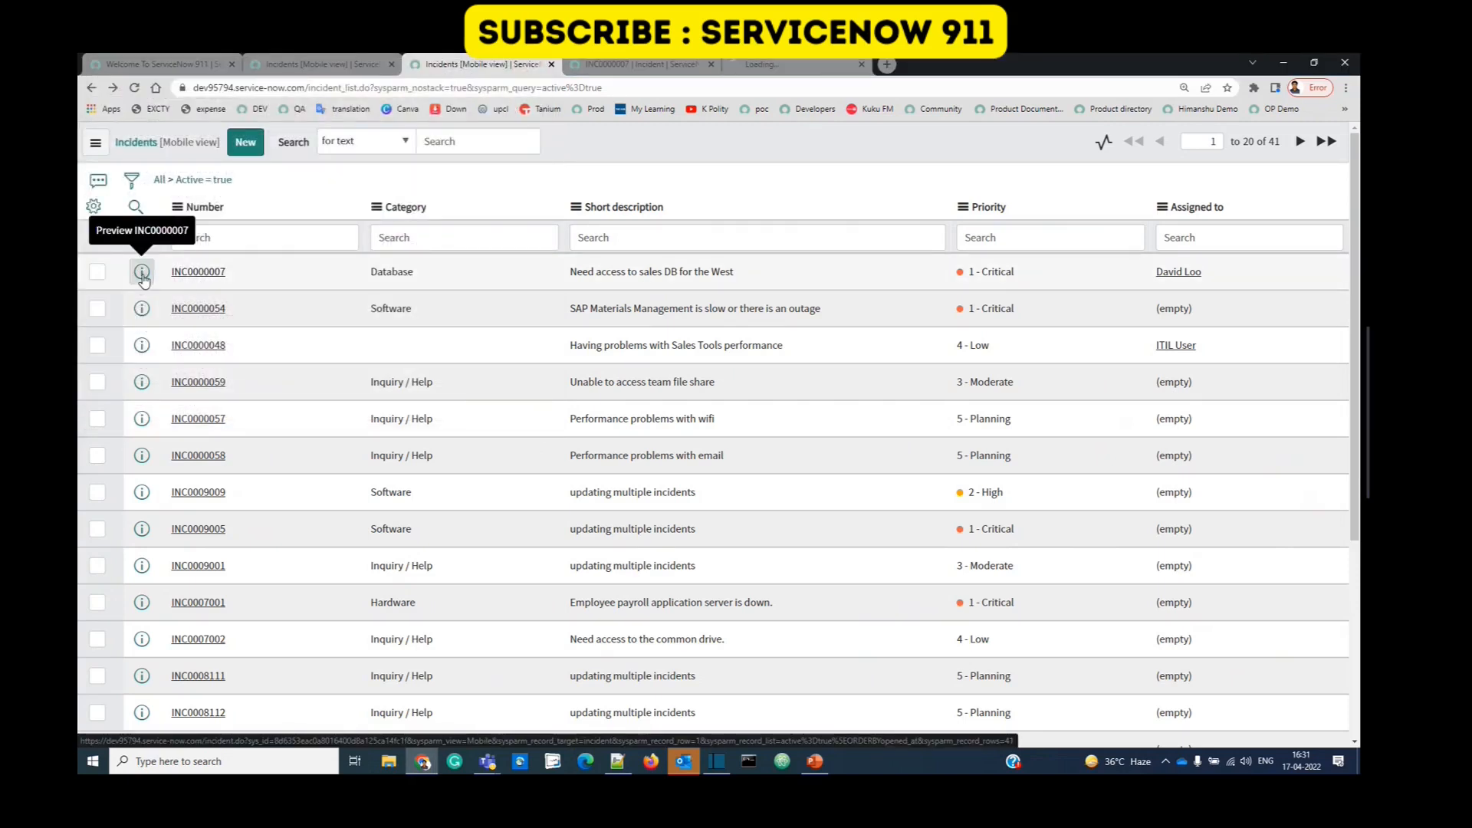
click(771, 63)
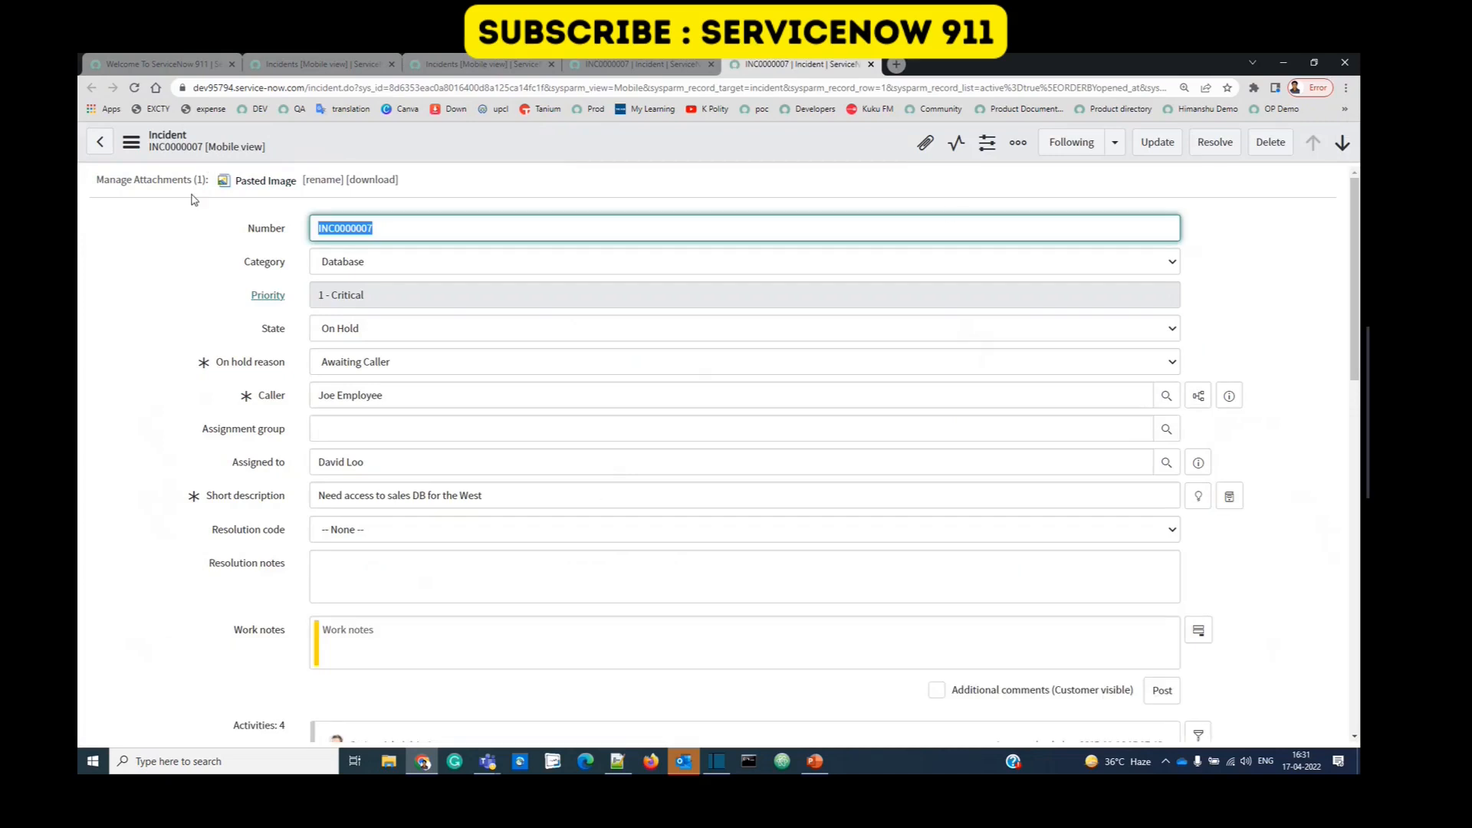
double_click(430, 89)
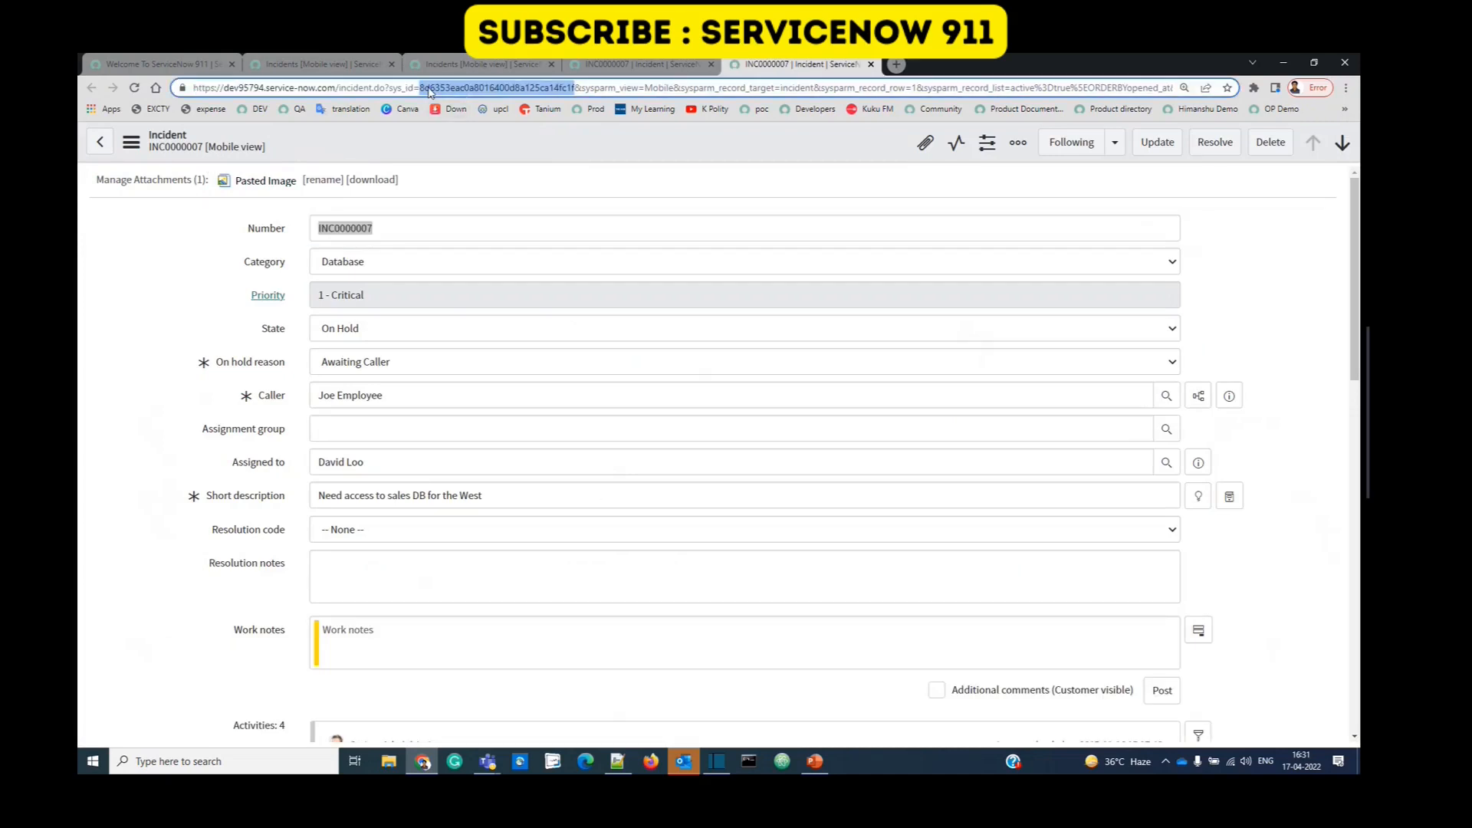
double_click(358, 89)
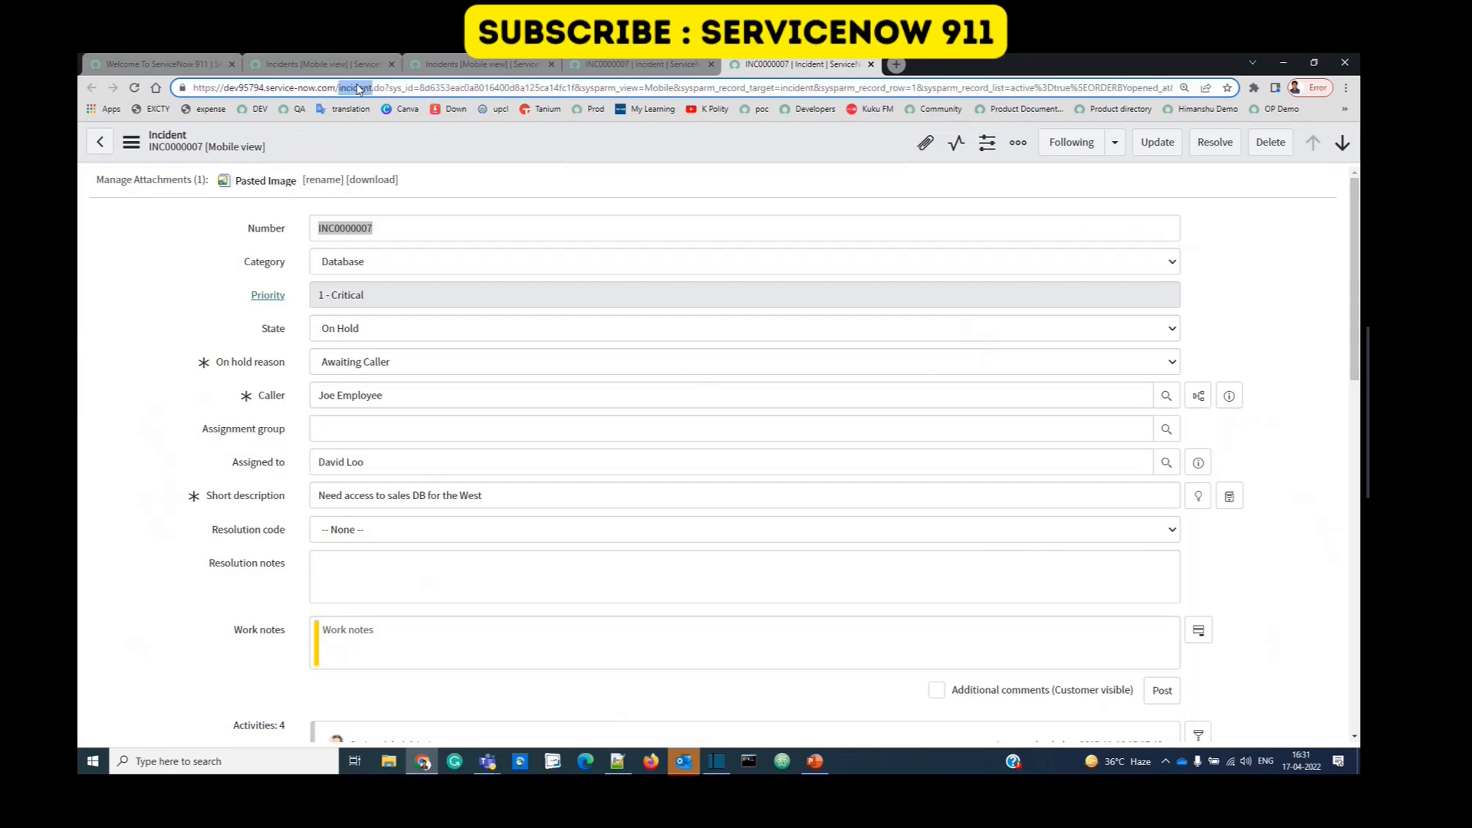
Step: Switch the incident form to the Default view and look over its fields
click(172, 141)
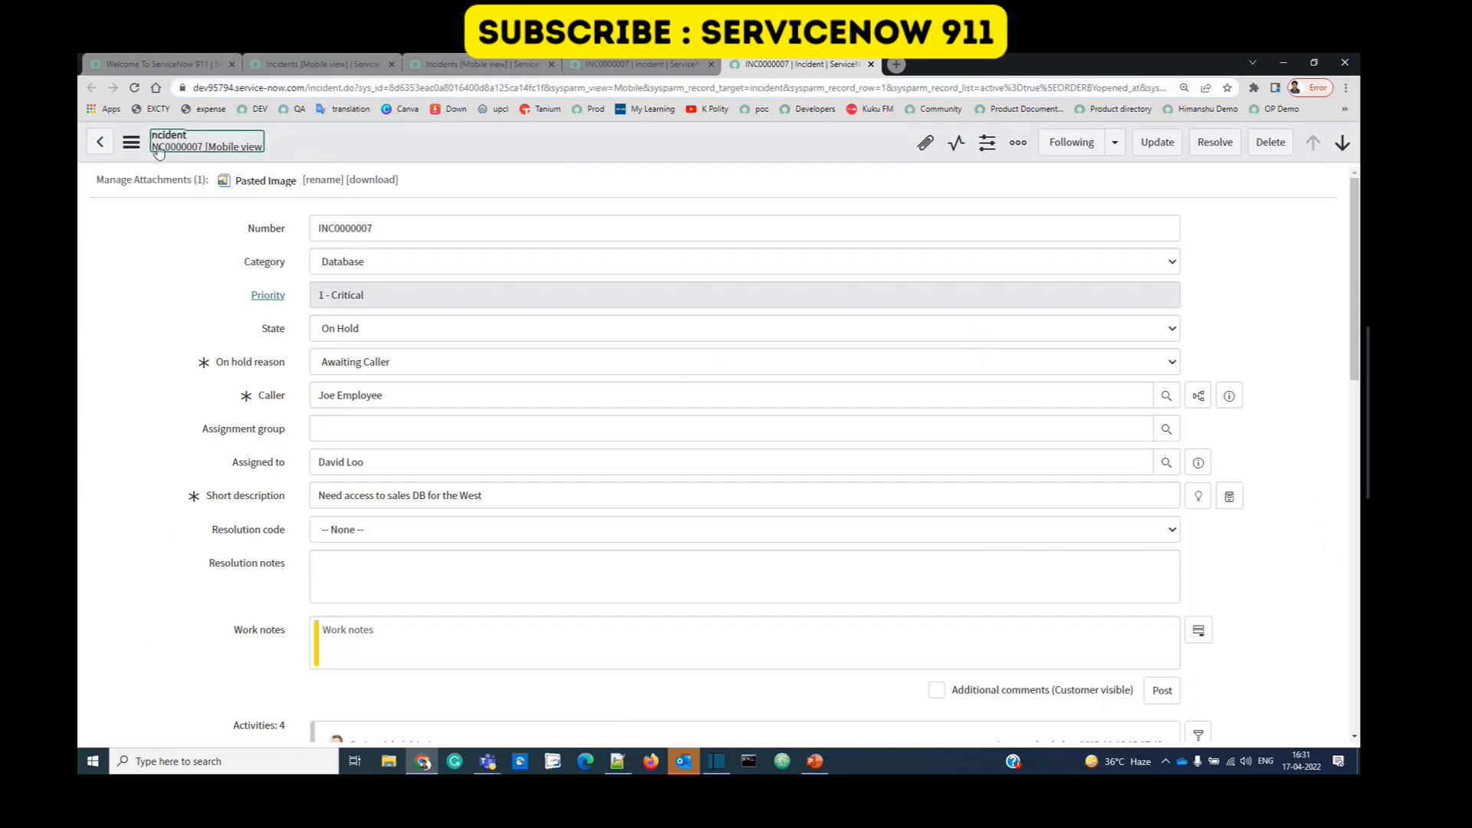
click(247, 153)
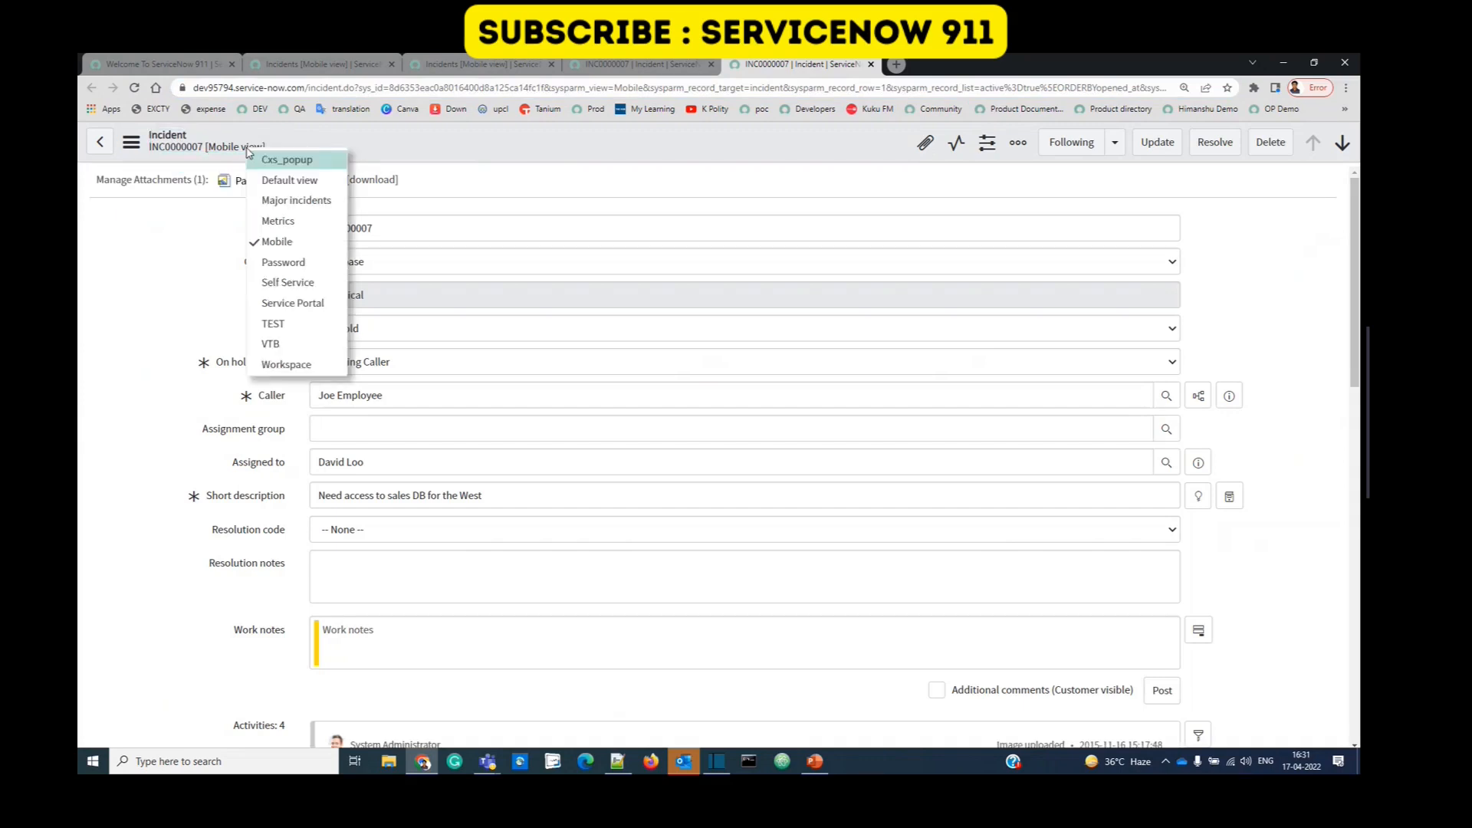
click(234, 150)
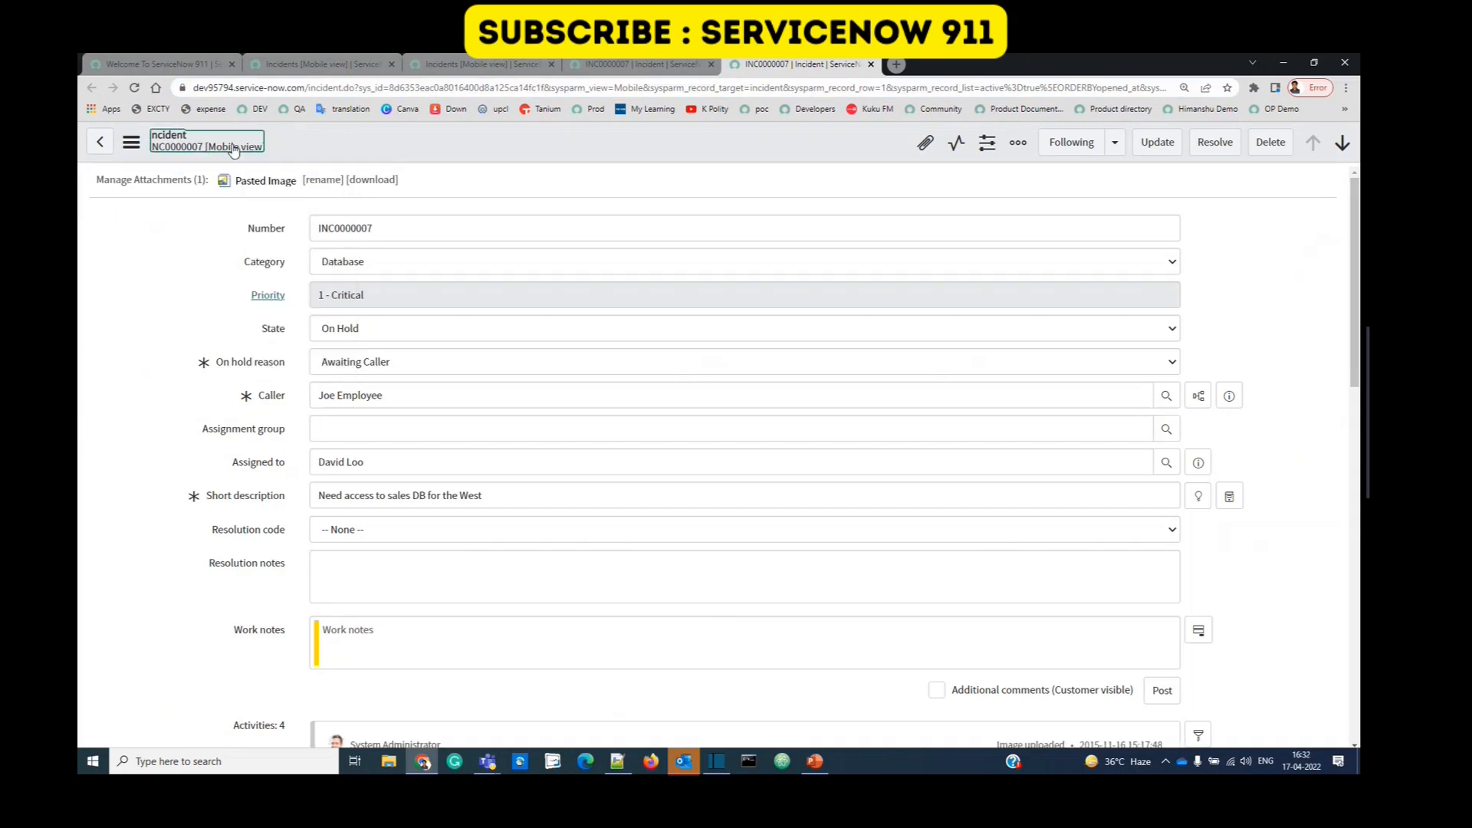
click(234, 148)
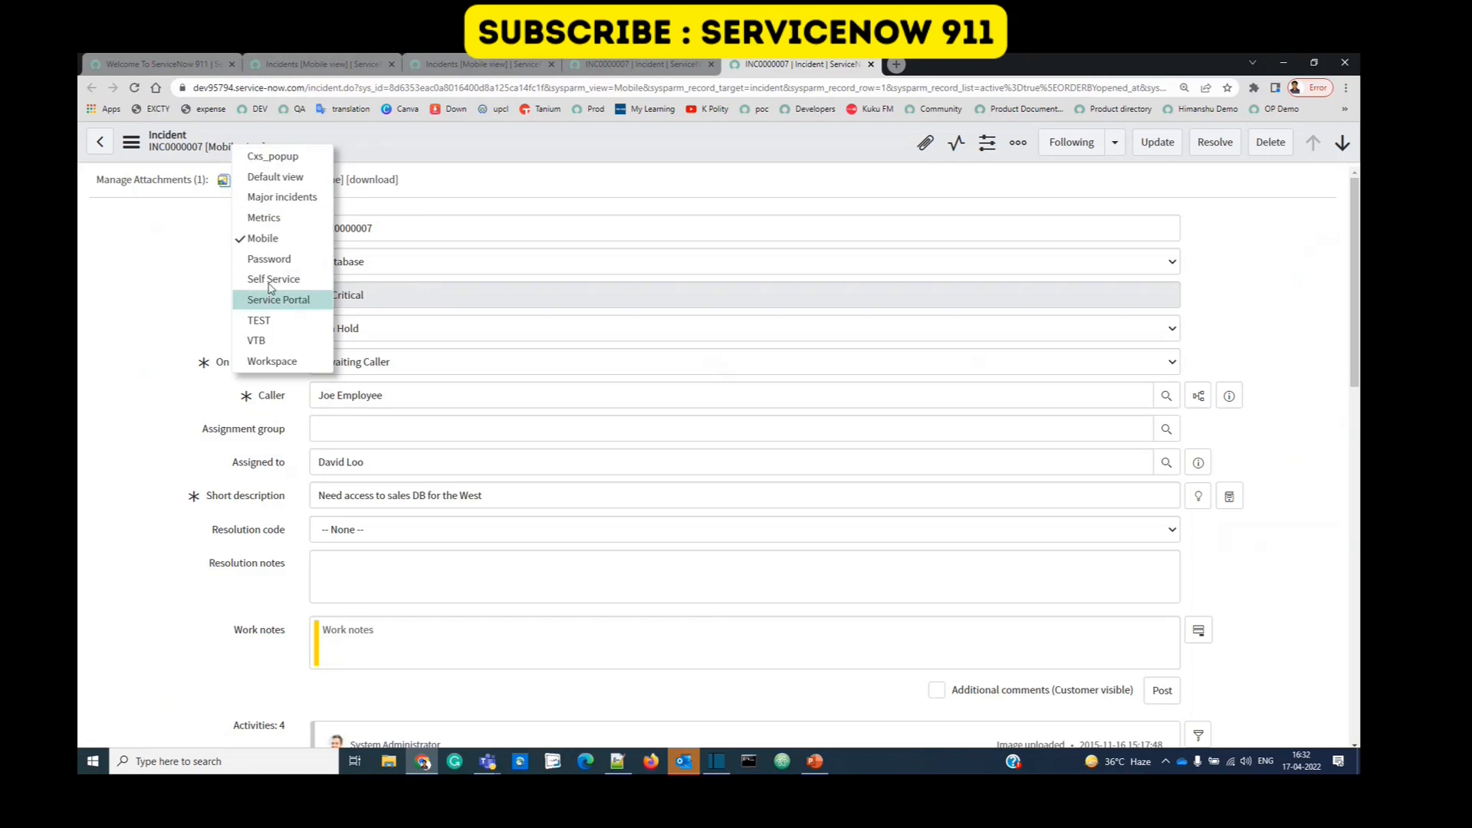
click(257, 177)
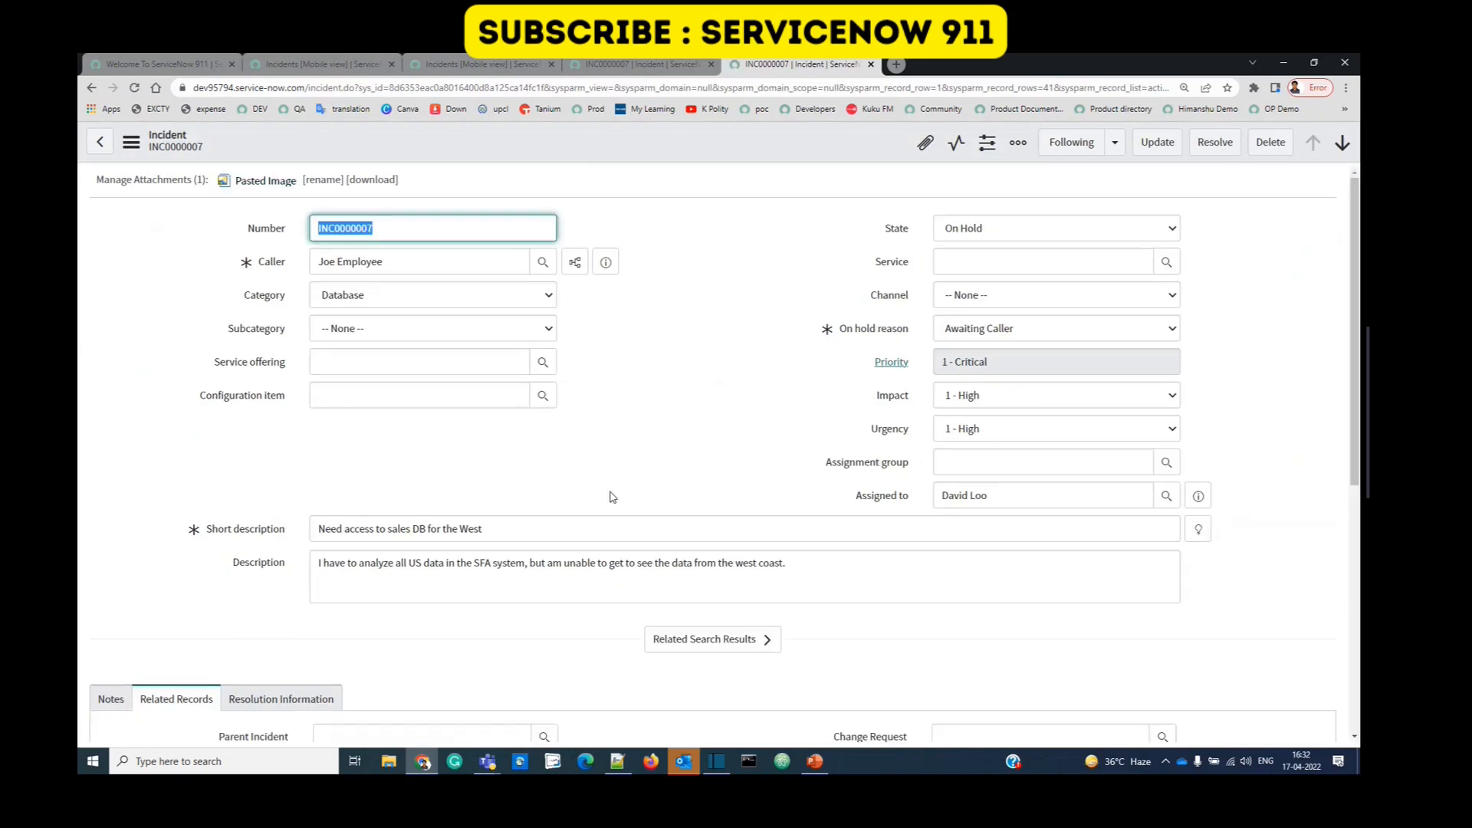
scroll(695, 455, down, 3)
scroll(735, 435, up, 3)
click(766, 386)
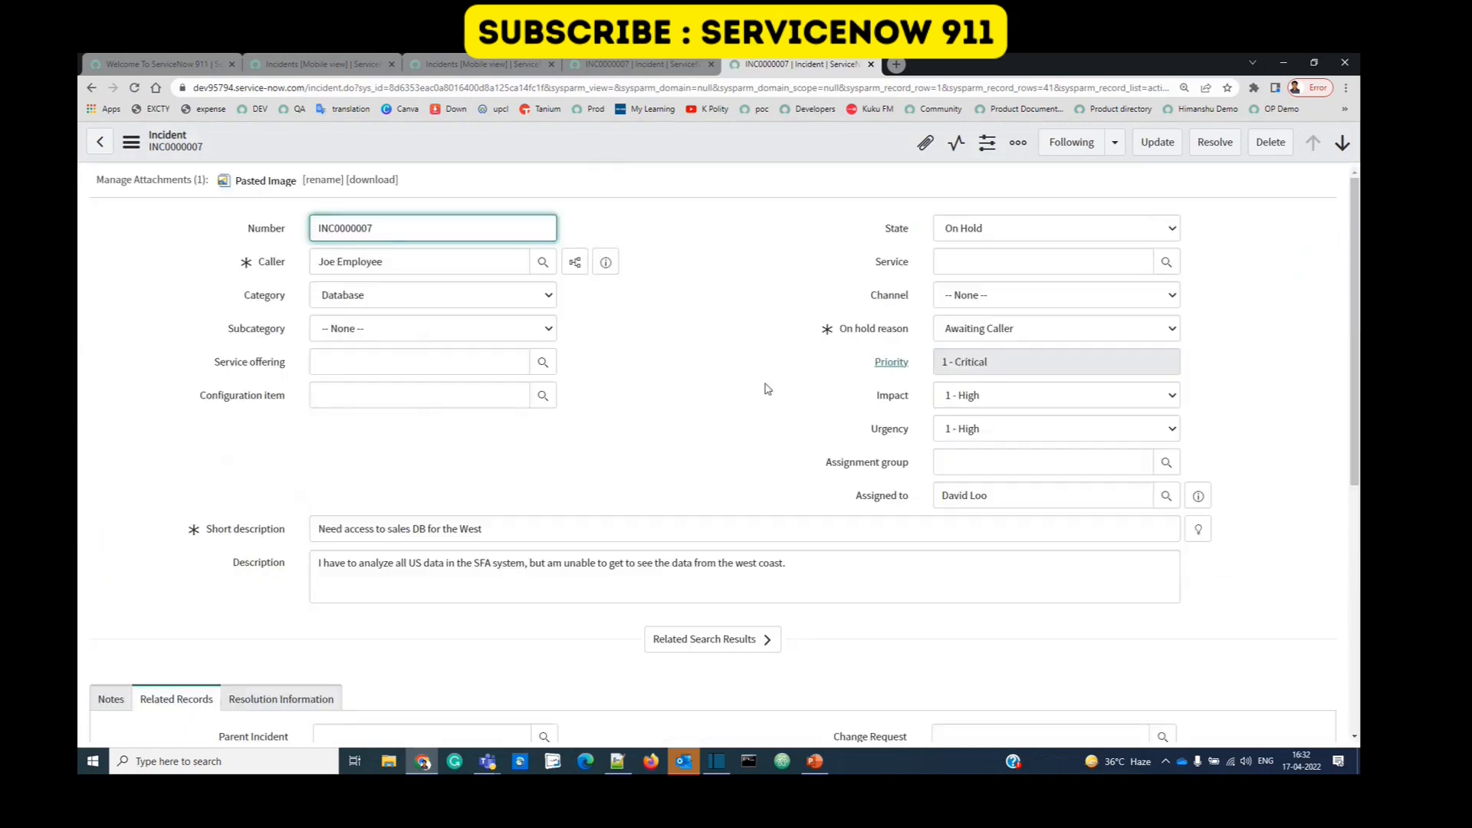
Step: Set the incident's category to Software and save the record without leaving the form
click(131, 143)
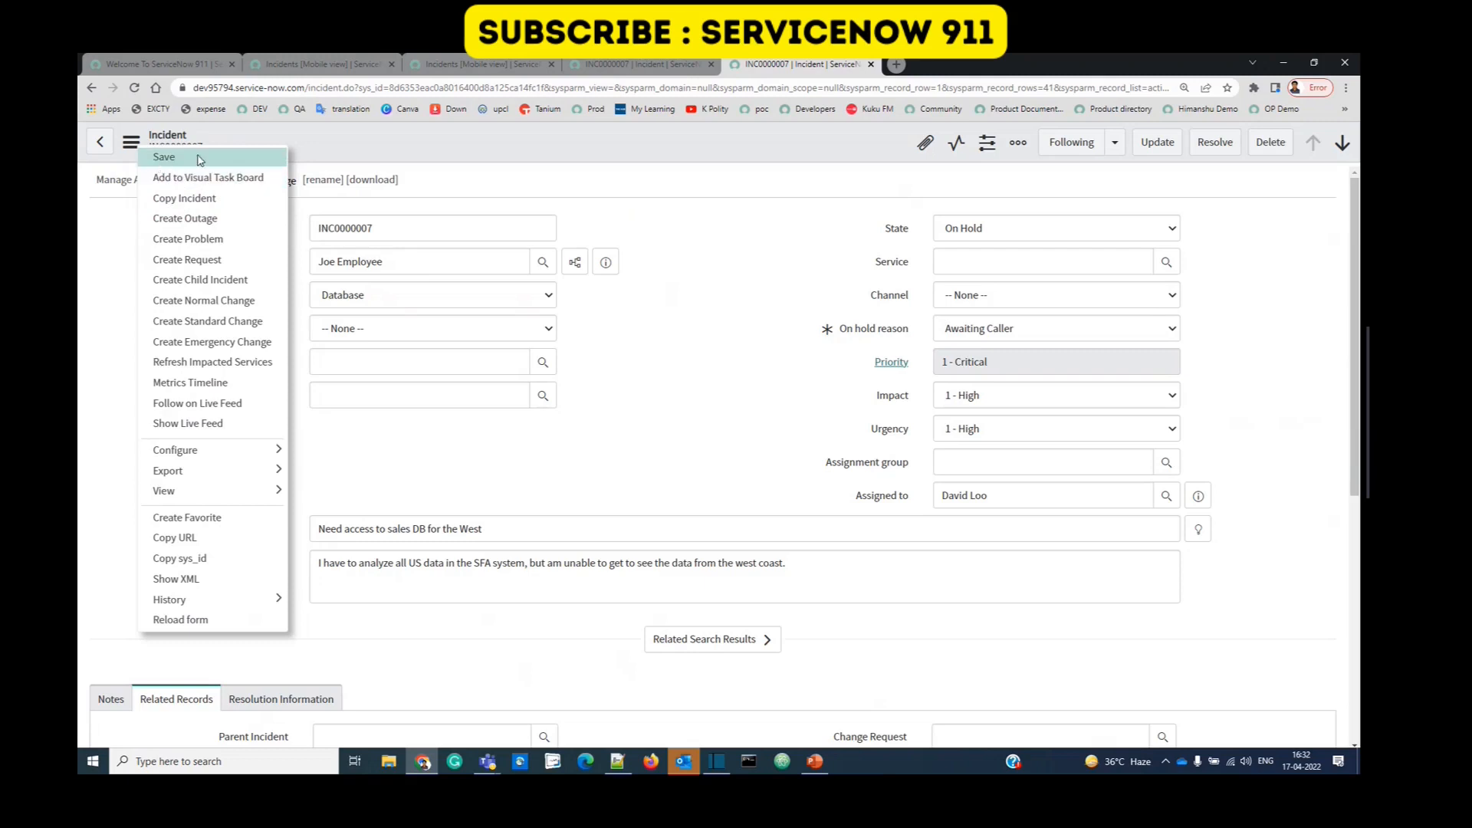
click(551, 299)
click(469, 340)
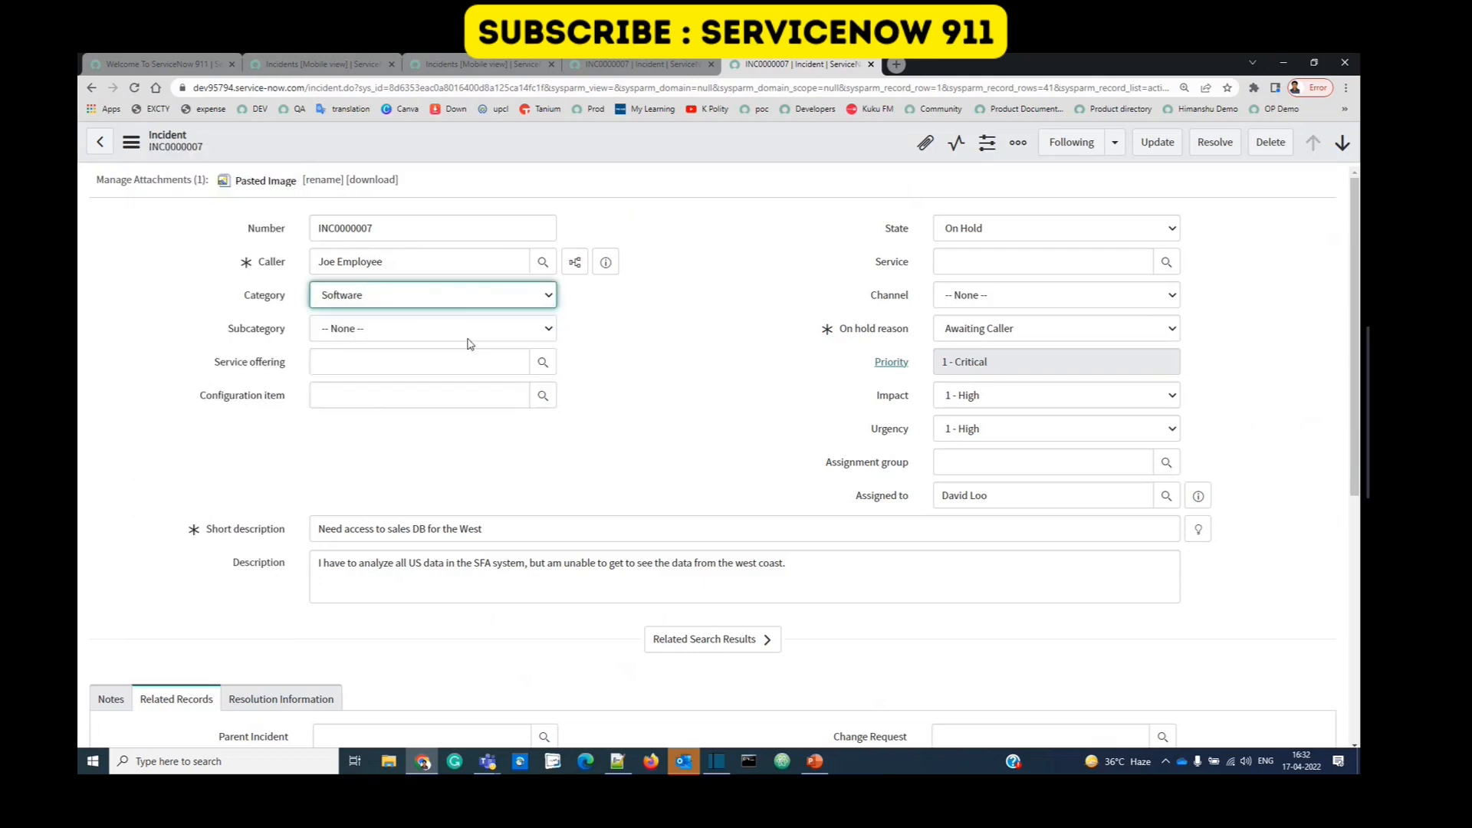
click(131, 144)
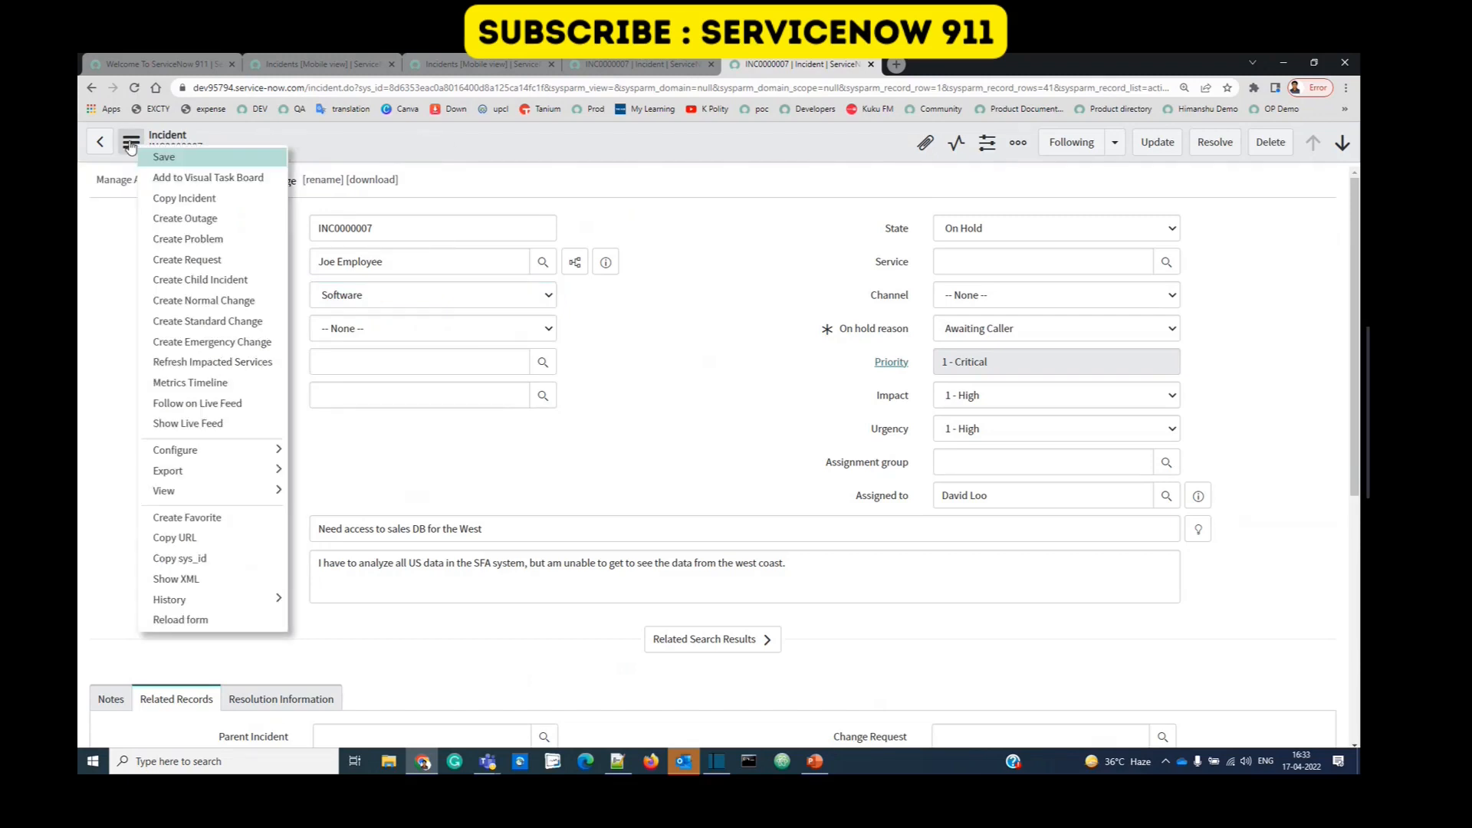
right_click(411, 149)
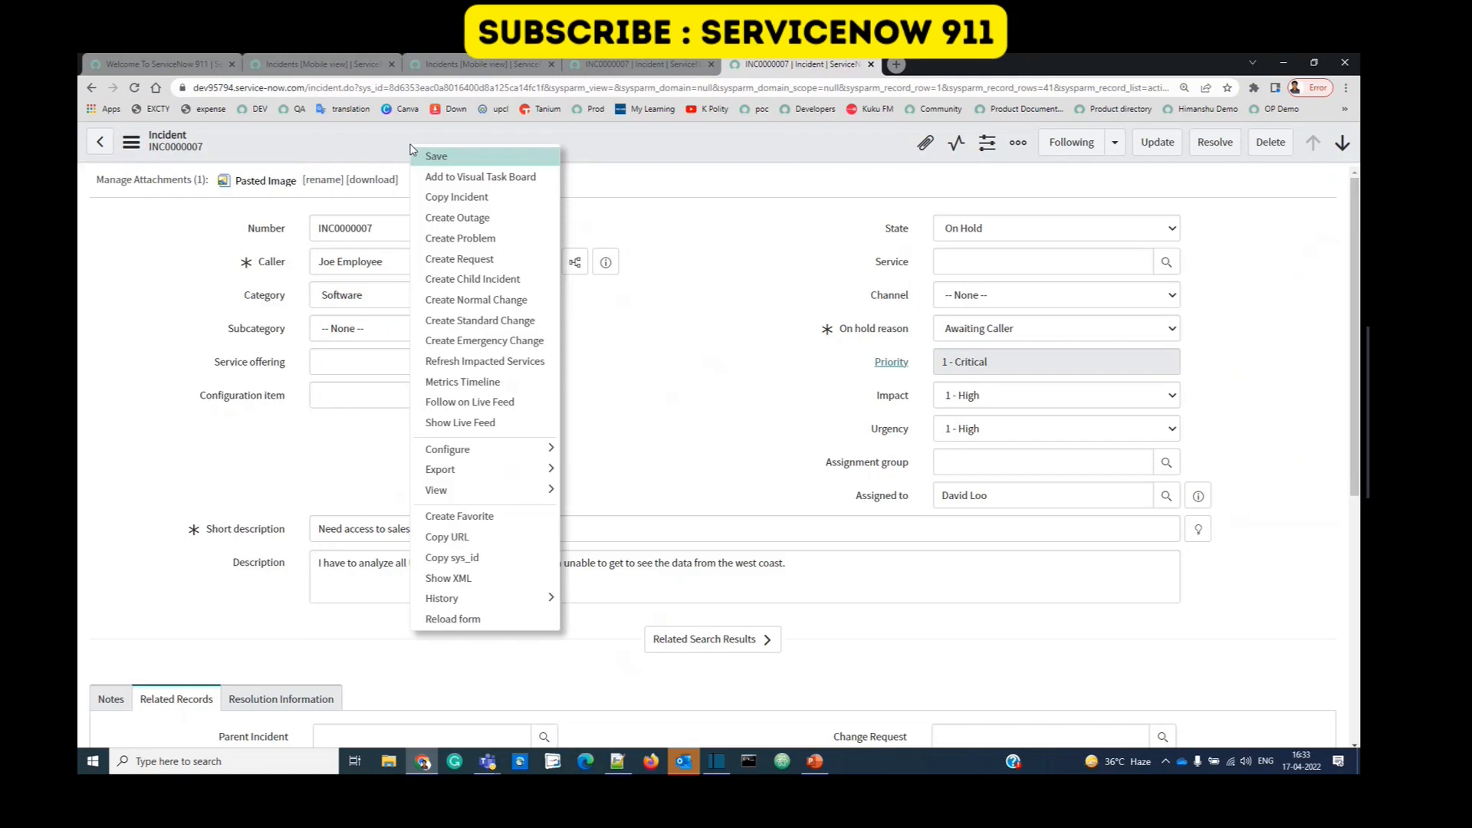
click(434, 159)
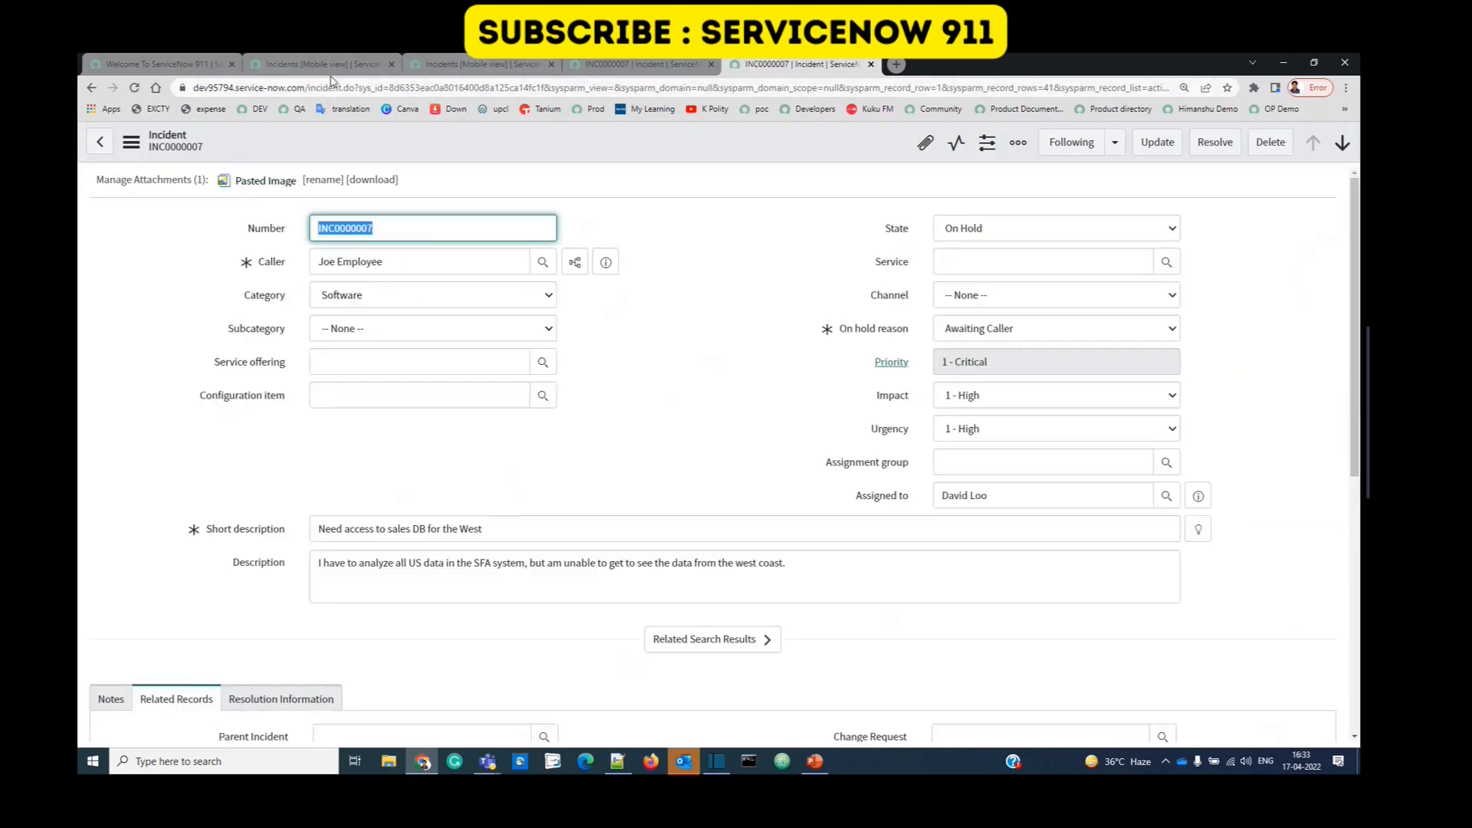
Step: Open Form Design for the incident form's Default view and compare its layout with the incident form
right_click(506, 146)
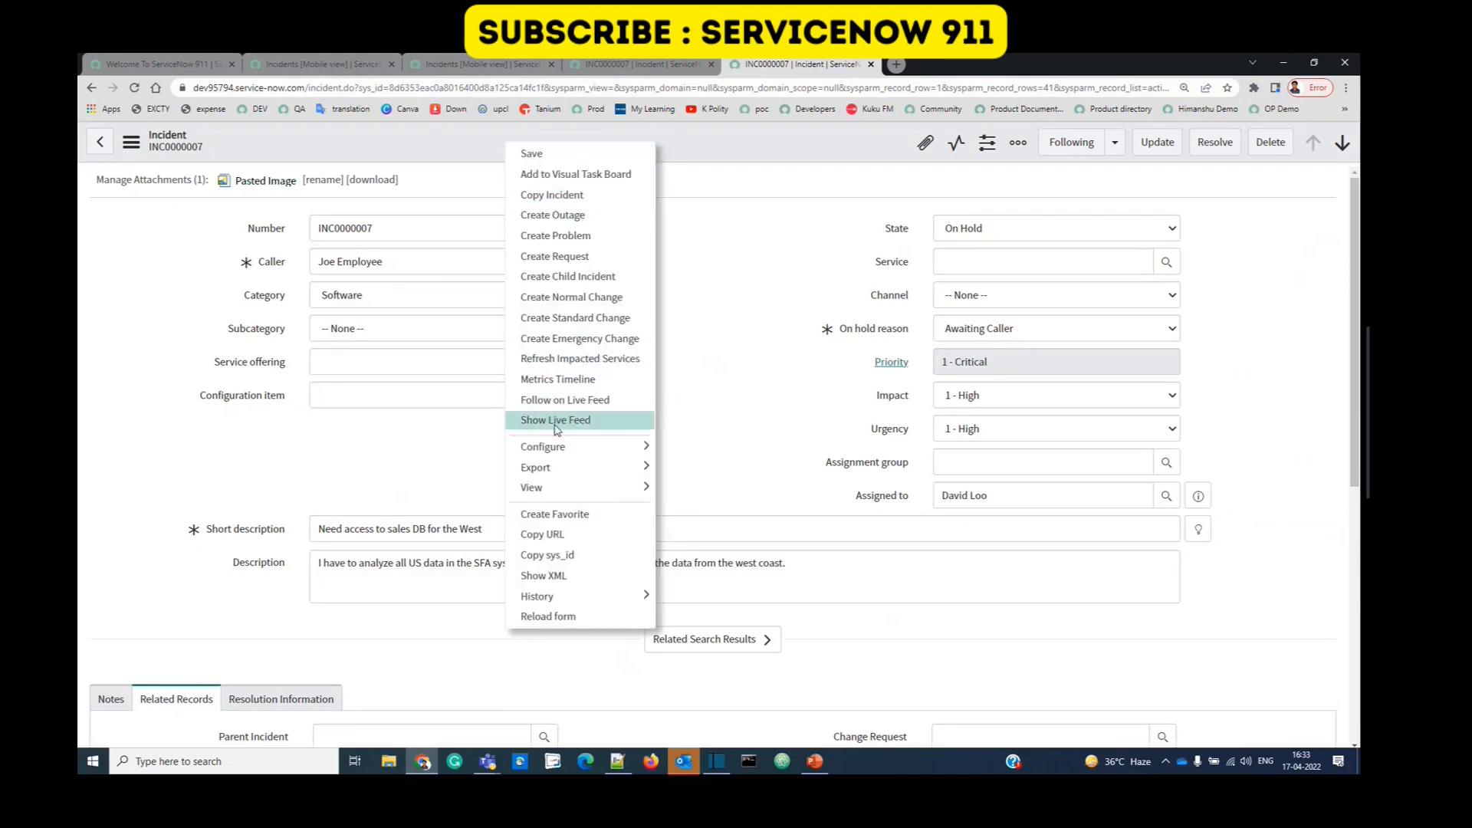
mouse_move(584, 448)
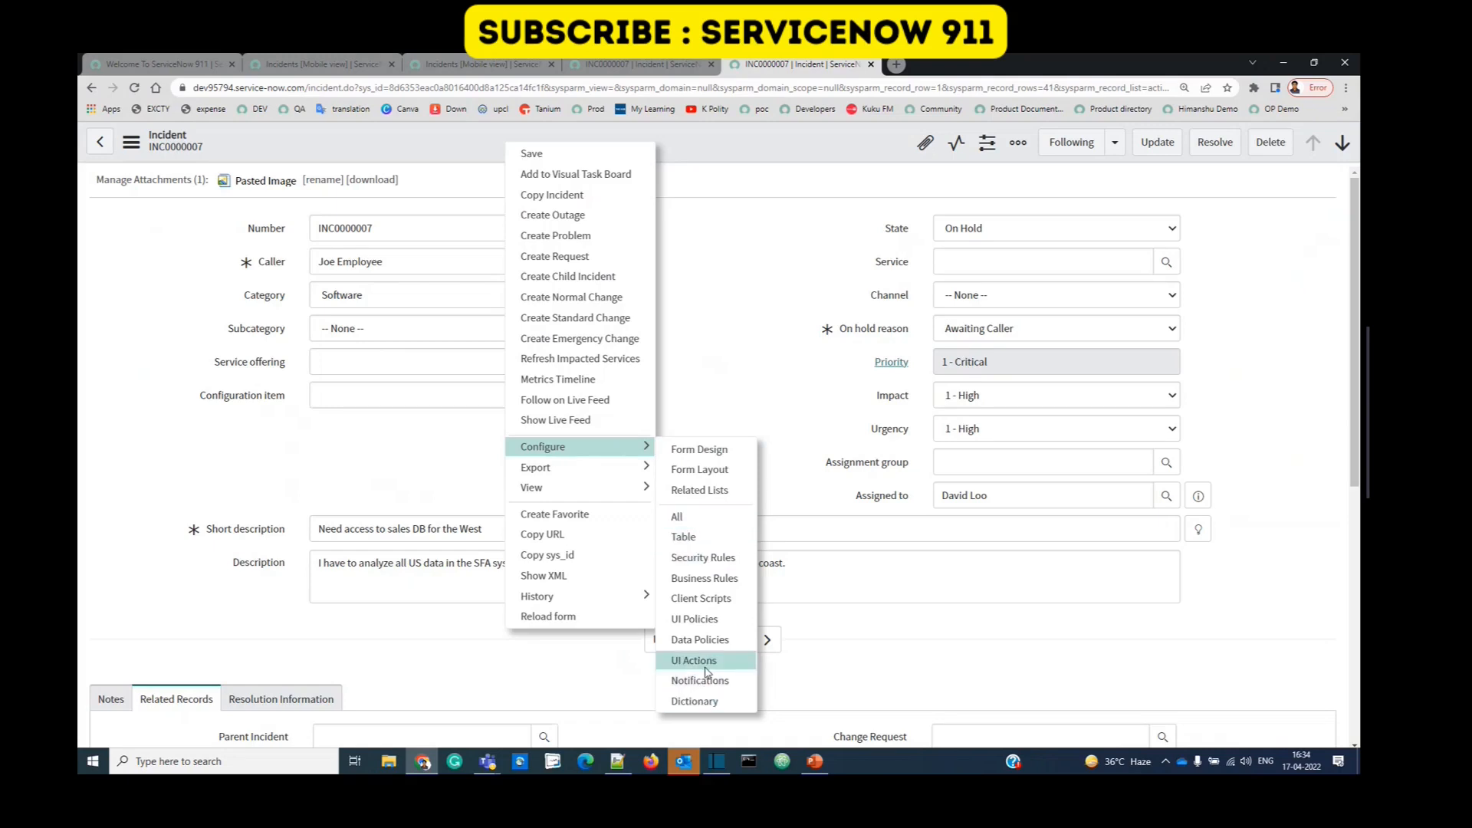
click(706, 454)
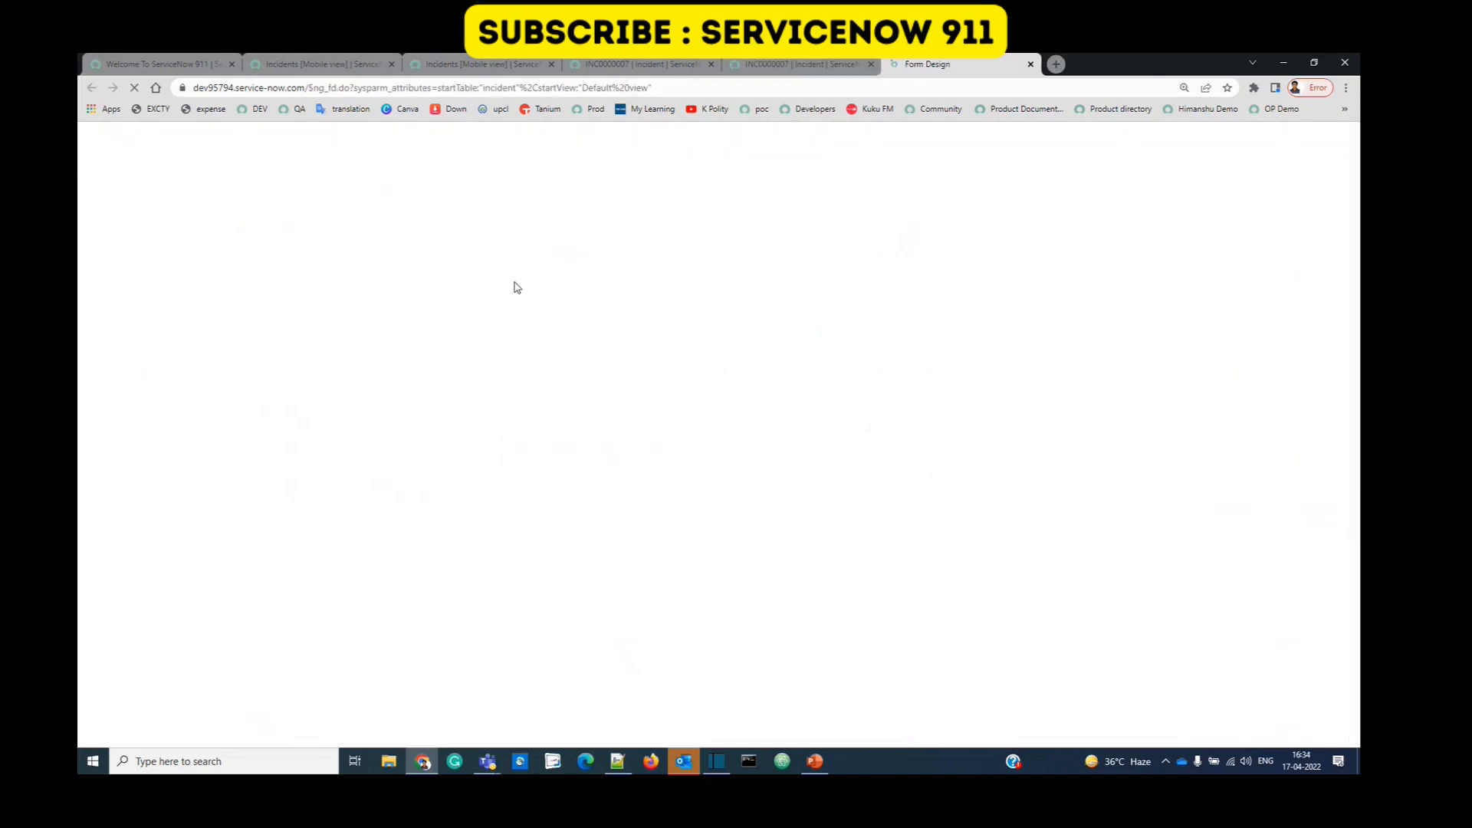
click(767, 64)
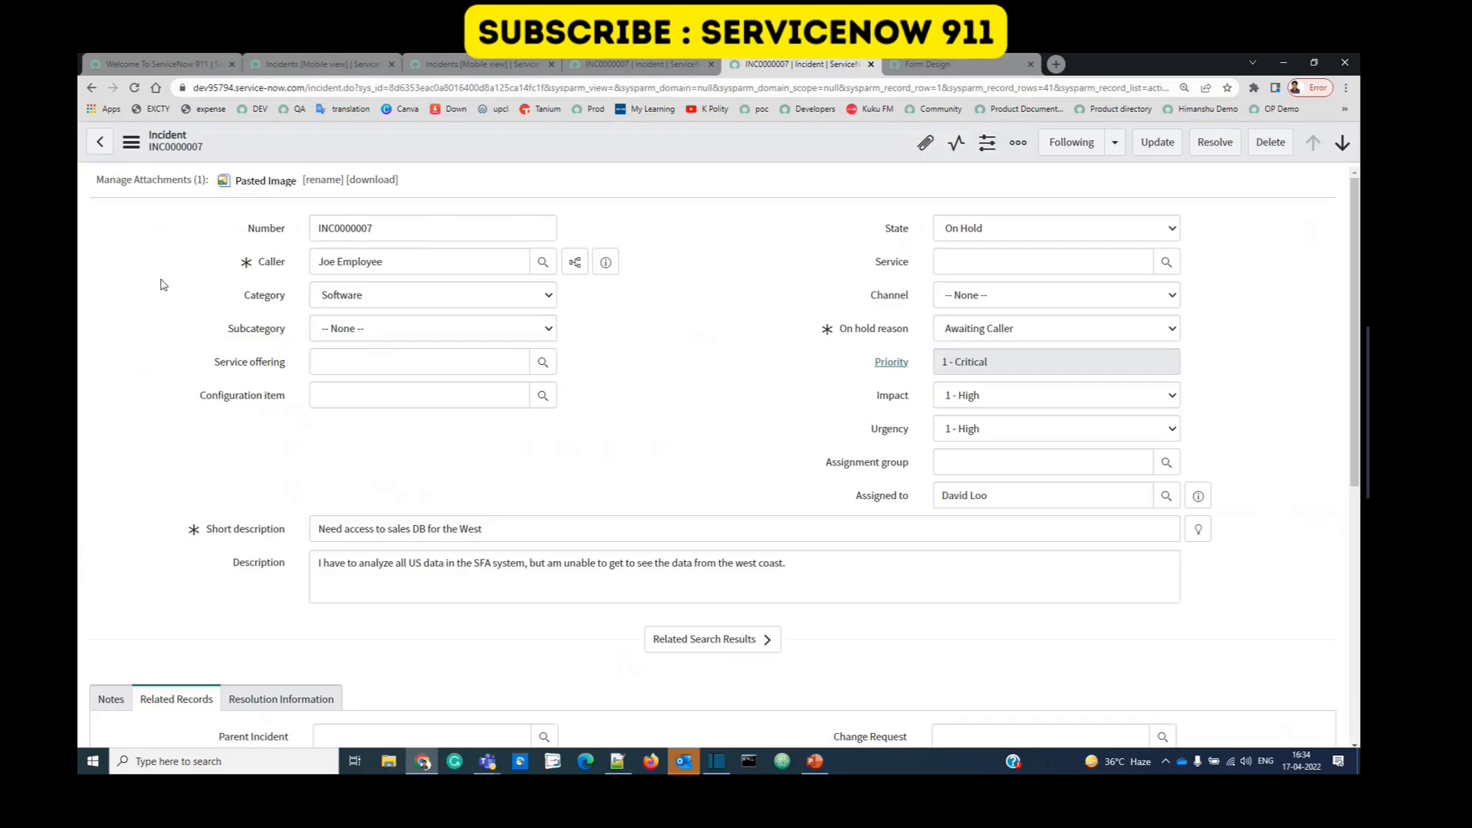
click(950, 62)
click(790, 63)
click(969, 69)
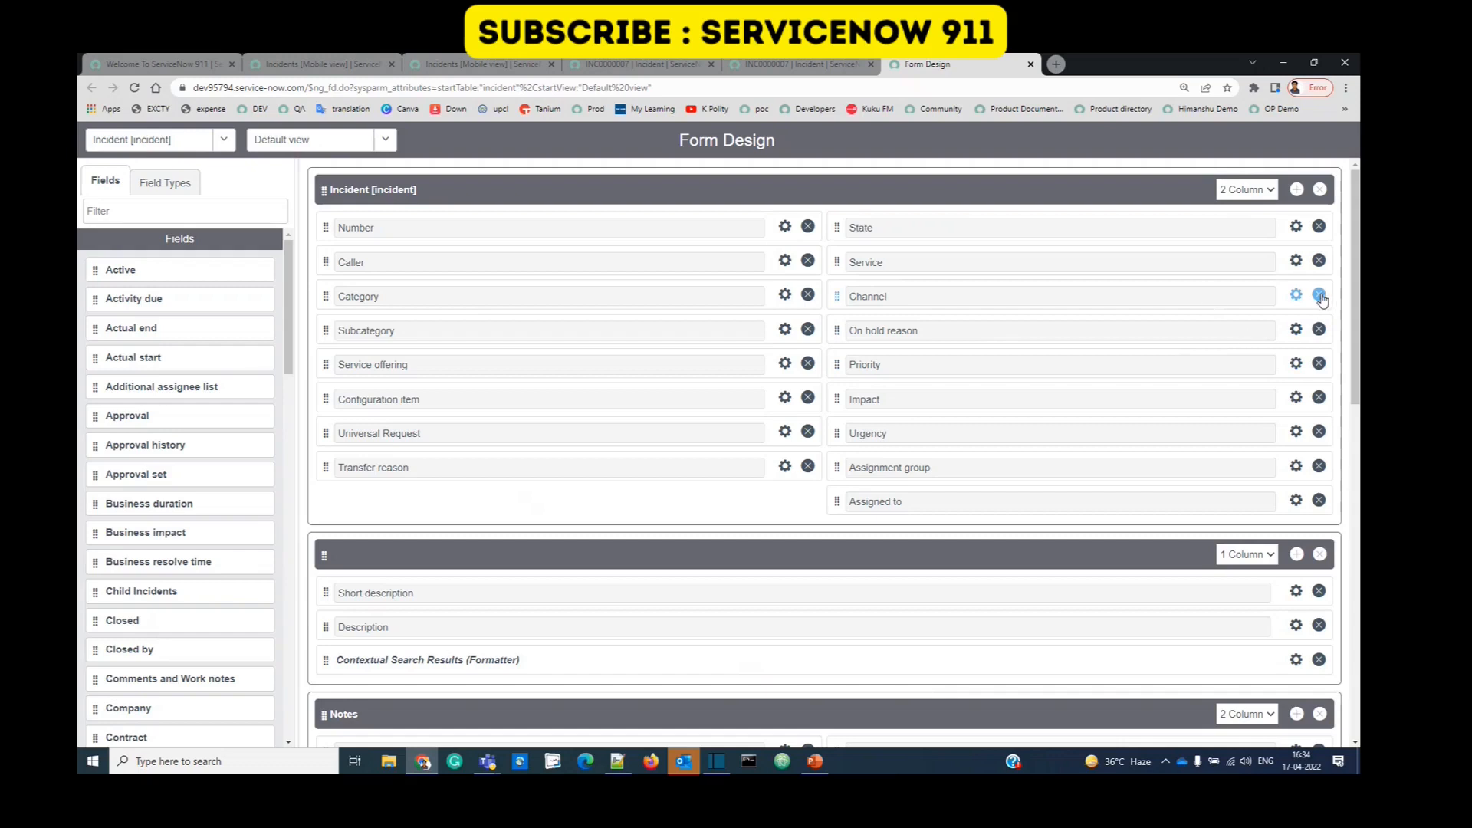
Step: Check the Channel field on the incident form and remove it from the Incident section in Form Design
click(736, 64)
click(890, 295)
click(931, 65)
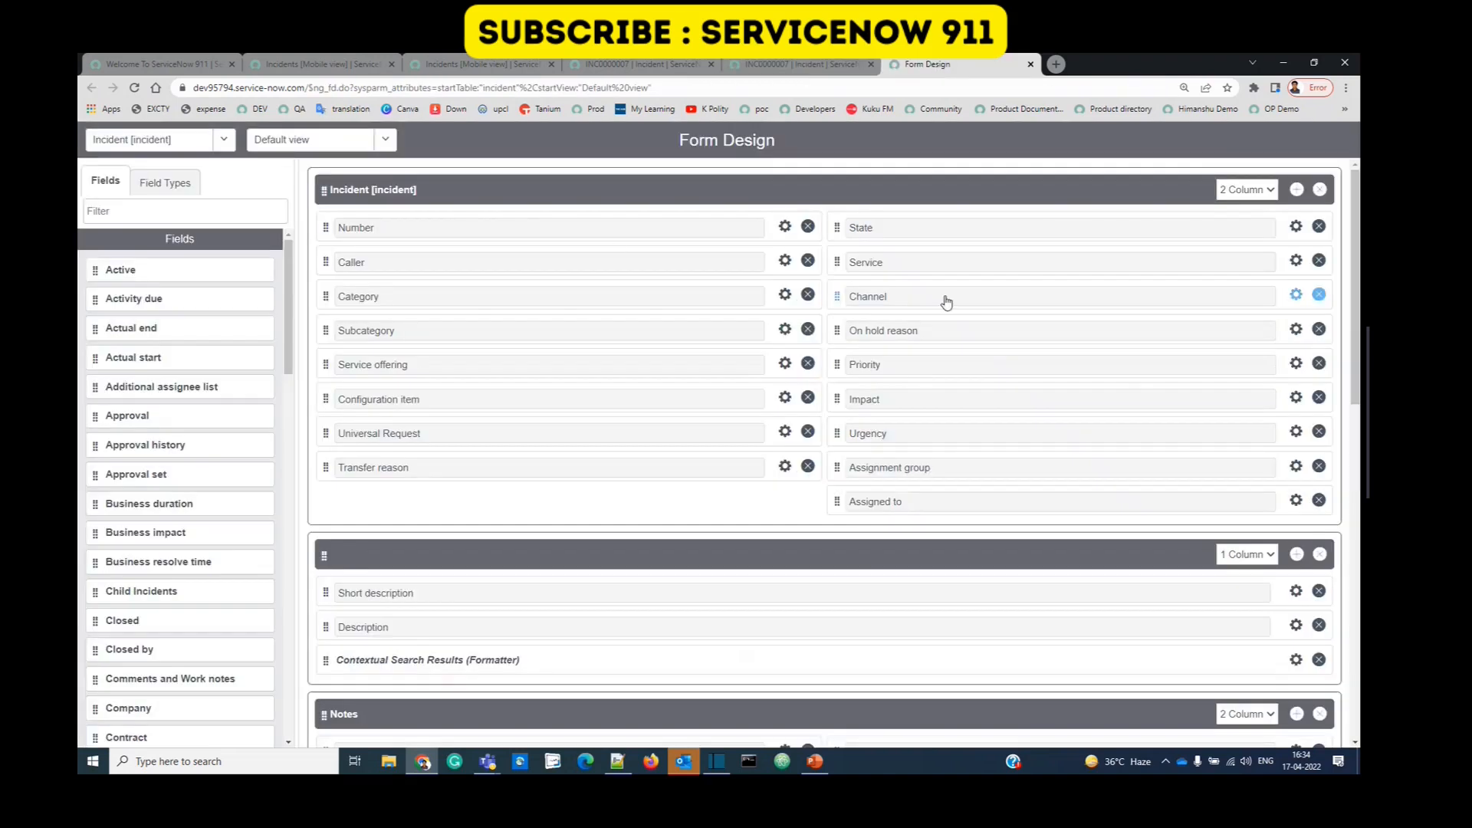
click(1319, 296)
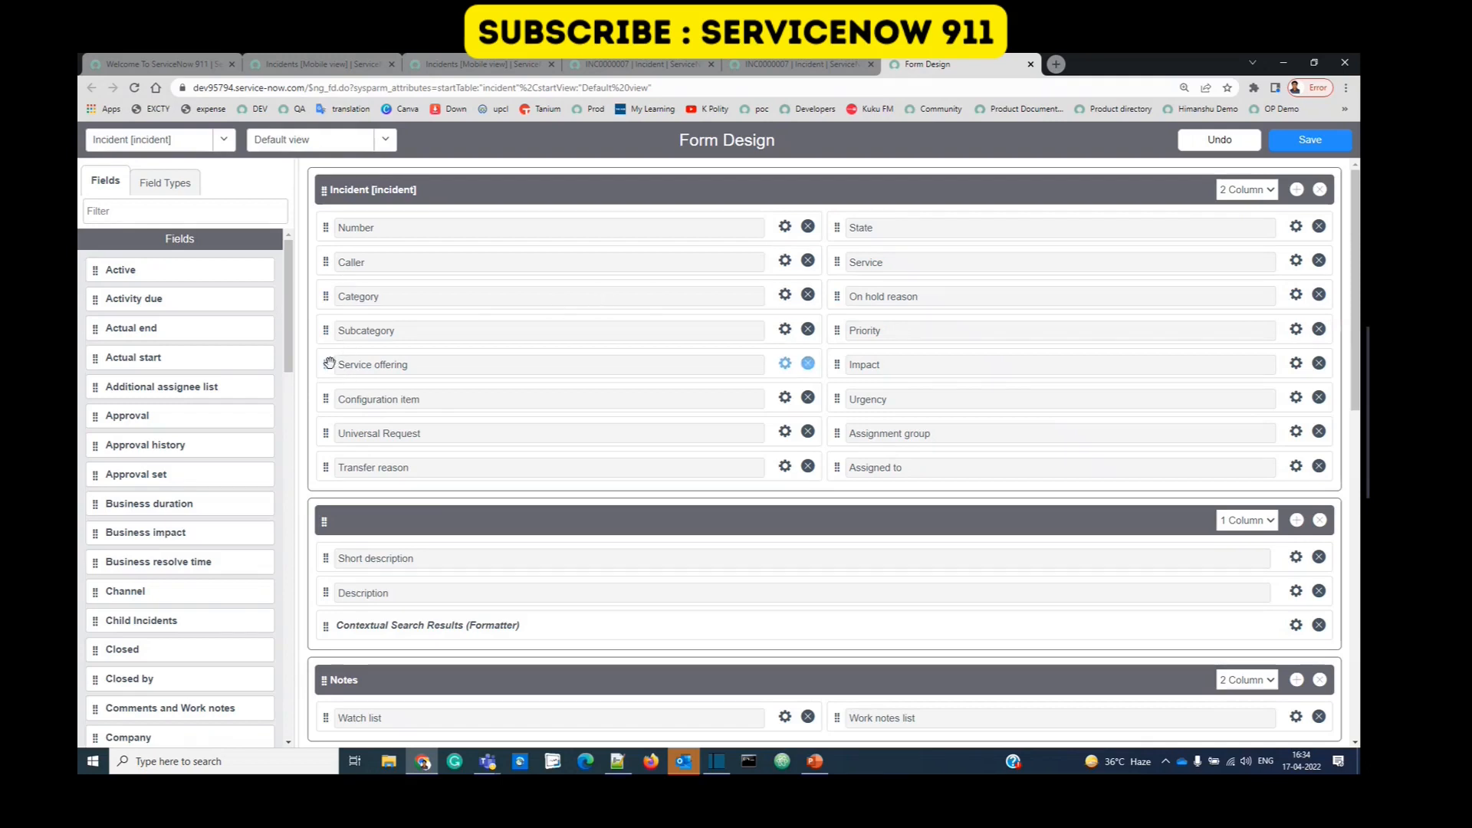
Step: Move the Service offering field directly below Caller in Form Design and compare with its position on the incident form
drag(325, 363, 327, 288)
key(ctrl+shift+Tab)
drag(284, 365, 214, 365)
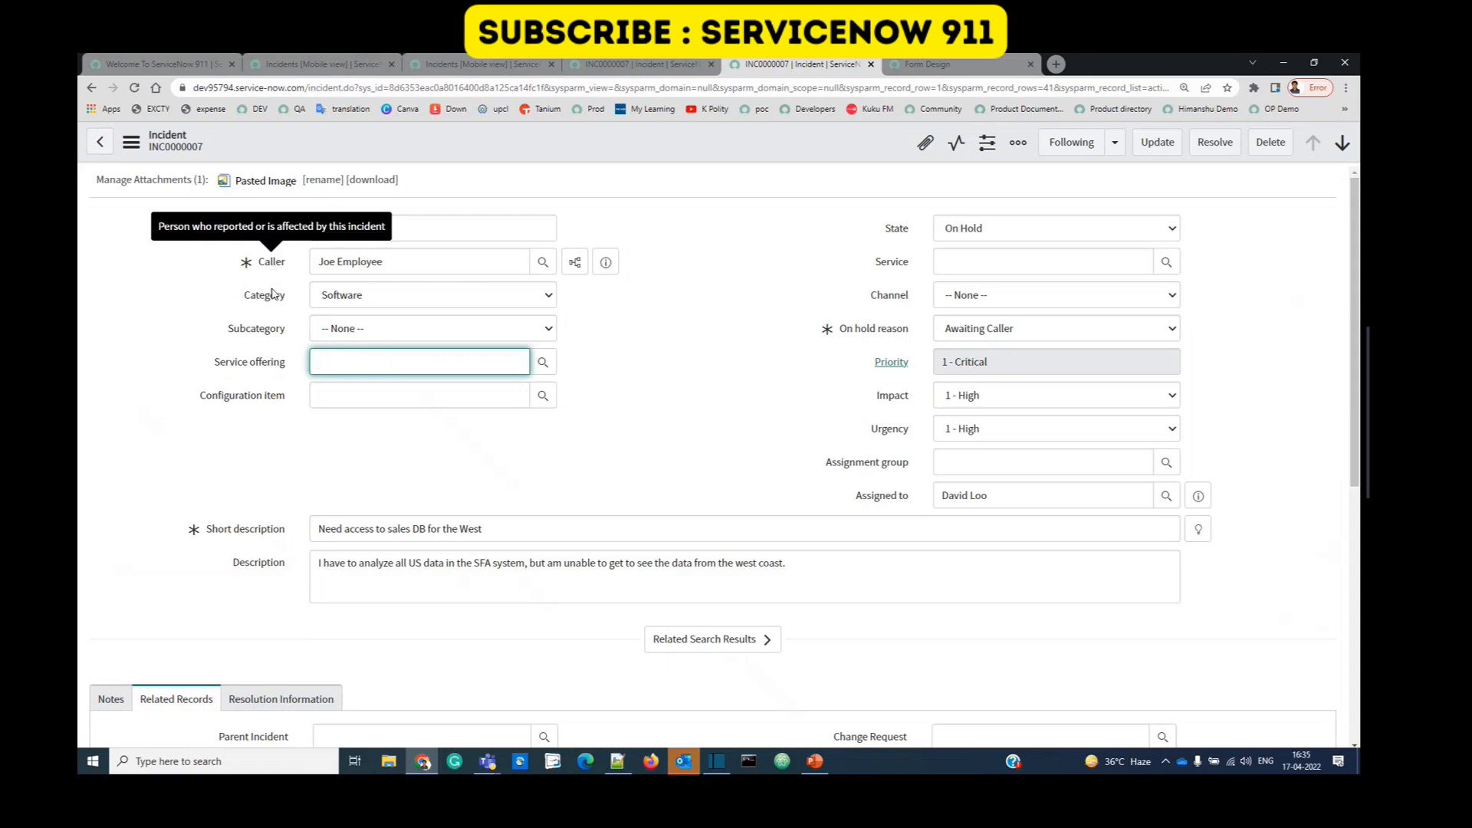
click(1008, 61)
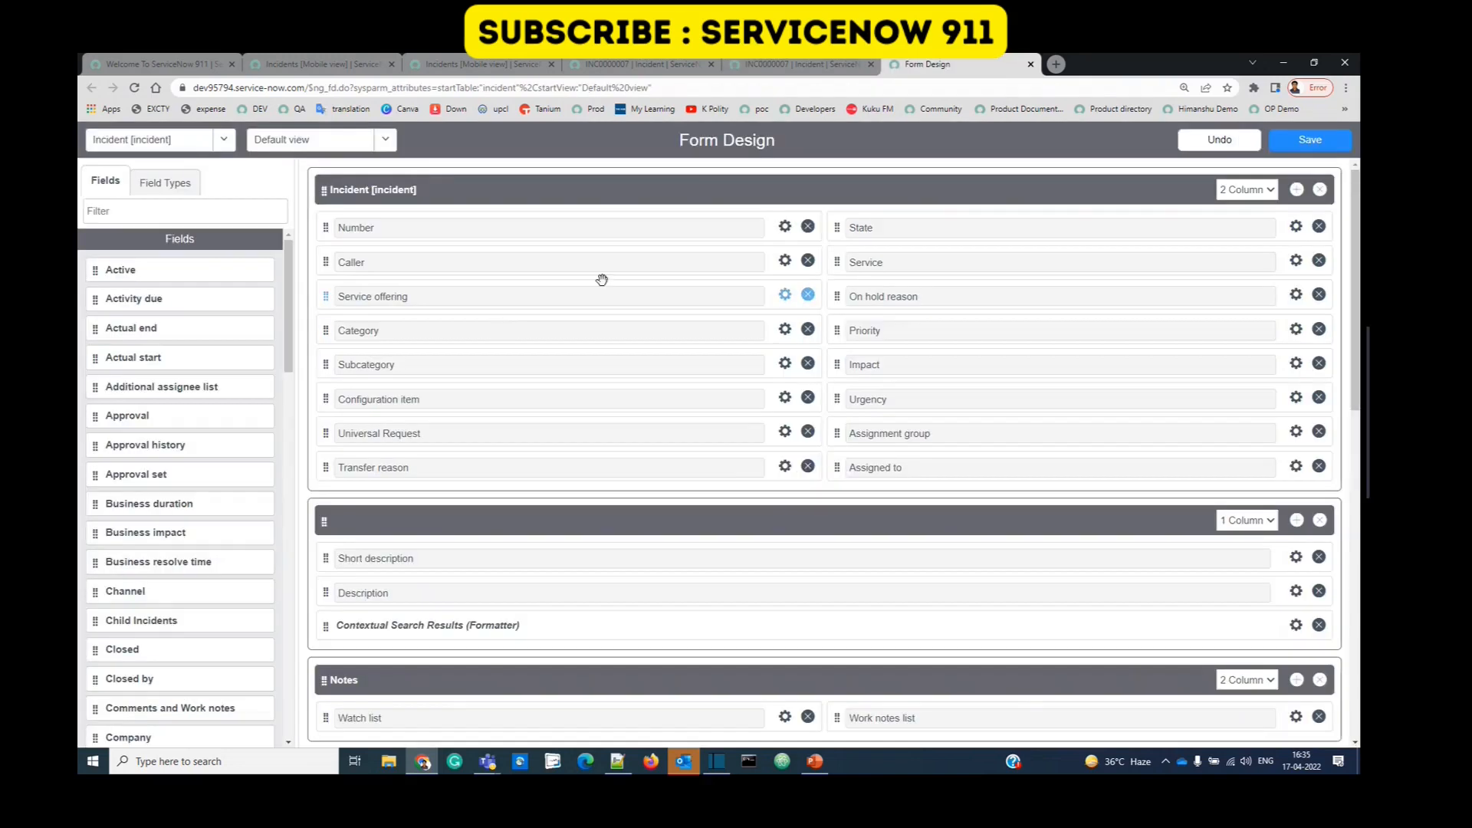
Step: Look over the remaining form sections and save the modified incident form design
scroll(634, 606, down, 3)
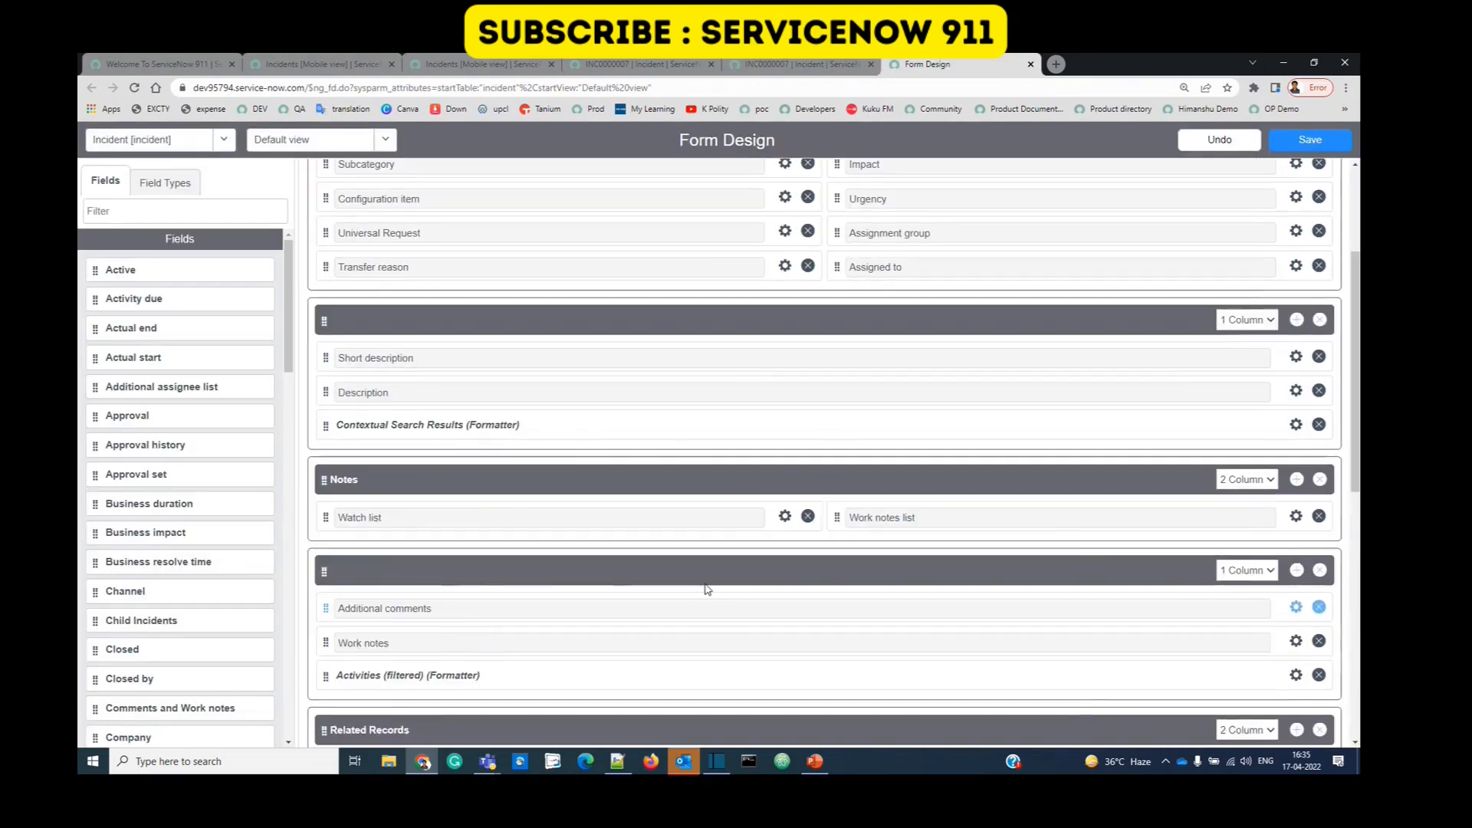
scroll(610, 575, up, 2)
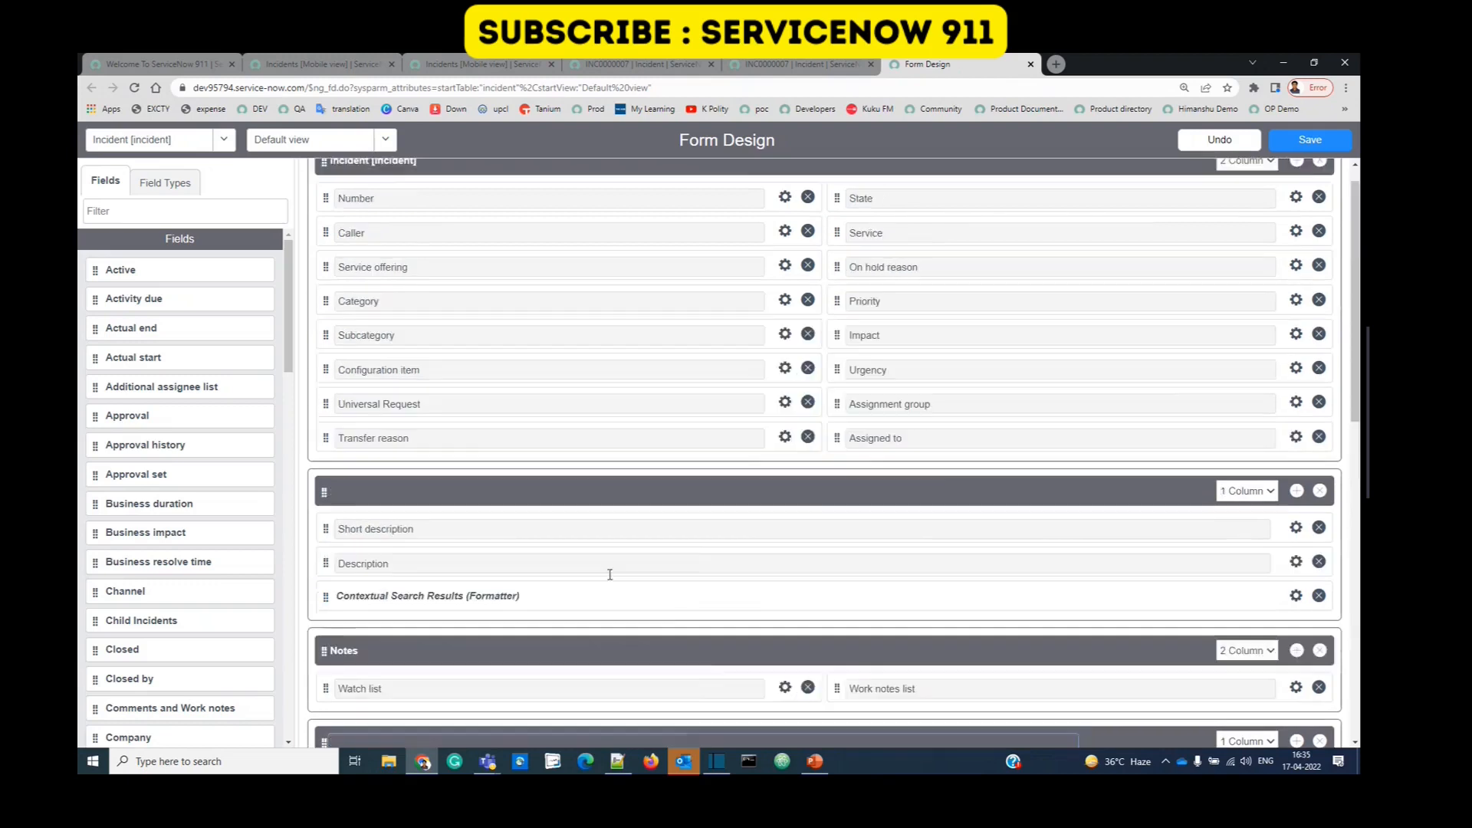
scroll(351, 378, up, 1)
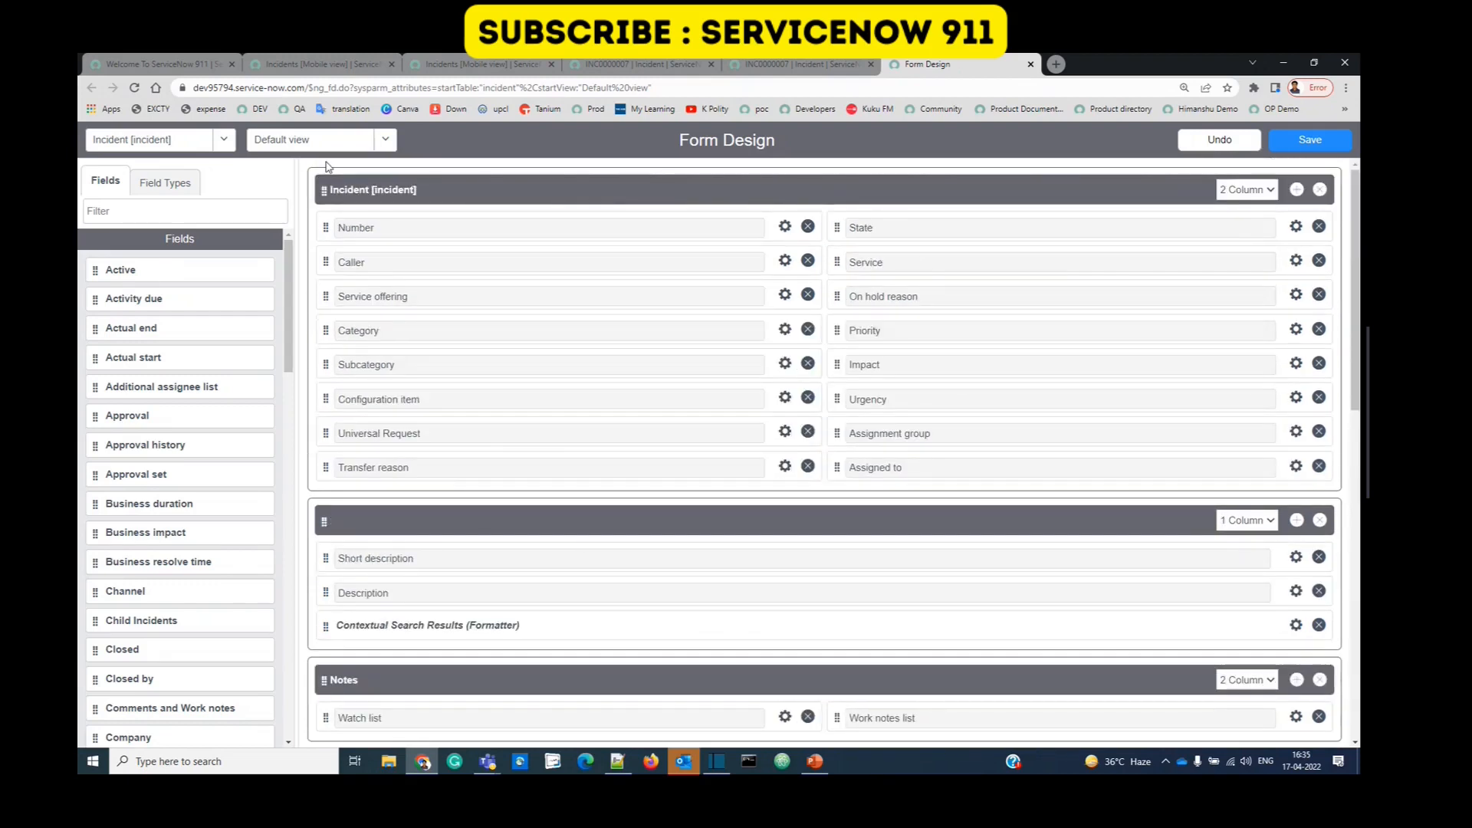
click(1301, 147)
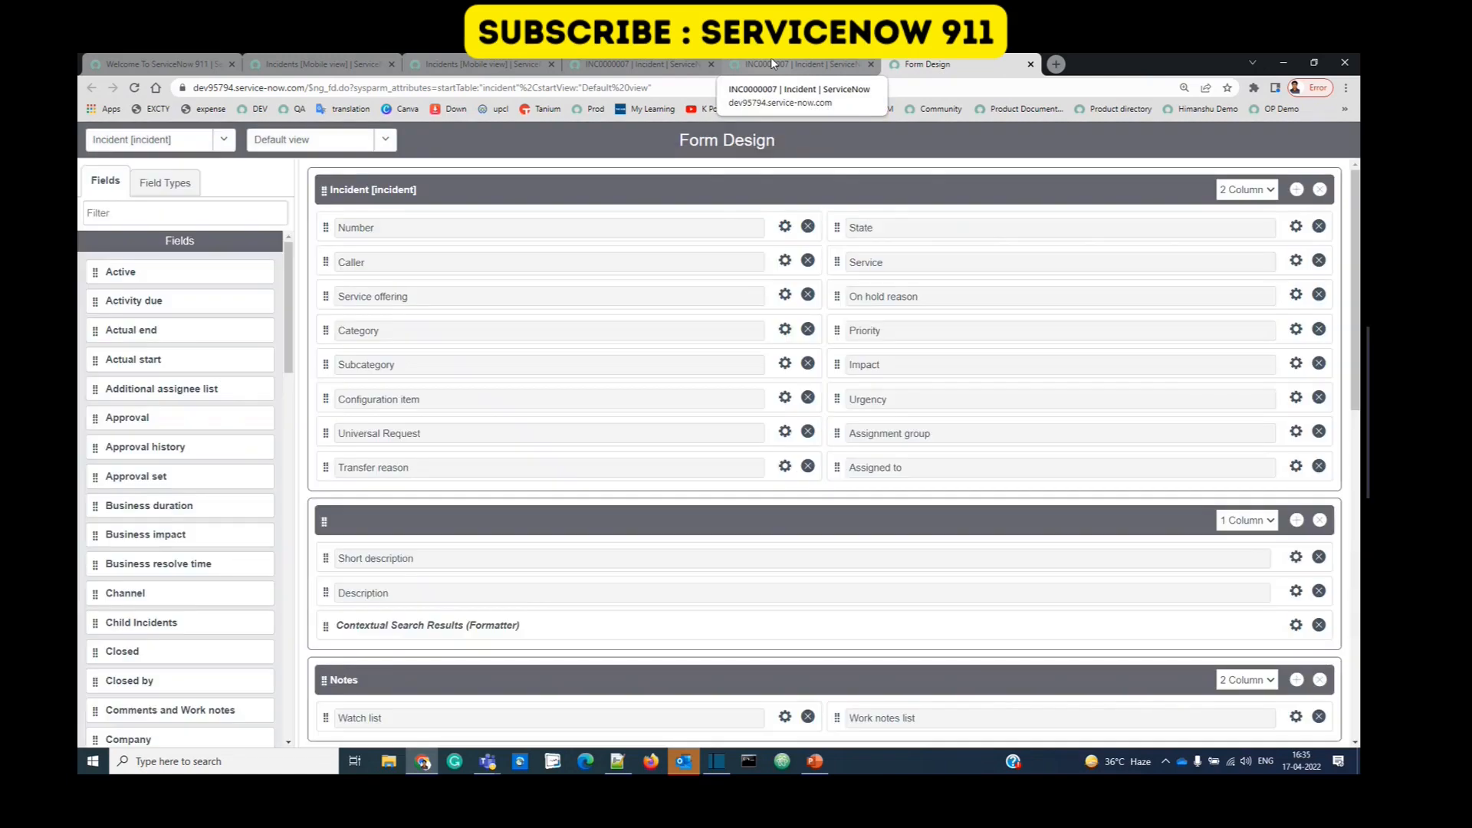
Step: Return to incident INC0000007 and reload its form to apply the saved design
click(773, 63)
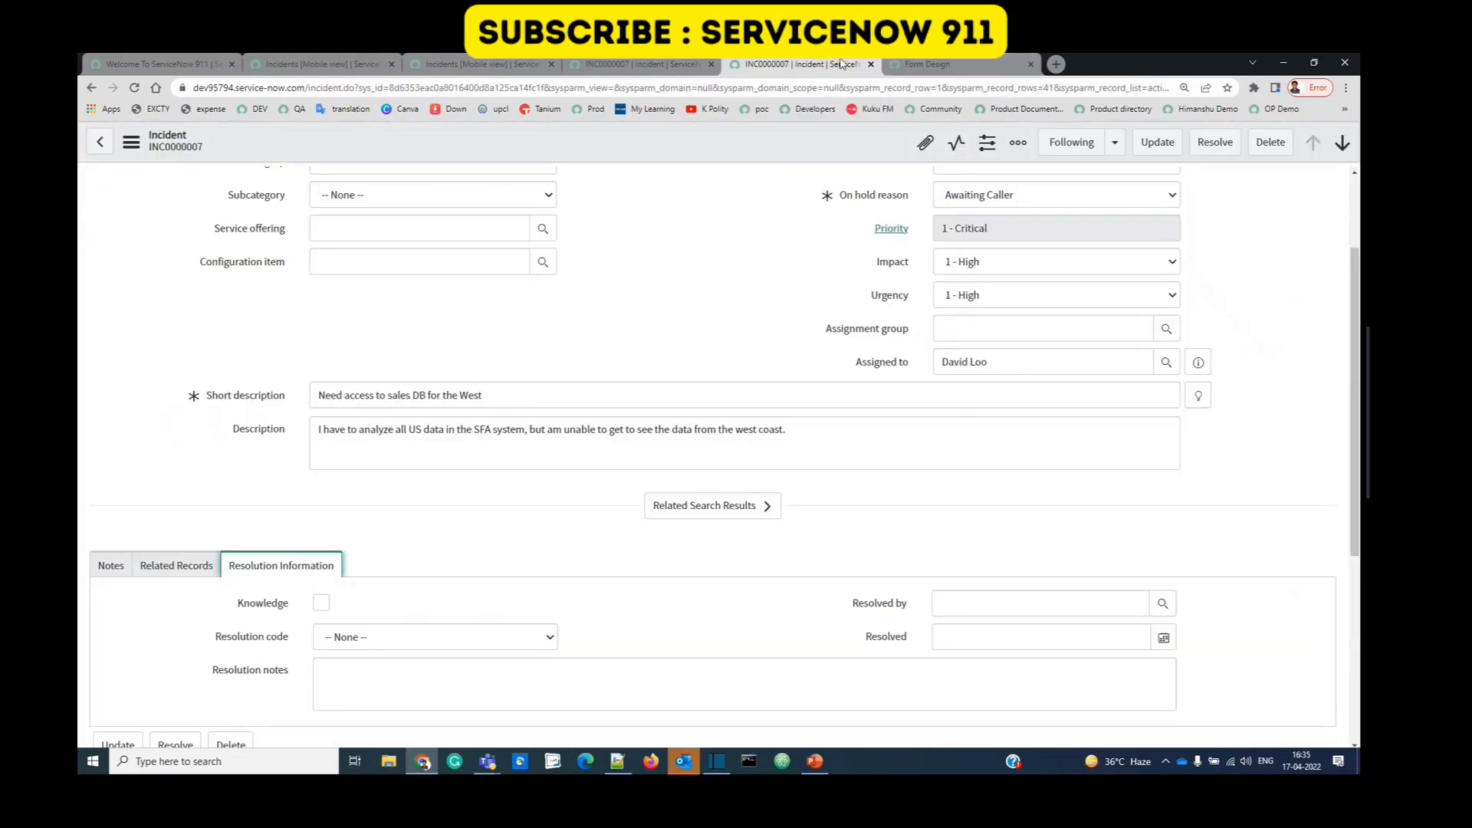
click(940, 63)
click(835, 58)
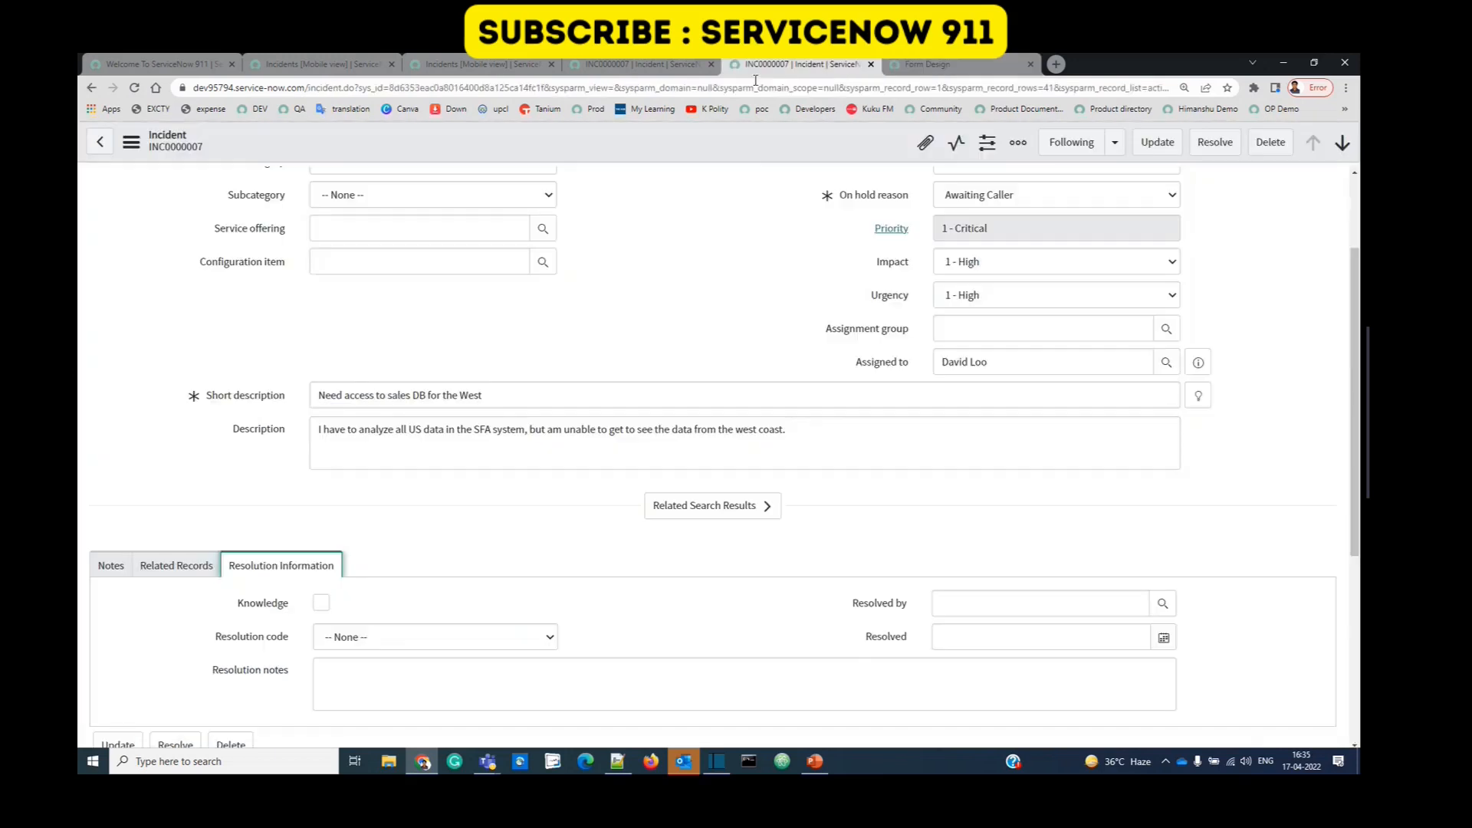
right_click(601, 138)
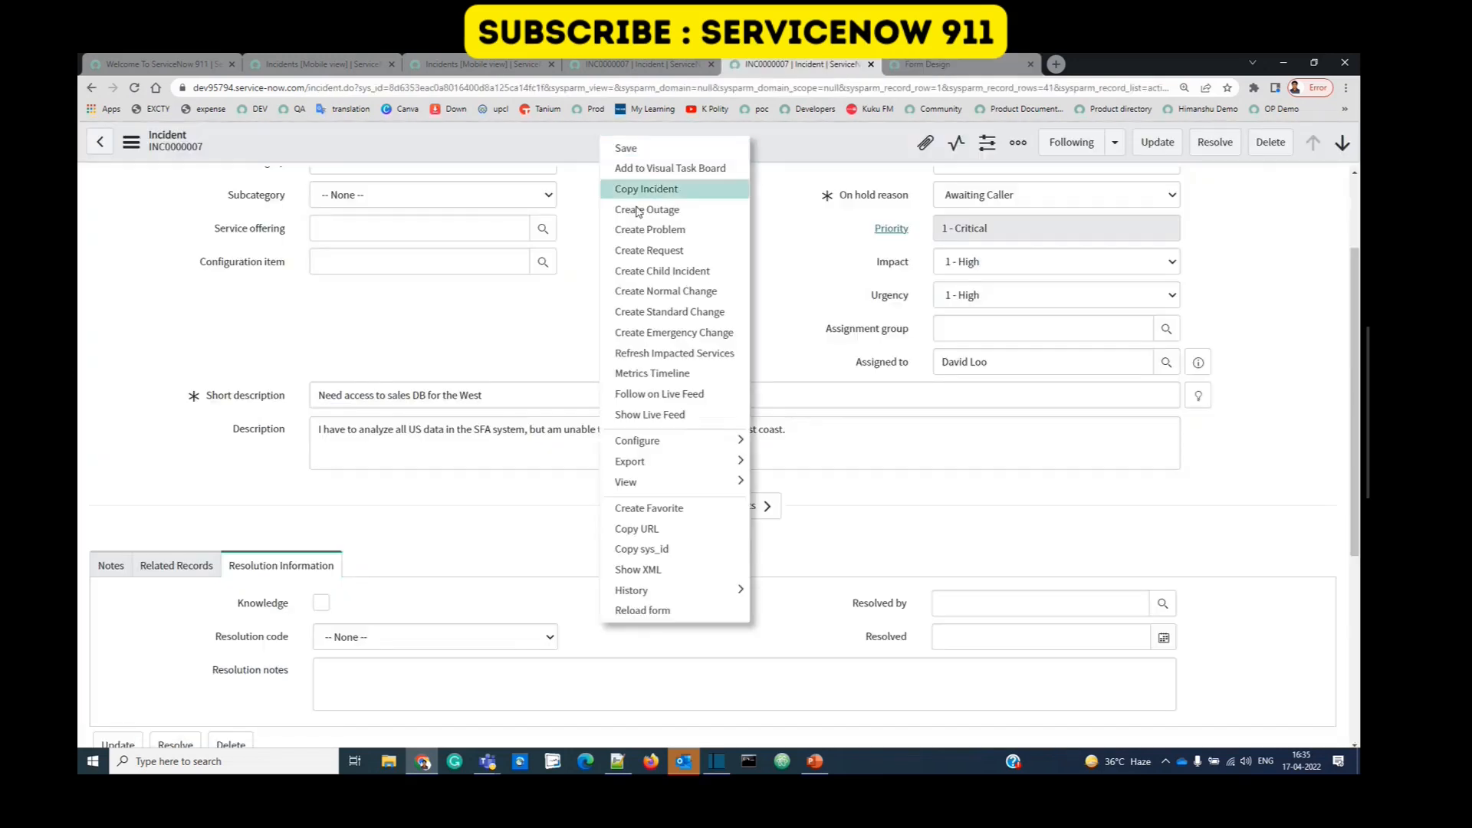
click(673, 611)
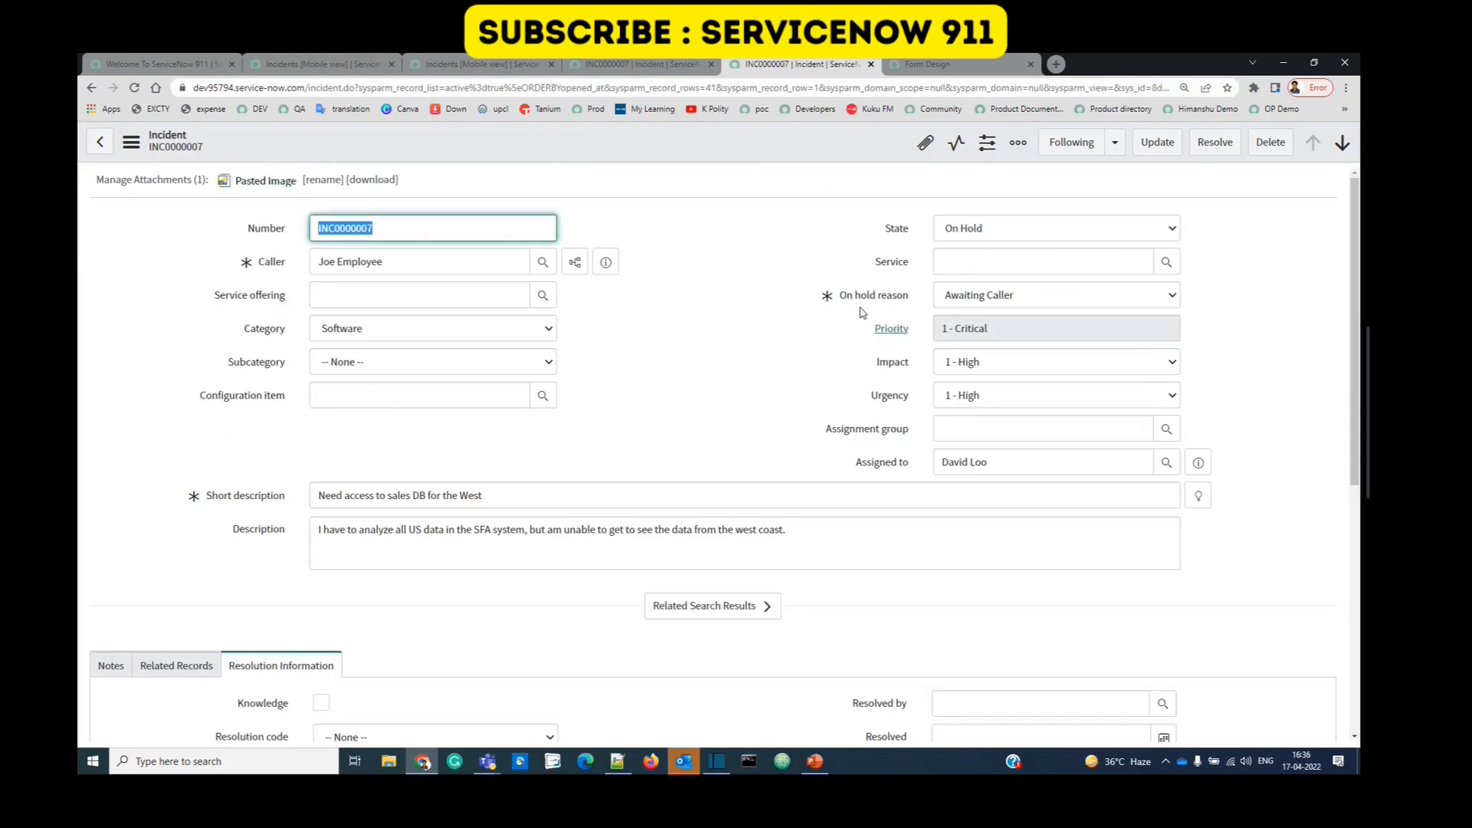
Step: Check the Service offering and On hold reason fields on the reloaded form and see which view is active
drag(205, 297, 284, 299)
click(284, 300)
click(734, 297)
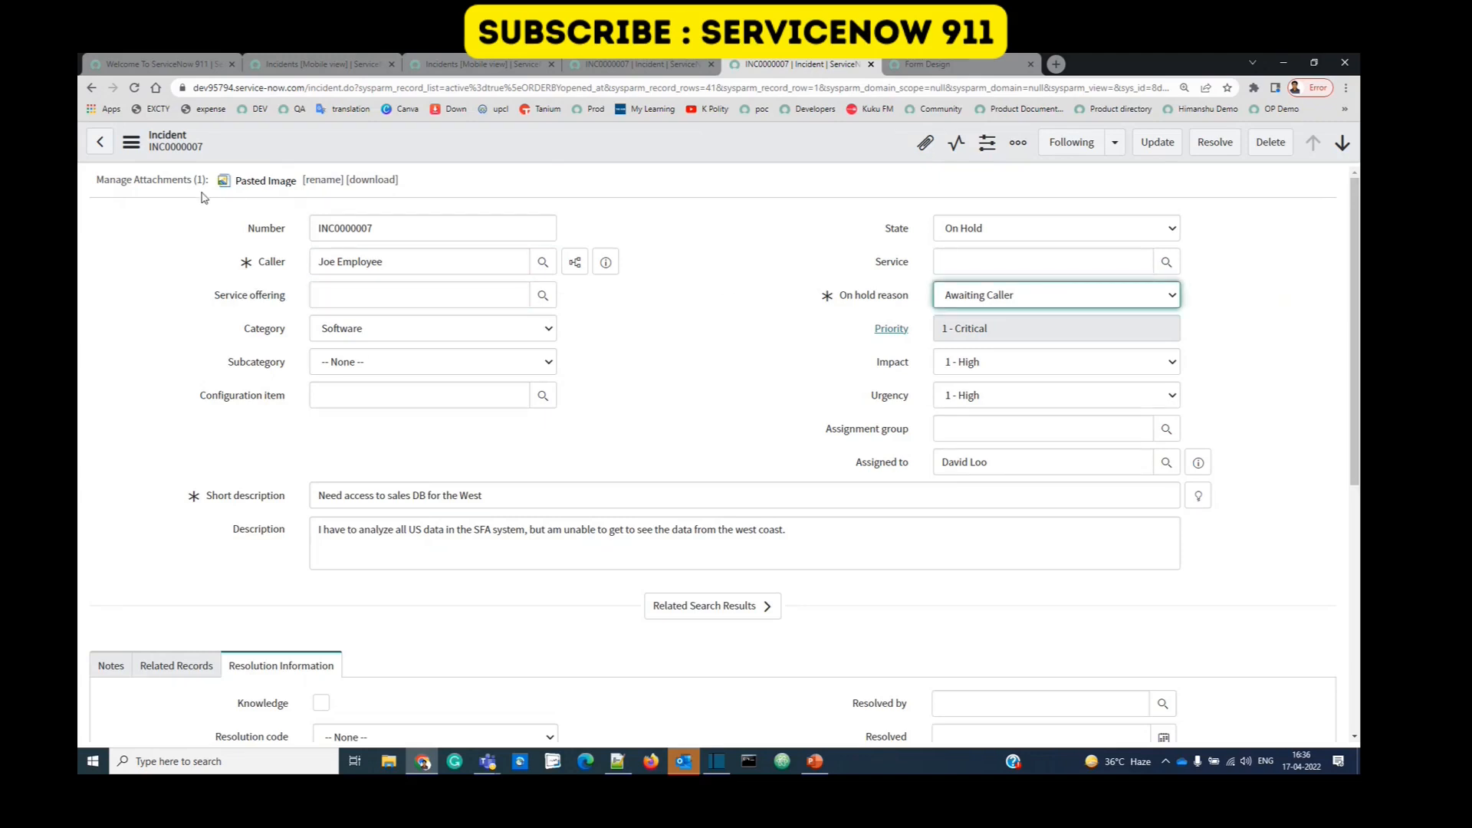
right_click(173, 146)
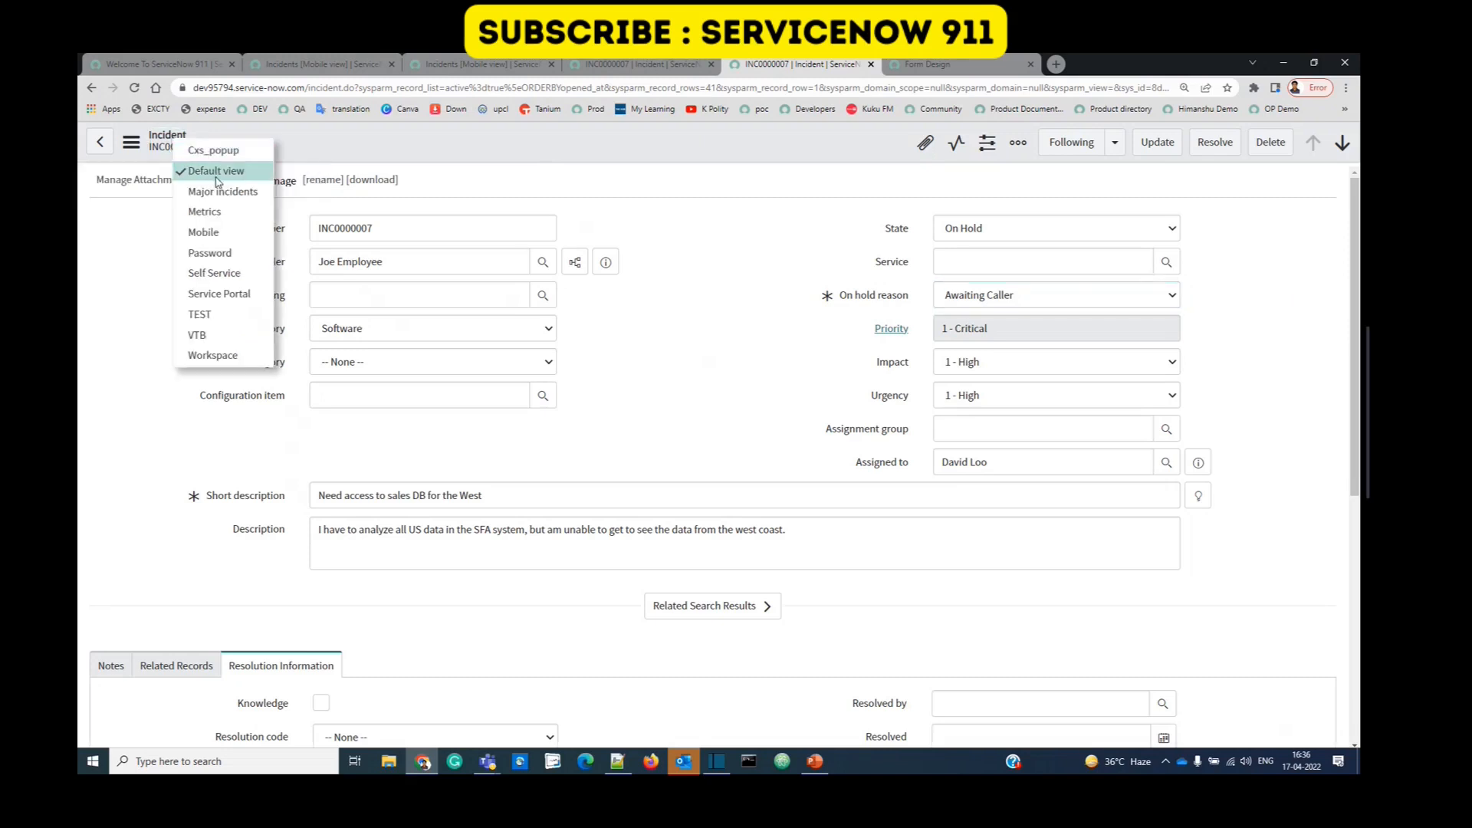
click(717, 361)
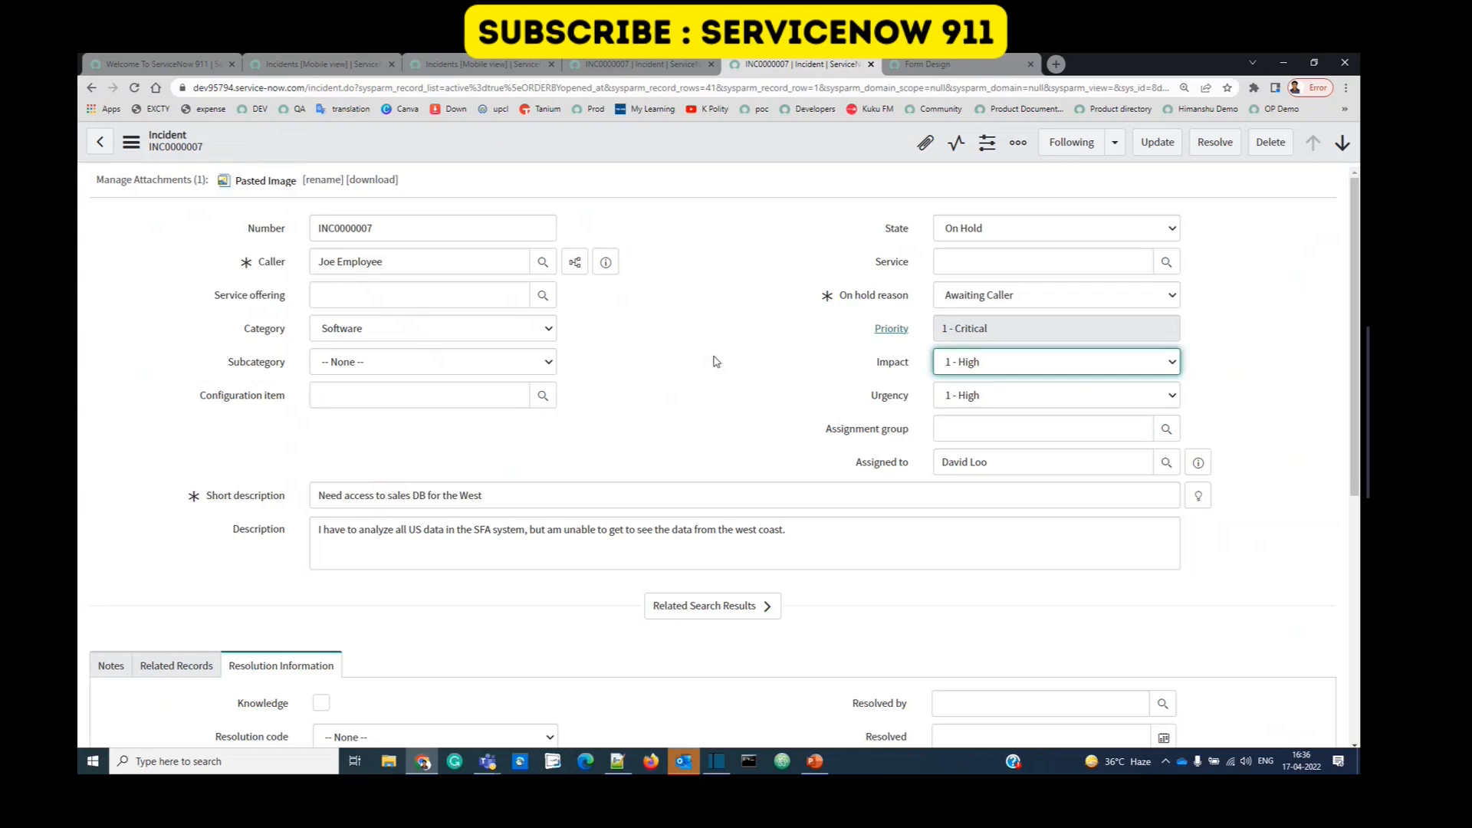
click(710, 364)
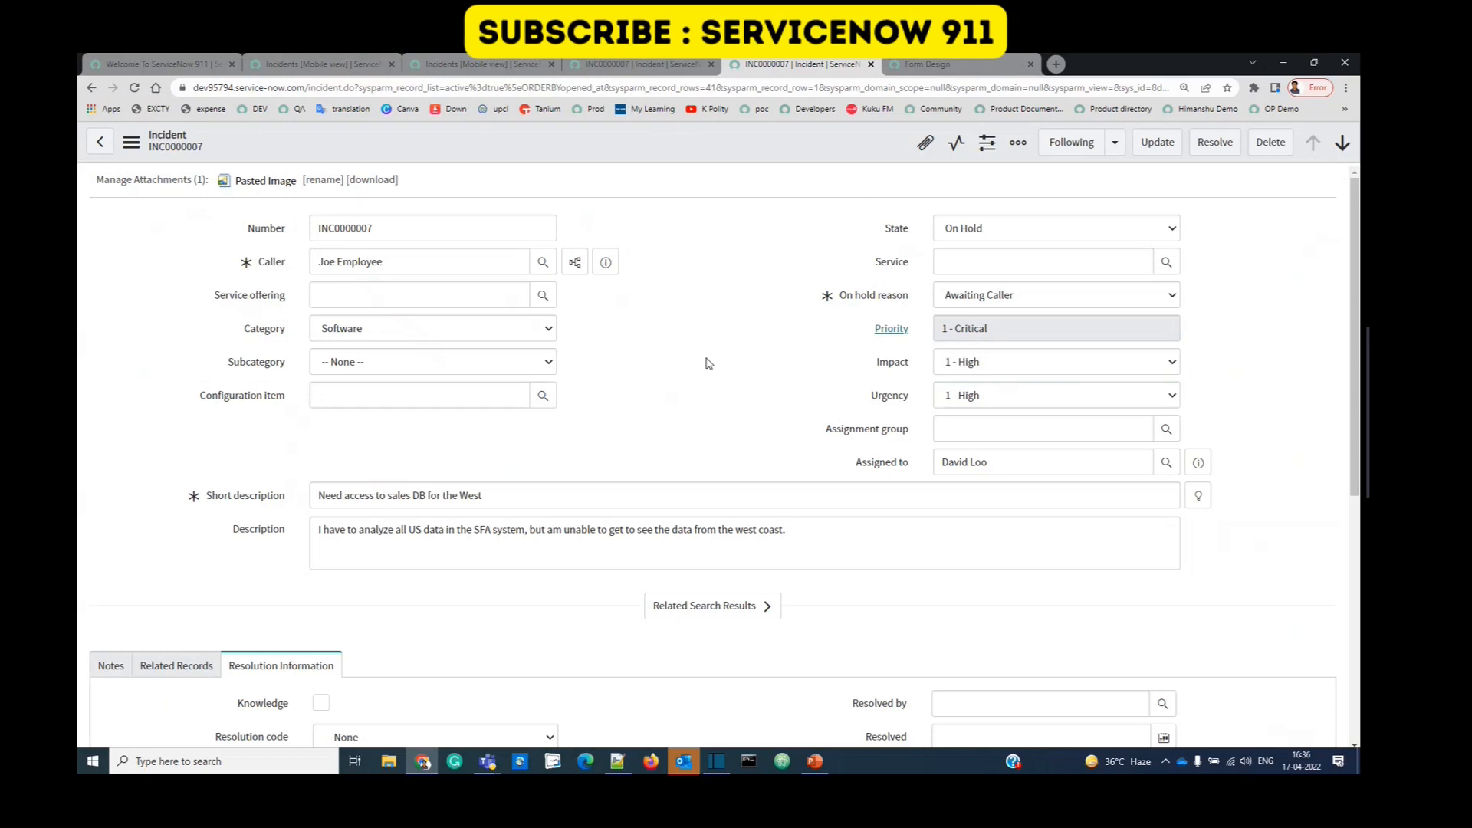
Step: Open the Form Layout configuration for the incident form
right_click(666, 151)
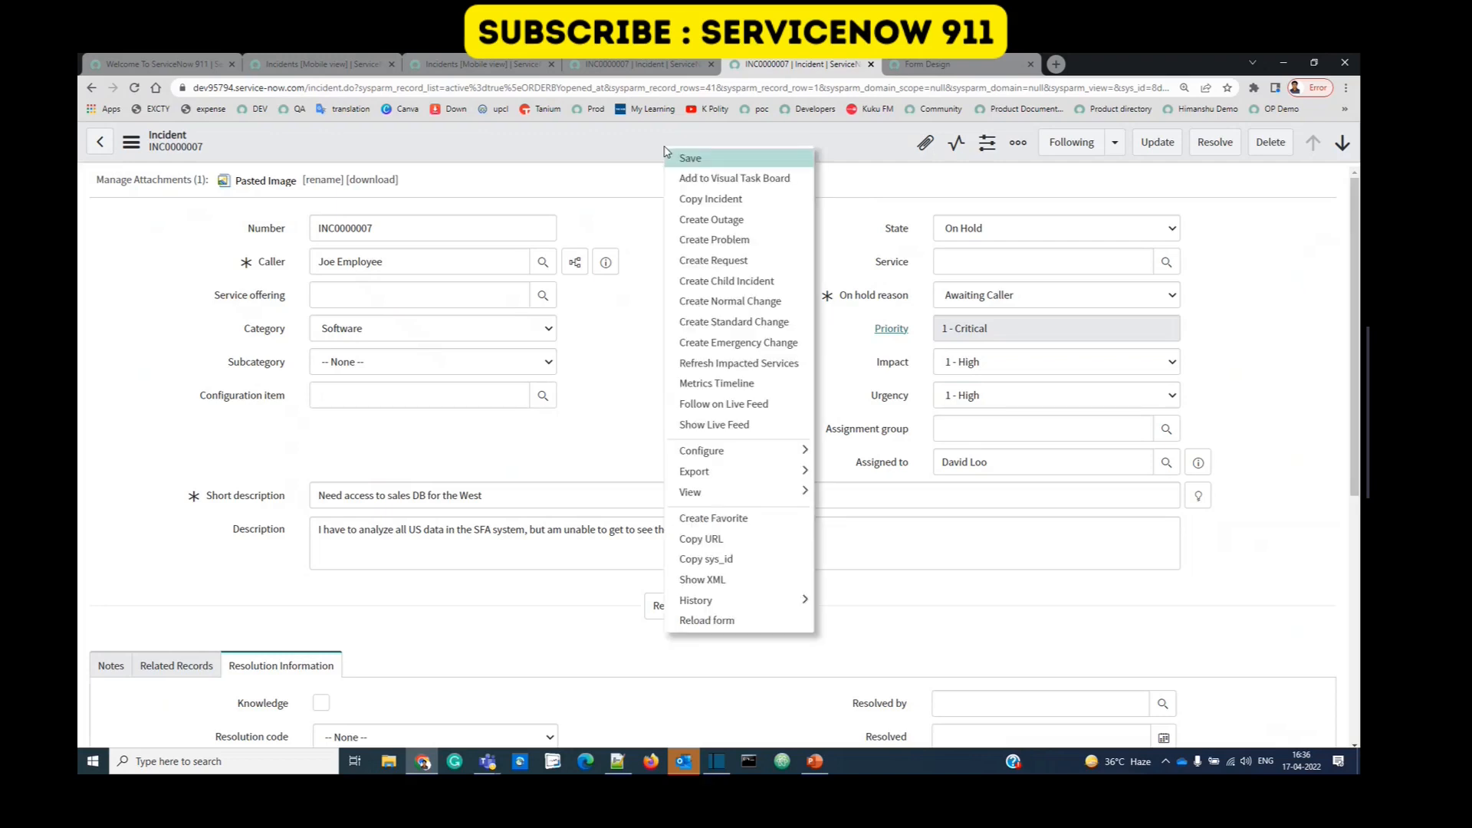
mouse_move(714, 458)
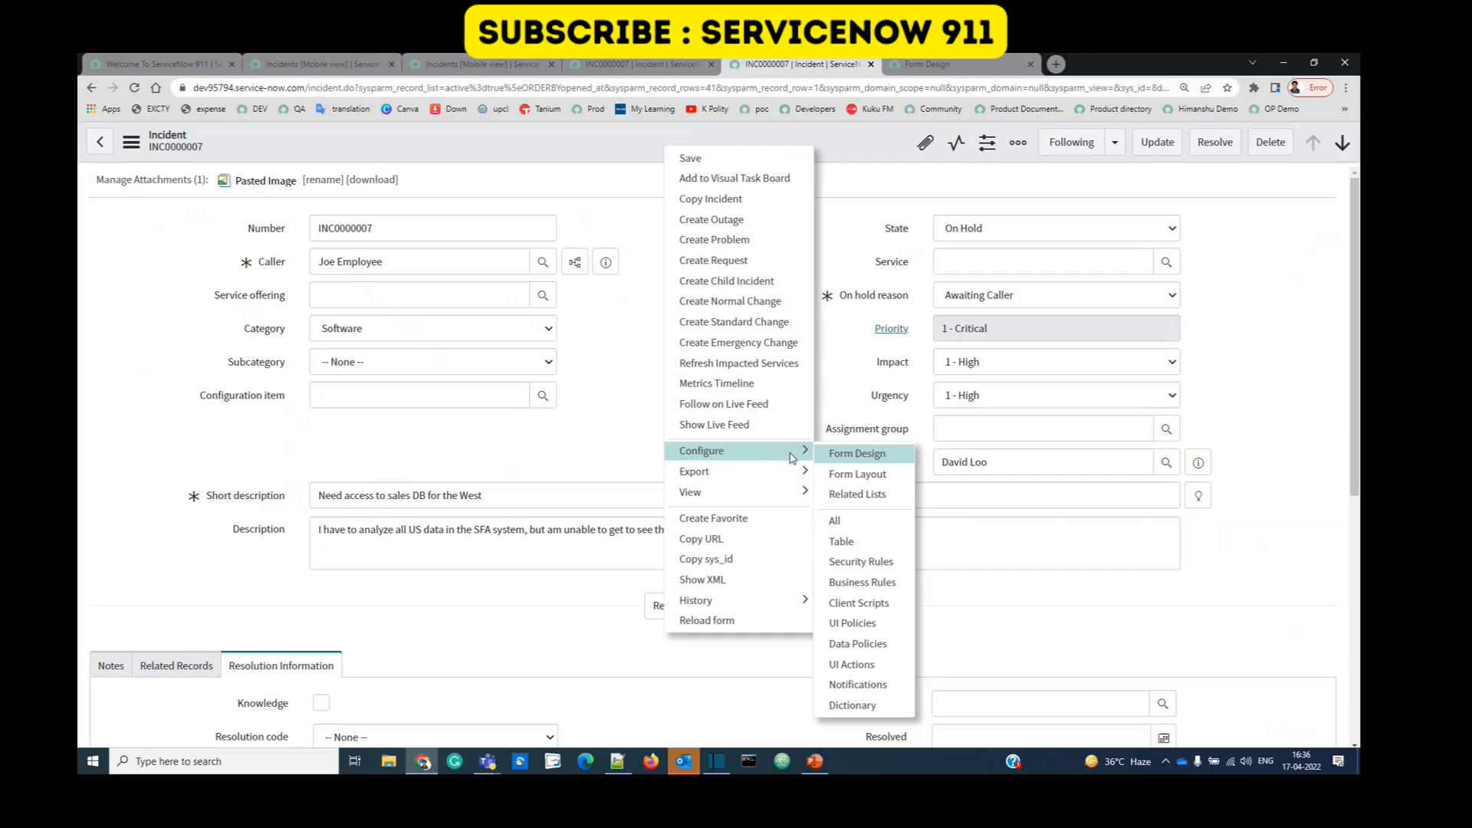
click(866, 475)
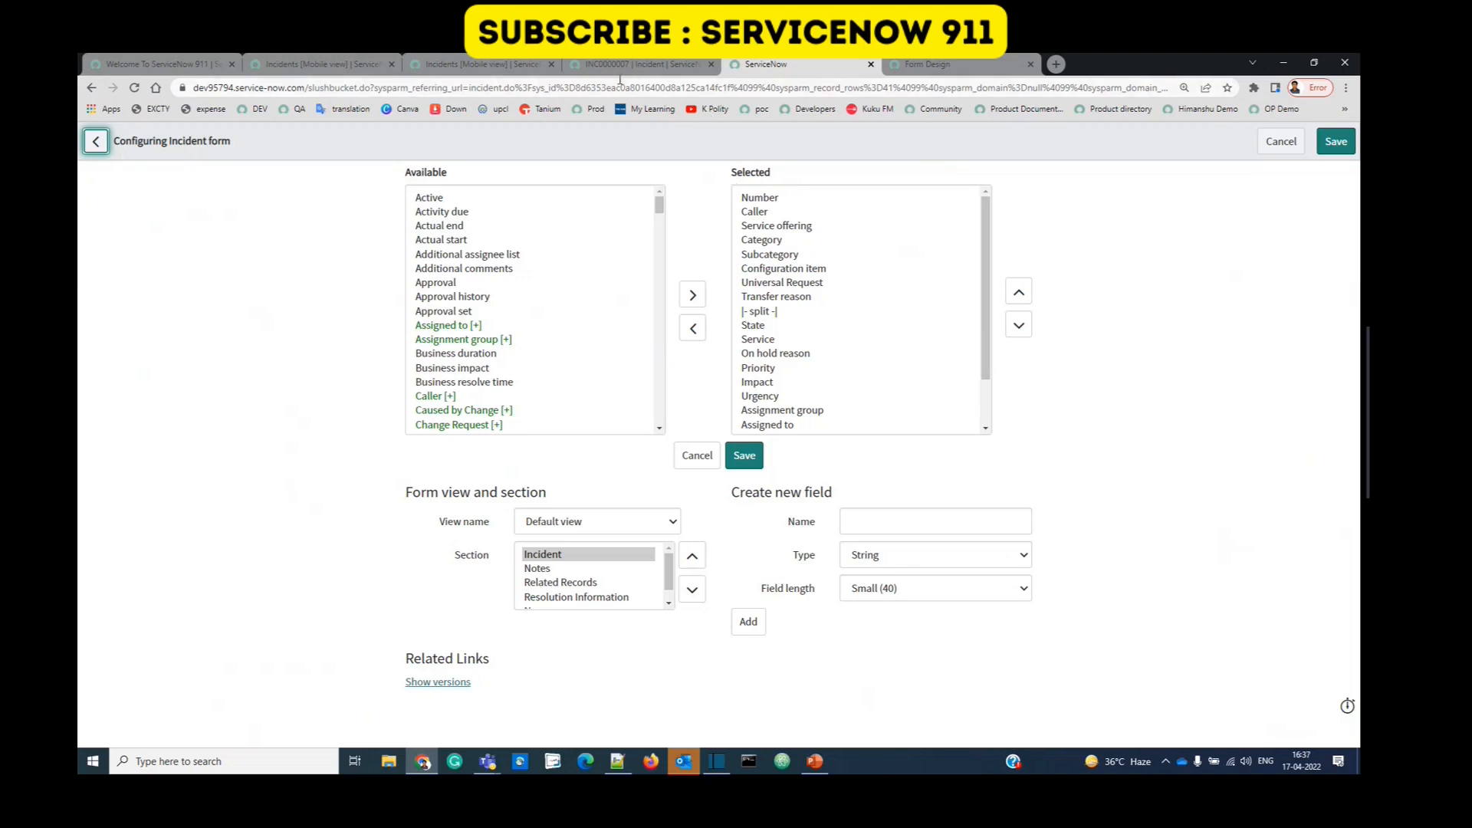
Step: View the incident's Notes, Related Records and Resolution Information sections in the other incident tab, then return to the form layout configuration
click(675, 64)
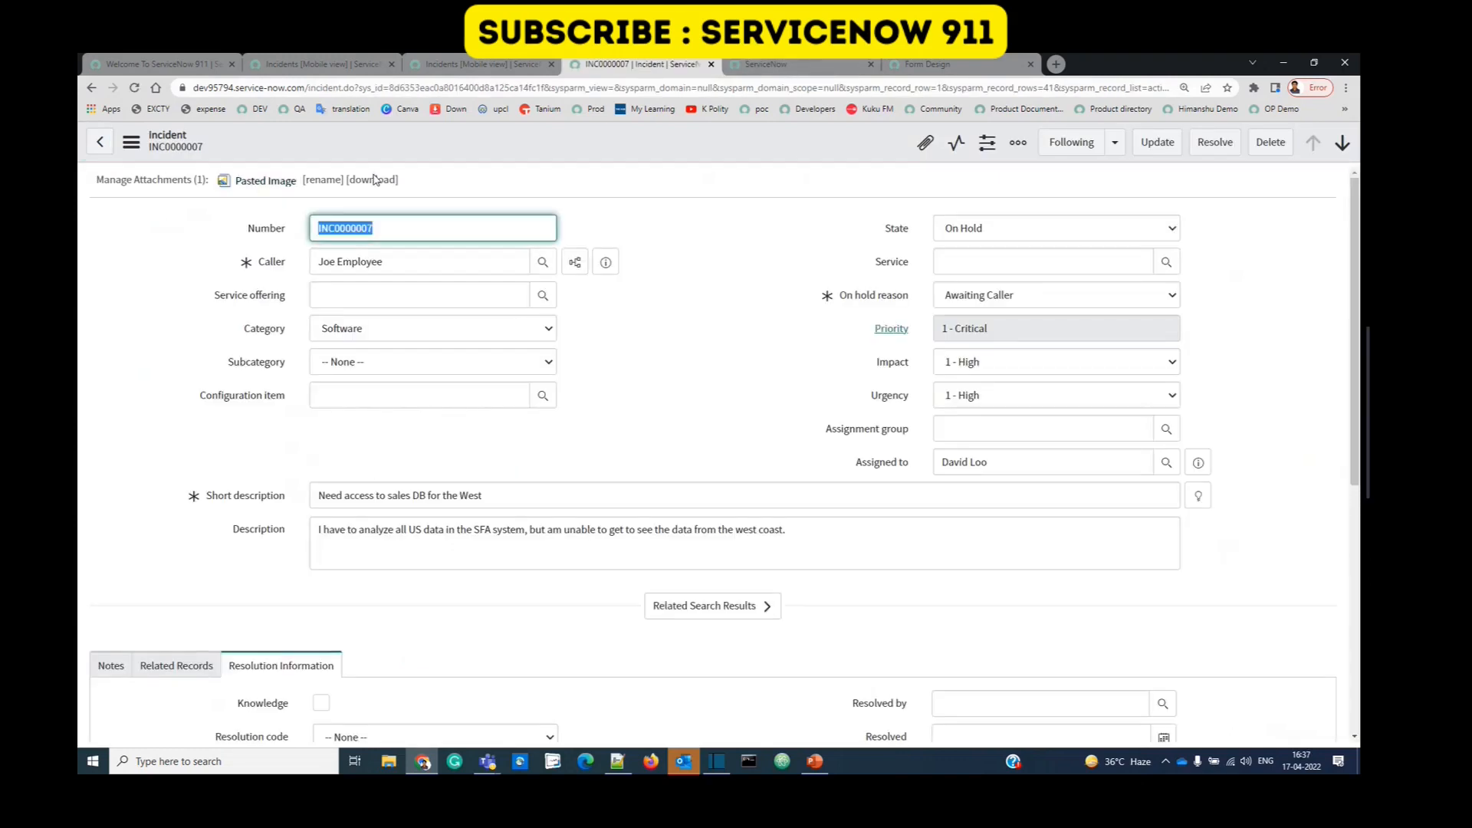
click(110, 666)
click(176, 666)
click(274, 664)
click(771, 67)
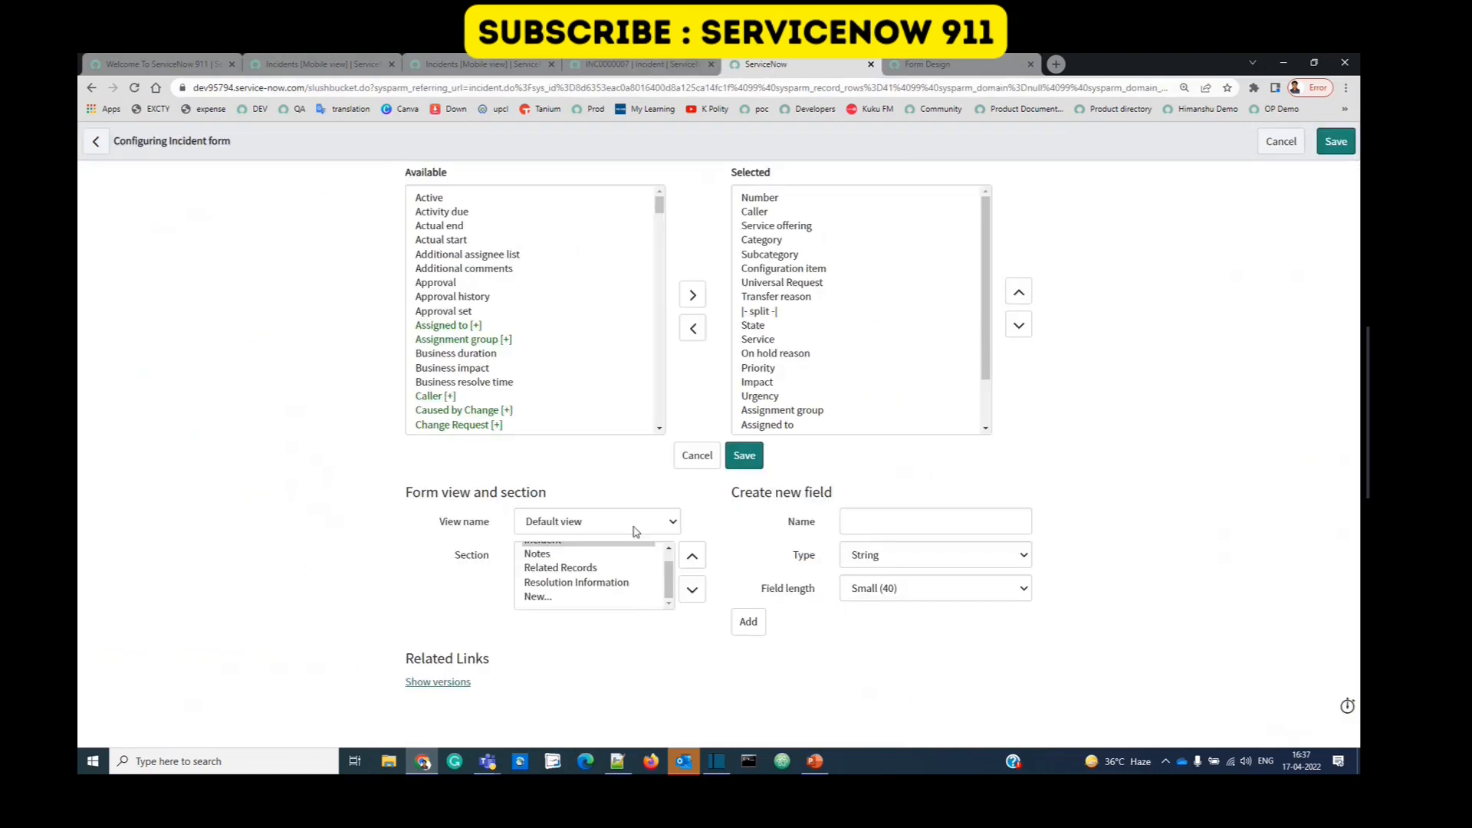
Step: Look through the Default view's form sections in the layout configuration and select the Incident section
scroll(604, 573, up, 1)
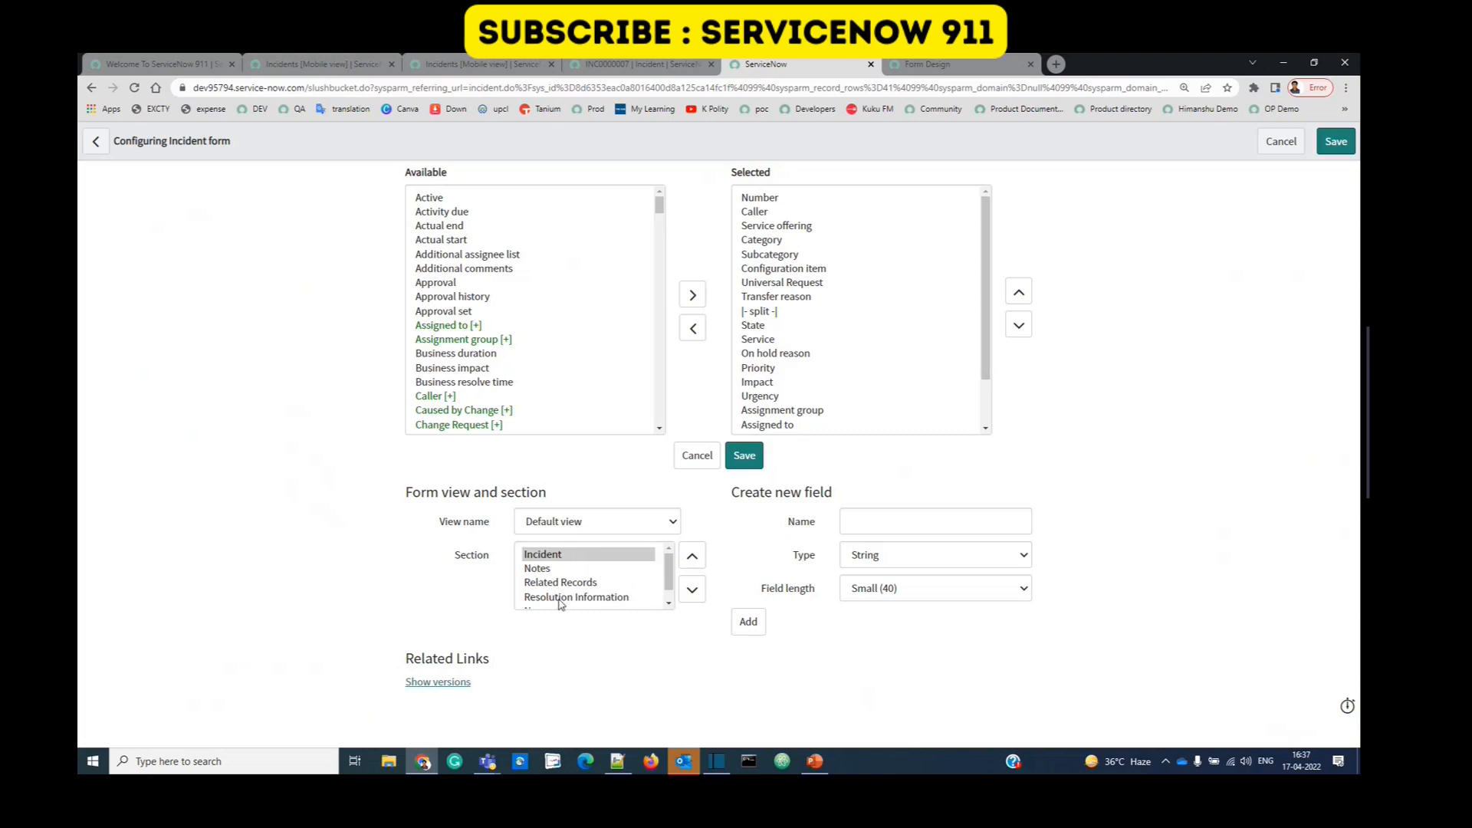
scroll(560, 605, down, 1)
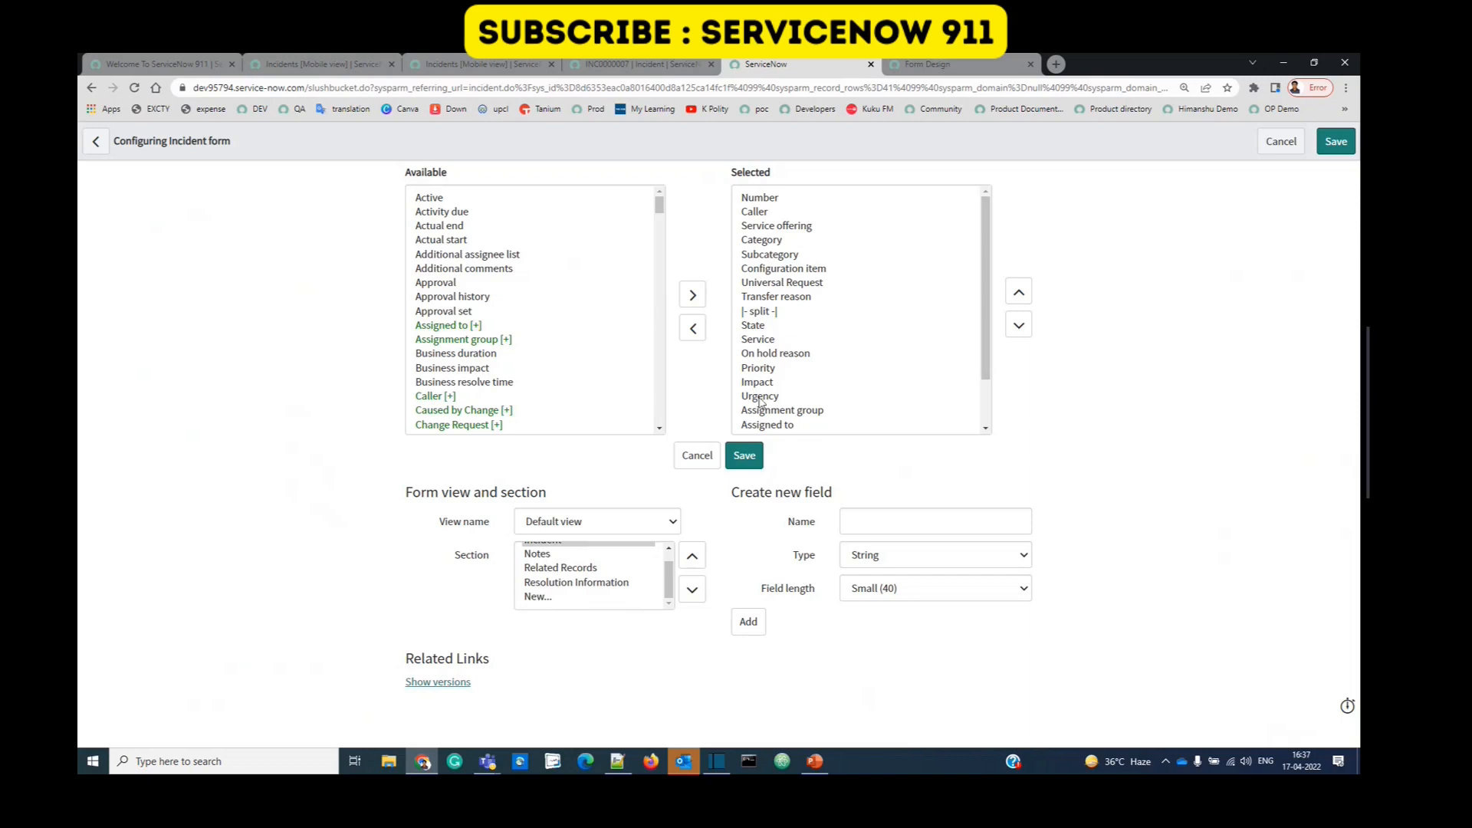
scroll(597, 570, up, 1)
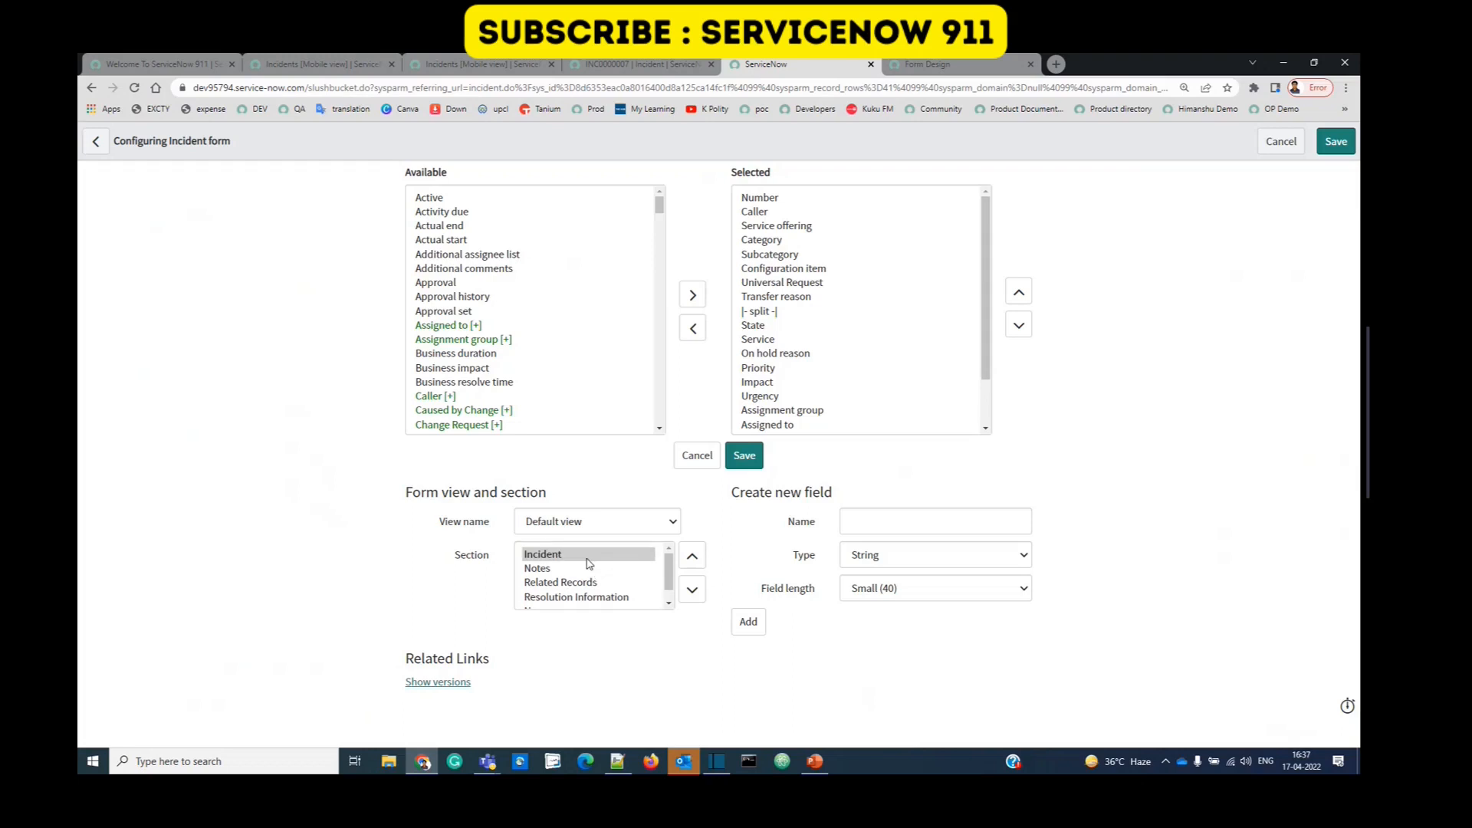
click(589, 557)
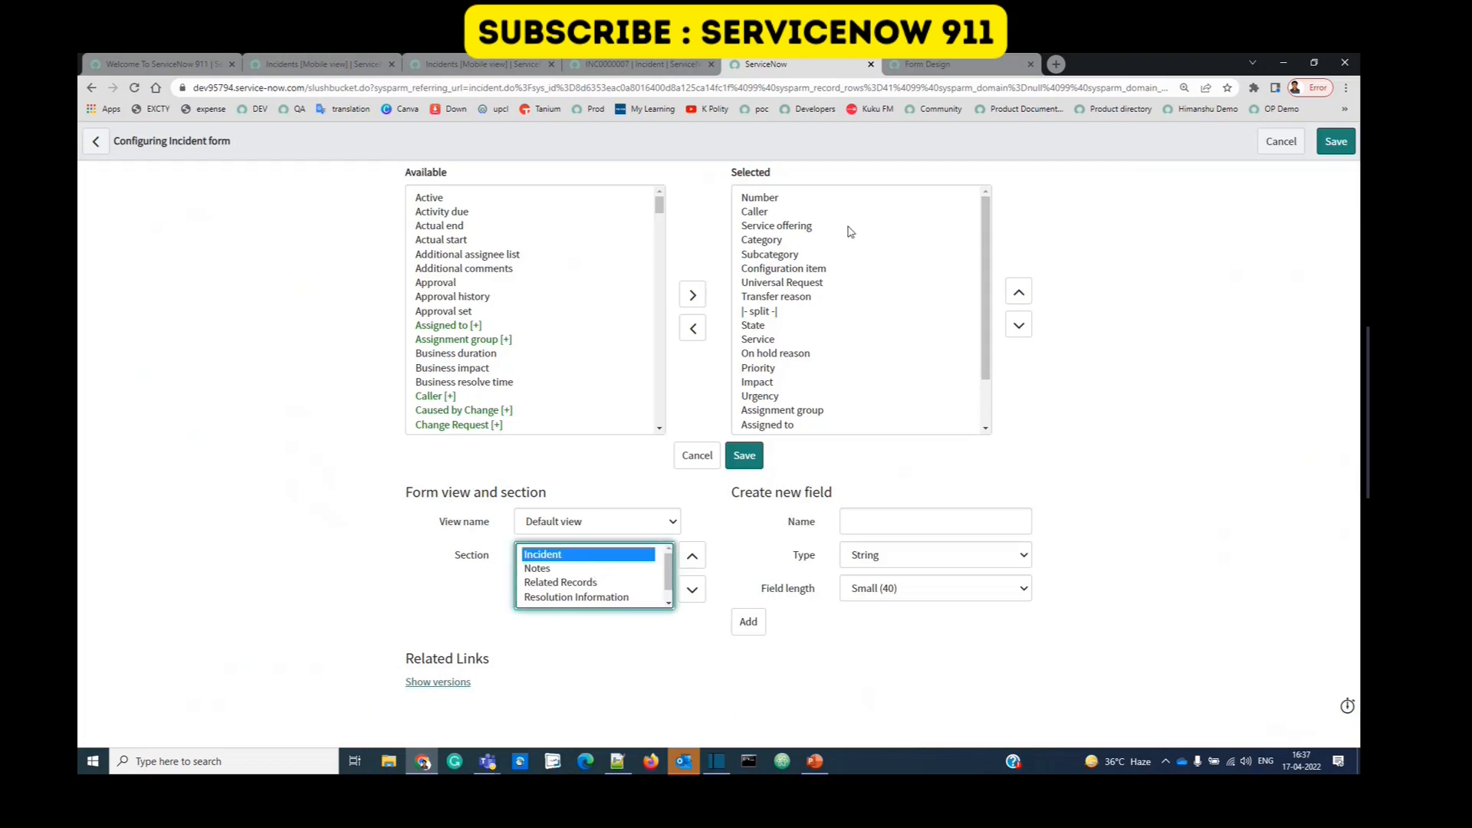
Step: Remove Service offering from the Incident section's selected fields and save the section changes while switching to the Notes section
click(776, 228)
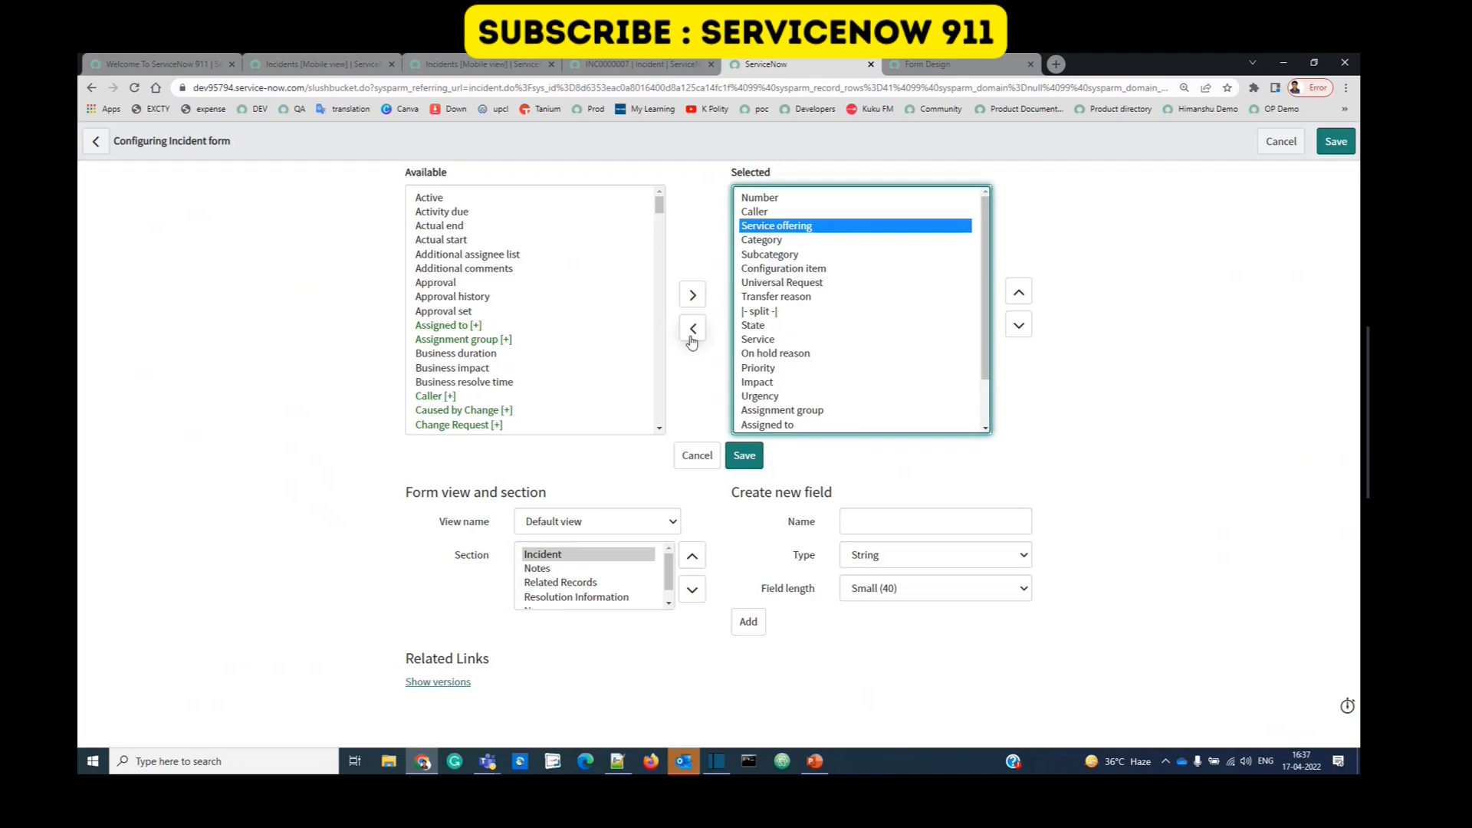
click(695, 331)
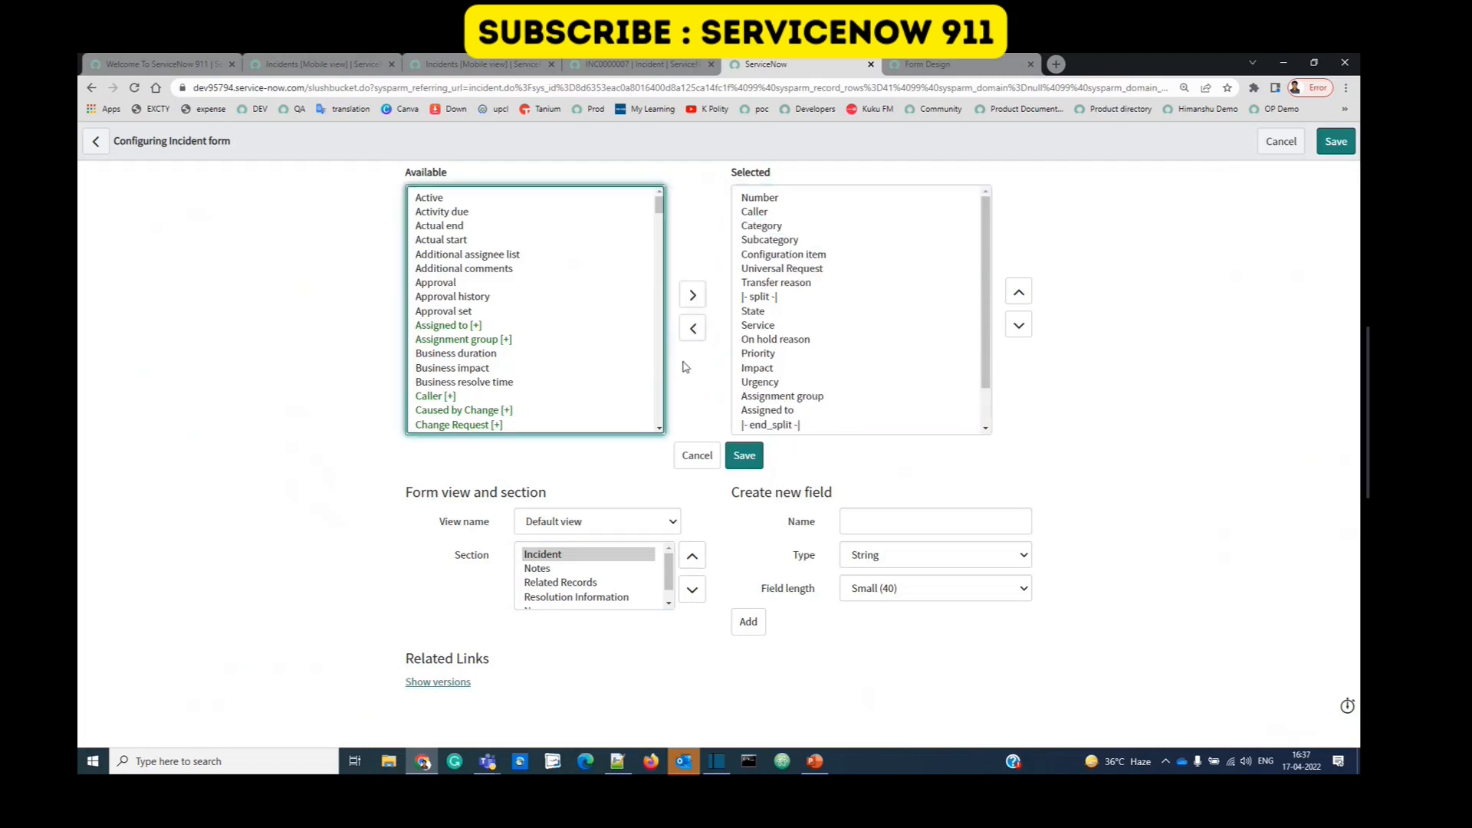
click(548, 570)
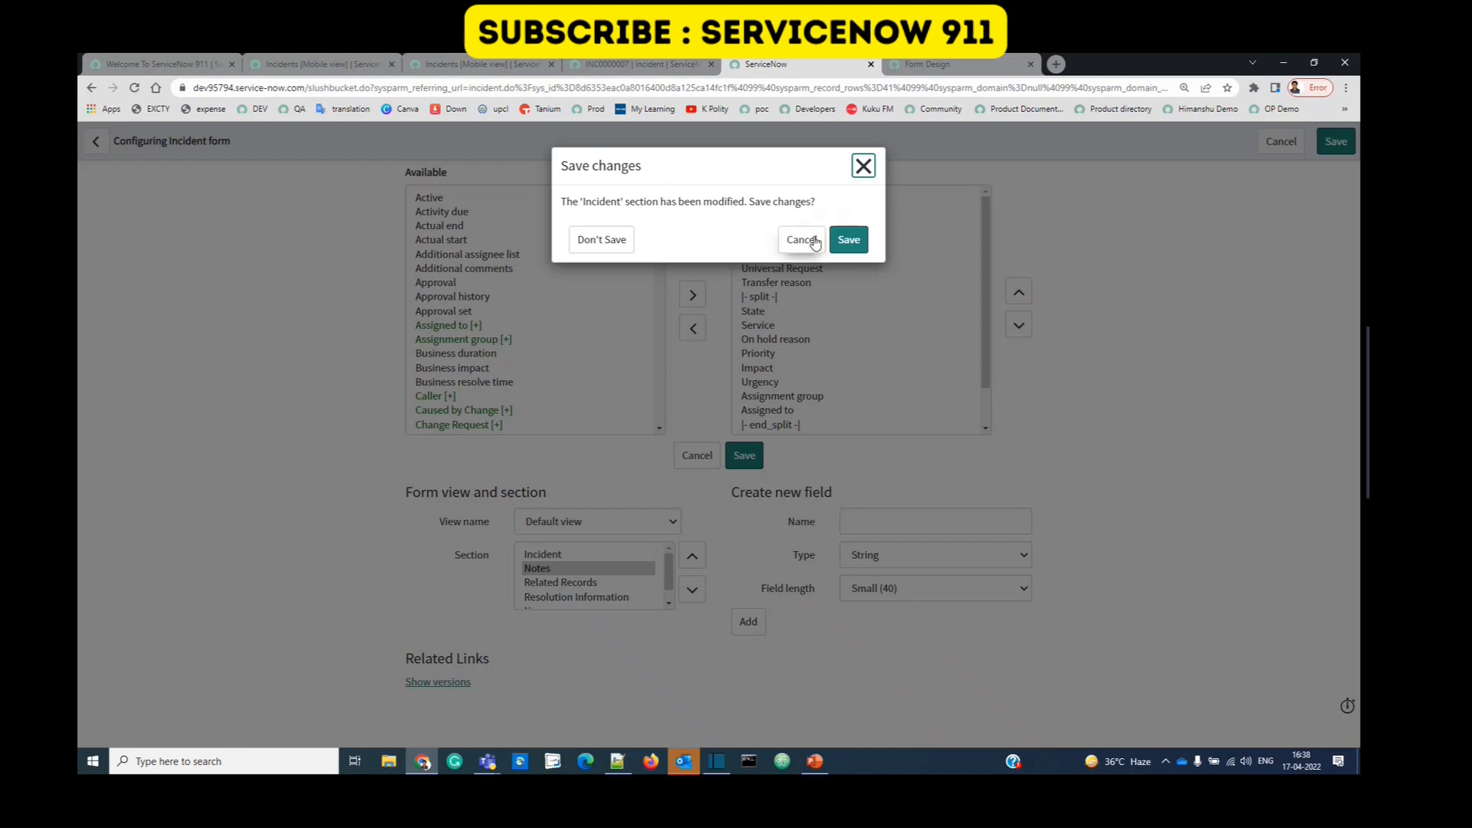
click(848, 239)
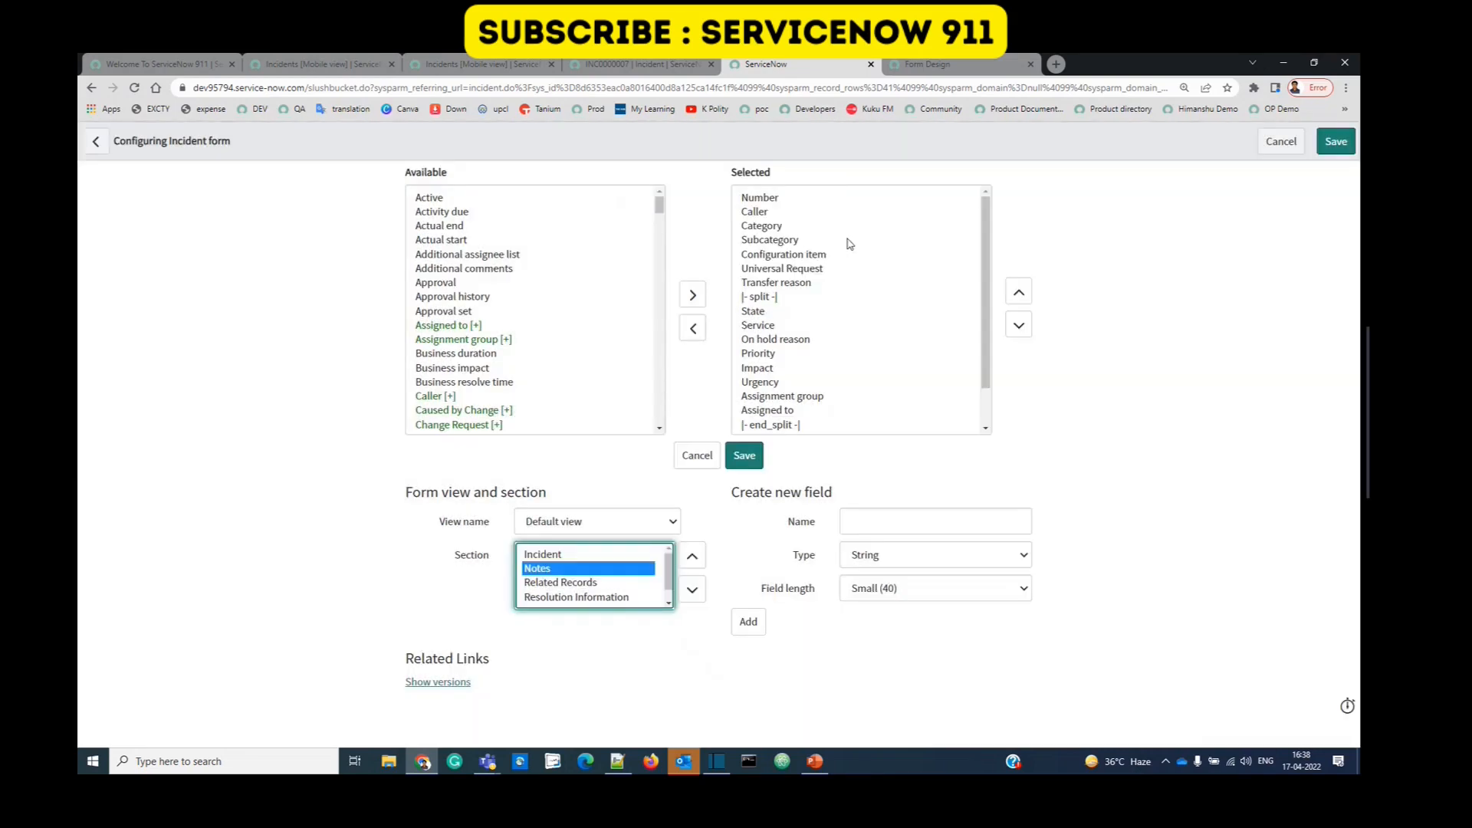
Step: Show the Notes section's fields in the form layout, view the Notes section on the incident form, and return to the layout
click(545, 572)
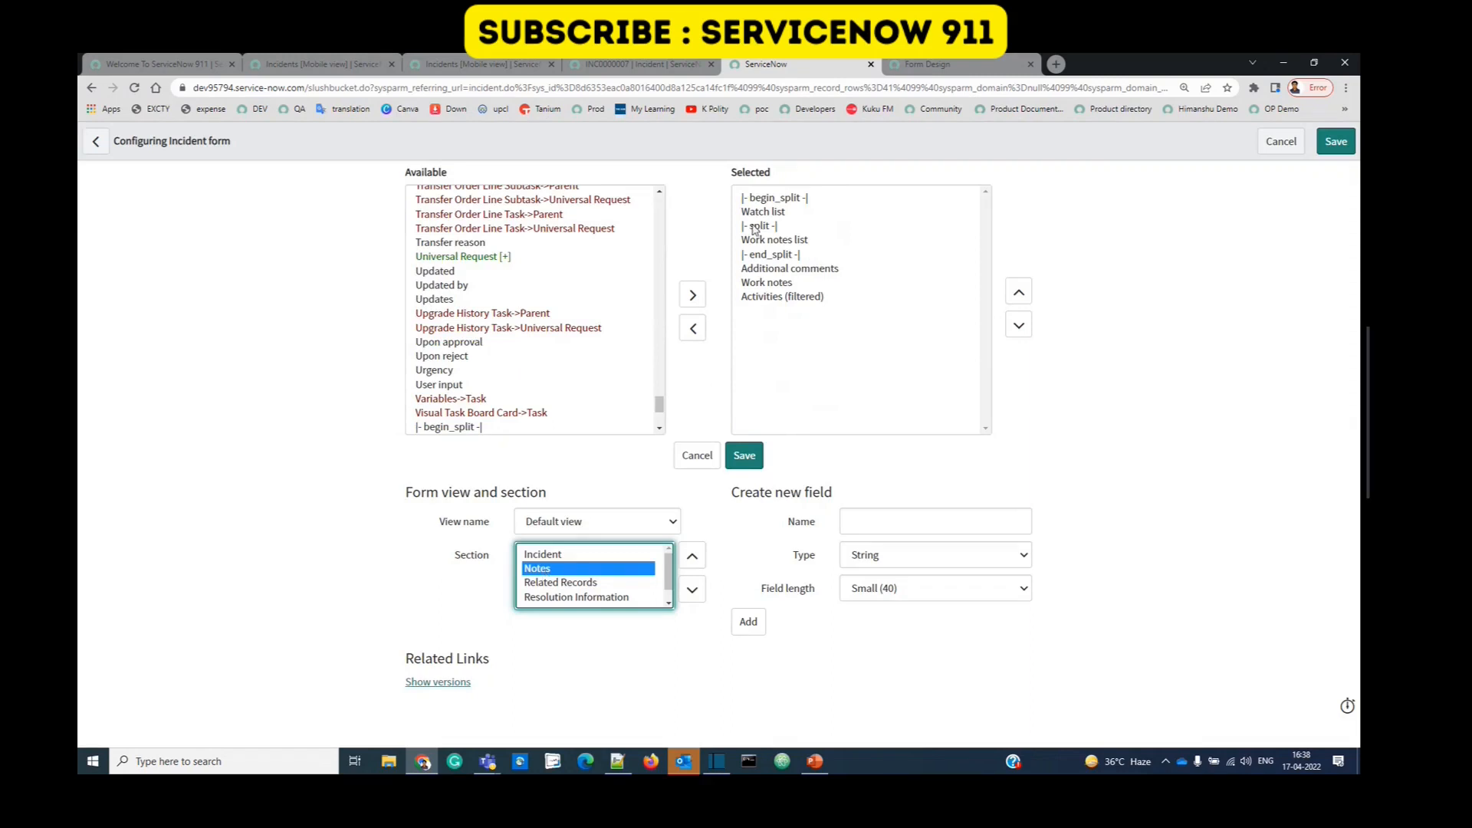
click(636, 64)
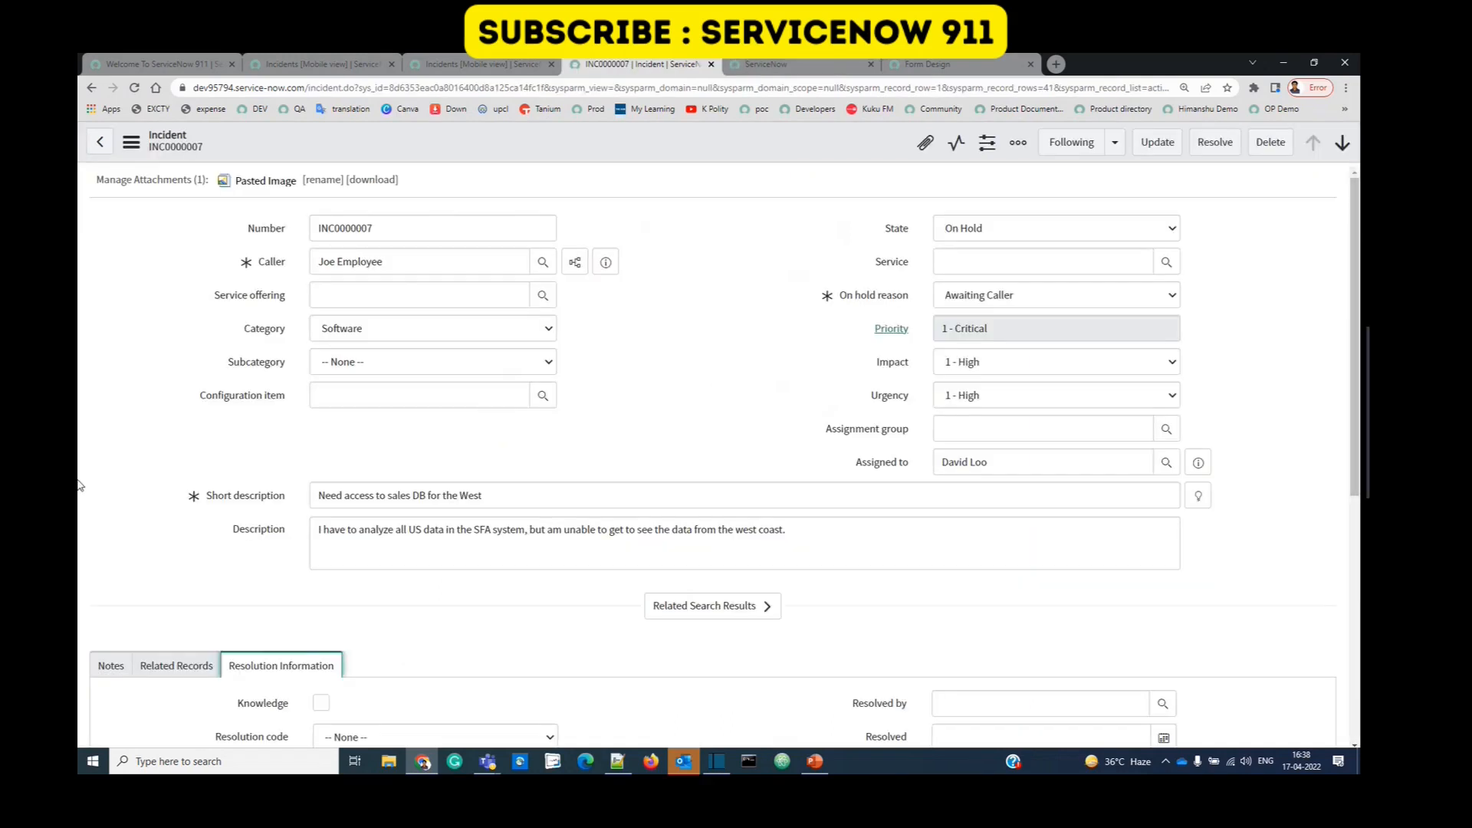
click(112, 669)
scroll(141, 610, down, 3)
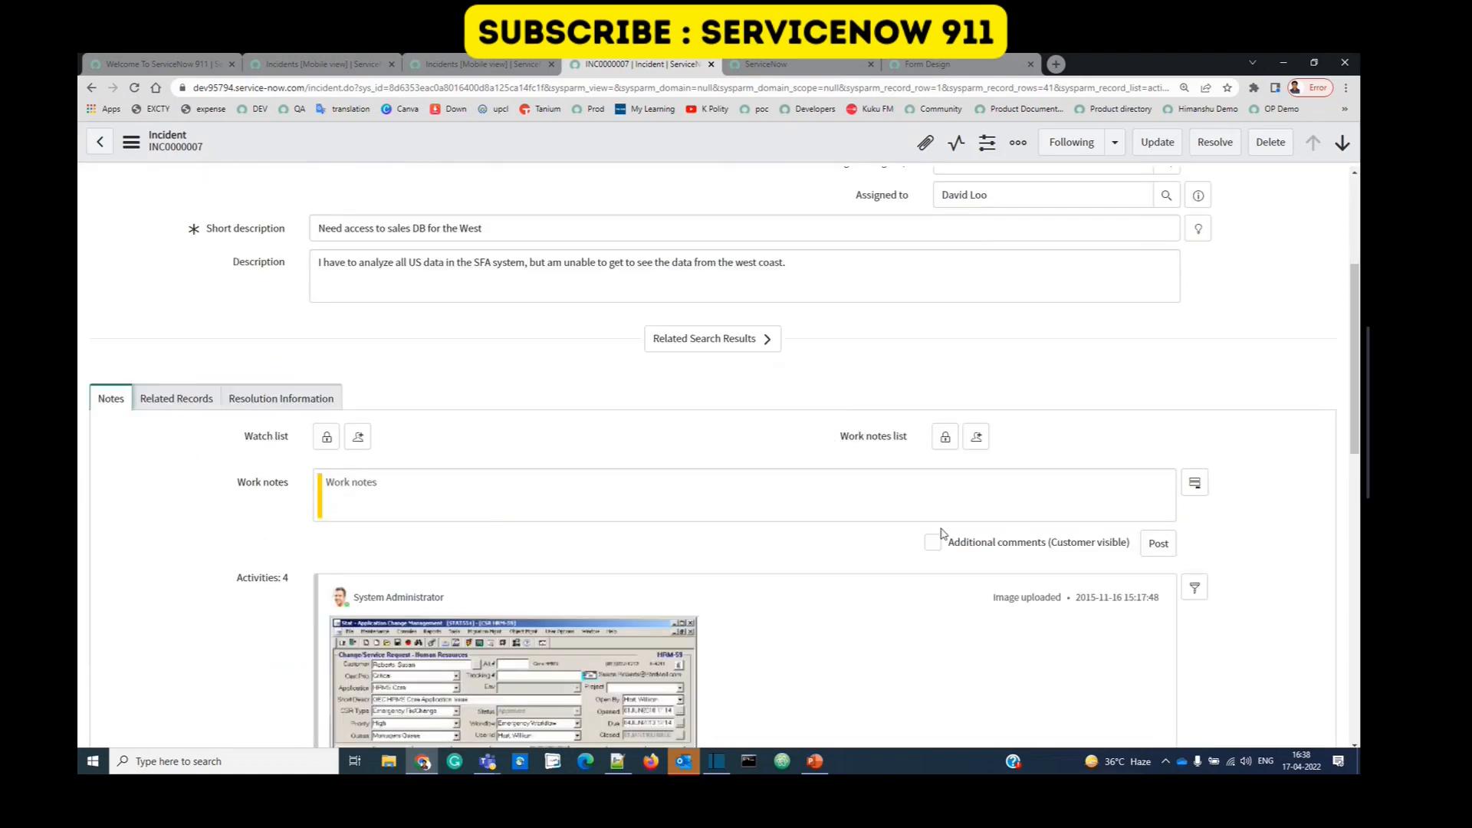
click(802, 64)
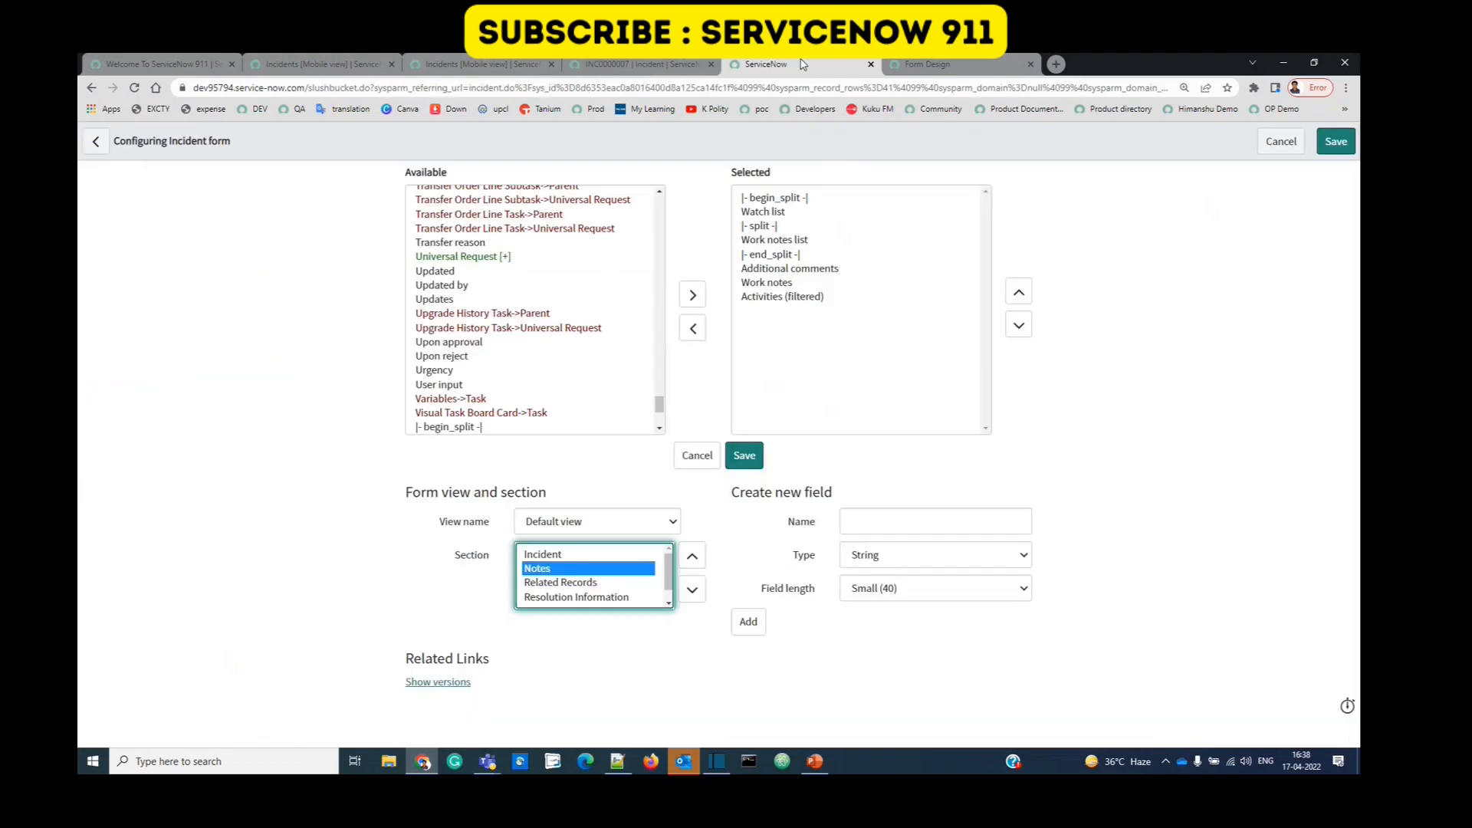
Step: Compare the Watch list, Work notes list, Additional comments, Work notes and Activities (filtered) layout entries with the incident's Notes section
click(773, 214)
click(789, 244)
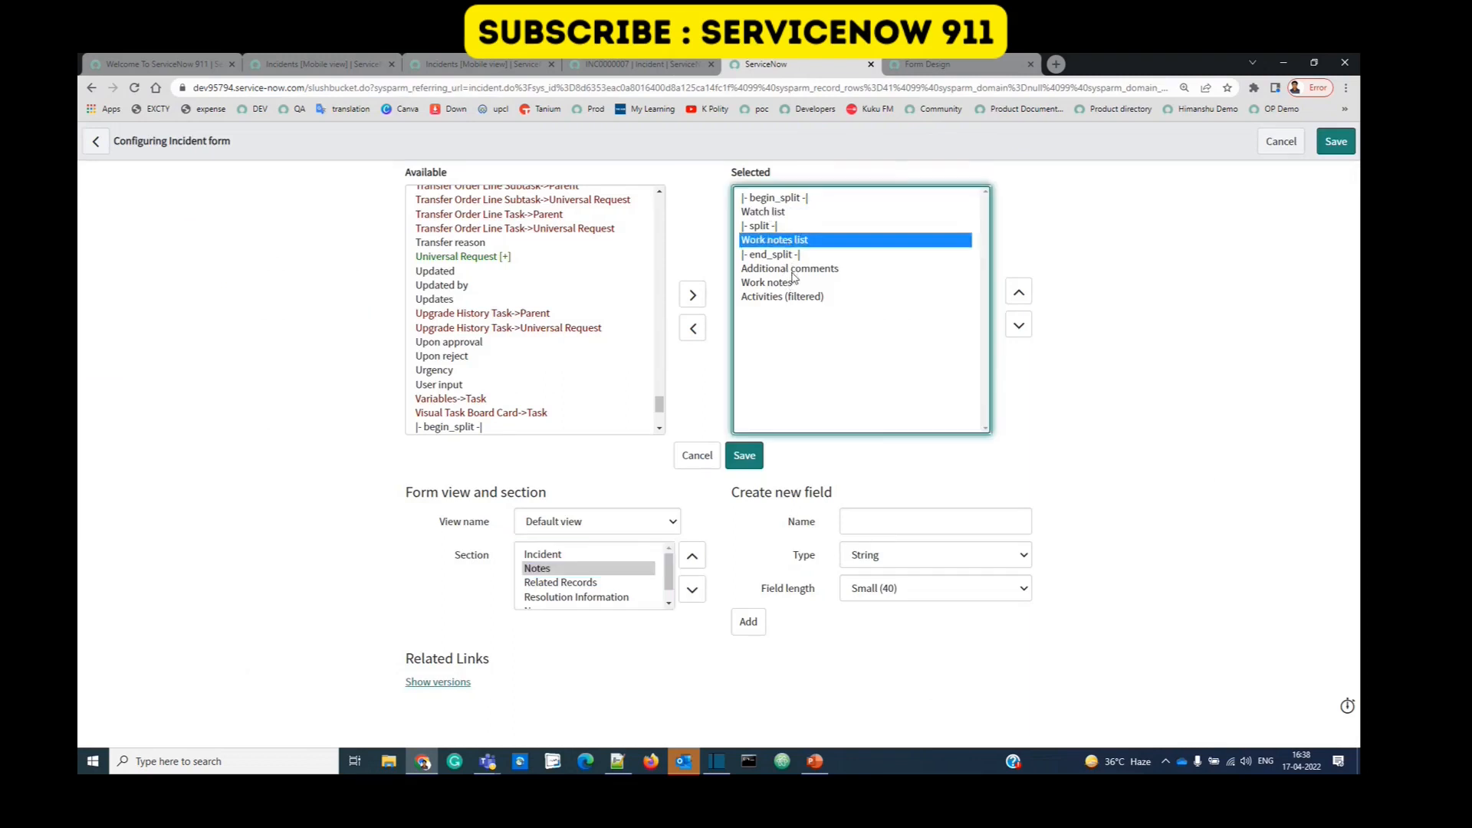
click(794, 268)
click(791, 284)
click(790, 299)
click(648, 67)
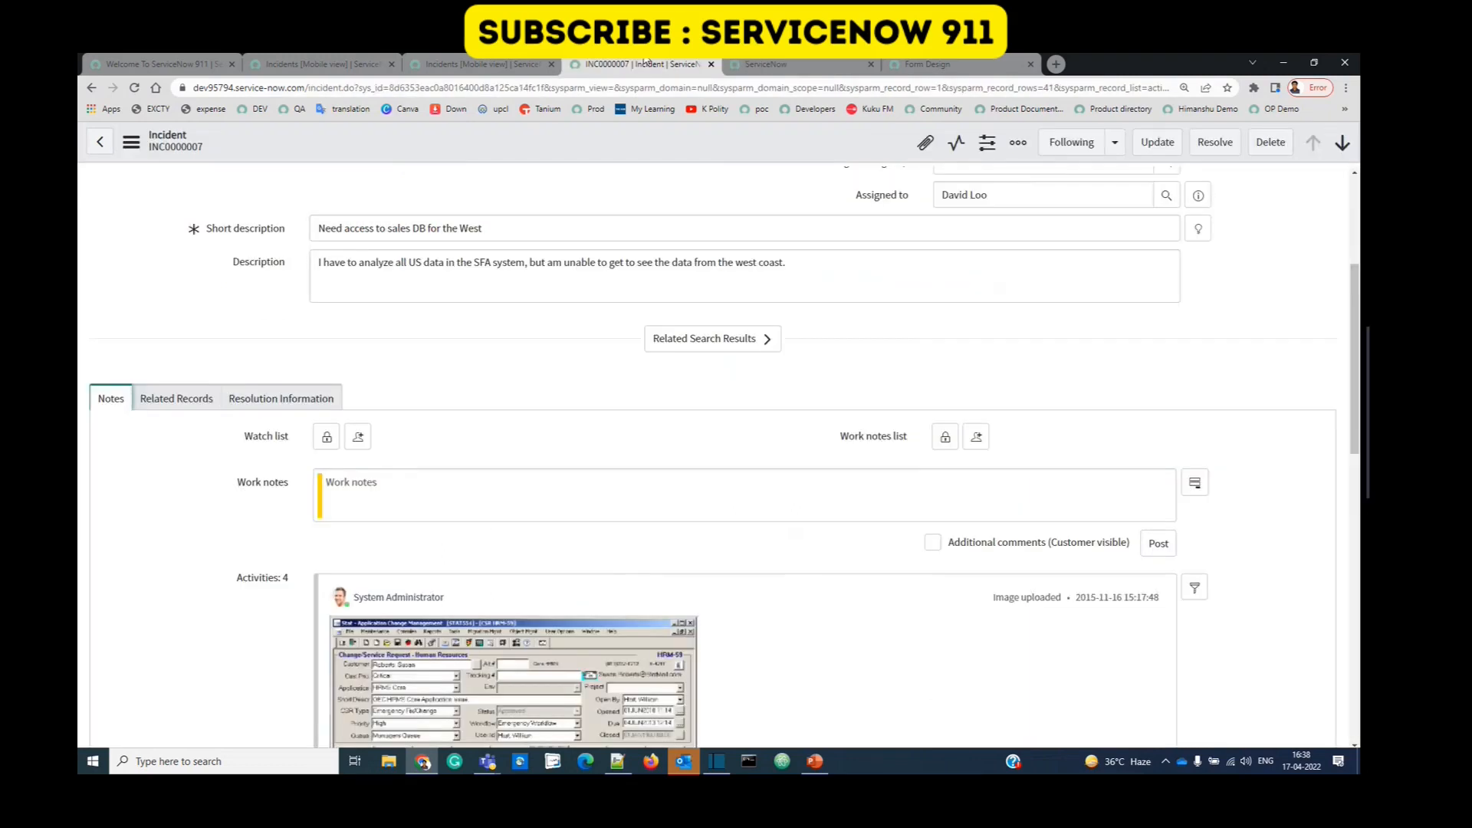
scroll(254, 512, down, 3)
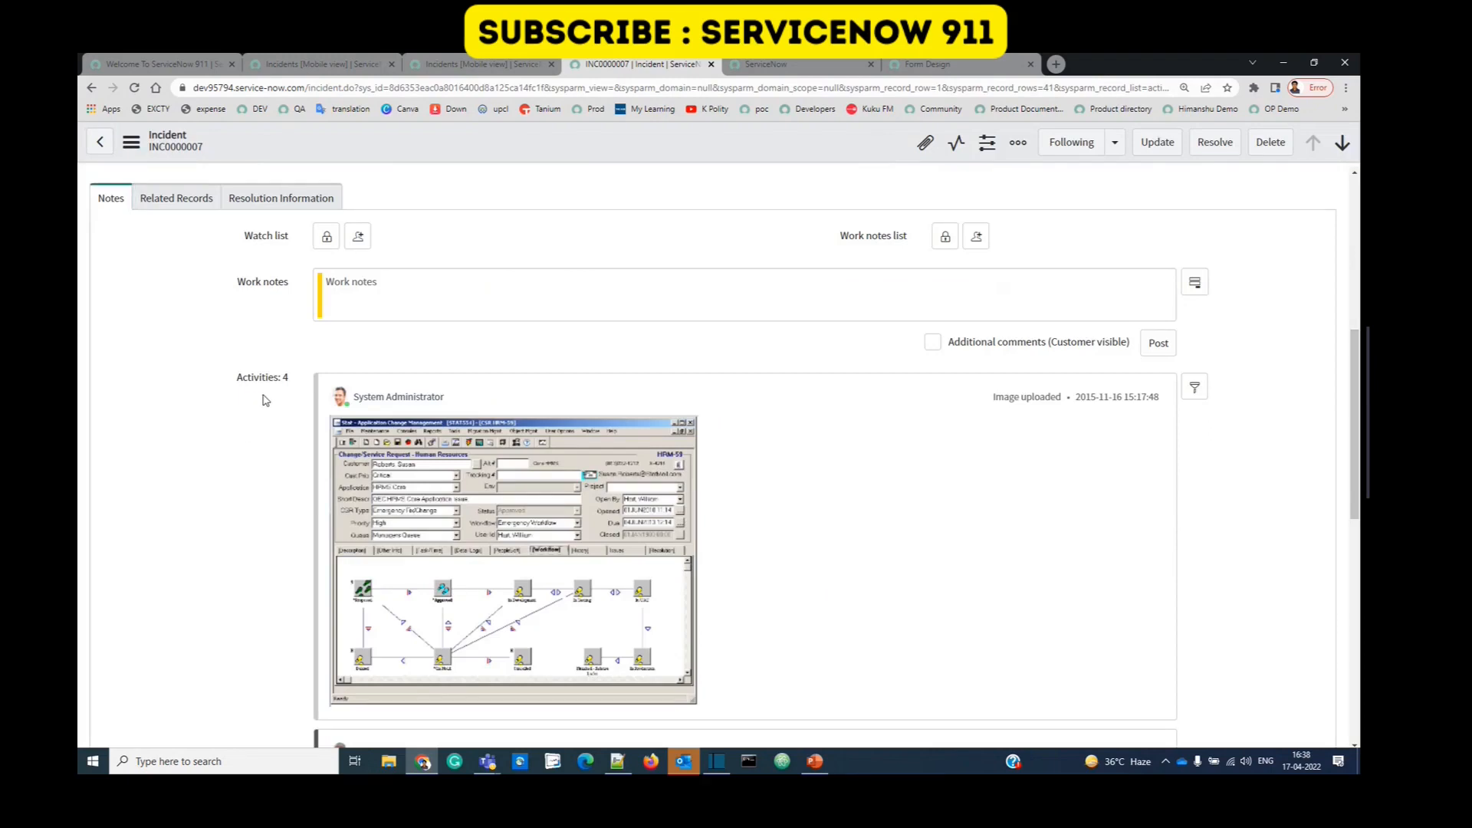
scroll(475, 386, up, 4)
Step: Return to the form layout configuration and examine the Notes section's begin_split, split and end_split entries
click(757, 69)
click(773, 199)
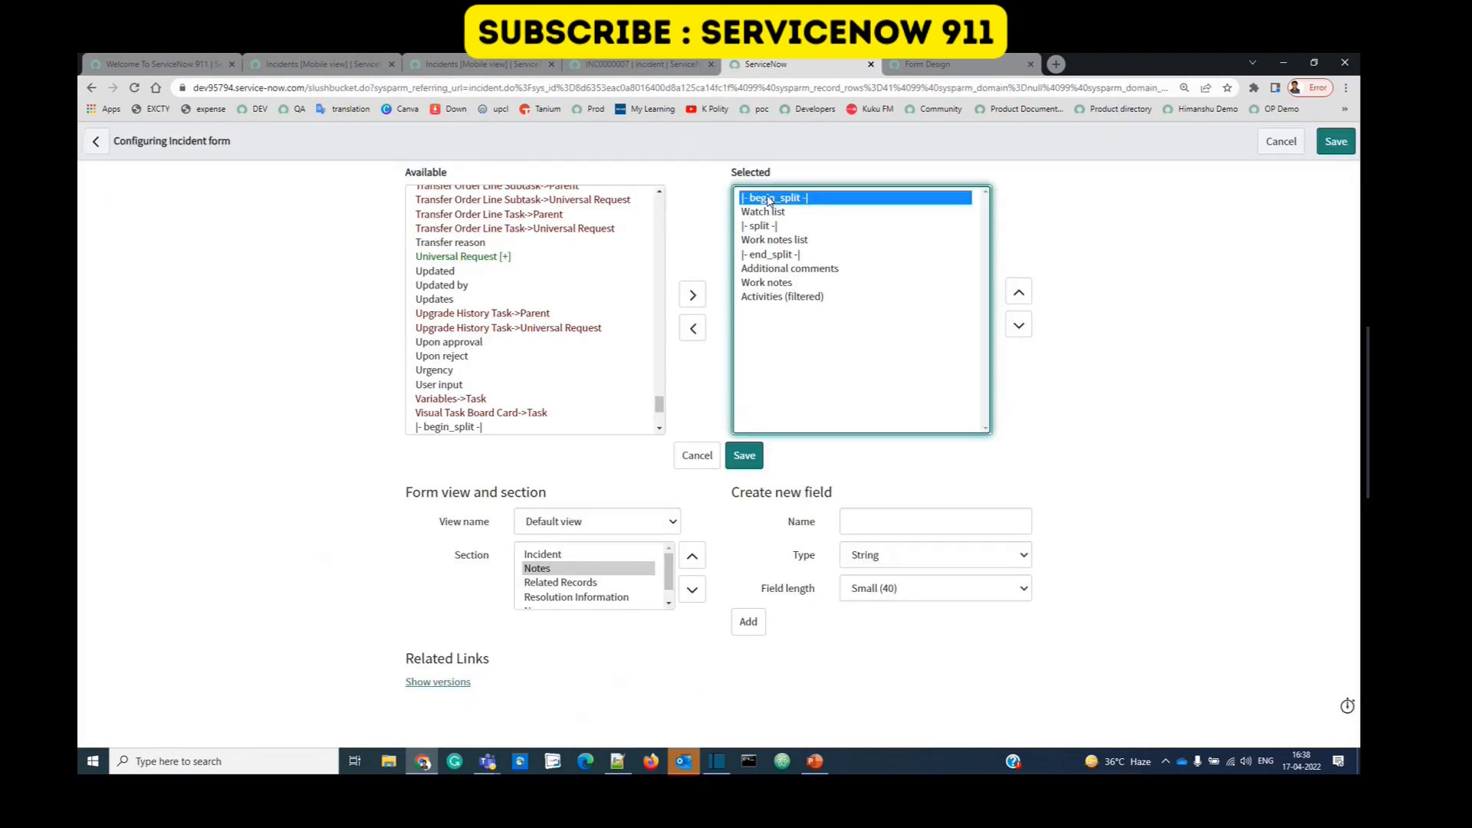
click(772, 230)
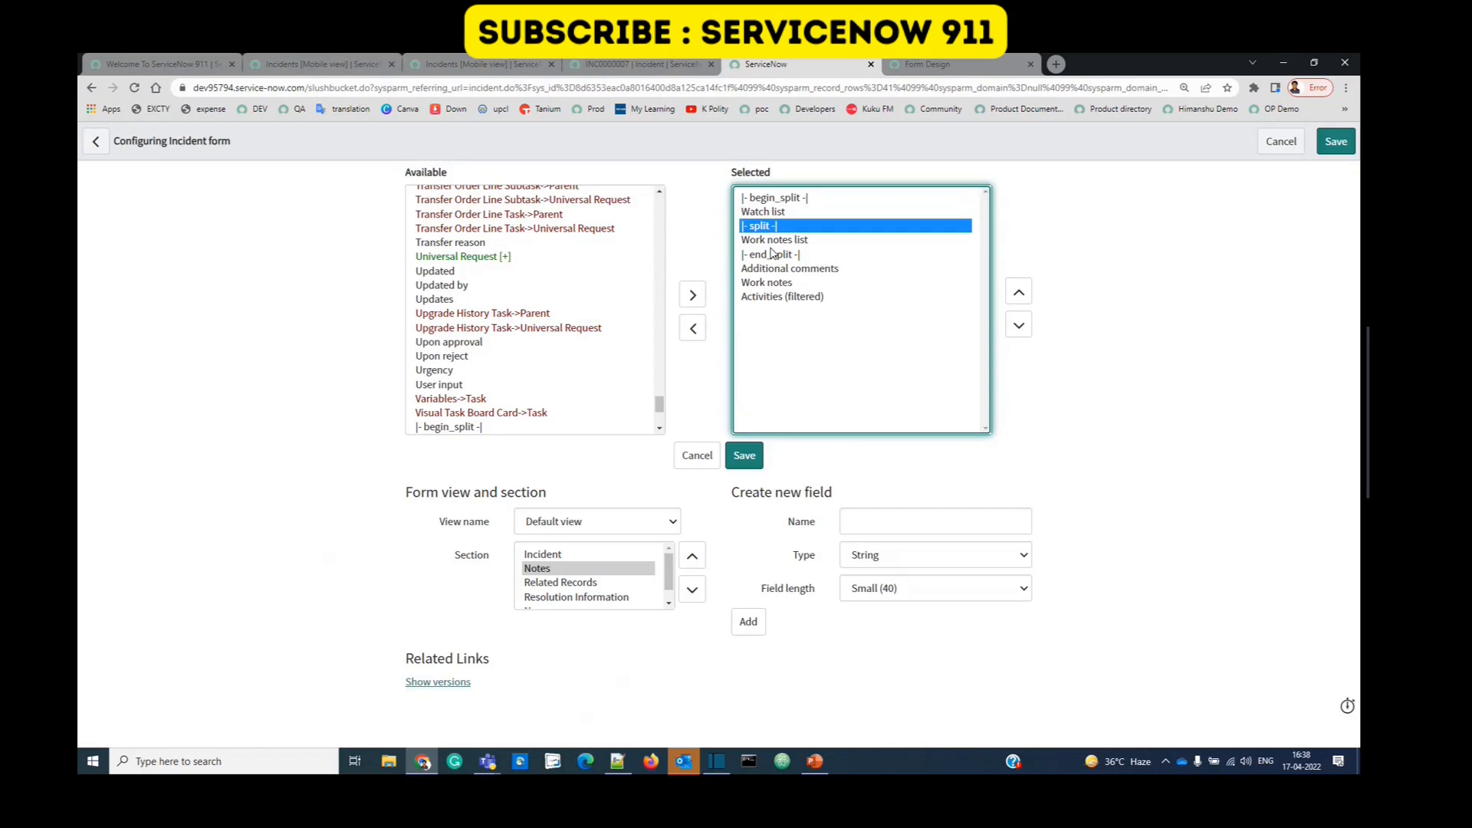
click(773, 255)
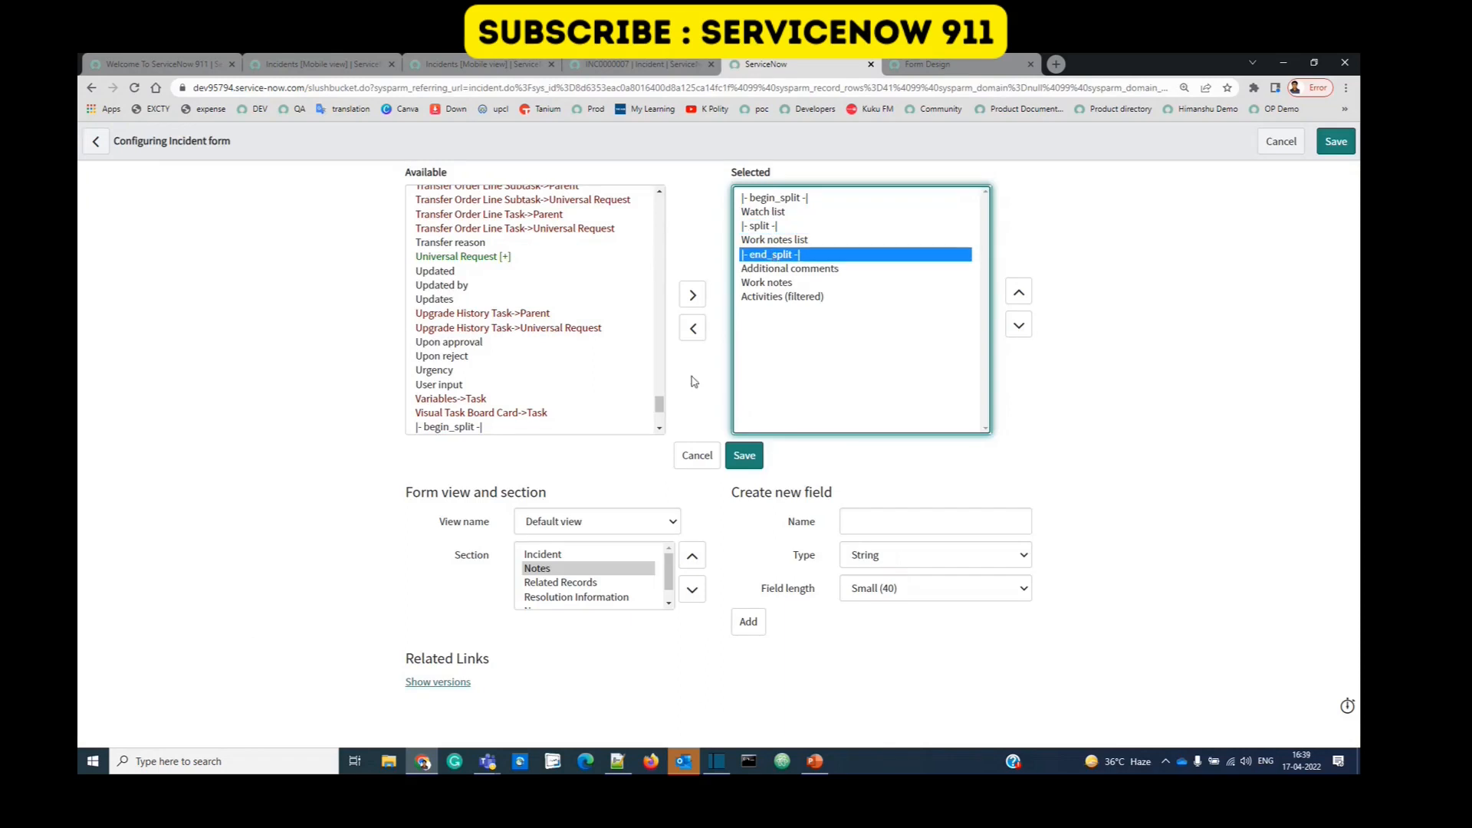
Step: Show the Related Records section in the form layout and compare its Parent Incident and Problem entries with the incident form
click(575, 584)
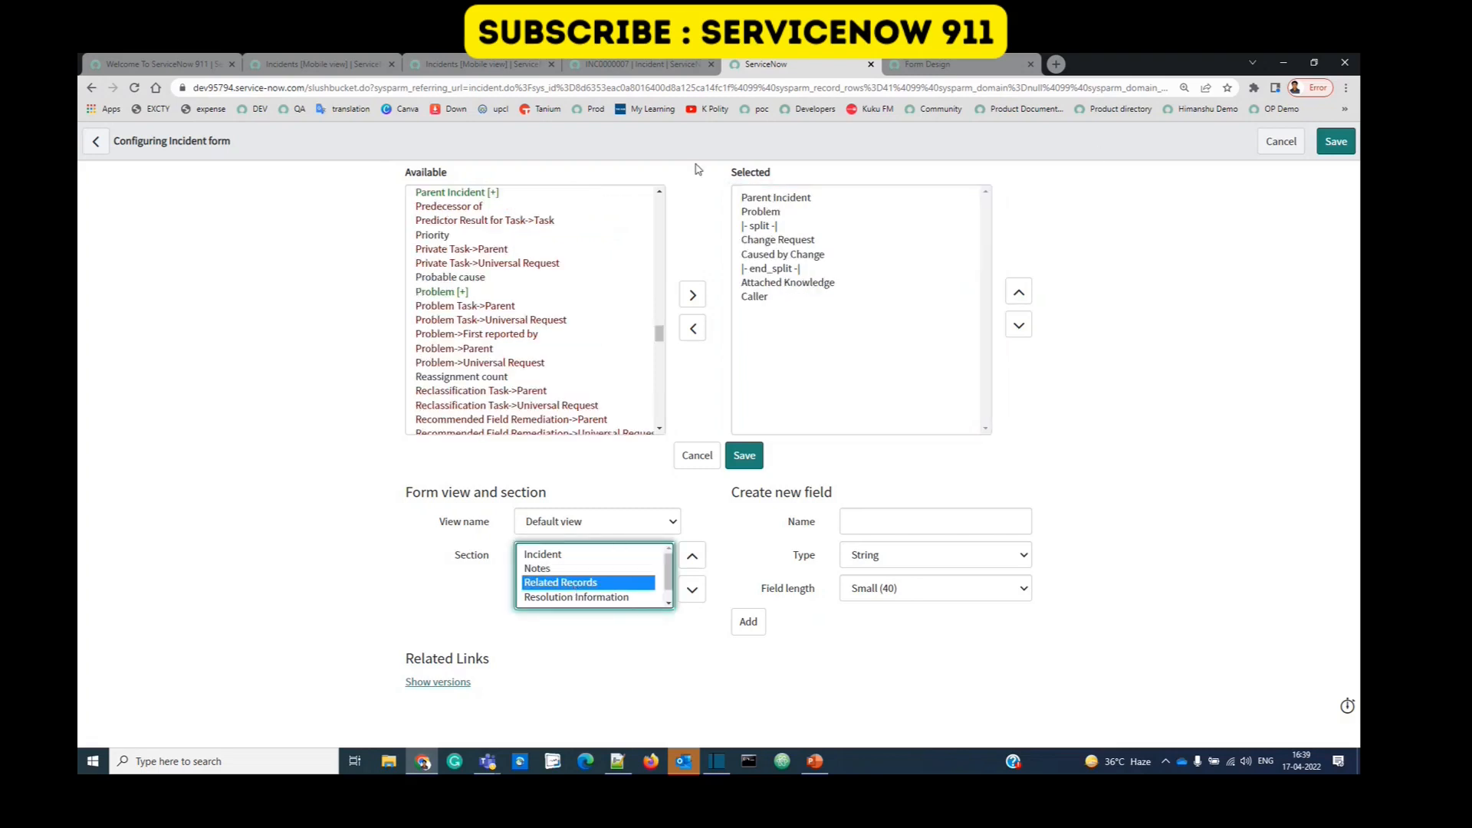
click(782, 198)
click(777, 213)
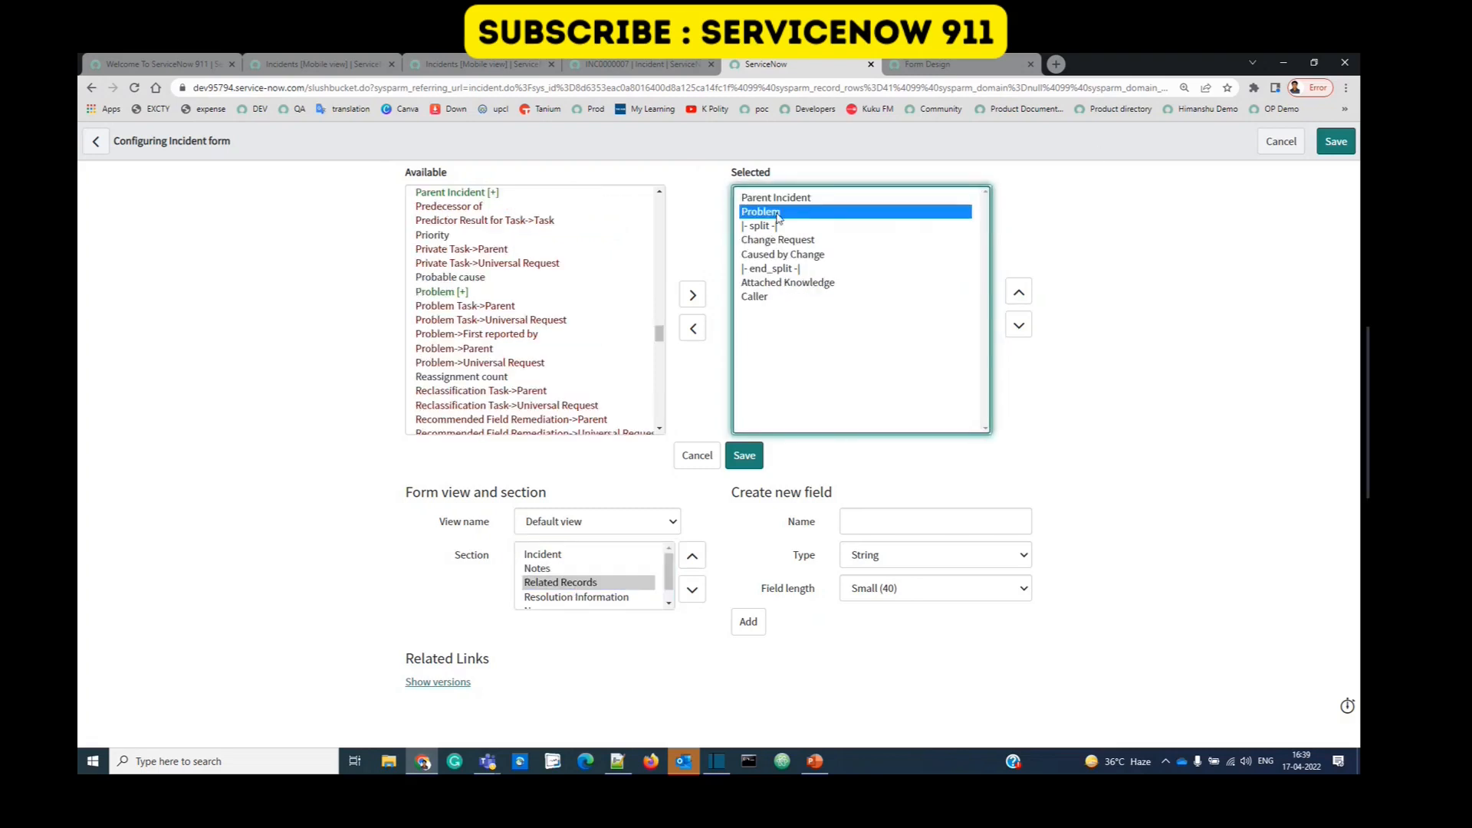
click(775, 227)
click(641, 65)
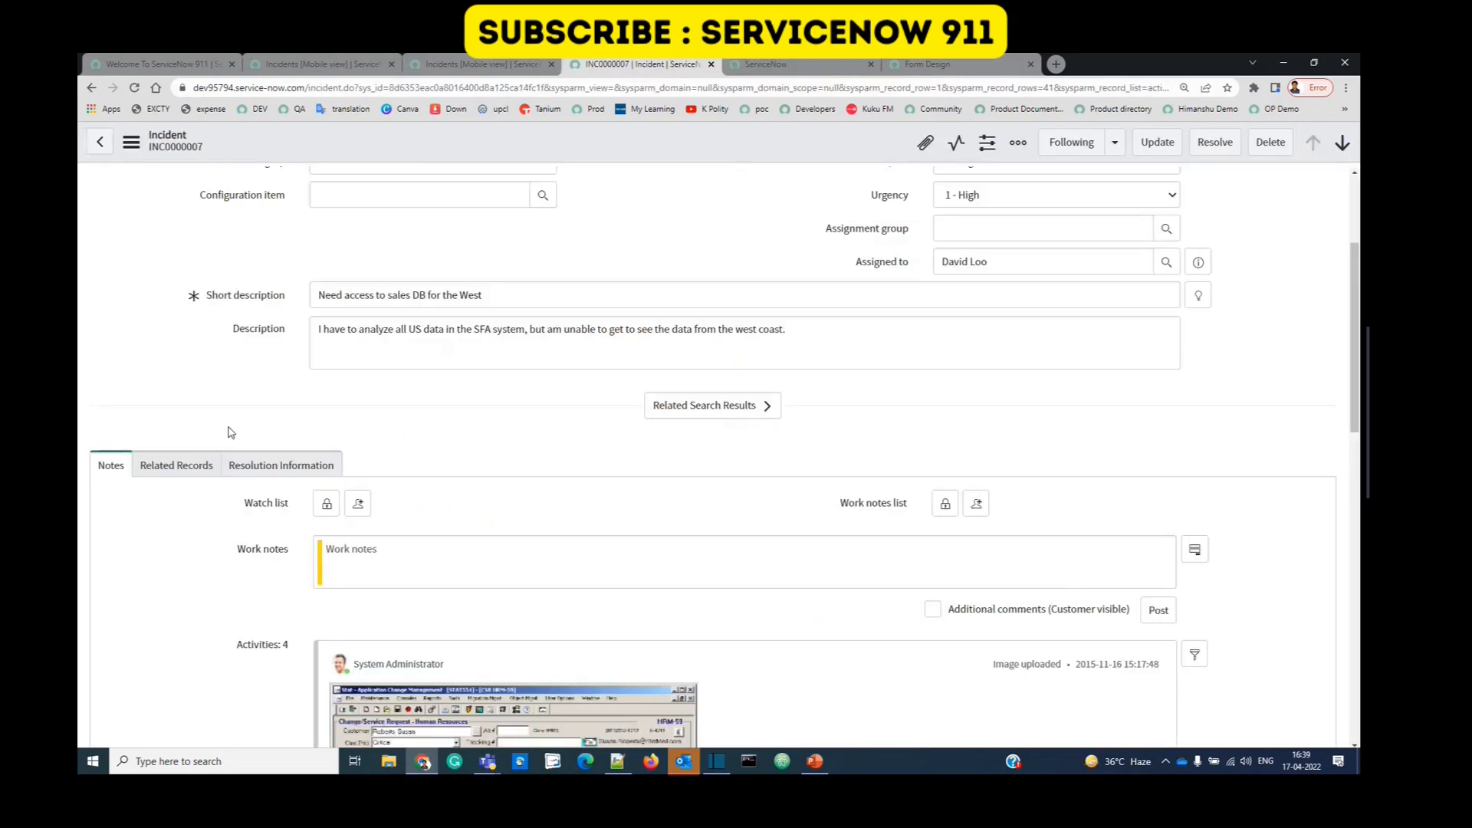
click(194, 473)
scroll(193, 472, down, 2)
drag(224, 371, 295, 408)
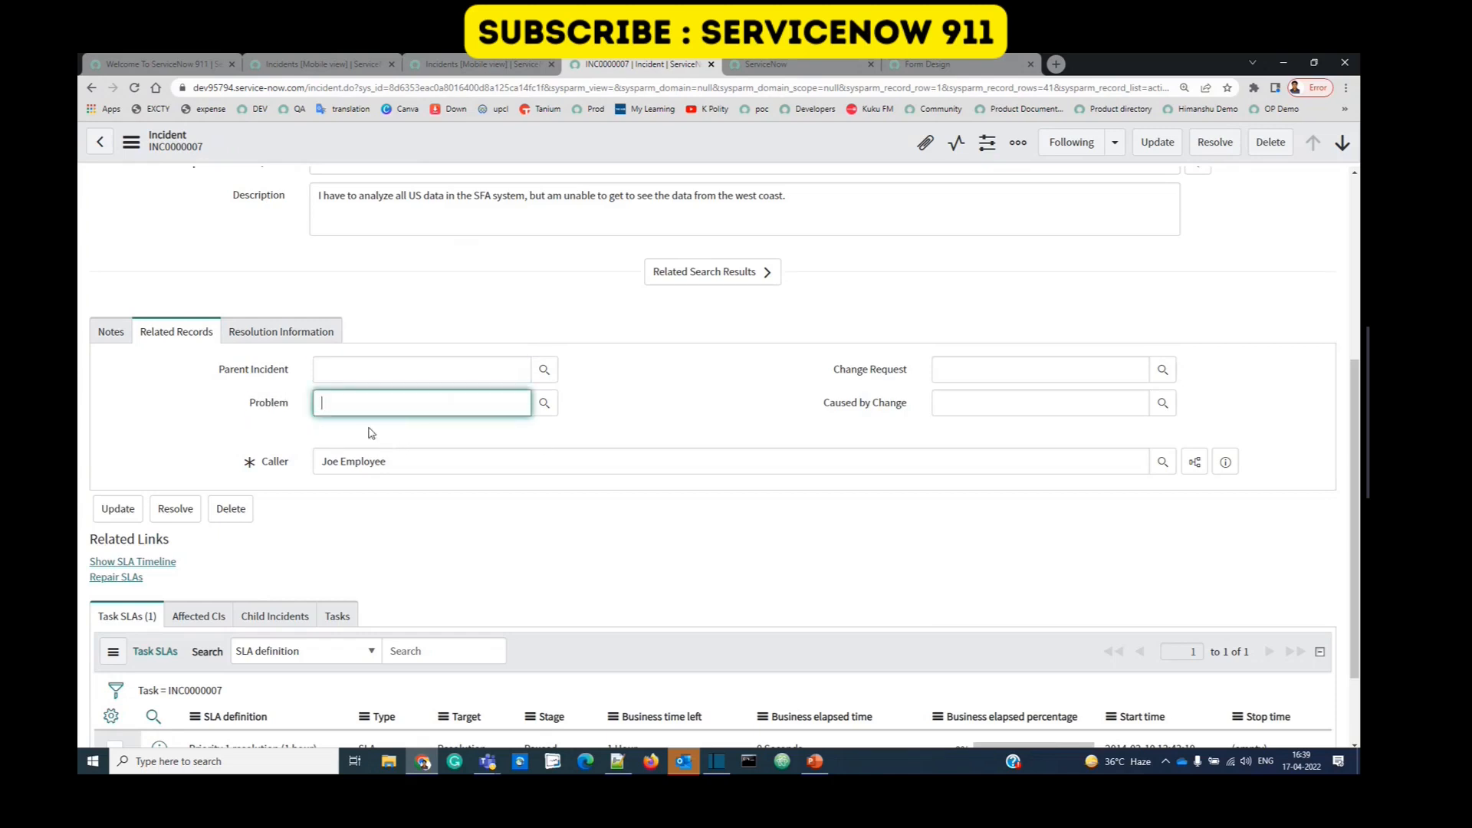
Step: Compare the Change Request entry after the split in the layout with its position in the incident's Related Records section
click(763, 64)
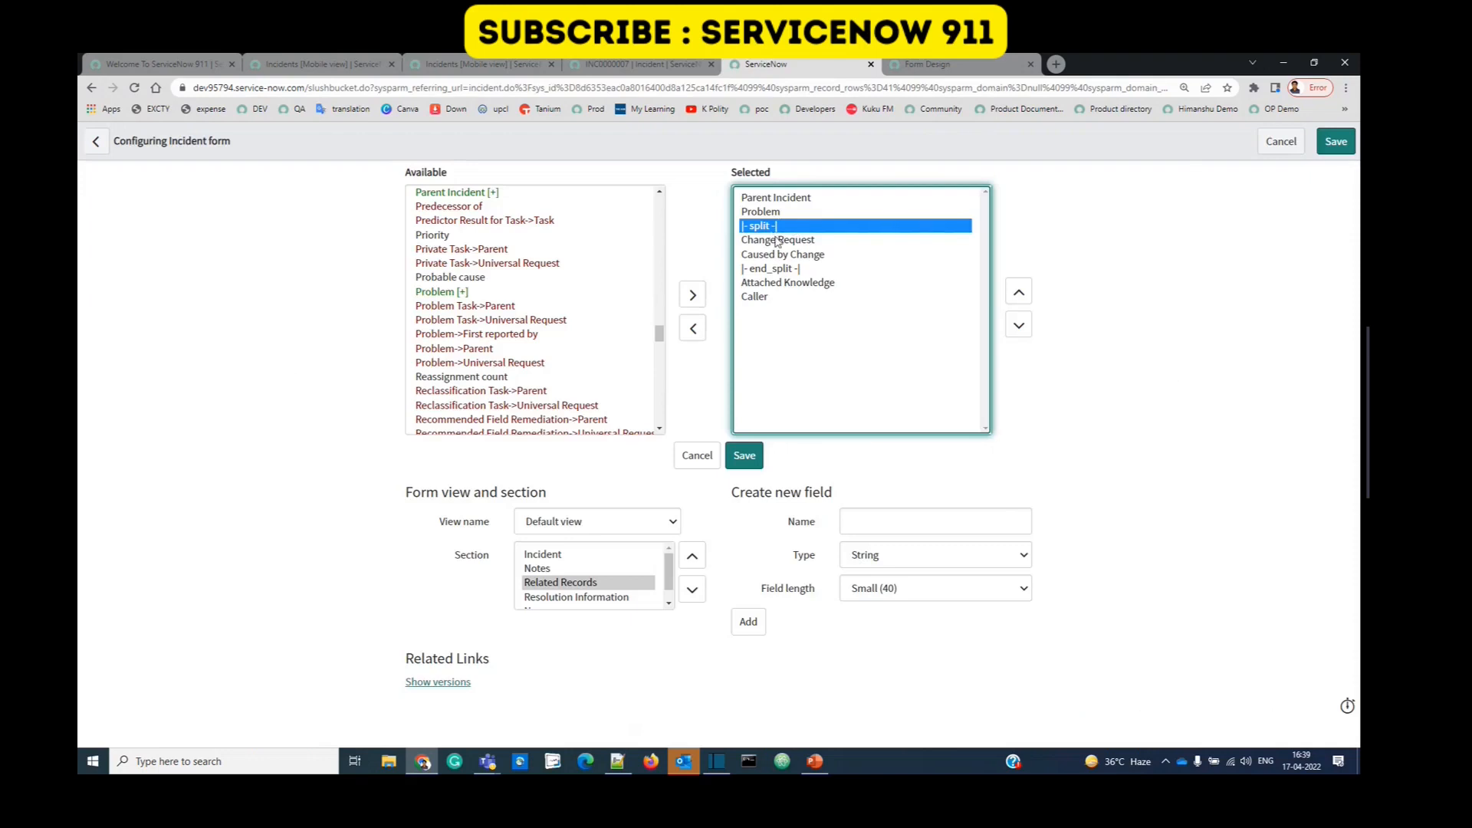
click(777, 240)
click(644, 69)
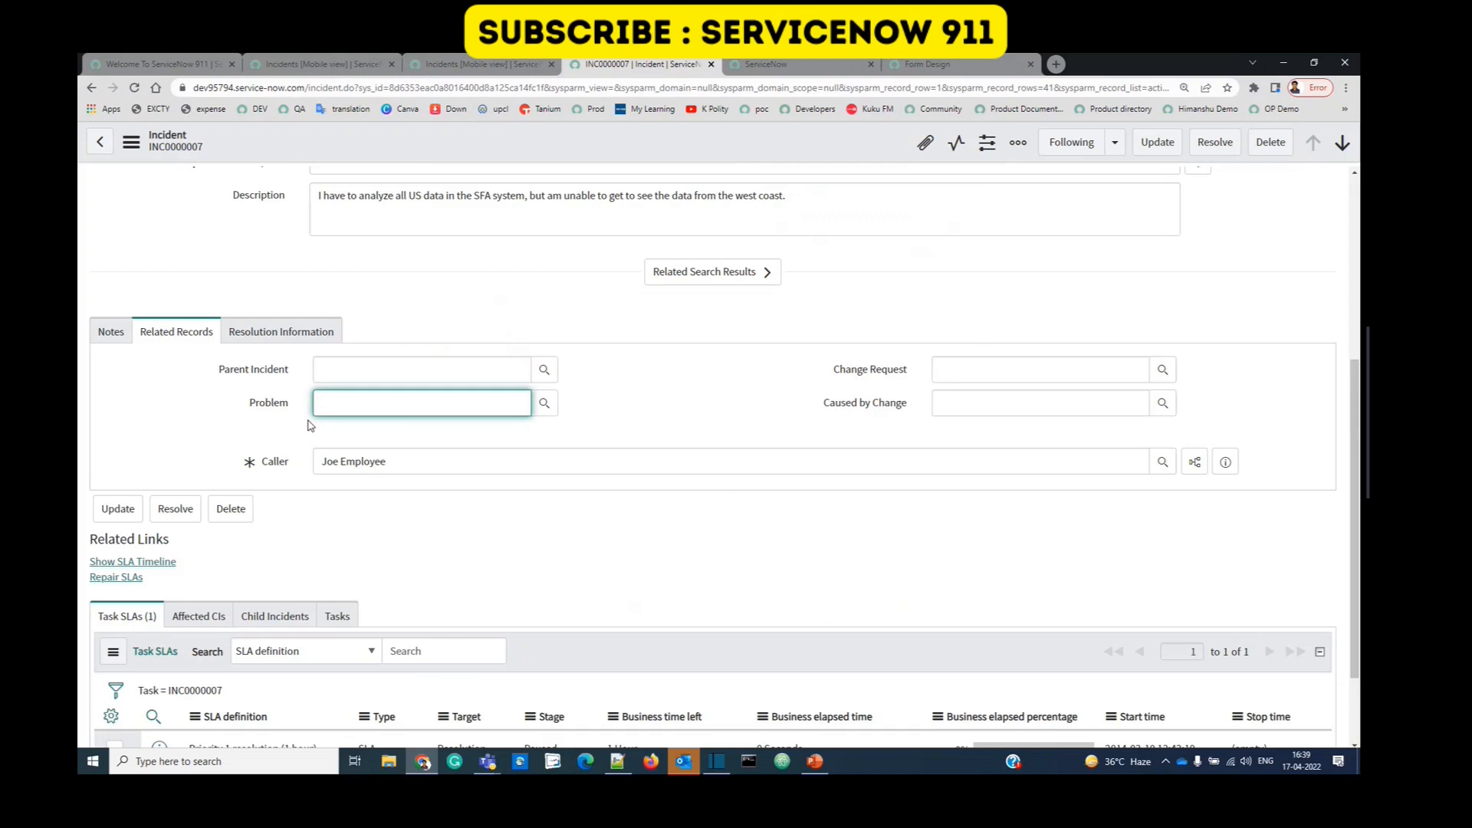
drag(834, 370, 918, 372)
click(918, 372)
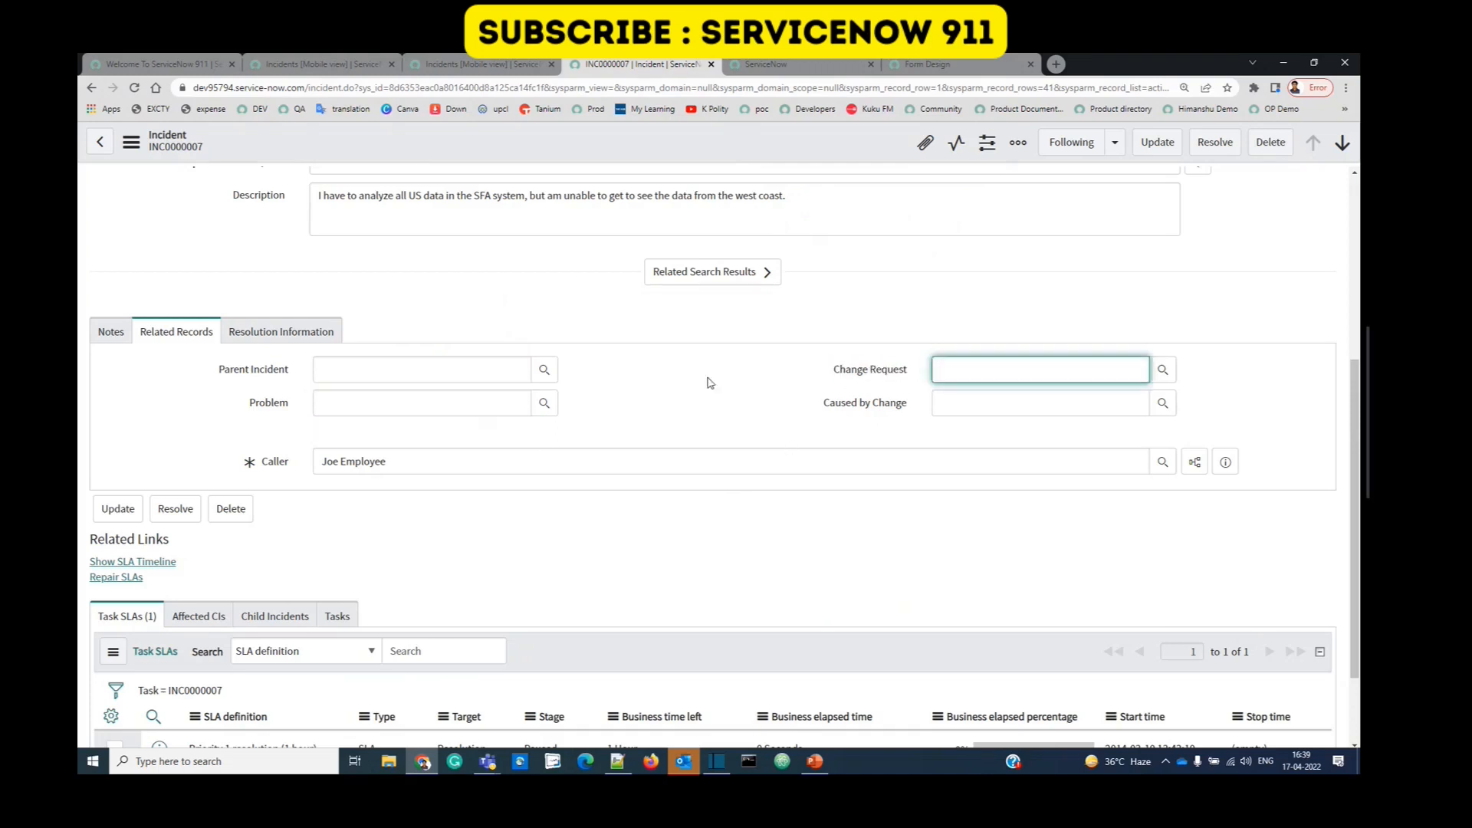
drag(832, 370, 911, 376)
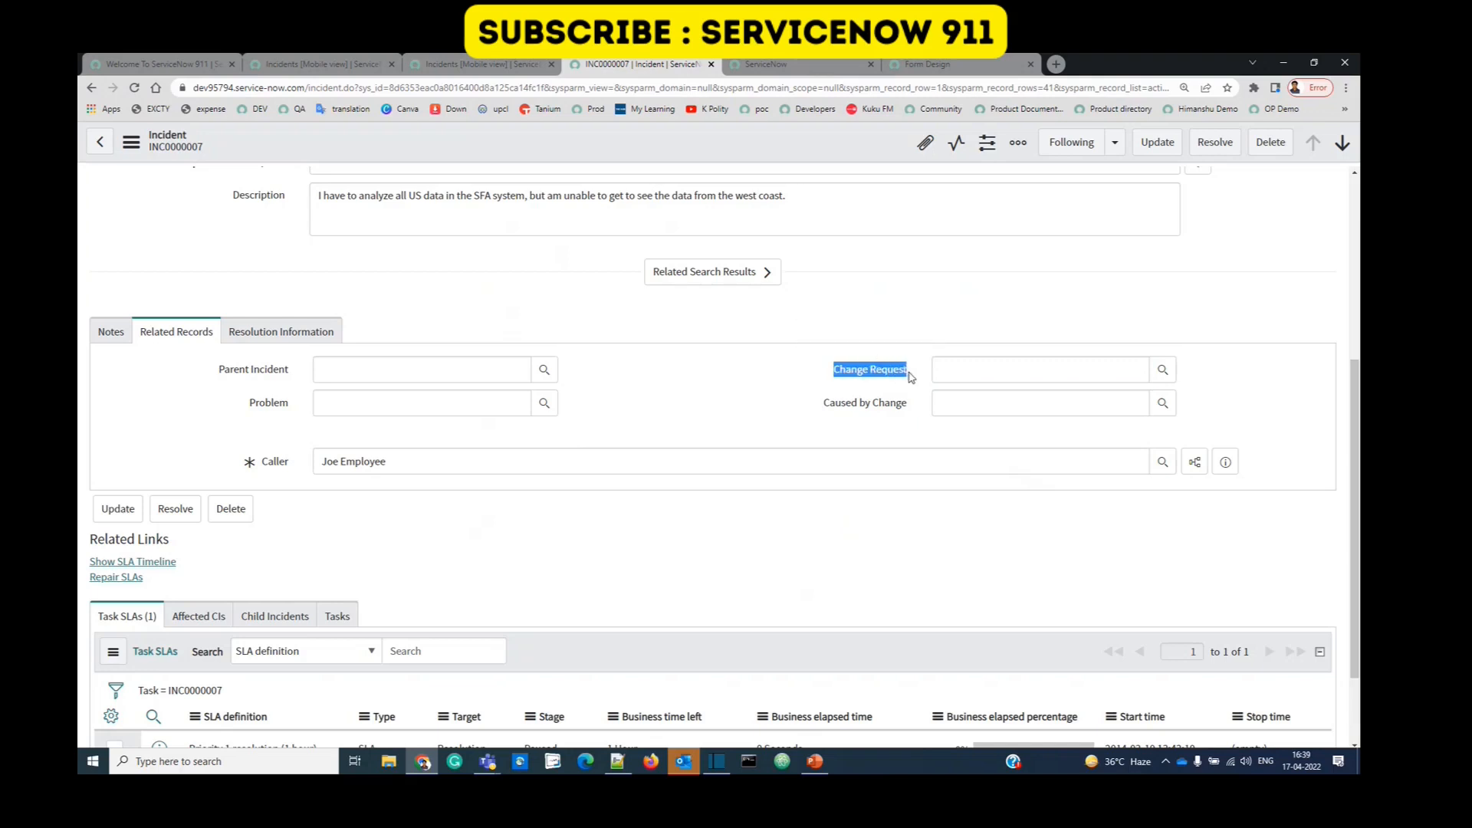
click(911, 377)
Step: Compare the Caused by Change layout entry with its position in the incident's Related Records section
click(784, 67)
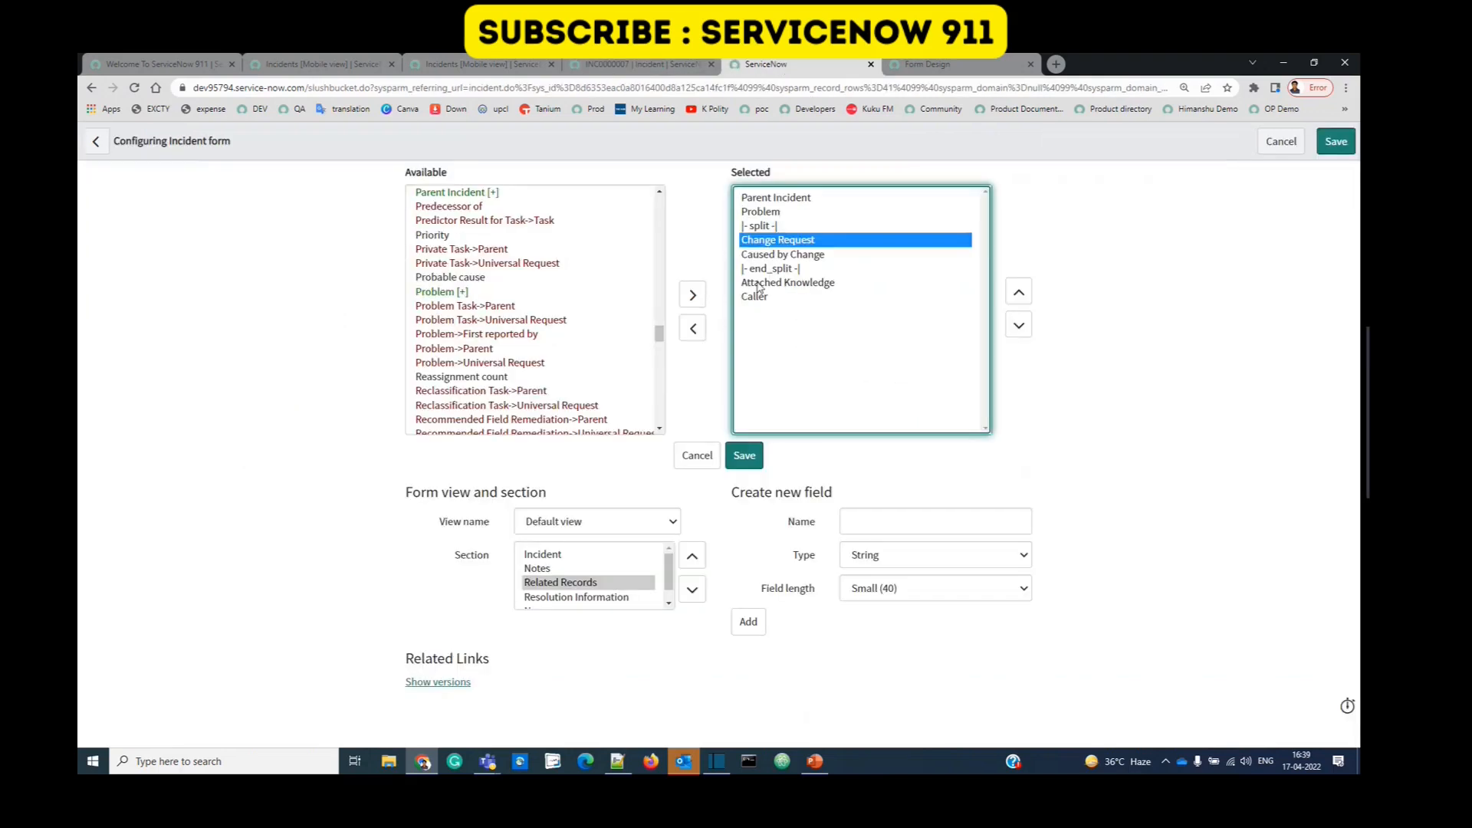
click(772, 259)
click(616, 63)
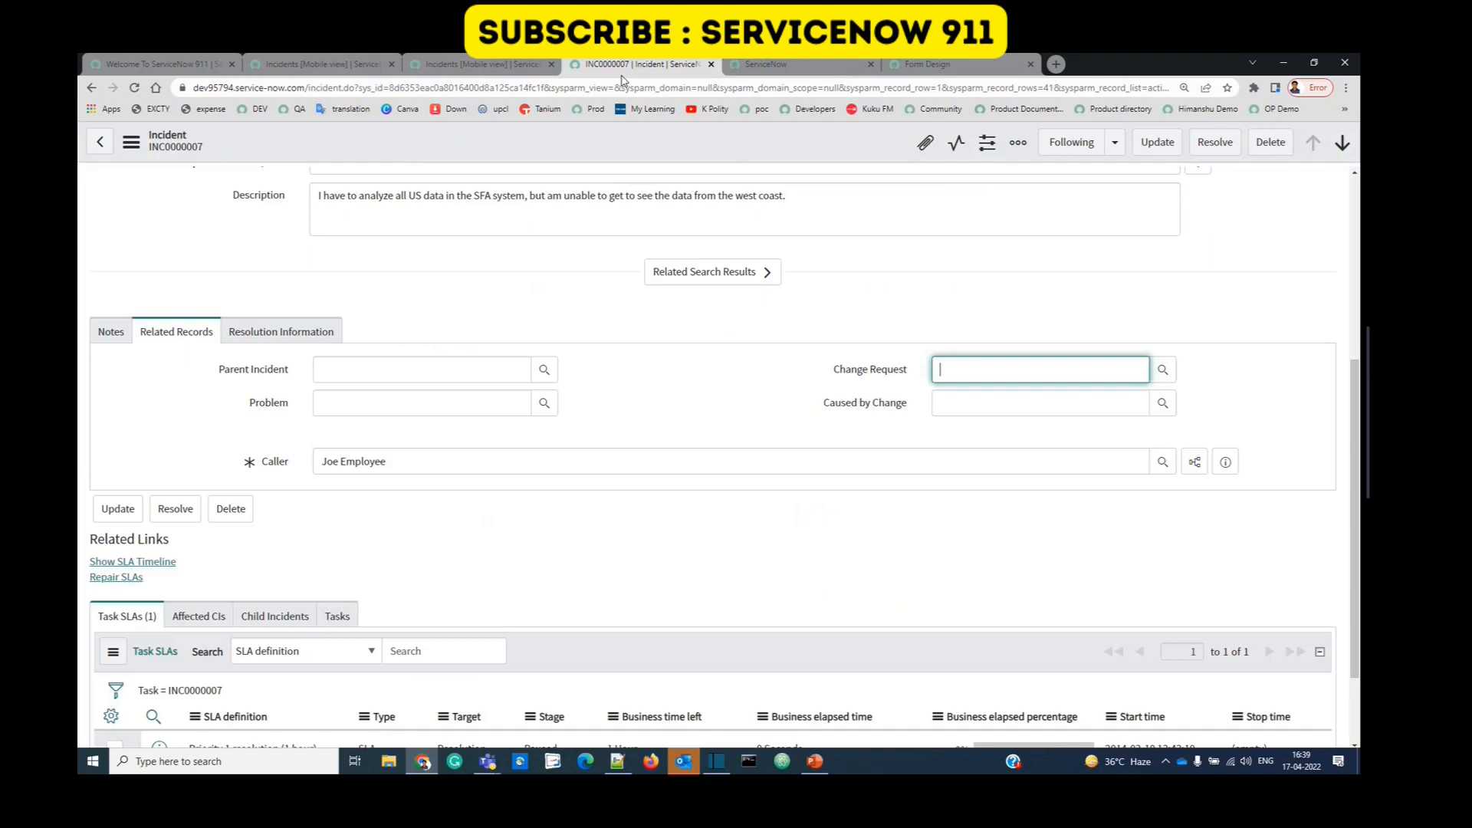
drag(822, 403, 907, 405)
click(882, 404)
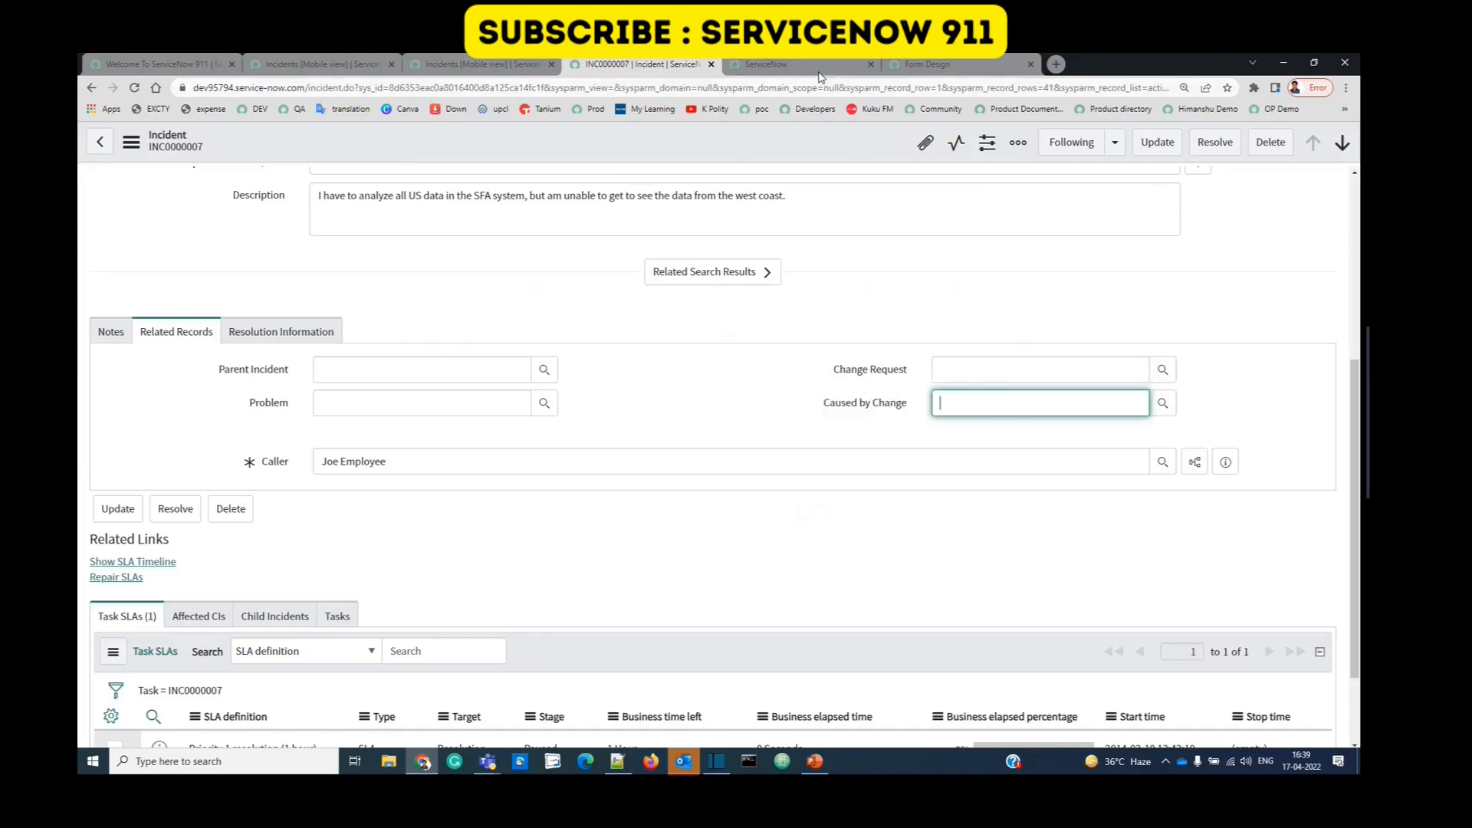
Step: Return to the form layout and examine the end_split, Attached Knowledge and Caller entries of the Related Records section
click(767, 64)
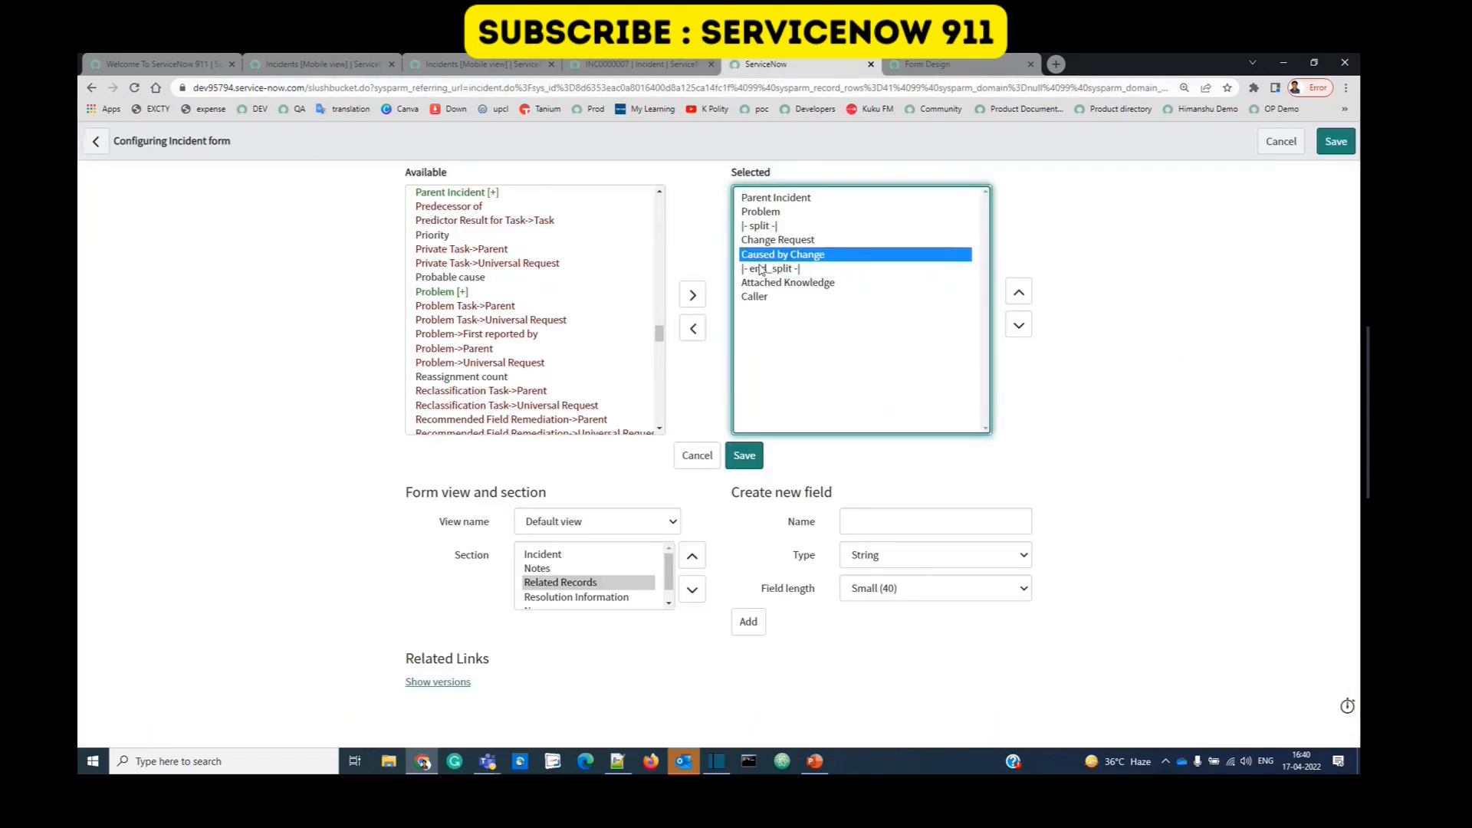
click(762, 270)
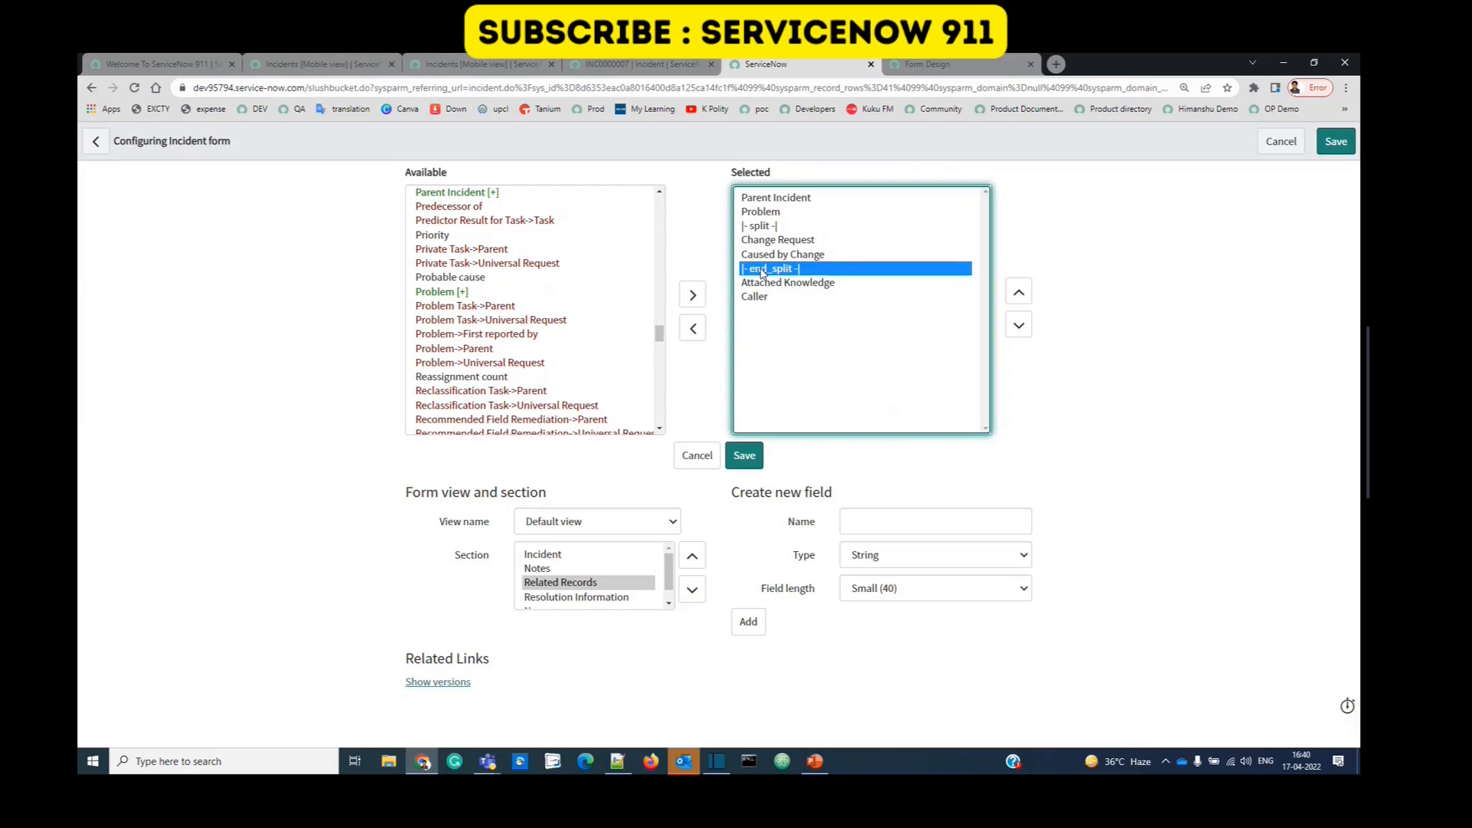
click(762, 284)
drag(762, 286, 761, 300)
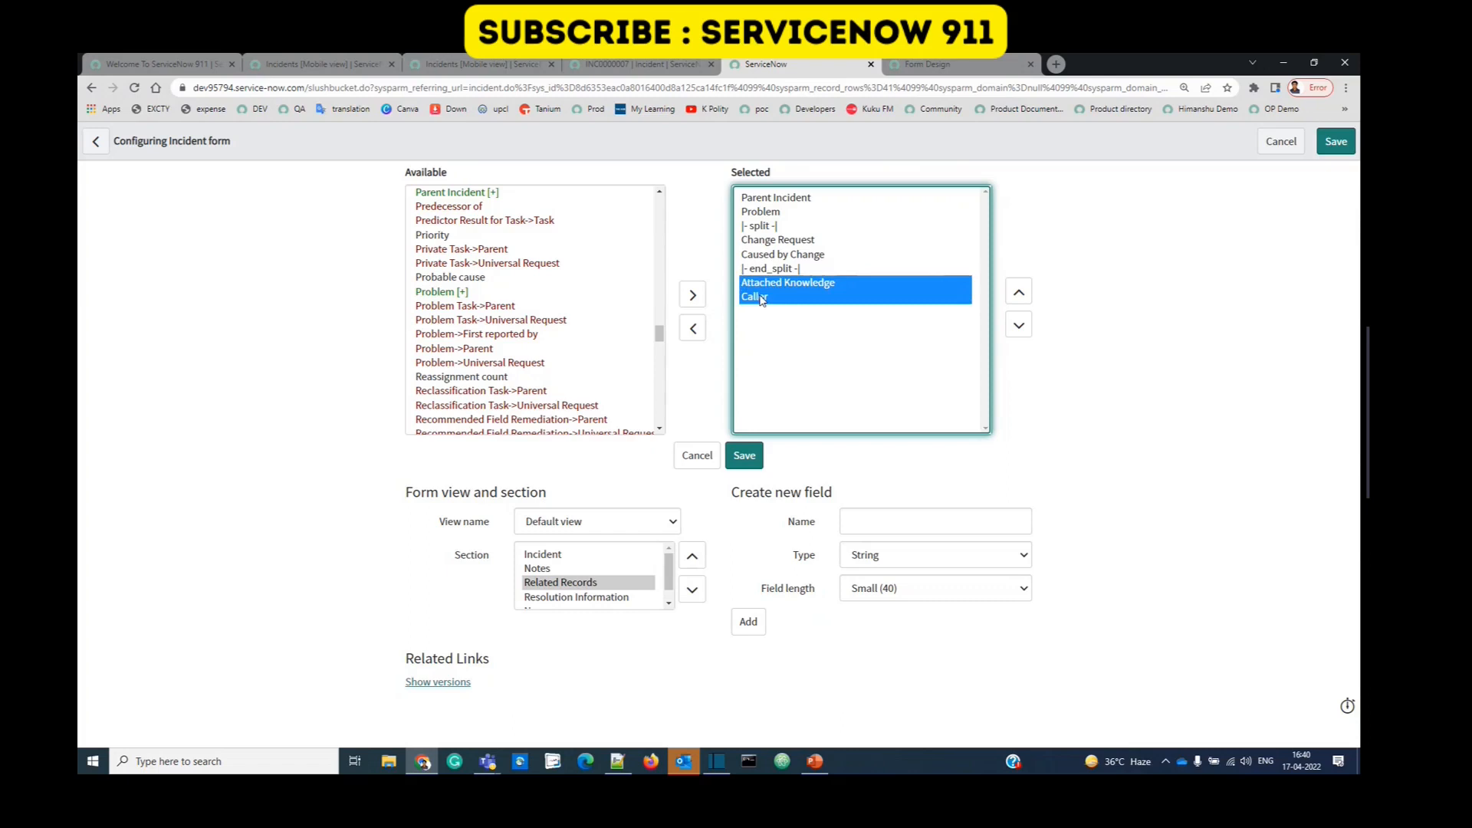
Step: Examine the Caller field's placement relative to the two columns in the incident's Related Records section
click(640, 63)
double_click(266, 462)
click(265, 465)
scroll(267, 466, down, 5)
drag(278, 463, 290, 463)
drag(284, 463, 635, 421)
click(482, 372)
click(589, 376)
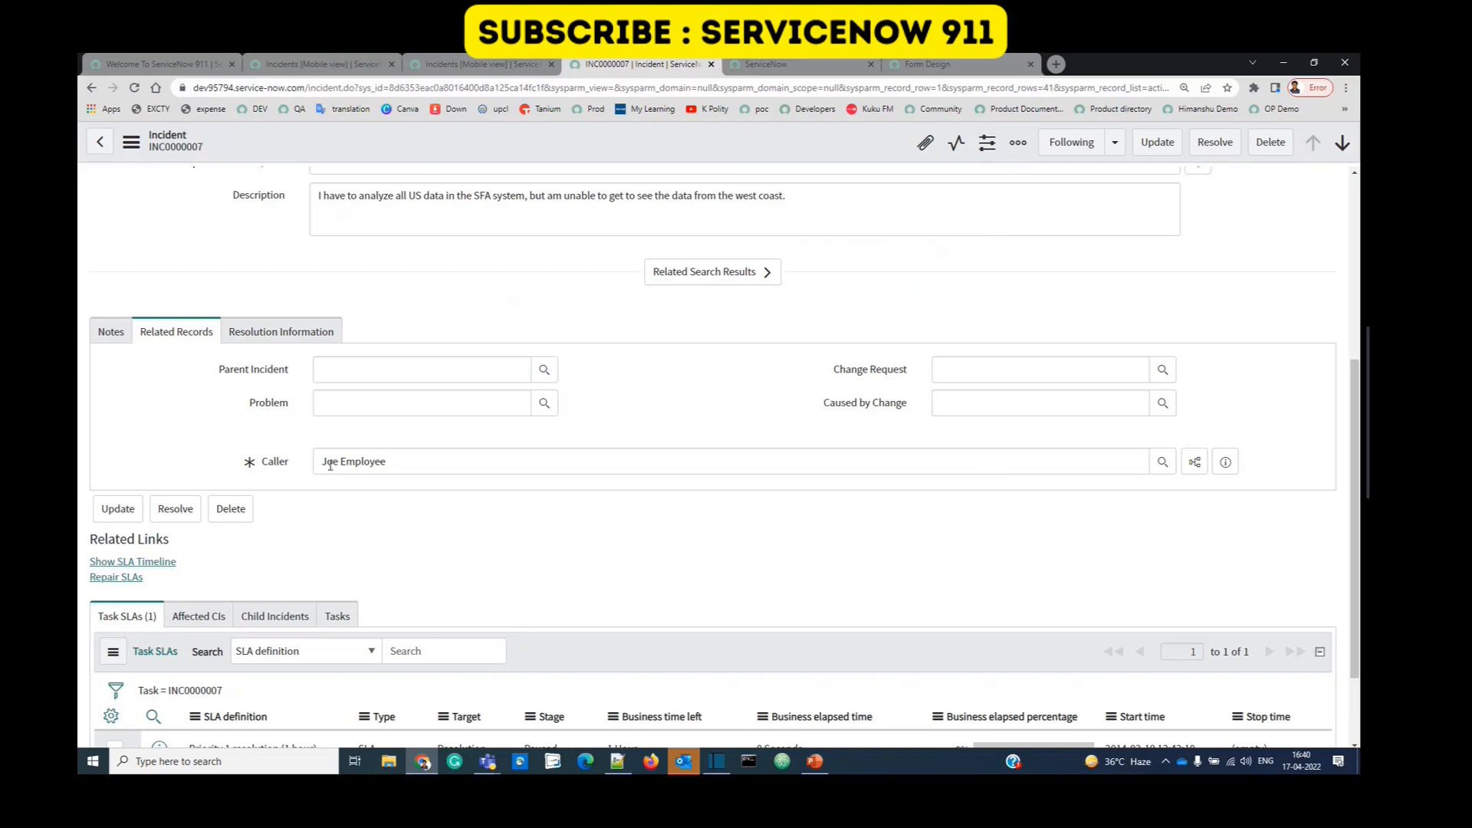
Step: Return to the form layout configuration and review the Attached Knowledge and end_split entries and the list of form sections
click(832, 68)
click(790, 283)
click(771, 270)
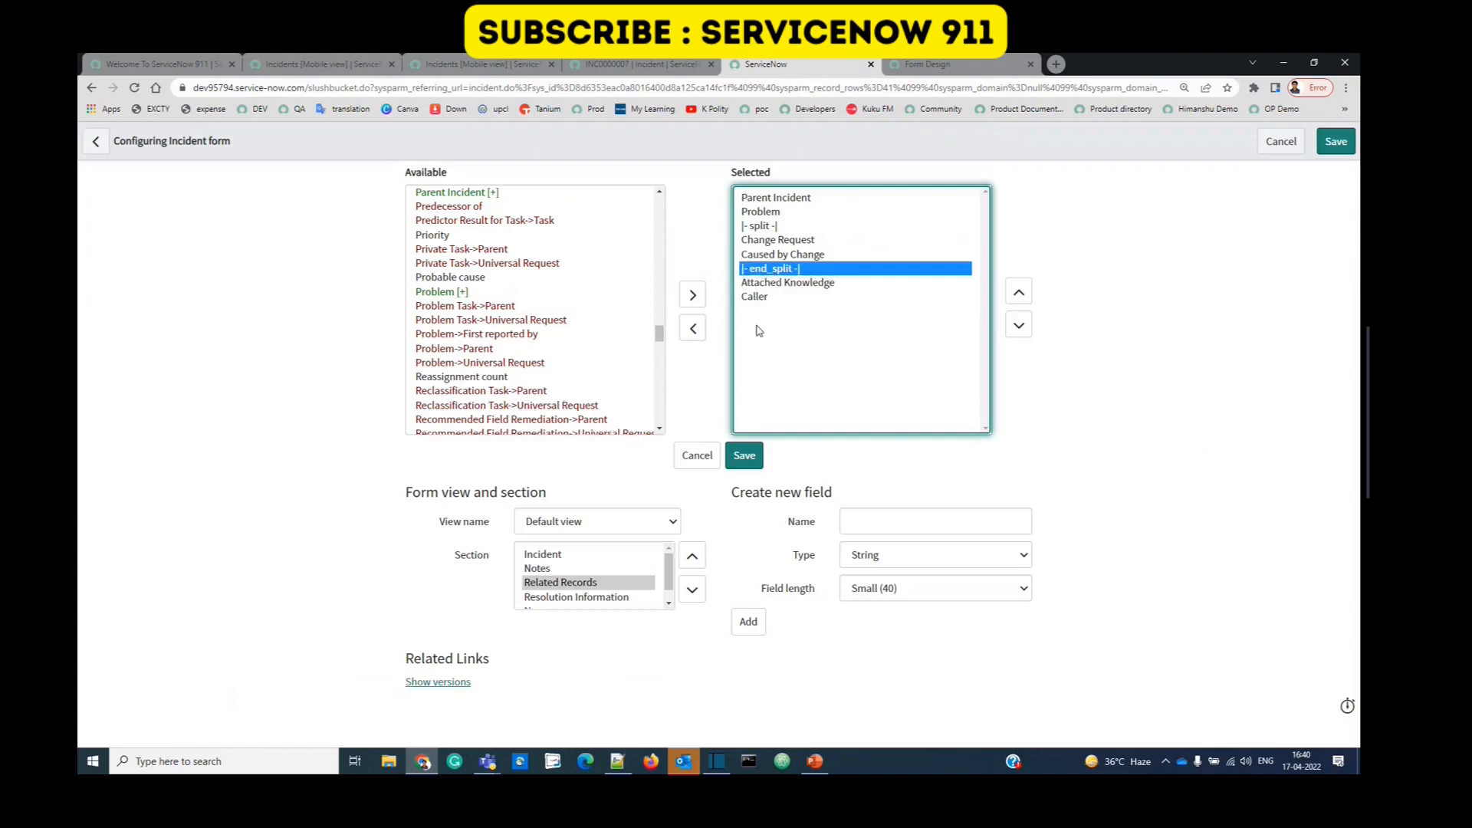
click(706, 400)
scroll(567, 587, down, 2)
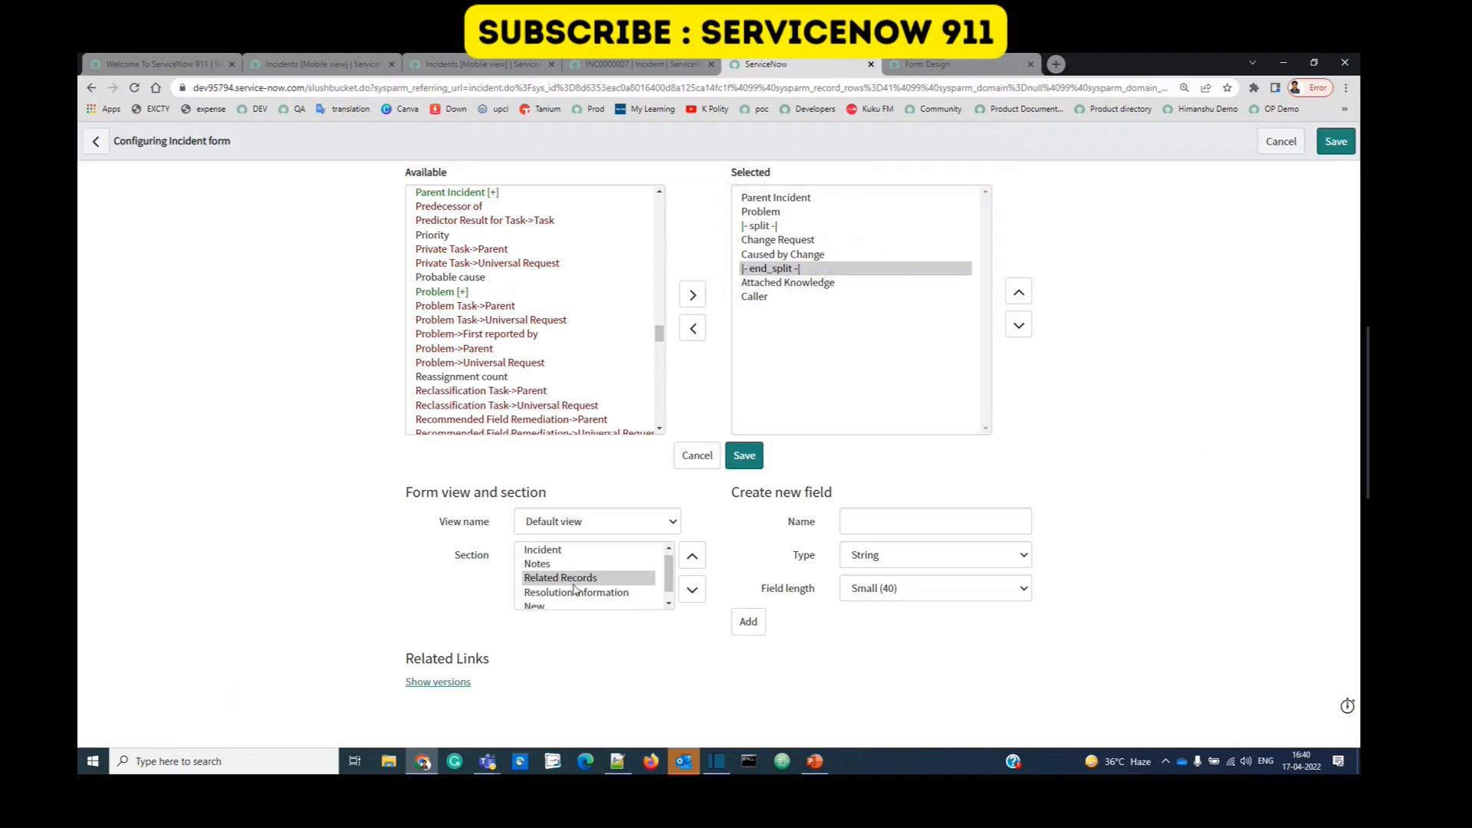
Step: Switch the form layout configuration to the Mobile view and compare its fields with the incident form
click(585, 522)
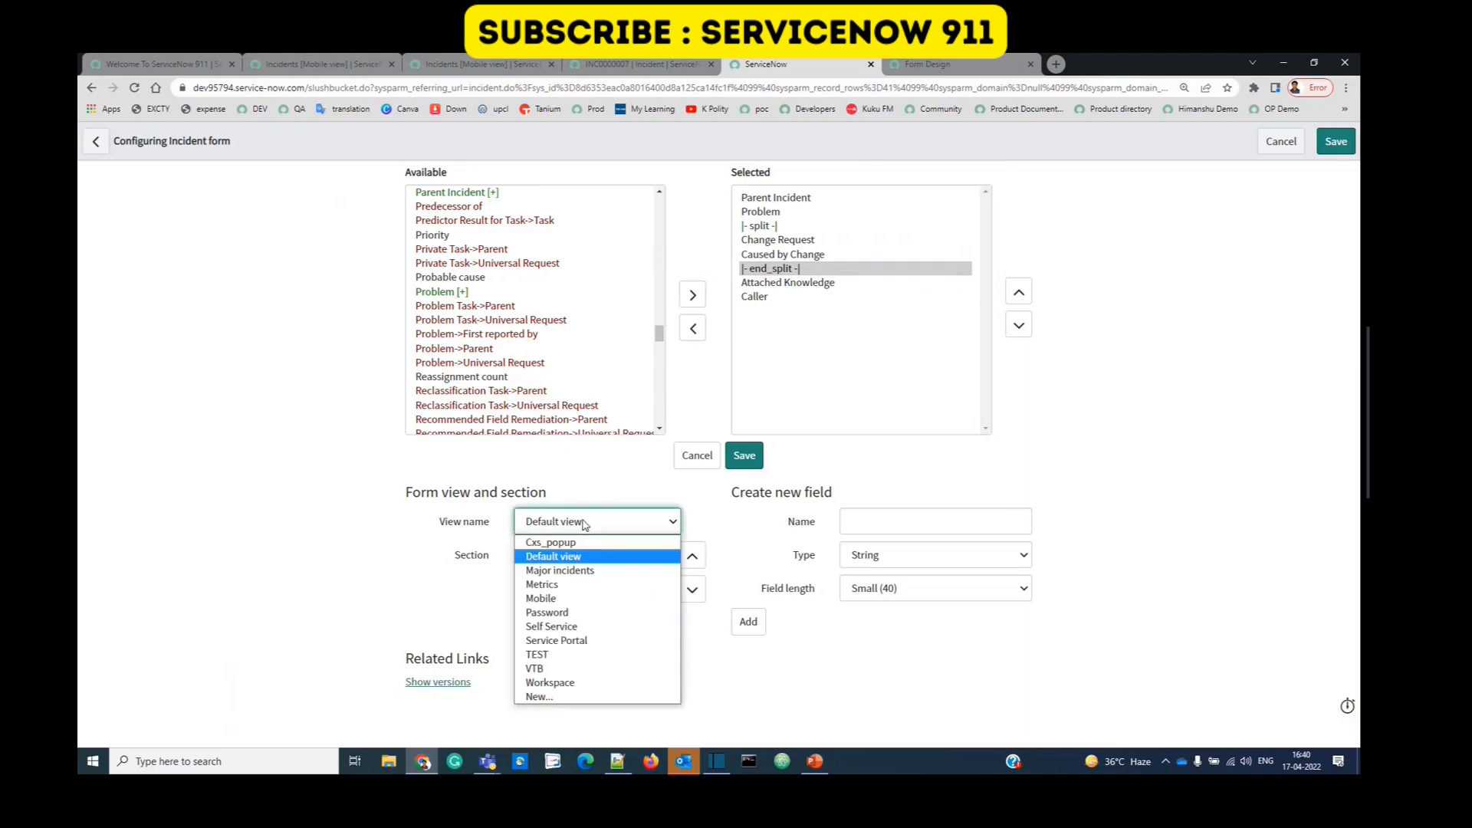
click(562, 602)
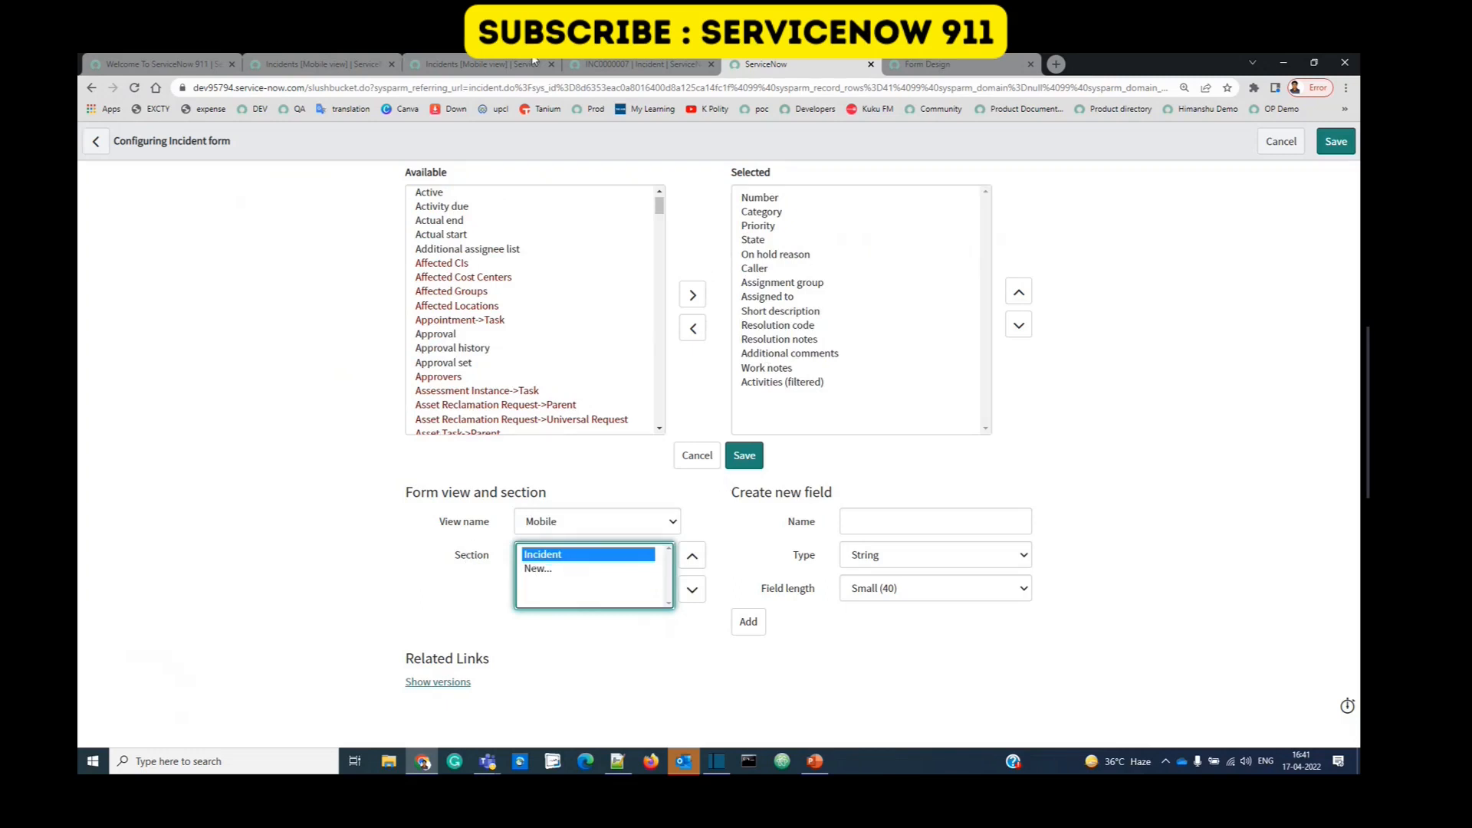
click(614, 65)
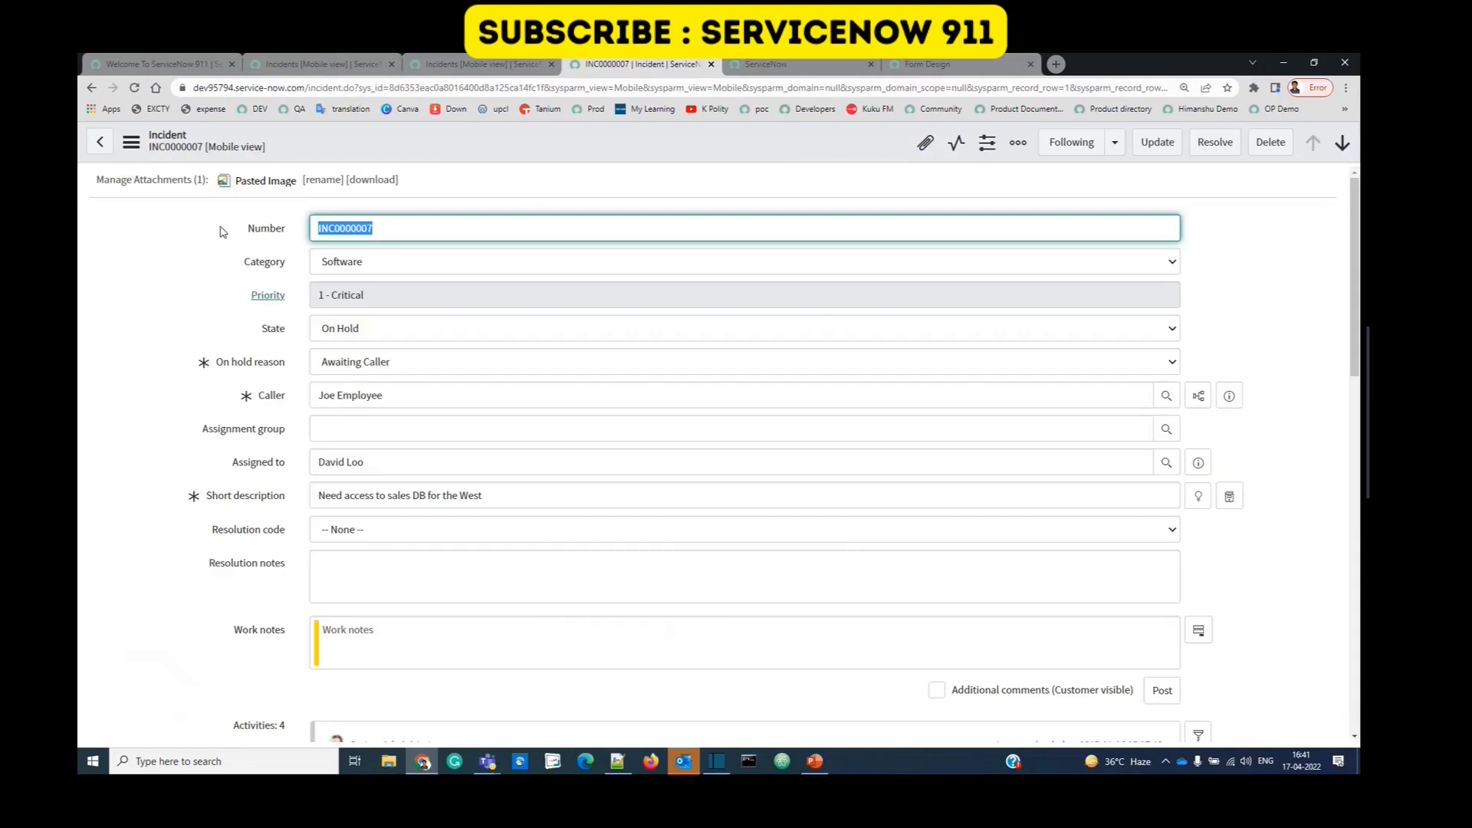
scroll(265, 464, down, 5)
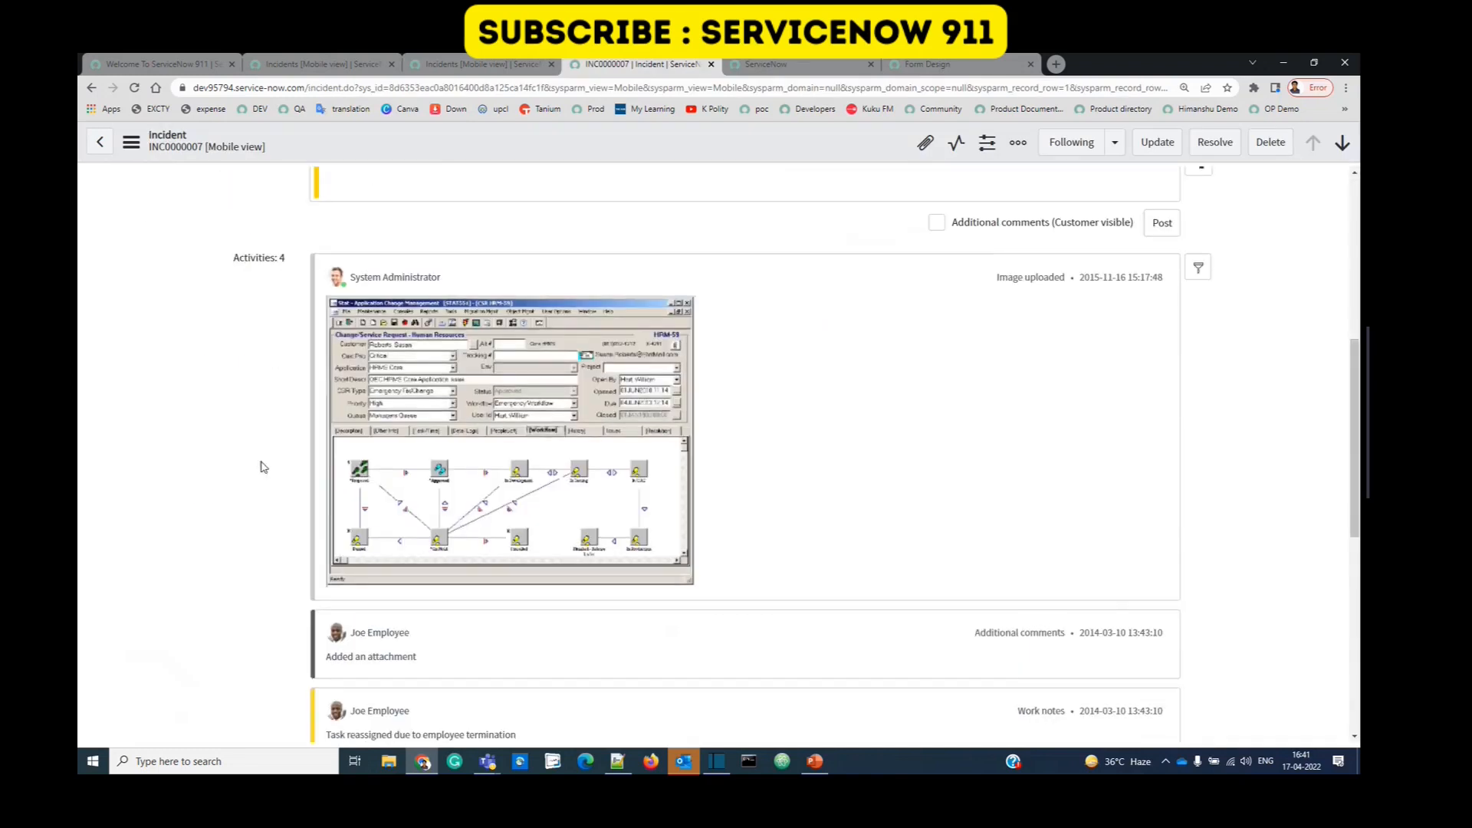
Step: Return to the form layout configuration and create a section named "test section" in the Mobile view
scroll(263, 467, down, 4)
scroll(166, 564, up, 10)
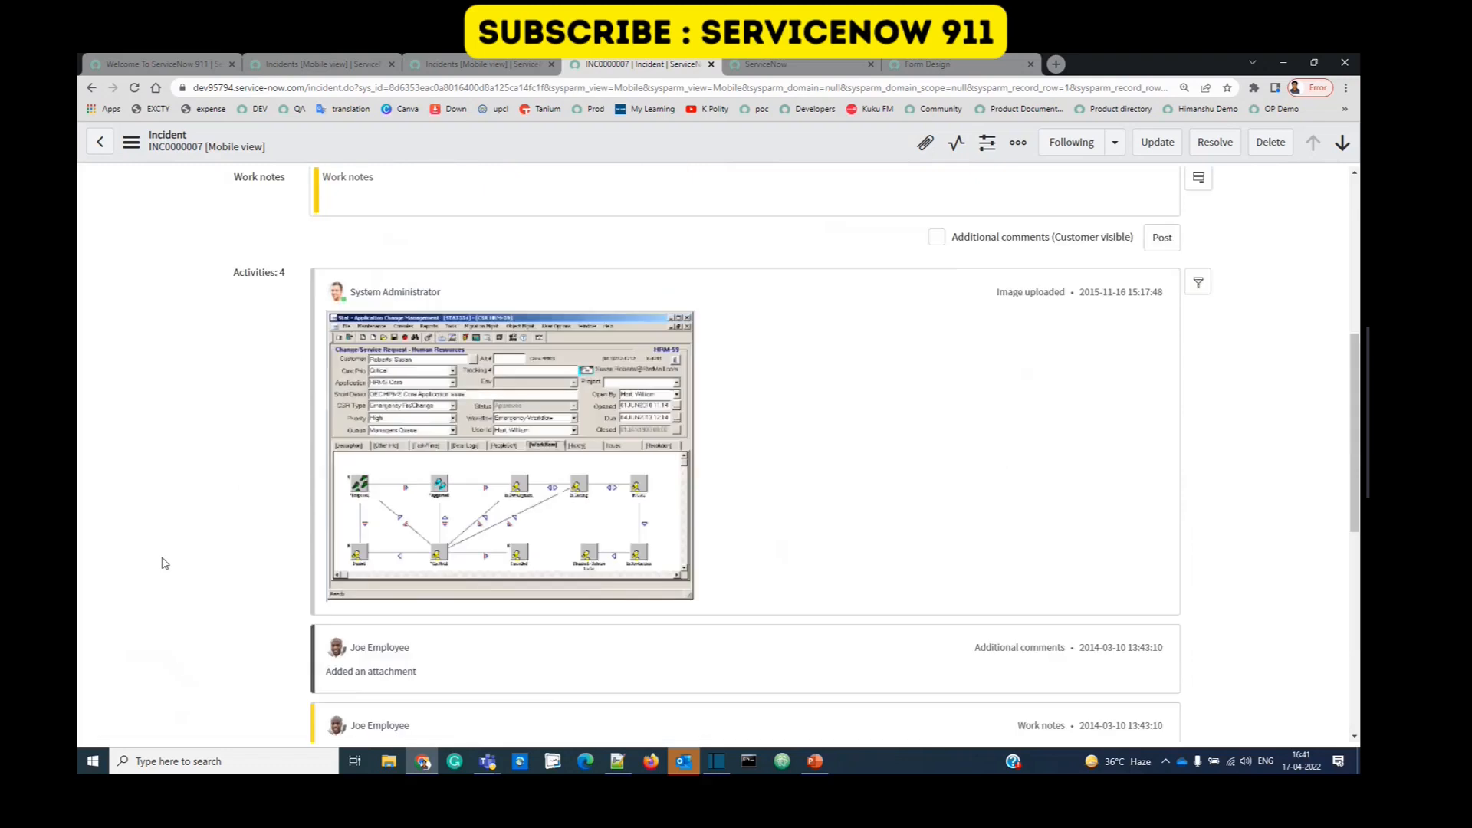
click(785, 66)
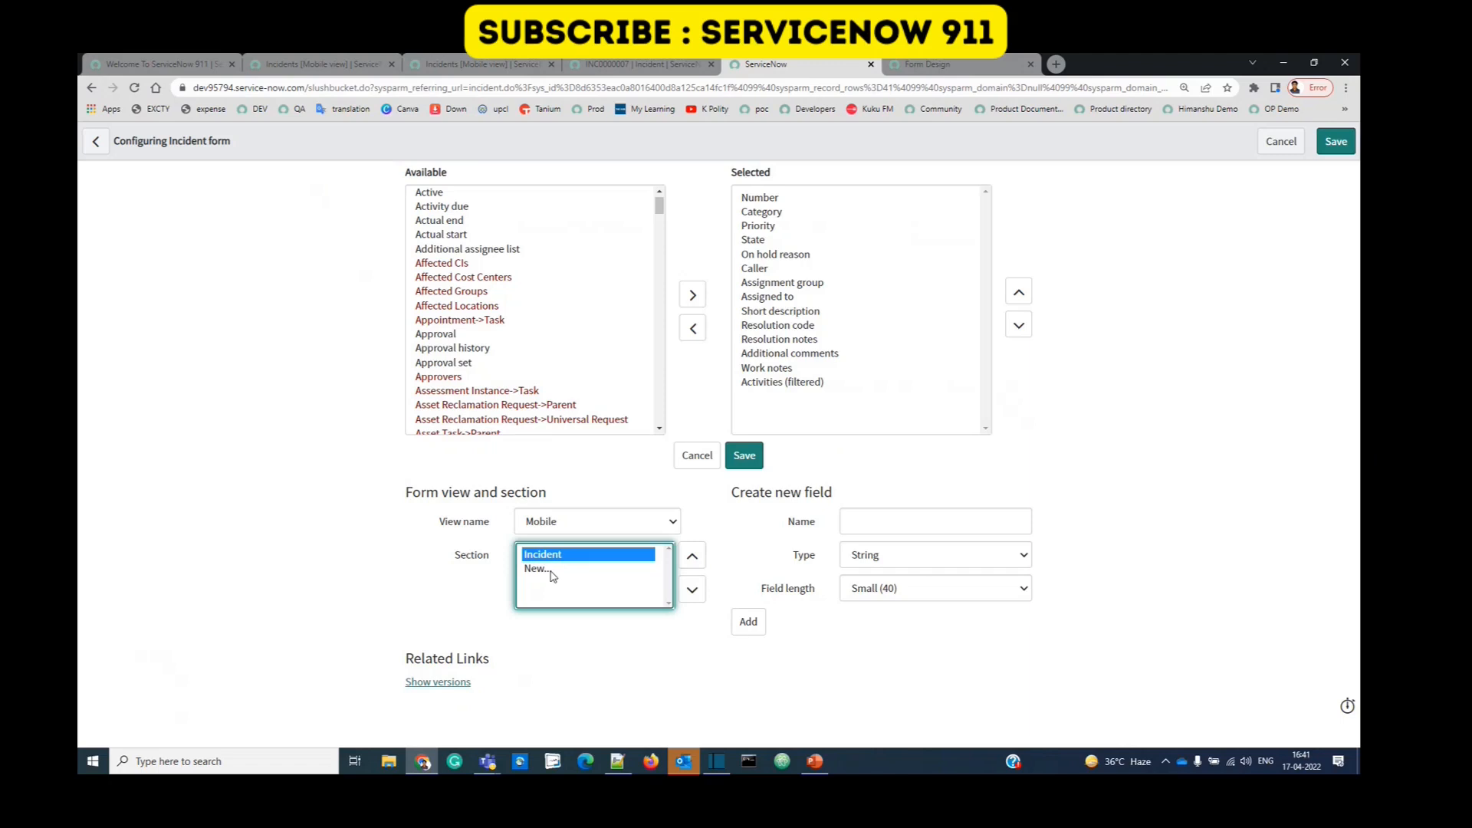
click(551, 571)
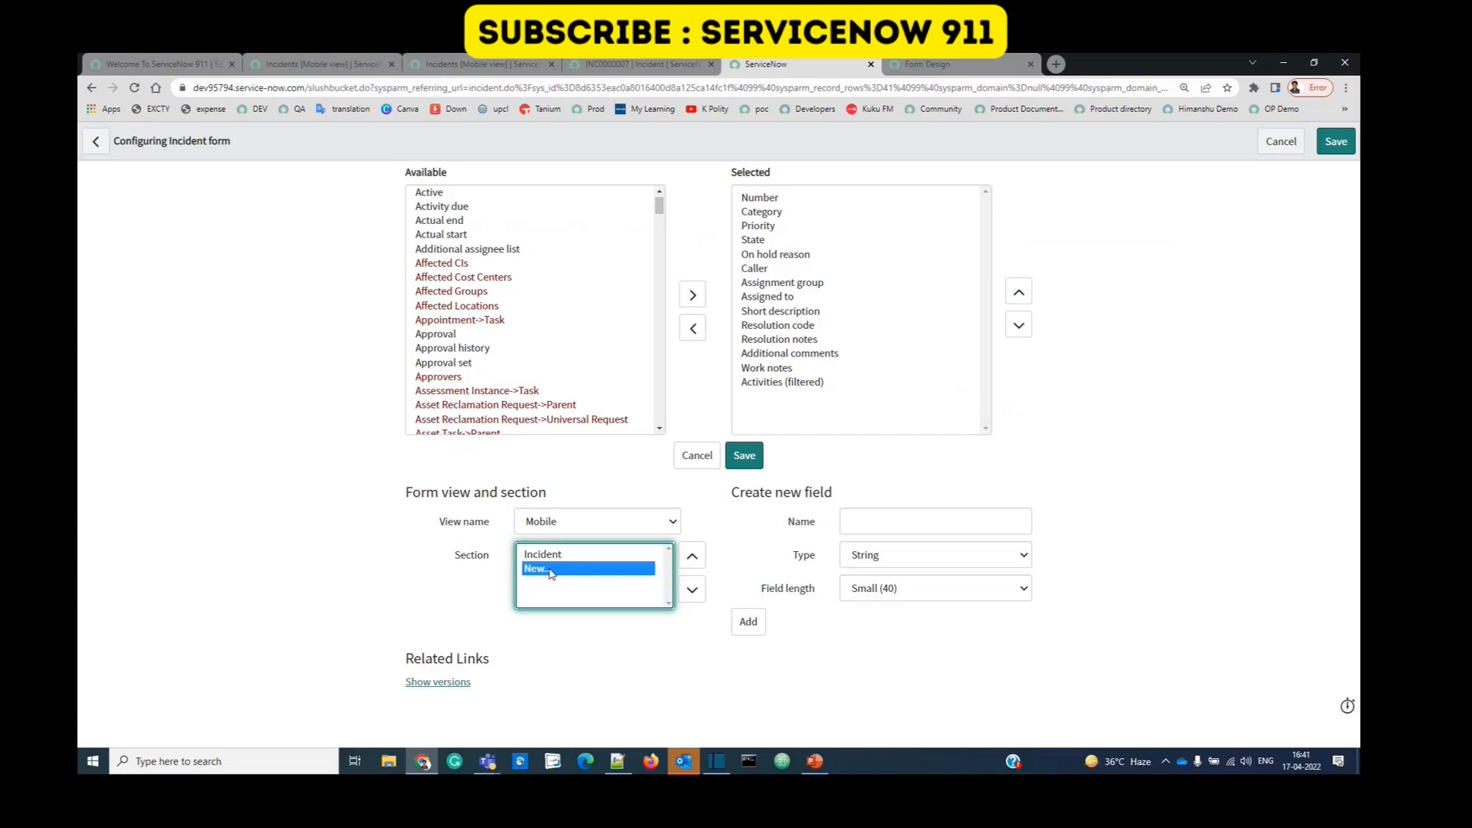
text(test section)
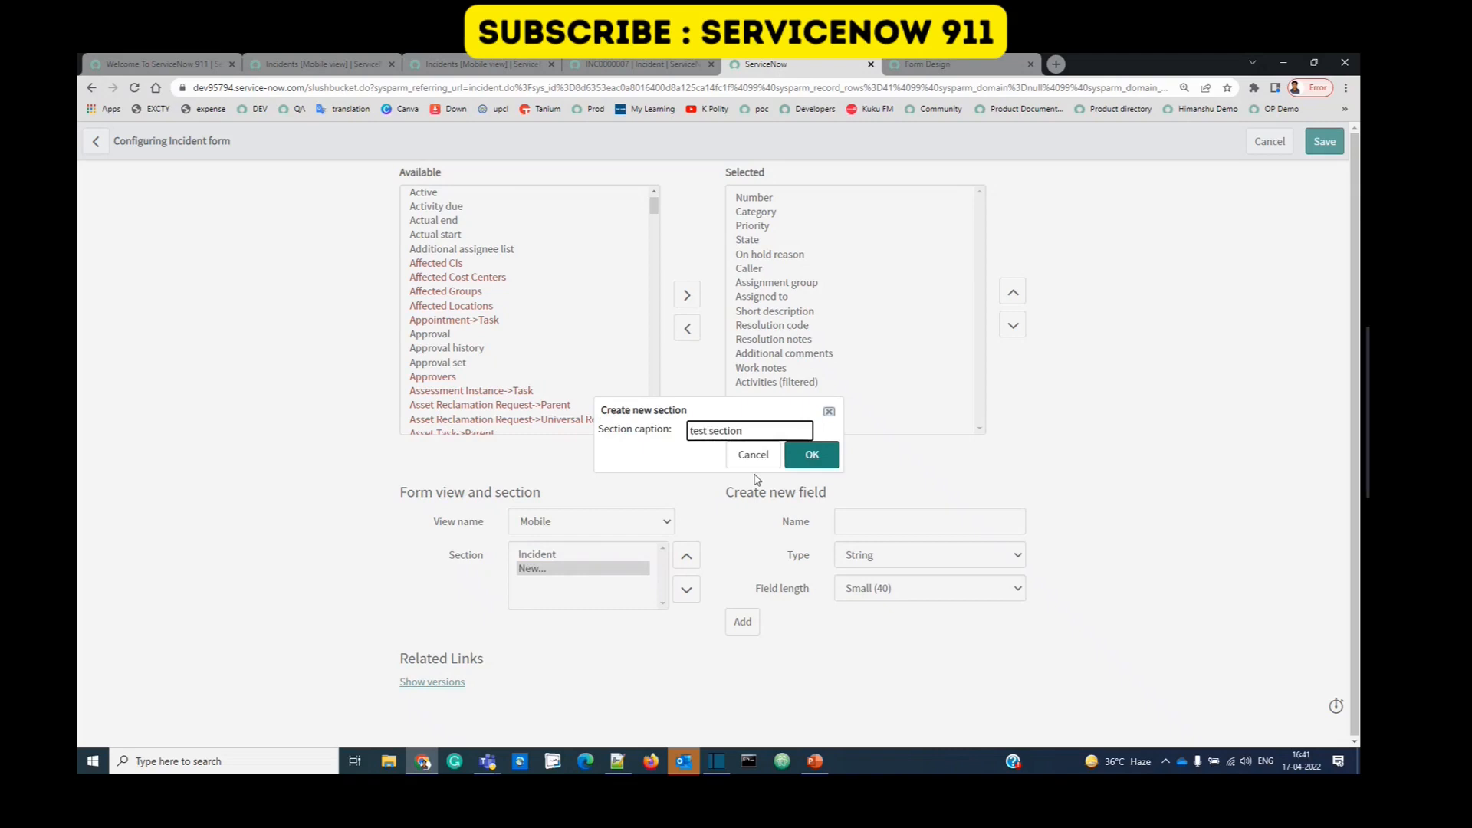
click(812, 451)
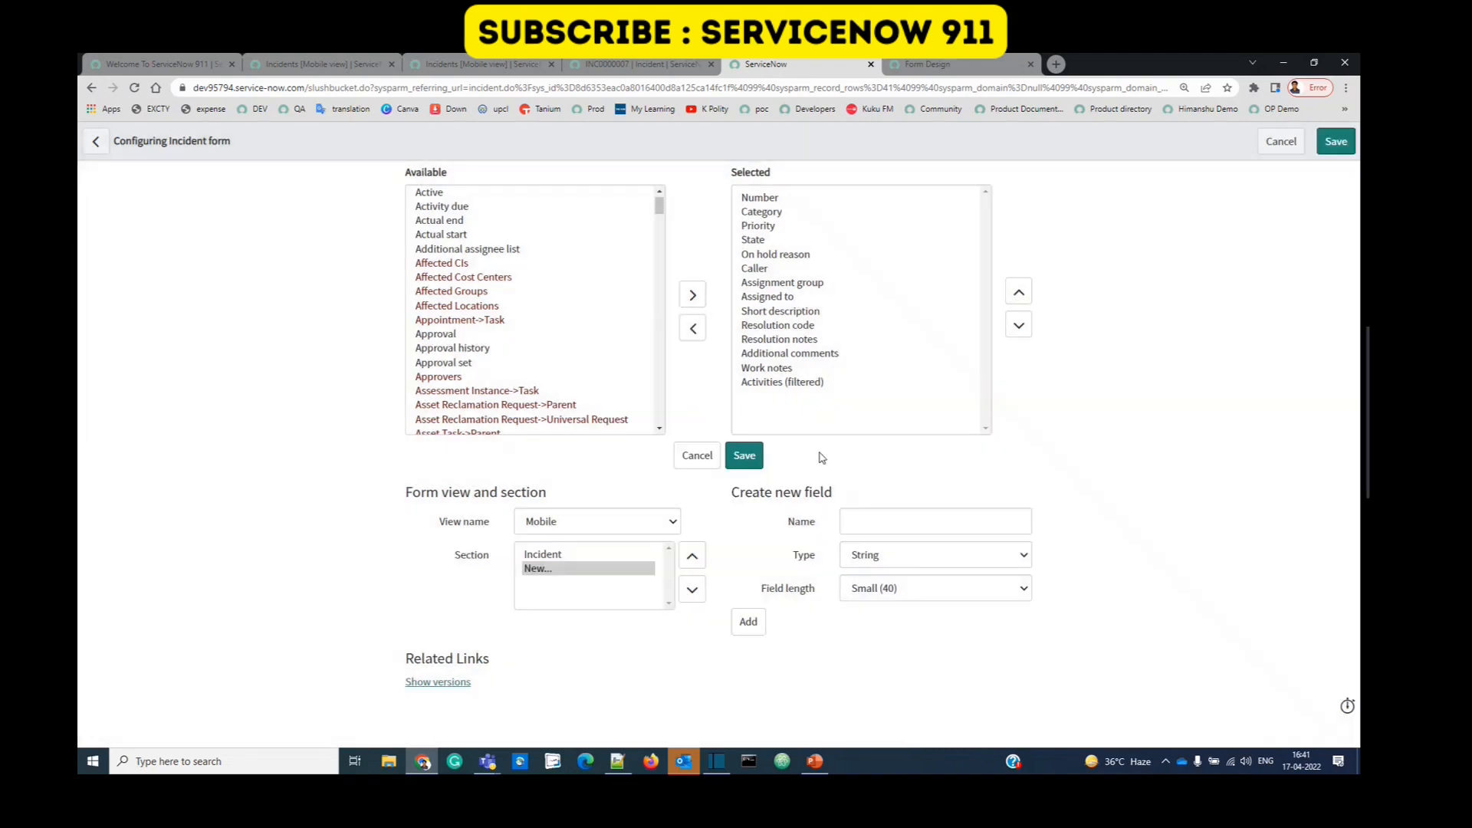
Step: Add the Active, Activity due, Actual end, Actual start, Additional assignee list and Additional comments fields to the test section
click(572, 577)
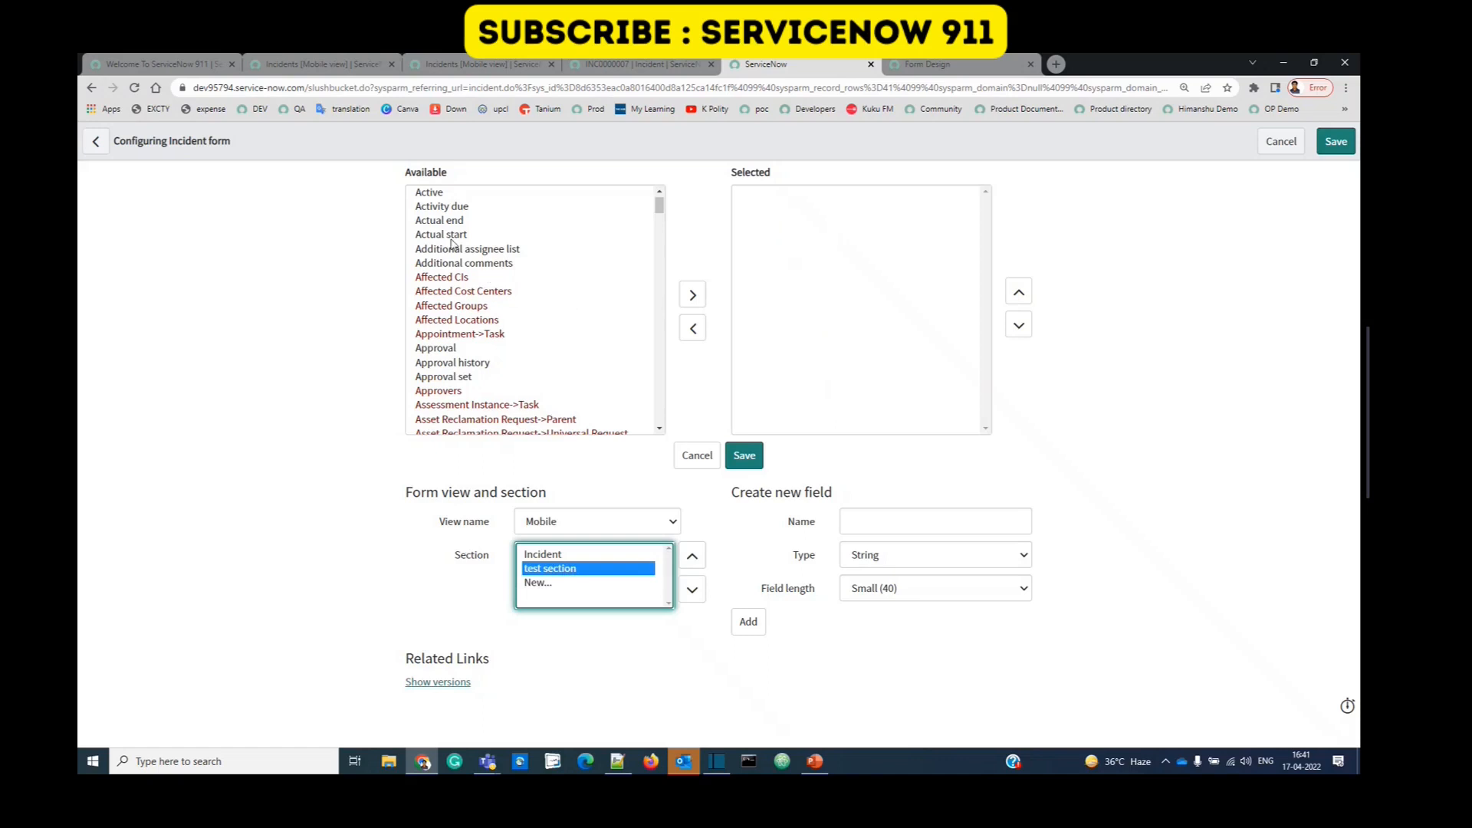
drag(443, 198, 442, 263)
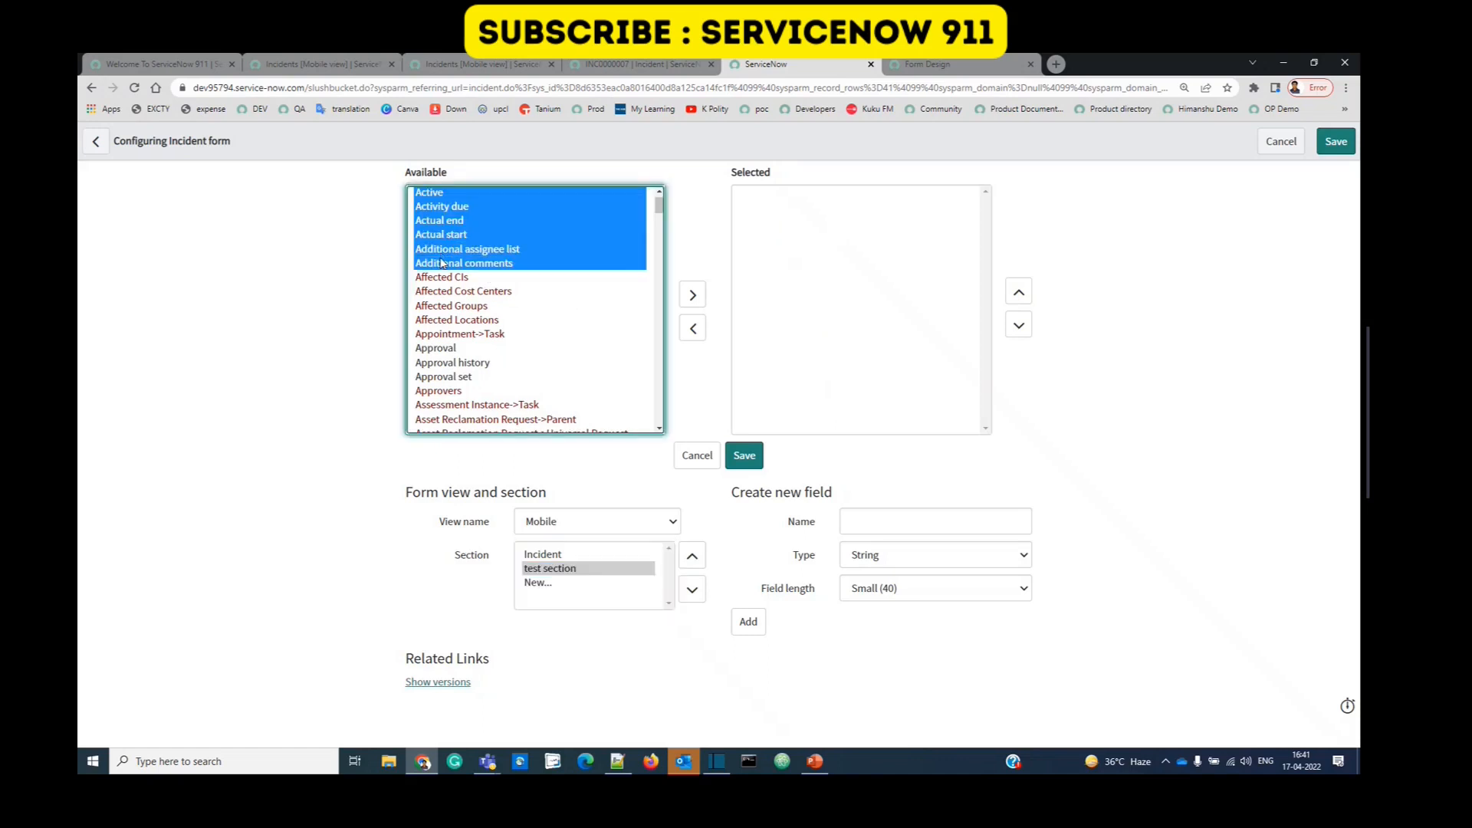
click(692, 299)
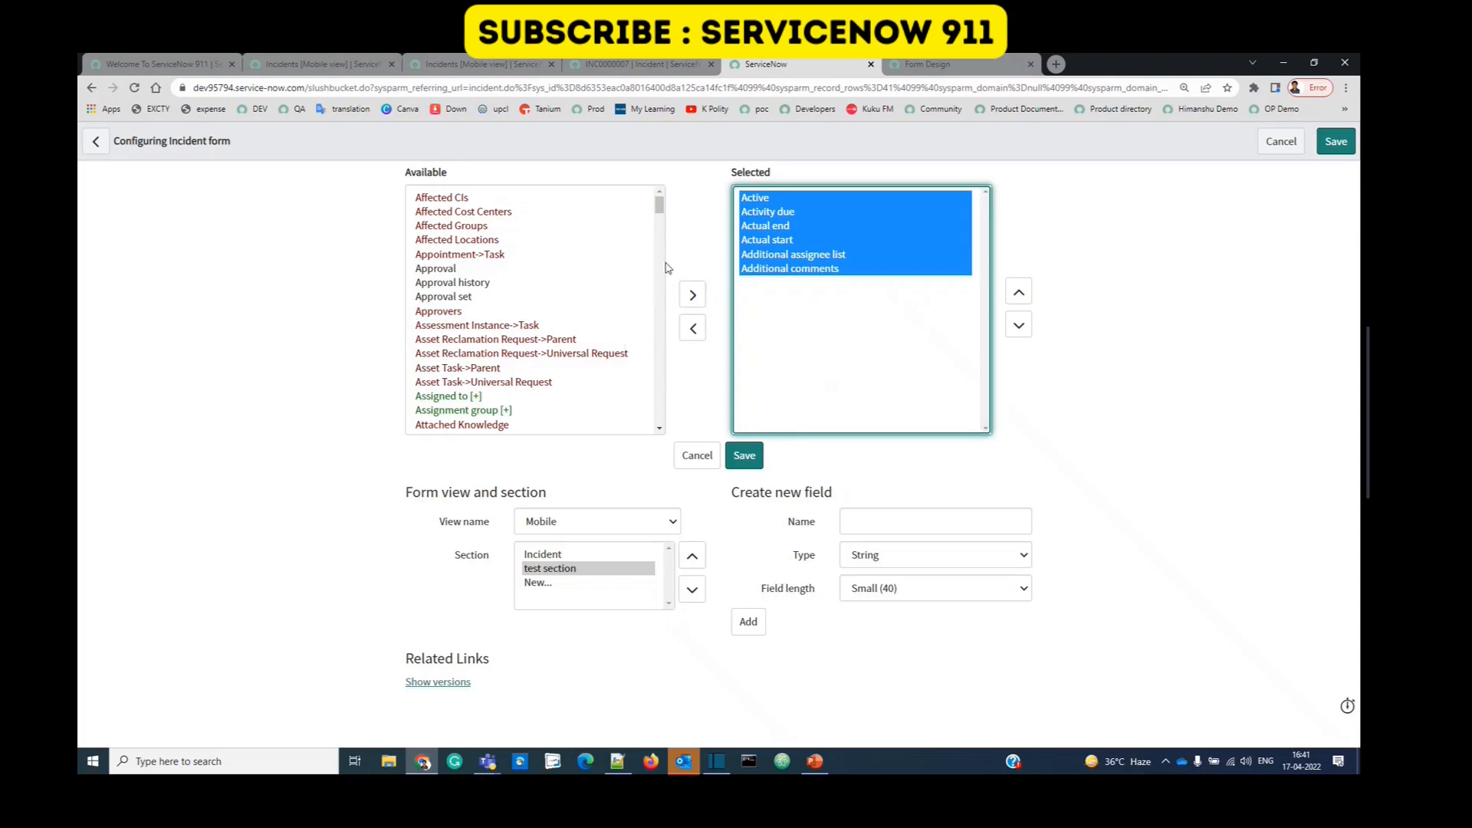
Step: Add a split between Actual end and Actual start in the test section and save the layout
drag(659, 205, 659, 415)
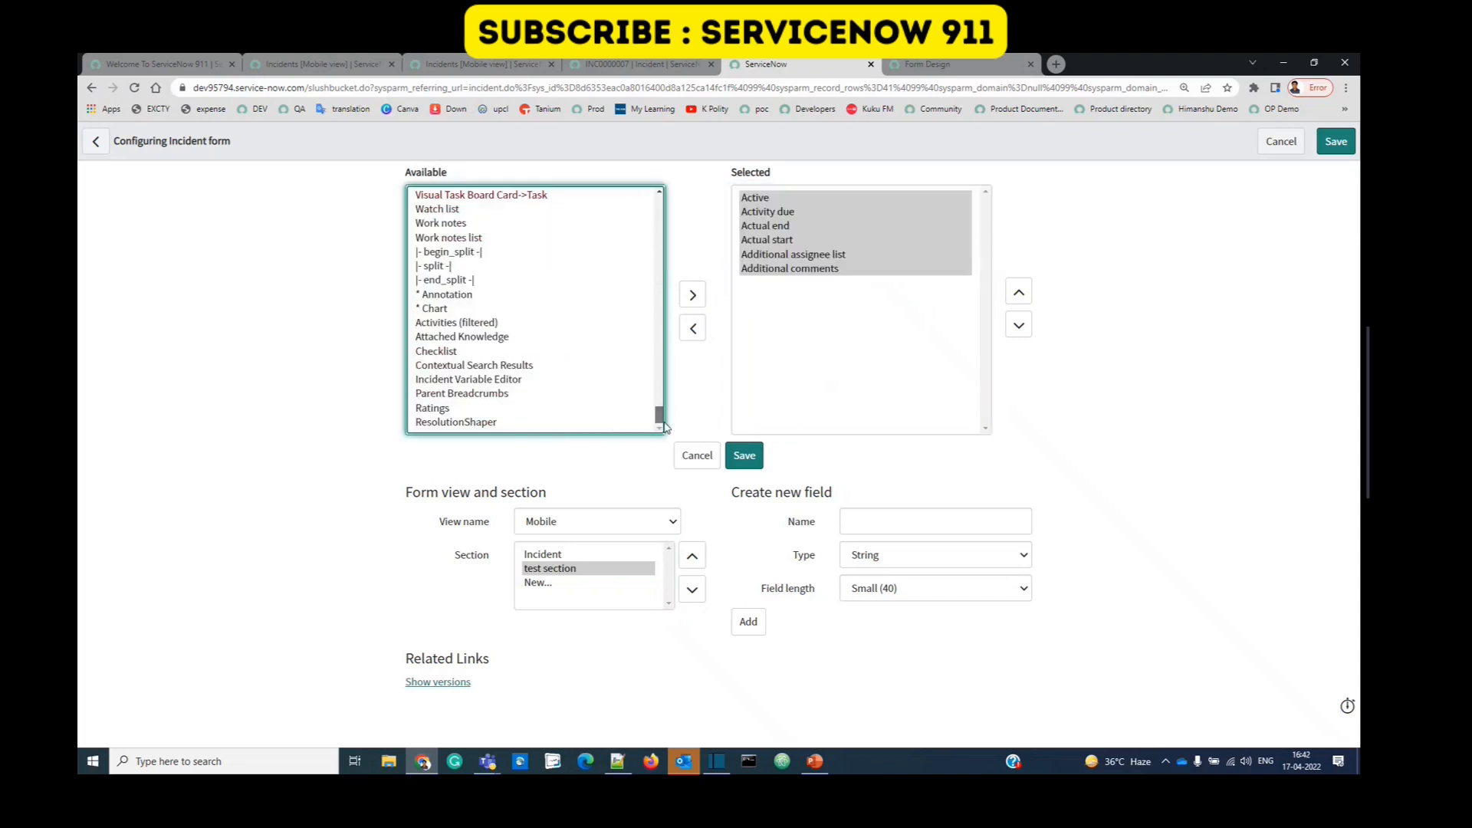
click(428, 268)
click(693, 295)
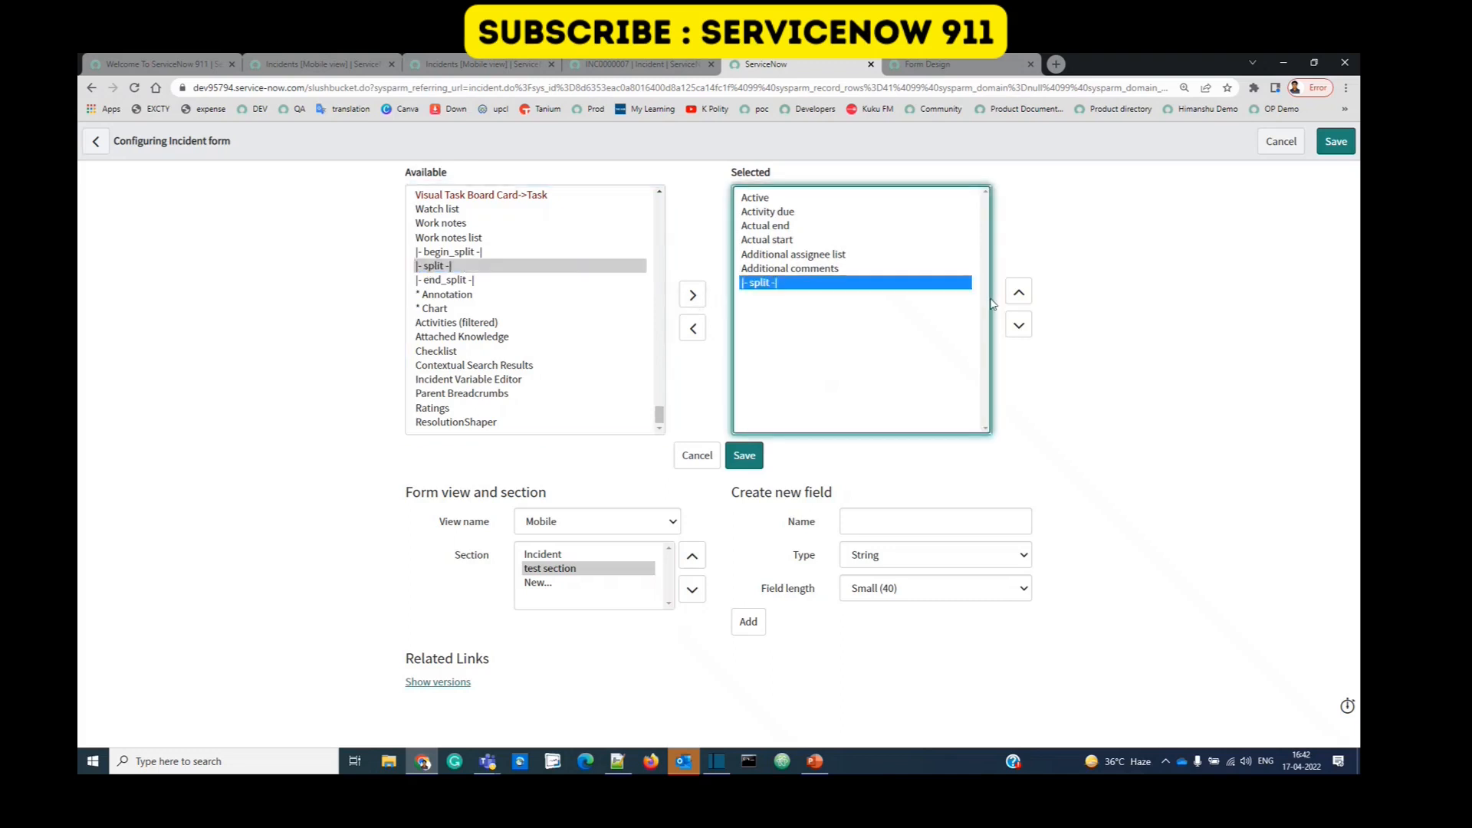
click(1019, 292)
click(1019, 292)
click(1018, 292)
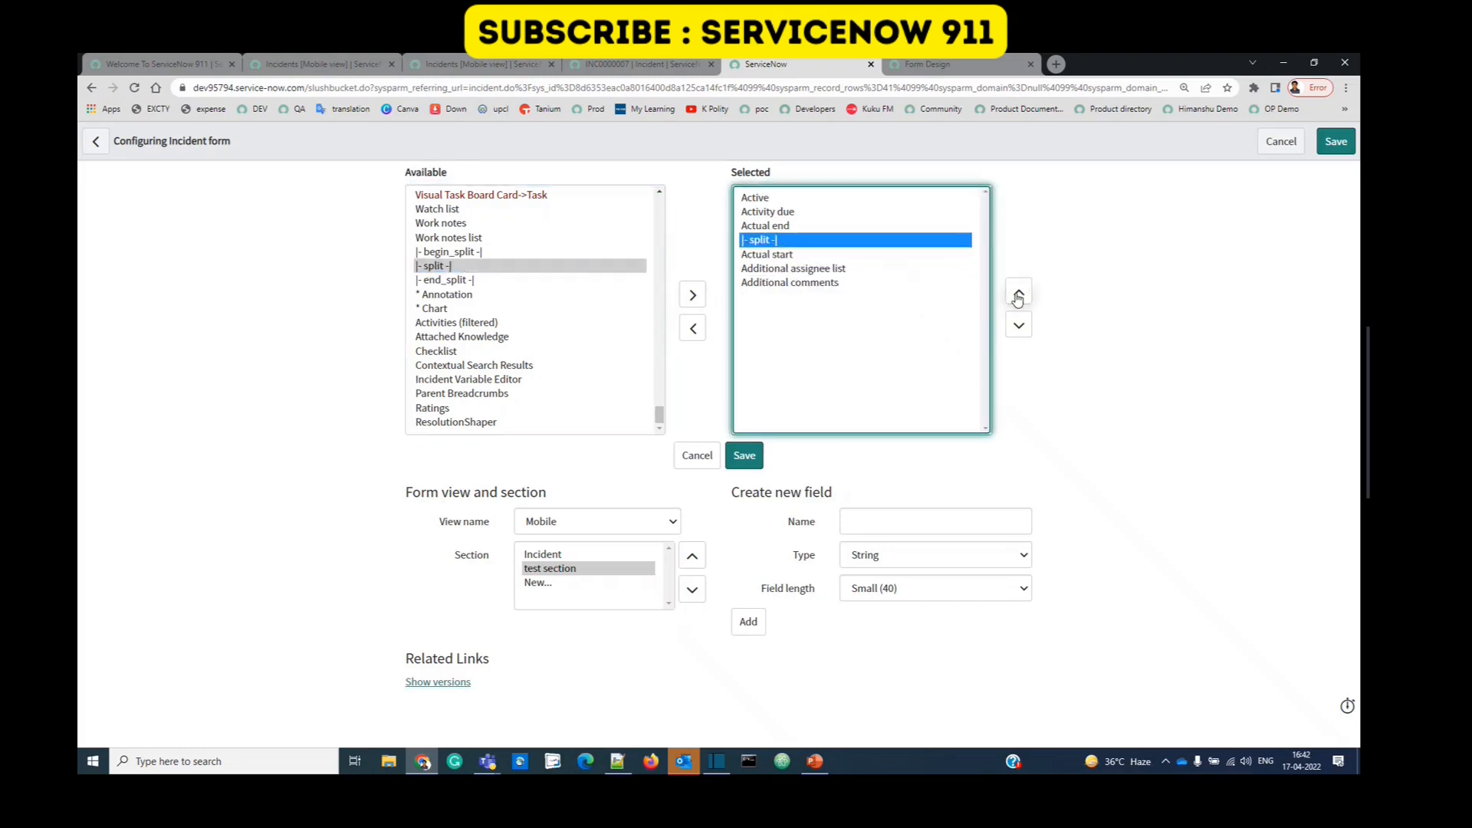
click(740, 458)
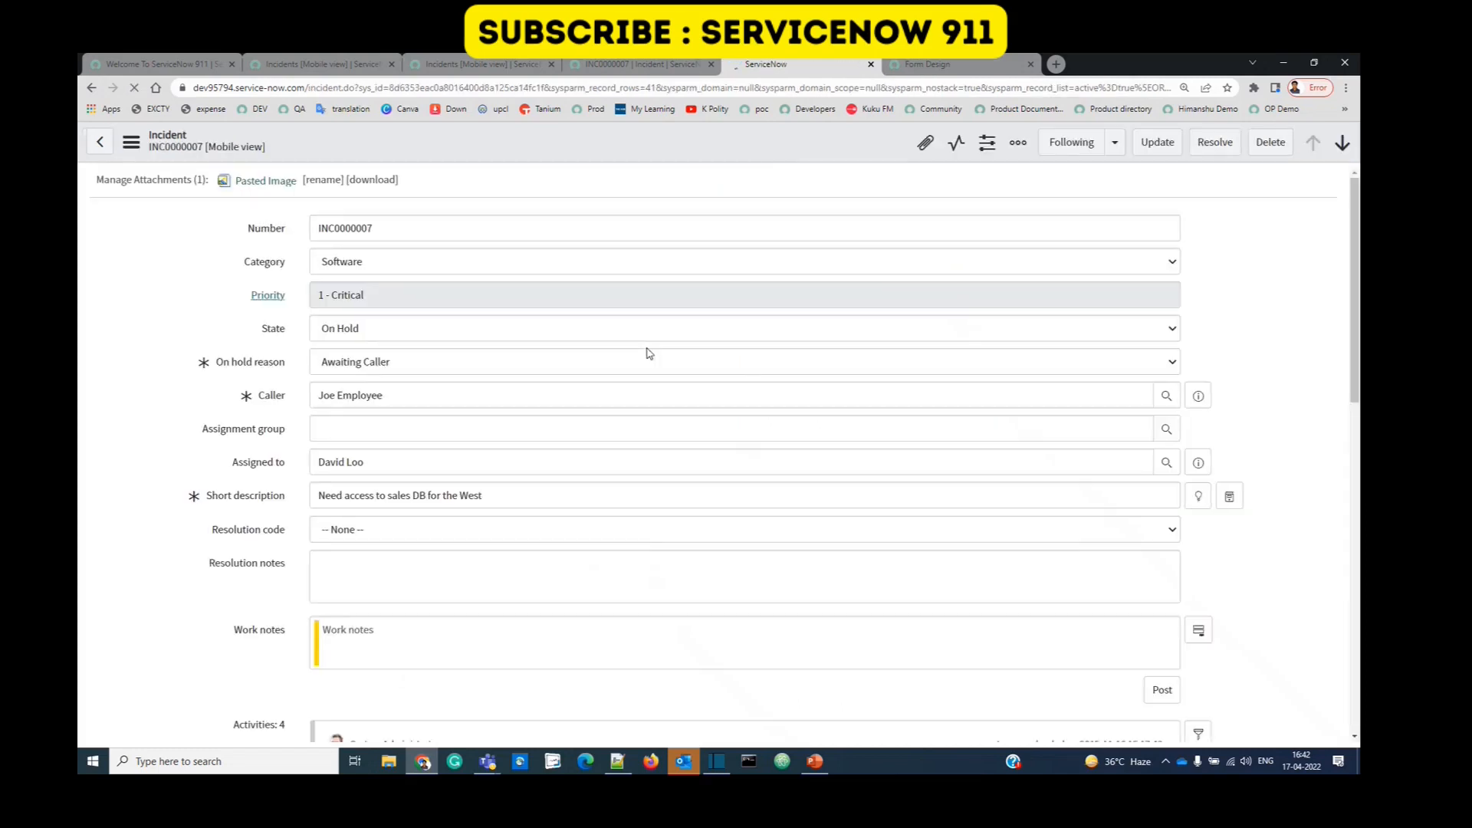
Step: Examine how the test section's fields are divided into two columns on the incident form
scroll(197, 486, down, 15)
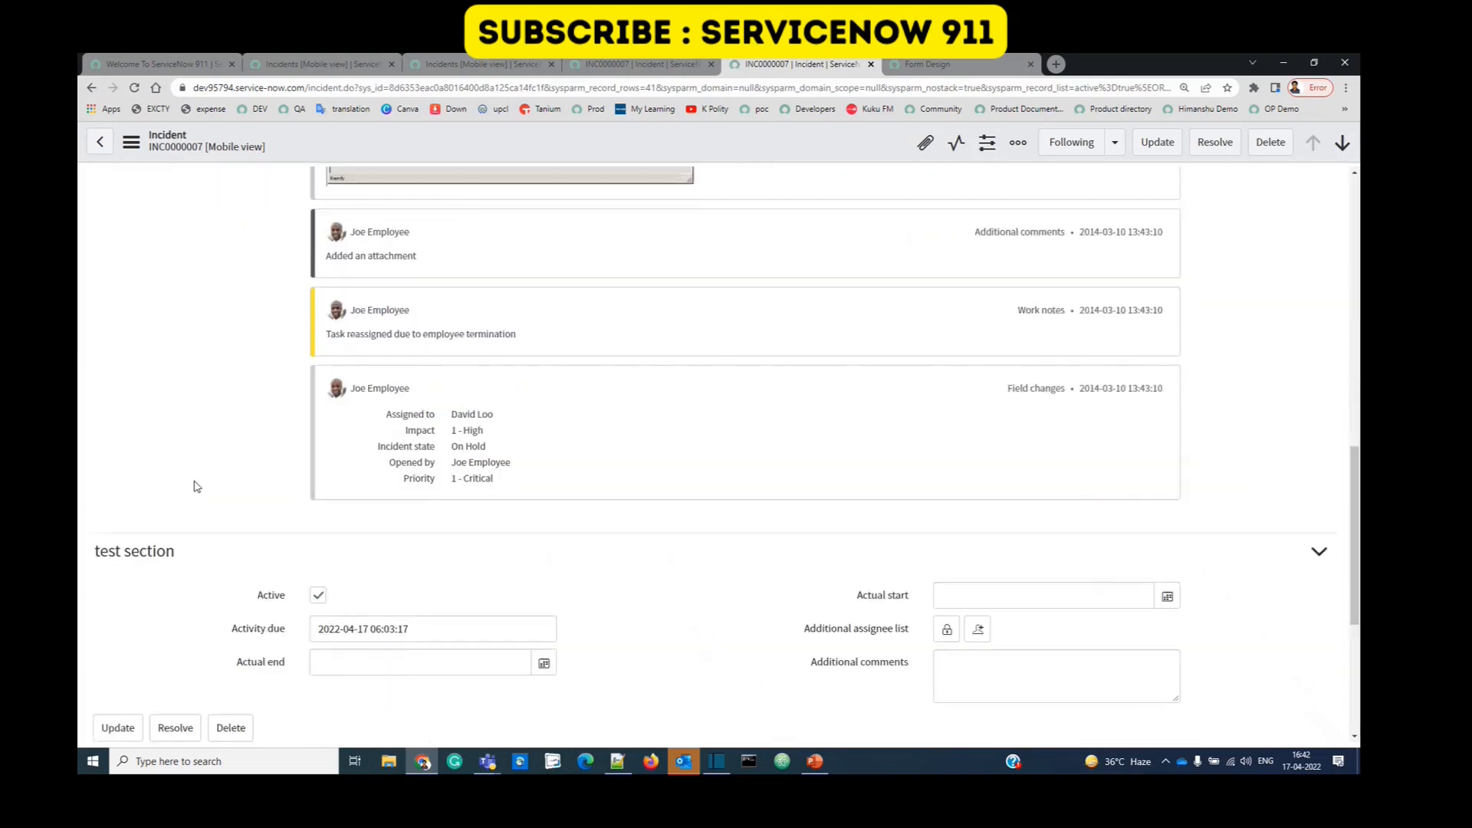
scroll(197, 486, down, 3)
drag(189, 287, 86, 296)
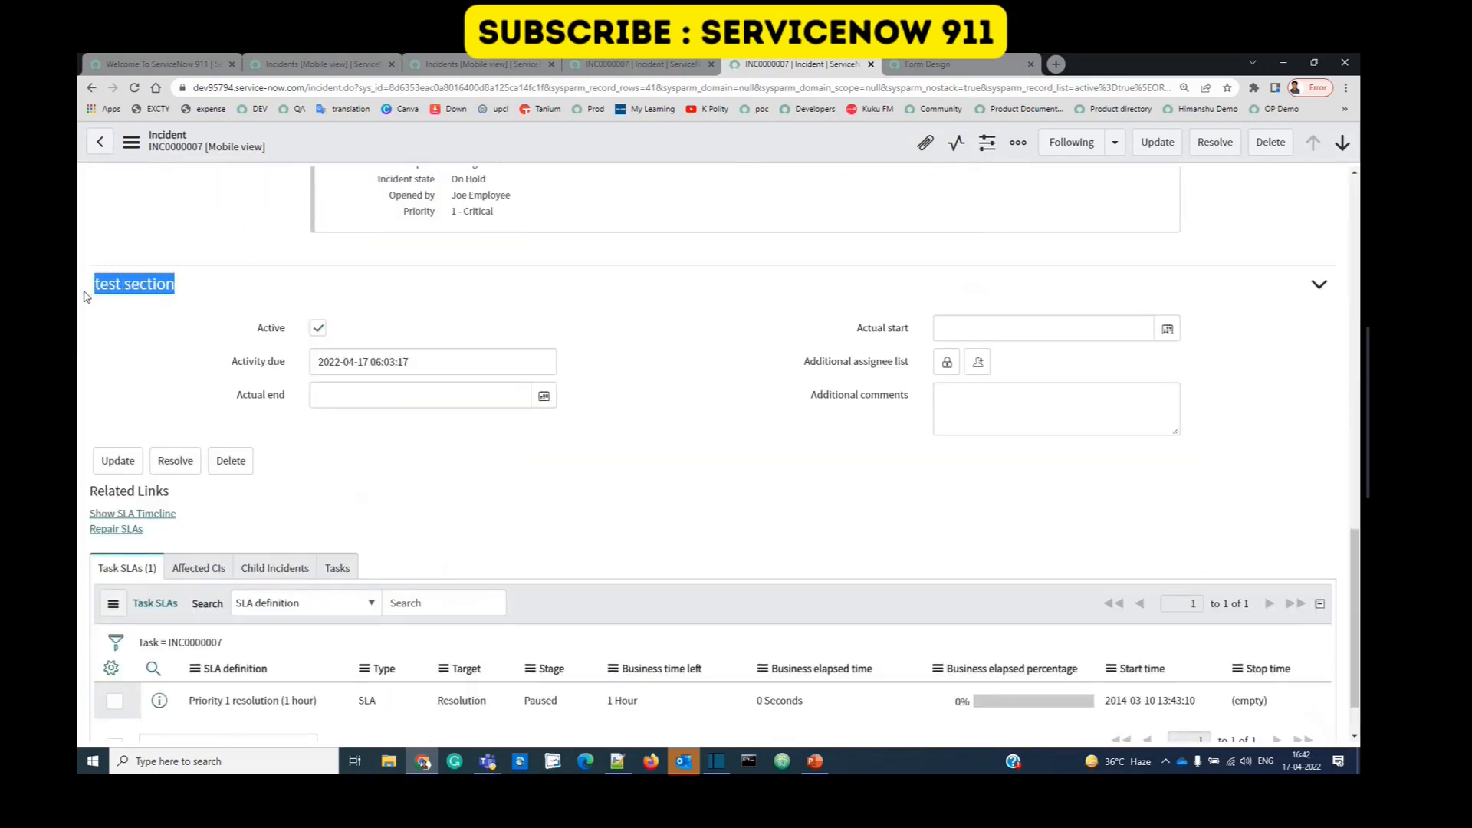
click(261, 332)
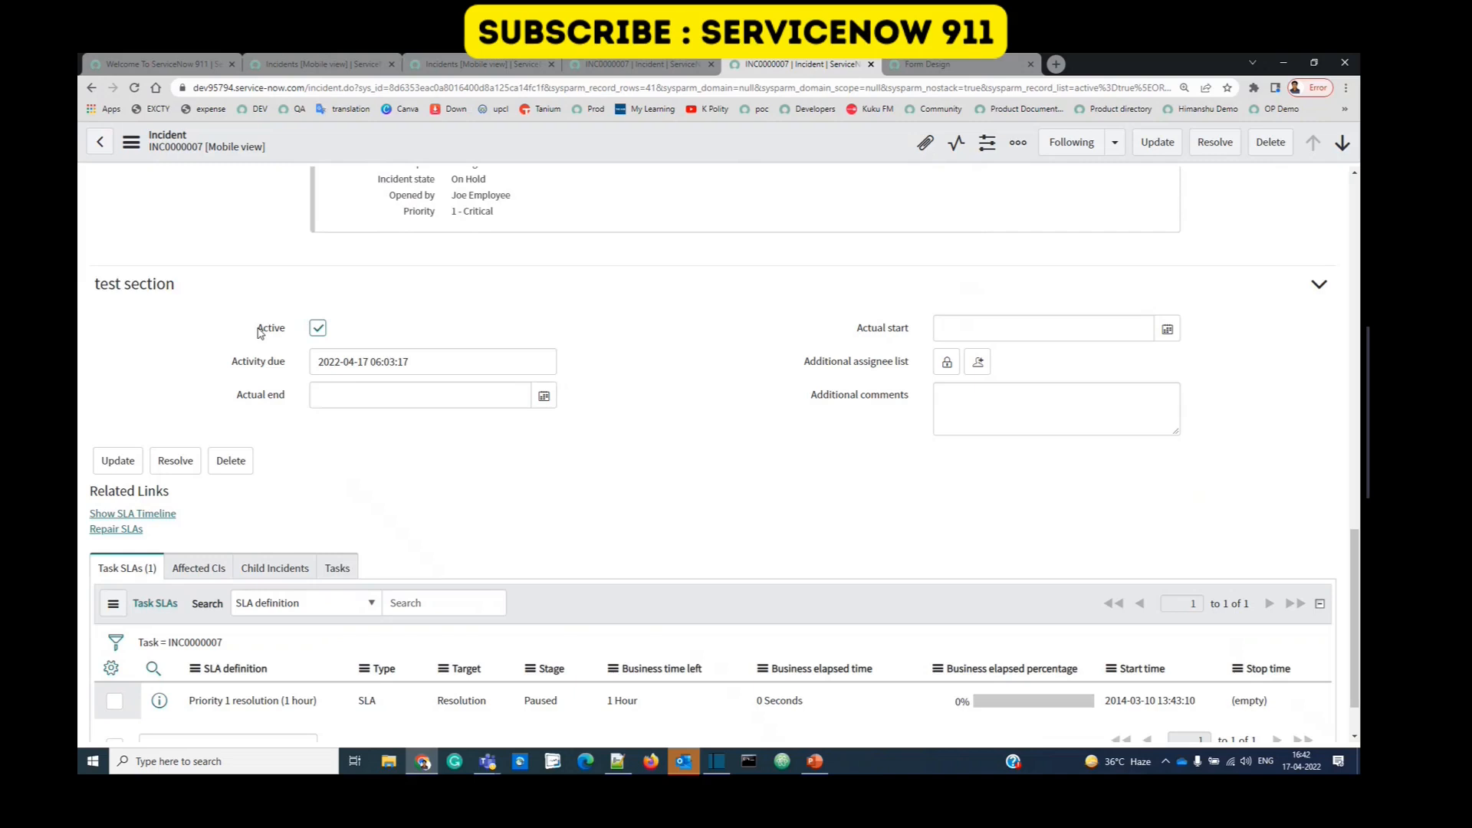
drag(259, 331, 285, 401)
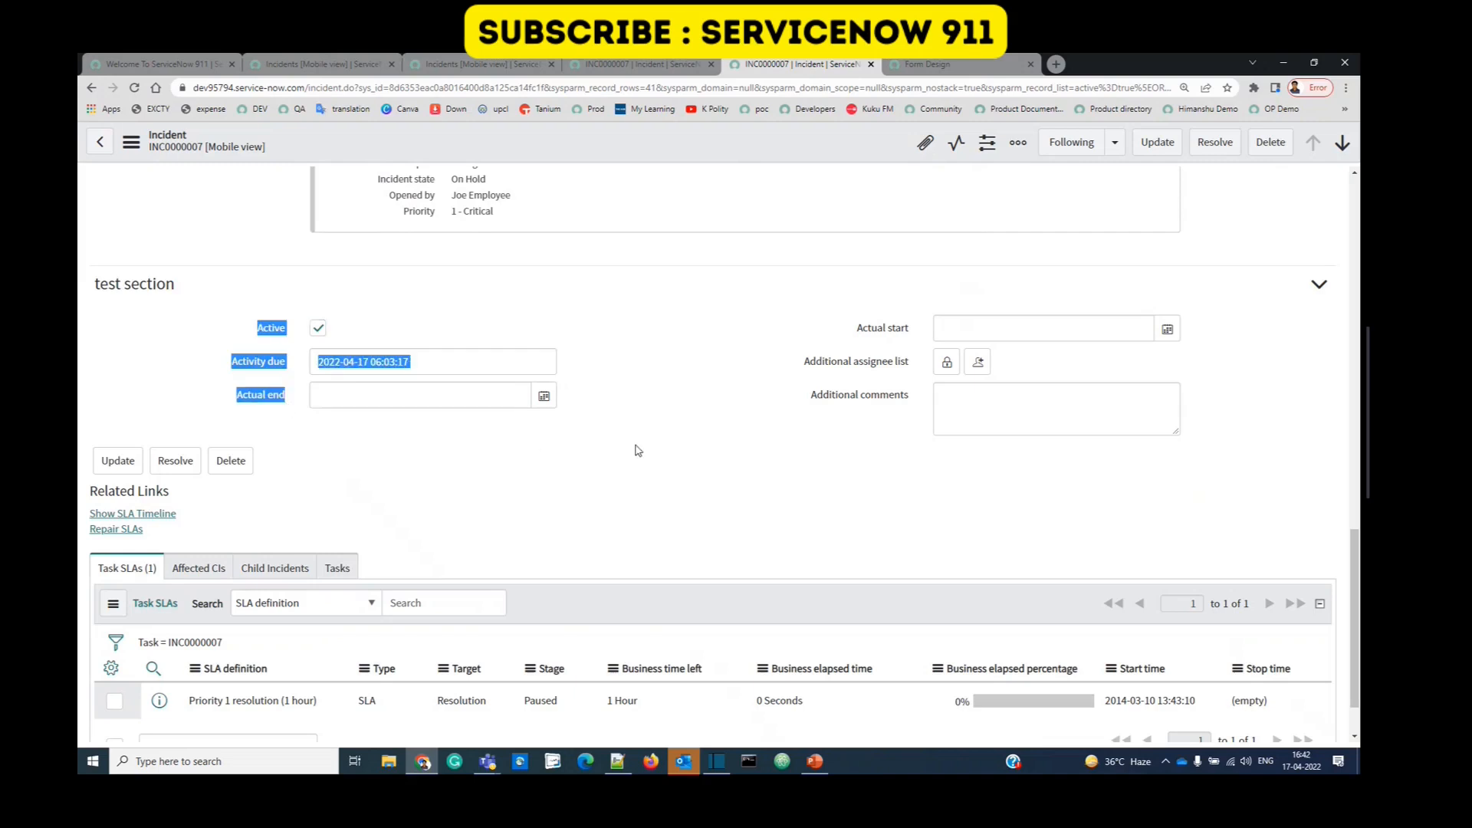
drag(855, 322, 930, 420)
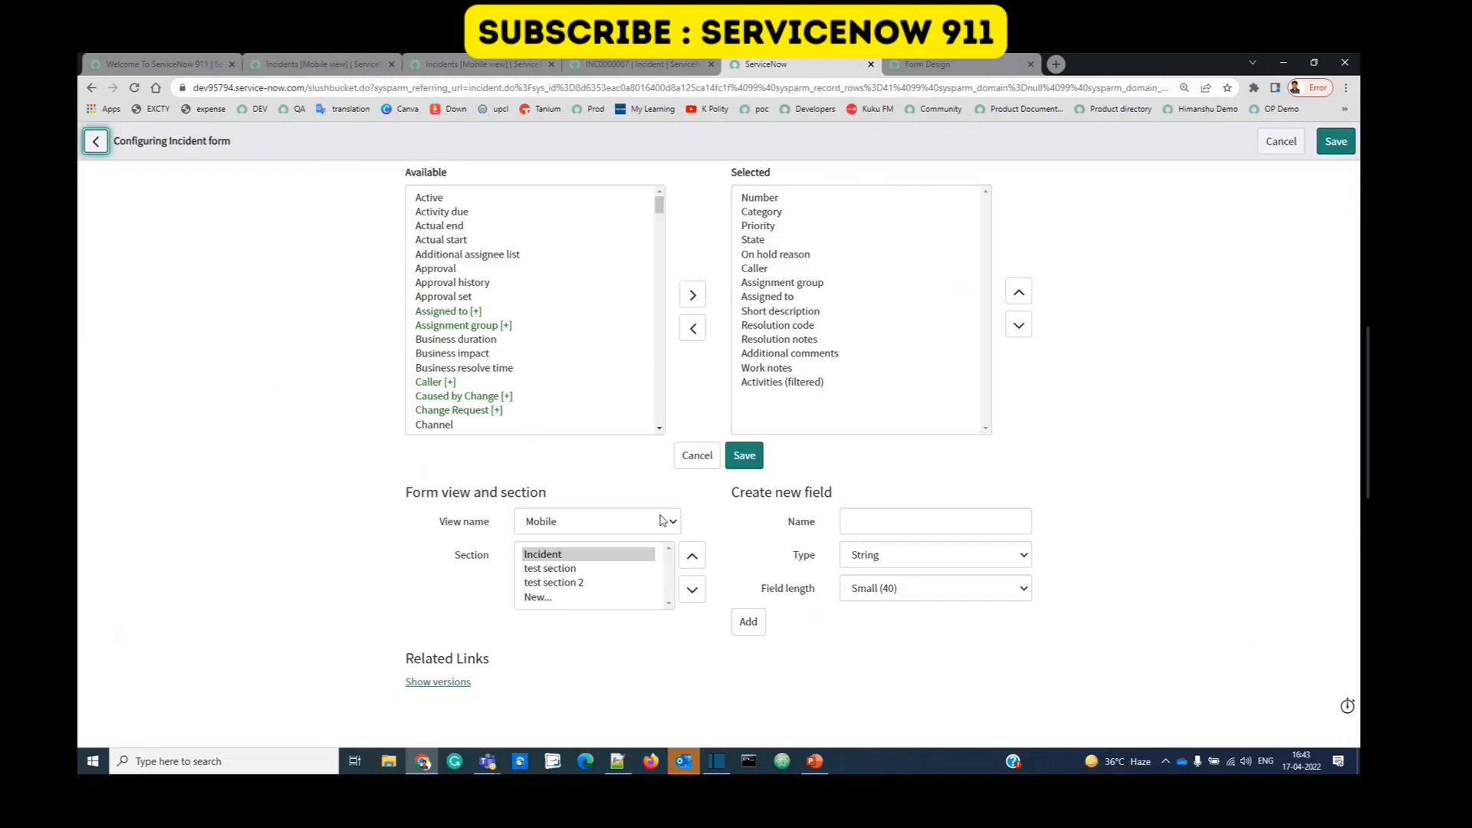
Step: Create a new form view named 123456 in the form layout configuration
click(661, 521)
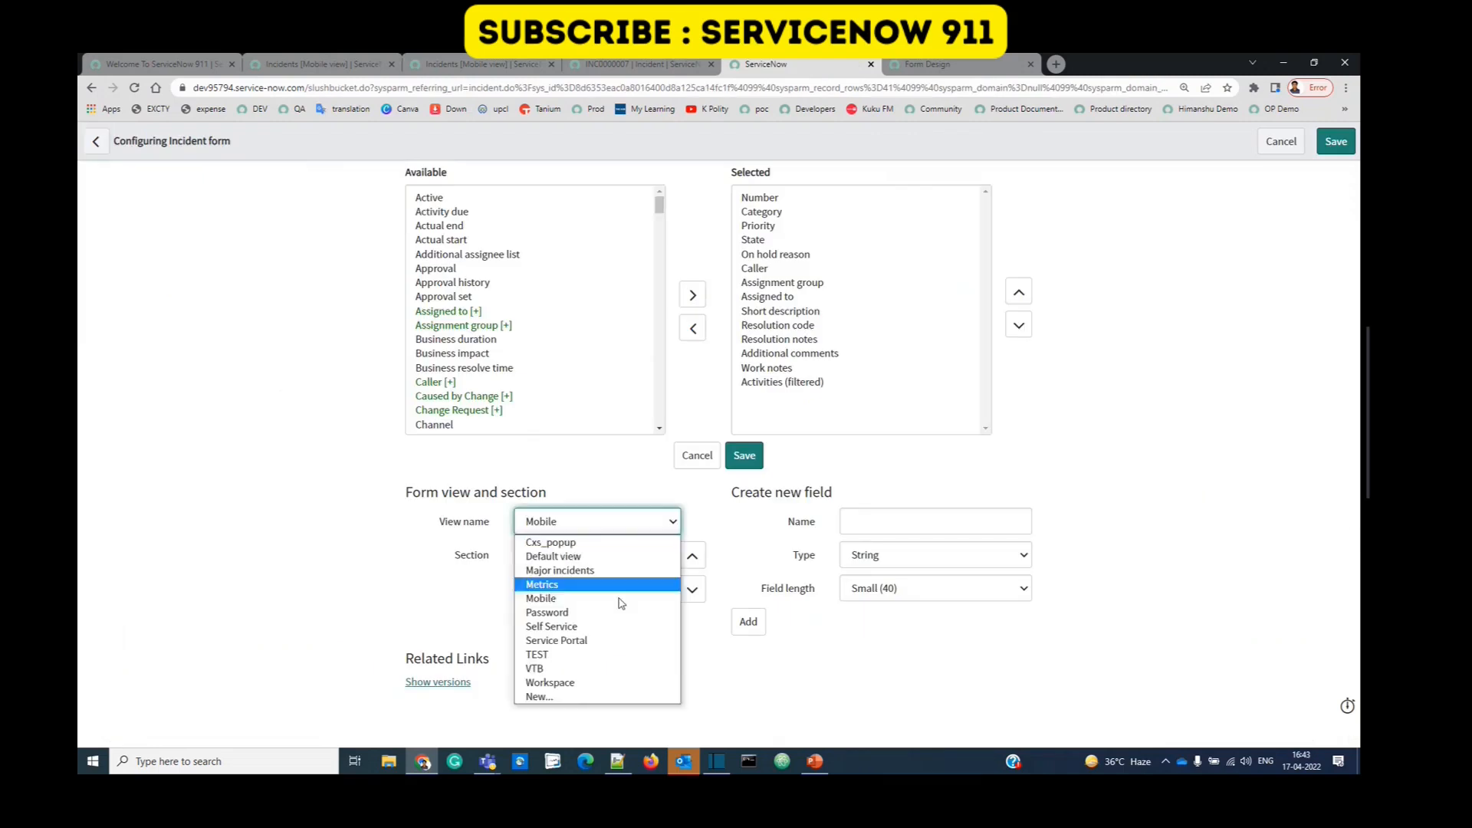
click(587, 699)
text(123456)
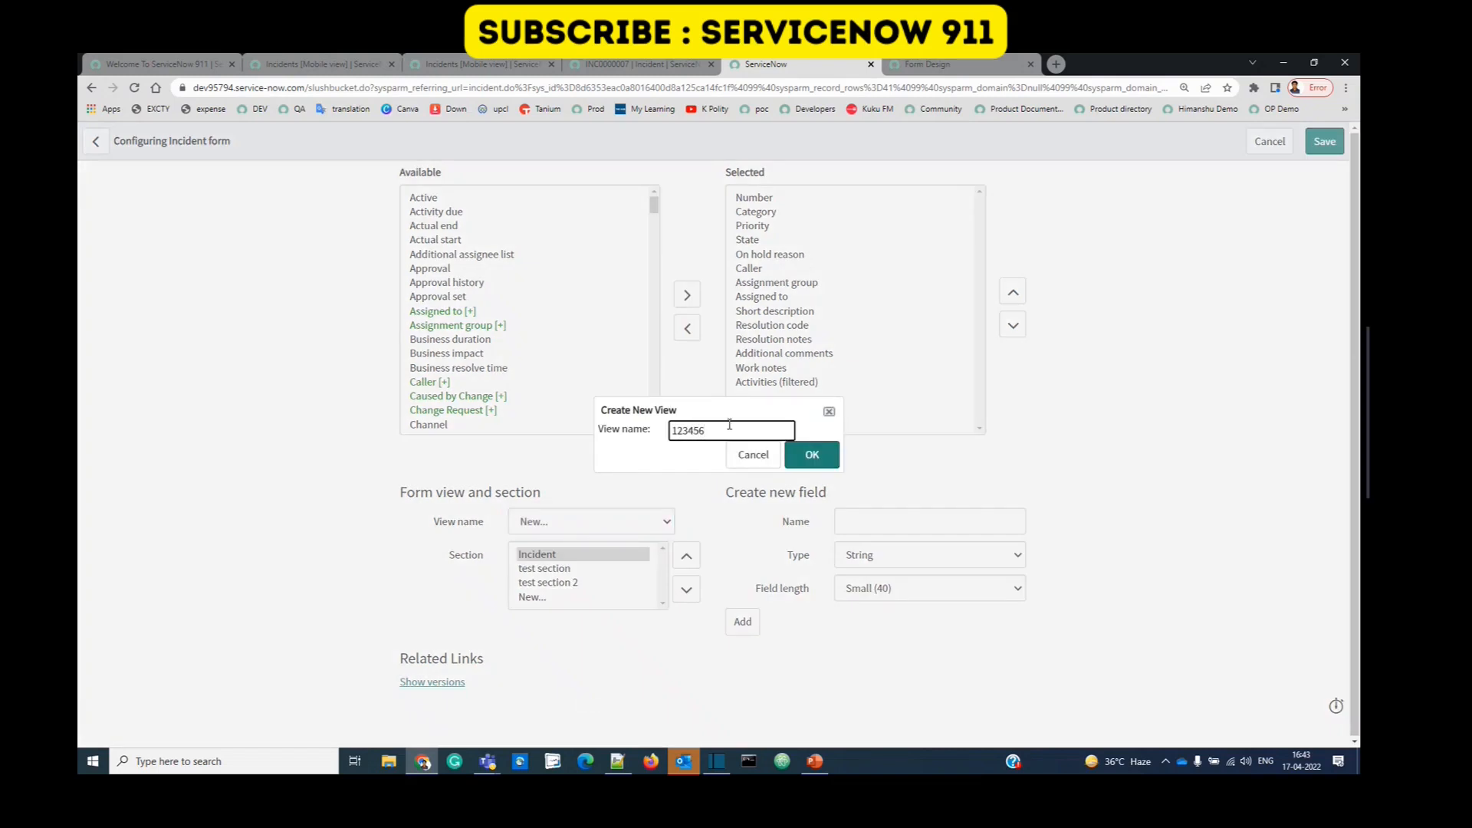
click(796, 464)
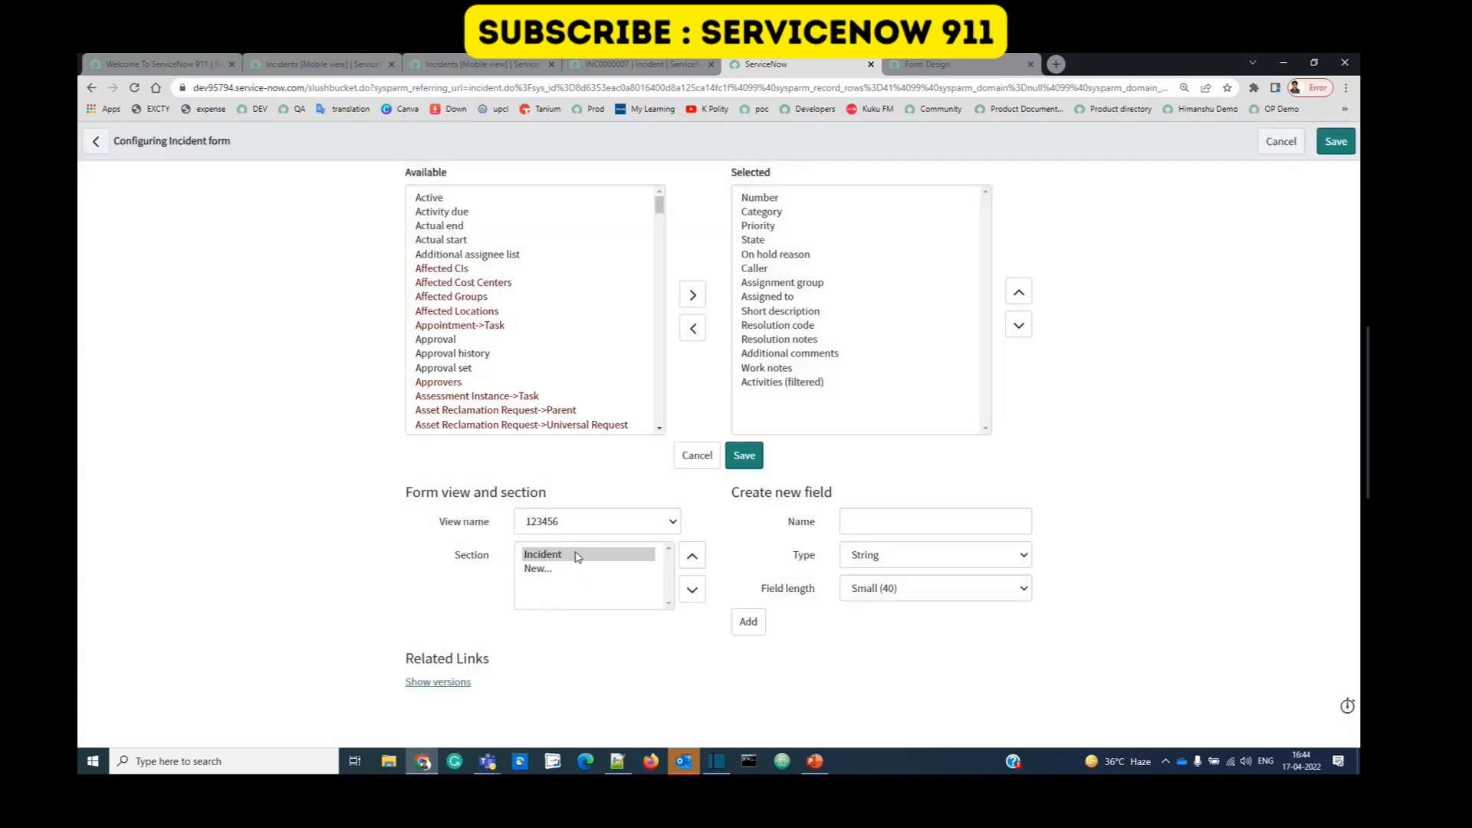
Step: Remove the fields from Assigned to through Activities (filtered) from the Incident section of the 123456 view
click(605, 561)
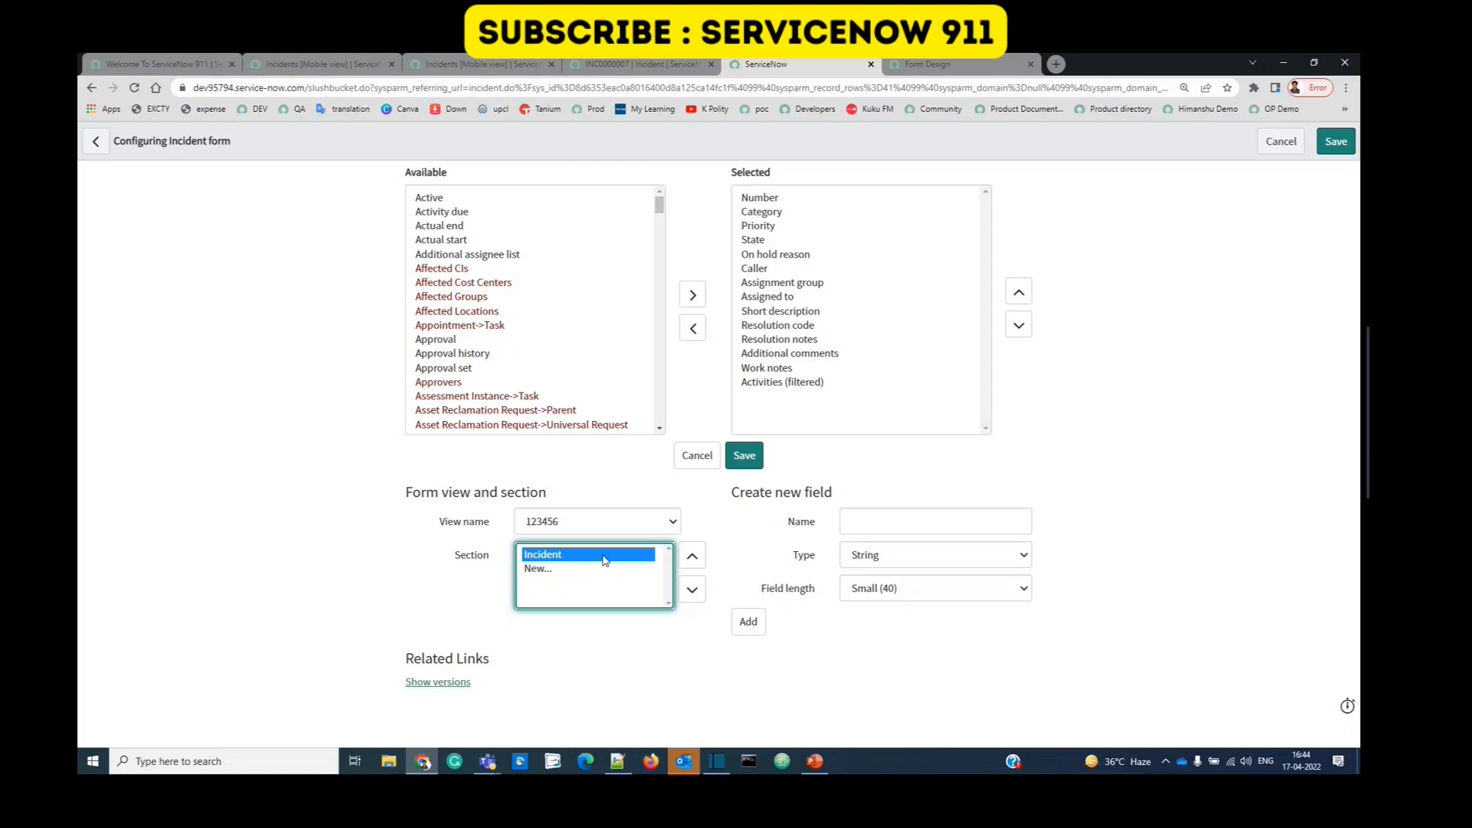
drag(778, 301, 782, 382)
click(693, 328)
scroll(464, 353, down, 4)
double_click(460, 349)
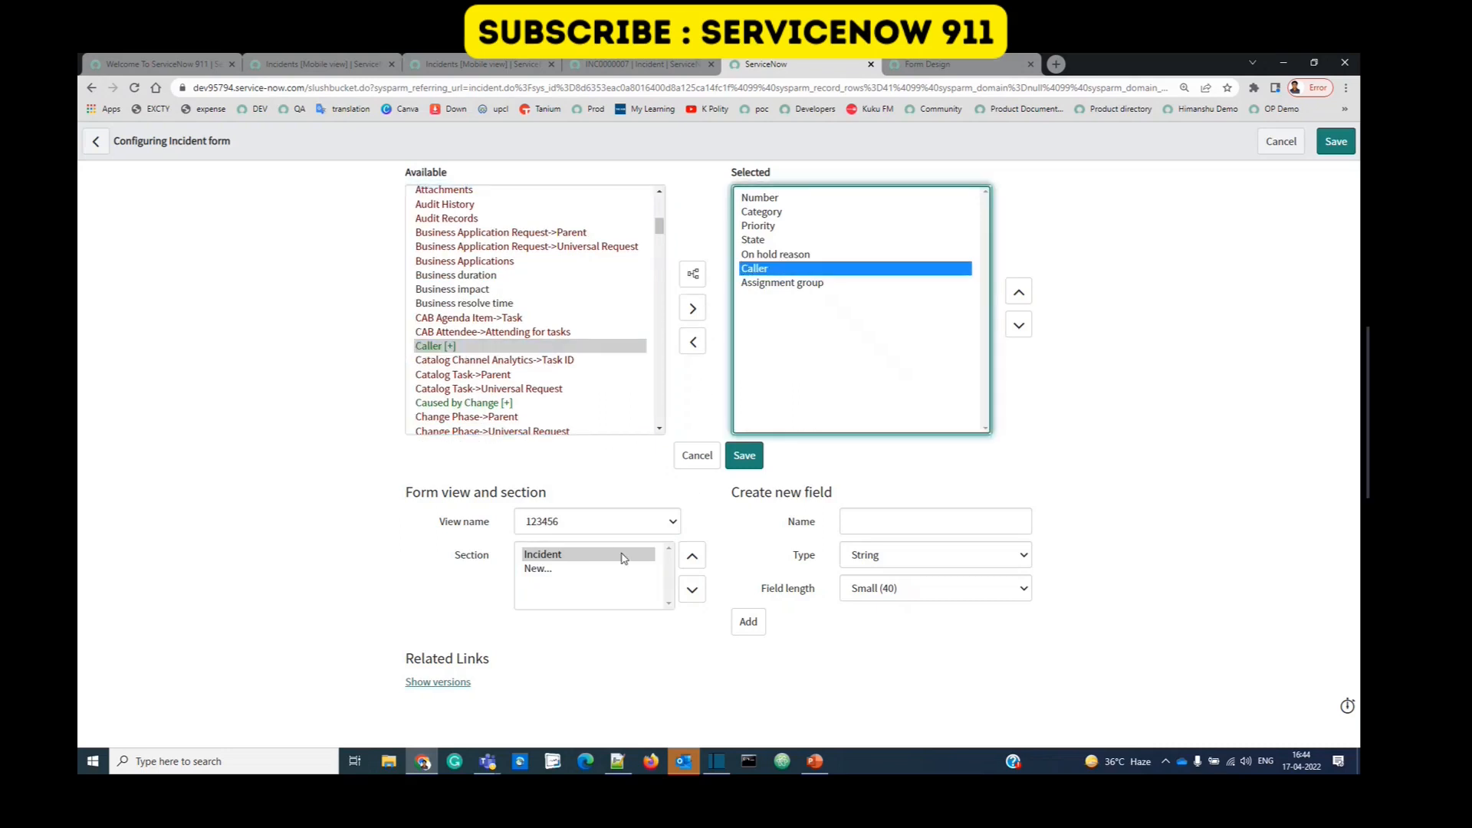
Step: Save the modified Incident section and create a new section named 789 in the 123456 view
click(583, 569)
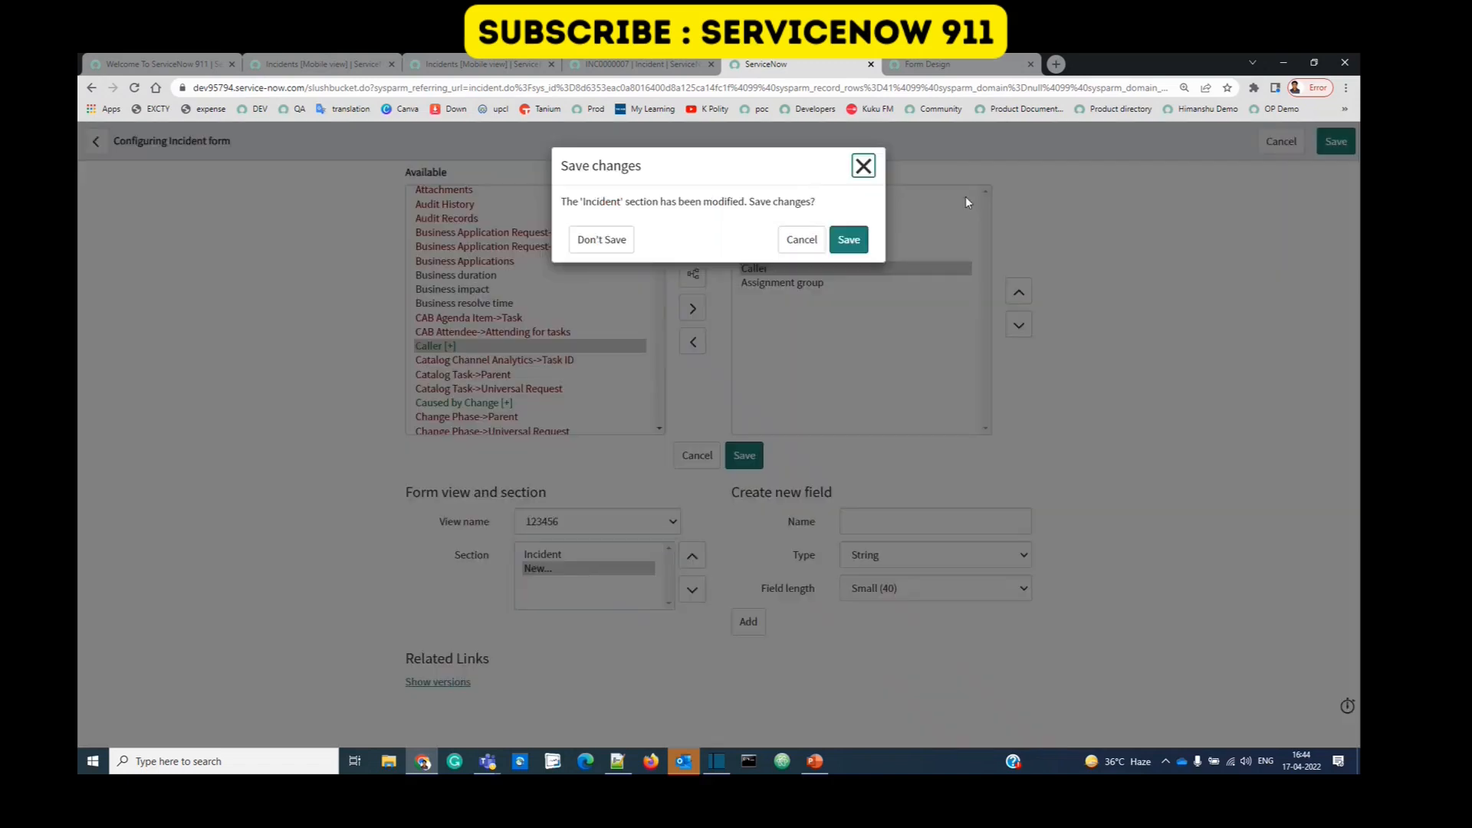
click(849, 240)
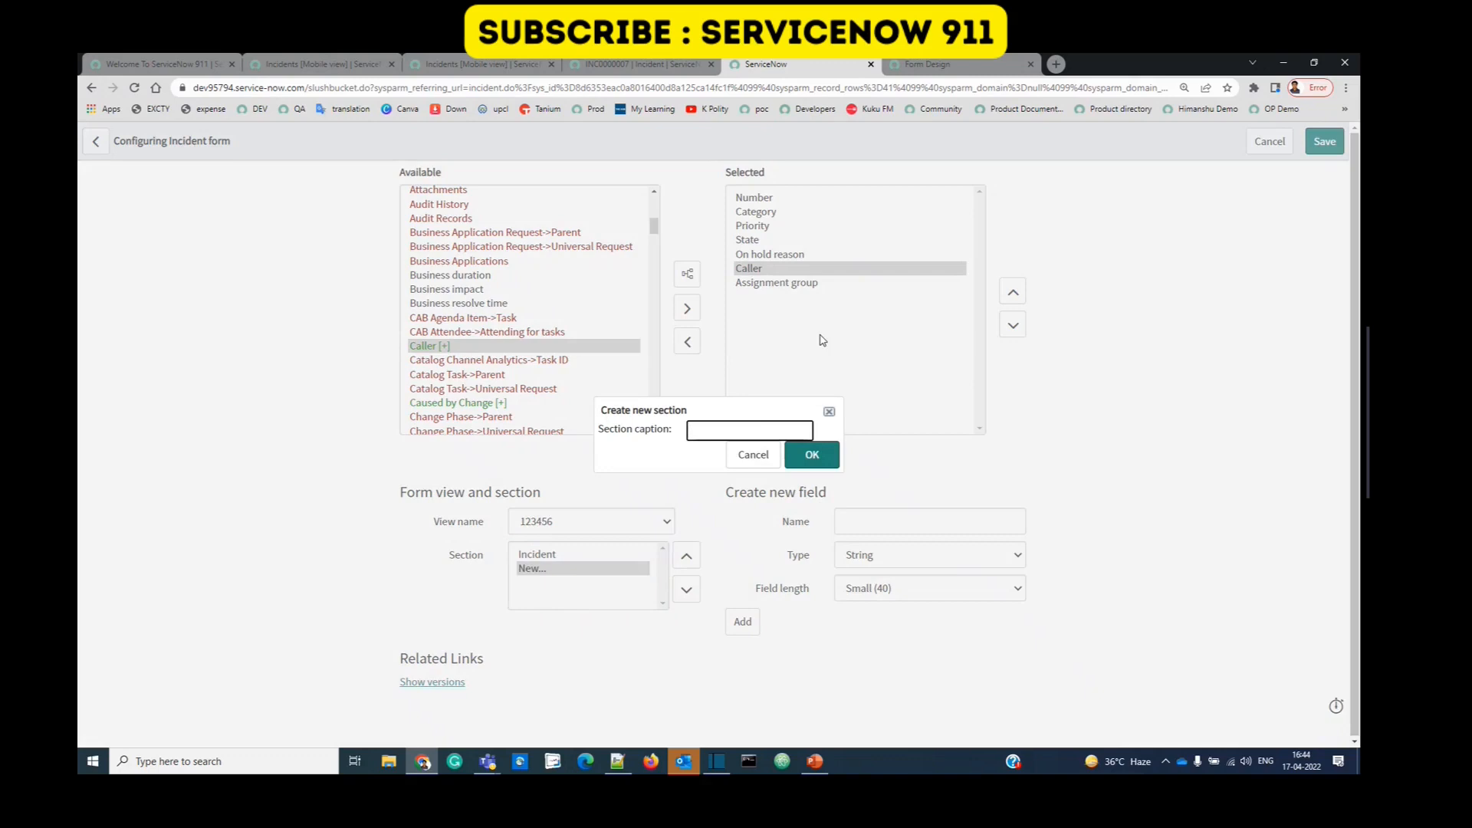
text(789)
click(820, 455)
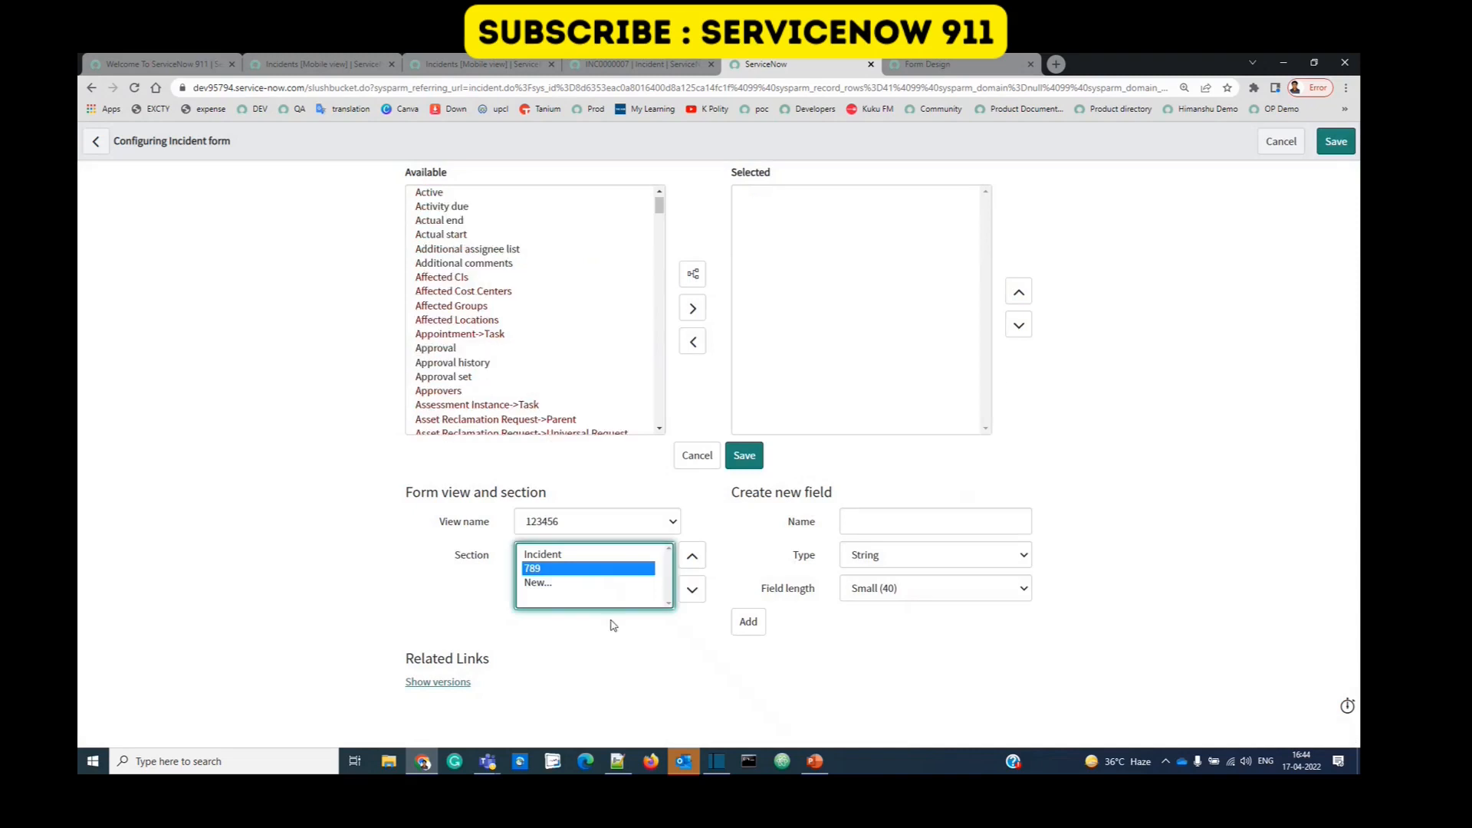
Step: Add Actual end, Actual start, Additional assignee list and Additional comments to section 789, with a split after Actual start, and save the layout
drag(439, 220, 464, 263)
click(694, 309)
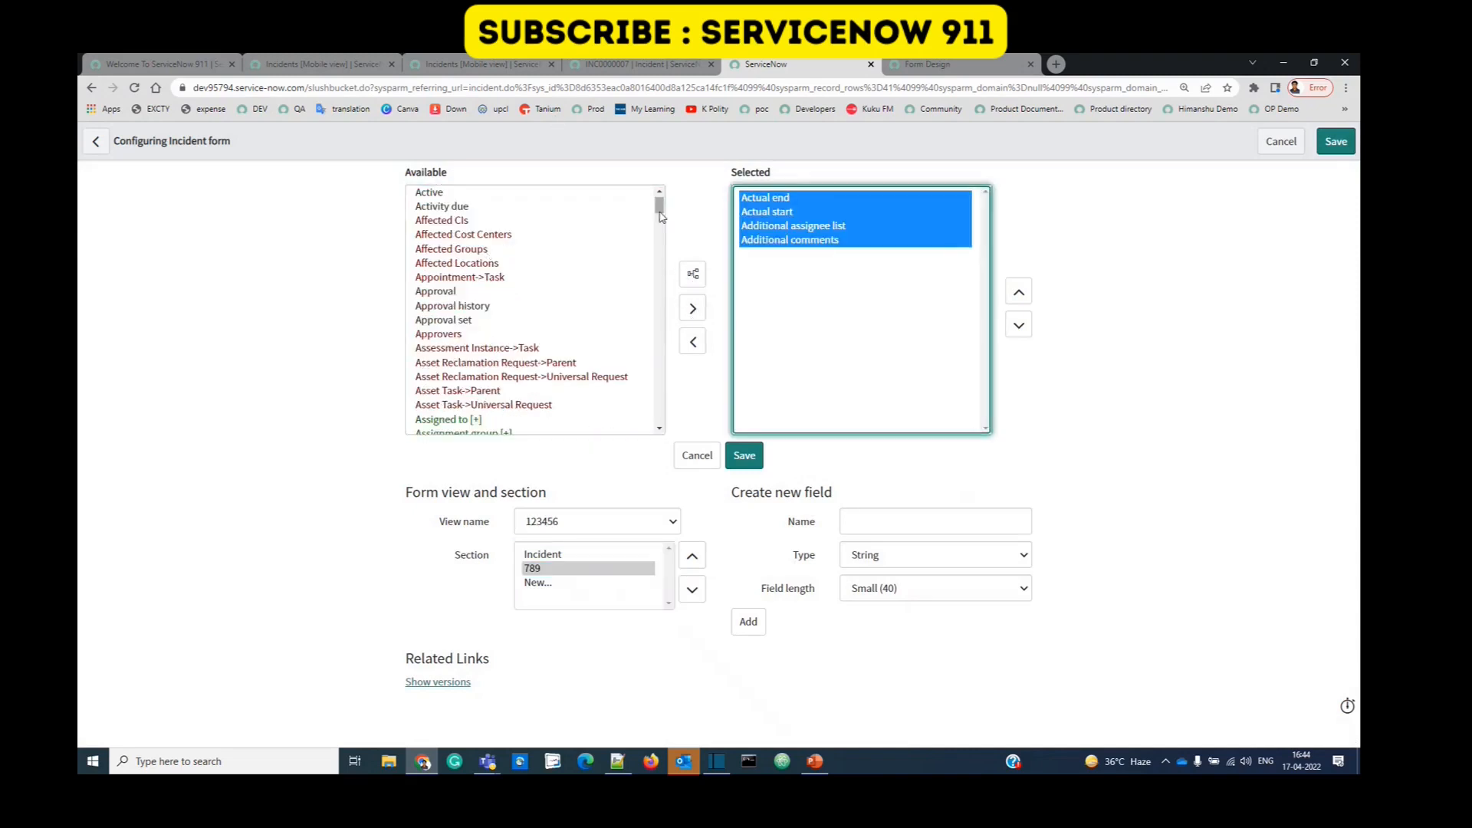
scroll(459, 275, down, 15)
double_click(453, 270)
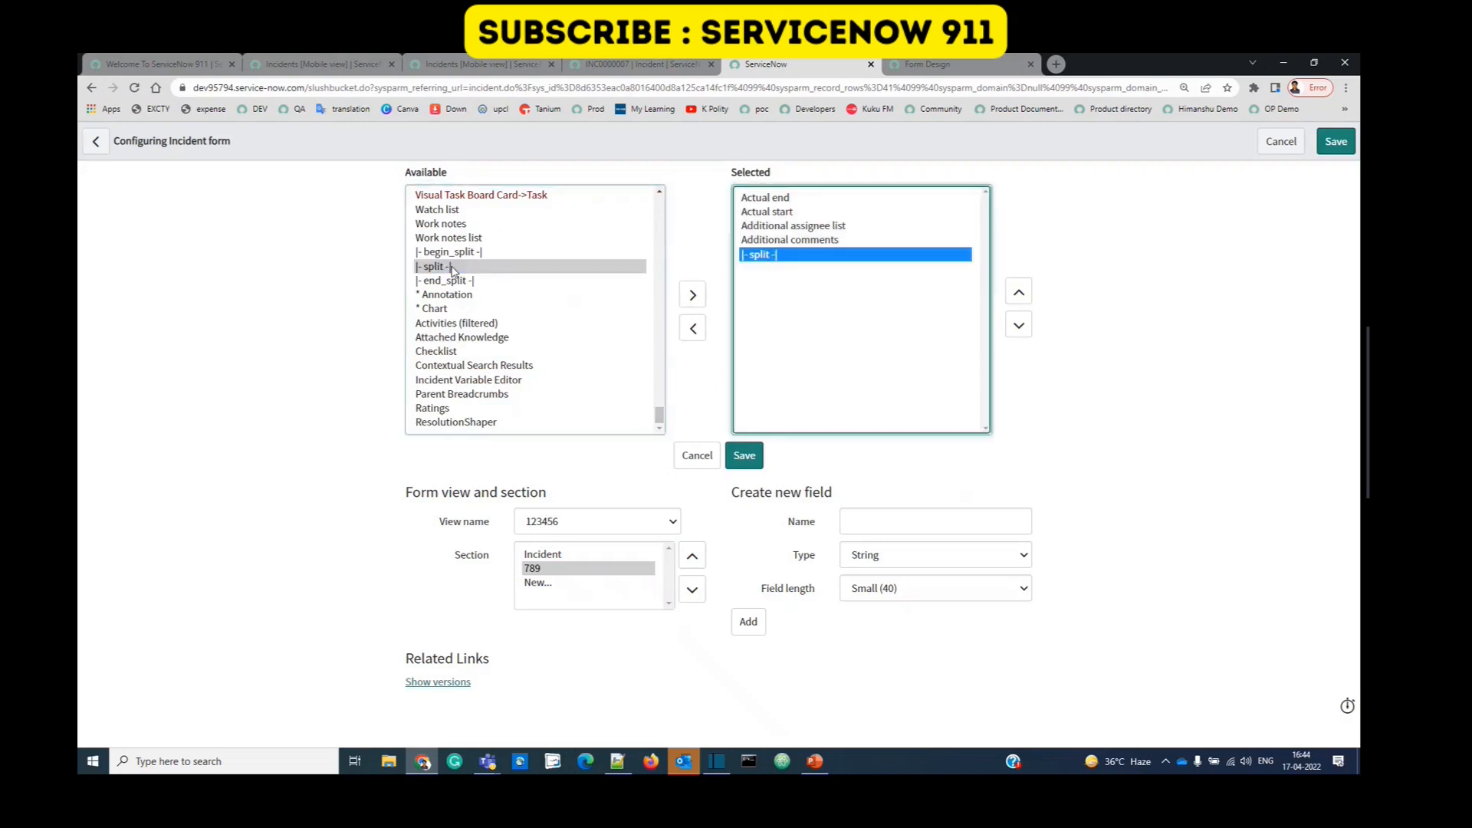
double_click(1018, 295)
click(747, 458)
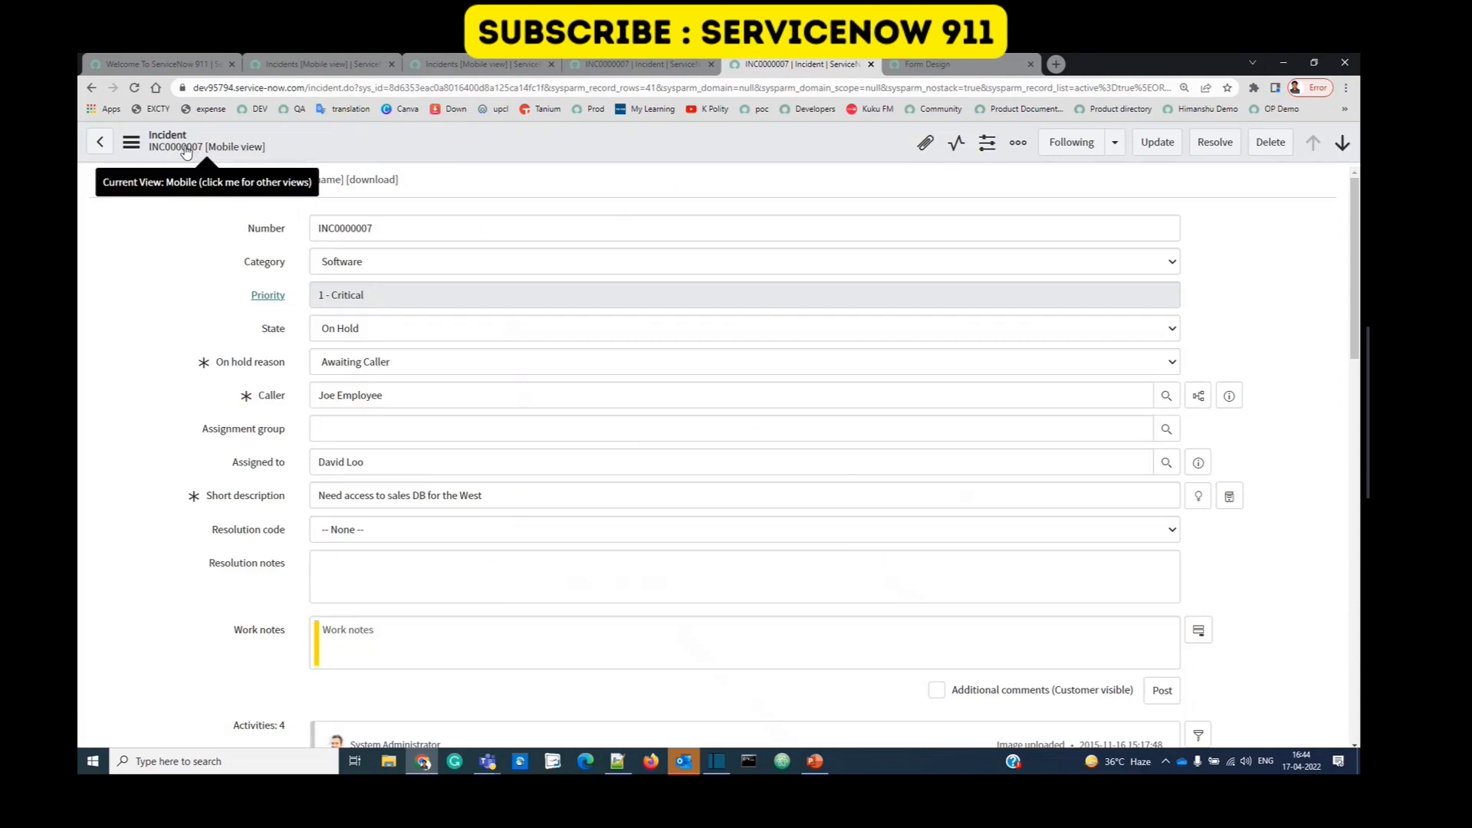
Step: Switch the incident form to the 123456 view and examine the two-column 789 section
click(187, 151)
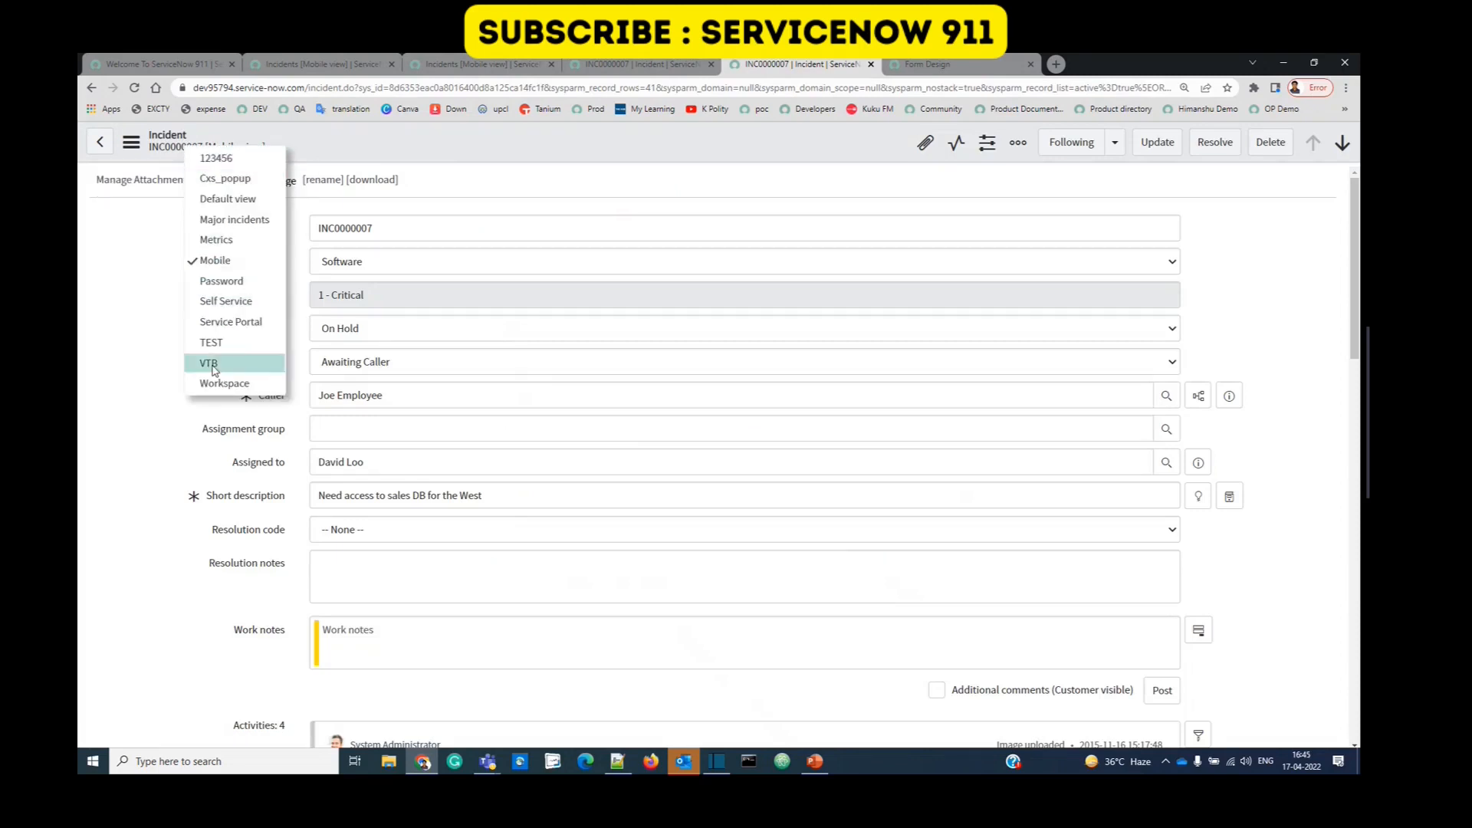
click(219, 158)
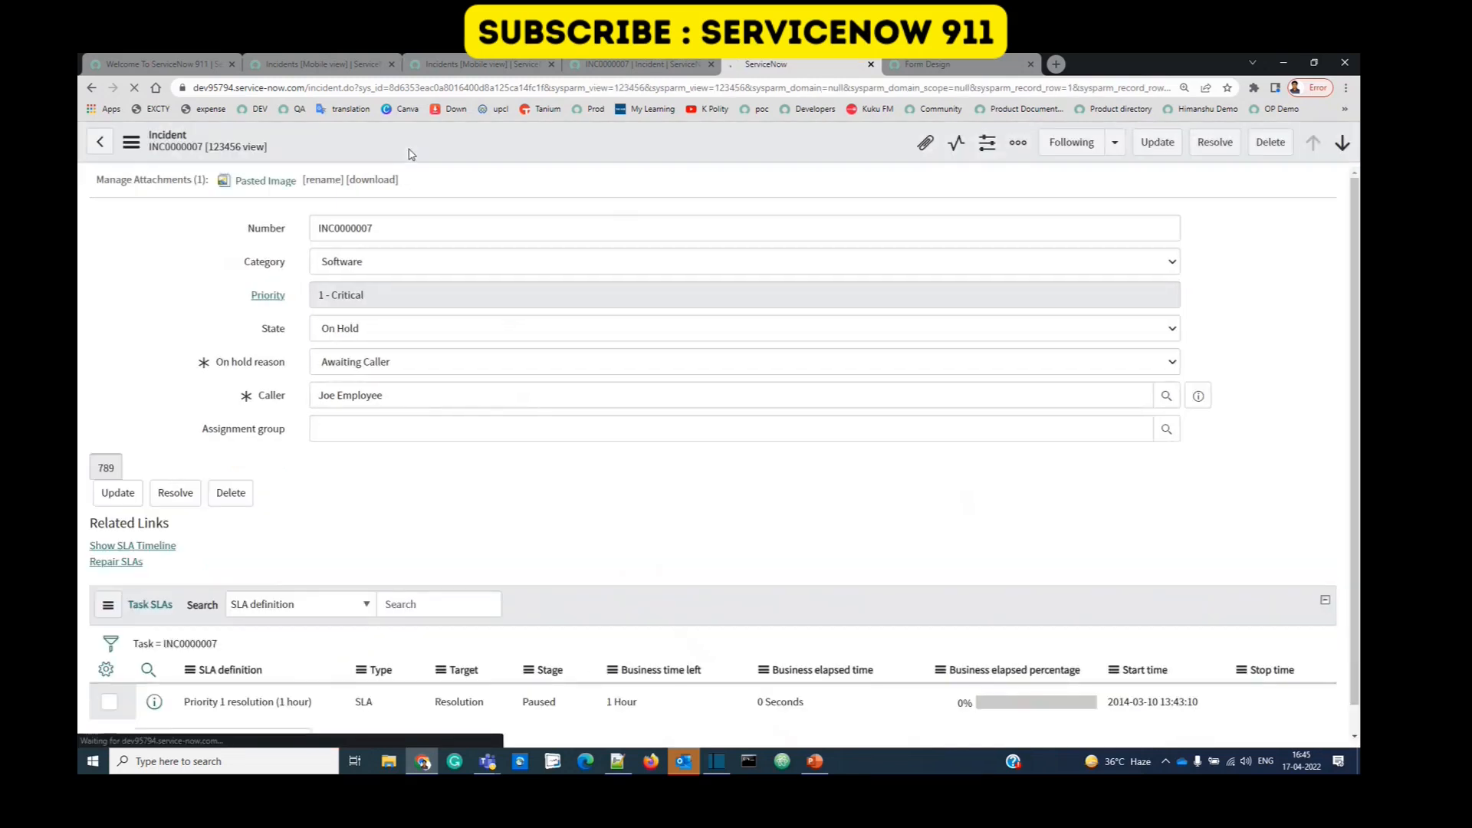
drag(135, 486, 87, 480)
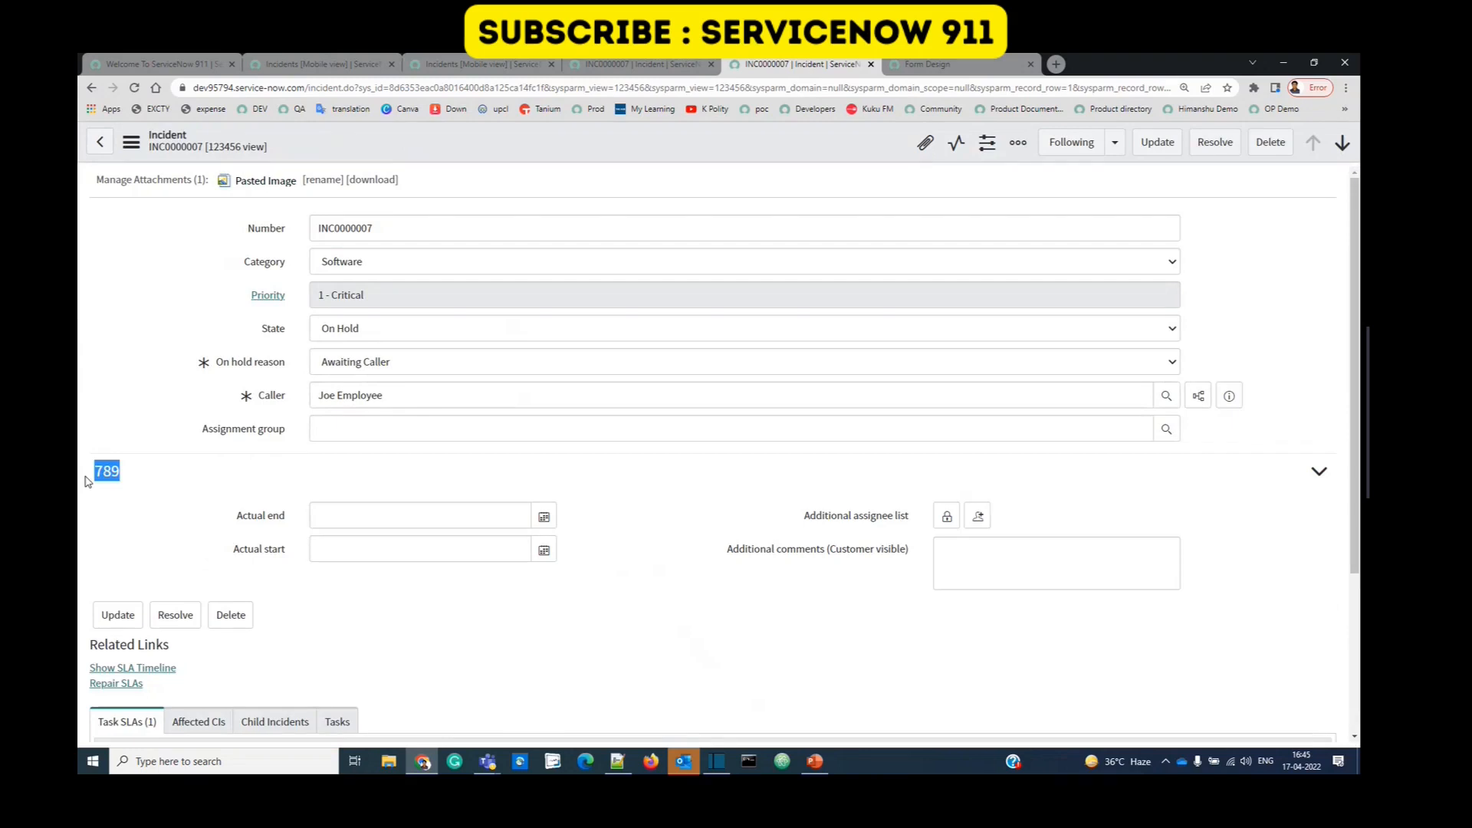
drag(613, 504, 1248, 567)
click(1247, 567)
Step: Review the incident form's configuration options and available views, and look over the content below the 789 section
right_click(409, 147)
mouse_move(465, 448)
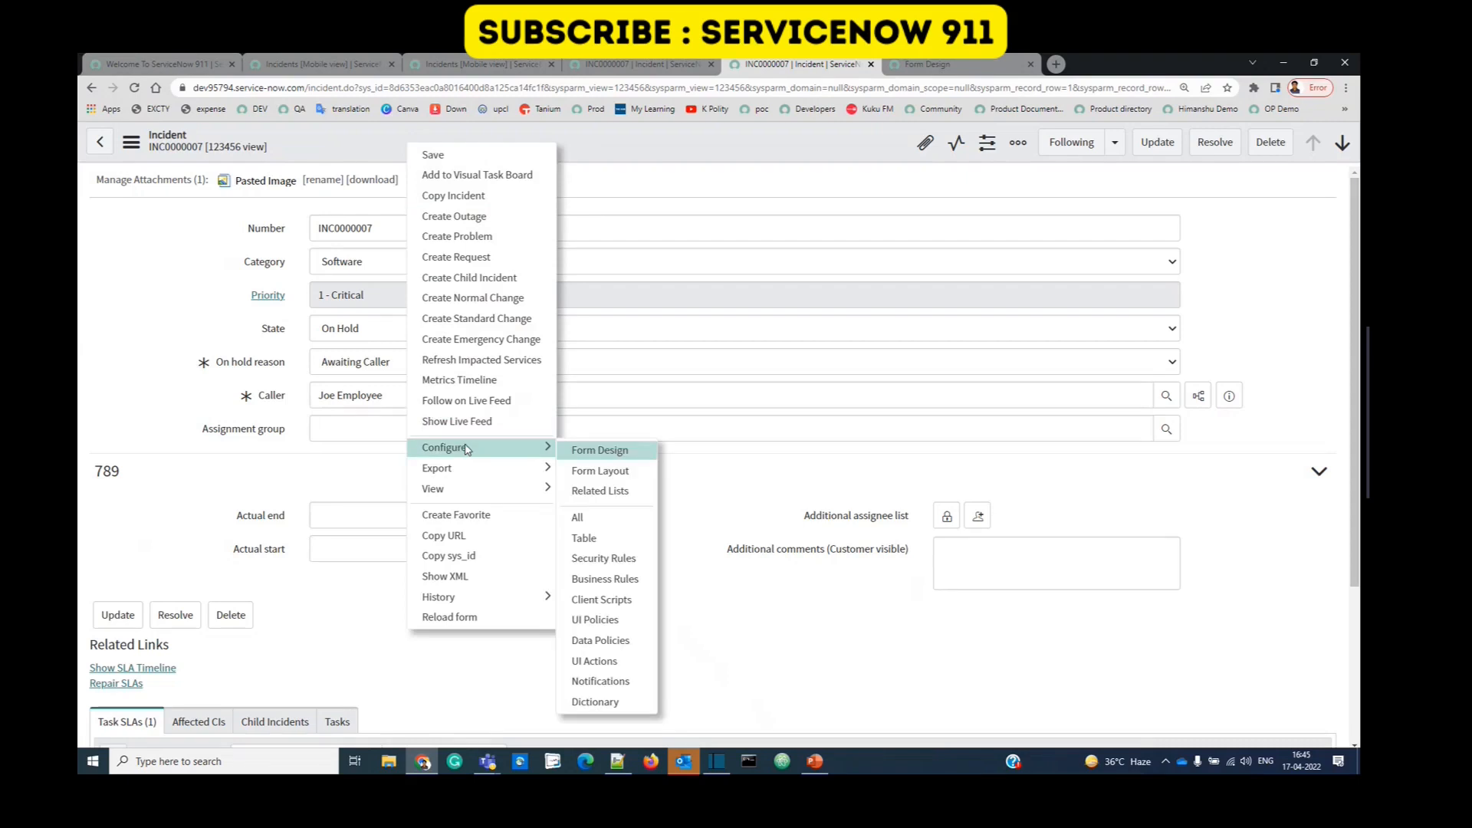
click(616, 140)
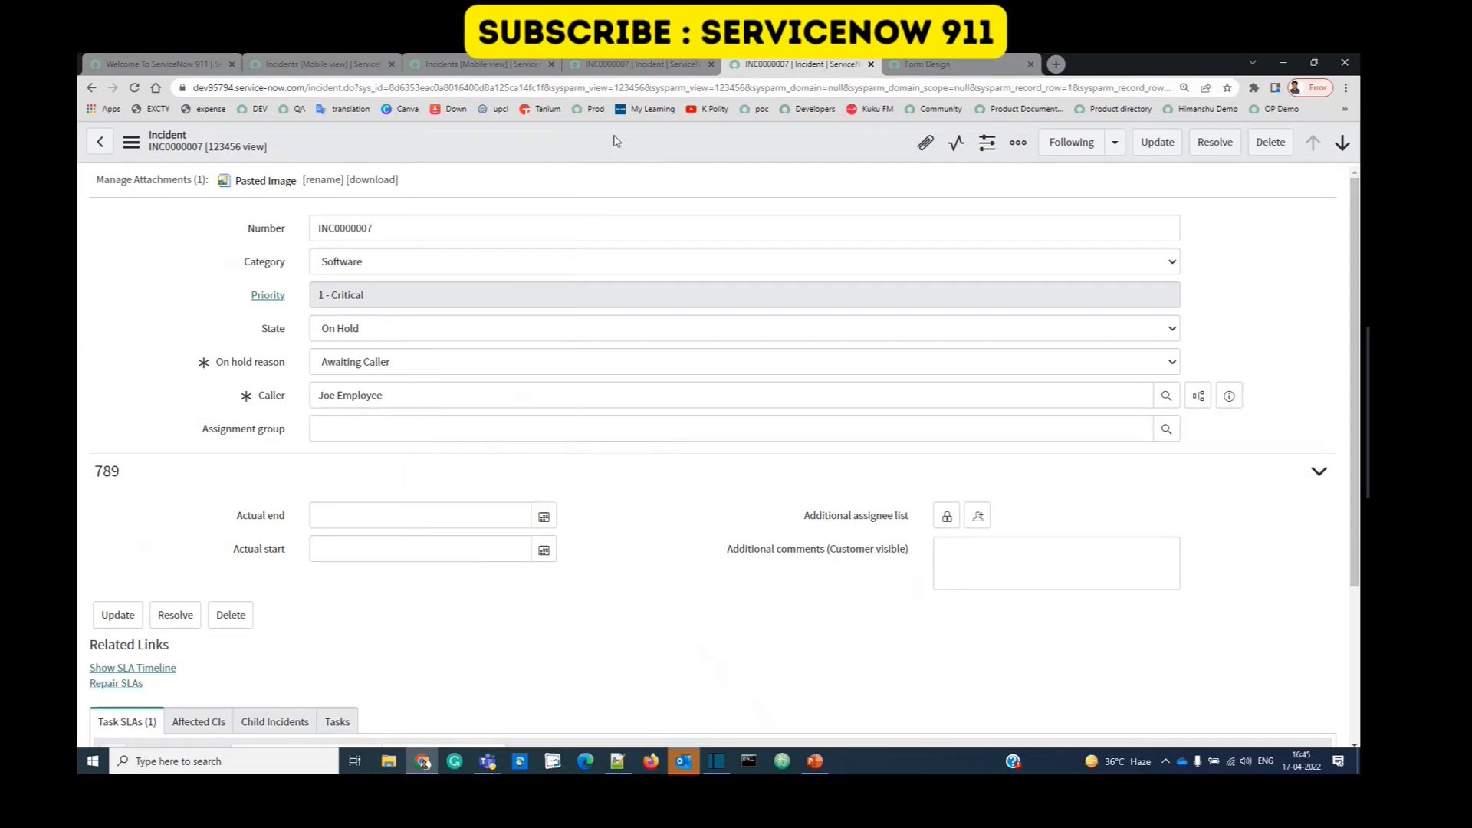
right_click(568, 136)
mouse_move(626, 441)
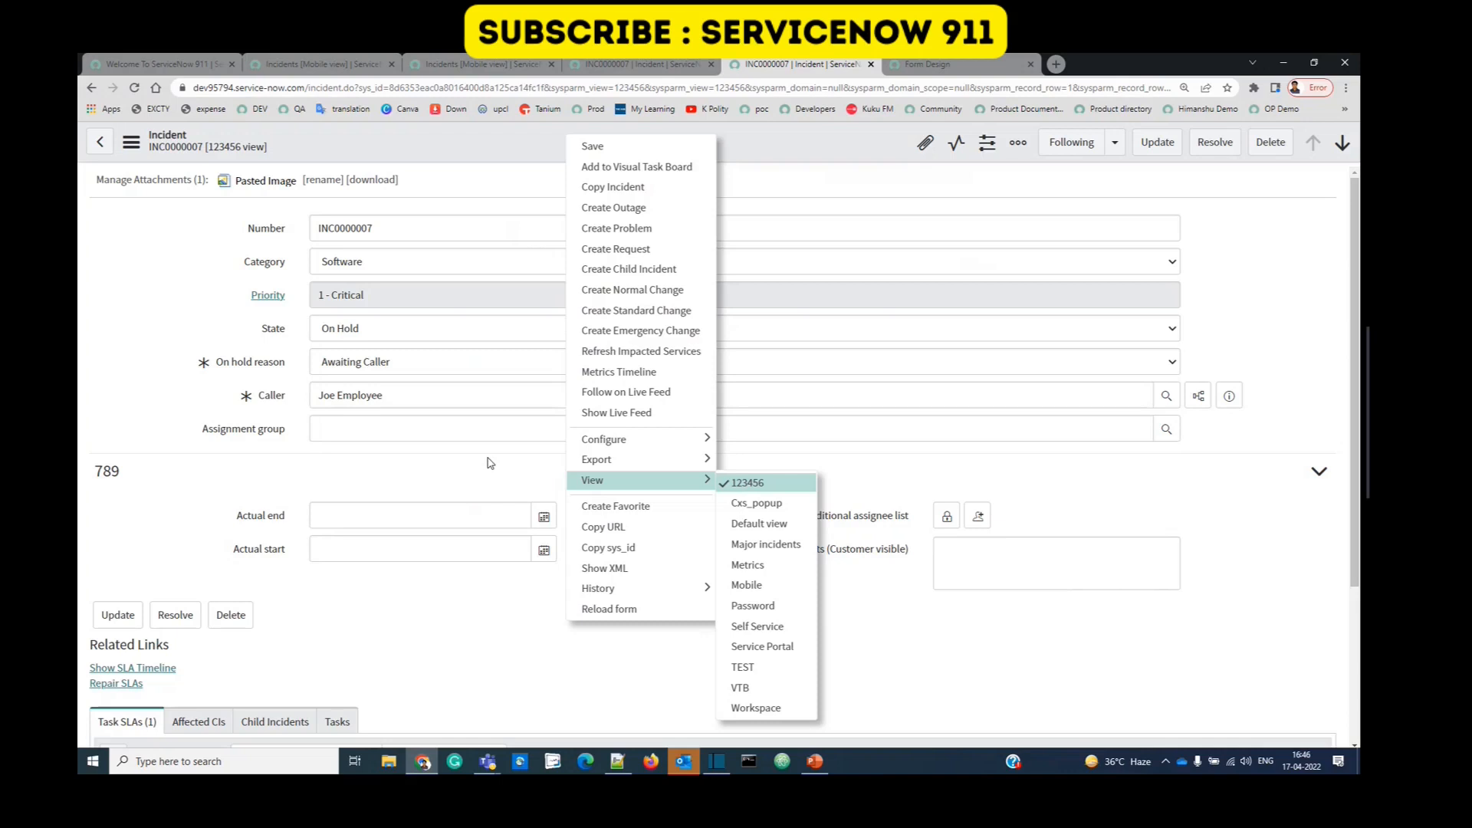
click(111, 384)
scroll(111, 383, down, 3)
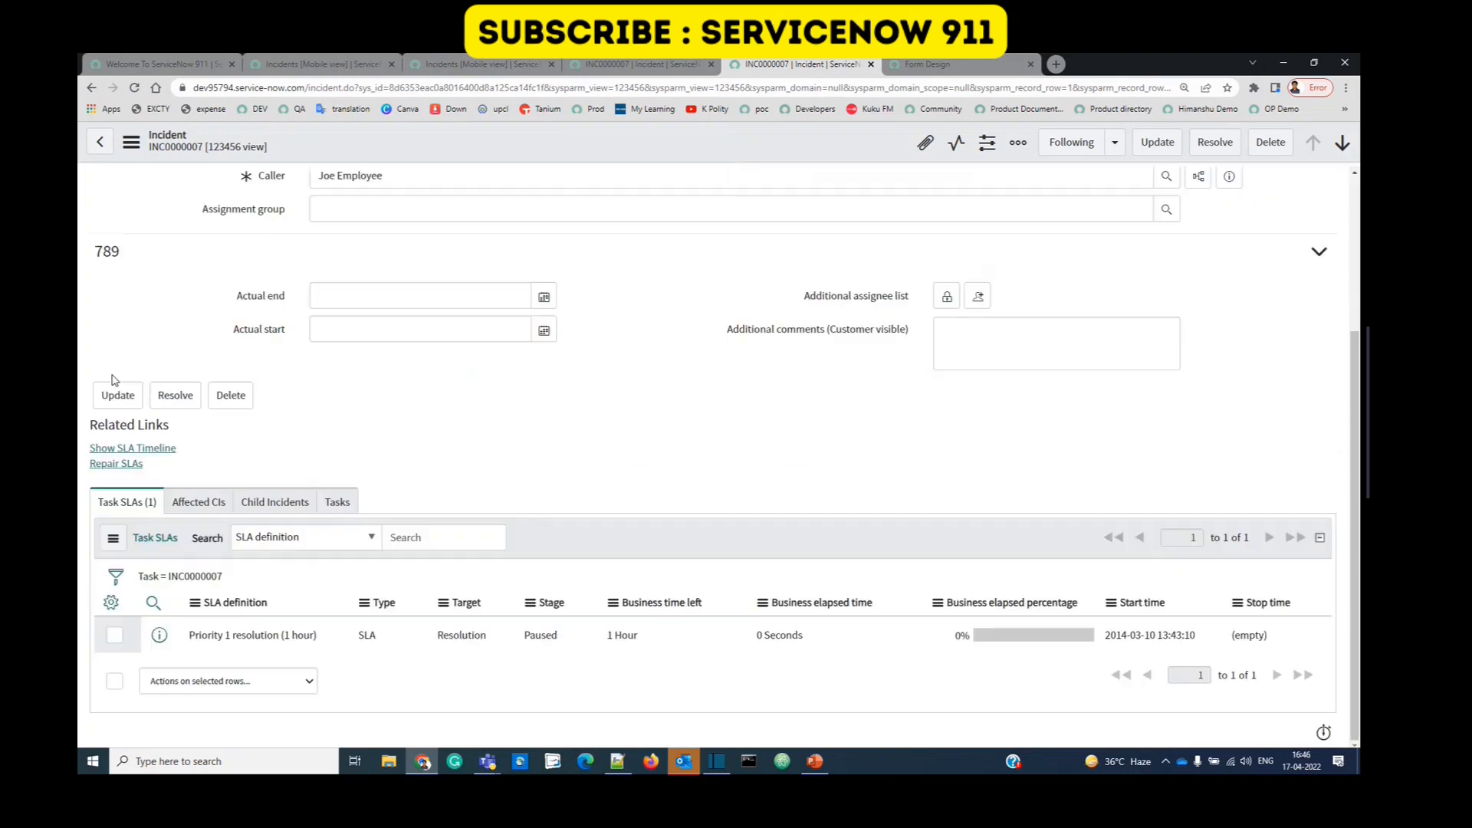
Step: Examine the incident's Task SLAs, Affected CIs, Child Incidents and Tasks related lists, including the SLA definition entry
click(201, 502)
click(276, 516)
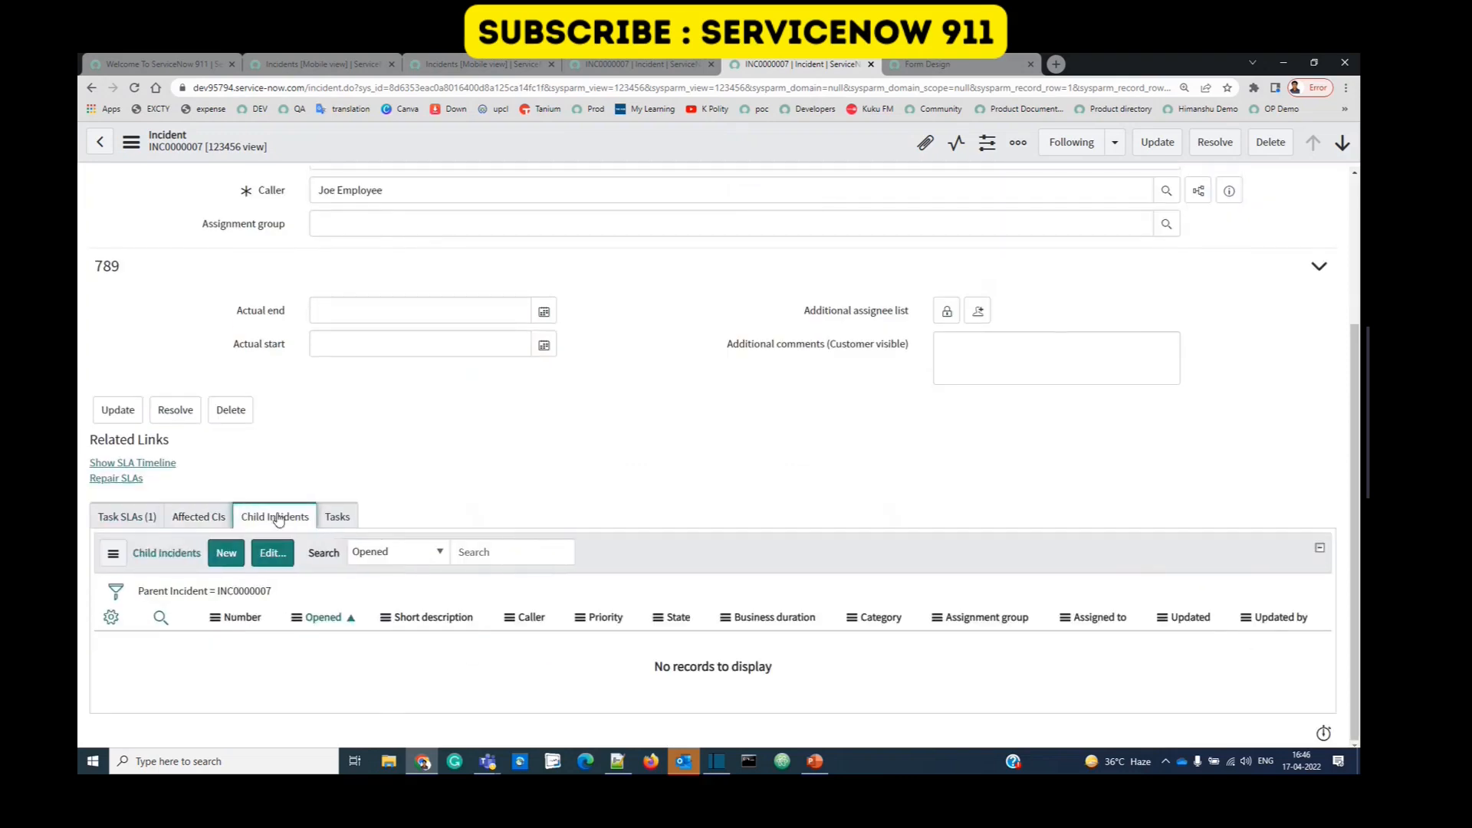
click(354, 517)
click(129, 517)
click(193, 517)
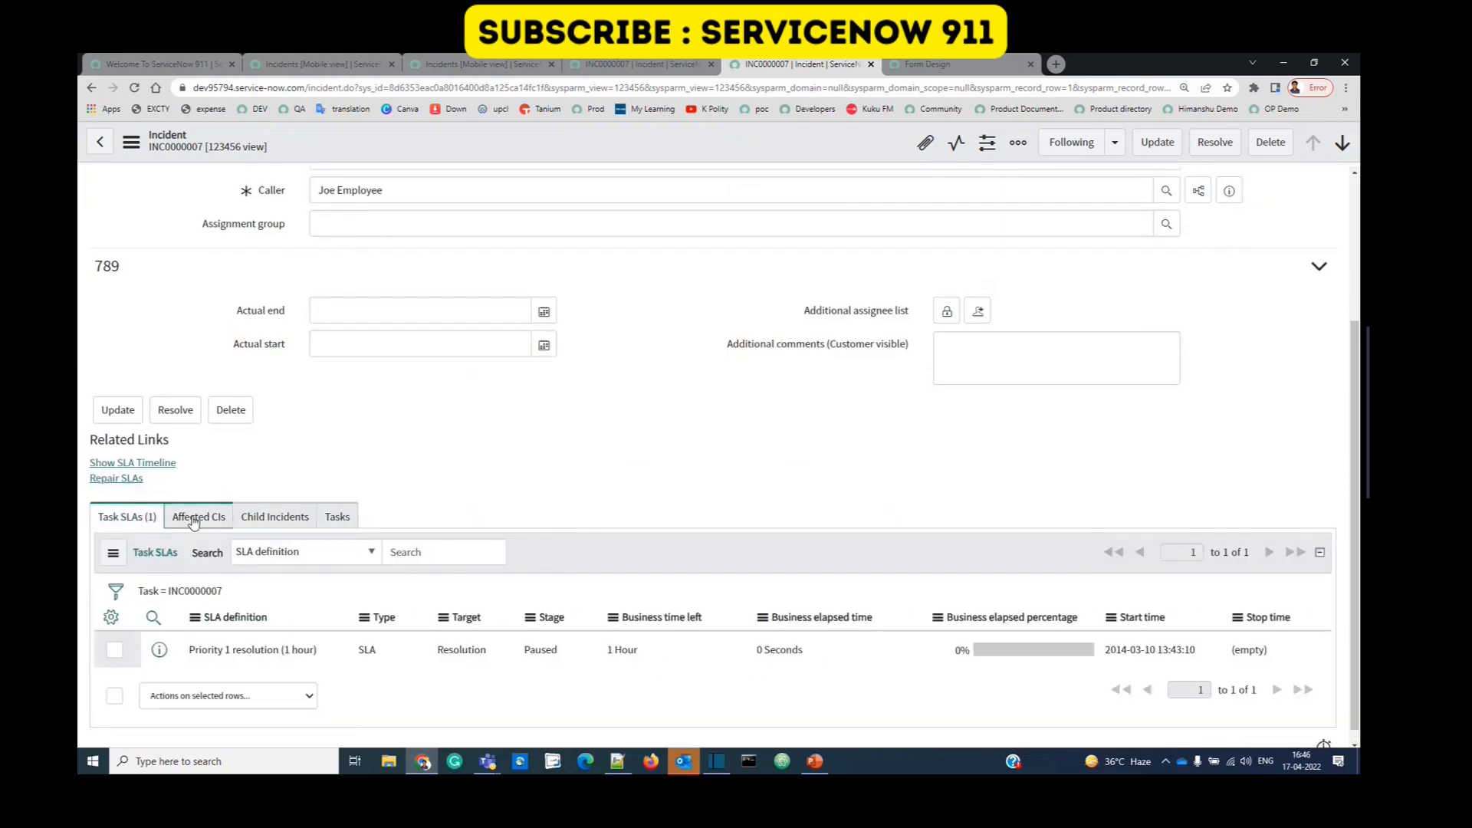
click(263, 519)
click(337, 517)
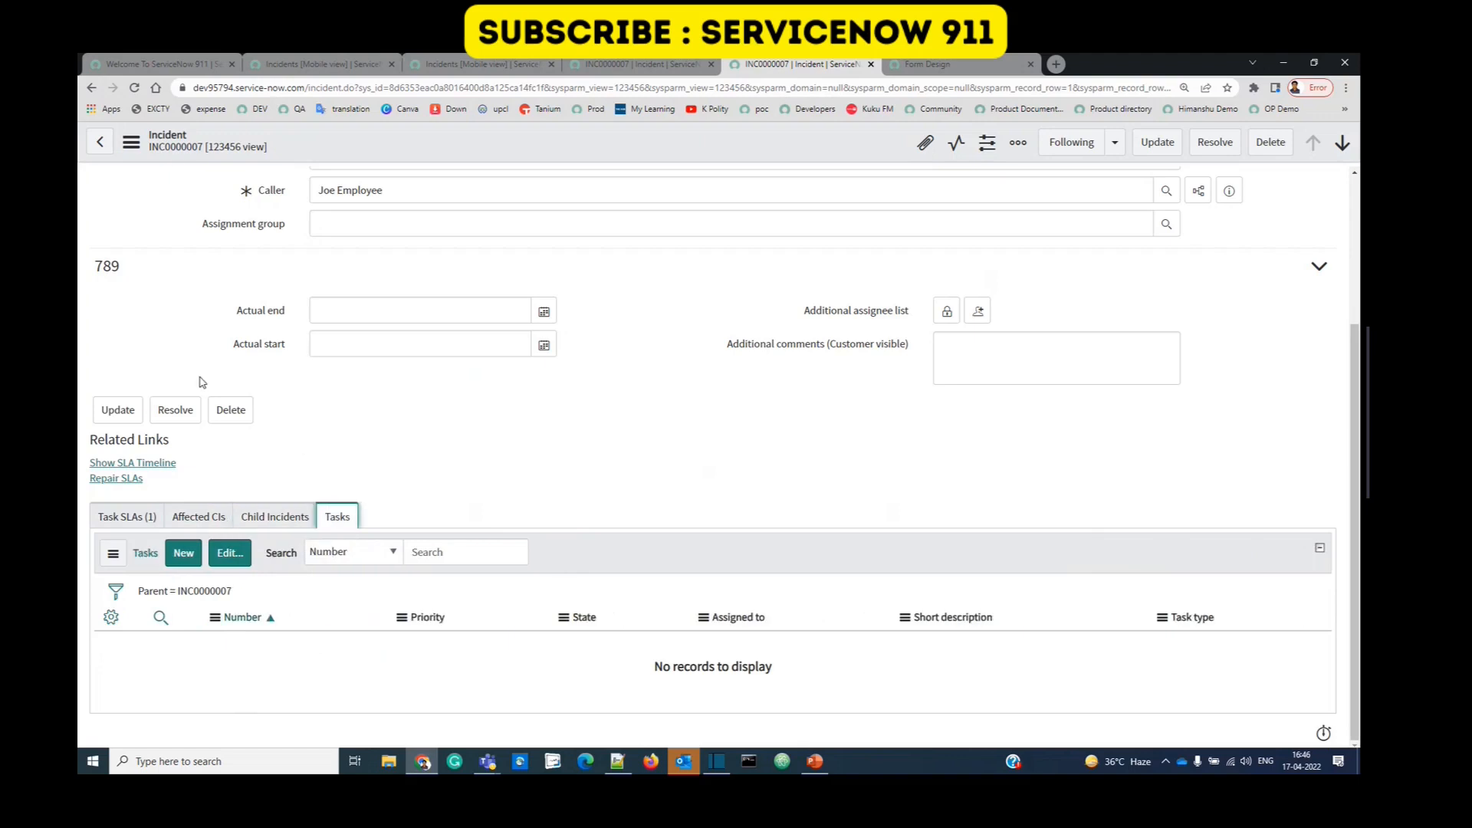
click(130, 530)
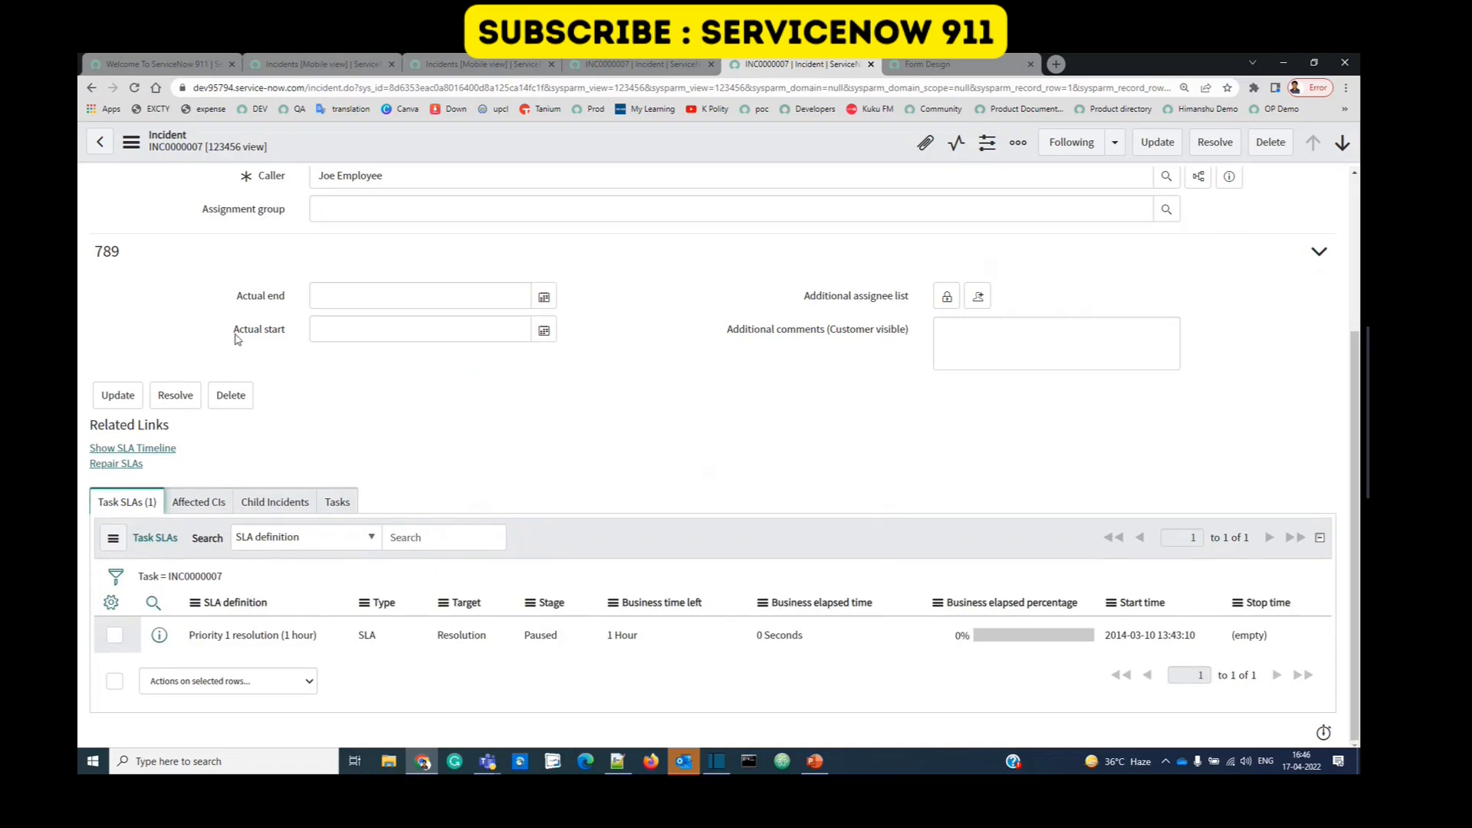
scroll(238, 339, up, 3)
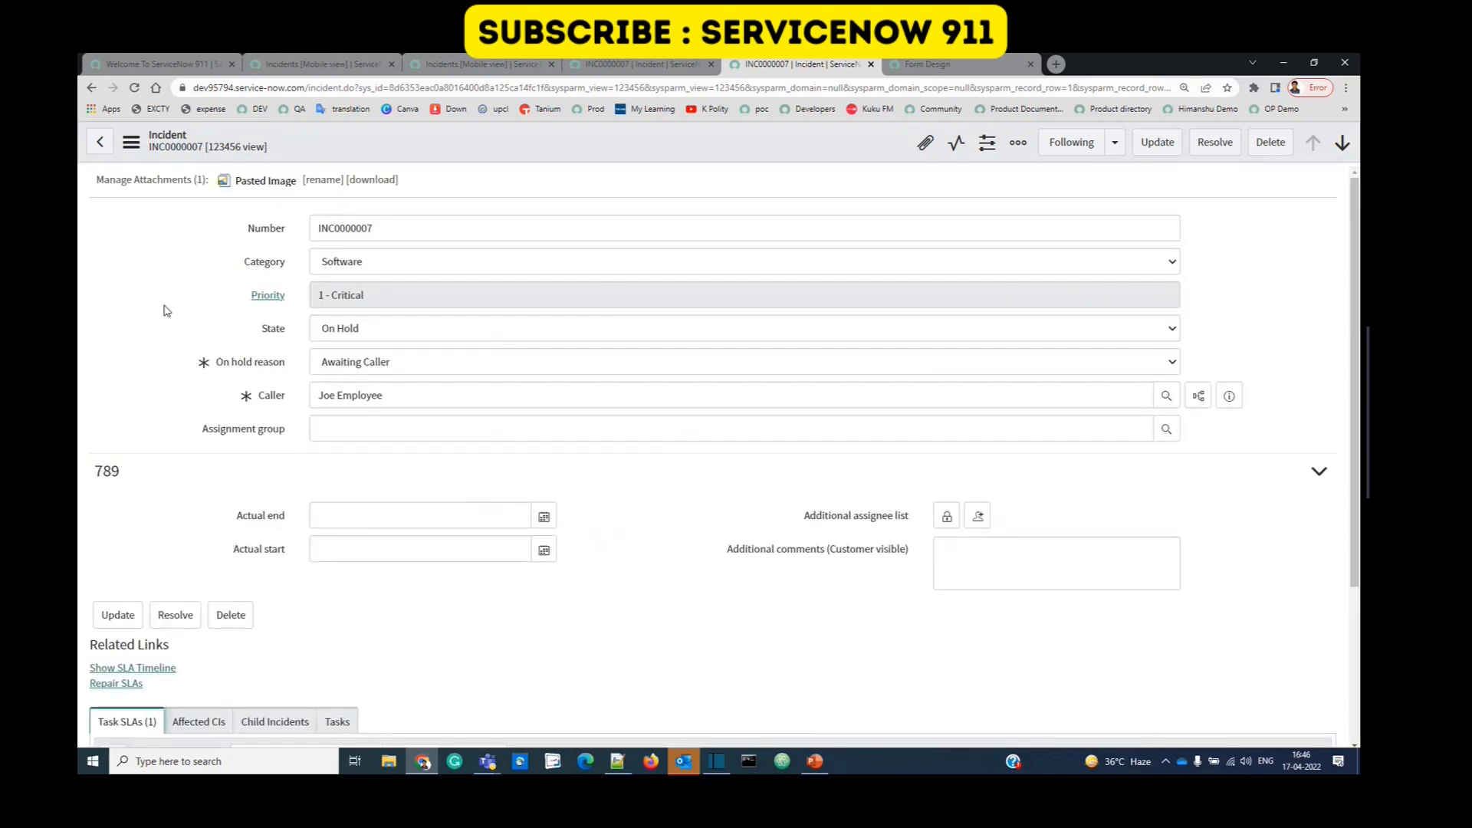
scroll(154, 373, down, 3)
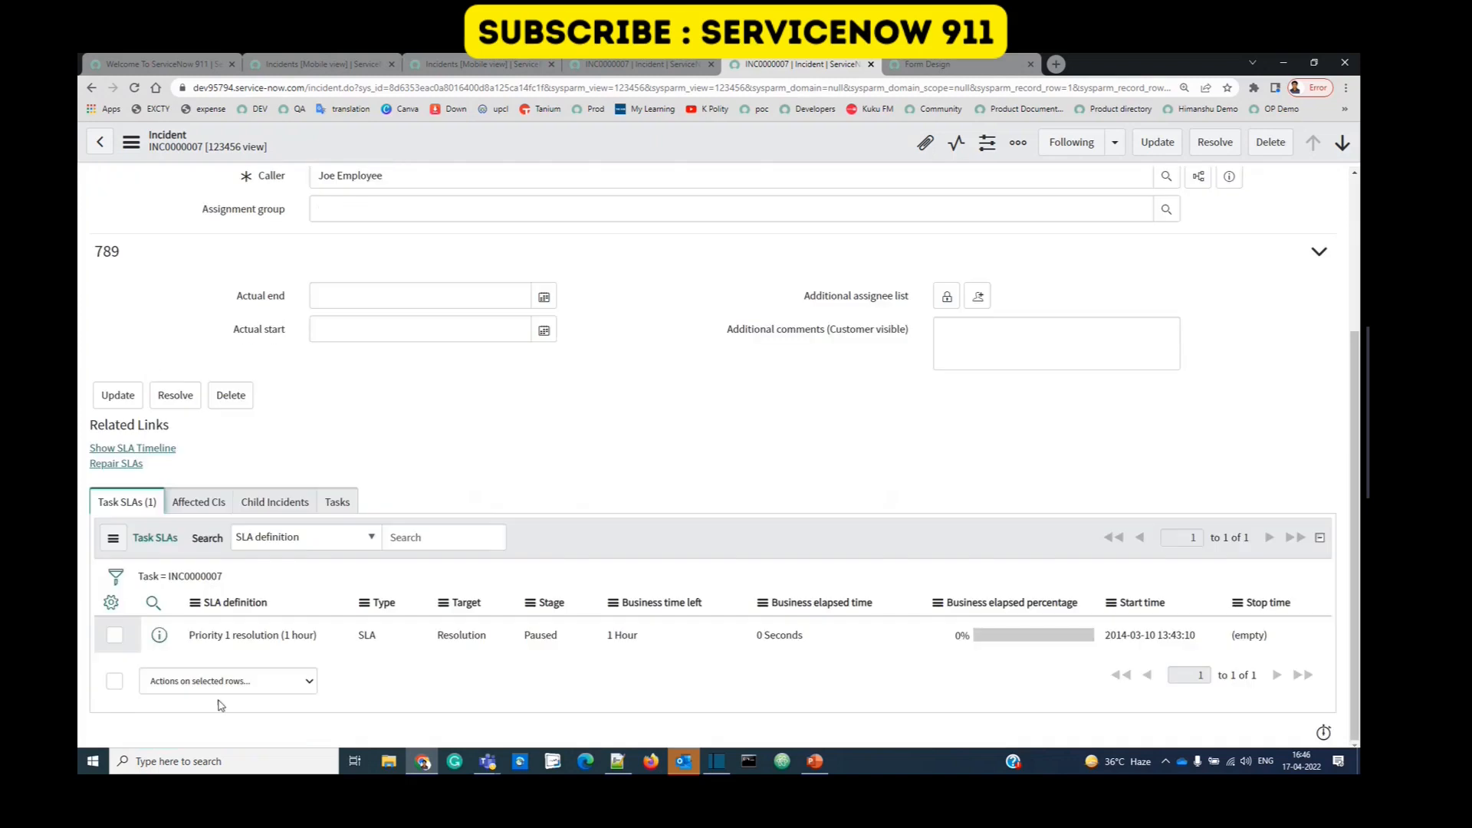
drag(187, 636, 343, 656)
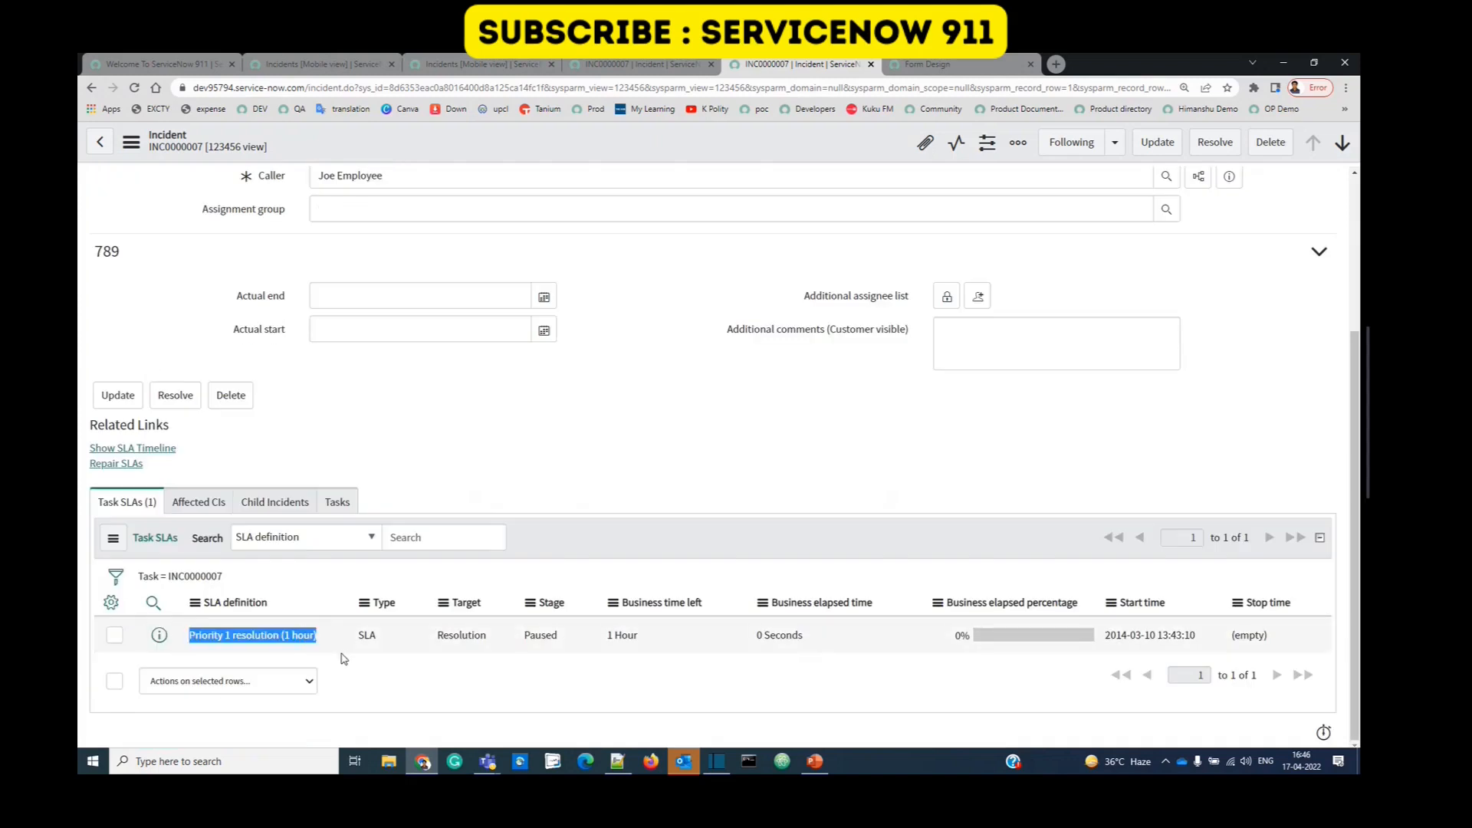
click(343, 657)
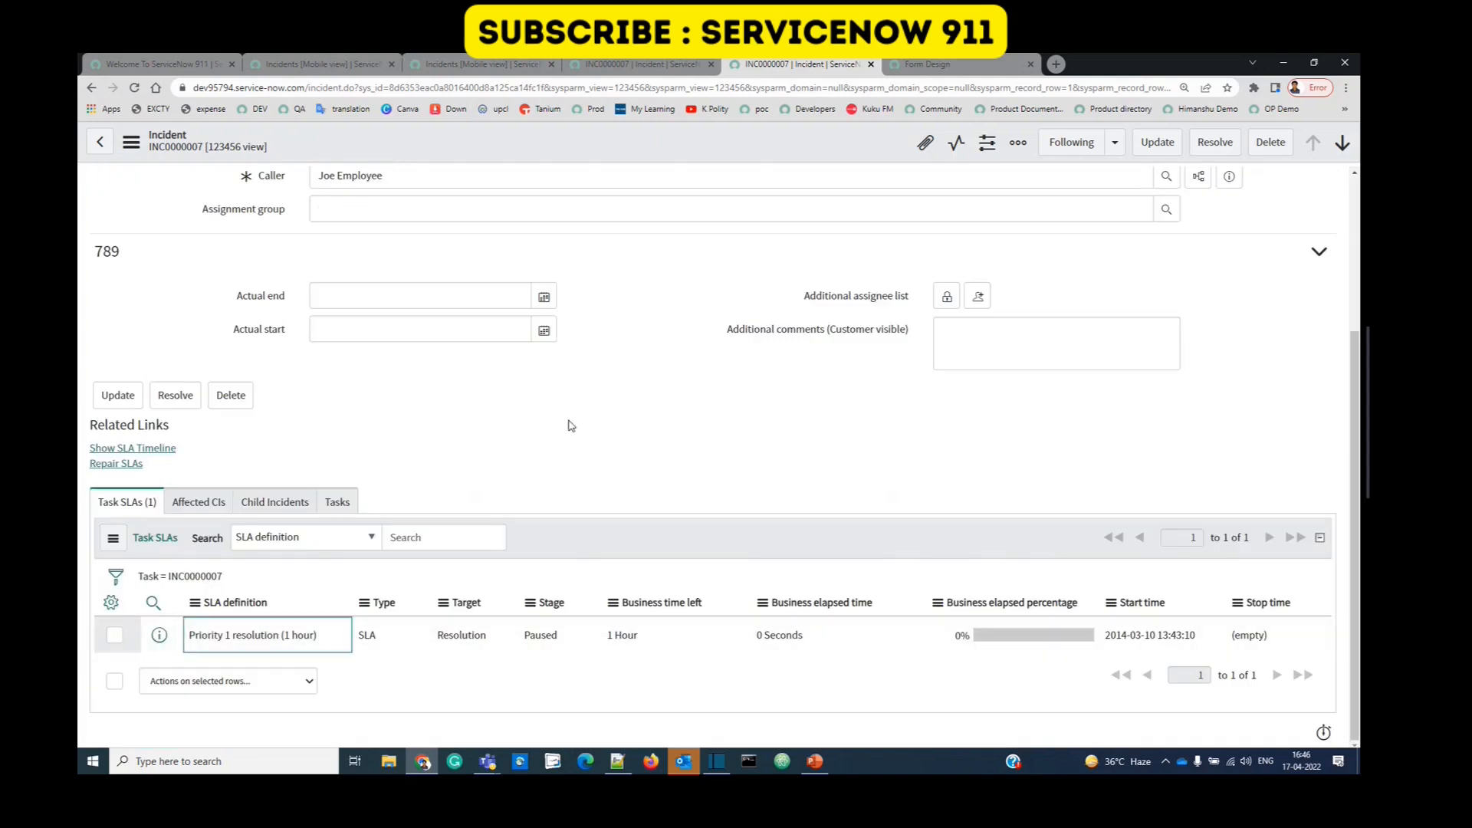
Step: Add Change Request->Parent to the incident form's related lists in the 123456 view and save the configuration
right_click(423, 141)
mouse_move(503, 443)
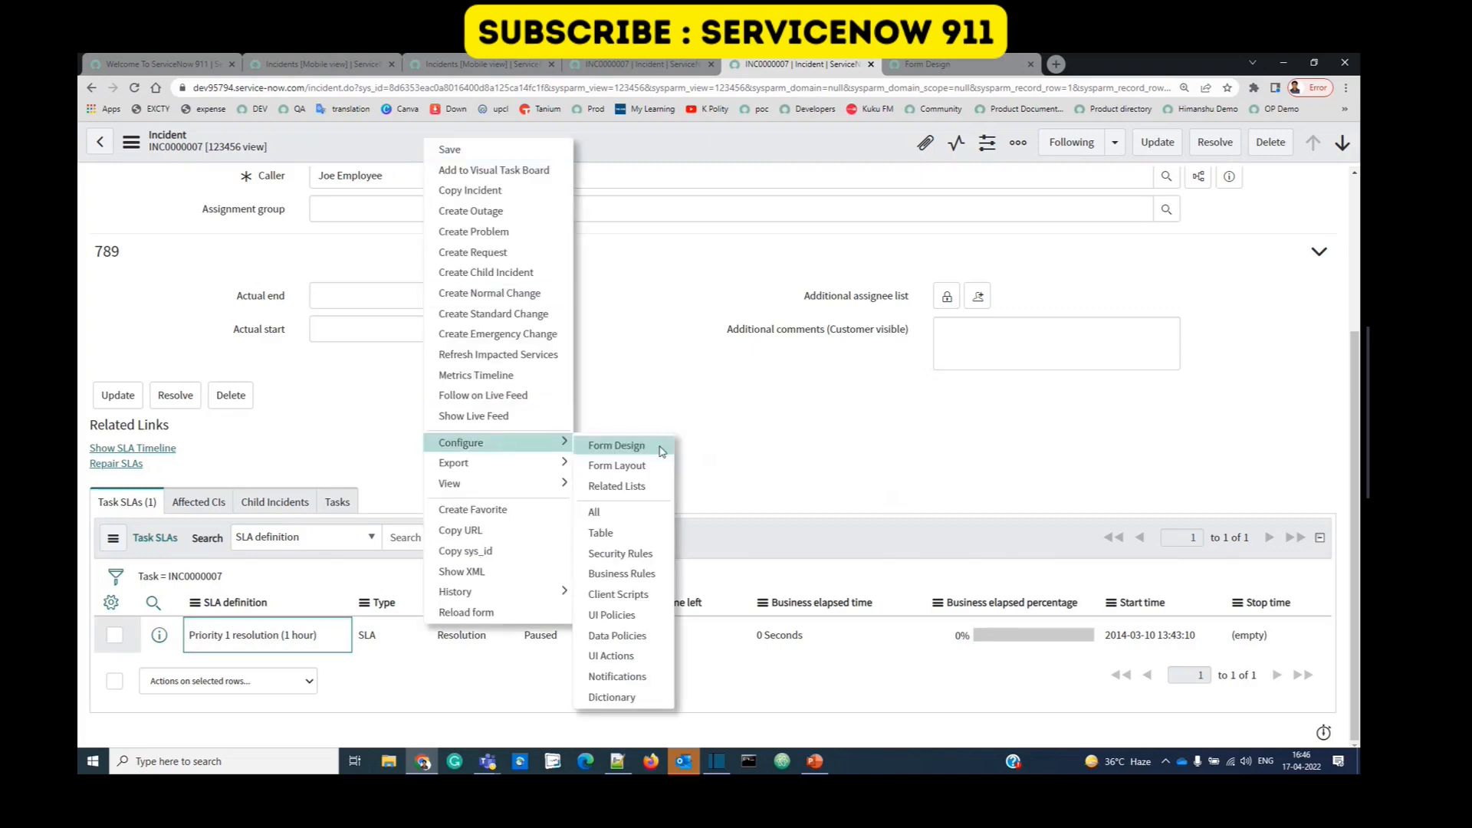
click(638, 488)
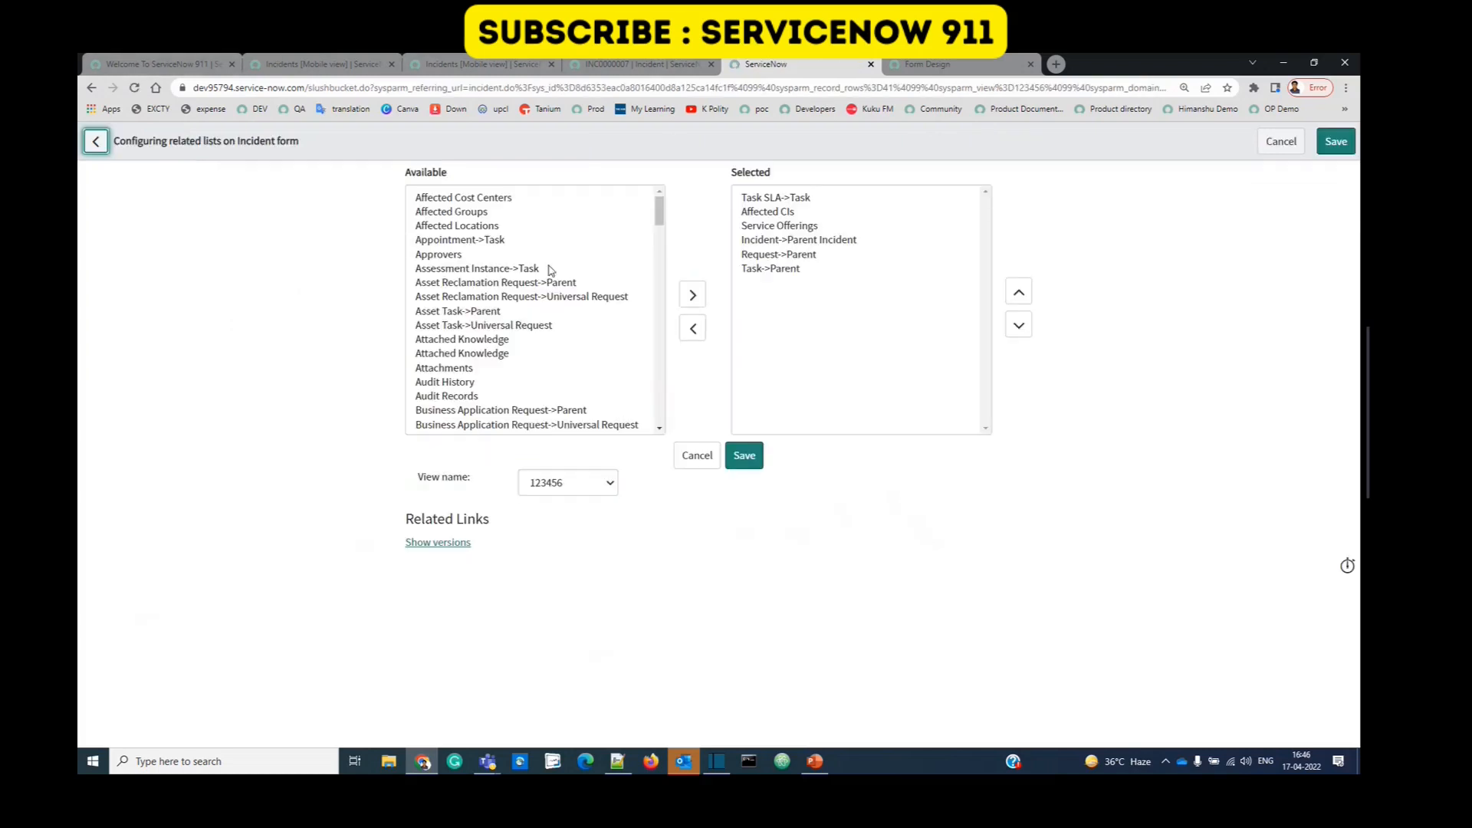
scroll(459, 366, down, 4)
scroll(458, 366, down, 10)
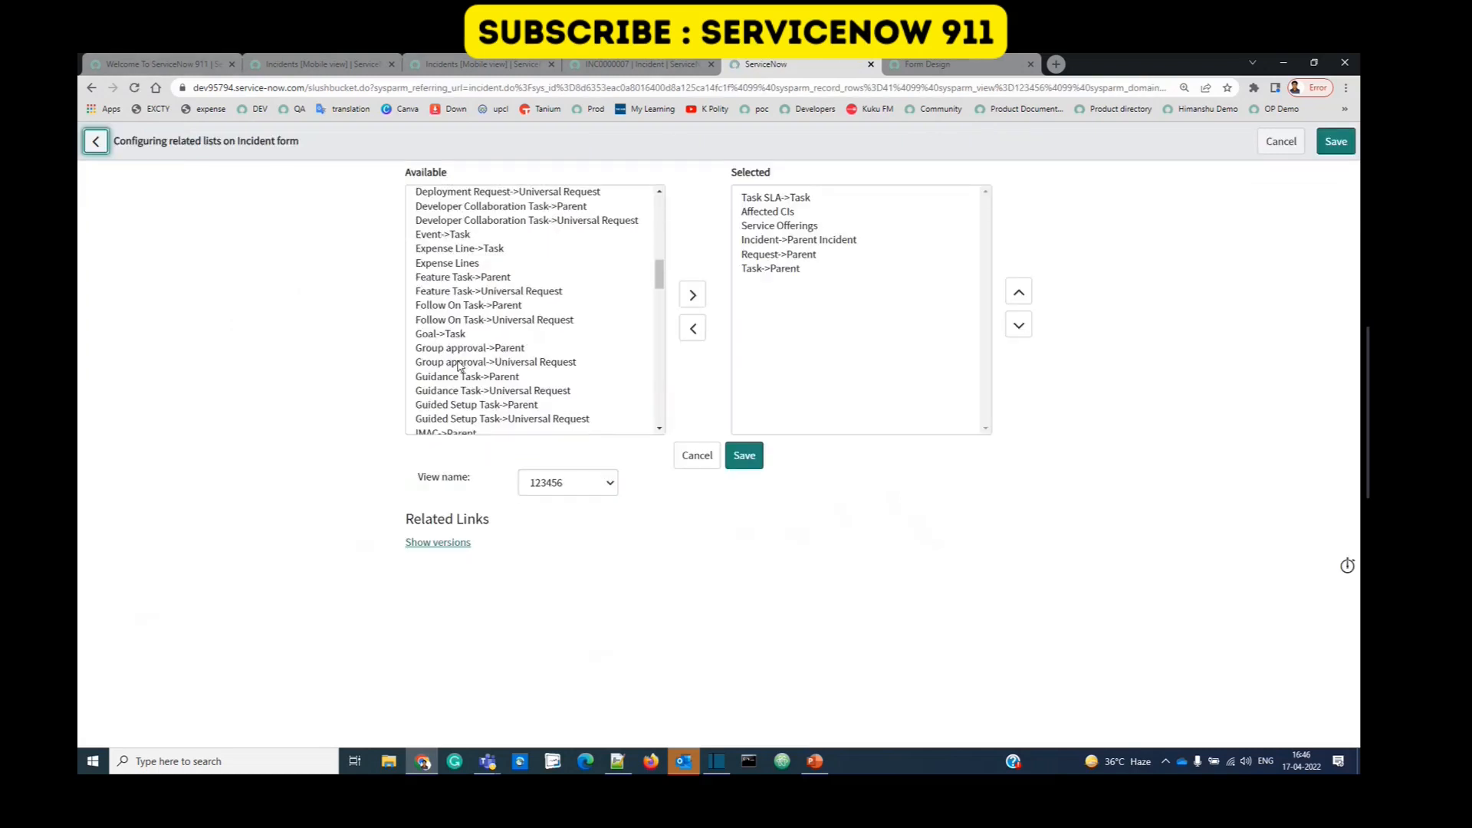
scroll(460, 360, up, 10)
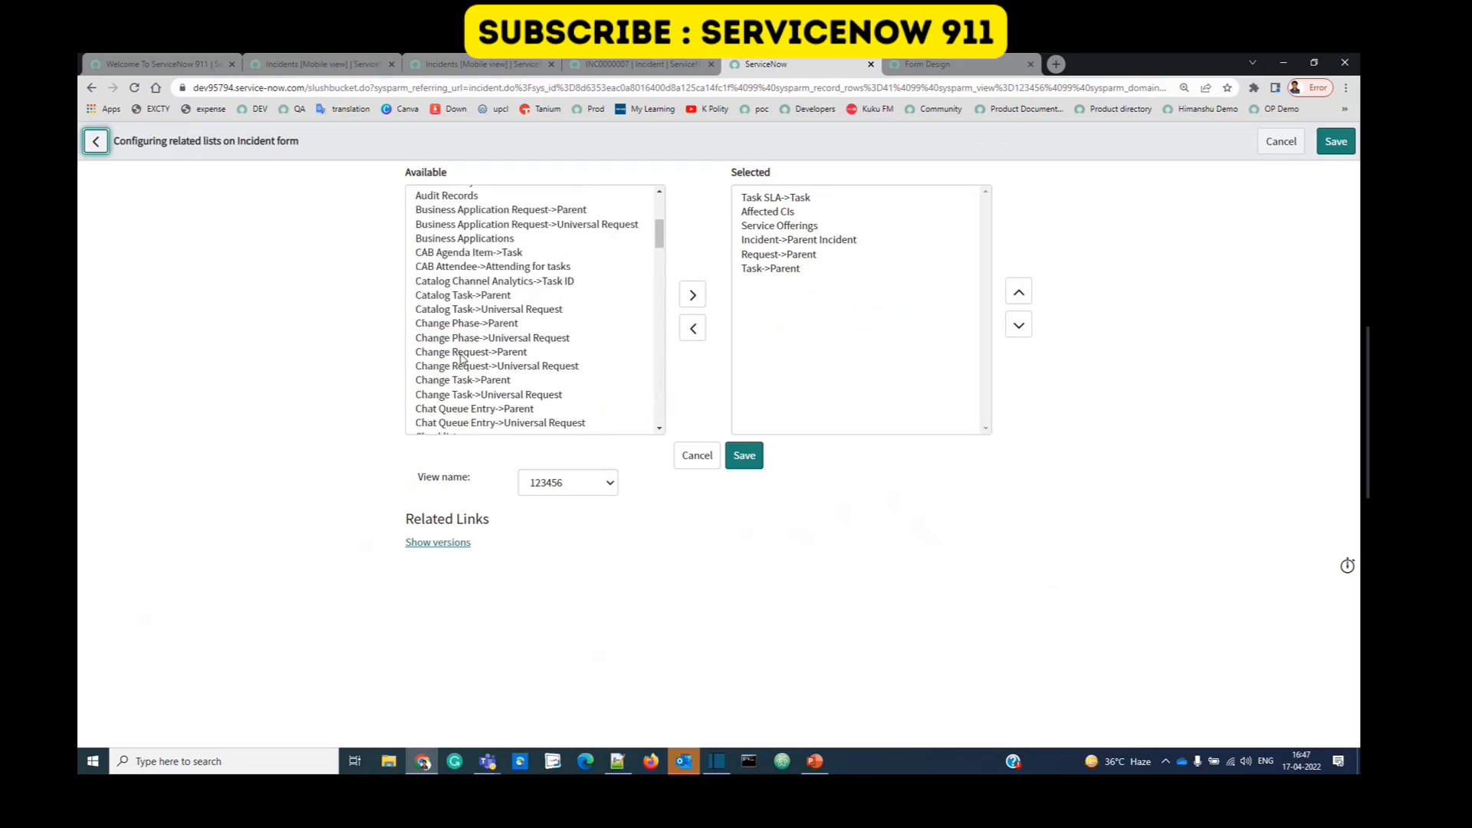
double_click(435, 352)
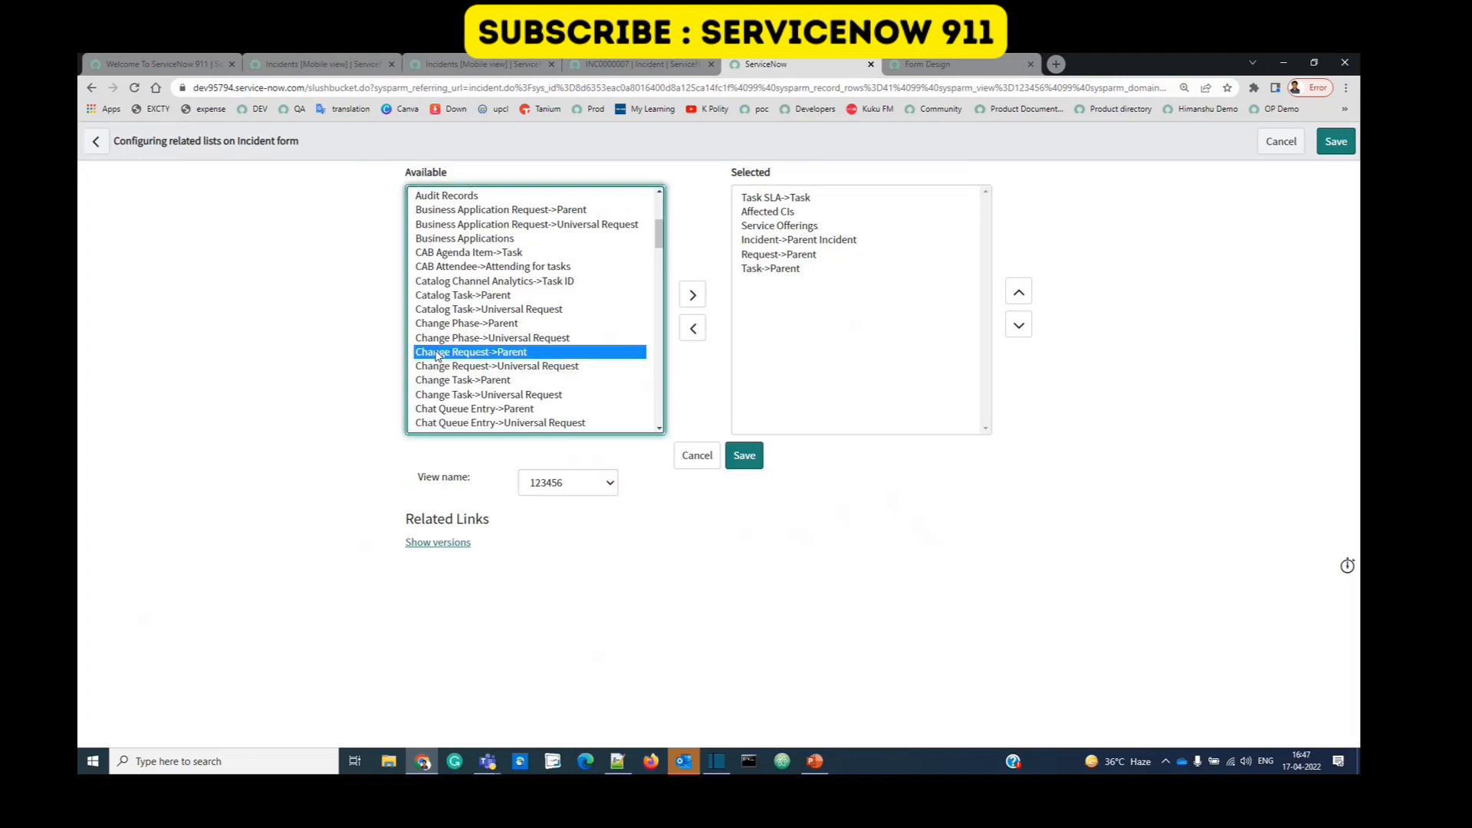
click(744, 456)
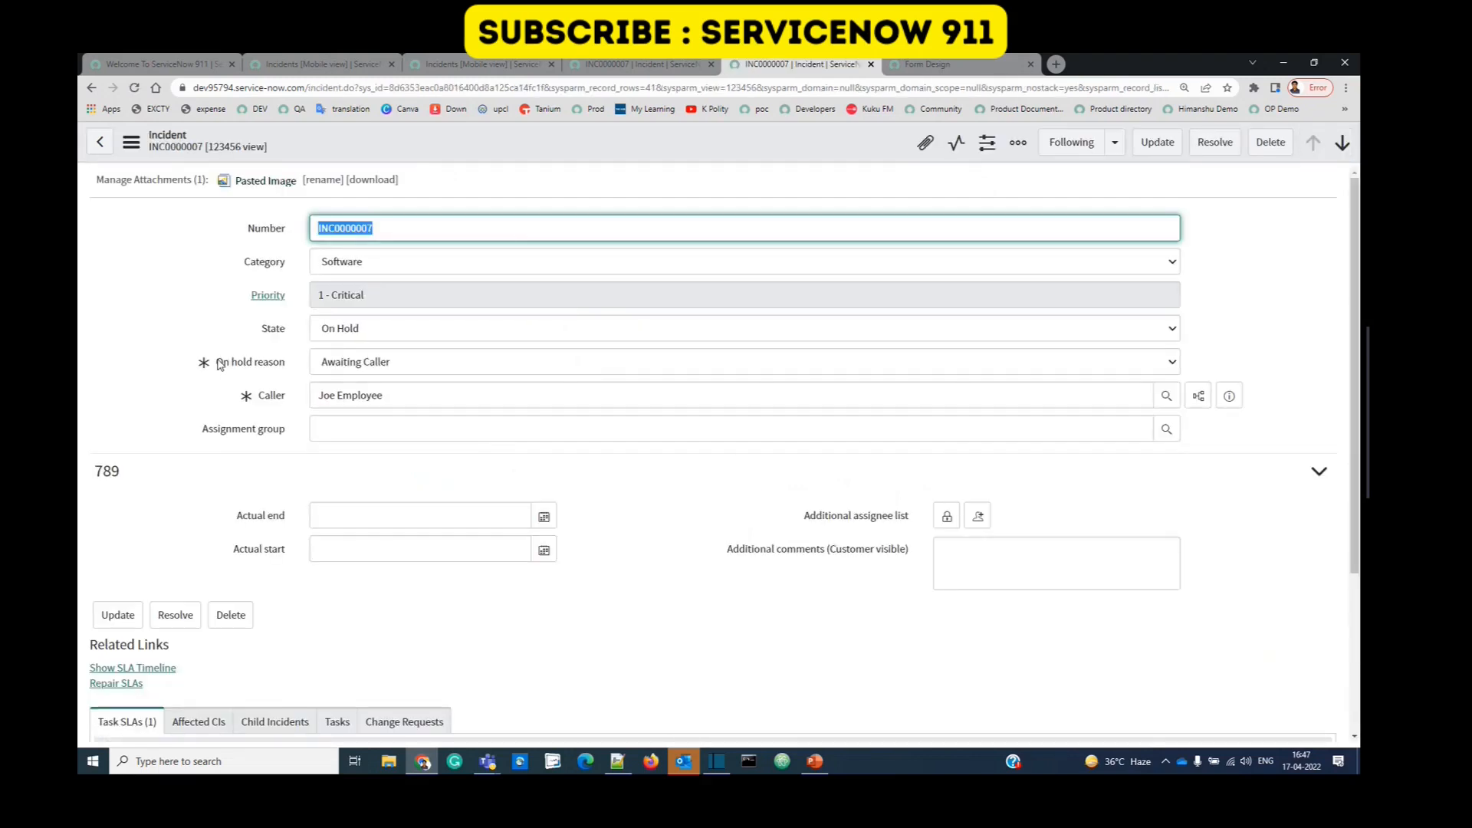
Step: Add change requests CHG0000005 and CHG0000009 to the incident's Change Requests related list, save, and check the list
scroll(415, 440, down, 3)
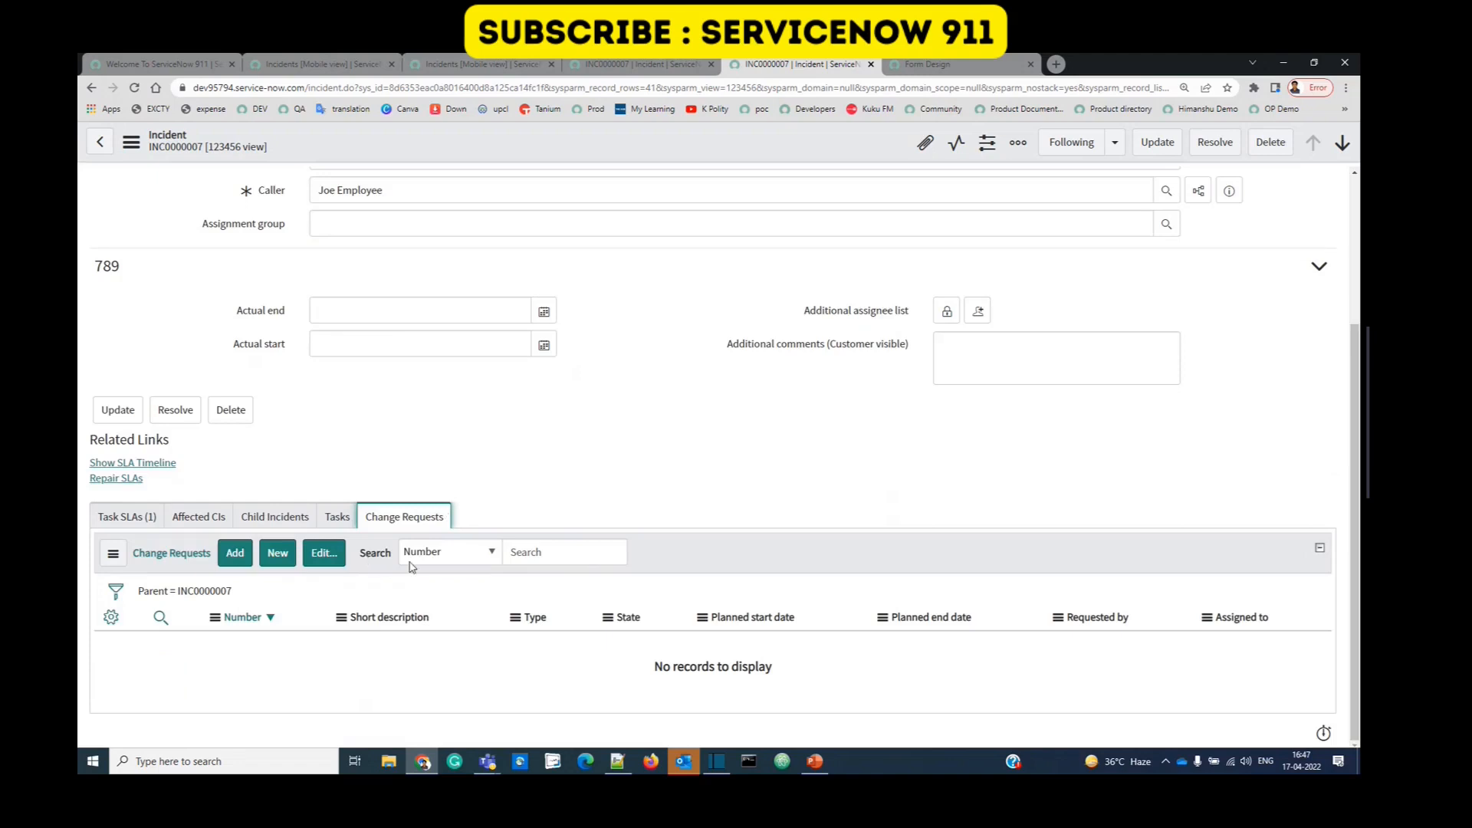
click(324, 553)
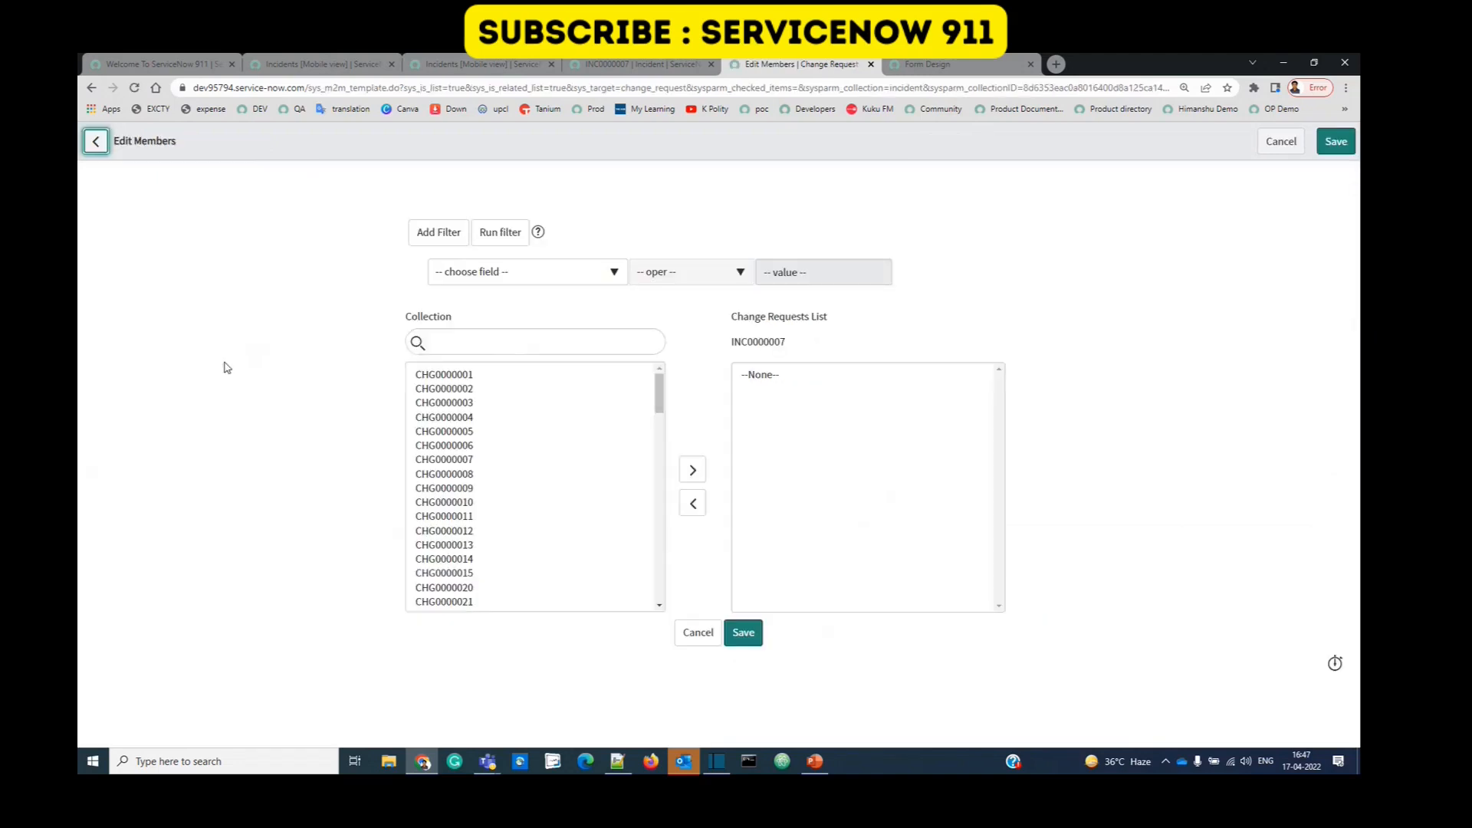
click(451, 388)
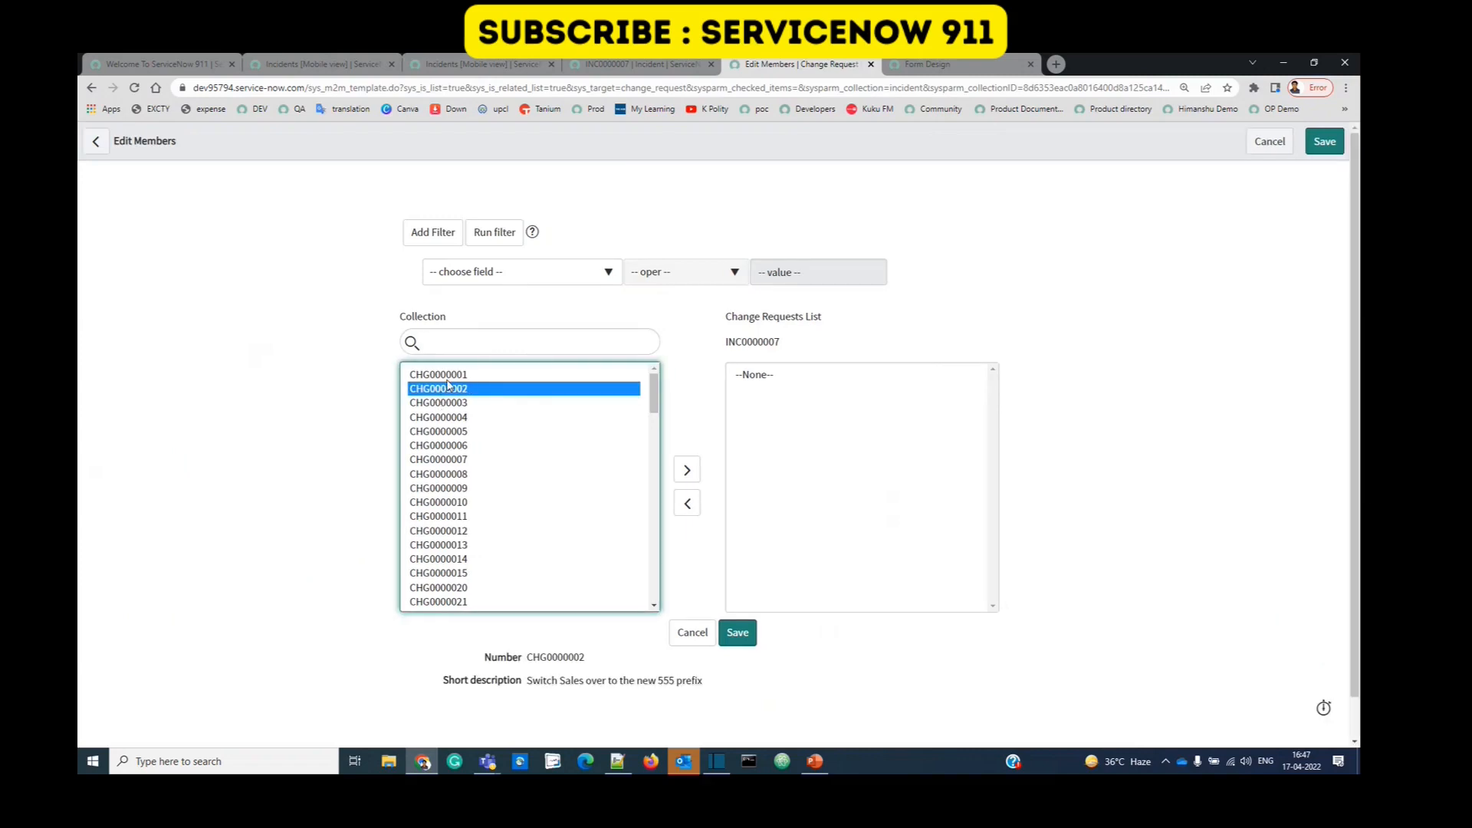
click(453, 431)
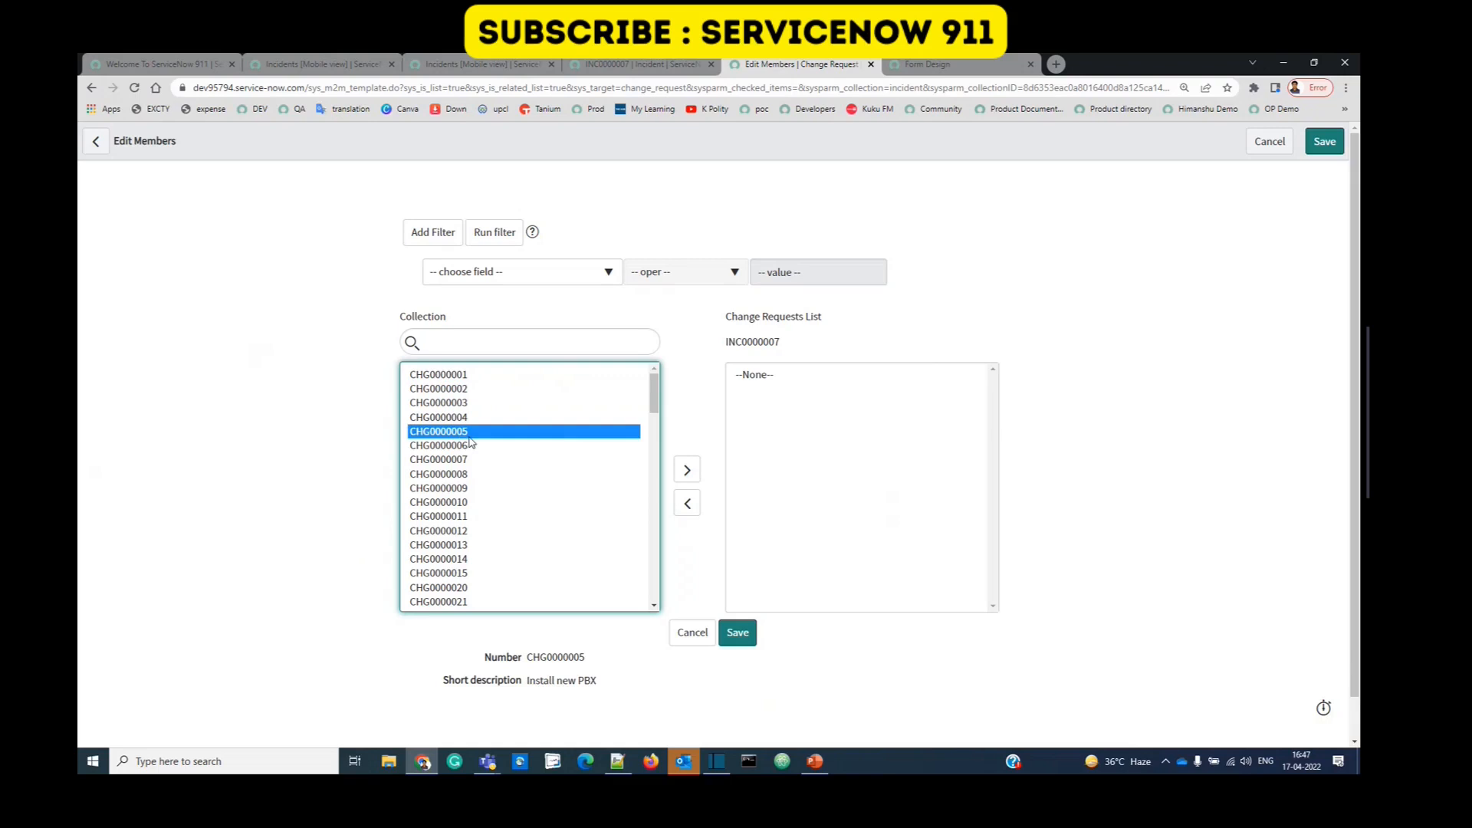
click(687, 470)
double_click(451, 475)
click(739, 635)
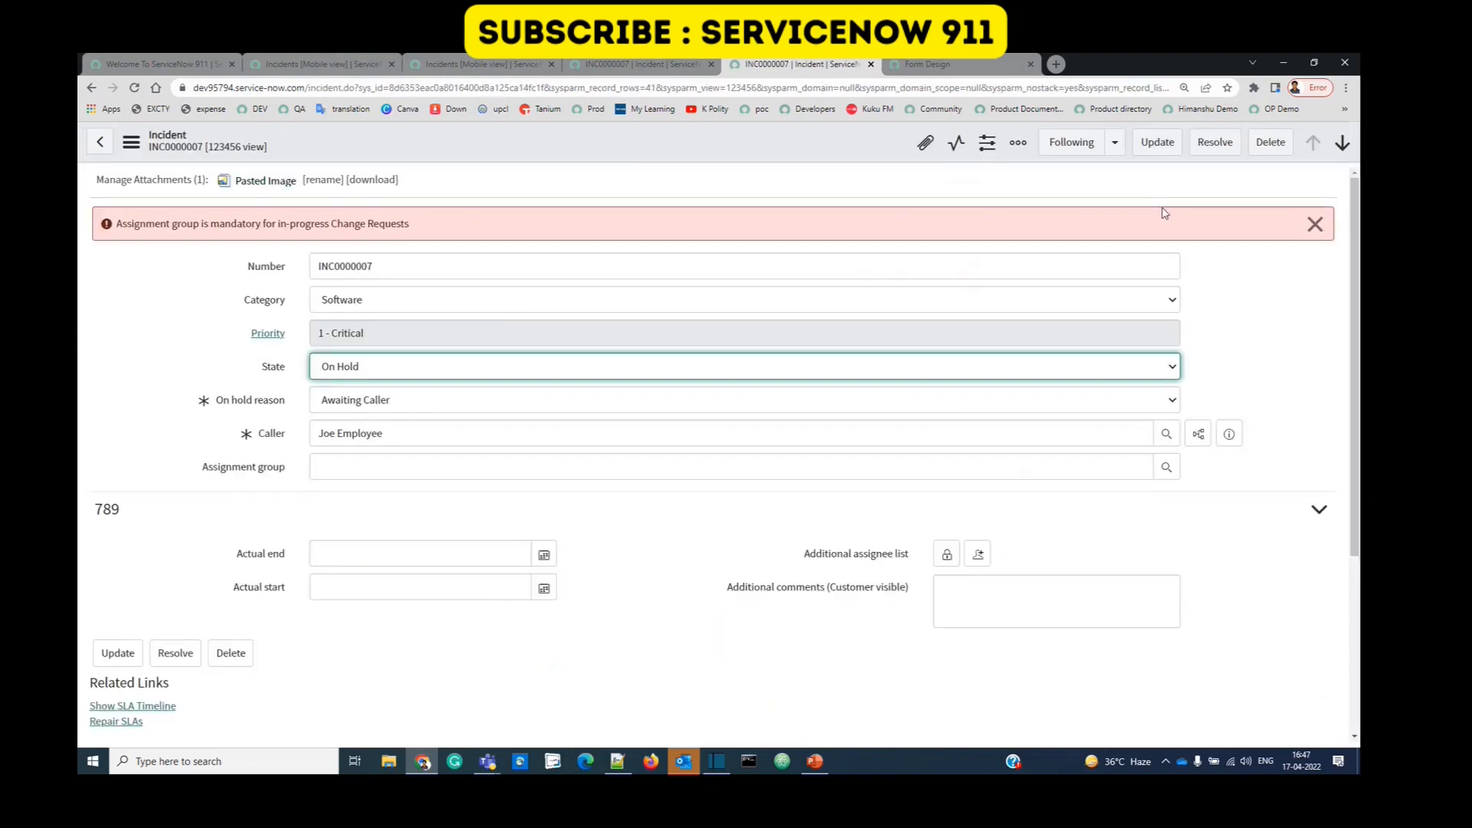
scroll(219, 427, down, 3)
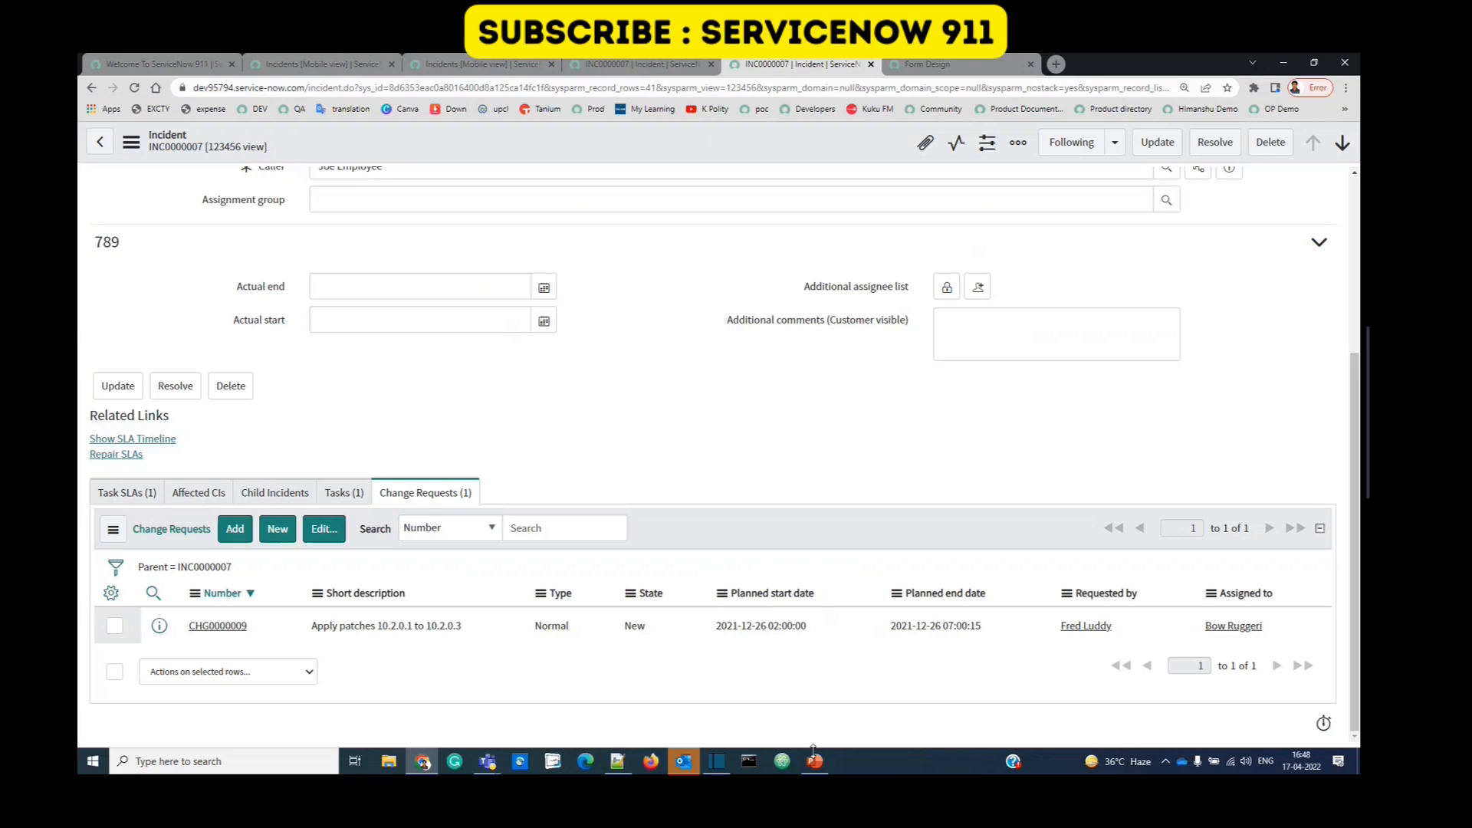
scroll(626, 378, up, 4)
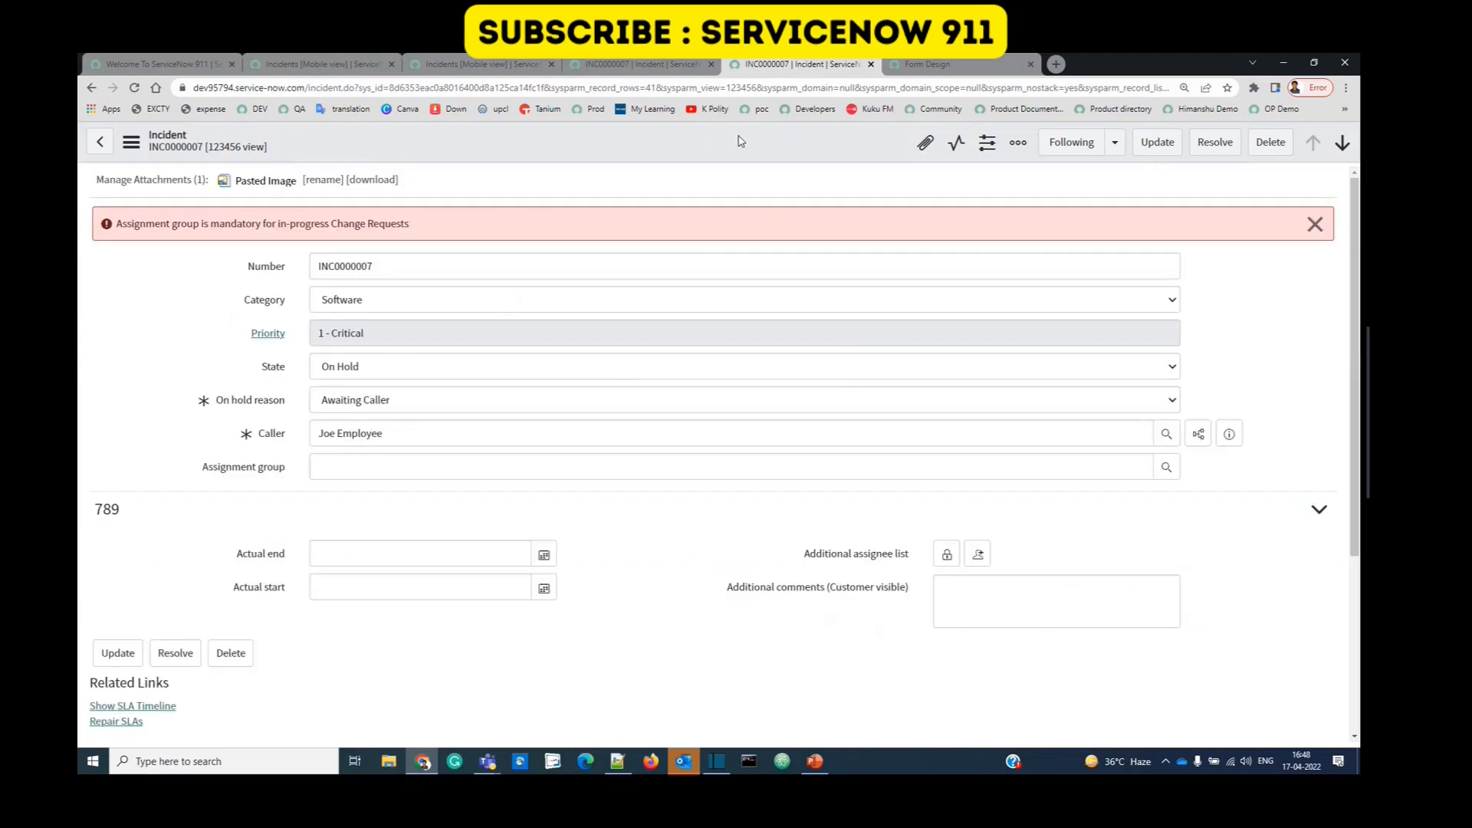
right_click(694, 137)
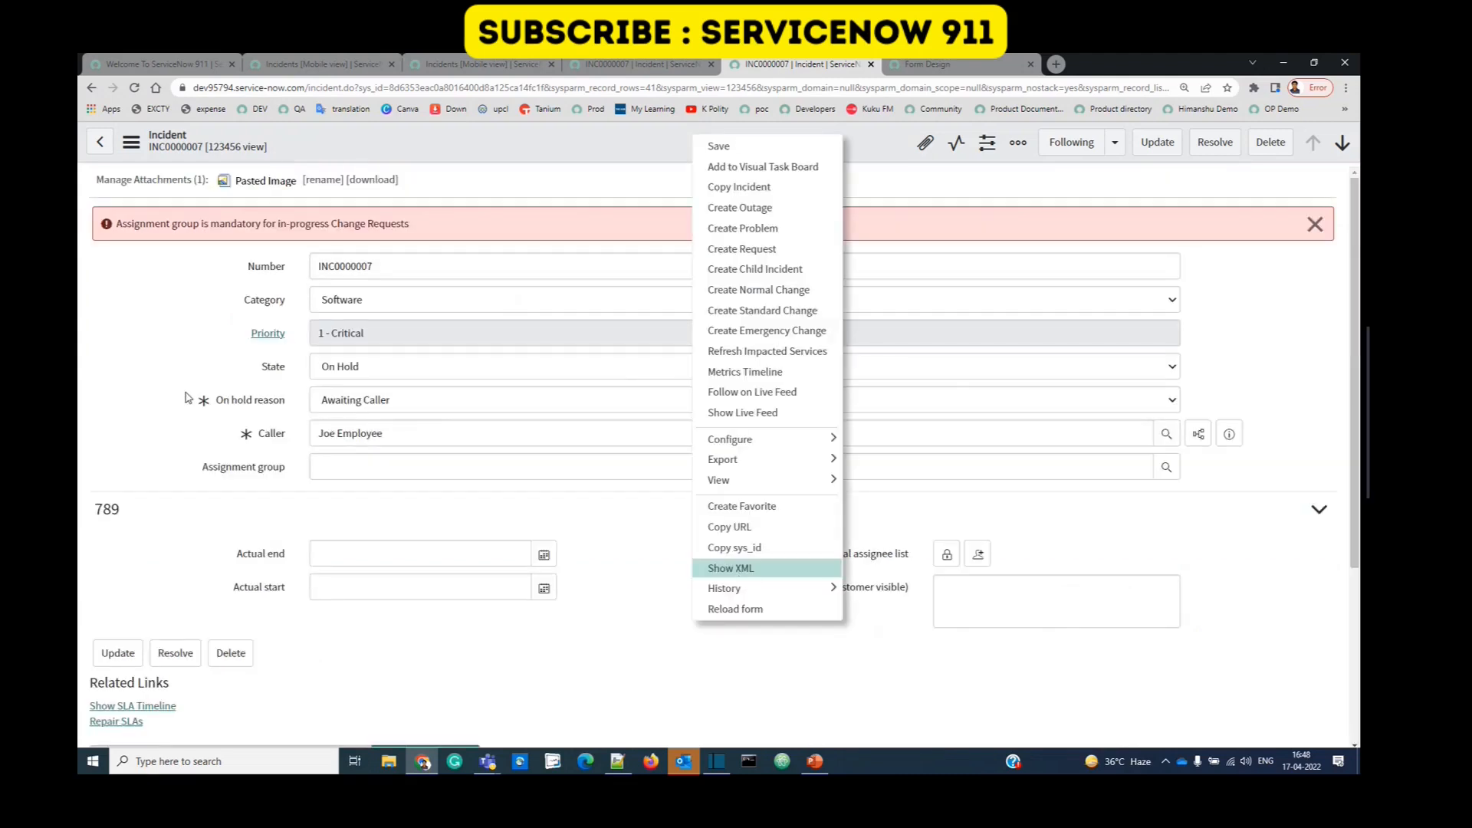
mouse_move(775, 439)
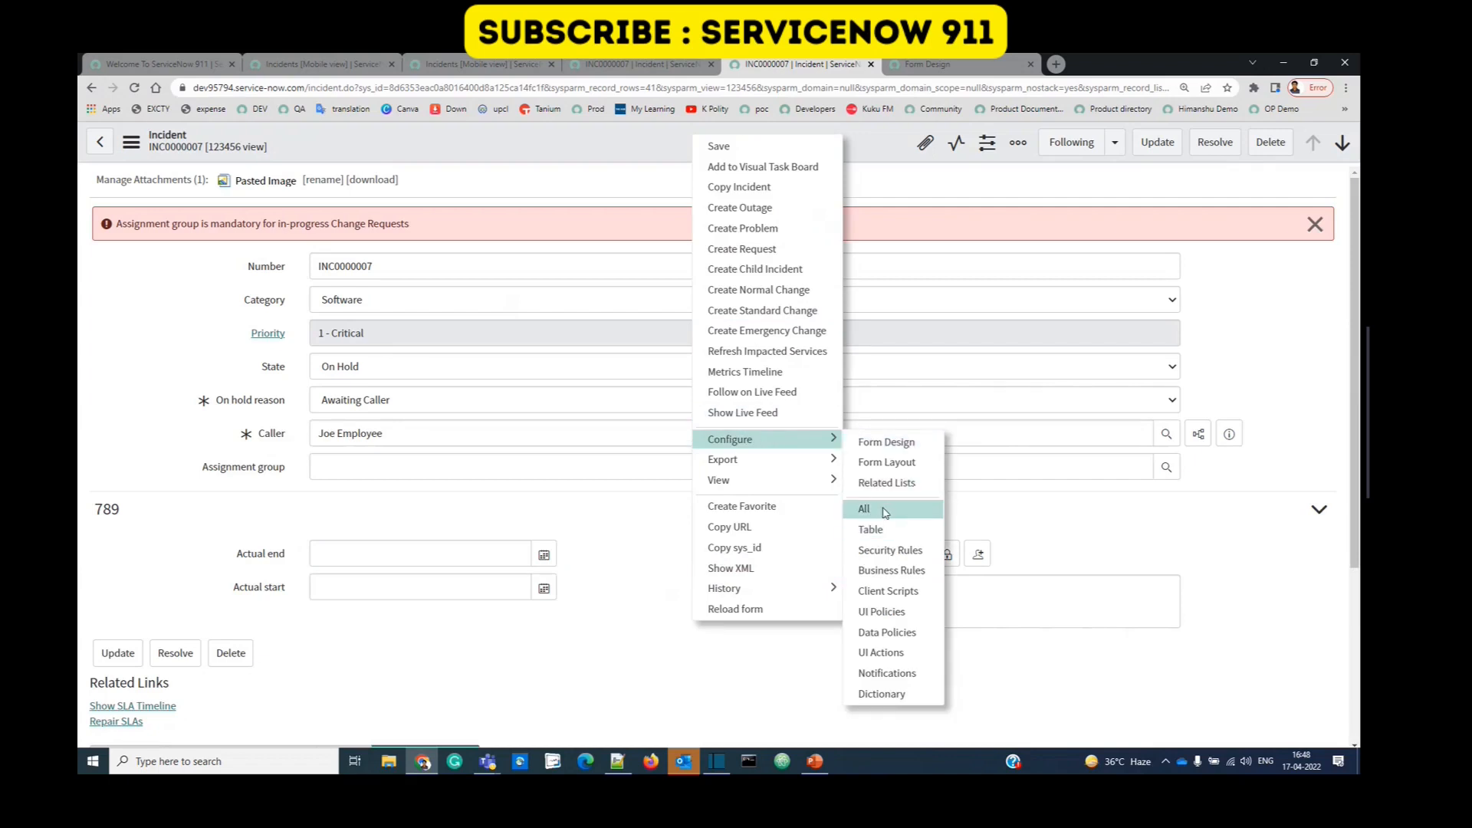
click(1289, 365)
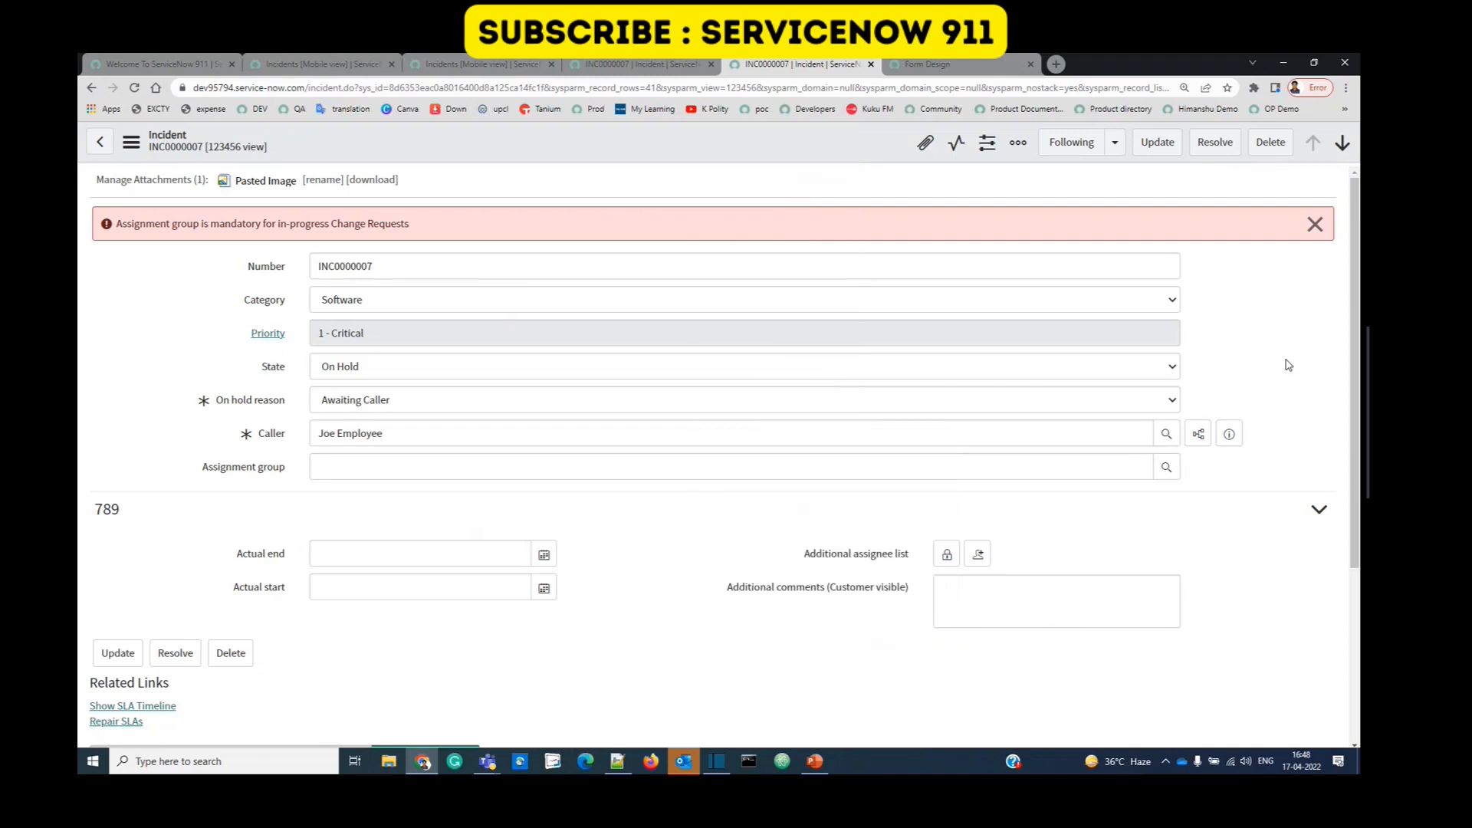